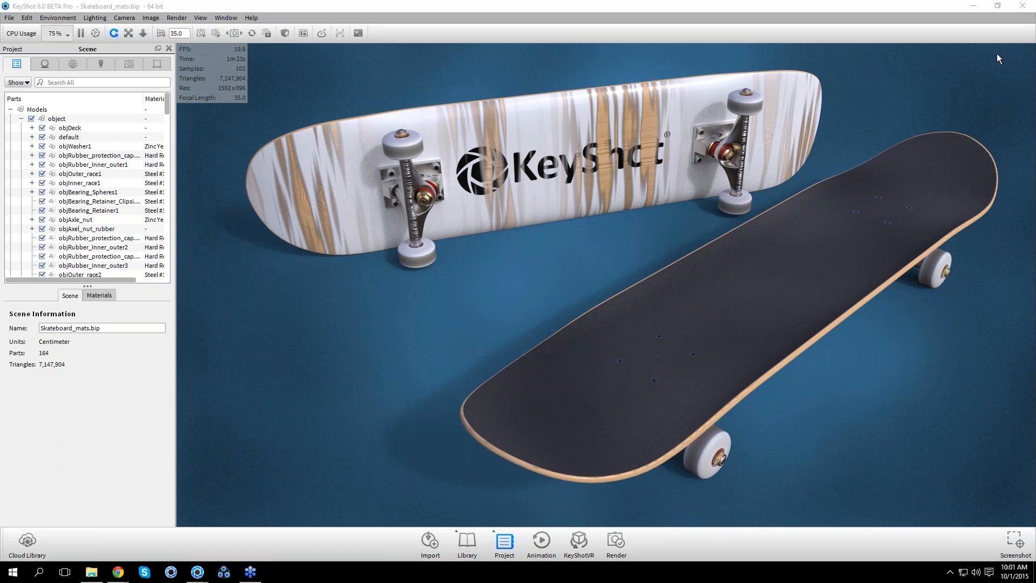
View the KeyShot webinars page and the KeyShot YouTube channel in the browser, then return to KeyShot
{"action": "mouse_move", "coordinate": [119, 573]}
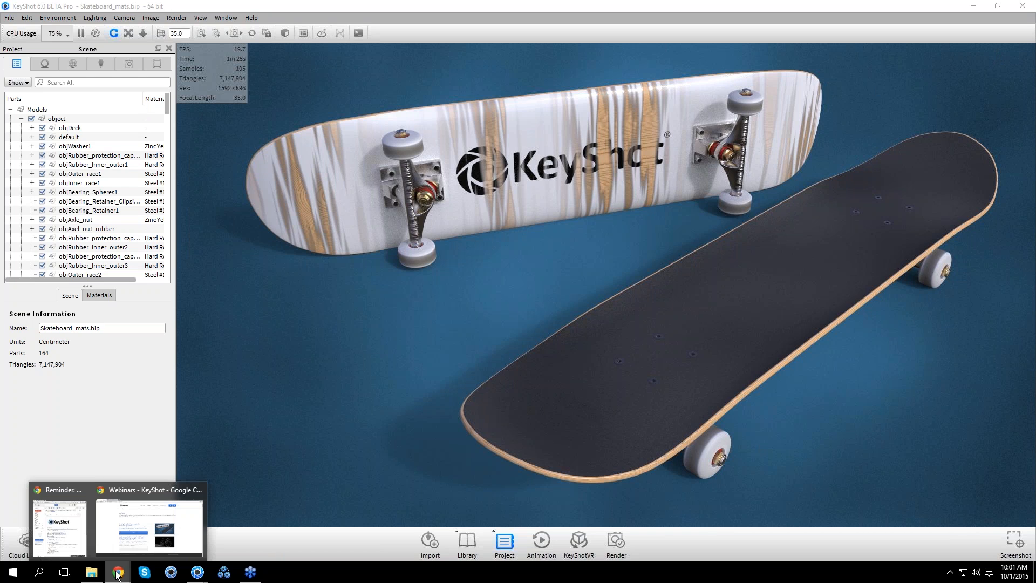
{"action": "left_click", "coordinate": [118, 533]}
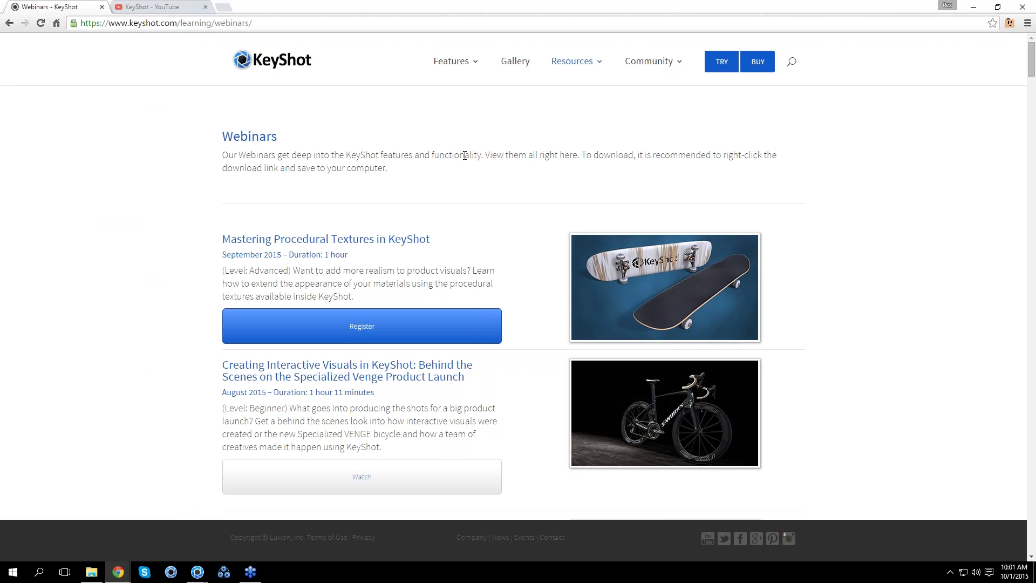
{"action": "left_click", "coordinate": [153, 8]}
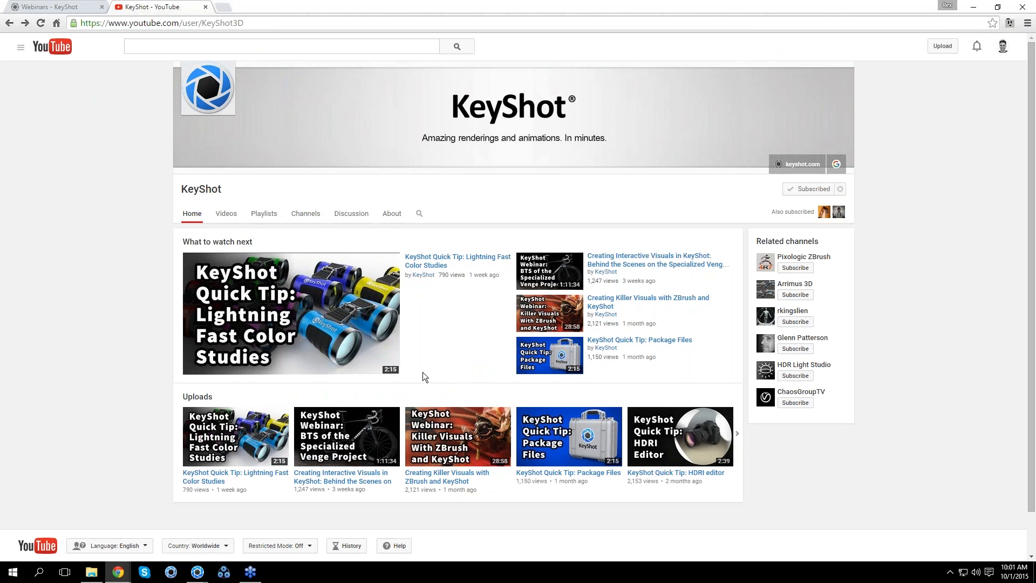
{"action": "left_click", "coordinate": [60, 8]}
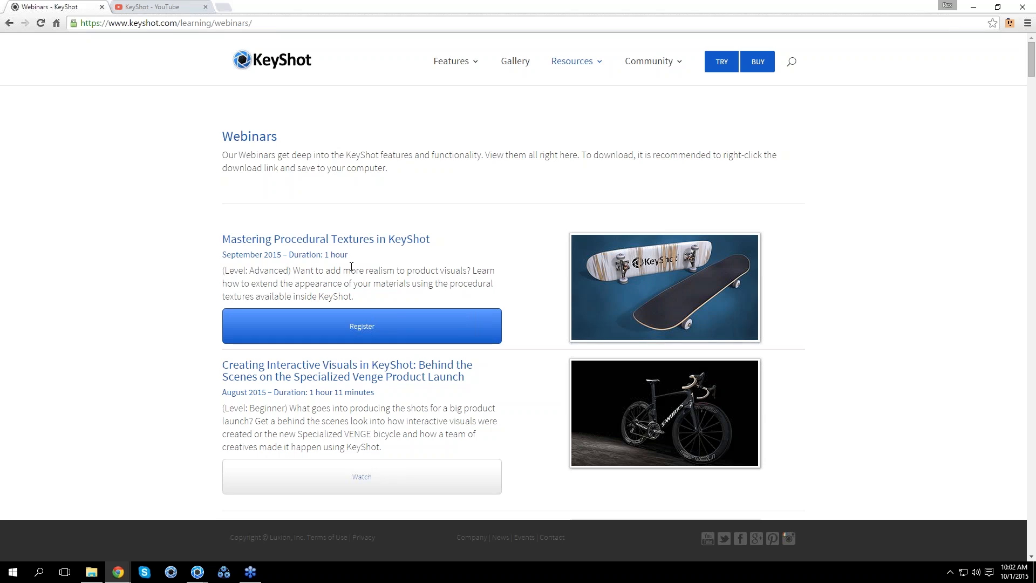
{"action": "left_click", "coordinate": [972, 8]}
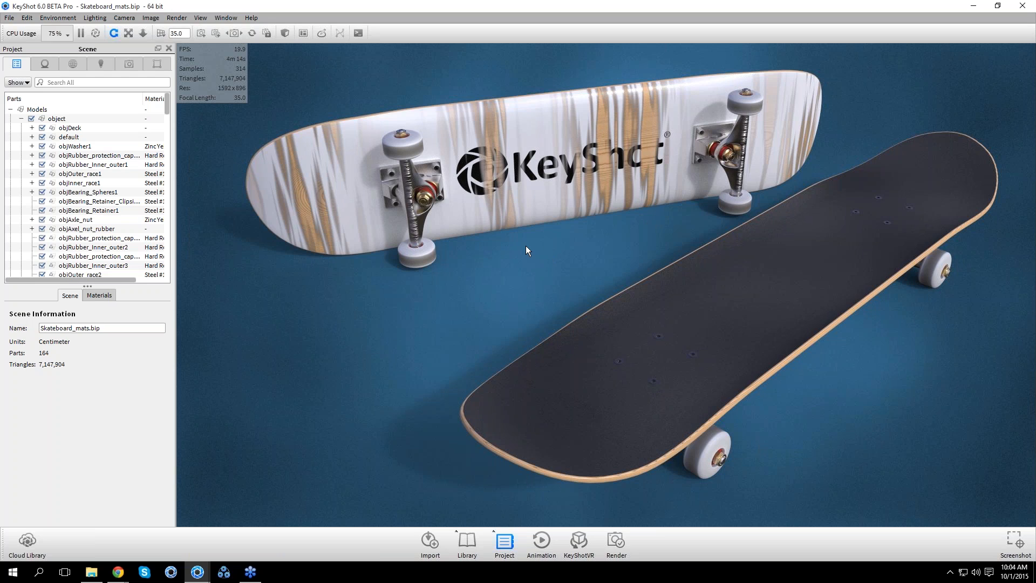
Pause rendering of the skateboard scene, switch to the procedurals.bip scene and resume its real-time rendering
{"action": "left_click", "coordinate": [80, 33]}
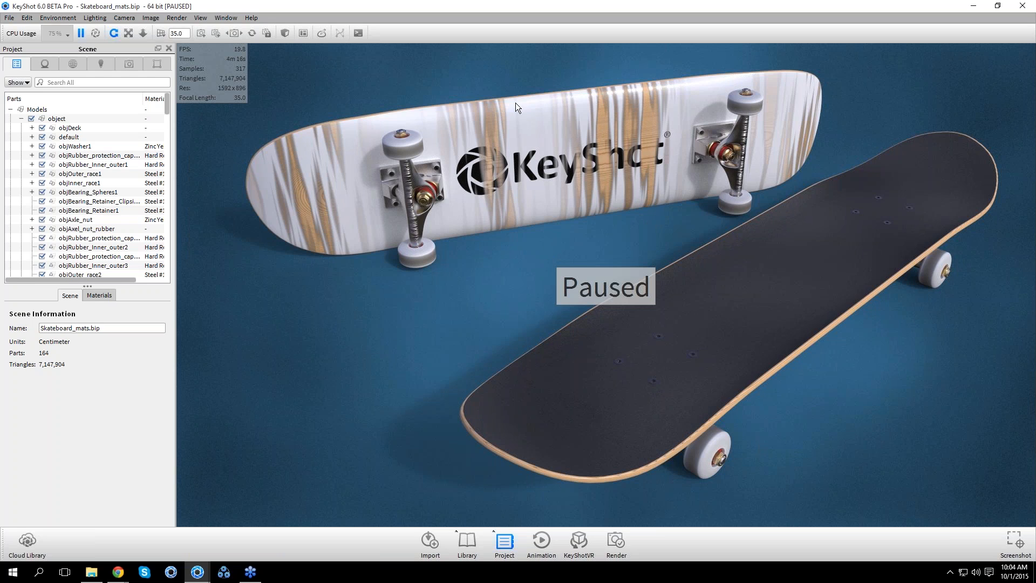
{"action": "left_click", "coordinate": [974, 8]}
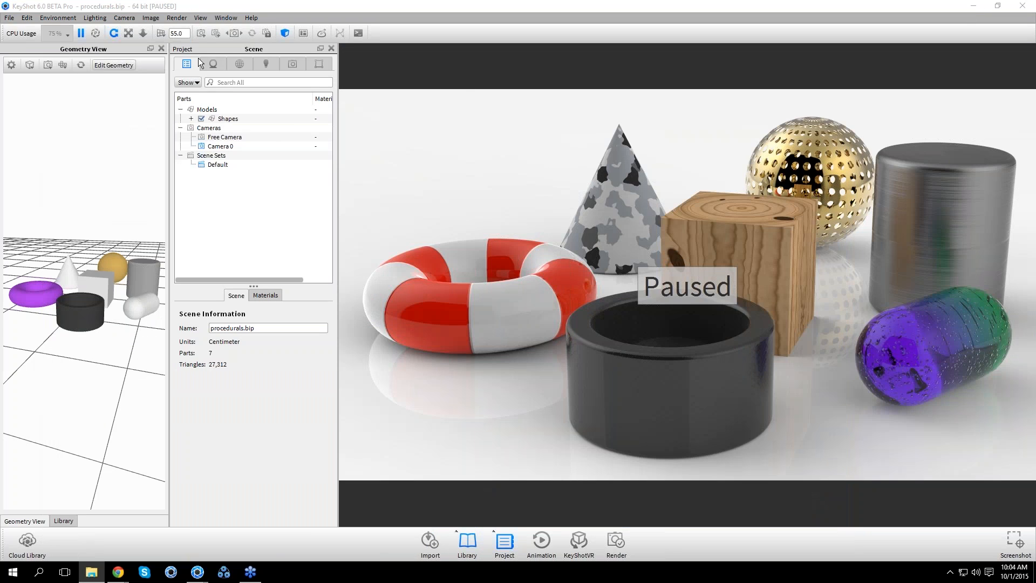
{"action": "left_click", "coordinate": [81, 32]}
{"action": "left_click_drag", "start_coordinate": [942, 267], "coordinate": [905, 270]}
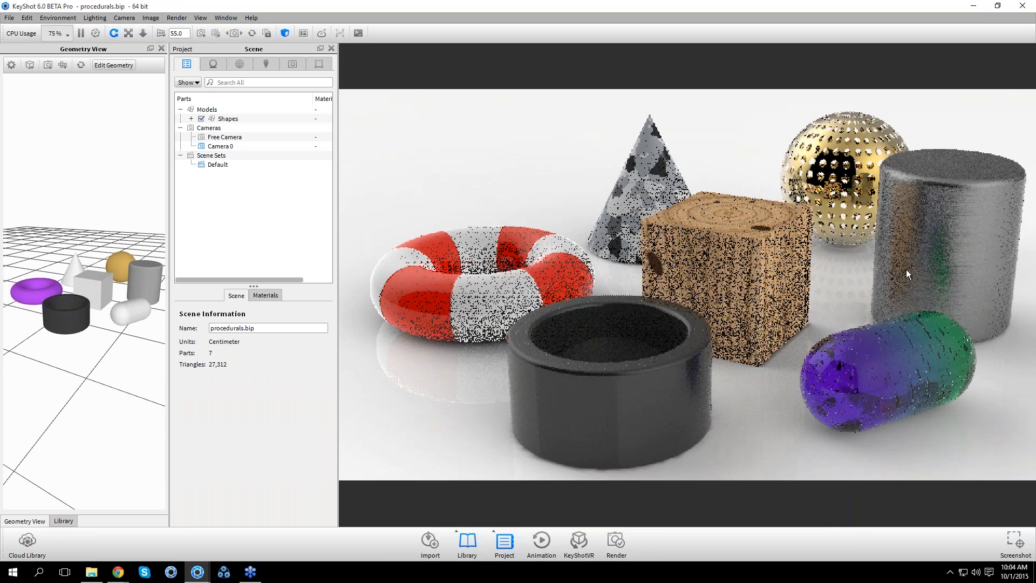
{"action": "mouse_move", "coordinate": [781, 287]}
{"action": "left_mouse_down"}
{"action": "mouse_move", "coordinate": [799, 286]}
{"action": "mouse_move", "coordinate": [781, 269]}
{"action": "left_mouse_up"}
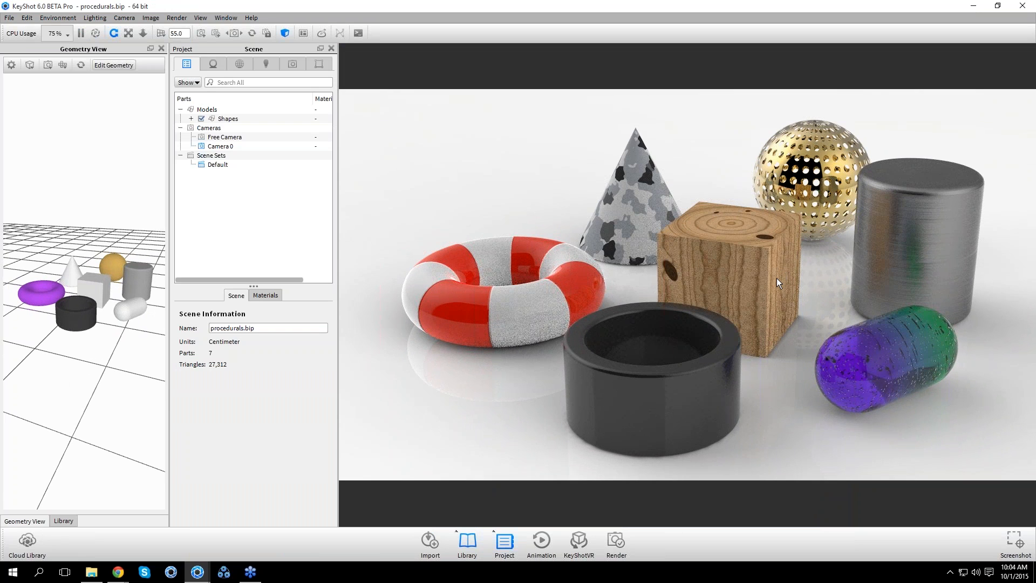
{"action": "left_click_drag", "start_coordinate": [707, 299], "coordinate": [717, 300]}
{"action": "middle_click_drag", "start_coordinate": [786, 303], "coordinate": [772, 297]}
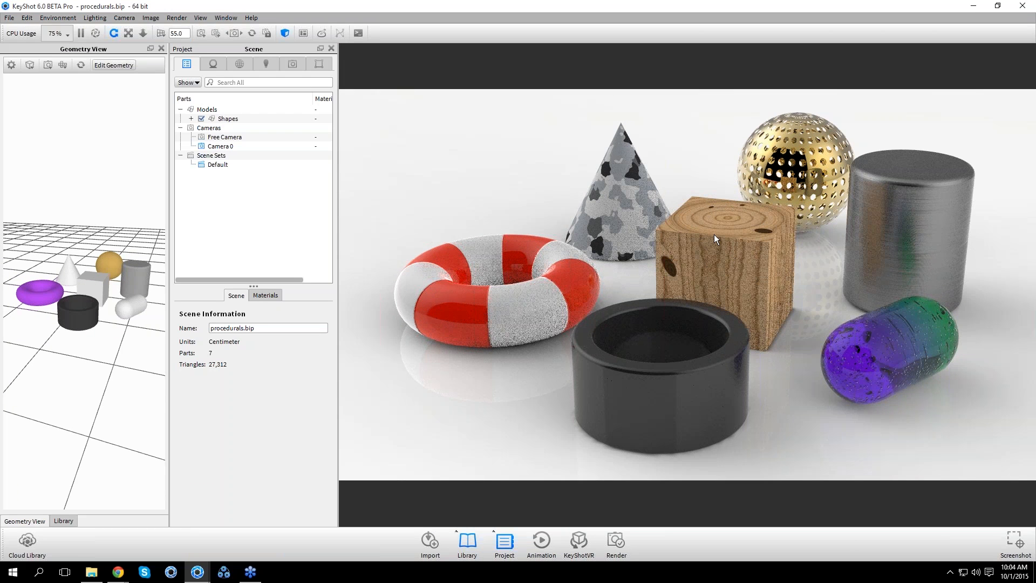
Locate procedurals.bip in the Documents > KeyShot 6 > Scenes folder using File Explorer, leaving the file unopened
{"action": "left_click", "coordinate": [92, 572]}
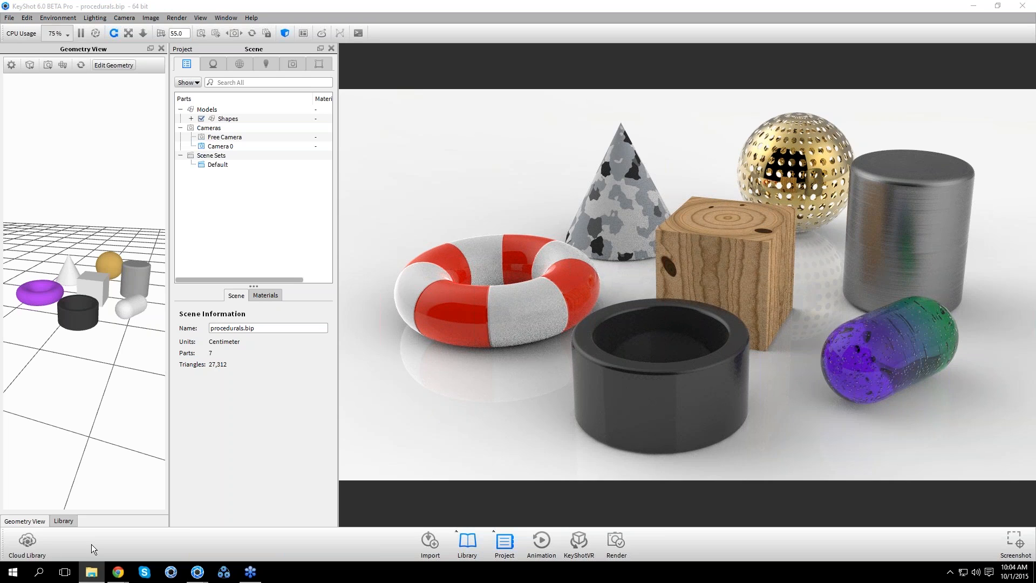
{"action": "right_click", "coordinate": [88, 569]}
{"action": "left_click", "coordinate": [74, 518]}
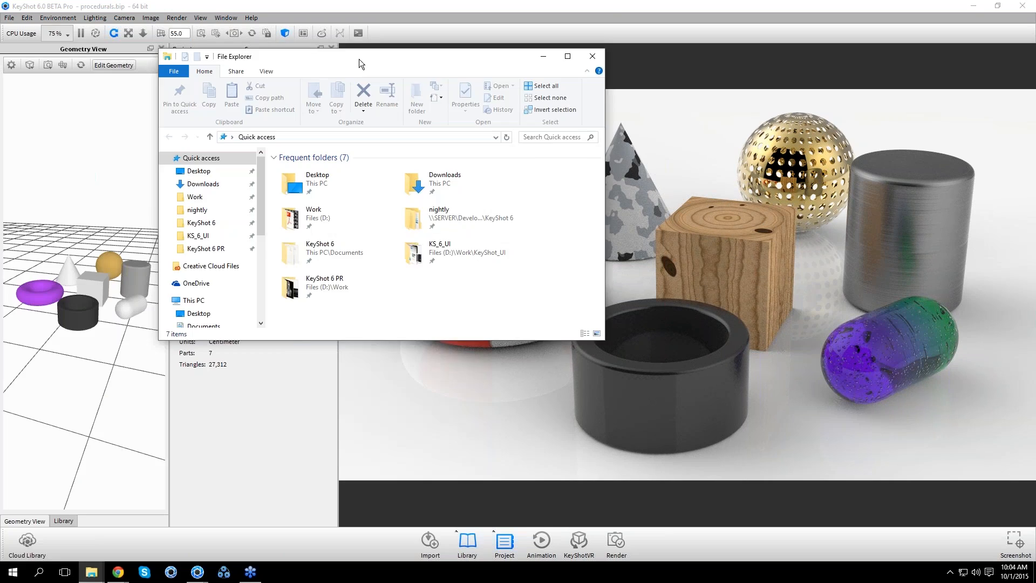
{"action": "left_click_drag", "start_coordinate": [359, 59], "coordinate": [371, 102]}
{"action": "left_click", "coordinate": [205, 348]}
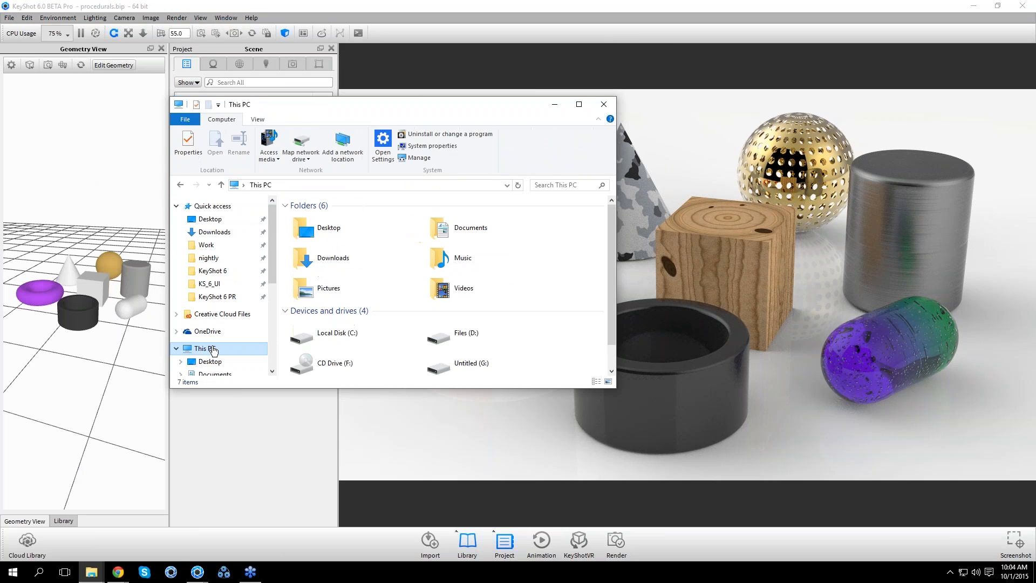
{"action": "double_click", "coordinate": [465, 235]}
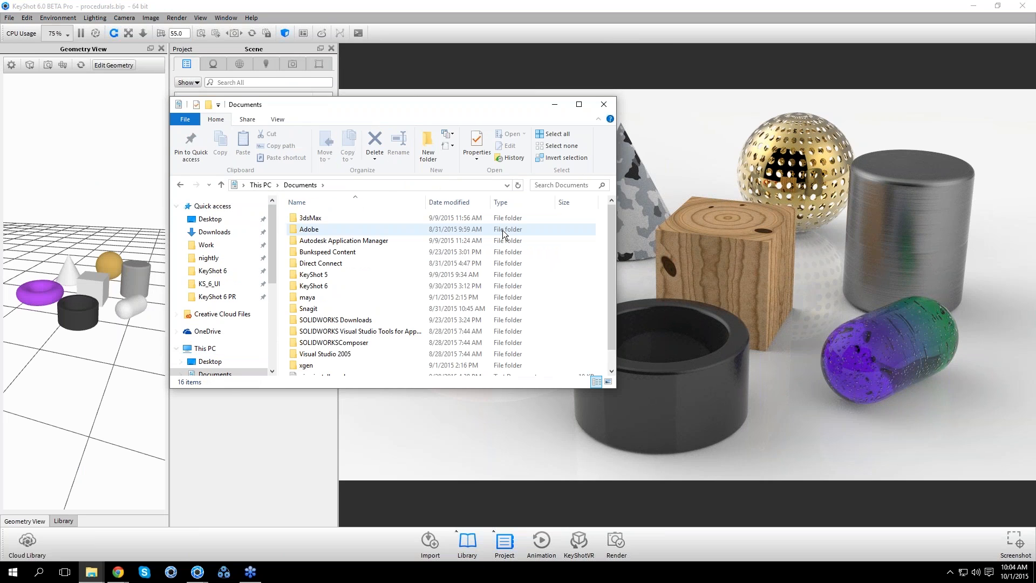
{"action": "double_click", "coordinate": [337, 286]}
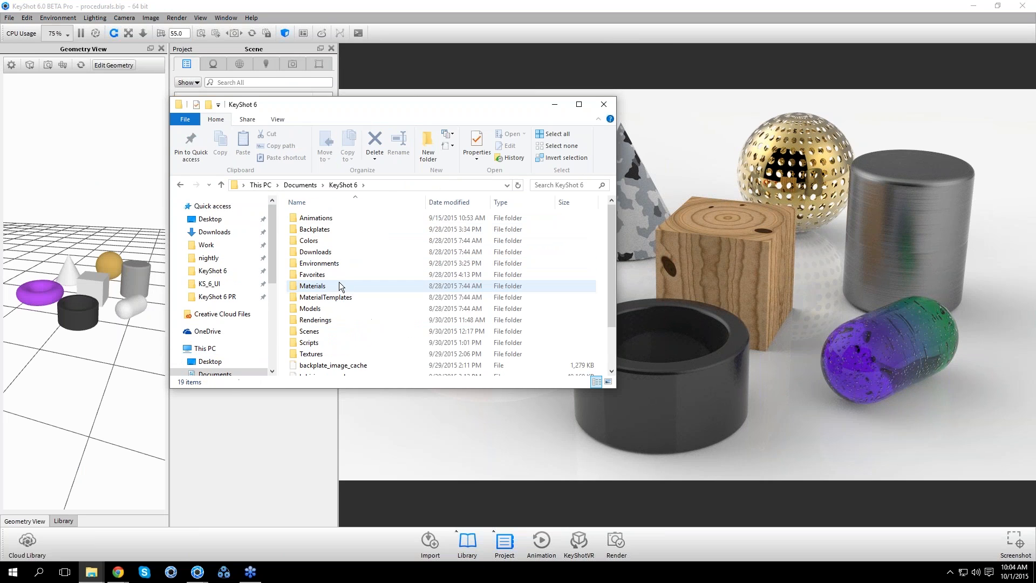
{"action": "double_click", "coordinate": [322, 332]}
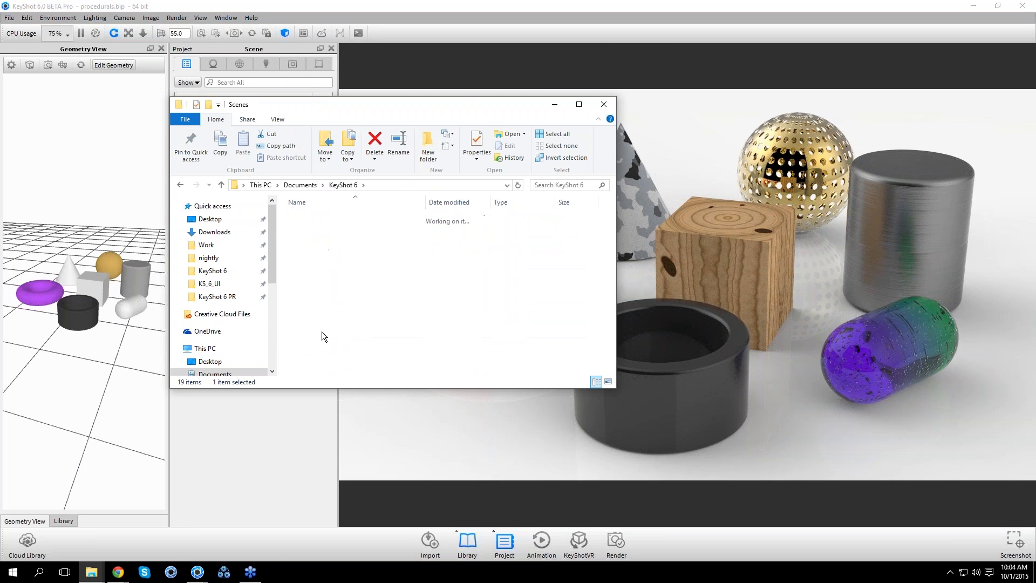
{"action": "left_click", "coordinate": [321, 298]}
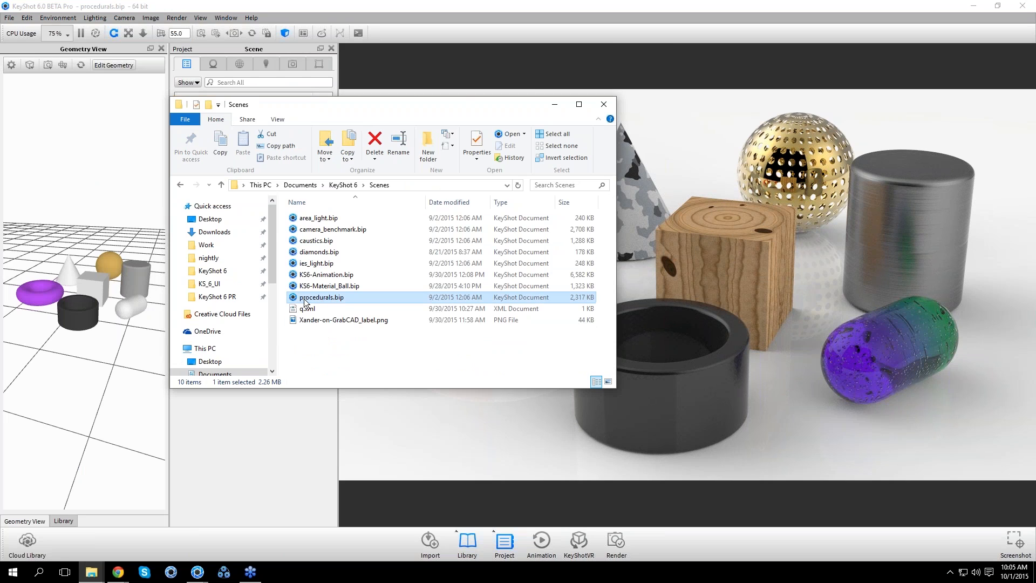
{"action": "left_click", "coordinate": [604, 105]}
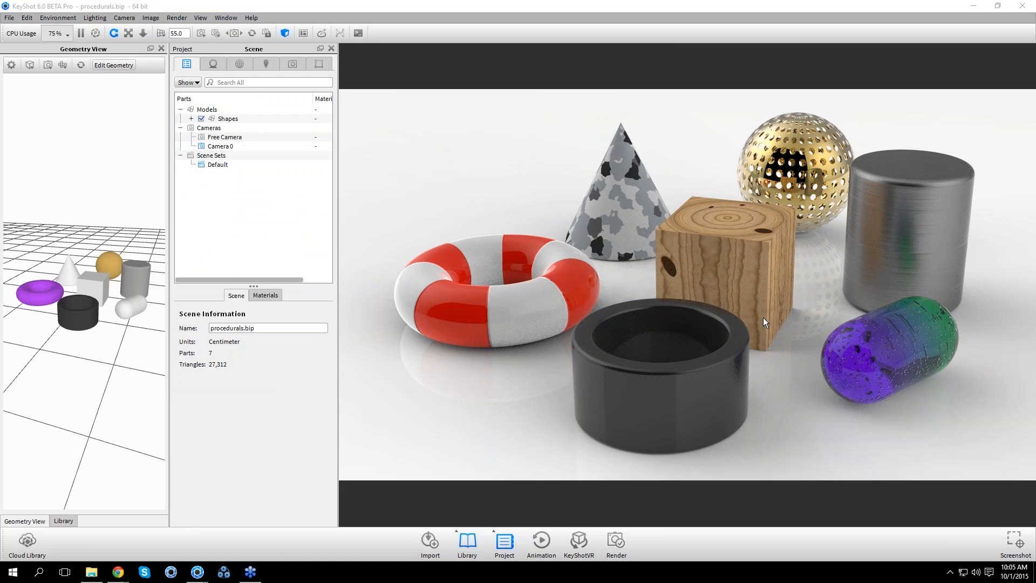
Show the diffuse texture settings of the wood cube's material and collapse the material list to make room for the parameters
{"action": "double_click", "coordinate": [712, 259]}
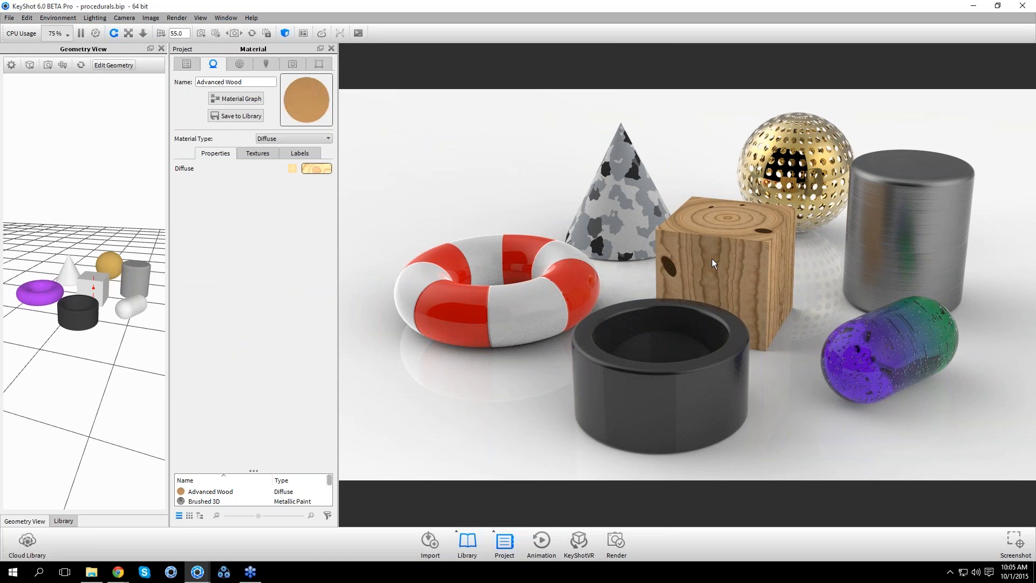
{"action": "left_click", "coordinate": [291, 170]}
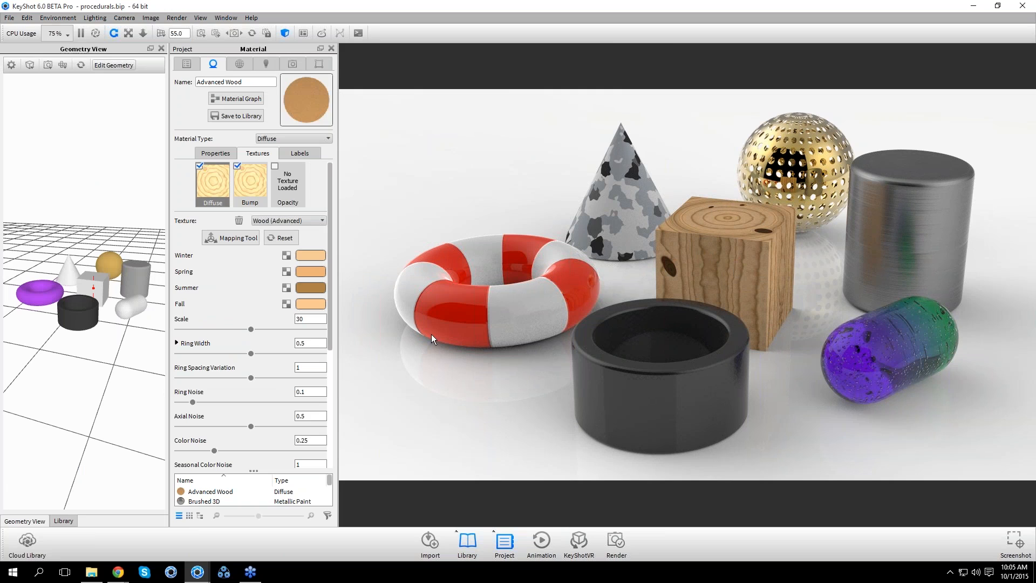
{"action": "scroll", "coordinate": [267, 290], "scroll_direction": "down", "scroll_amount": 1}
{"action": "left_click_drag", "start_coordinate": [254, 471], "coordinate": [254, 509]}
{"action": "scroll", "coordinate": [273, 436], "scroll_direction": "up", "scroll_amount": 1}
{"action": "left_click", "coordinate": [189, 502]}
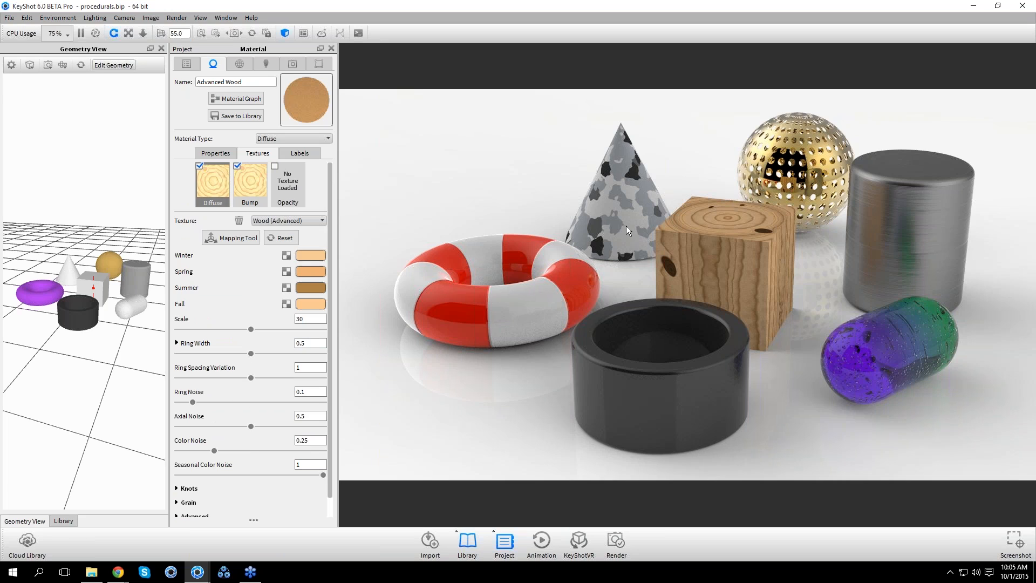
Examine the diffuse Mesh (Polygon) texture settings of the torus's Life Preserver material, collapsing the Lattice section
{"action": "double_click", "coordinate": [513, 267]}
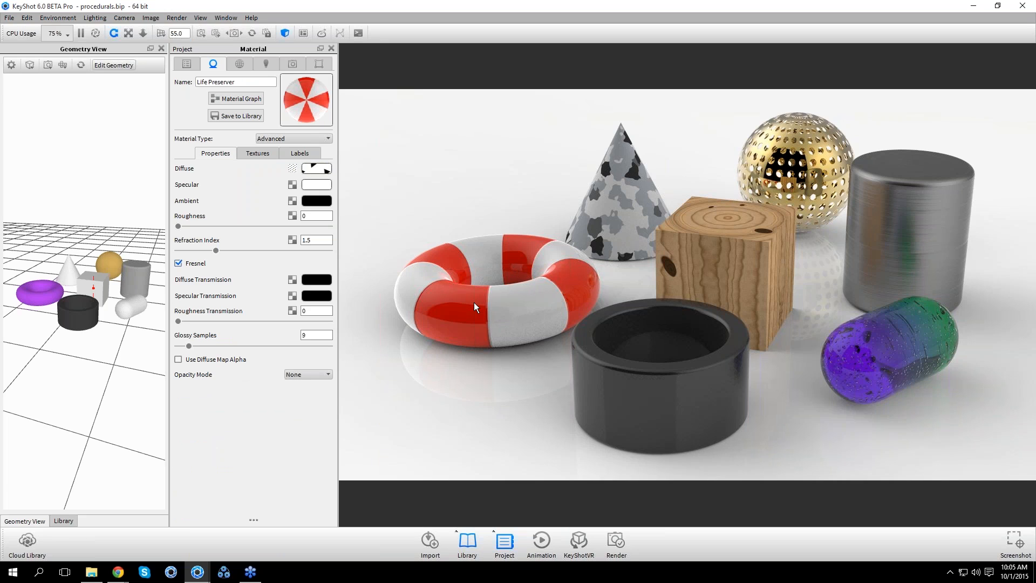
{"action": "left_click", "coordinate": [258, 152]}
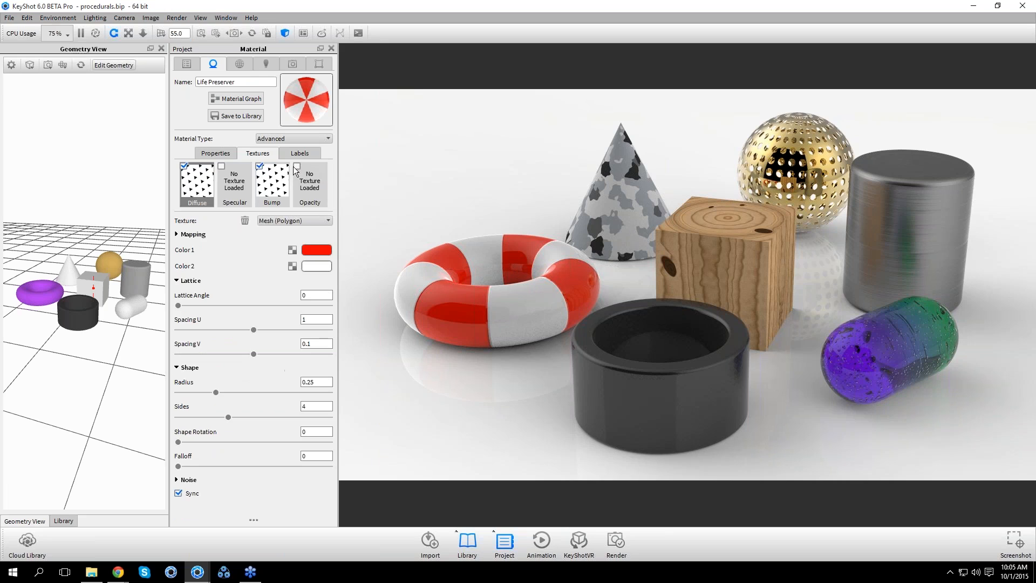
{"action": "left_click", "coordinate": [191, 281]}
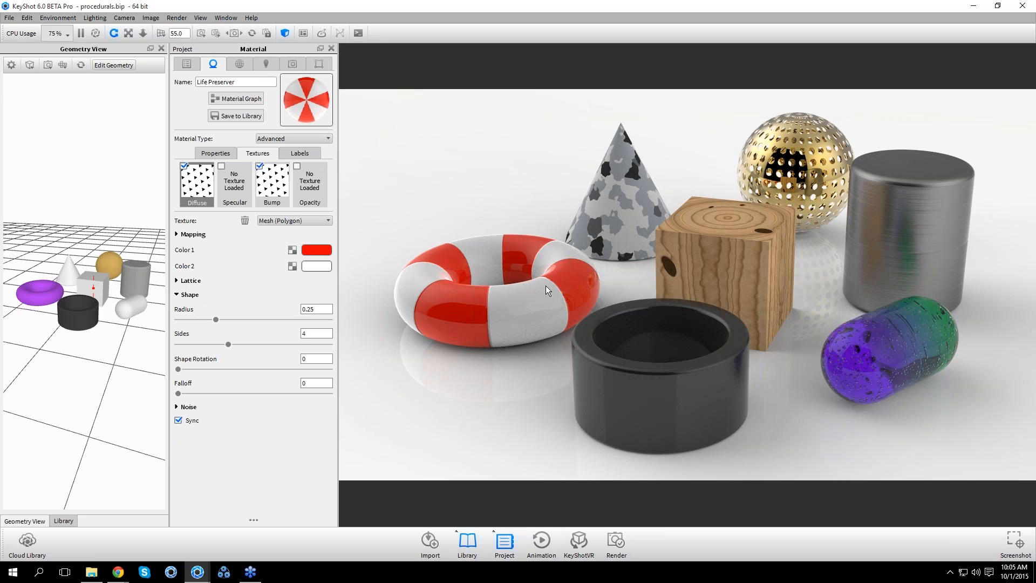
{"action": "left_click", "coordinate": [210, 189]}
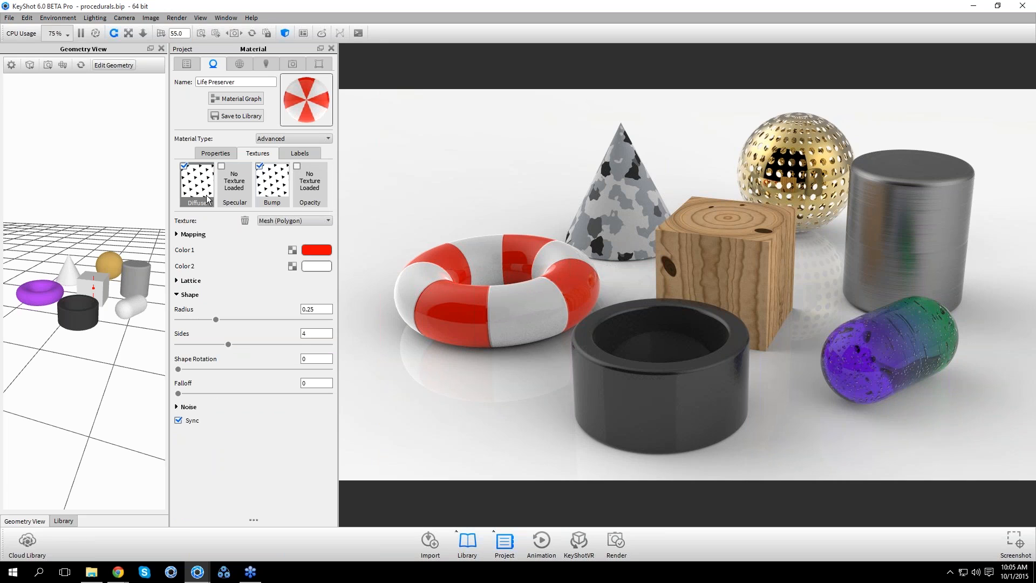
Try dark red (hue 359°, saturation 90%, value 36%) as Color 1 of the cone's camouflage texture, then cancel
{"action": "double_click", "coordinate": [649, 199]}
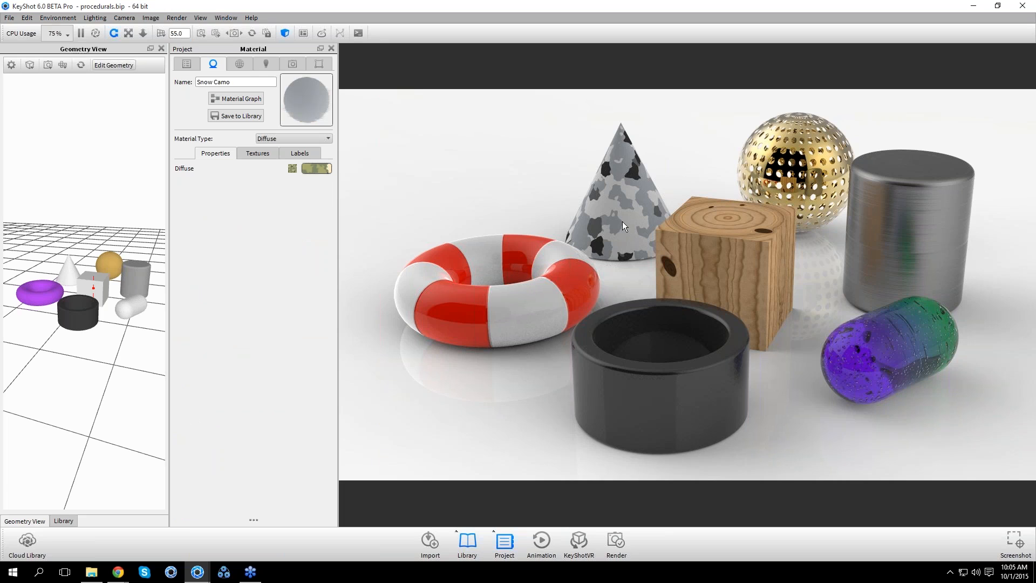
{"action": "left_click", "coordinate": [292, 170]}
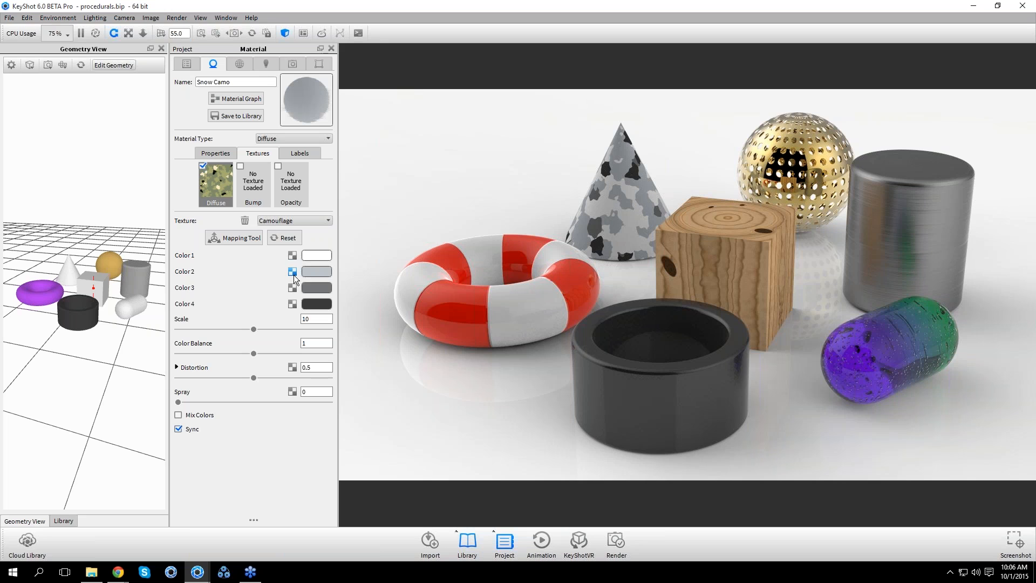
{"action": "left_click", "coordinate": [306, 256]}
{"action": "mouse_move", "coordinate": [211, 197]}
{"action": "left_mouse_down"}
{"action": "mouse_move", "coordinate": [193, 196]}
{"action": "mouse_move", "coordinate": [283, 201]}
{"action": "left_mouse_up"}
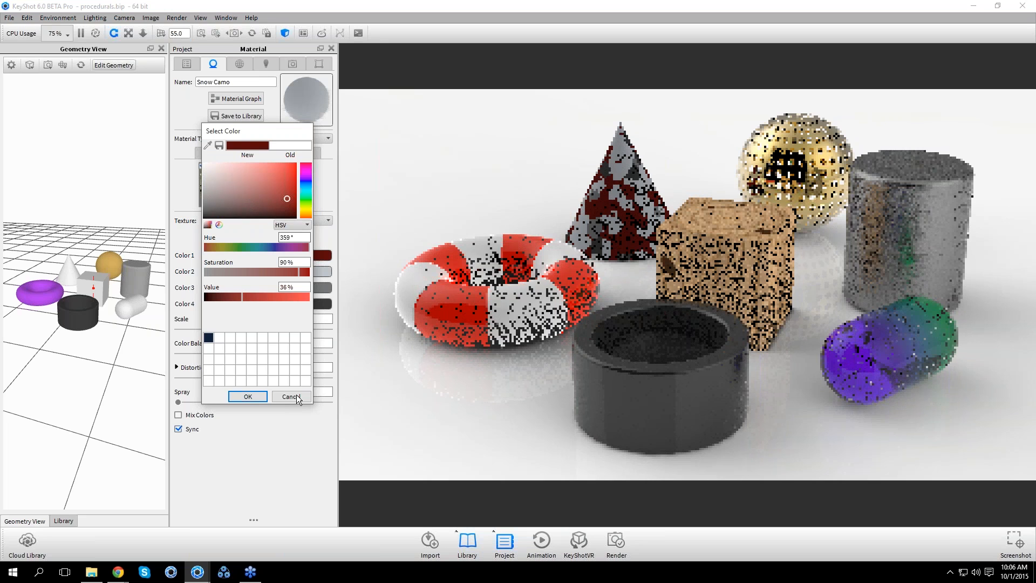
{"action": "left_click", "coordinate": [296, 396]}
Try blue (hue 212°, saturation 83%, value 70%) as Color 2 of the cone's camouflage texture, then cancel
{"action": "left_click", "coordinate": [315, 271]}
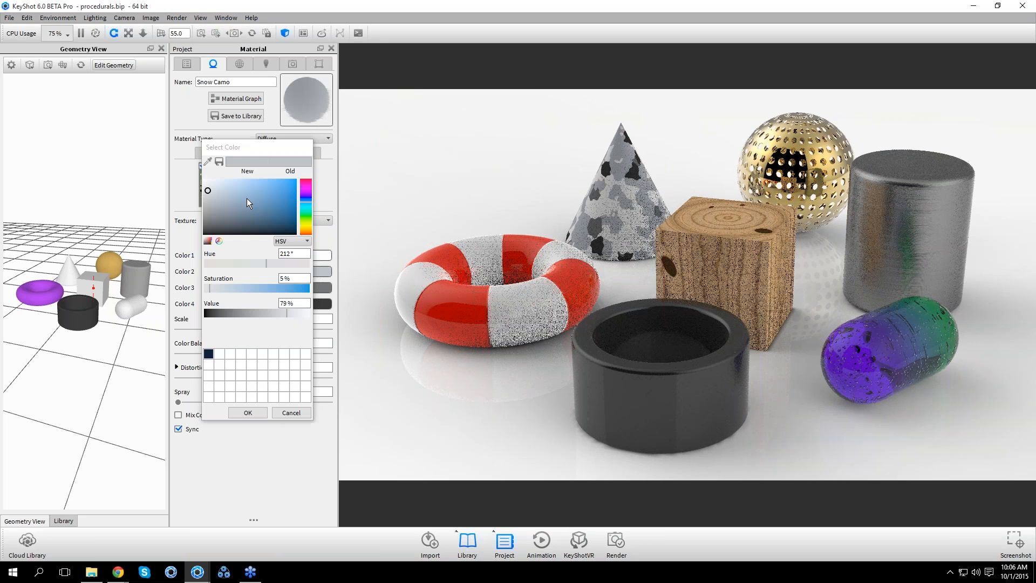
{"action": "left_click", "coordinate": [254, 198]}
{"action": "left_click_drag", "start_coordinate": [255, 197], "coordinate": [281, 195]}
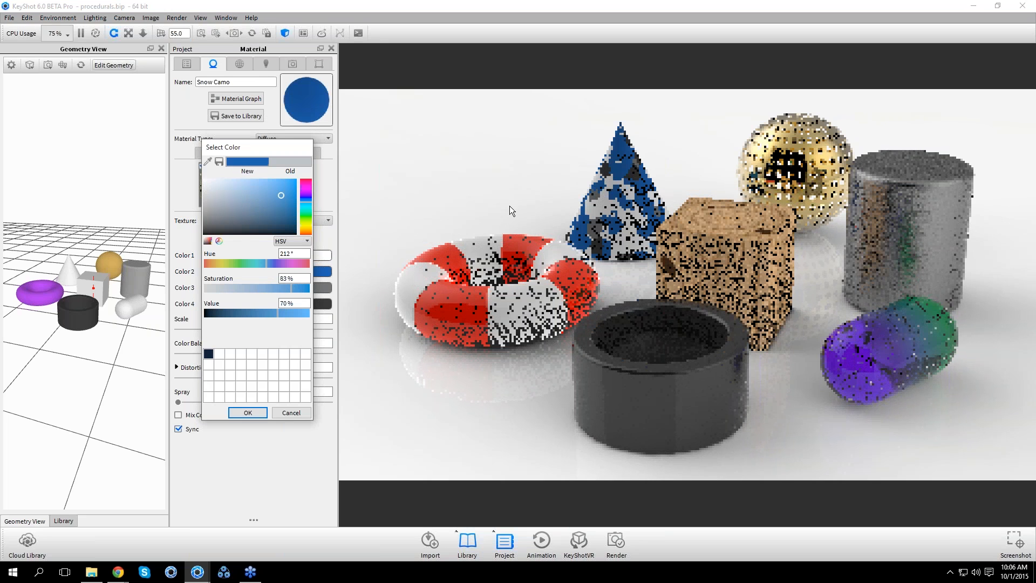
{"action": "left_click", "coordinate": [292, 412]}
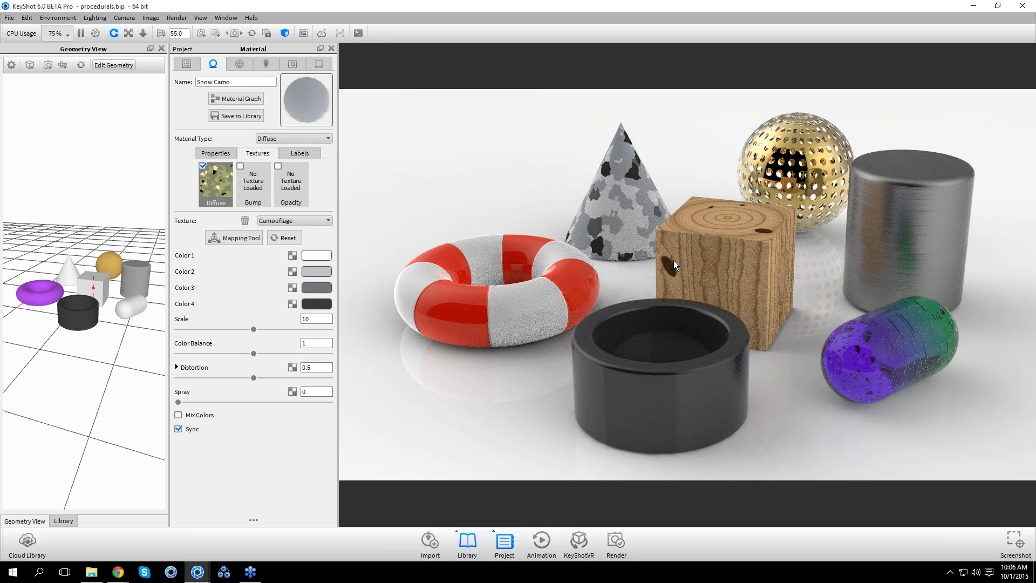
Set Color 1 of the torus's diffuse Mesh (Polygon) texture to black (hue 0°, saturation 0%, value 0%)
{"action": "double_click", "coordinate": [478, 312]}
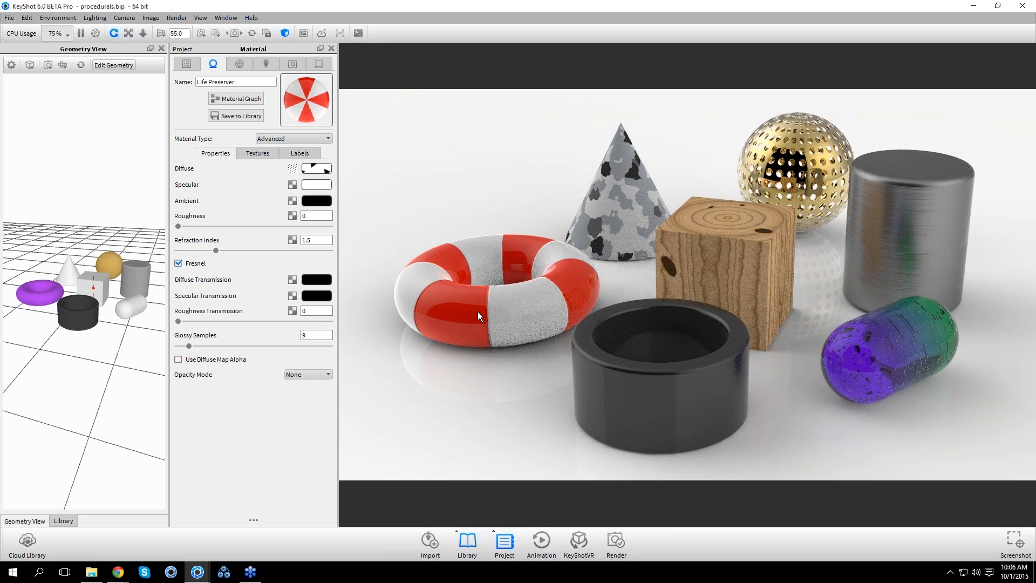
{"action": "left_click", "coordinate": [292, 168]}
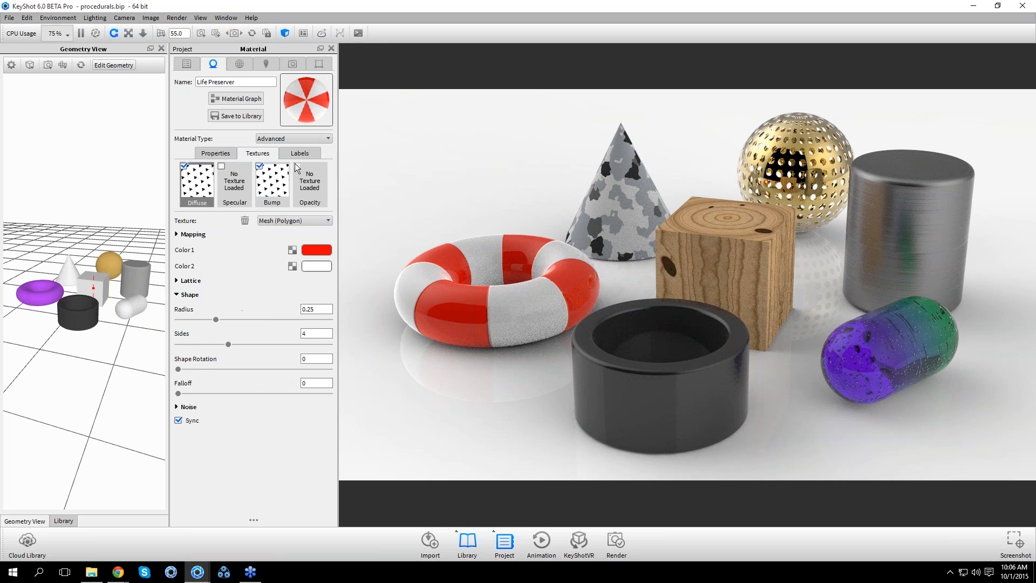
{"action": "left_click", "coordinate": [321, 249]}
{"action": "left_click_drag", "start_coordinate": [239, 203], "coordinate": [197, 214]}
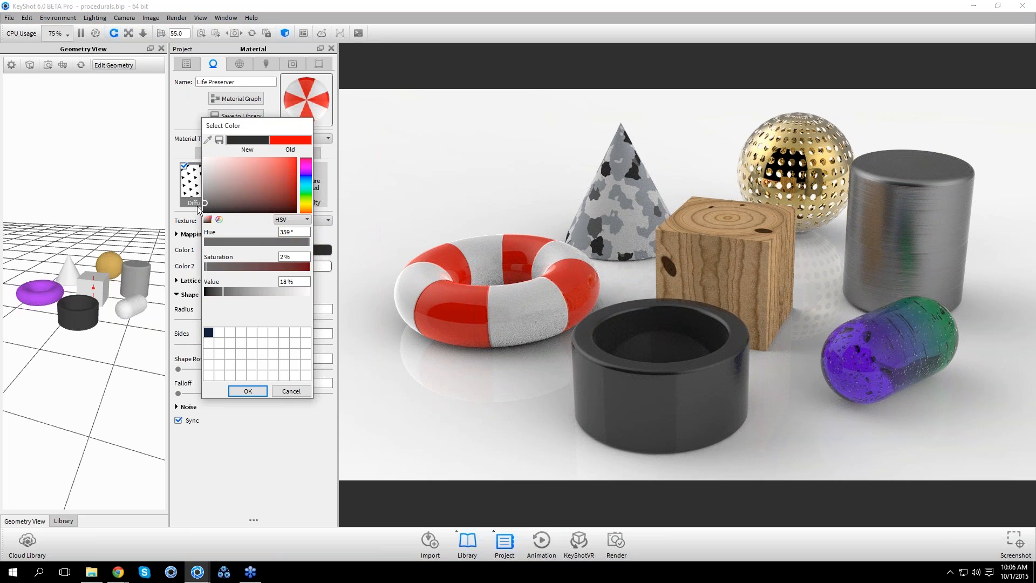
{"action": "left_click_drag", "start_coordinate": [498, 381], "coordinate": [526, 379]}
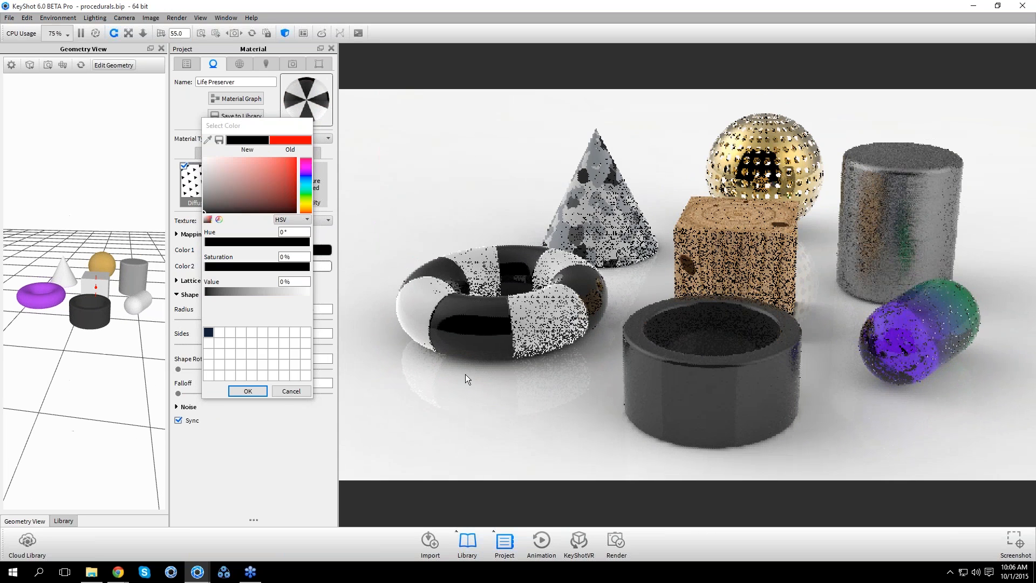
{"action": "left_click", "coordinate": [247, 391]}
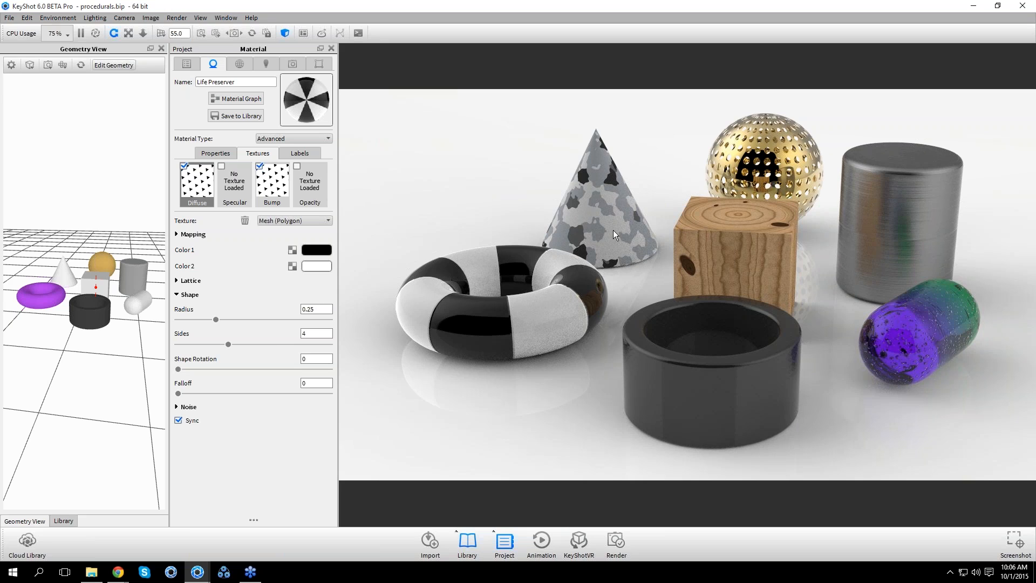
Assign the 0,153,255 blue from the Basic color library to the end stop of the capsule's Color Gradient texture
{"action": "double_click", "coordinate": [919, 333]}
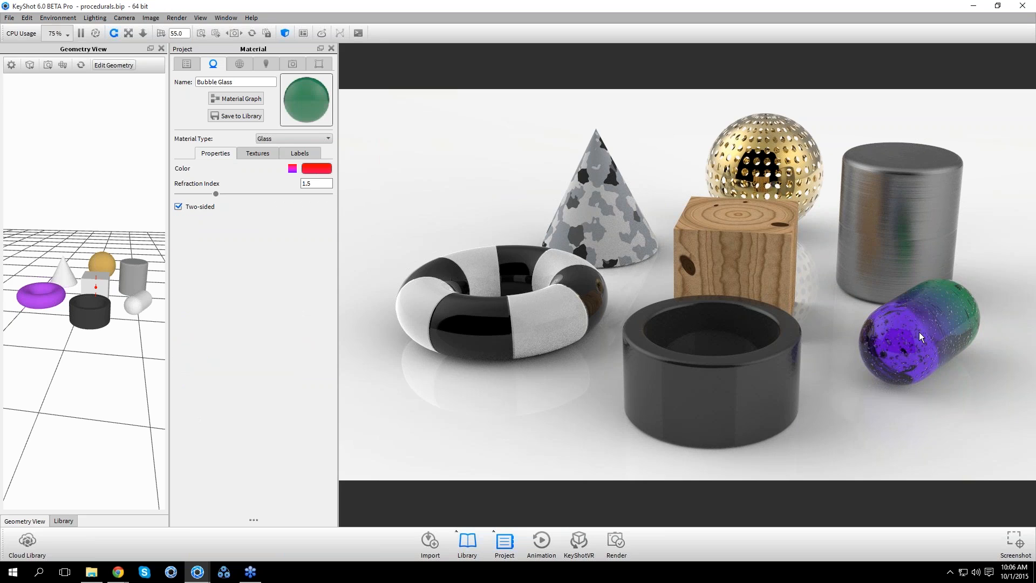
{"action": "left_click_drag", "start_coordinate": [918, 368], "coordinate": [777, 367]}
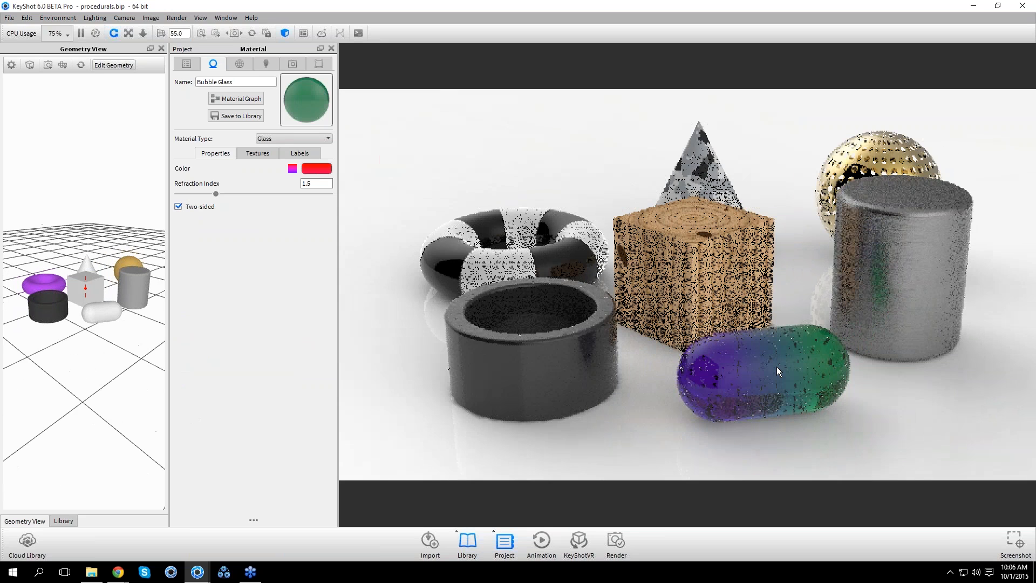
{"action": "left_click", "coordinate": [292, 169]}
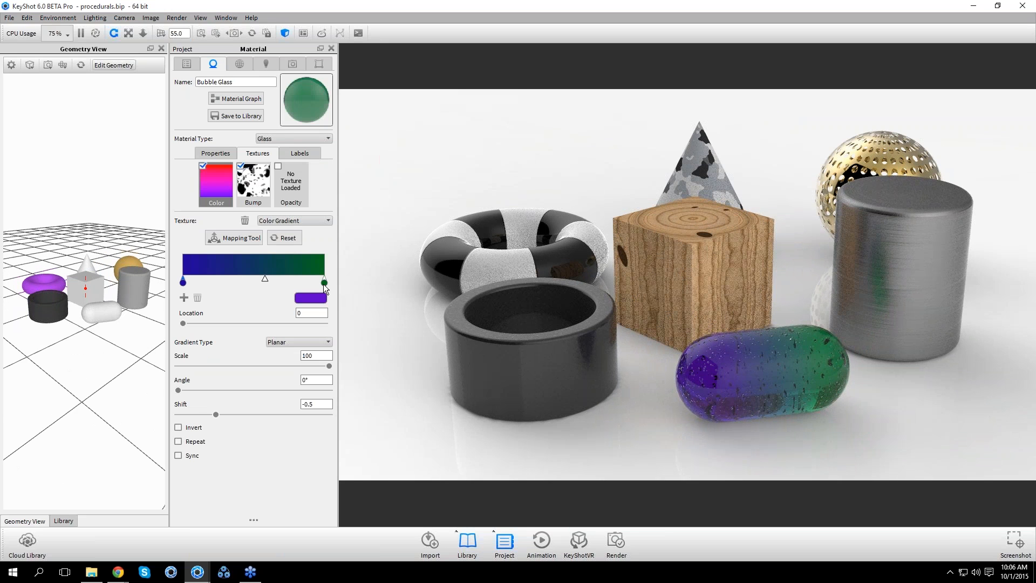
{"action": "left_click", "coordinate": [63, 522]}
{"action": "left_click", "coordinate": [44, 64]}
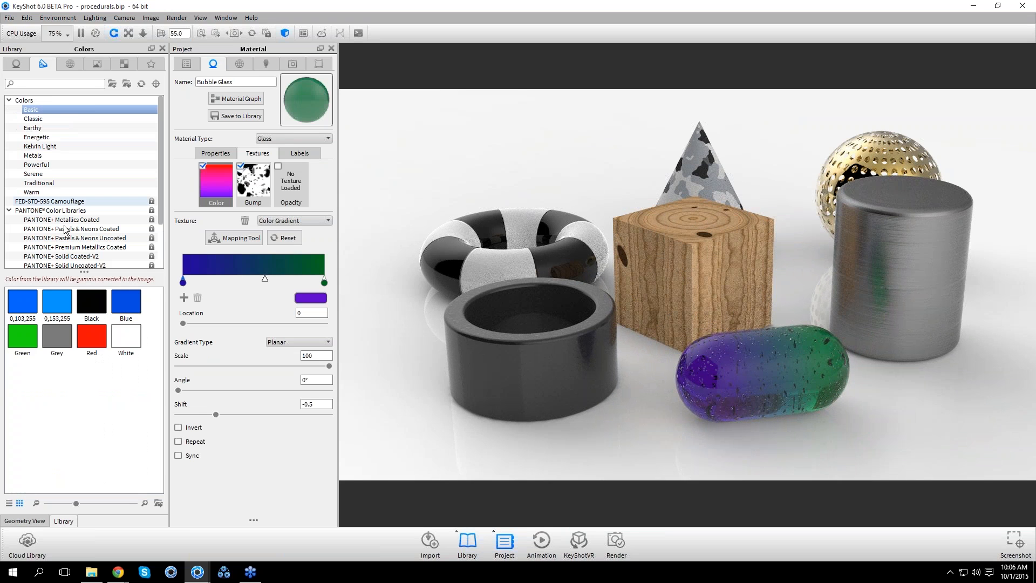
{"action": "left_click_drag", "start_coordinate": [68, 307], "coordinate": [324, 282]}
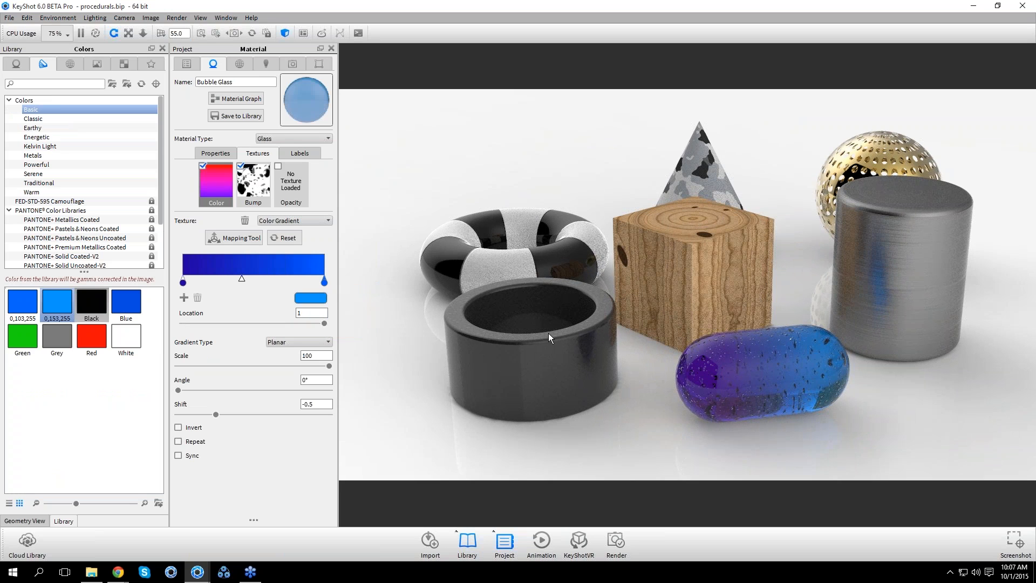
Examine the diffuse Wood (Advanced) texture settings and the grain of the wood cube from several angles
{"action": "left_click_drag", "start_coordinate": [549, 334], "coordinate": [518, 372]}
{"action": "double_click", "coordinate": [688, 259]}
{"action": "left_click", "coordinate": [258, 154]}
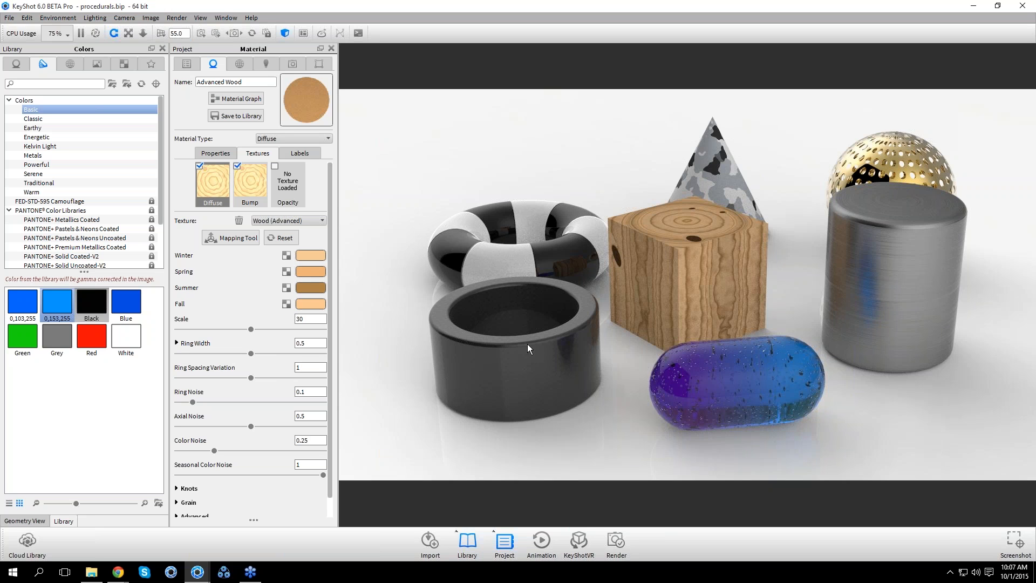
{"action": "left_click_drag", "start_coordinate": [585, 297], "coordinate": [698, 306]}
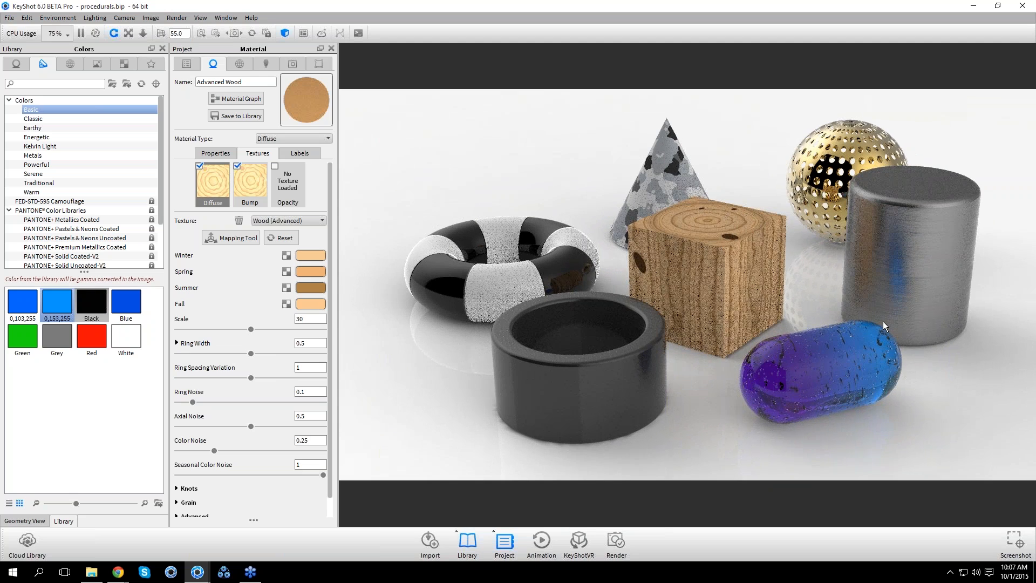
{"action": "left_click_drag", "start_coordinate": [883, 322], "coordinate": [742, 295]}
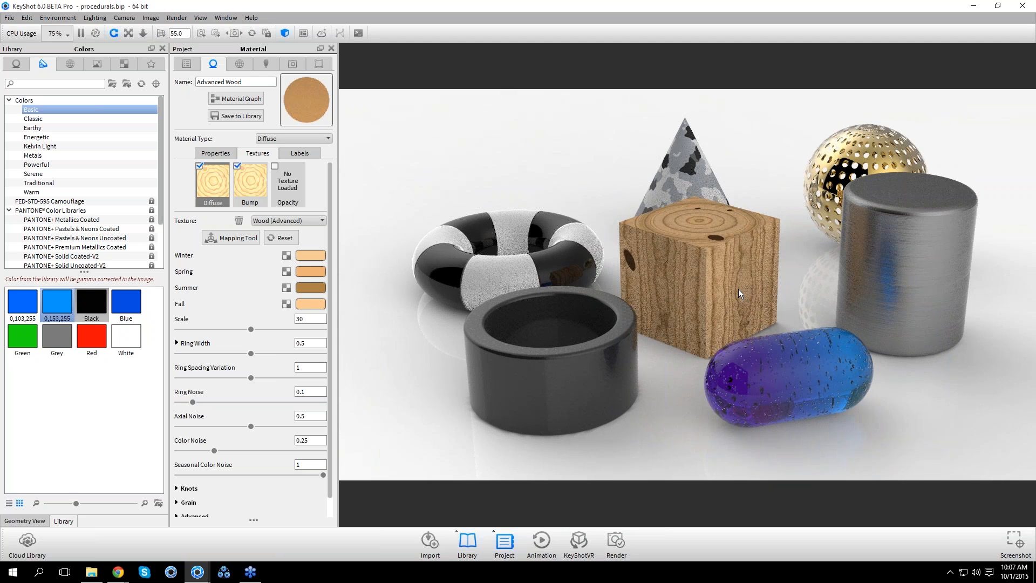
{"action": "left_click_drag", "start_coordinate": [658, 305], "coordinate": [675, 318]}
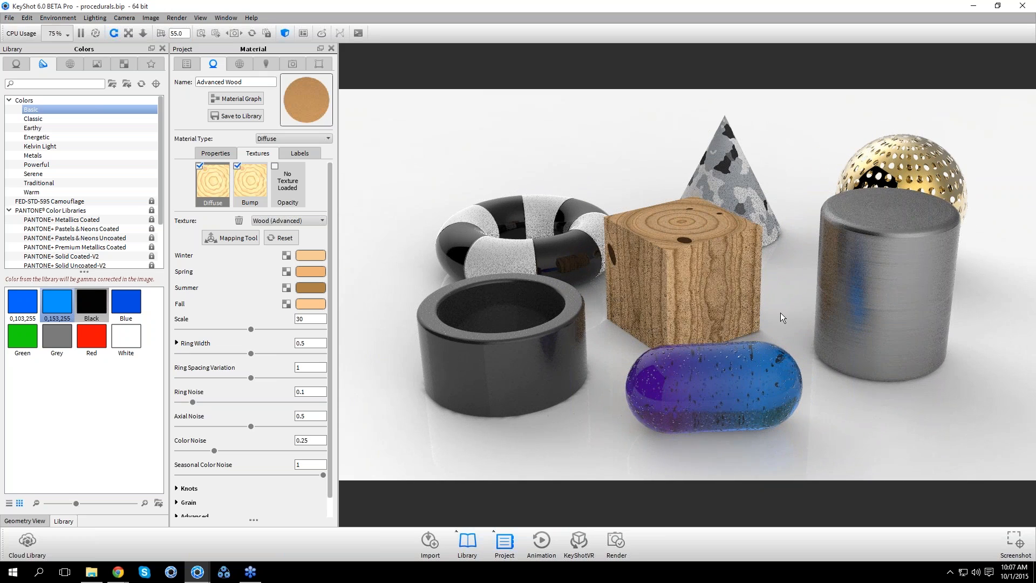
{"action": "left_click_drag", "start_coordinate": [780, 311], "coordinate": [754, 309]}
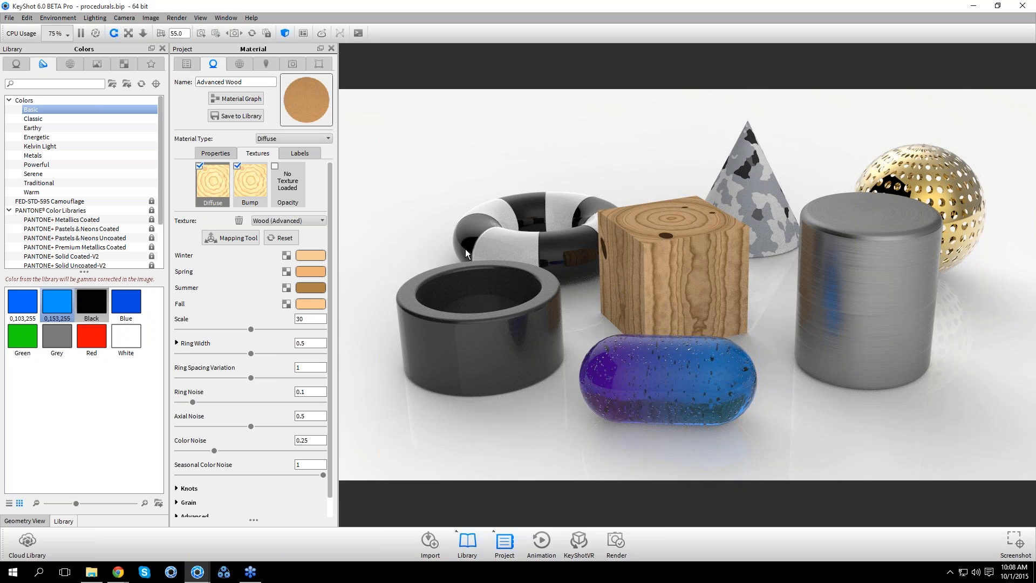
Examine the base color Brushed (Radial) texture settings of the metal cylinder's Brushed 3D material
{"action": "double_click", "coordinate": [850, 296]}
{"action": "mouse_move", "coordinate": [870, 293]}
{"action": "left_mouse_down"}
{"action": "mouse_move", "coordinate": [766, 293]}
{"action": "mouse_move", "coordinate": [782, 293]}
{"action": "left_mouse_up"}
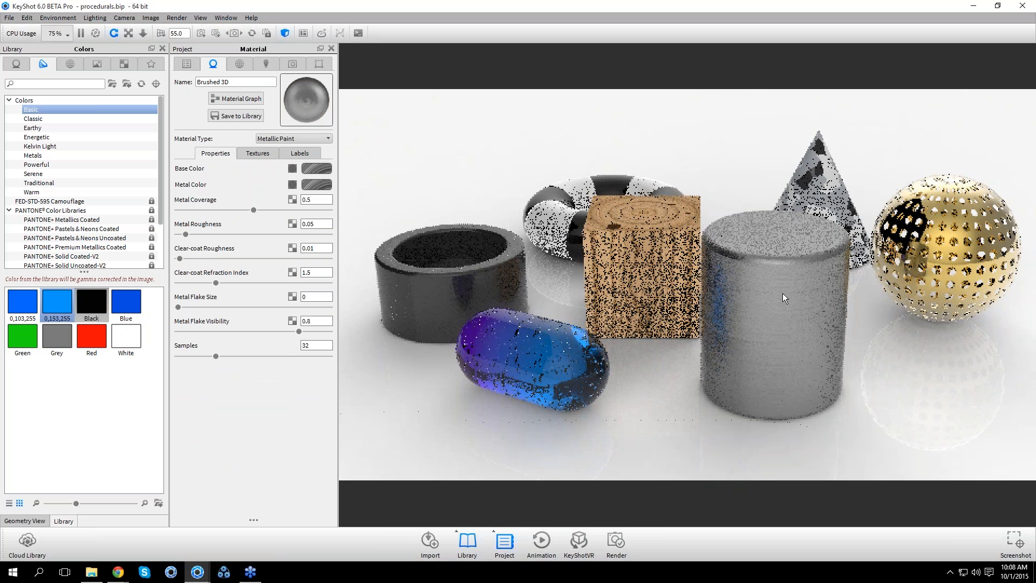
{"action": "left_click", "coordinate": [268, 154]}
{"action": "left_click_drag", "start_coordinate": [795, 307], "coordinate": [834, 309]}
Apply Cloth Weave Beige from the Cloth and Leather materials to the black ring and inspect it up close
{"action": "left_click", "coordinate": [20, 67]}
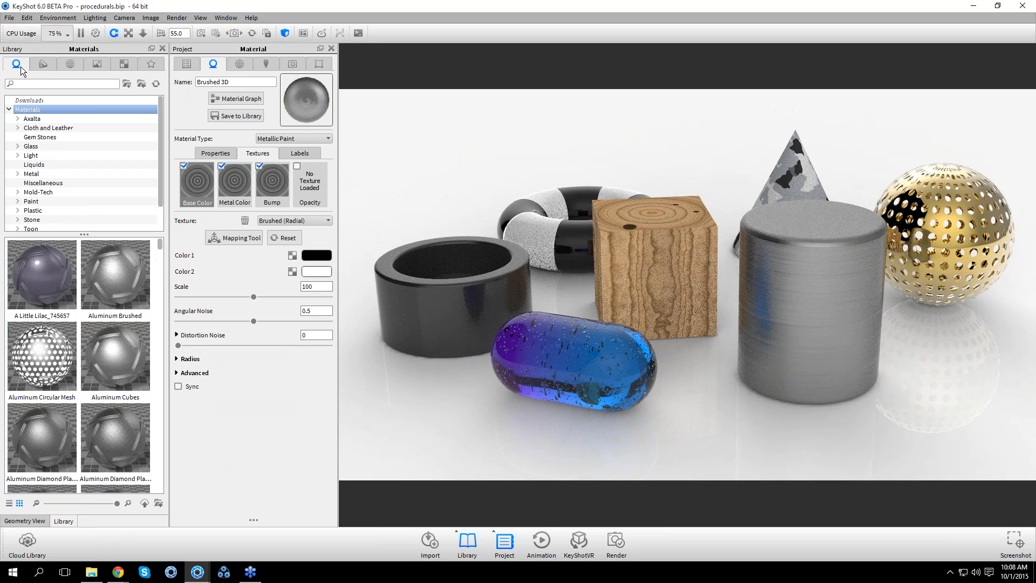
{"action": "left_click", "coordinate": [70, 131]}
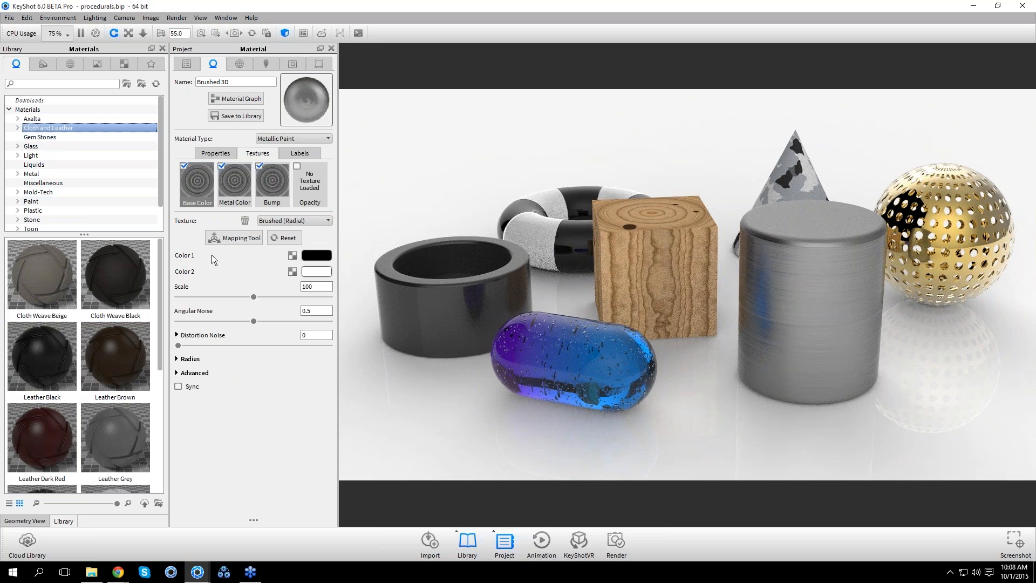
{"action": "left_click_drag", "start_coordinate": [34, 284], "coordinate": [453, 335]}
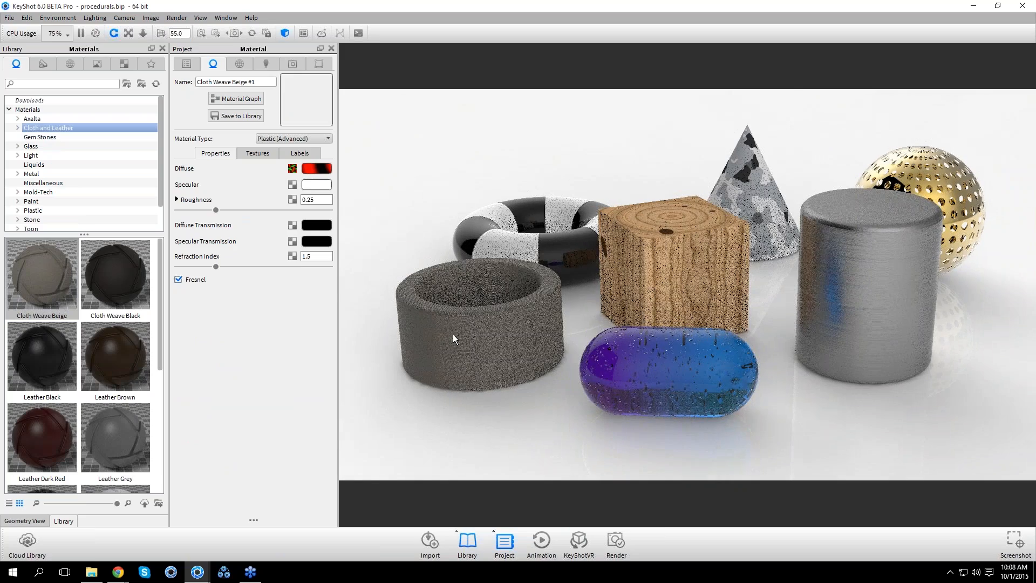
{"action": "scroll", "coordinate": [452, 334], "scroll_direction": "up", "scroll_amount": 5}
{"action": "middle_click_drag", "start_coordinate": [452, 335], "coordinate": [614, 323]}
Search the material library for "brushed" and apply Aluminum Brushed to the ring
{"action": "left_click", "coordinate": [77, 85]}
{"action": "type", "text": "brushed"}
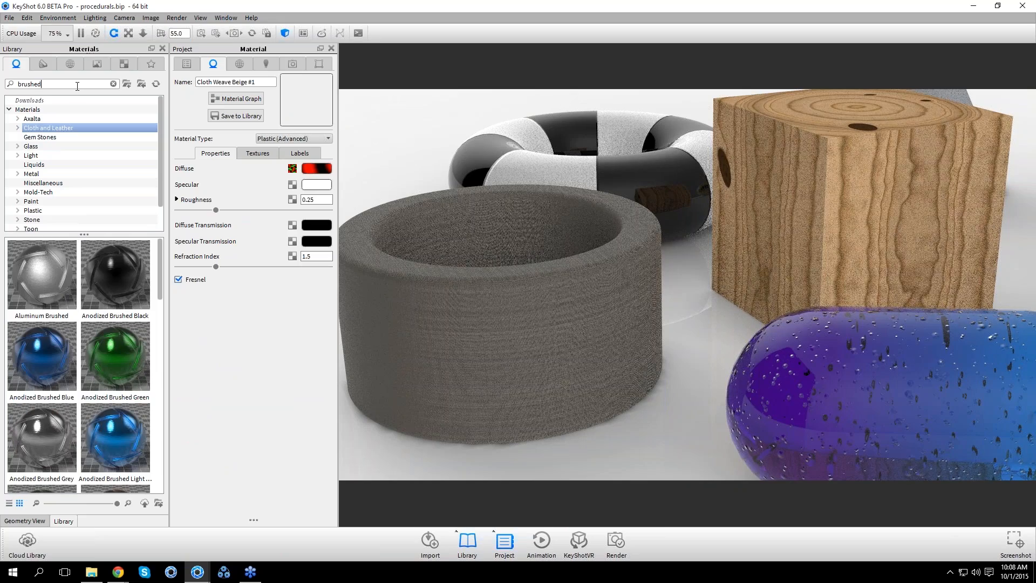
{"action": "mouse_move", "coordinate": [42, 276]}
{"action": "left_mouse_down"}
{"action": "mouse_move", "coordinate": [162, 302]}
{"action": "mouse_move", "coordinate": [516, 331]}
{"action": "left_mouse_up"}
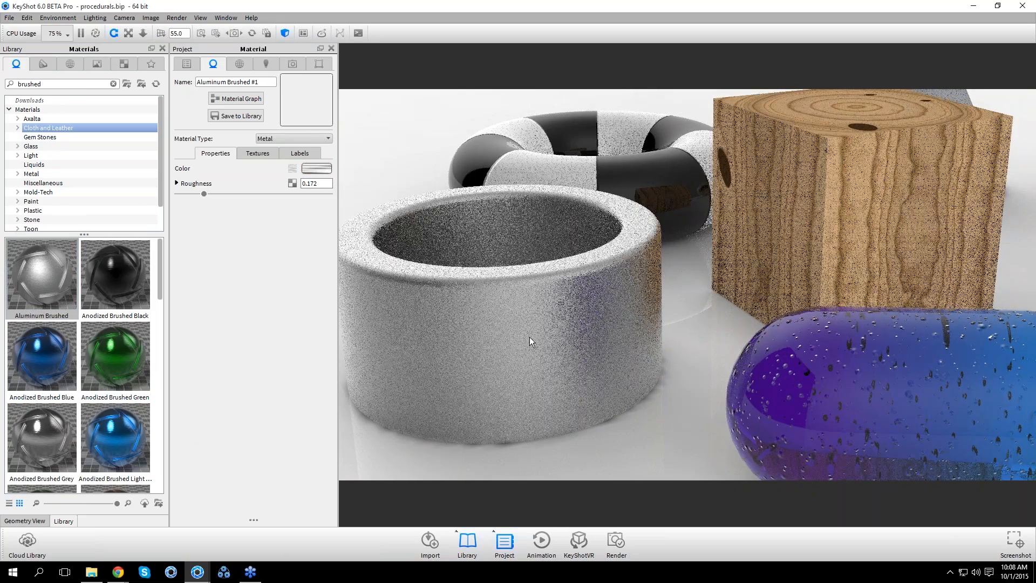
{"action": "scroll", "coordinate": [529, 336], "scroll_direction": "down", "scroll_amount": 5}
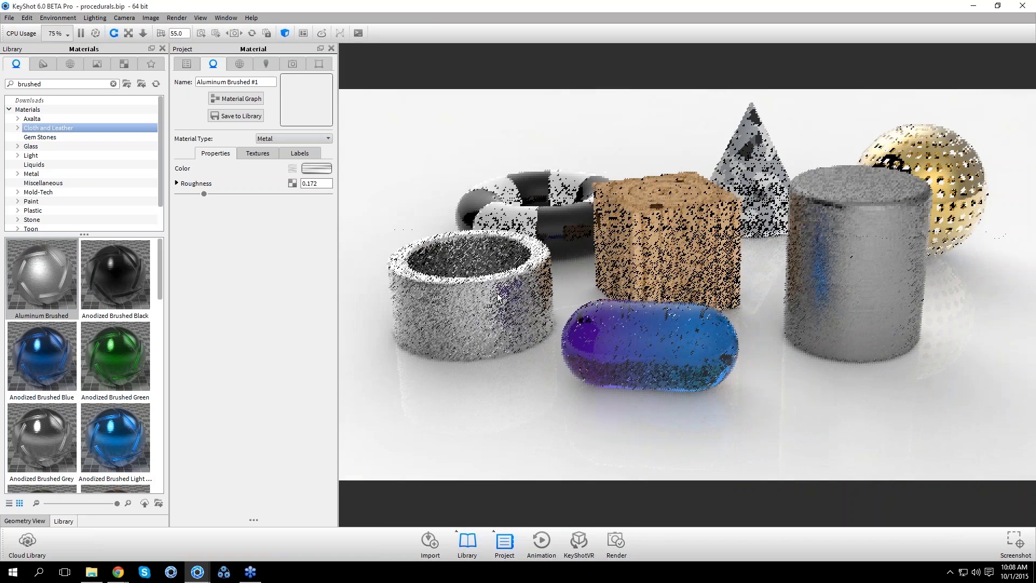
Clear the camouflage texture from the cone's Snow Camo material and change its material type to Plastic
{"action": "left_click_drag", "start_coordinate": [539, 294], "coordinate": [698, 292]}
{"action": "double_click", "coordinate": [697, 293]}
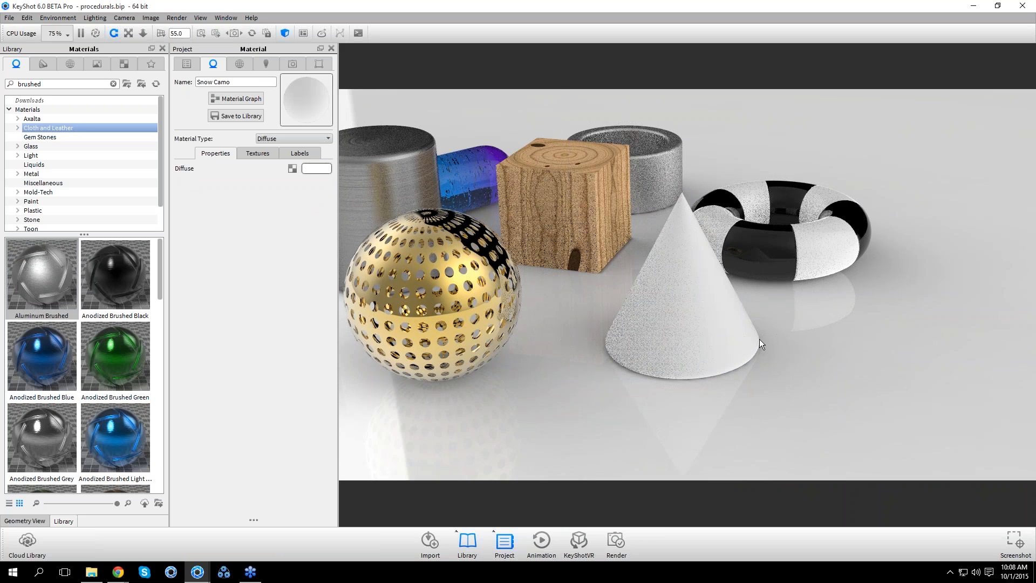
{"action": "left_click_drag", "start_coordinate": [793, 347], "coordinate": [768, 342]}
{"action": "left_click", "coordinate": [277, 138]}
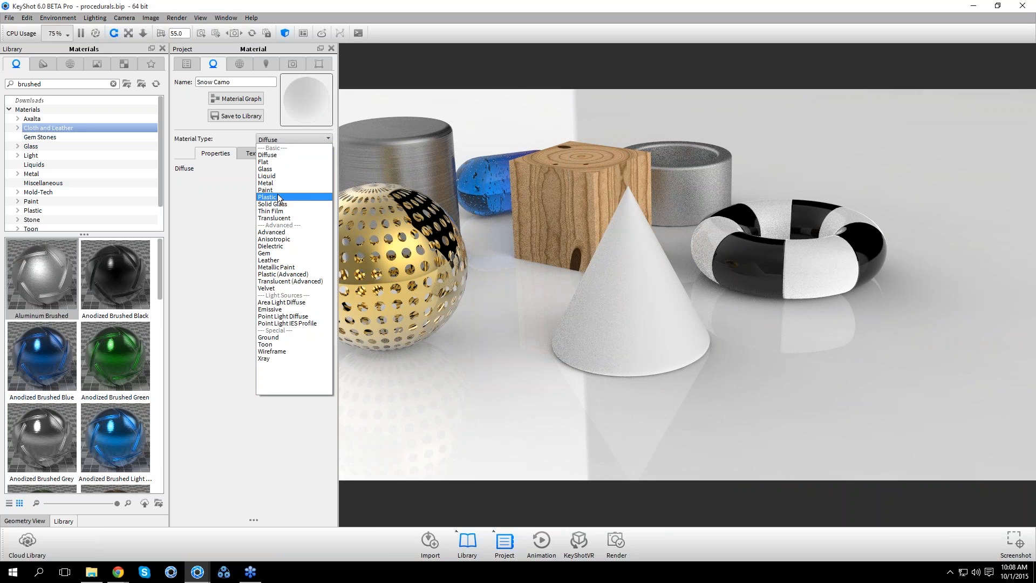
{"action": "left_click", "coordinate": [277, 196]}
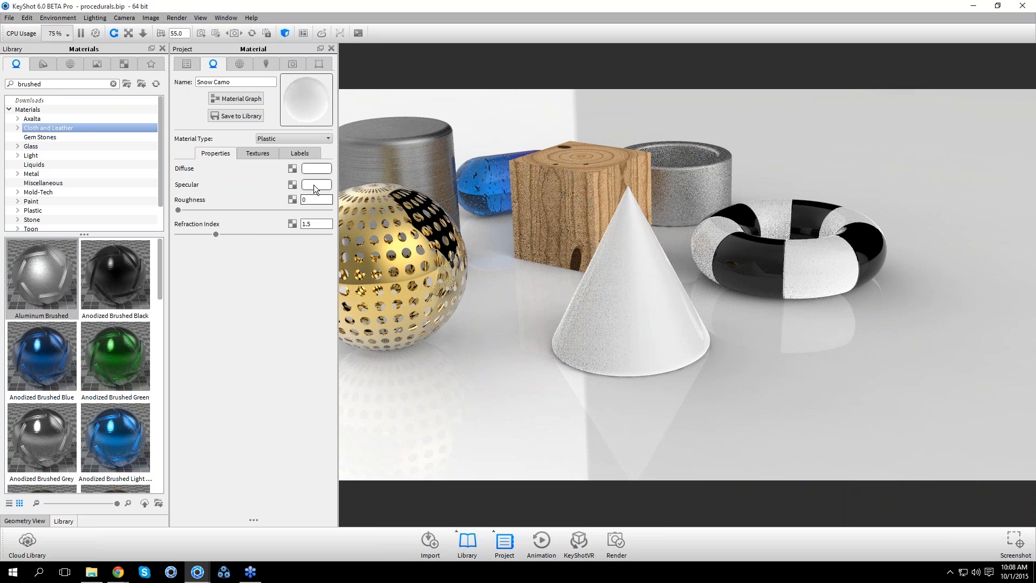
Set the cone's diffuse color to black (hue 0°, saturation 0%, value 0%)
{"action": "left_click", "coordinate": [317, 169]}
{"action": "left_click", "coordinate": [204, 130]}
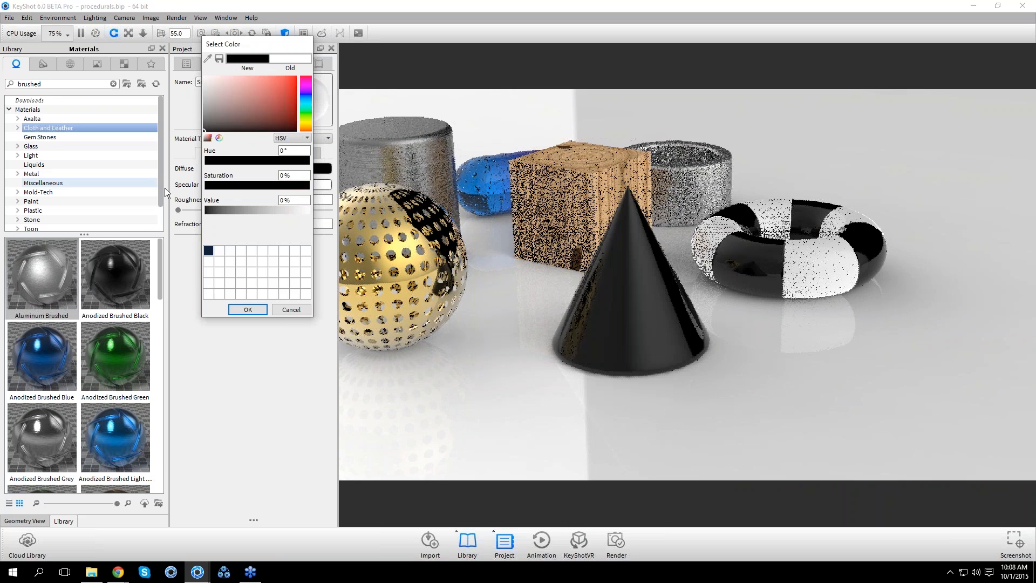
{"action": "left_click", "coordinate": [247, 309]}
Browse the texture types for the cone's diffuse channel and apply the Camouflage texture
{"action": "left_click", "coordinate": [259, 153]}
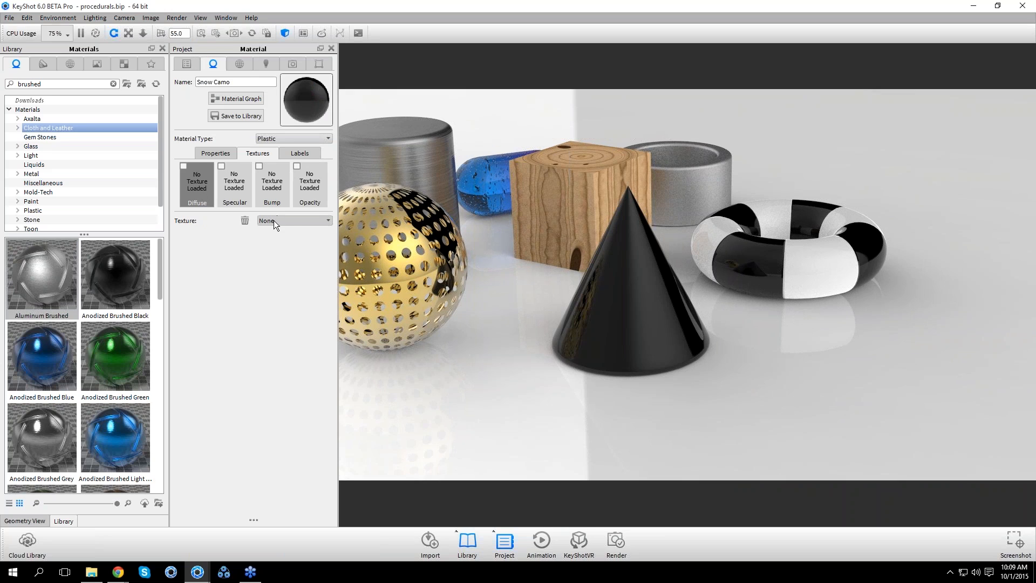
{"action": "left_click", "coordinate": [287, 219]}
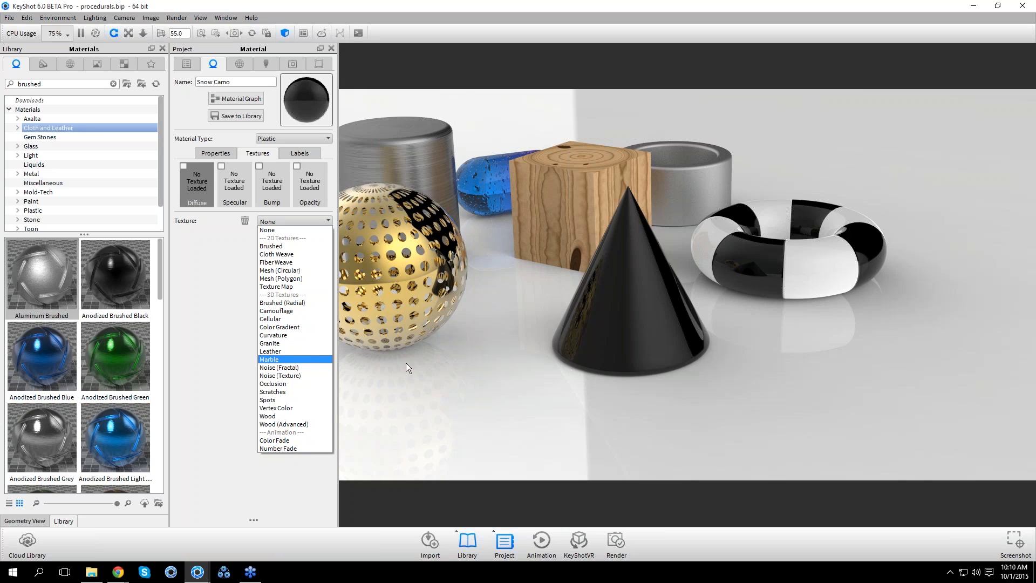
{"action": "left_click", "coordinate": [630, 296]}
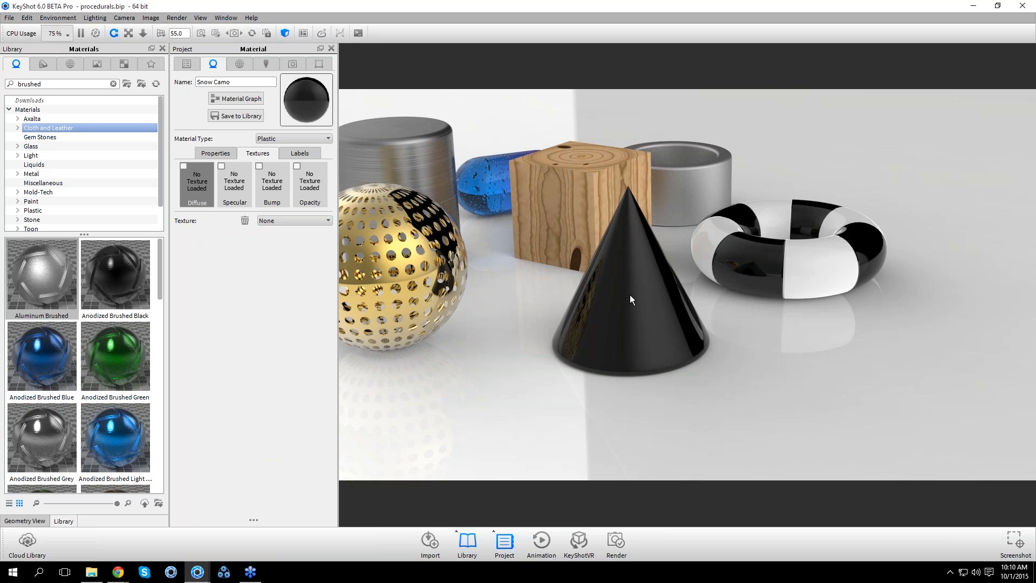
{"action": "left_click", "coordinate": [287, 216]}
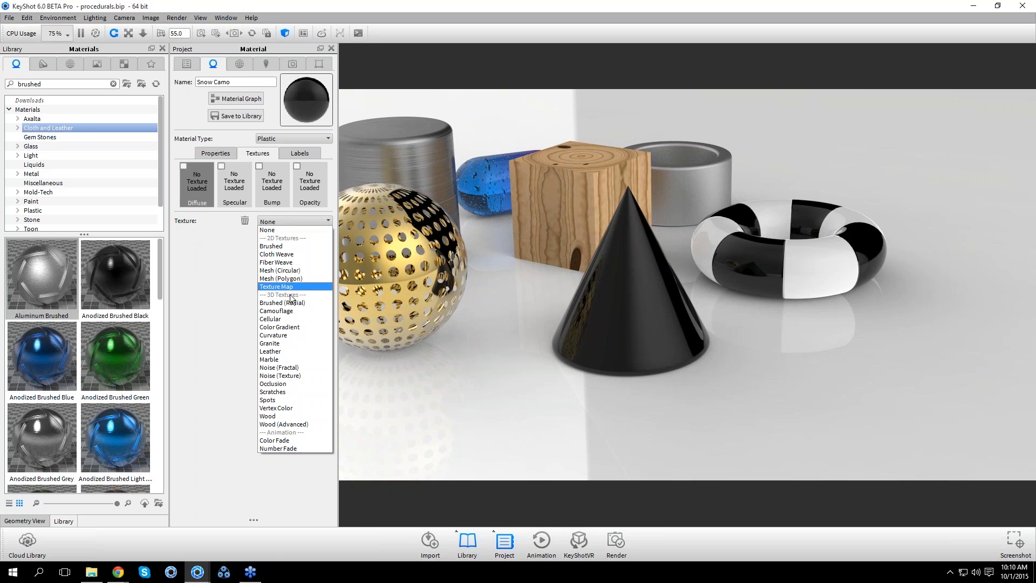
{"action": "left_click", "coordinate": [290, 311]}
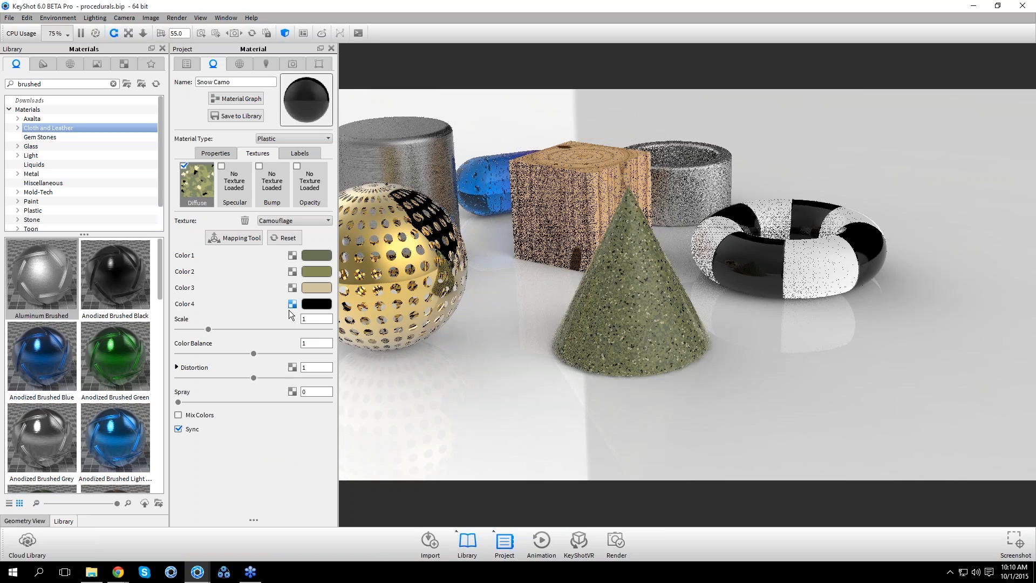
Set the cone's camouflage scale to 4.59, inspect the pattern, and remove the texture from the diffuse channel
{"action": "scroll", "coordinate": [671, 369], "scroll_direction": "up", "scroll_amount": 4}
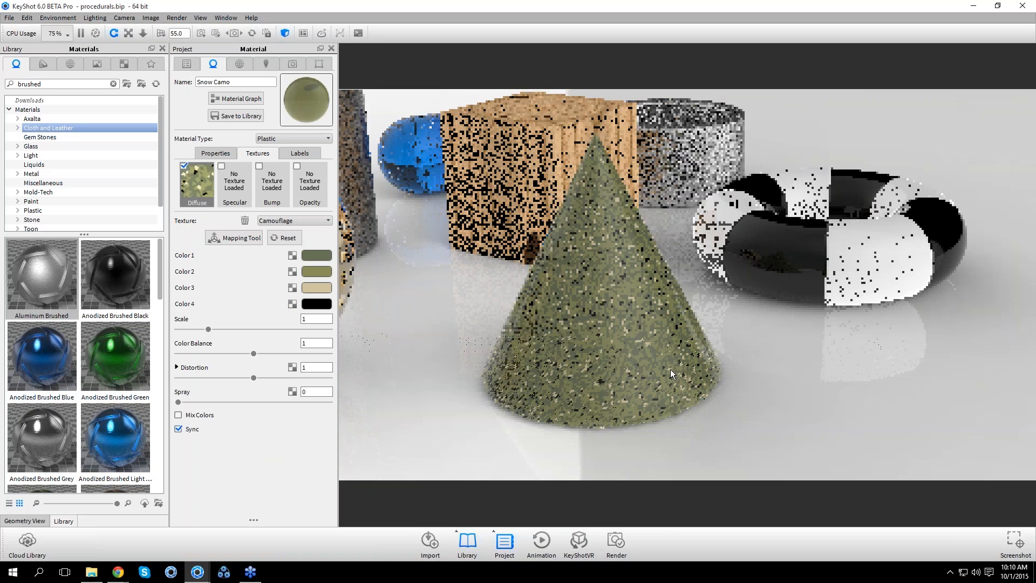
{"action": "left_click_drag", "start_coordinate": [565, 381], "coordinate": [579, 334]}
{"action": "left_click_drag", "start_coordinate": [208, 326], "coordinate": [317, 329]}
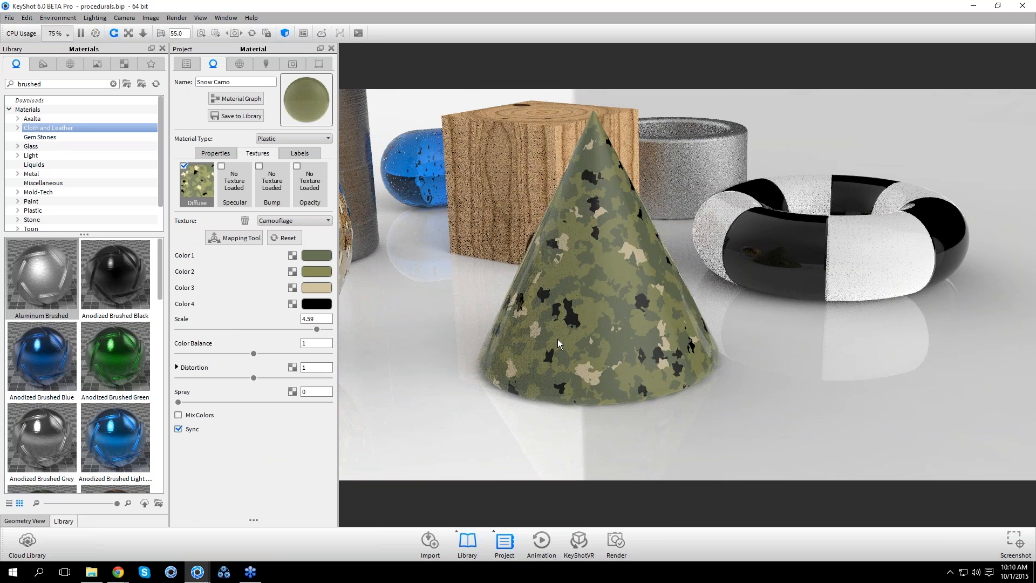
{"action": "left_click_drag", "start_coordinate": [558, 339], "coordinate": [572, 339]}
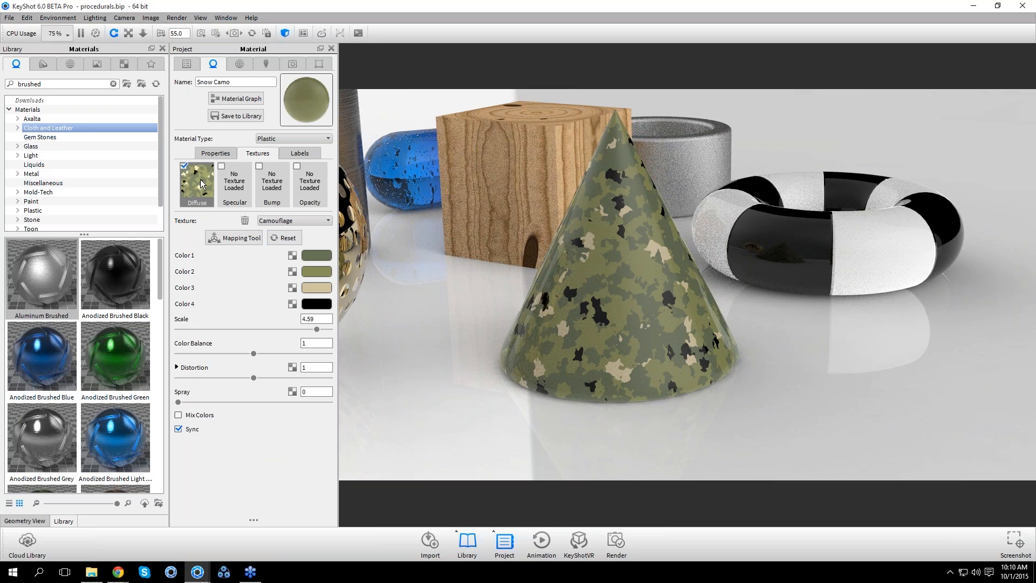
{"action": "left_click", "coordinate": [244, 220]}
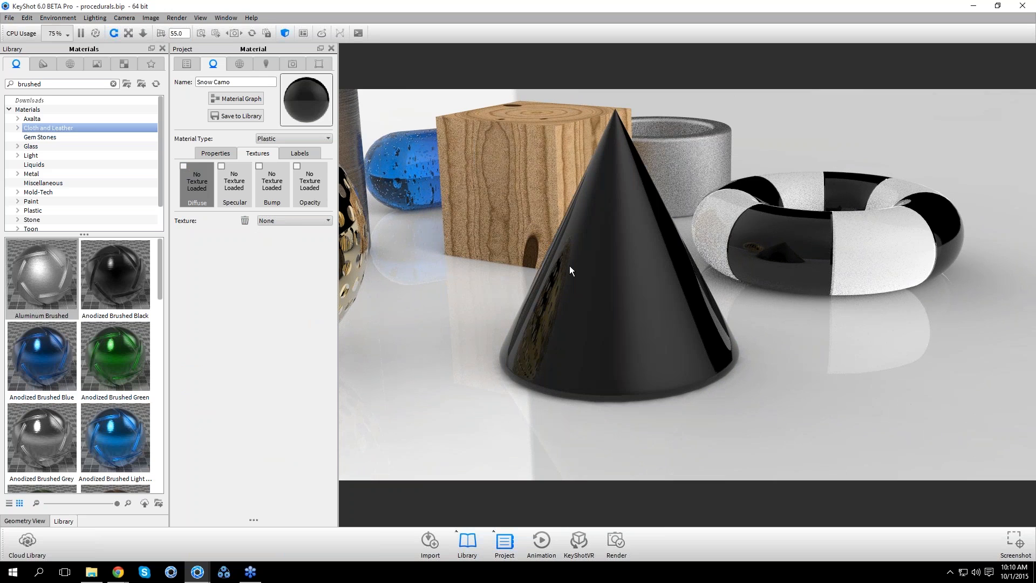
Apply the Camouflage texture to the roughness of the cone's Plastic material and inspect the pattern
{"action": "left_click", "coordinate": [233, 153]}
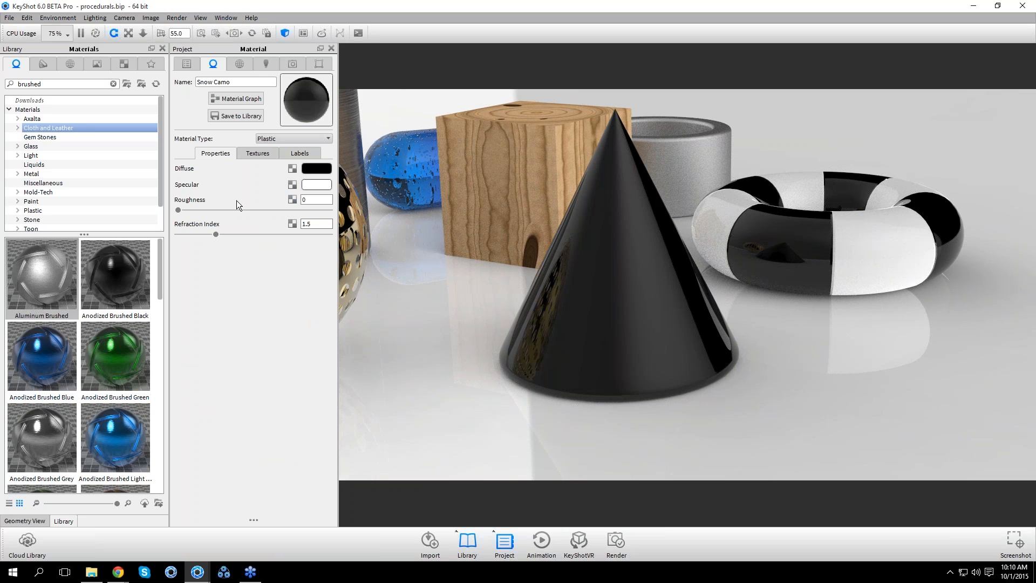
{"action": "left_click", "coordinate": [256, 153]}
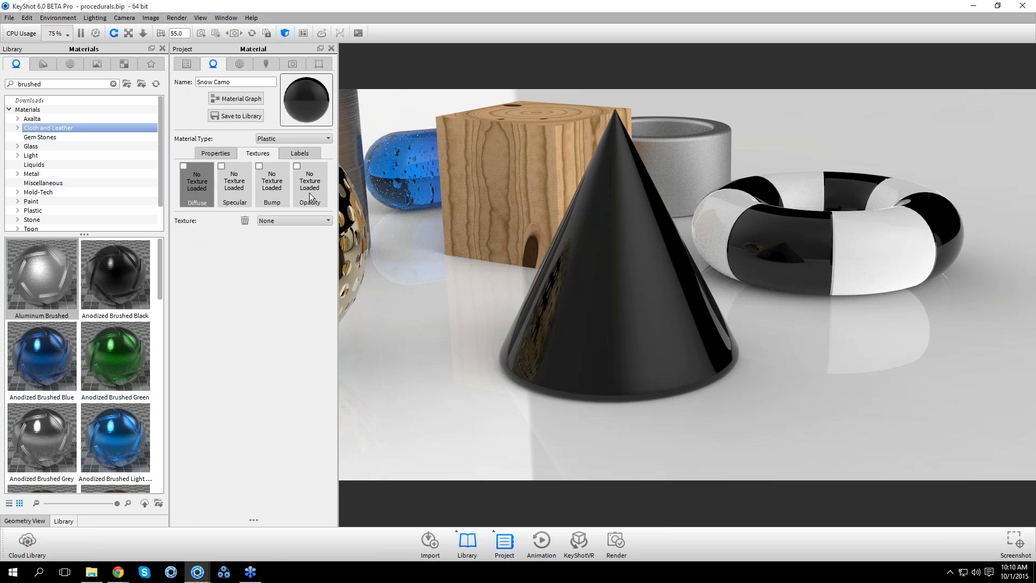
{"action": "left_click", "coordinate": [226, 155]}
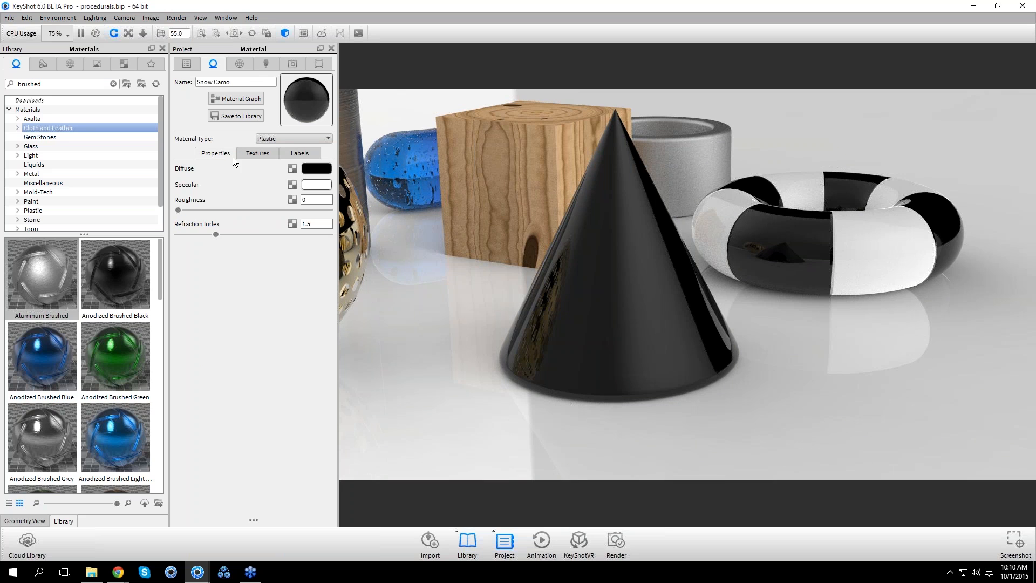
{"action": "left_click", "coordinate": [292, 199]}
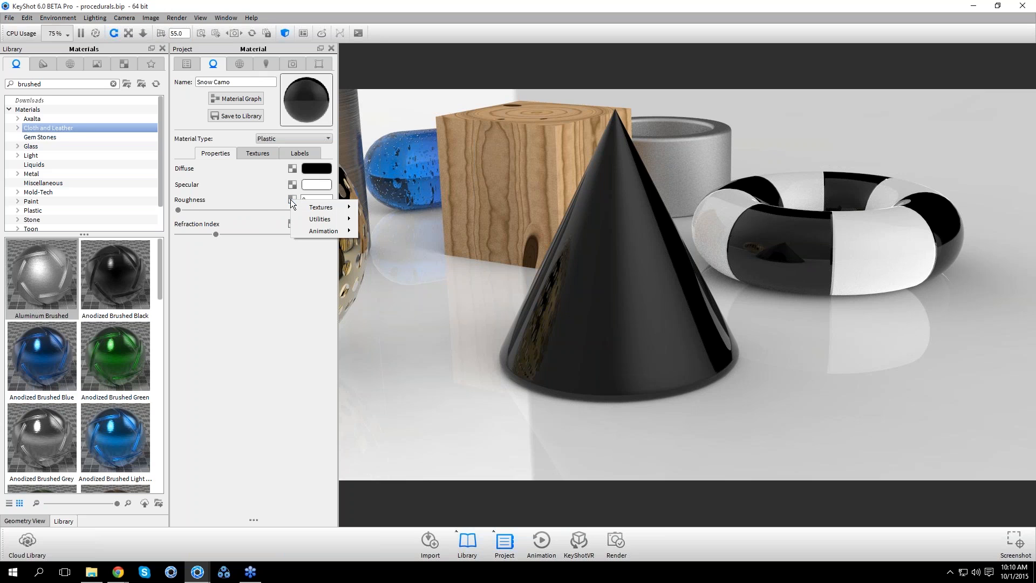
{"action": "mouse_move", "coordinate": [299, 211]}
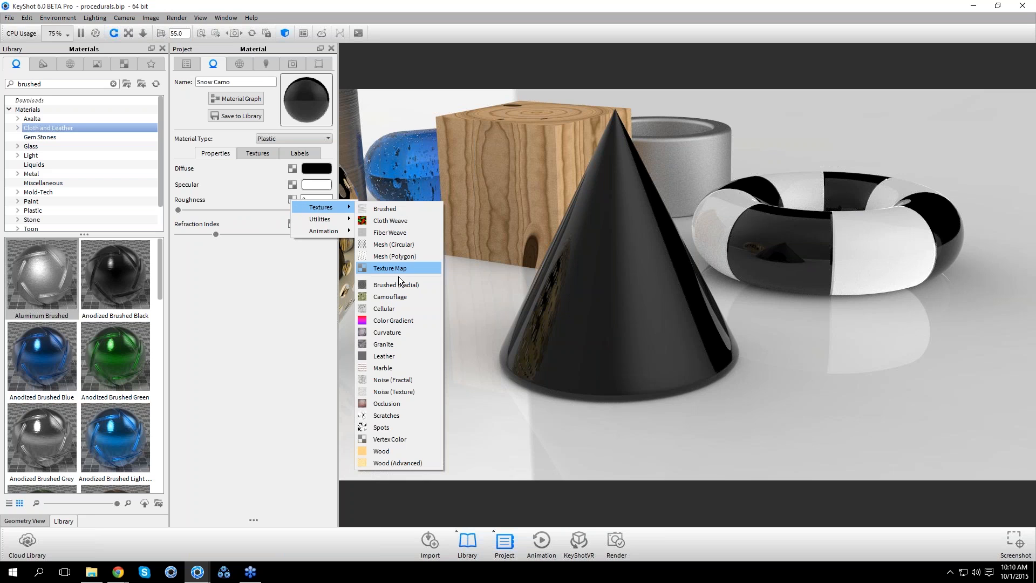
{"action": "left_click", "coordinate": [389, 297]}
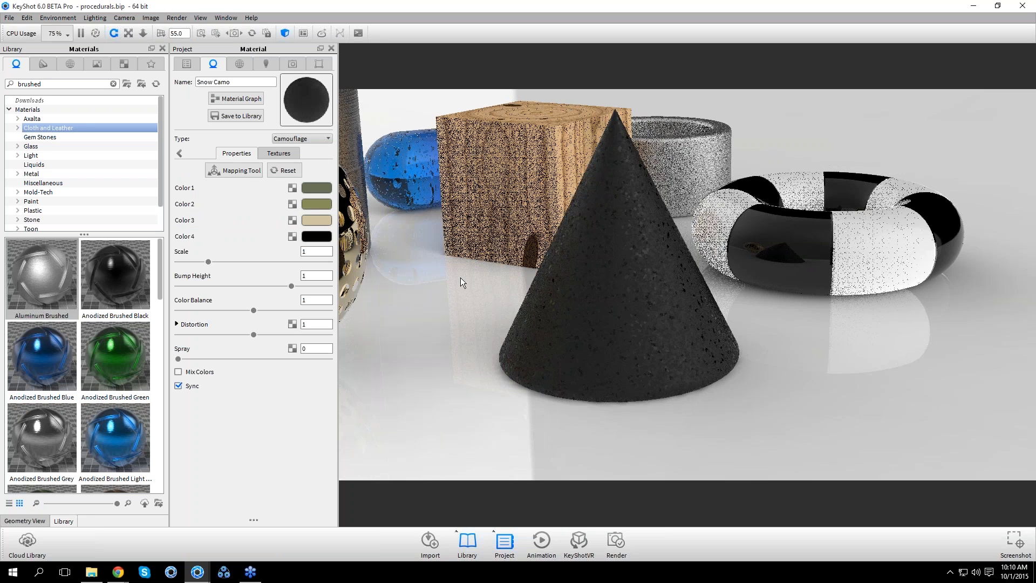
{"action": "double_click", "coordinate": [623, 305]}
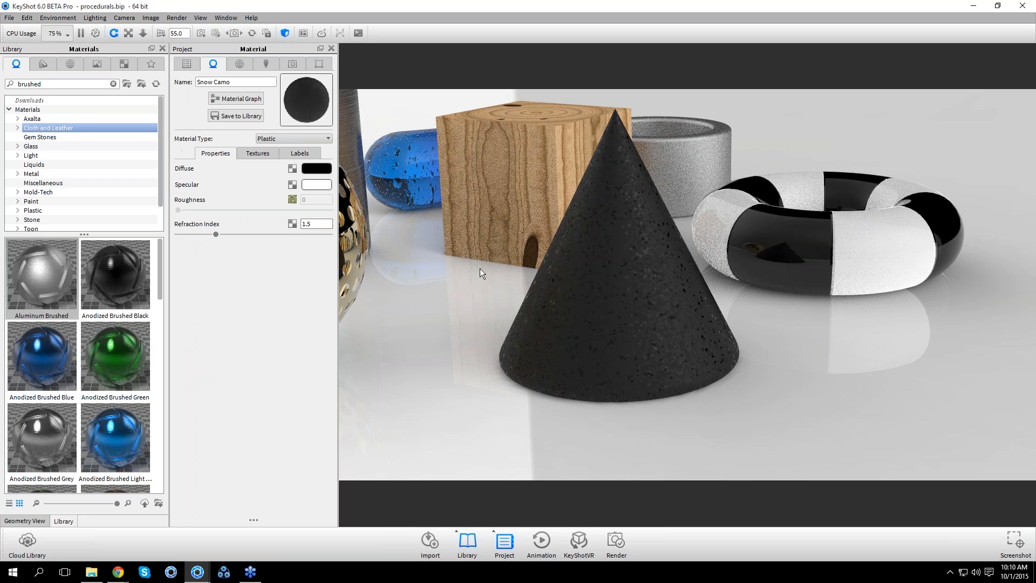
{"action": "scroll", "coordinate": [608, 277], "scroll_direction": "up", "scroll_amount": 2}
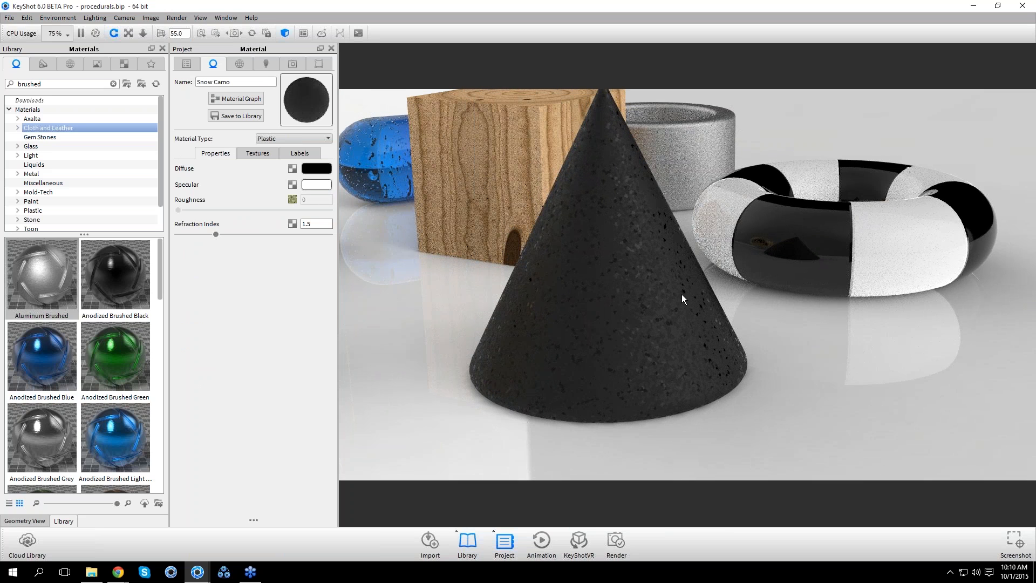
Set the scale of the cone's roughness camouflage to 5 and inspect the larger pattern
{"action": "left_click", "coordinate": [293, 200]}
{"action": "left_click_drag", "start_coordinate": [209, 262], "coordinate": [329, 262]}
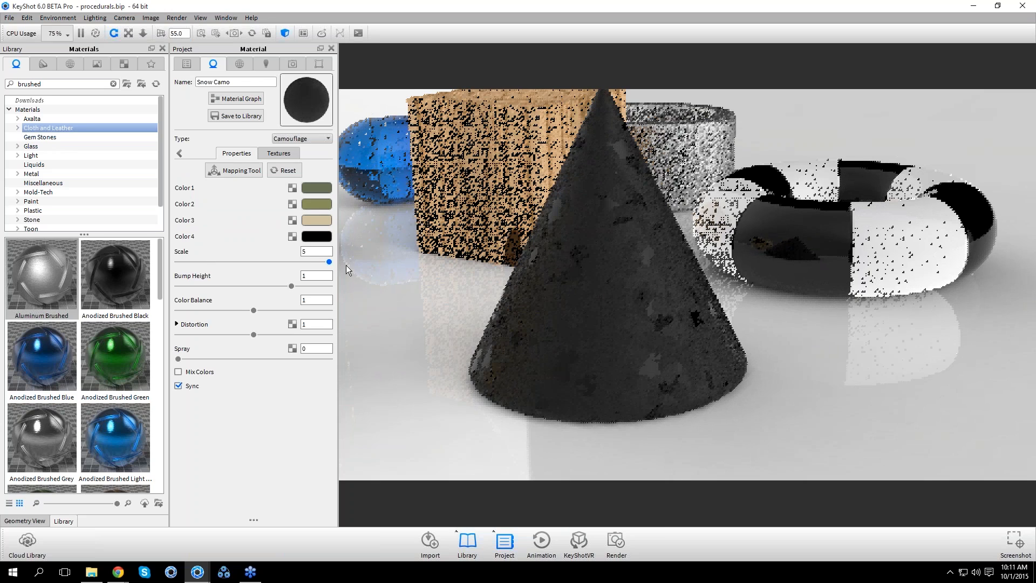
{"action": "scroll", "coordinate": [601, 347], "scroll_direction": "up", "scroll_amount": 2}
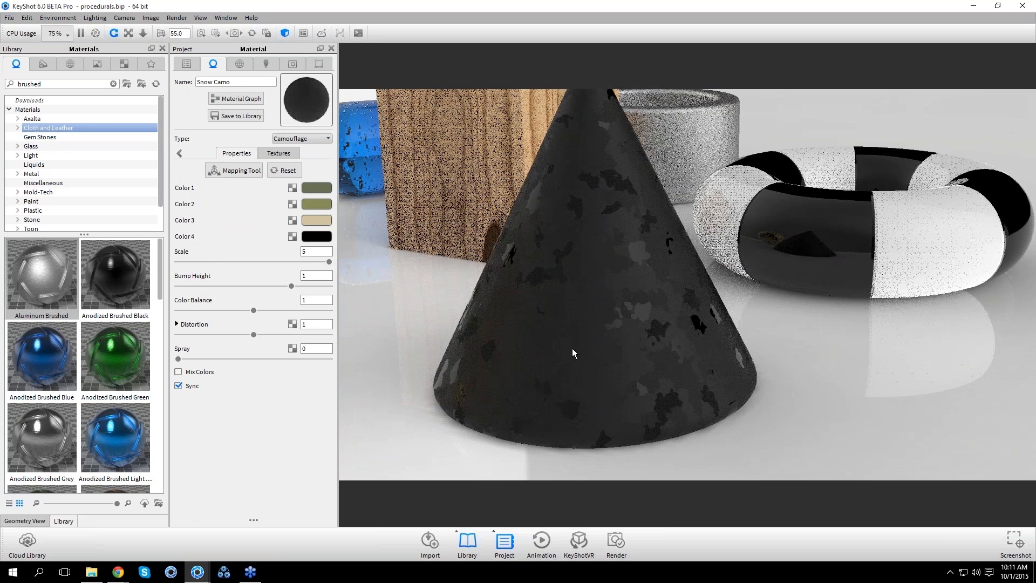
{"action": "middle_click_drag", "start_coordinate": [572, 348], "coordinate": [632, 345]}
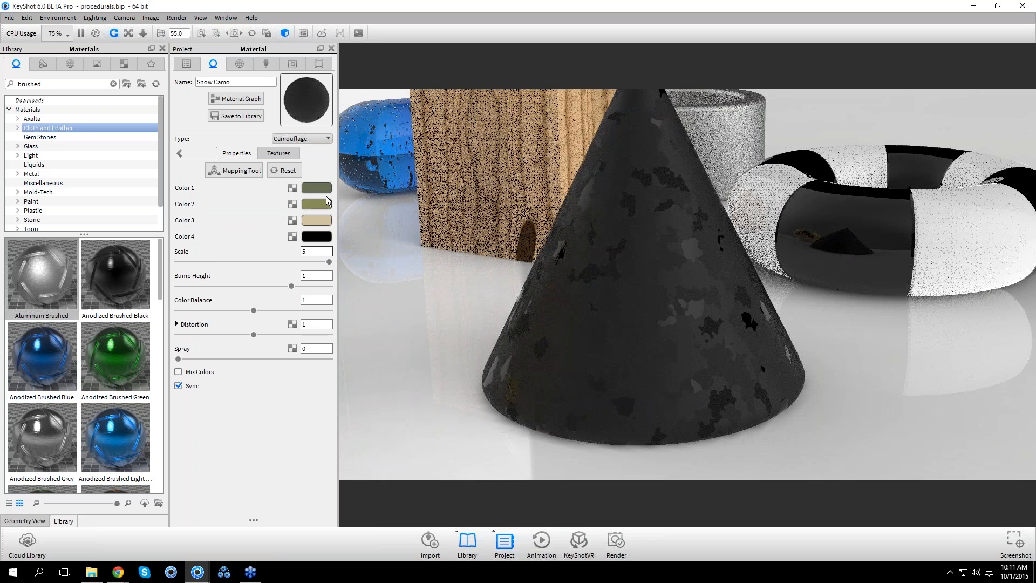
{"action": "double_click", "coordinate": [704, 320]}
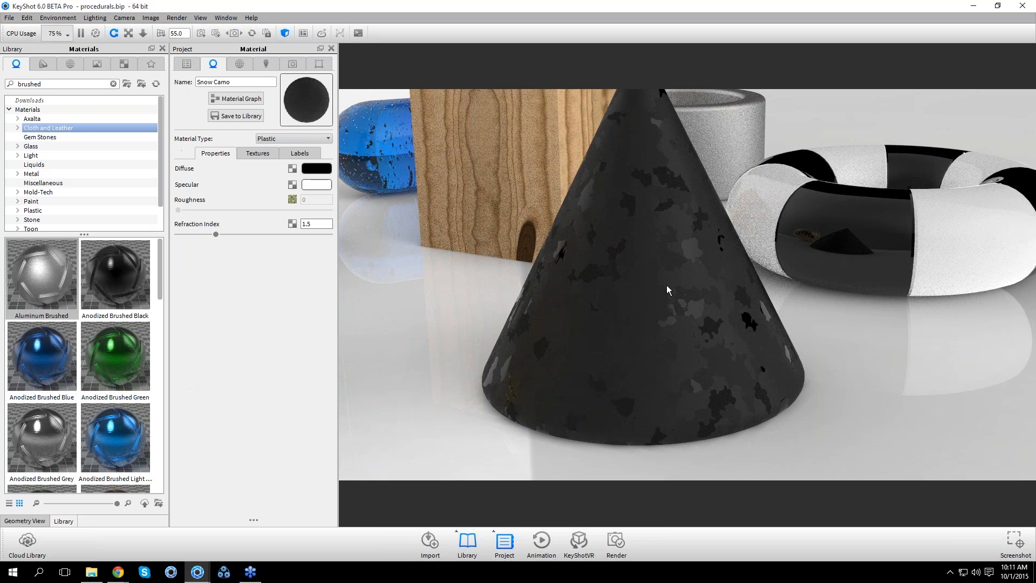
Set the roughness camouflage's spray to 1 and its scale to 10, then inspect the cone
{"action": "left_click", "coordinate": [287, 201]}
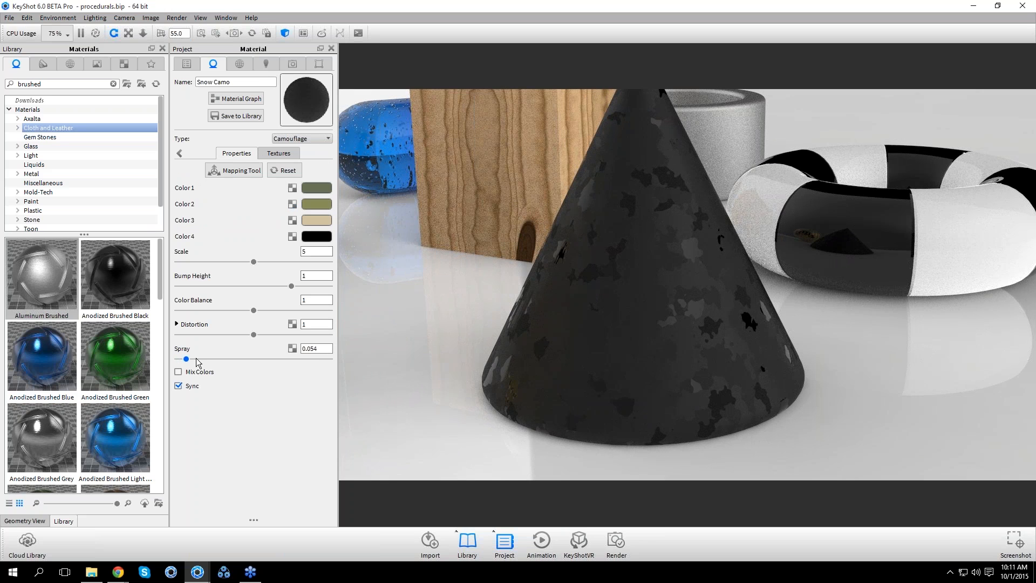
{"action": "left_click_drag", "start_coordinate": [196, 358], "coordinate": [344, 364]}
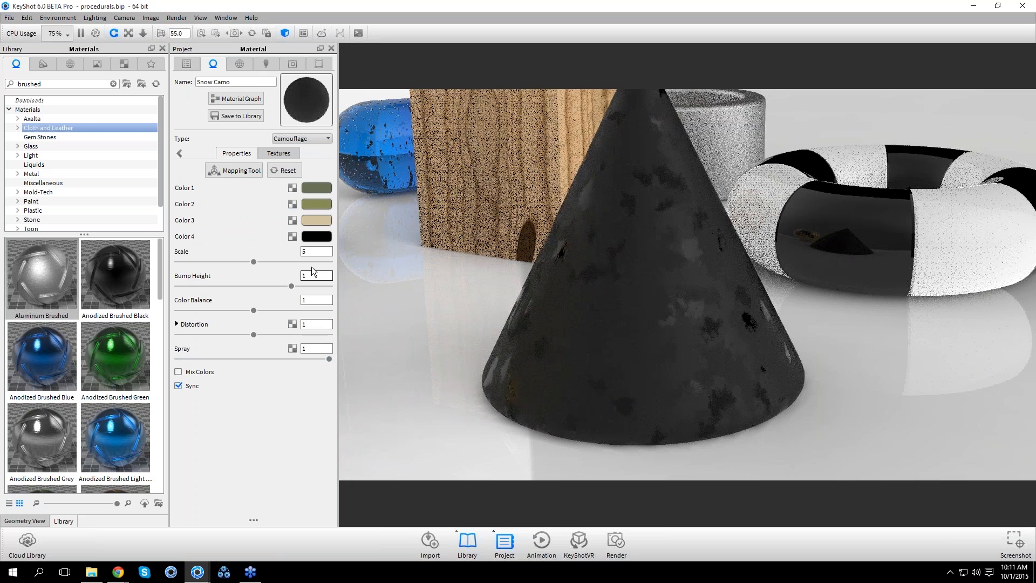
{"action": "left_click_drag", "start_coordinate": [254, 261], "coordinate": [336, 274]}
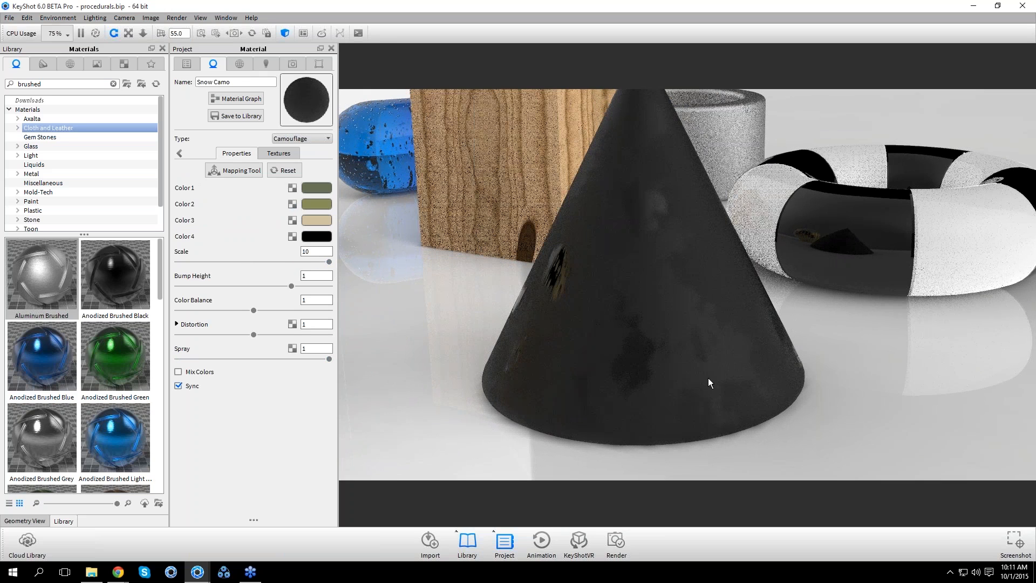
{"action": "left_click_drag", "start_coordinate": [692, 383], "coordinate": [649, 383]}
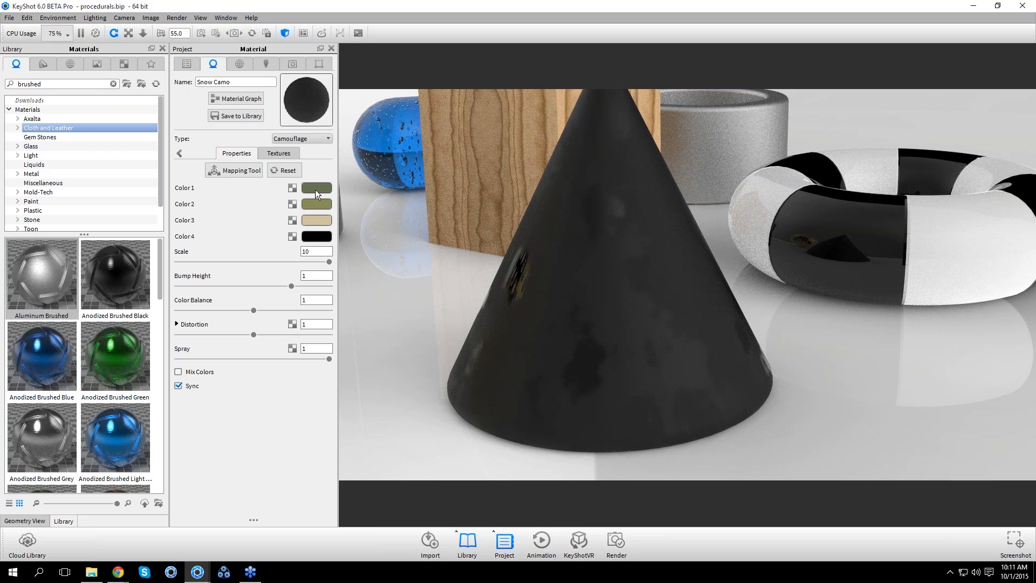
Try black and white for the roughness camouflage's Color 1, then set it to gray (hue 0°, saturation 0%, value 55%)
{"action": "left_click", "coordinate": [315, 190]}
{"action": "mouse_move", "coordinate": [232, 145]}
{"action": "left_mouse_down"}
{"action": "mouse_move", "coordinate": [209, 132]}
{"action": "mouse_move", "coordinate": [177, 187]}
{"action": "left_mouse_up"}
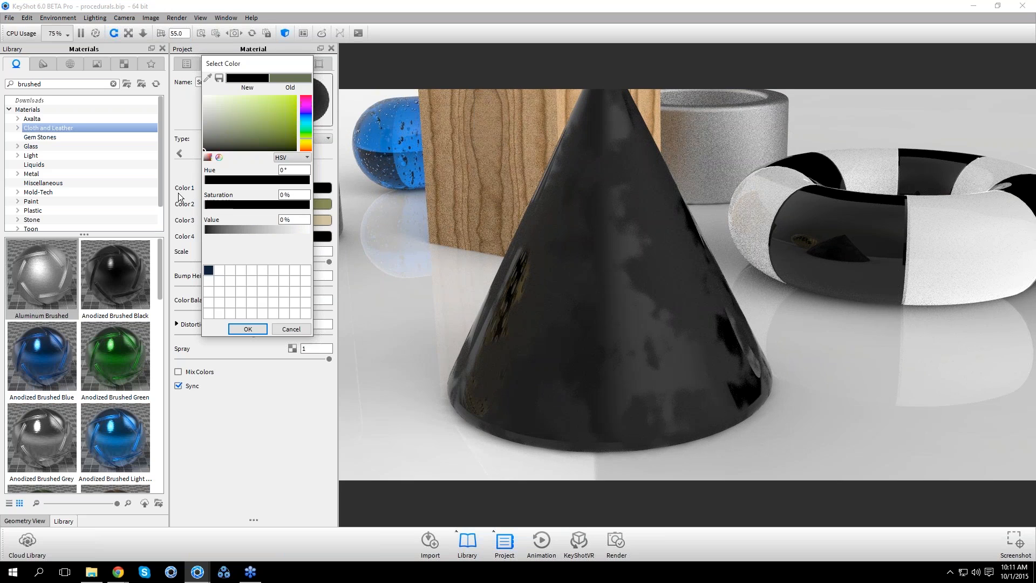
{"action": "left_click_drag", "start_coordinate": [178, 192], "coordinate": [117, 54]}
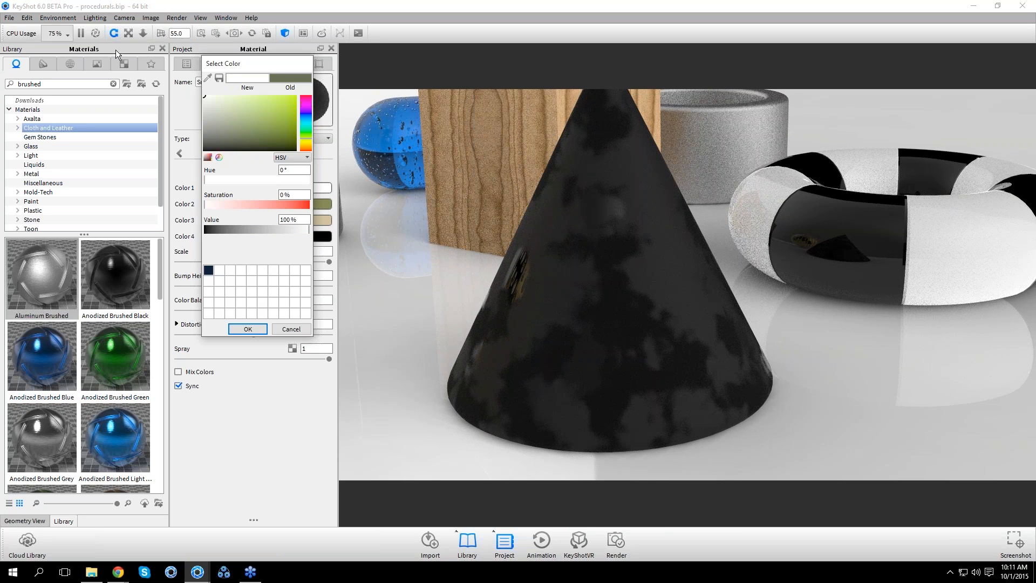
{"action": "mouse_move", "coordinate": [115, 50]}
{"action": "left_mouse_down"}
{"action": "mouse_move", "coordinate": [103, 89]}
{"action": "mouse_move", "coordinate": [190, 120]}
{"action": "left_mouse_up"}
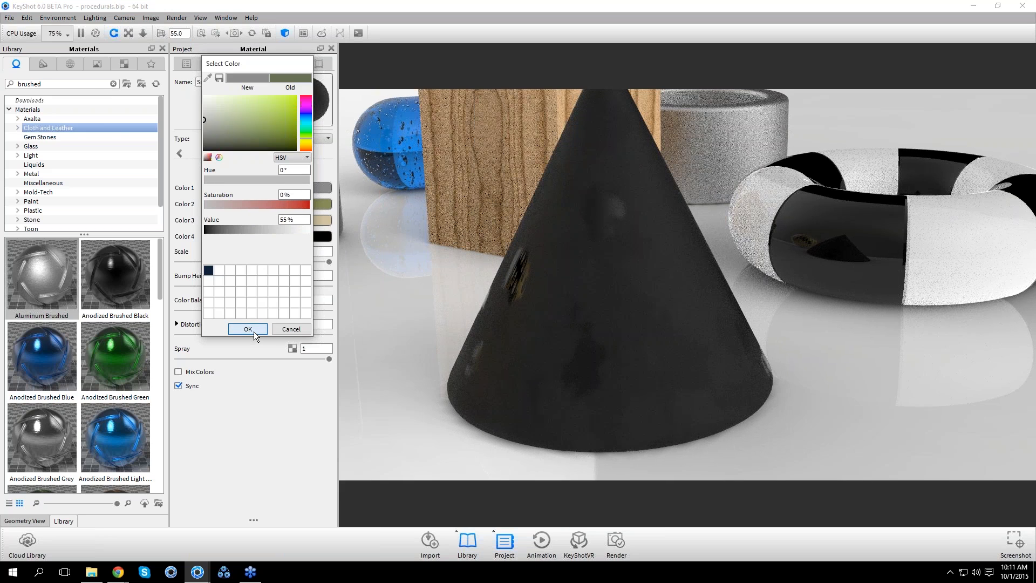
{"action": "left_click", "coordinate": [249, 329]}
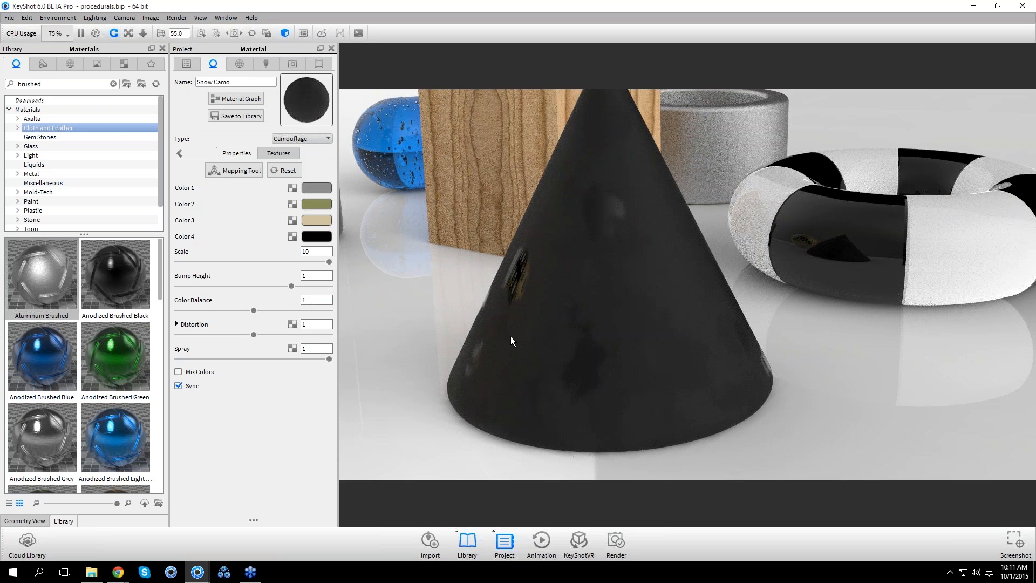
{"action": "scroll", "coordinate": [511, 336], "scroll_direction": "down", "scroll_amount": 2}
{"action": "double_click", "coordinate": [424, 236]}
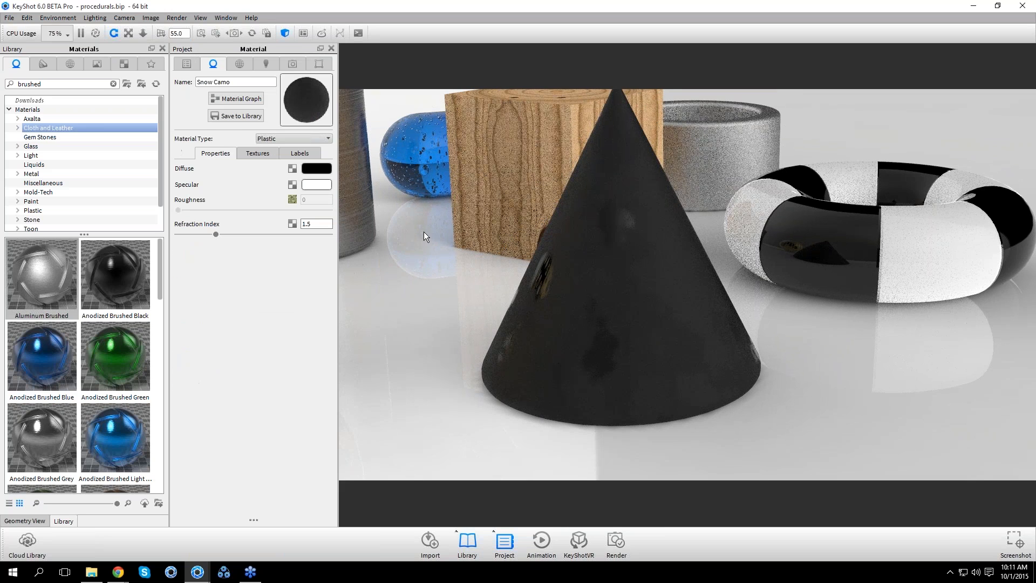
Examine the 2D, 3D and animation texture types available for the cone's diffuse channel
{"action": "left_click", "coordinate": [273, 153]}
{"action": "left_click", "coordinate": [280, 219]}
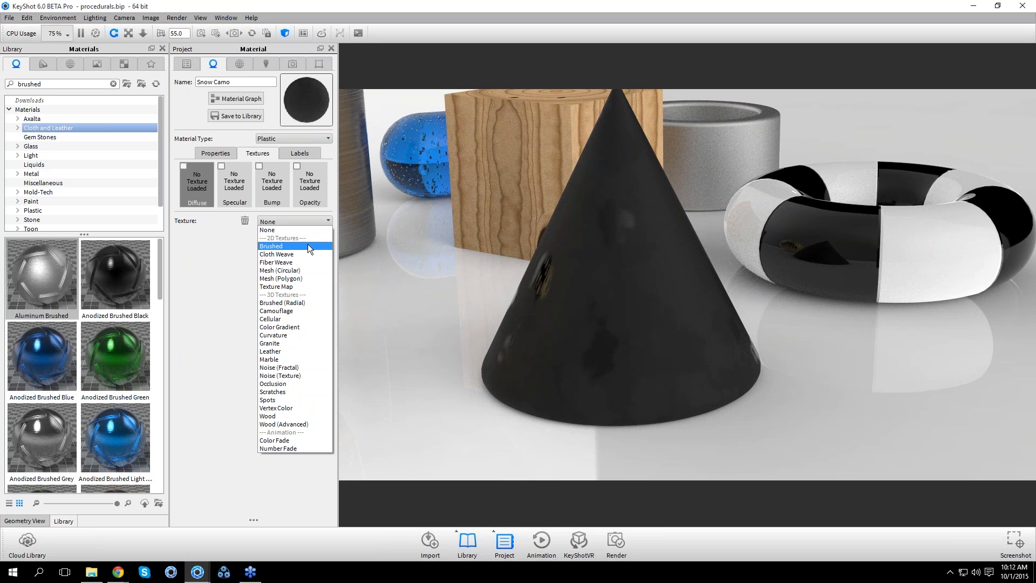
{"action": "left_click", "coordinate": [882, 331]}
Open the torus's Life Preserver material and remove its bump texture
{"action": "left_click_drag", "start_coordinate": [882, 332], "coordinate": [759, 360]}
{"action": "double_click", "coordinate": [760, 360]}
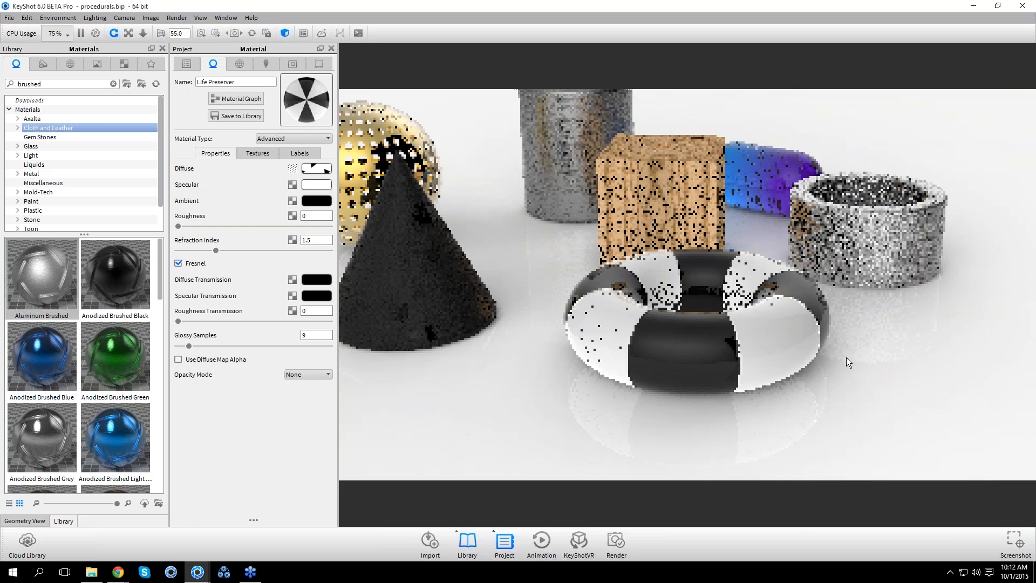
{"action": "left_click_drag", "start_coordinate": [846, 358], "coordinate": [826, 358]}
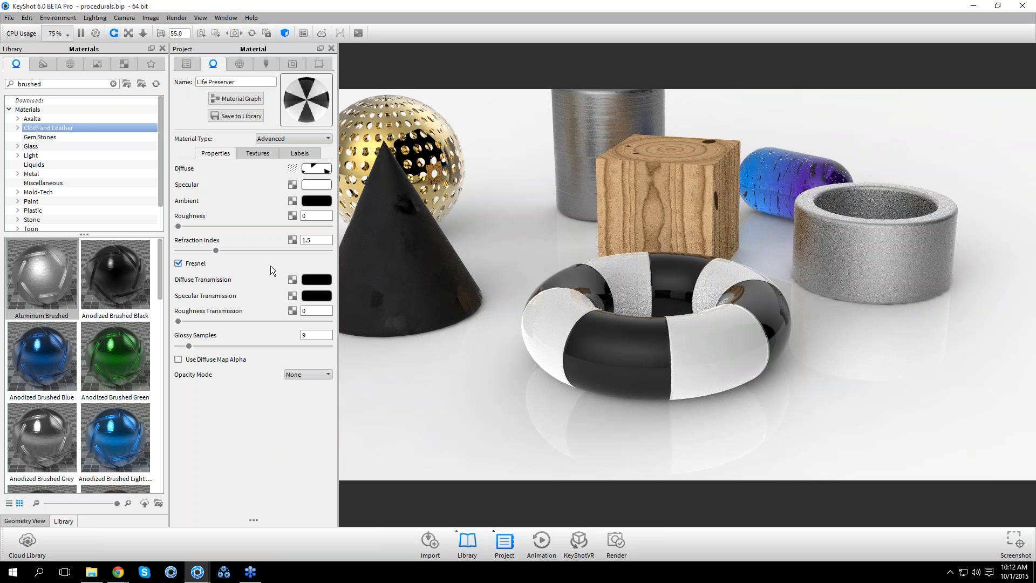
{"action": "left_click", "coordinate": [293, 168]}
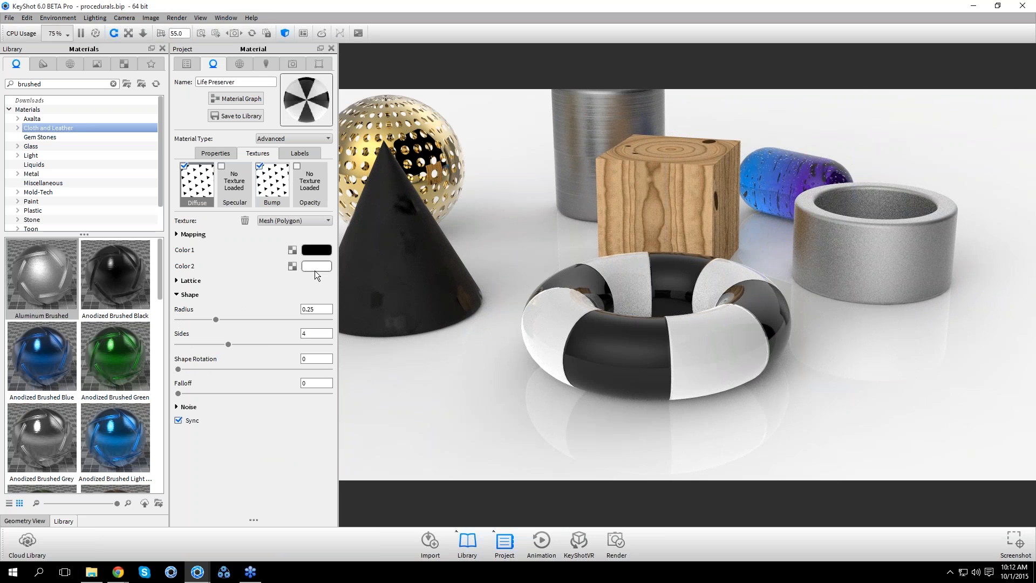
{"action": "left_click", "coordinate": [271, 195]}
{"action": "key", "text": "Delete"}
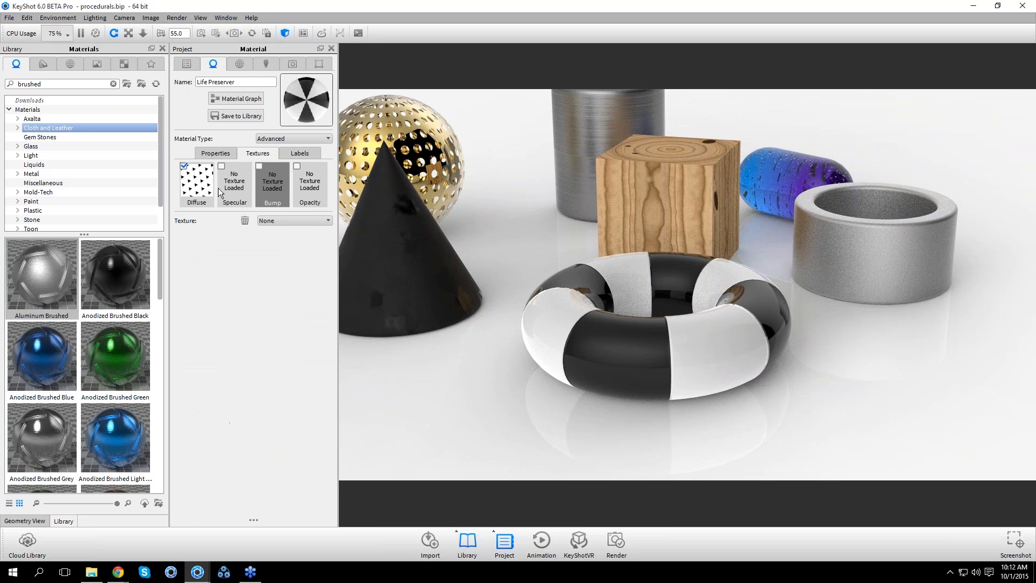
Reapply a default Mesh (Polygon) texture to the torus's diffuse channel
{"action": "left_click", "coordinate": [214, 187]}
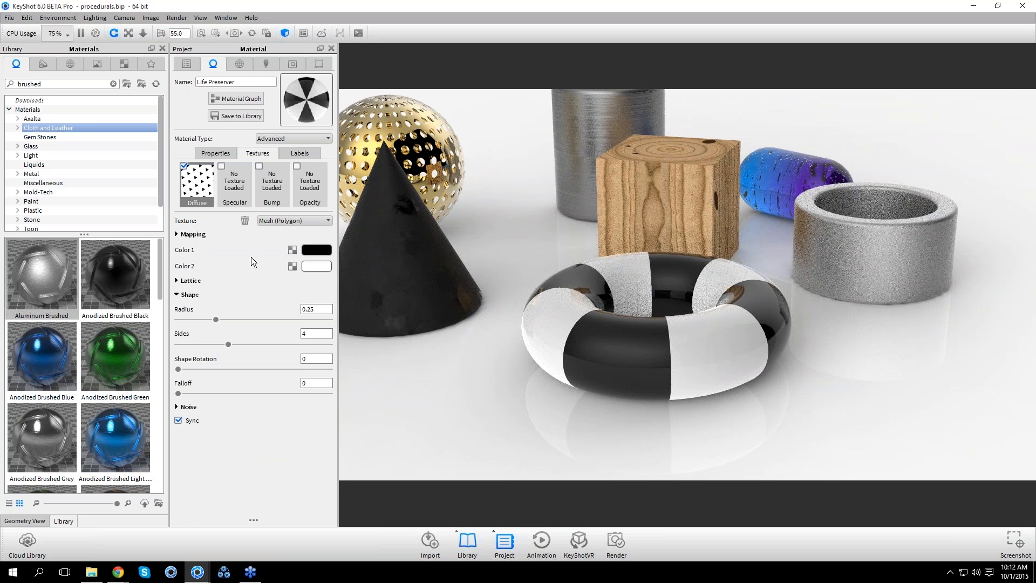
{"action": "left_click", "coordinate": [280, 226]}
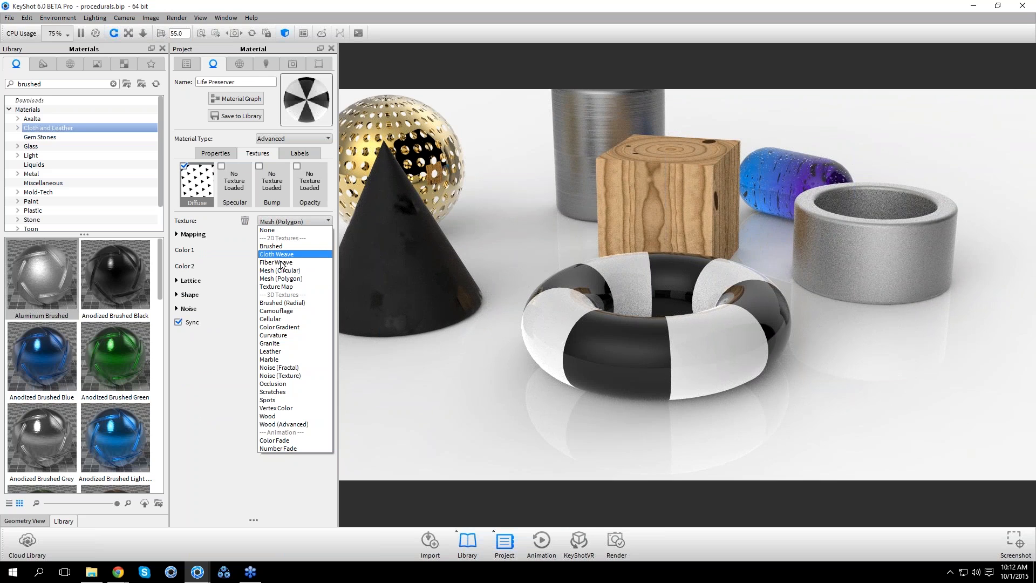
{"action": "left_click", "coordinate": [281, 278]}
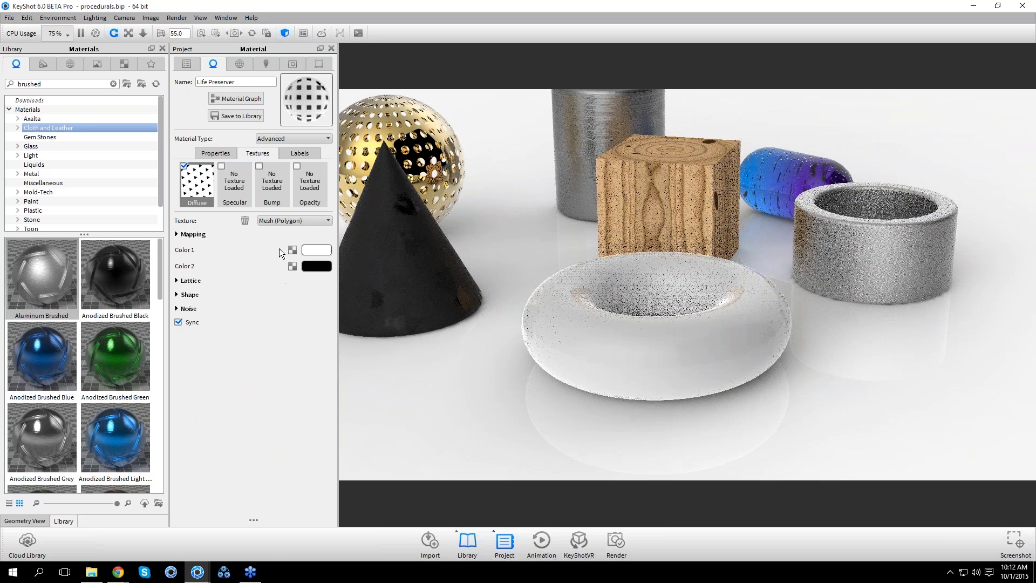
Change the mapping type of the torus's diffuse mesh texture to Cylindrical and inspect the pattern up close
{"action": "left_click", "coordinate": [199, 233]}
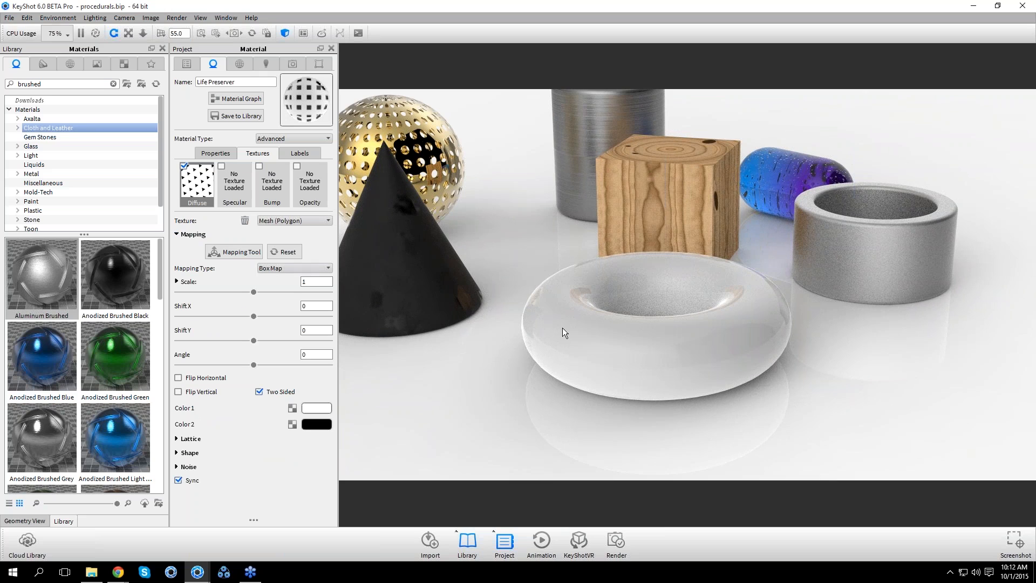
{"action": "left_click", "coordinate": [323, 272]}
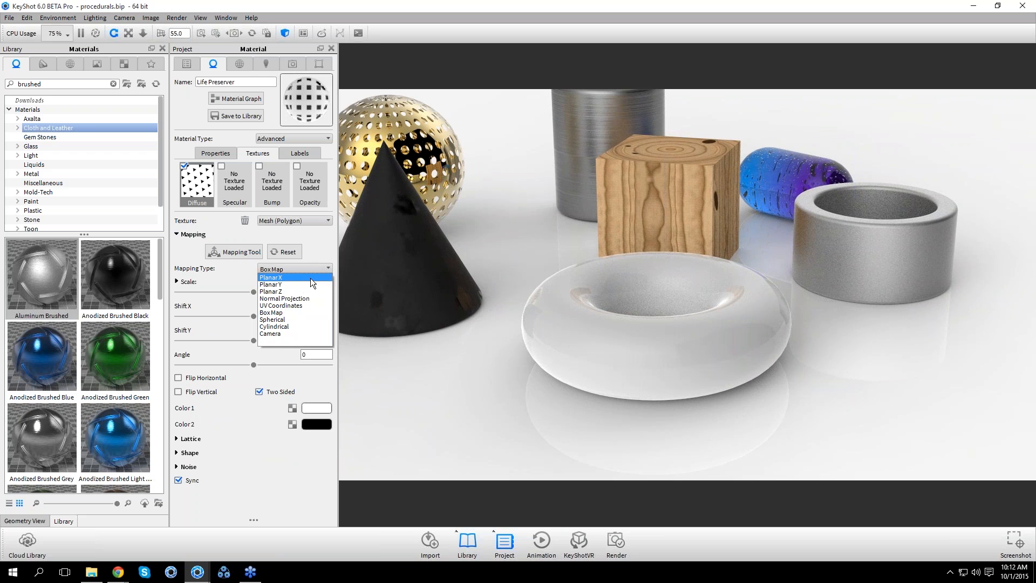
{"action": "left_click", "coordinate": [293, 326]}
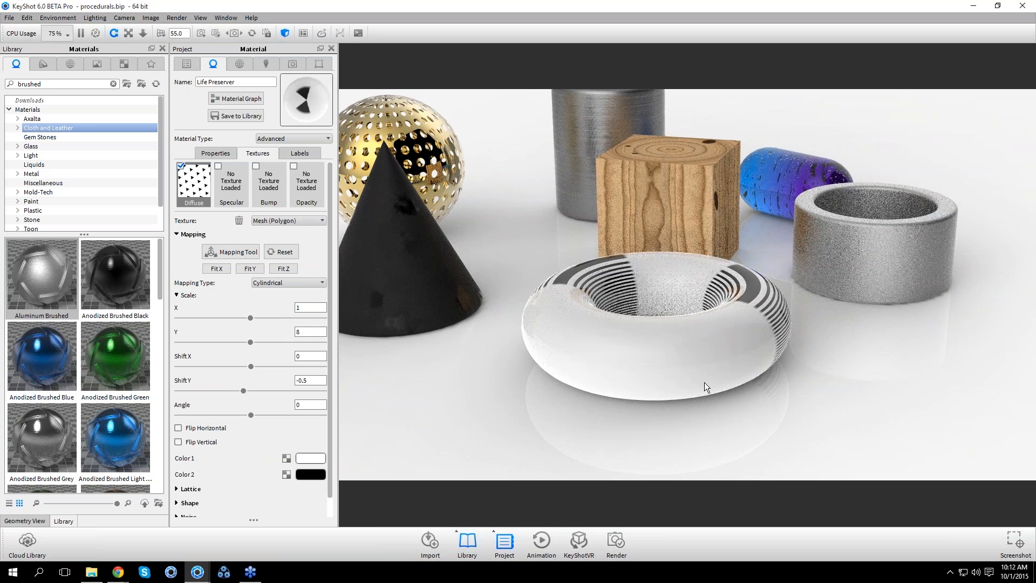
{"action": "left_click_drag", "start_coordinate": [648, 356], "coordinate": [646, 387]}
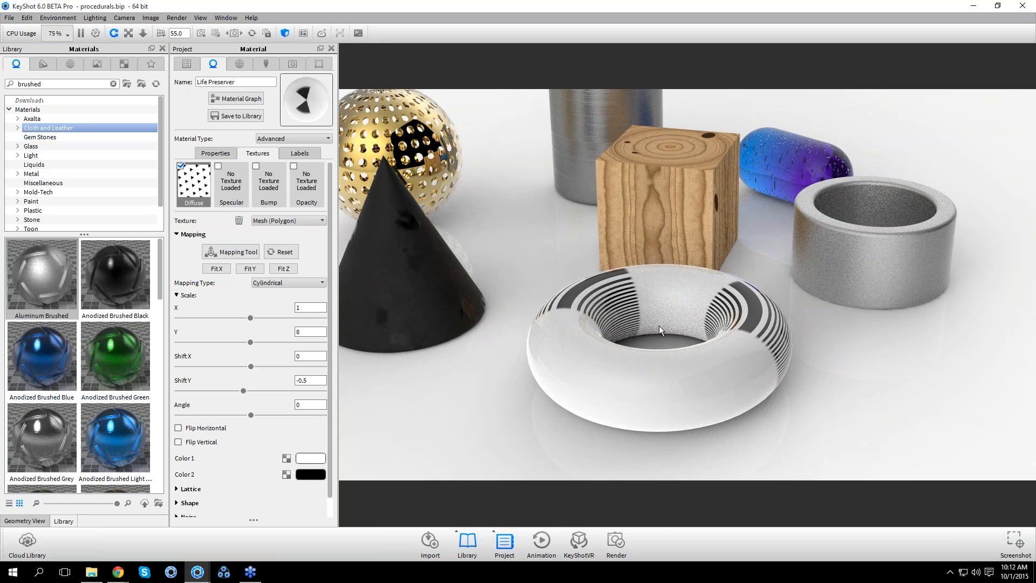
{"action": "scroll", "coordinate": [720, 381], "scroll_direction": "up", "scroll_amount": 5}
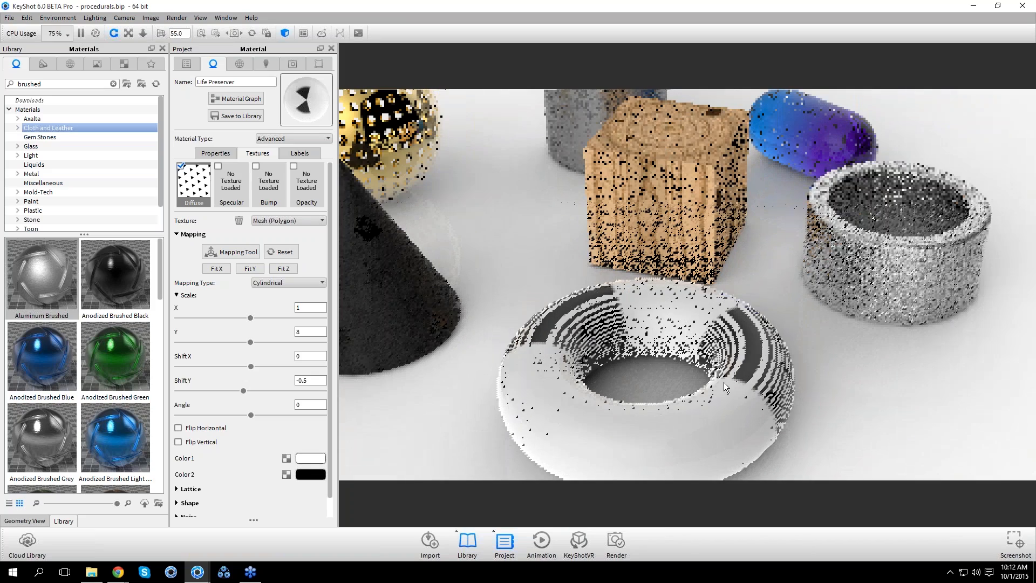
{"action": "scroll", "coordinate": [724, 383], "scroll_direction": "up", "scroll_amount": 3}
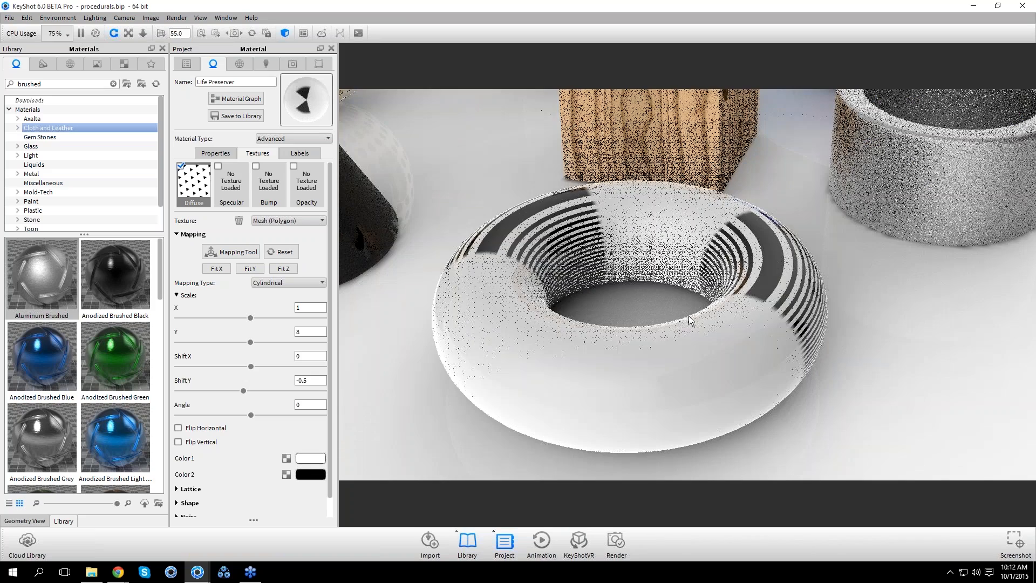
Set the torus mesh texture's lattice spacing to 0.848 in U and 0.438 in V, and inspect the striped pattern
{"action": "left_click_drag", "start_coordinate": [645, 292], "coordinate": [659, 315]}
{"action": "middle_click_drag", "start_coordinate": [660, 315], "coordinate": [666, 280]}
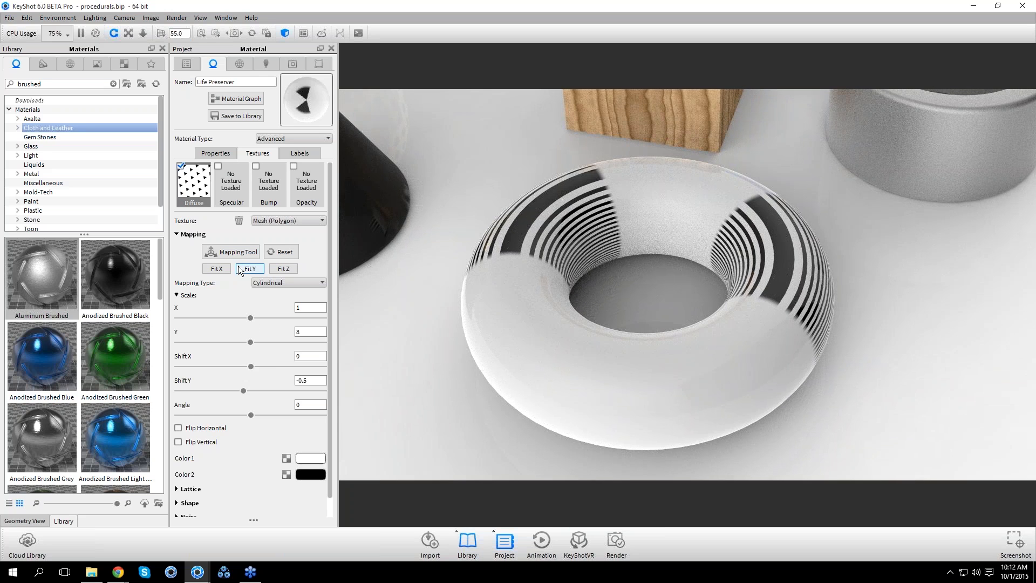
{"action": "left_click", "coordinate": [188, 298]}
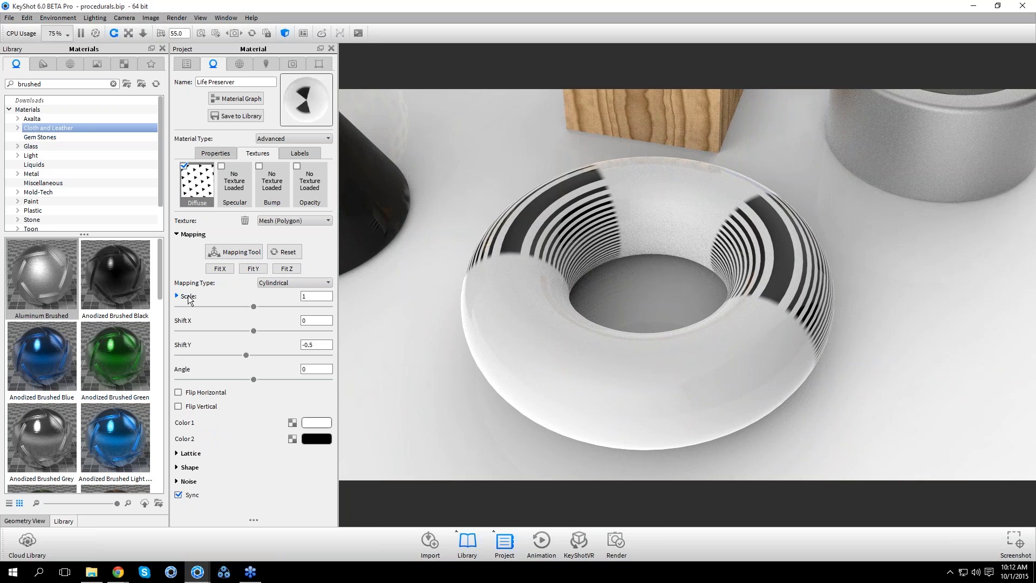
{"action": "left_click", "coordinate": [188, 454]}
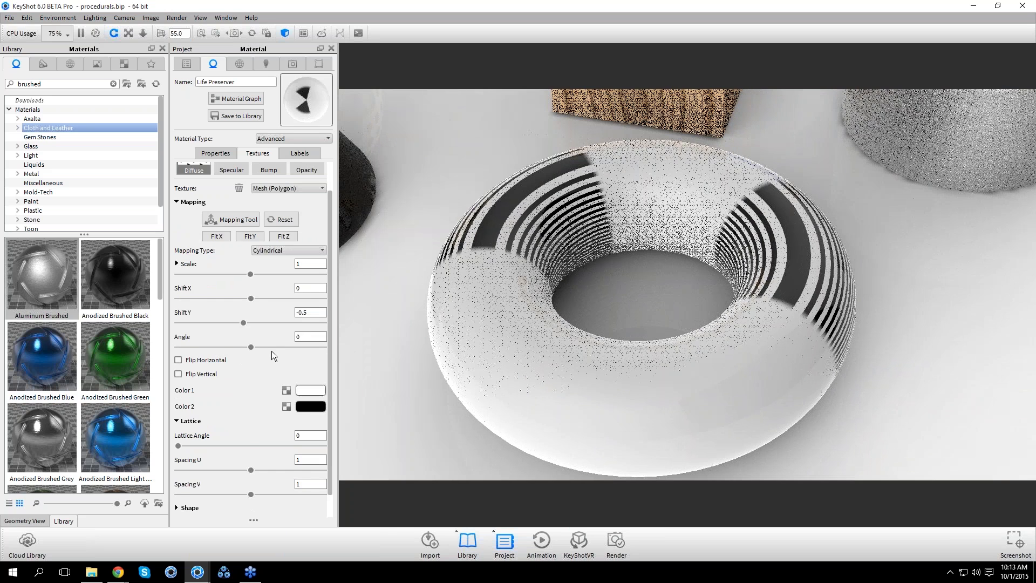
{"action": "scroll", "coordinate": [271, 351], "scroll_direction": "down", "scroll_amount": 2}
{"action": "left_click_drag", "start_coordinate": [250, 446], "coordinate": [212, 469]}
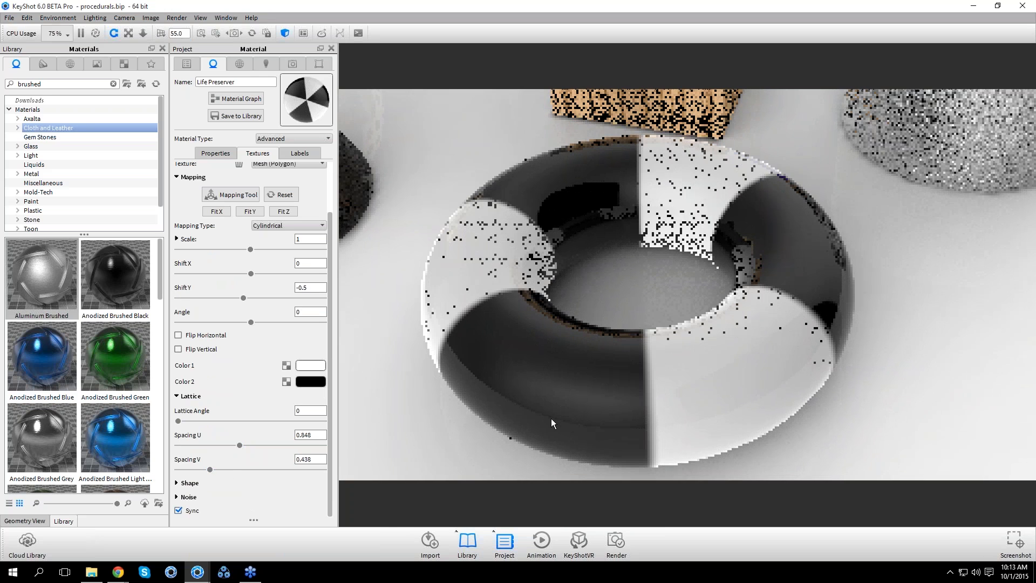
{"action": "left_click_drag", "start_coordinate": [552, 419], "coordinate": [552, 416]}
{"action": "scroll", "coordinate": [562, 414], "scroll_direction": "down", "scroll_amount": 2}
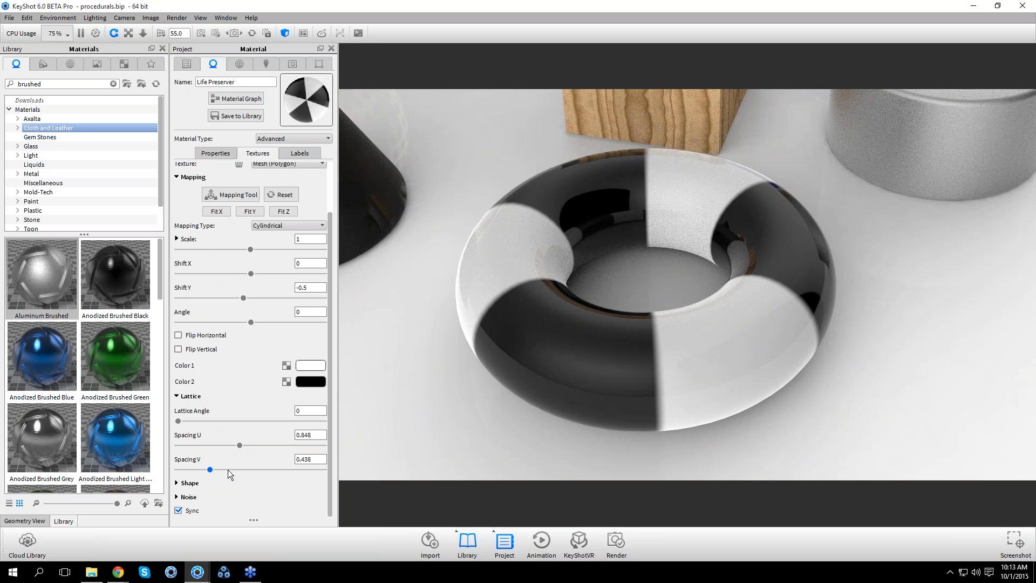
{"action": "left_click_drag", "start_coordinate": [551, 378], "coordinate": [552, 399]}
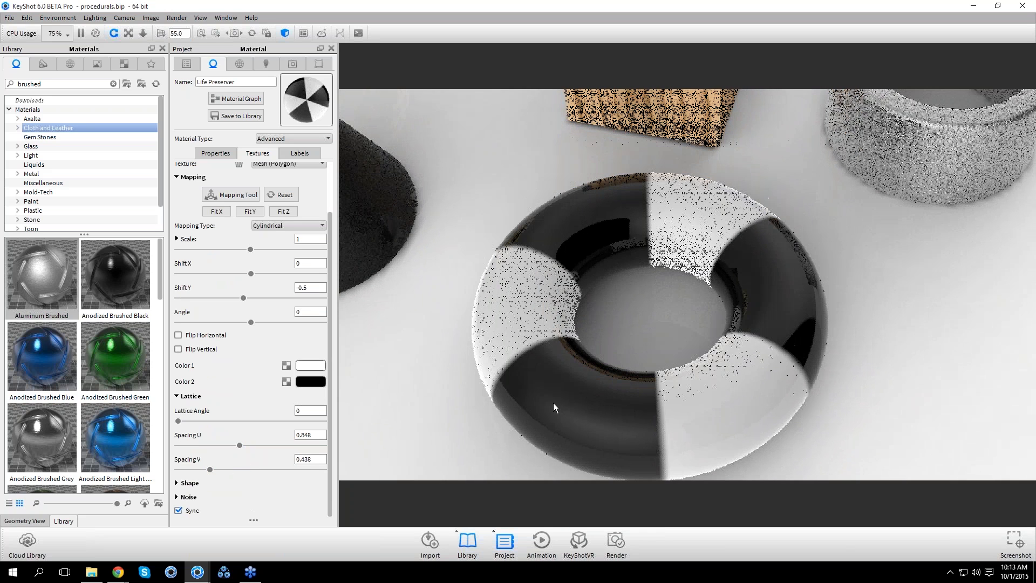
{"action": "scroll", "coordinate": [597, 405], "scroll_direction": "down", "scroll_amount": 3}
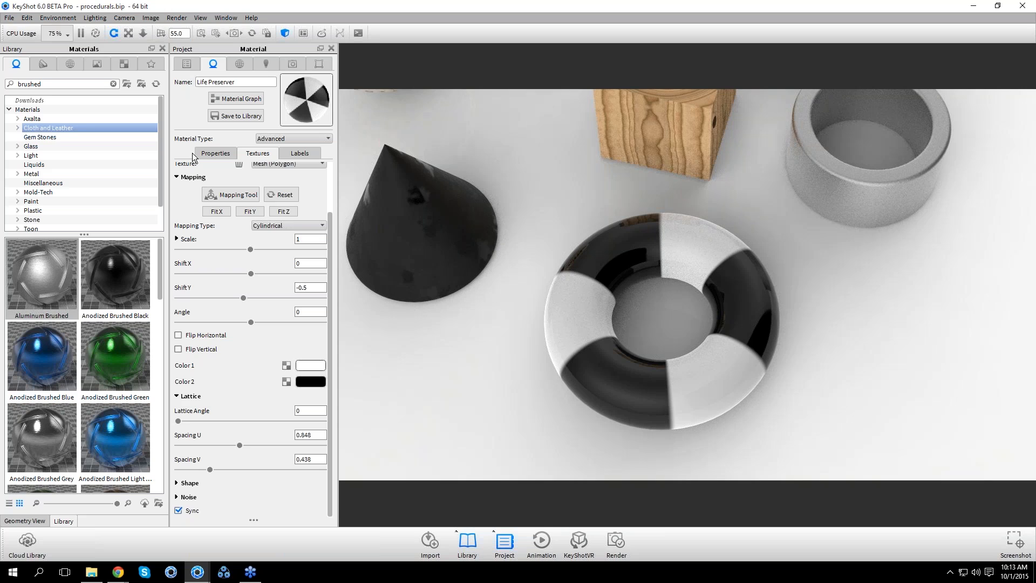
{"action": "left_click", "coordinate": [192, 177]}
{"action": "left_click", "coordinate": [305, 221]}
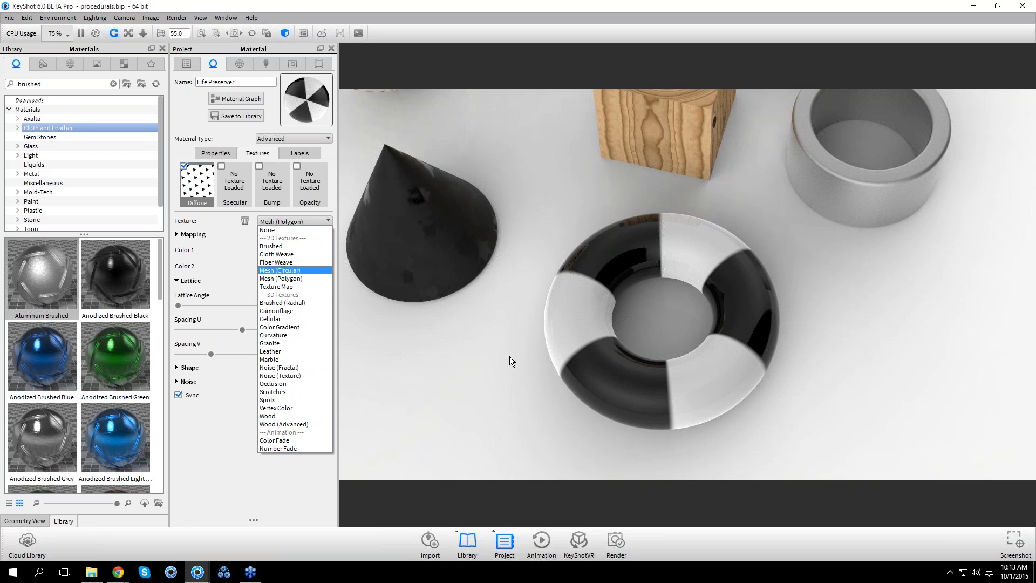
{"action": "left_click", "coordinate": [497, 393]}
Open the tube's Aluminum Brushed material and set its roughness to 0
{"action": "left_click_drag", "start_coordinate": [681, 322], "coordinate": [445, 280]}
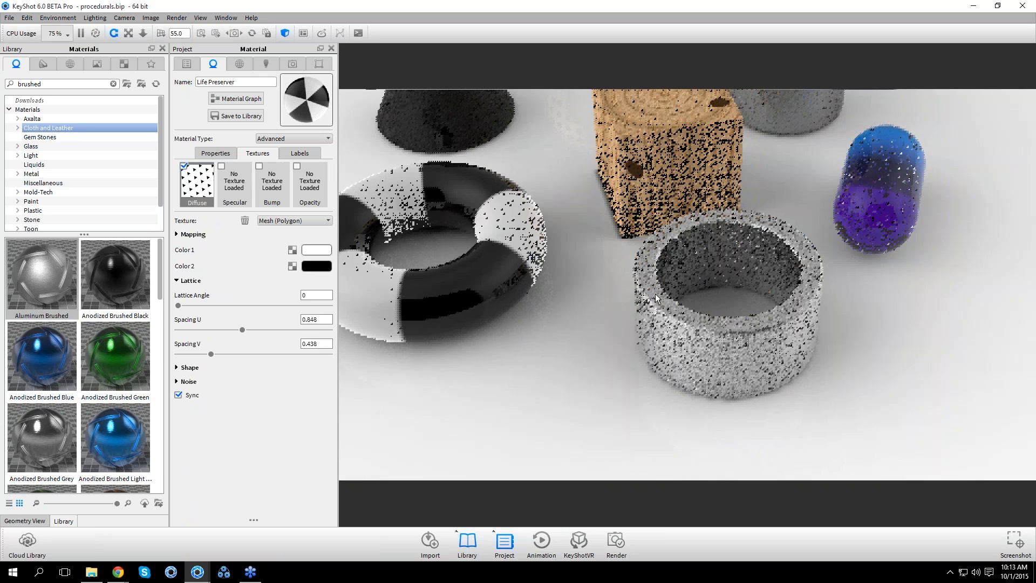
{"action": "left_click_drag", "start_coordinate": [749, 351], "coordinate": [666, 302]}
{"action": "double_click", "coordinate": [607, 214]}
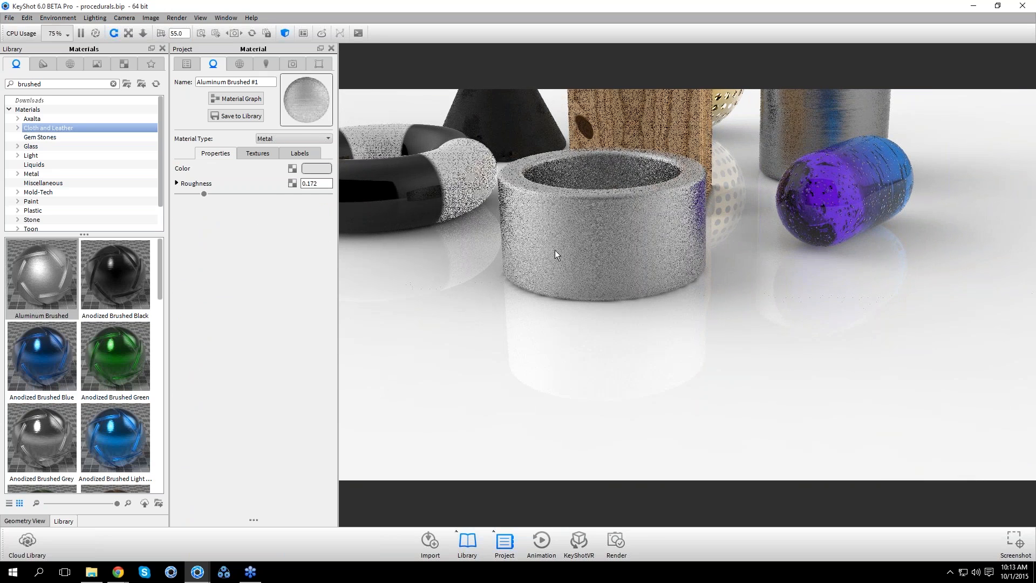
{"action": "left_click_drag", "start_coordinate": [203, 193], "coordinate": [177, 194]}
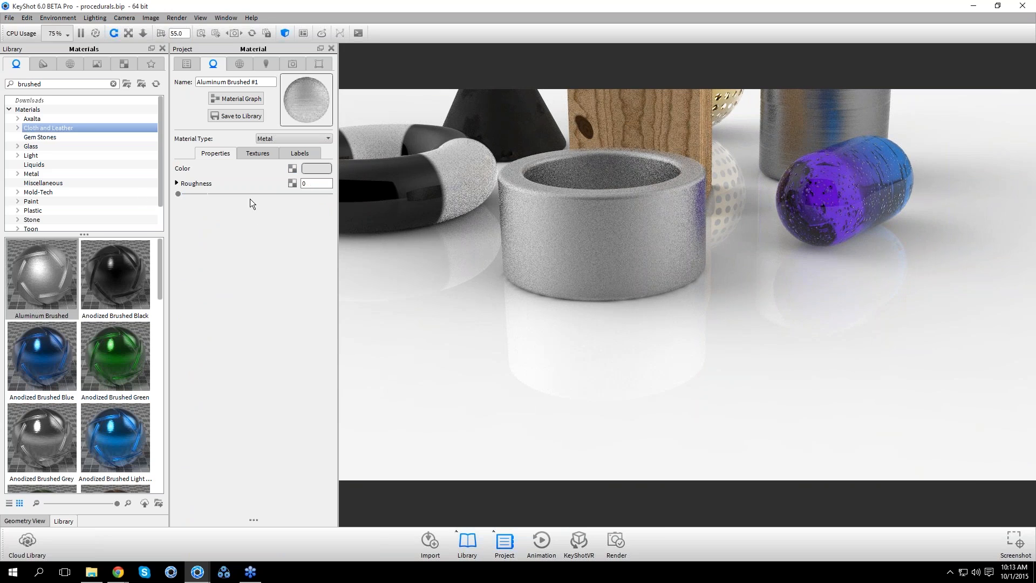
{"action": "left_click_drag", "start_coordinate": [533, 249], "coordinate": [640, 312]}
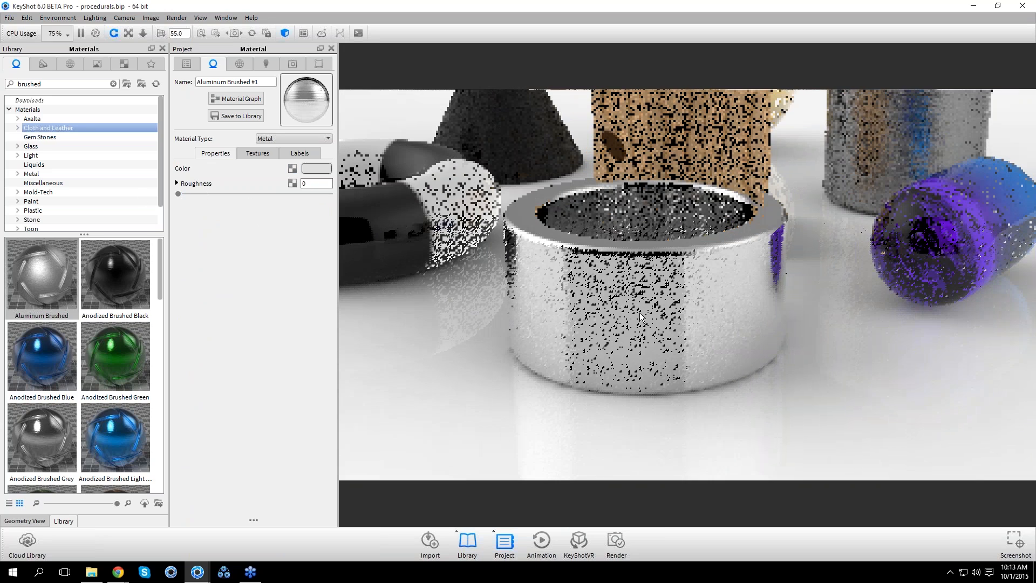
Apply the Cloth Weave Beige library material to the tube and show the mapping settings of its diffuse texture
{"action": "double_click", "coordinate": [53, 130]}
{"action": "left_click", "coordinate": [42, 138]}
{"action": "left_click_drag", "start_coordinate": [42, 275], "coordinate": [623, 295]}
{"action": "left_click_drag", "start_coordinate": [742, 323], "coordinate": [656, 319]}
{"action": "left_click", "coordinate": [257, 153]}
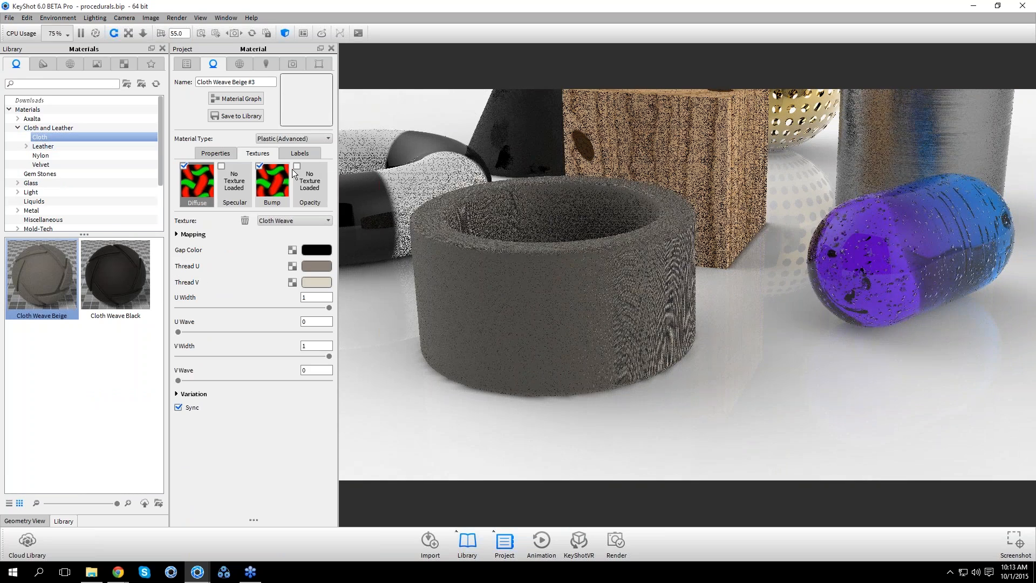
{"action": "left_click", "coordinate": [190, 234]}
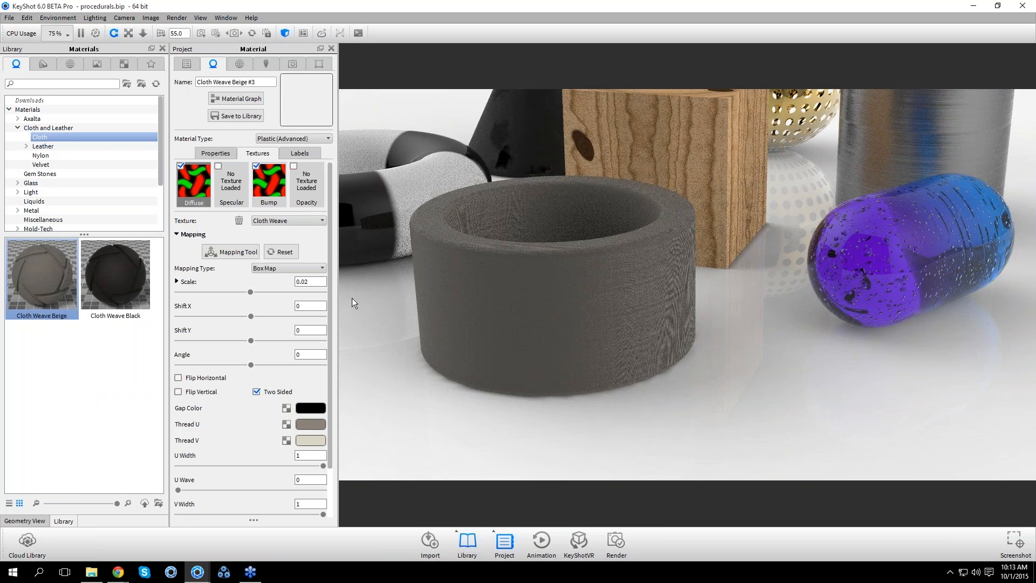
Set the tube's cloth weave texture scale to 1 and inspect the enlarged weave up close
{"action": "left_click_drag", "start_coordinate": [317, 282], "coordinate": [172, 130]}
{"action": "type", "text": "1"}
{"action": "key", "text": "Return"}
{"action": "scroll", "coordinate": [585, 314], "scroll_direction": "up", "scroll_amount": 5}
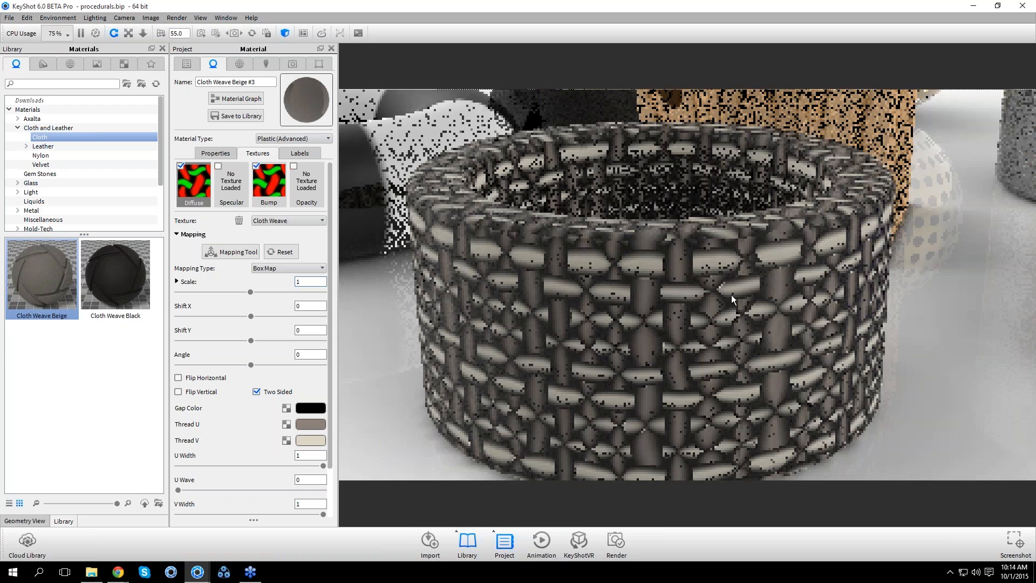
{"action": "scroll", "coordinate": [731, 294], "scroll_direction": "up", "scroll_amount": 5}
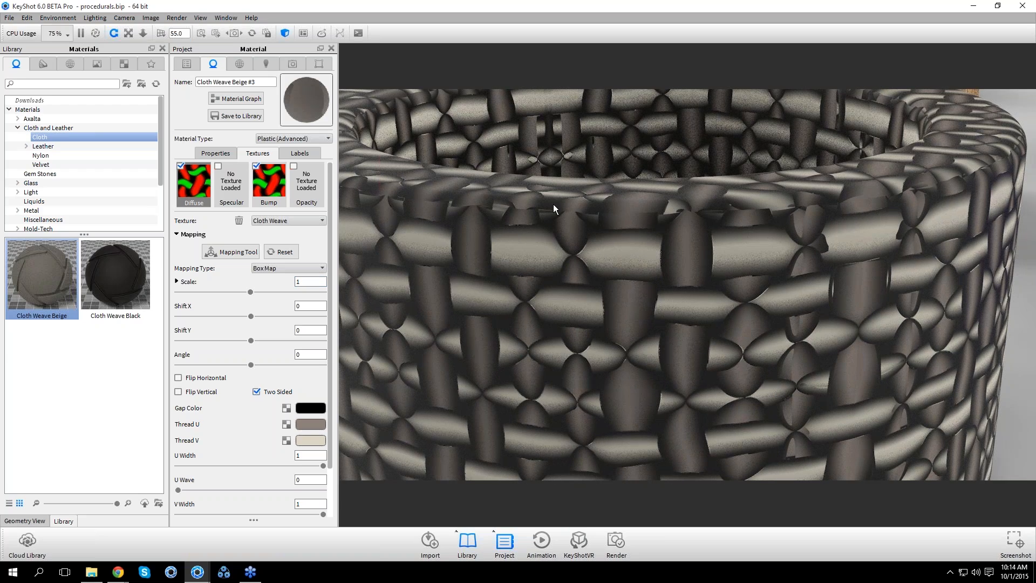
{"action": "scroll", "coordinate": [613, 241], "scroll_direction": "down", "scroll_amount": 5}
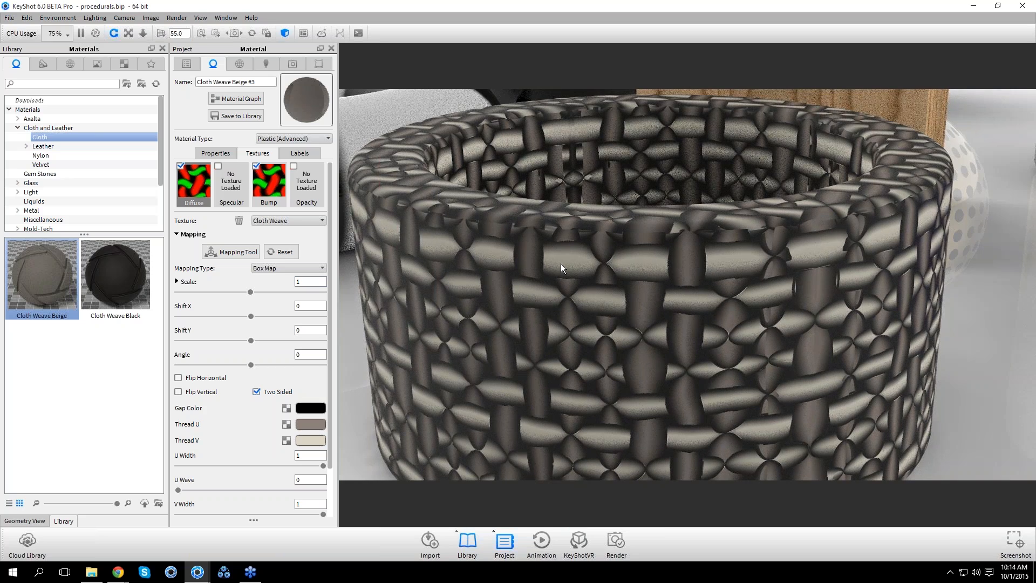
{"action": "scroll", "coordinate": [561, 263], "scroll_direction": "down", "scroll_amount": 4}
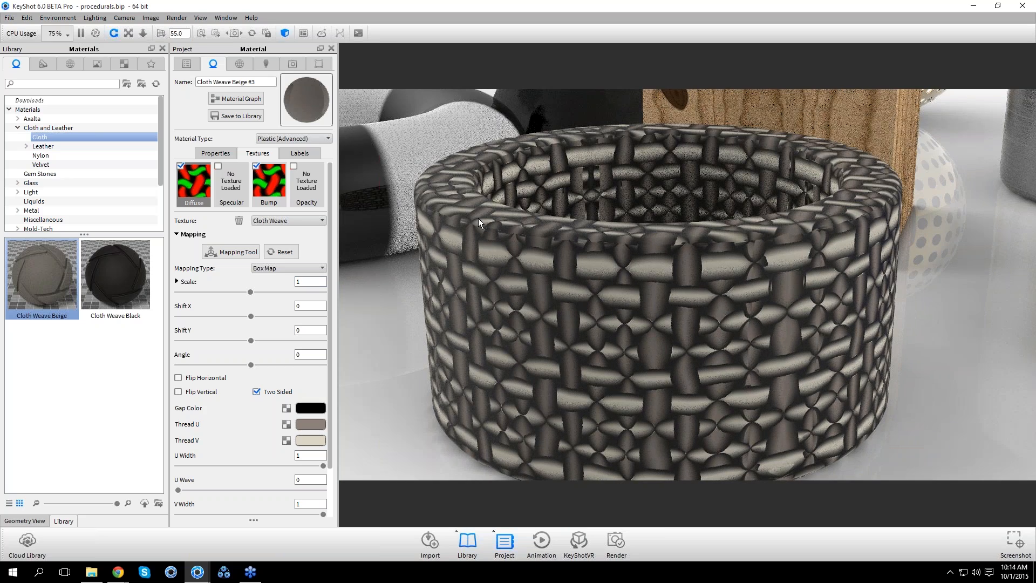
{"action": "scroll", "coordinate": [530, 252], "scroll_direction": "down", "scroll_amount": 5}
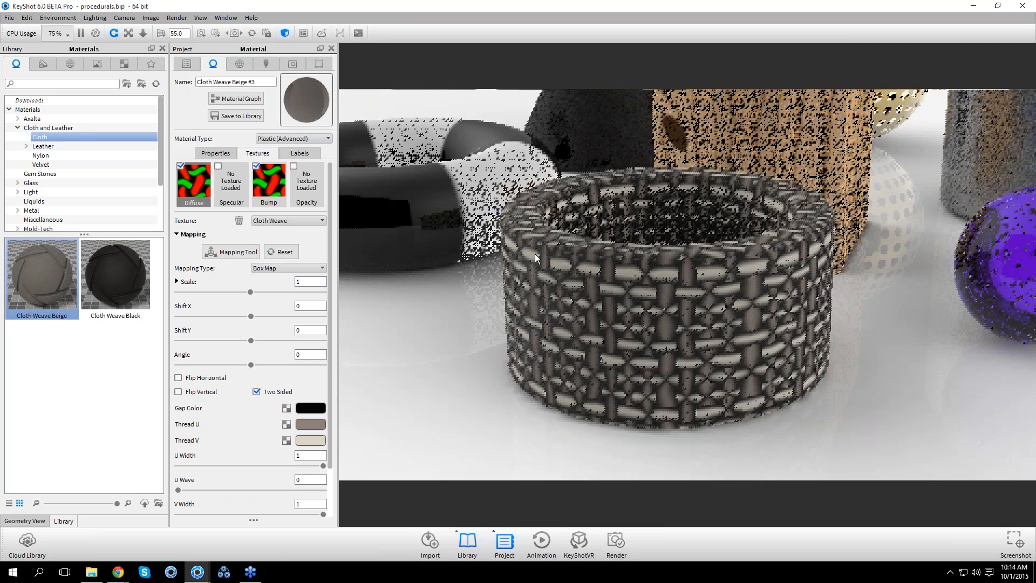
{"action": "left_click_drag", "start_coordinate": [535, 254], "coordinate": [533, 311]}
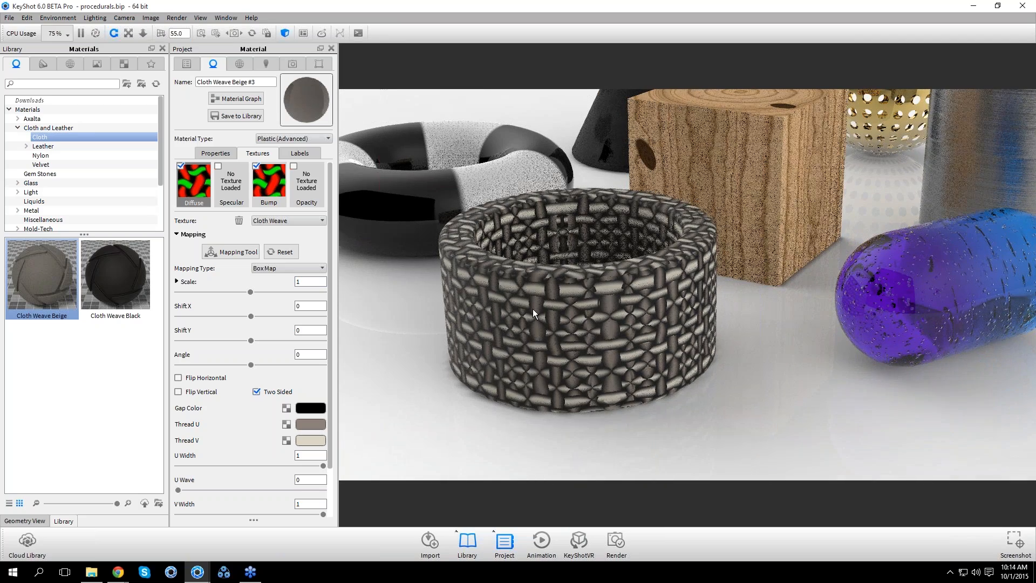
Reduce the tube's cloth weave texture scale to 0.194 and view the finer weave from different distances
{"action": "left_click_drag", "start_coordinate": [250, 292], "coordinate": [192, 287]}
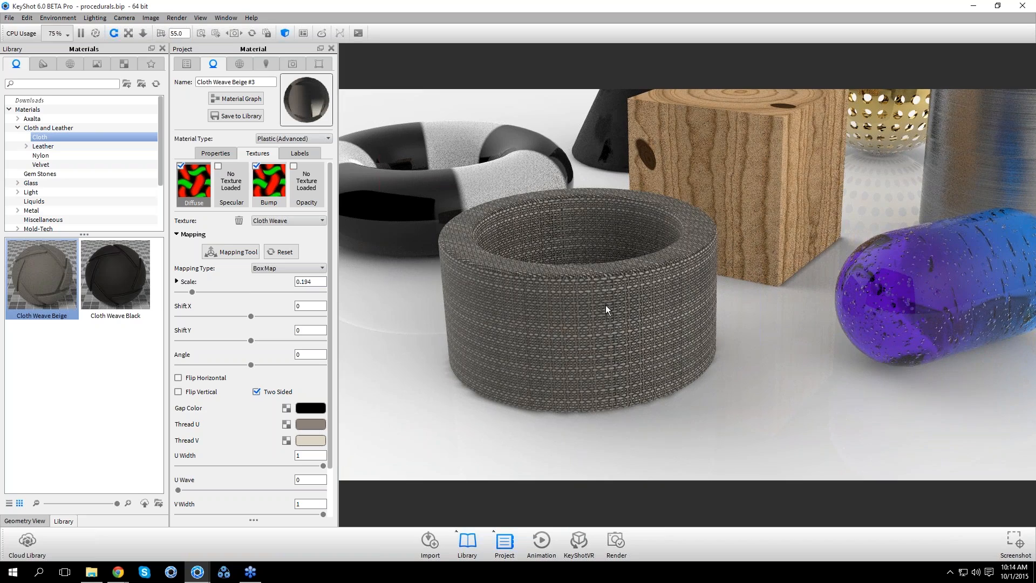
{"action": "scroll", "coordinate": [605, 306], "scroll_direction": "down", "scroll_amount": 3}
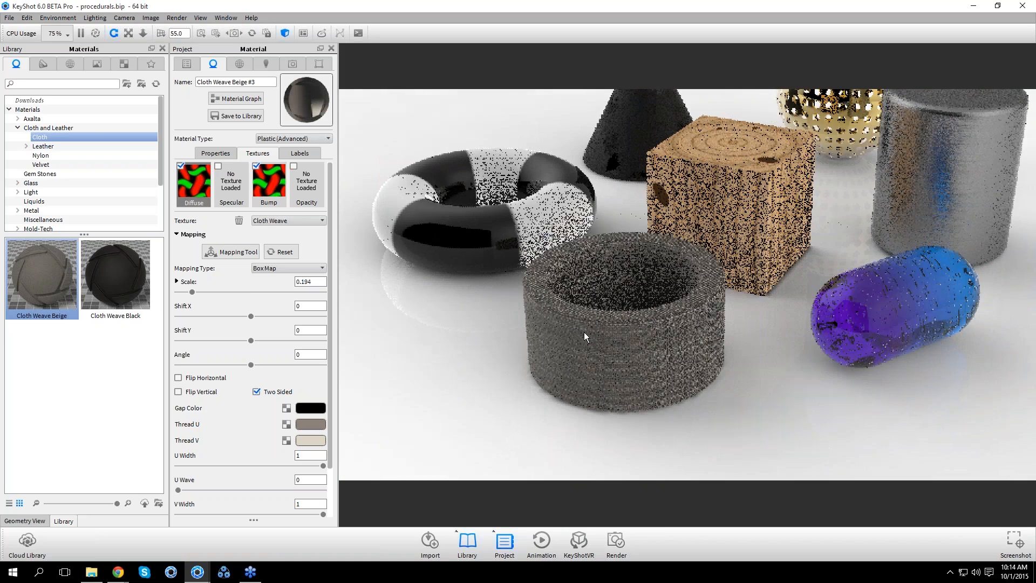
{"action": "scroll", "coordinate": [689, 367], "scroll_direction": "up", "scroll_amount": 3}
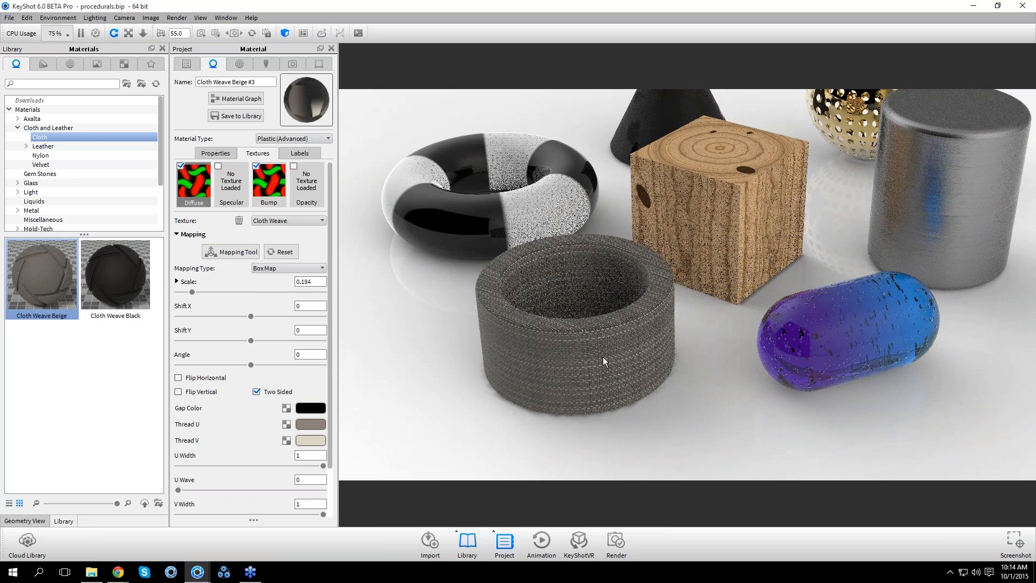
{"action": "left_click_drag", "start_coordinate": [603, 358], "coordinate": [604, 354]}
Open the wooden cube's Advanced Wood material and isolate the cube in the scene
{"action": "double_click", "coordinate": [686, 199]}
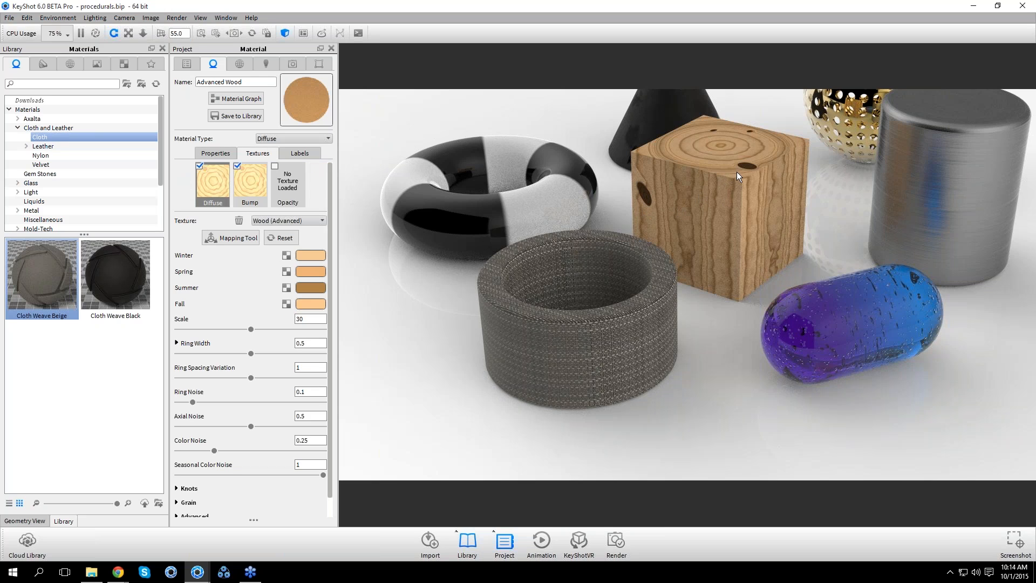
{"action": "right_click", "coordinate": [723, 180]}
{"action": "left_click", "coordinate": [779, 328]}
{"action": "scroll", "coordinate": [737, 193], "scroll_direction": "up", "scroll_amount": 3}
{"action": "scroll", "coordinate": [669, 296], "scroll_direction": "down", "scroll_amount": 3}
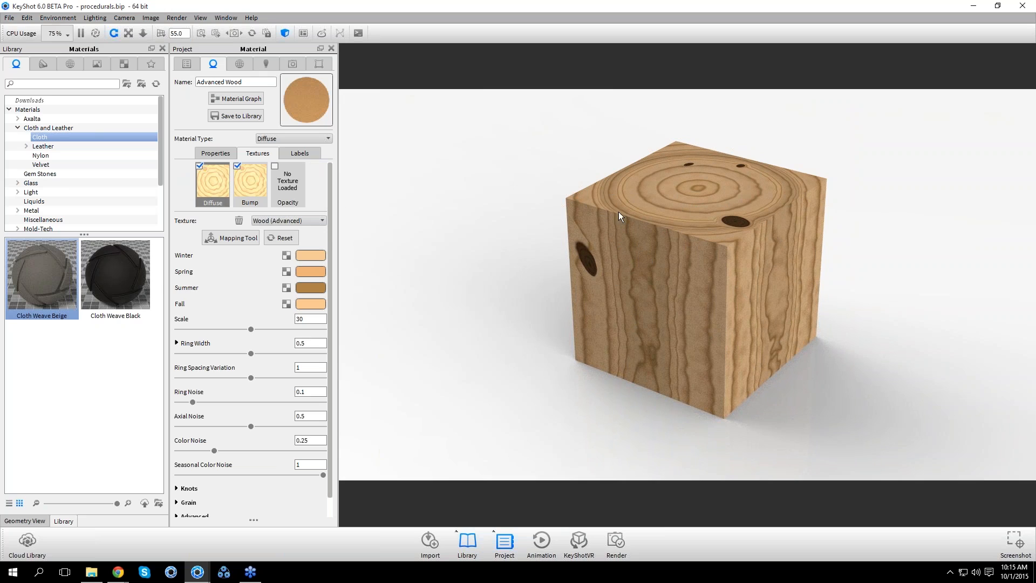
Change the cube's diffuse texture to Granite and try scales of 10, 20 and 30, inspecting how the pattern runs across the faces
{"action": "left_click", "coordinate": [290, 221]}
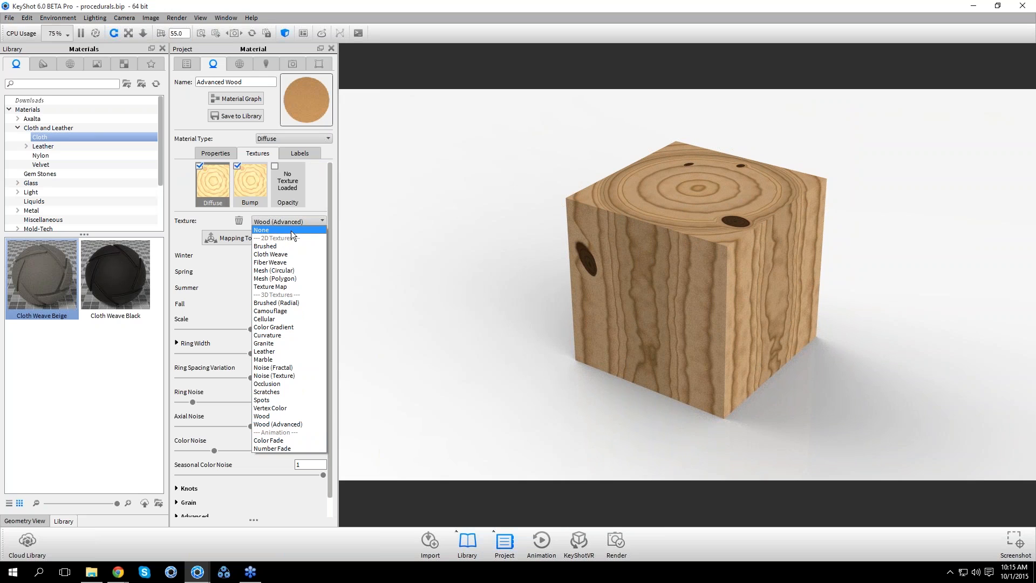
{"action": "left_click", "coordinate": [293, 343]}
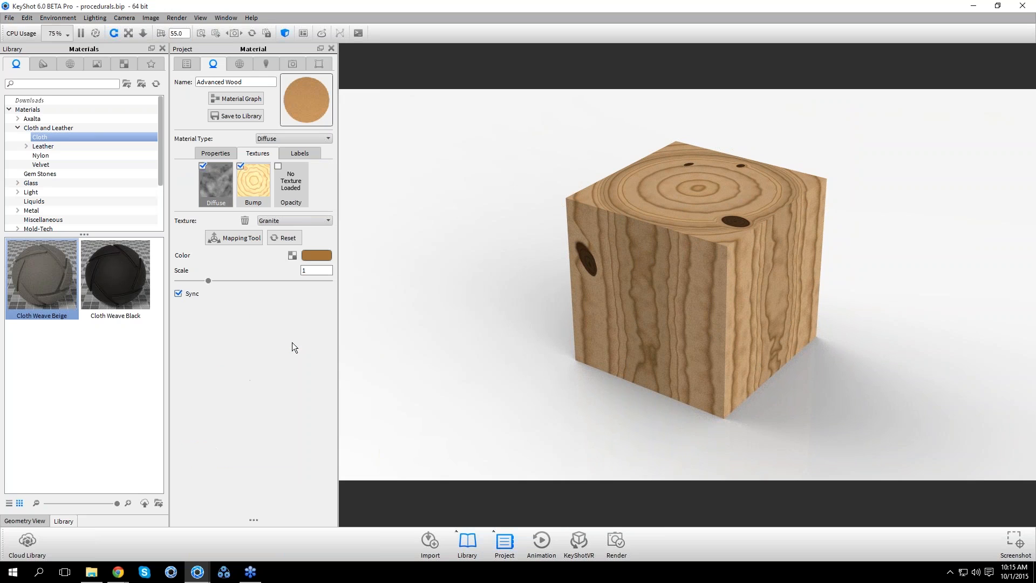
{"action": "left_click_drag", "start_coordinate": [315, 270], "coordinate": [277, 277]}
{"action": "type", "text": "10"}
{"action": "key", "text": "Return"}
{"action": "type", "text": "20"}
{"action": "key", "text": "Return"}
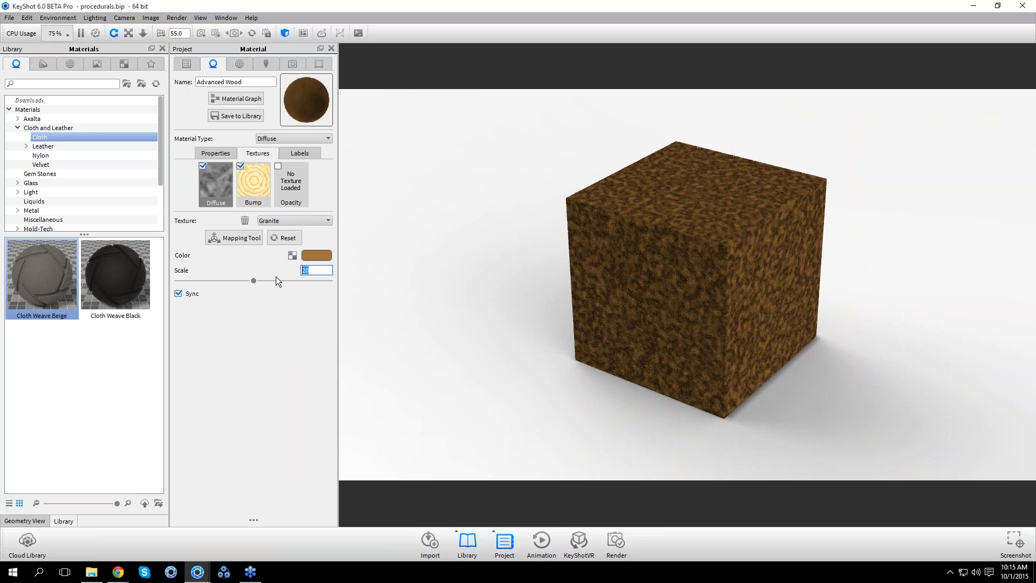
{"action": "type", "text": "30"}
{"action": "key", "text": "Return"}
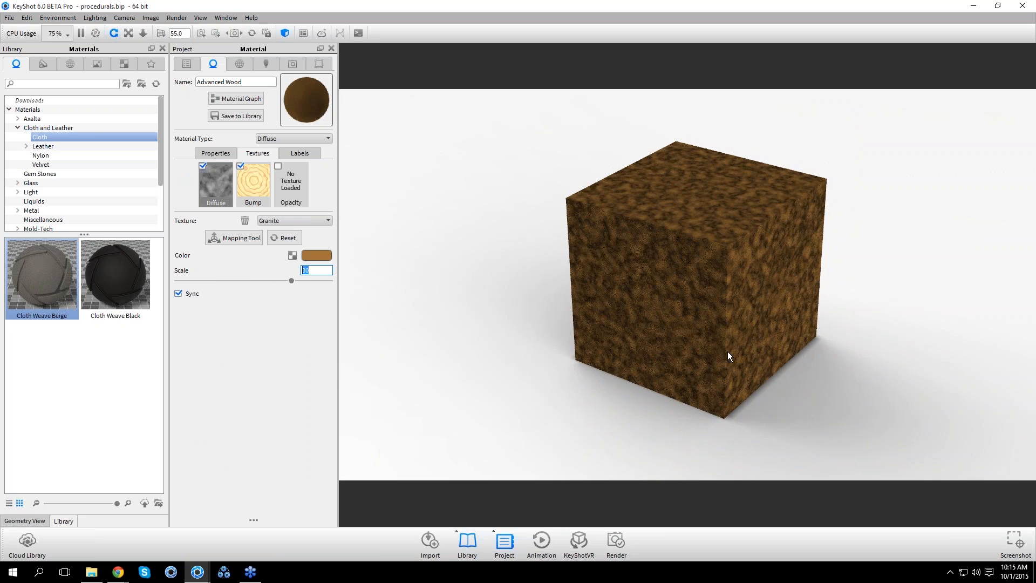
{"action": "left_click_drag", "start_coordinate": [745, 340], "coordinate": [741, 339]}
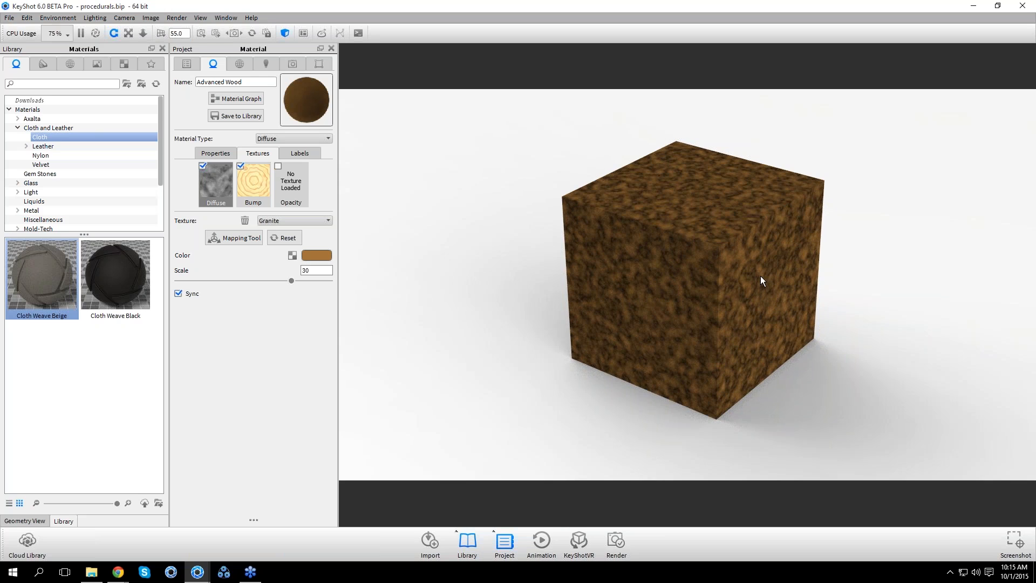
{"action": "left_click_drag", "start_coordinate": [728, 288], "coordinate": [774, 303]}
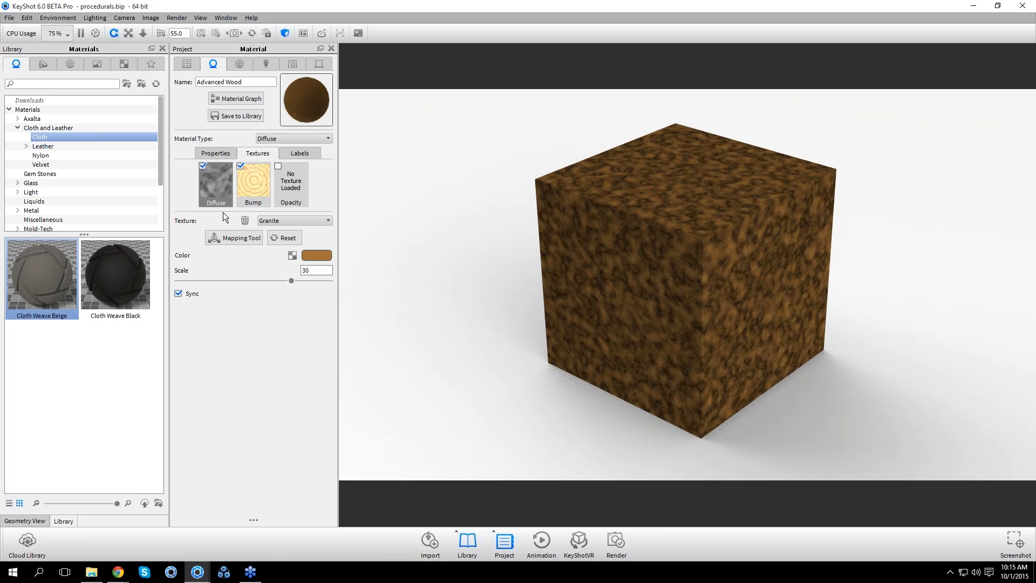
Remove the cube's bump texture and change its diffuse texture to Wood (Advanced)
{"action": "left_click", "coordinate": [258, 200]}
{"action": "left_click", "coordinate": [245, 220]}
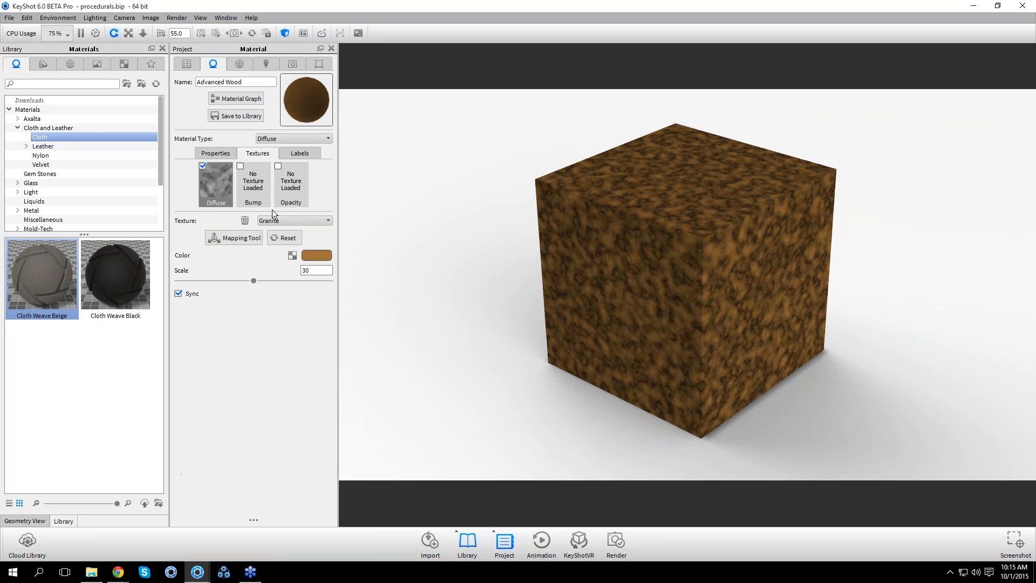
{"action": "left_click", "coordinate": [276, 219]}
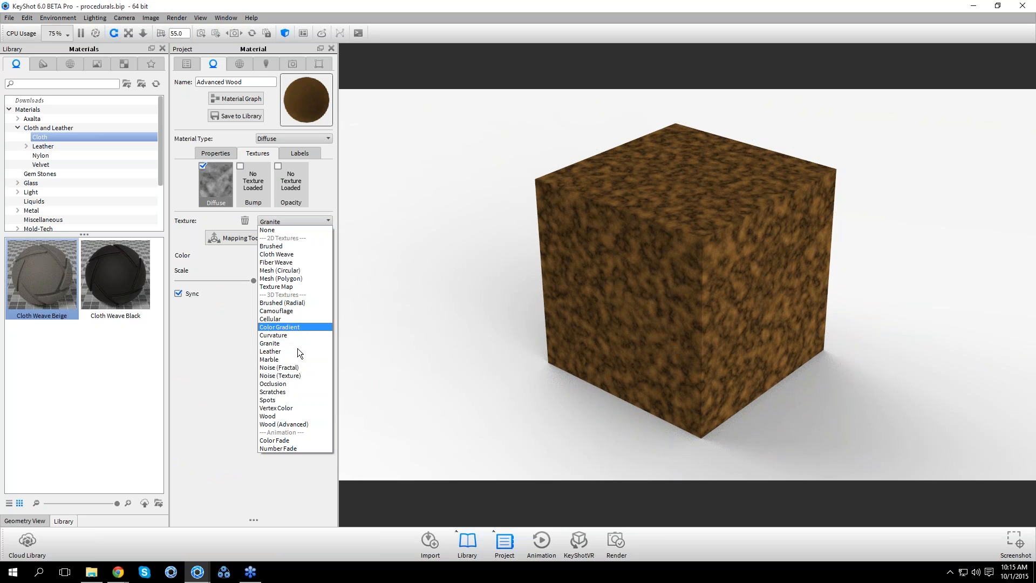
{"action": "left_click", "coordinate": [299, 424]}
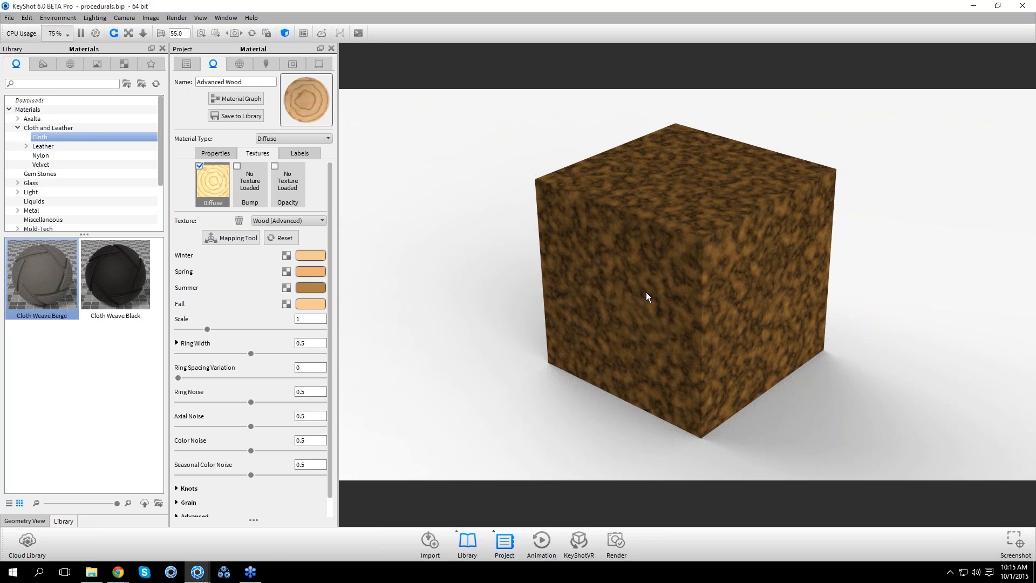
Set the scale of the cube's Wood (Advanced) diffuse texture to 20
{"action": "left_click_drag", "start_coordinate": [208, 329], "coordinate": [329, 327]}
{"action": "double_click", "coordinate": [298, 319]}
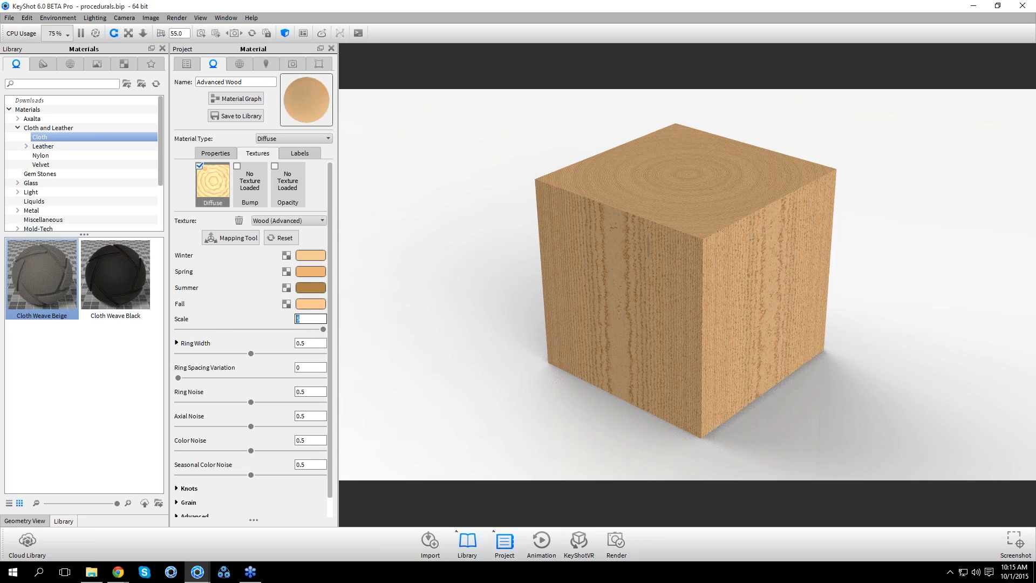
{"action": "type", "text": "20"}
{"action": "key", "text": "Return"}
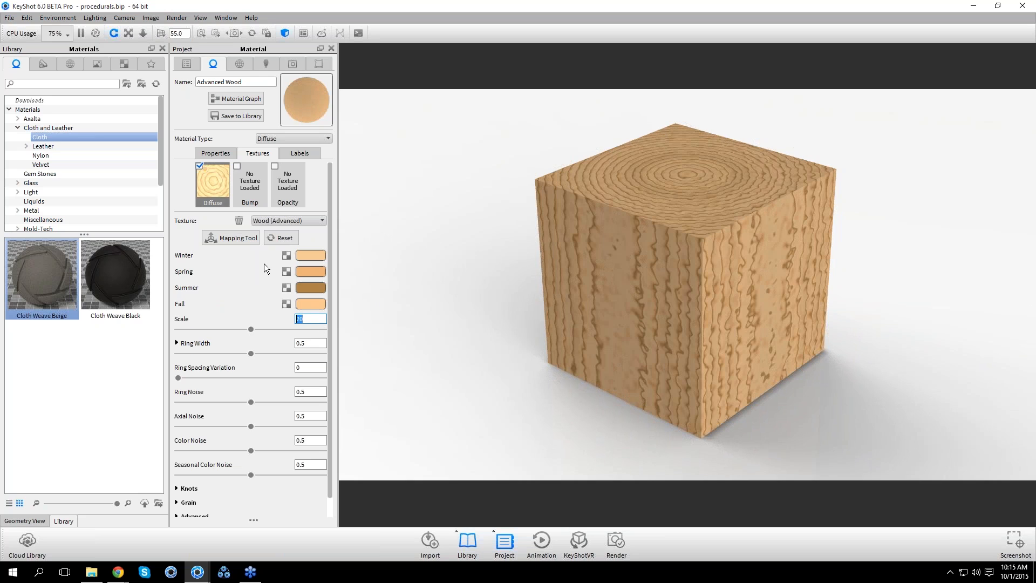
Move and rotate the wood texture's mapping on the cube with the mapping tool so the rings run diagonally across it
{"action": "left_click", "coordinate": [226, 238]}
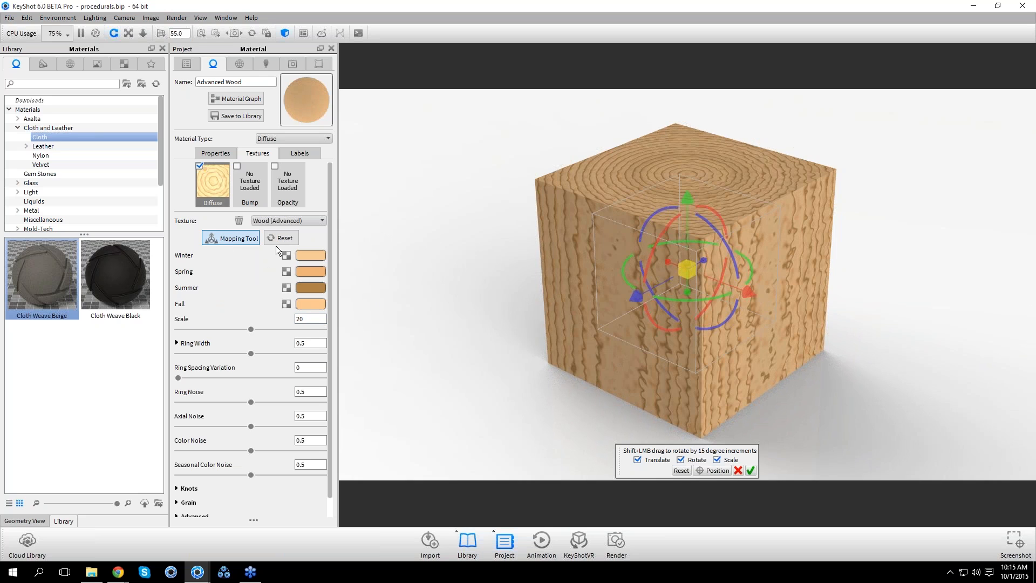
{"action": "mouse_move", "coordinate": [756, 290]}
{"action": "left_mouse_down"}
{"action": "mouse_move", "coordinate": [747, 287]}
{"action": "mouse_move", "coordinate": [833, 302]}
{"action": "mouse_move", "coordinate": [703, 296]}
{"action": "mouse_move", "coordinate": [779, 313]}
{"action": "mouse_move", "coordinate": [741, 299]}
{"action": "left_mouse_up"}
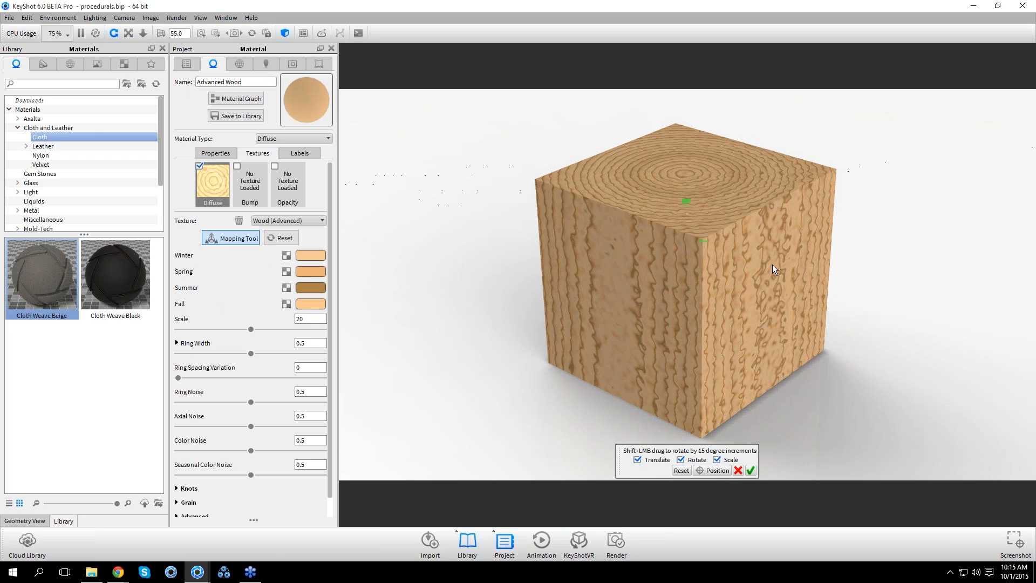
{"action": "left_click_drag", "start_coordinate": [747, 292], "coordinate": [708, 270]}
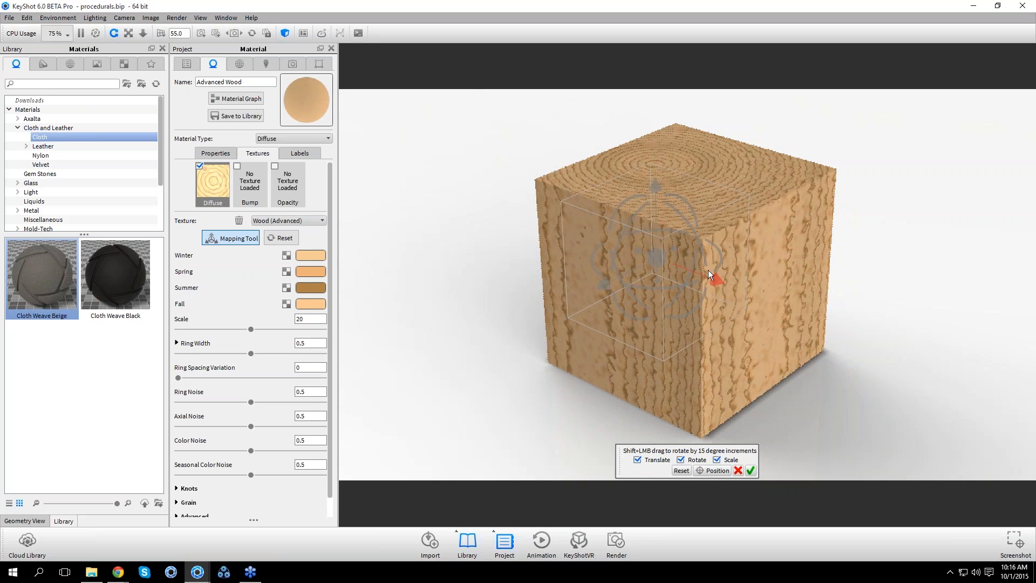
{"action": "left_click_drag", "start_coordinate": [667, 185], "coordinate": [652, 159]}
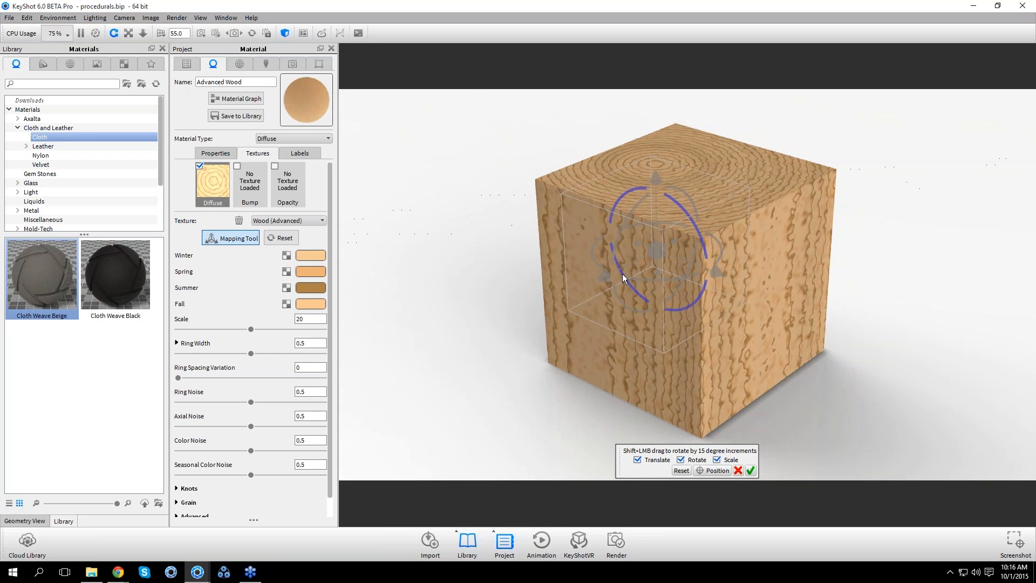
{"action": "left_click_drag", "start_coordinate": [691, 212], "coordinate": [890, 101]}
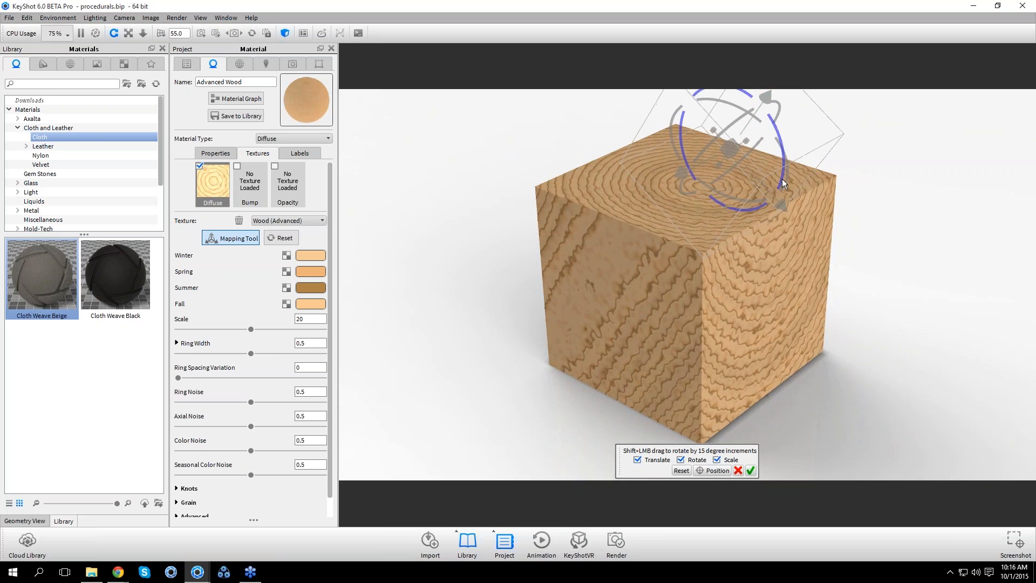
{"action": "left_click_drag", "start_coordinate": [784, 209], "coordinate": [854, 271]}
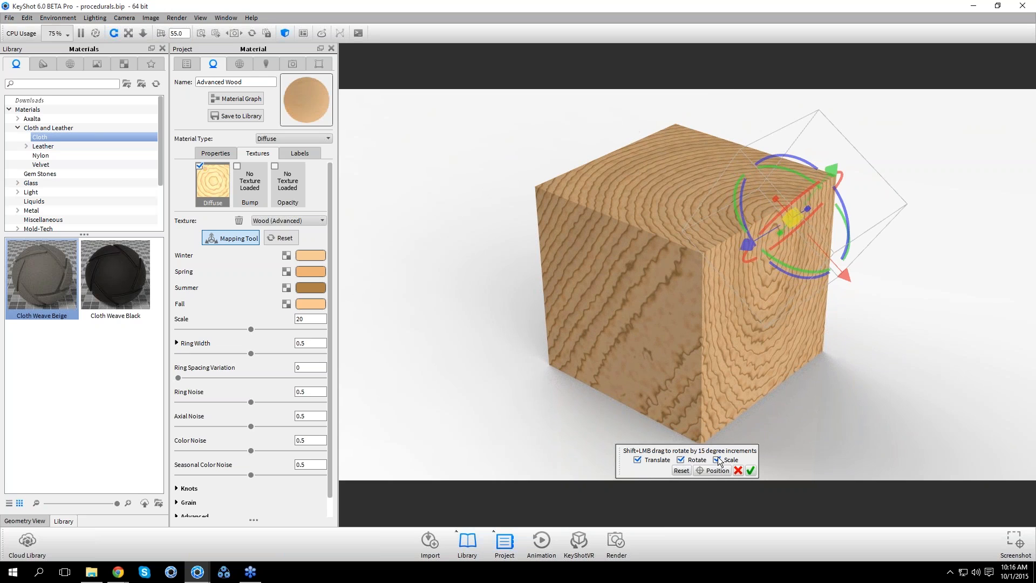
Reposition the wood texture at several points on the cube's faces and discard the mapping changes
{"action": "left_click", "coordinate": [685, 183]}
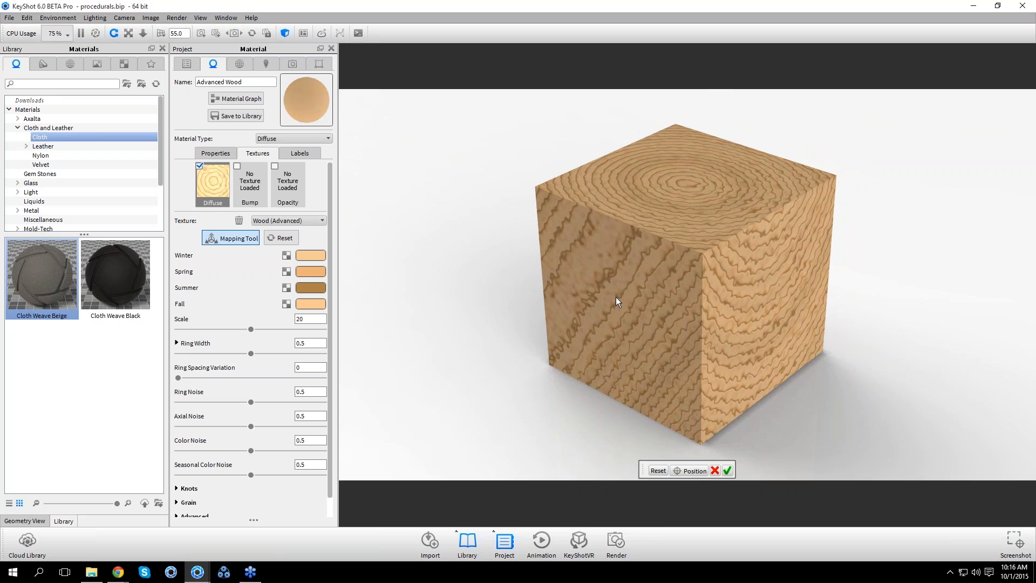
{"action": "left_click", "coordinate": [616, 297]}
{"action": "left_click", "coordinate": [672, 173]}
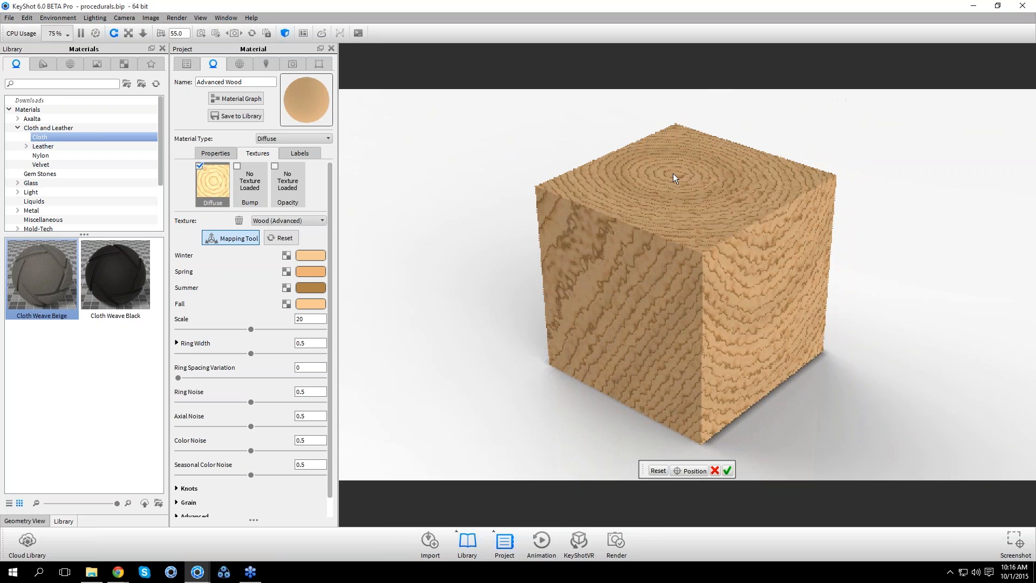
{"action": "left_click", "coordinate": [716, 196]}
{"action": "left_click", "coordinate": [704, 189]}
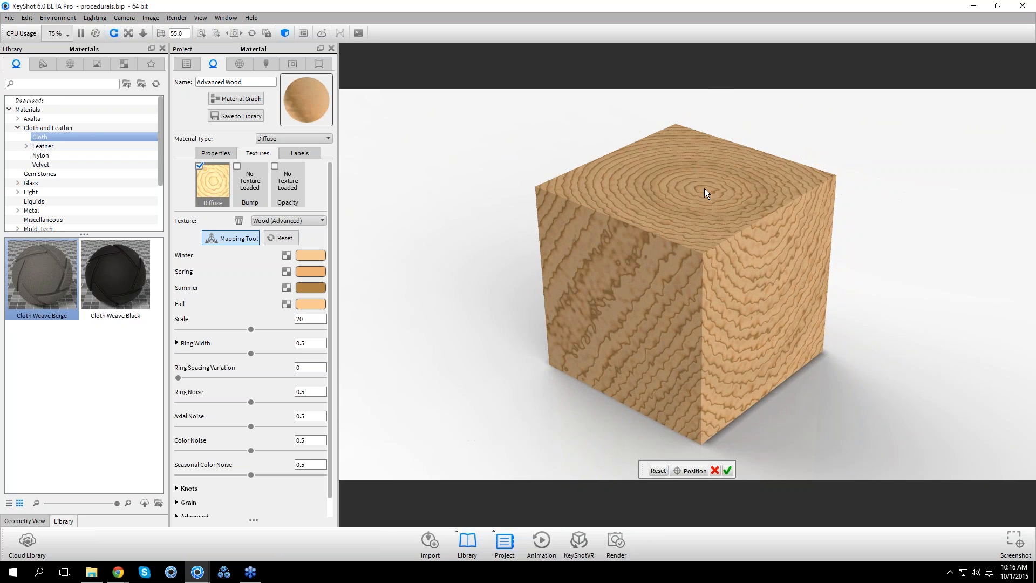
{"action": "left_click", "coordinate": [715, 471]}
{"action": "scroll", "coordinate": [656, 444], "scroll_direction": "down", "scroll_amount": 5}
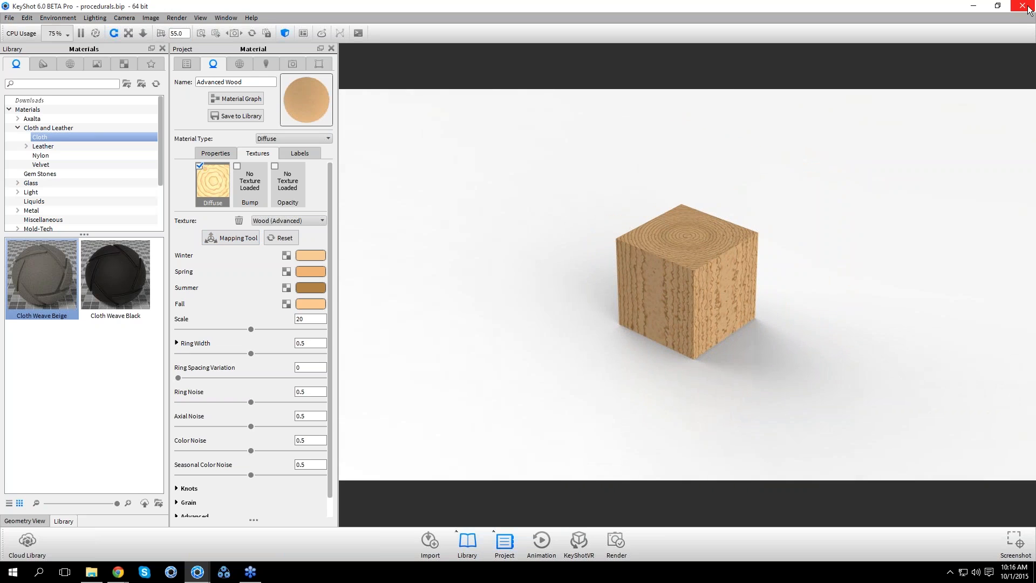
Close the procedurals.bip scene without saving the changes and minimise the open Skateboard_mats.bip scene
{"action": "left_click", "coordinate": [1028, 9]}
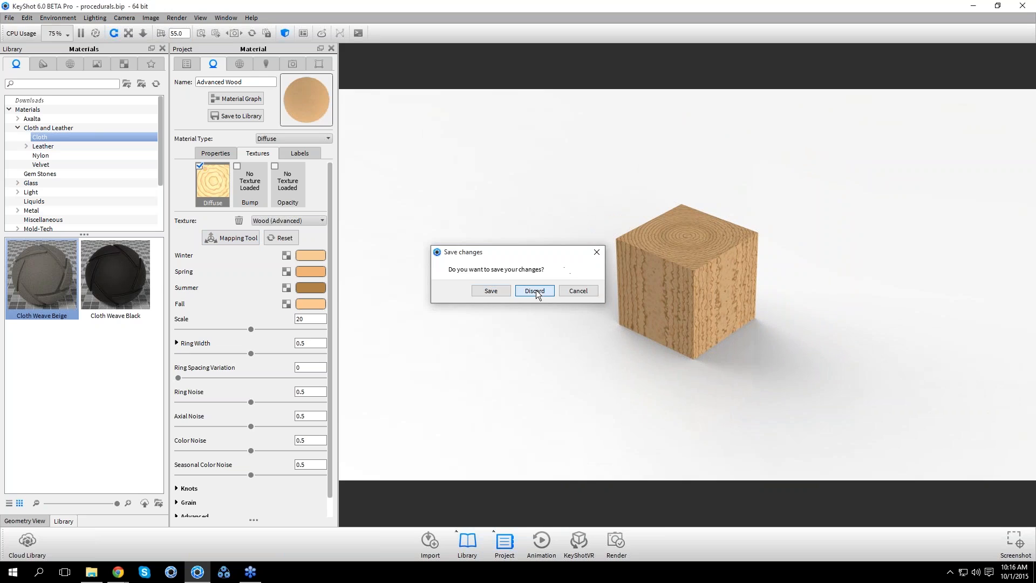
{"action": "left_click", "coordinate": [534, 289]}
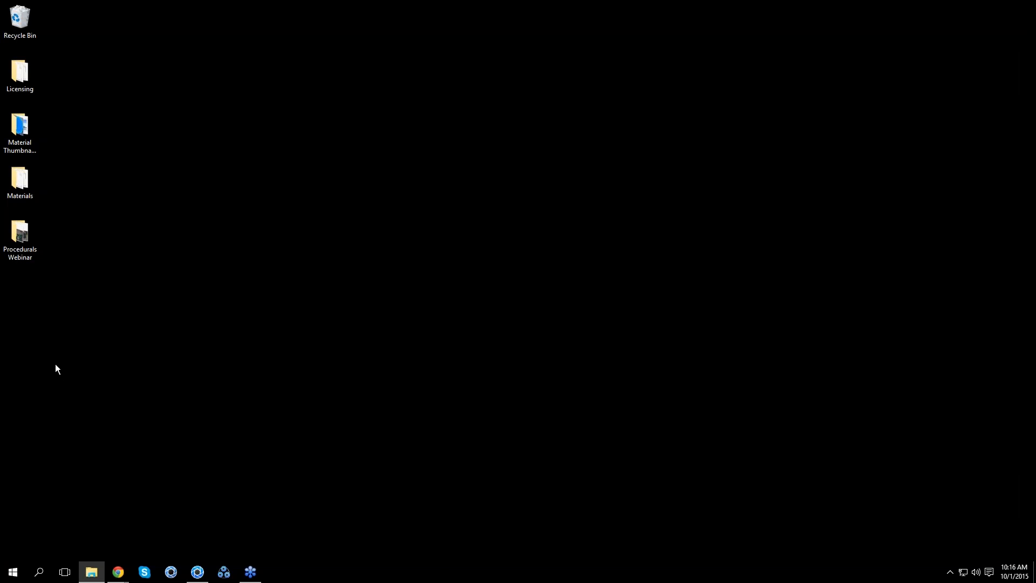
{"action": "left_click", "coordinate": [195, 576]}
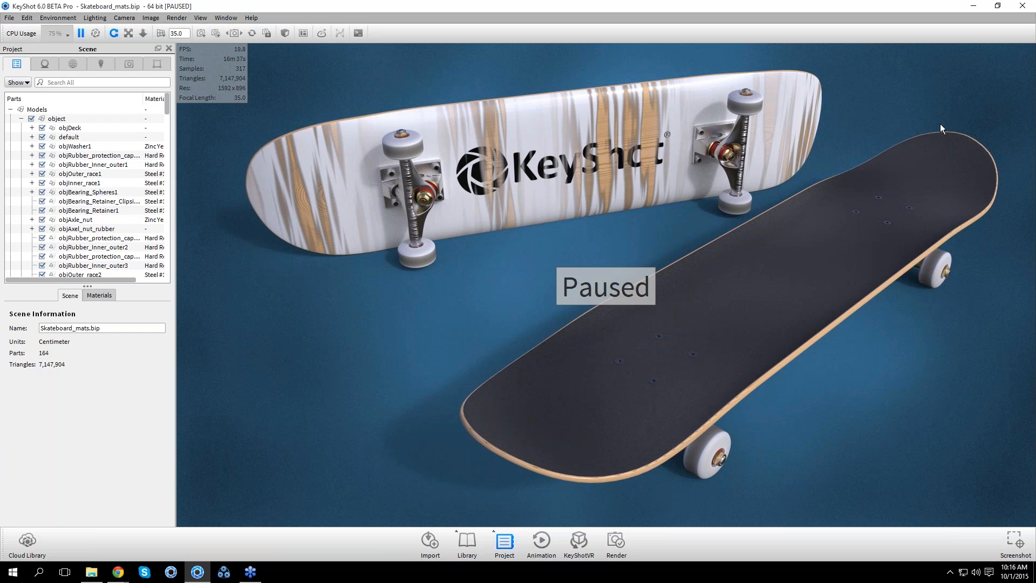
{"action": "left_click", "coordinate": [972, 9]}
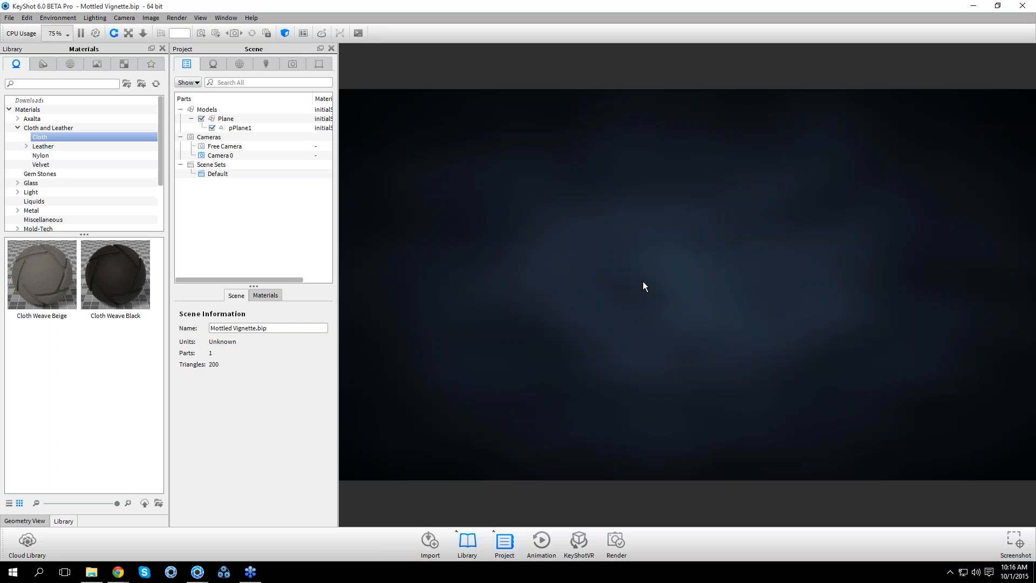
Open the plane's flat material in Mottled Vignette.bip and examine its color noise texture and the plane from several angles
{"action": "double_click", "coordinate": [519, 236]}
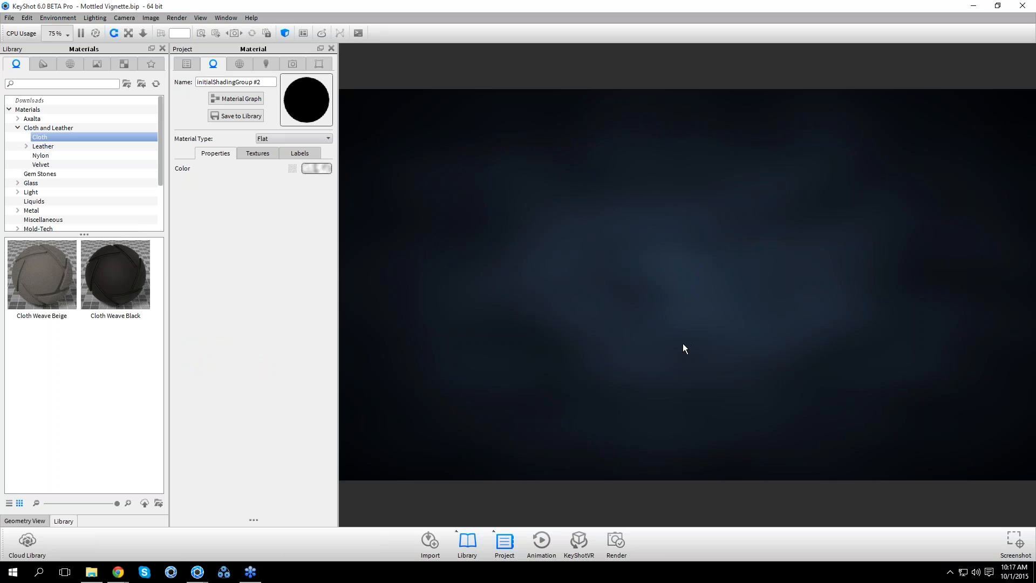
{"action": "scroll", "coordinate": [682, 343], "scroll_direction": "down", "scroll_amount": 5}
{"action": "left_click_drag", "start_coordinate": [565, 332], "coordinate": [631, 343]}
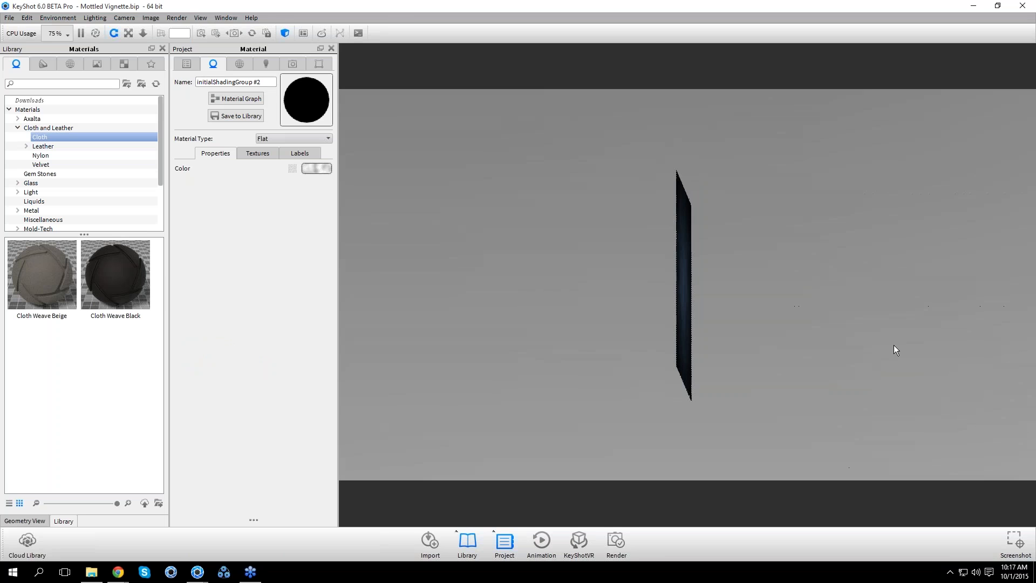
{"action": "scroll", "coordinate": [635, 288], "scroll_direction": "up", "scroll_amount": 2}
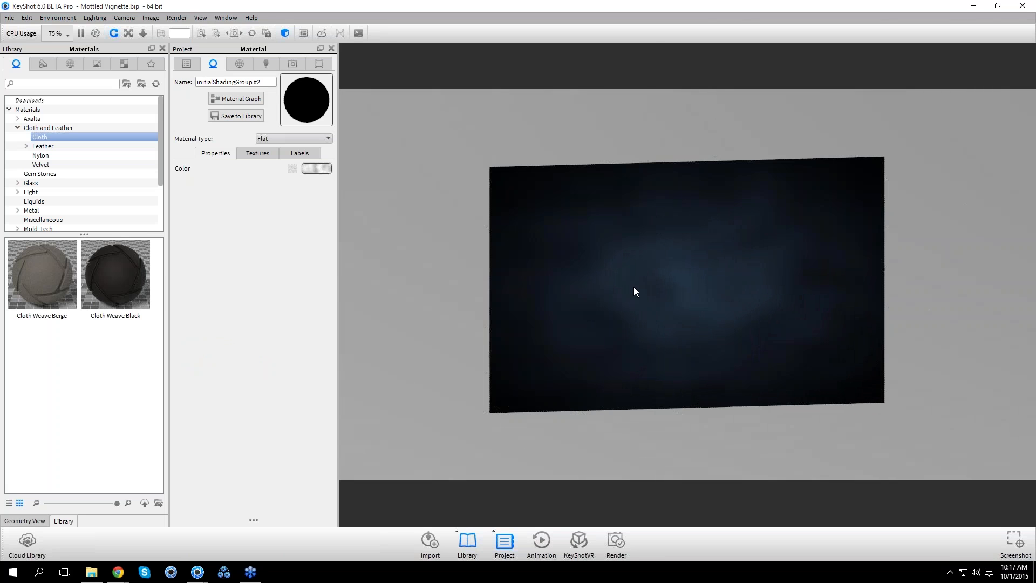
{"action": "left_click", "coordinate": [293, 168]}
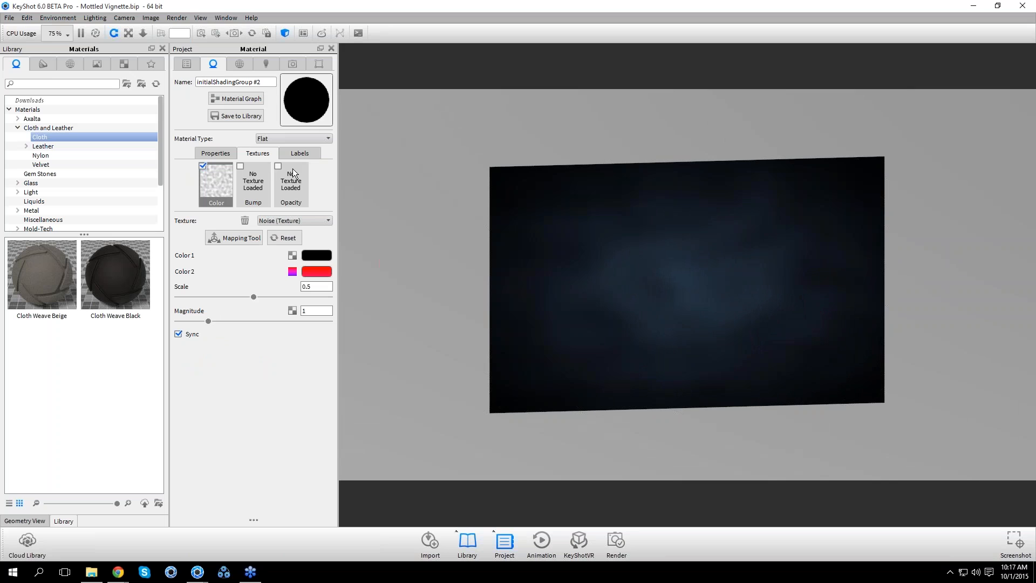
{"action": "left_click_drag", "start_coordinate": [722, 329], "coordinate": [659, 326]}
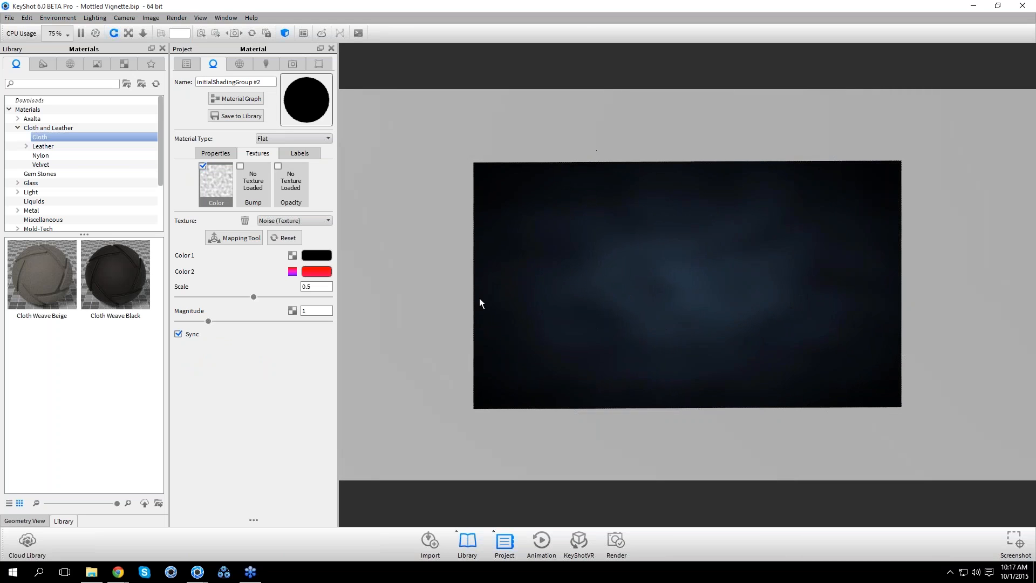
Change the end color of the noise texture's Color 2 gradient to purple with hue 284°, saturation 100% and value 100%
{"action": "left_click", "coordinate": [292, 272]}
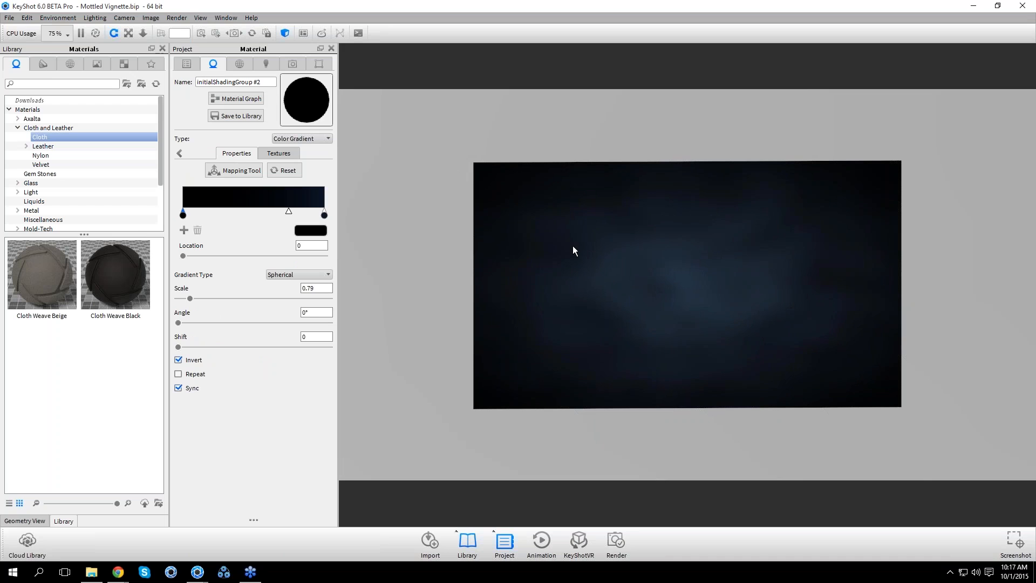
{"action": "left_click", "coordinate": [325, 214]}
{"action": "left_click", "coordinate": [319, 231]}
{"action": "left_click", "coordinate": [296, 133]}
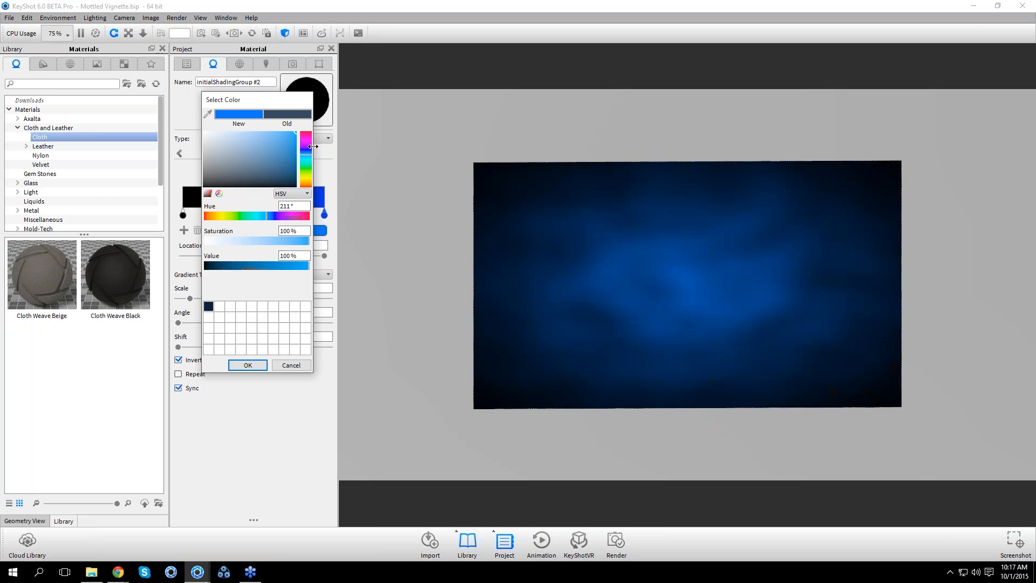
{"action": "left_click", "coordinate": [306, 144]}
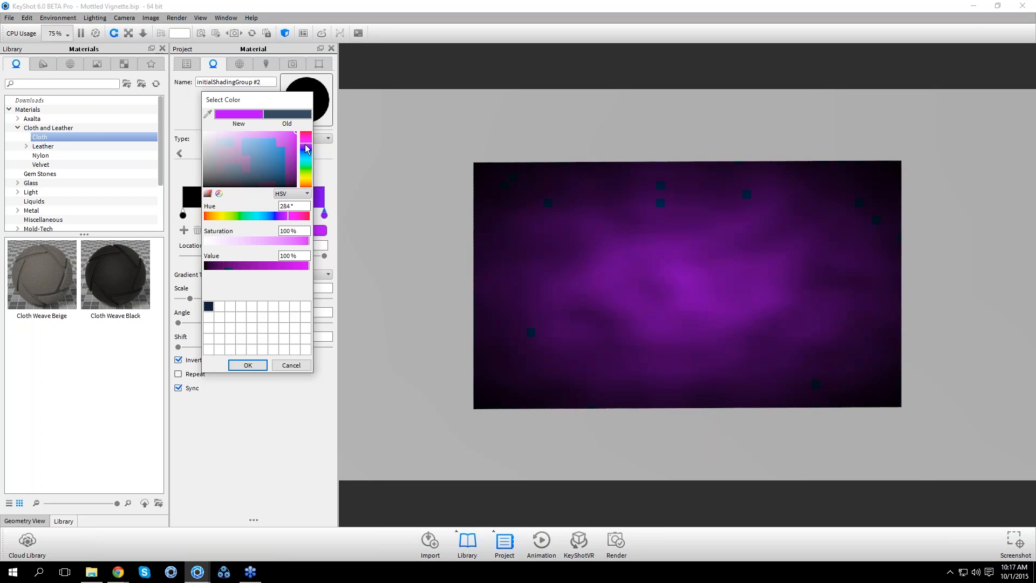
{"action": "left_click", "coordinate": [262, 365]}
Set the plane's noise texture scale to 0.793 and shift the Color 2 gradient's midpoint toward its black end
{"action": "left_click_drag", "start_coordinate": [517, 294], "coordinate": [553, 283]}
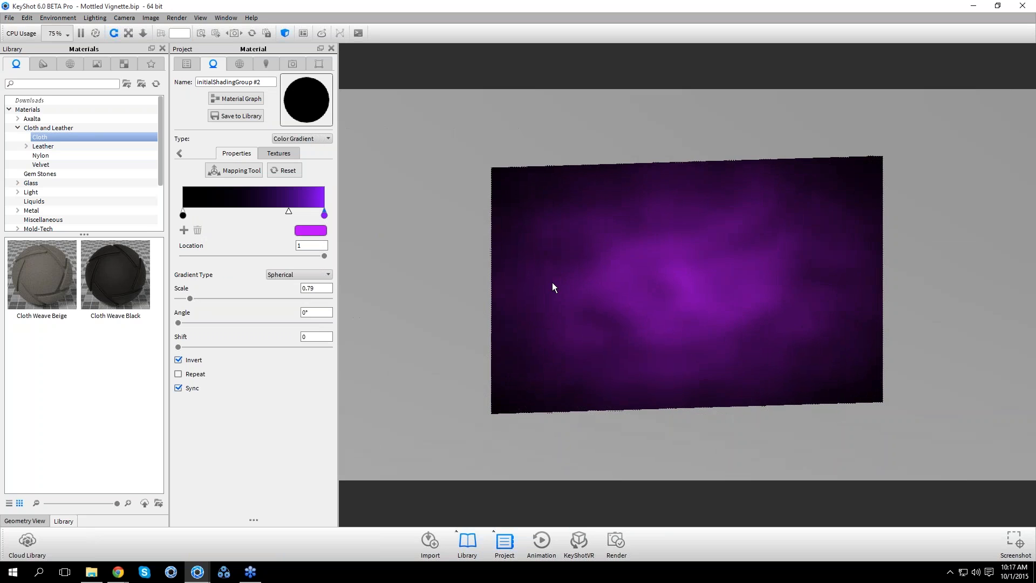
{"action": "left_click_drag", "start_coordinate": [488, 290], "coordinate": [424, 290]}
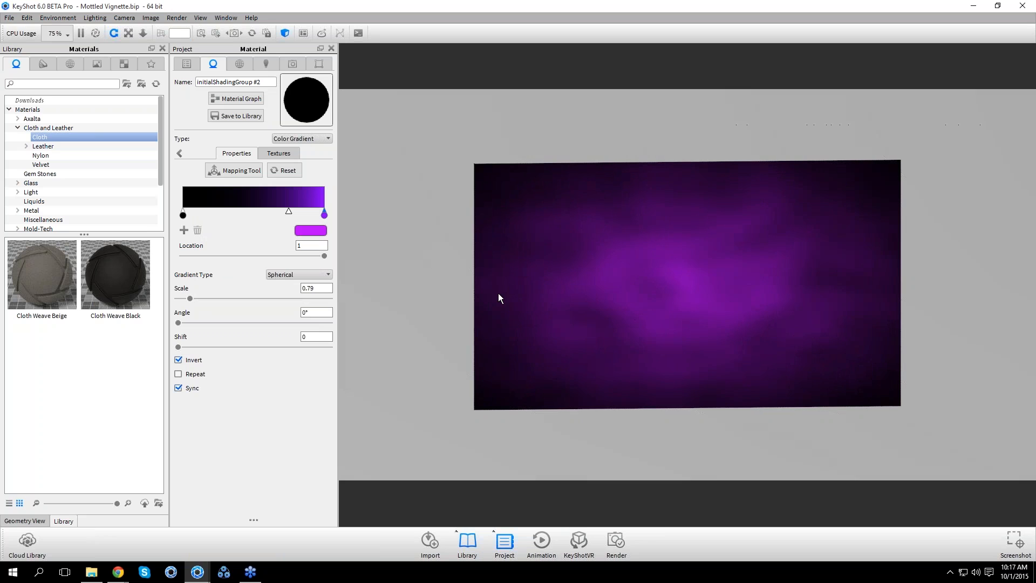
{"action": "left_click_drag", "start_coordinate": [479, 457], "coordinate": [499, 453]}
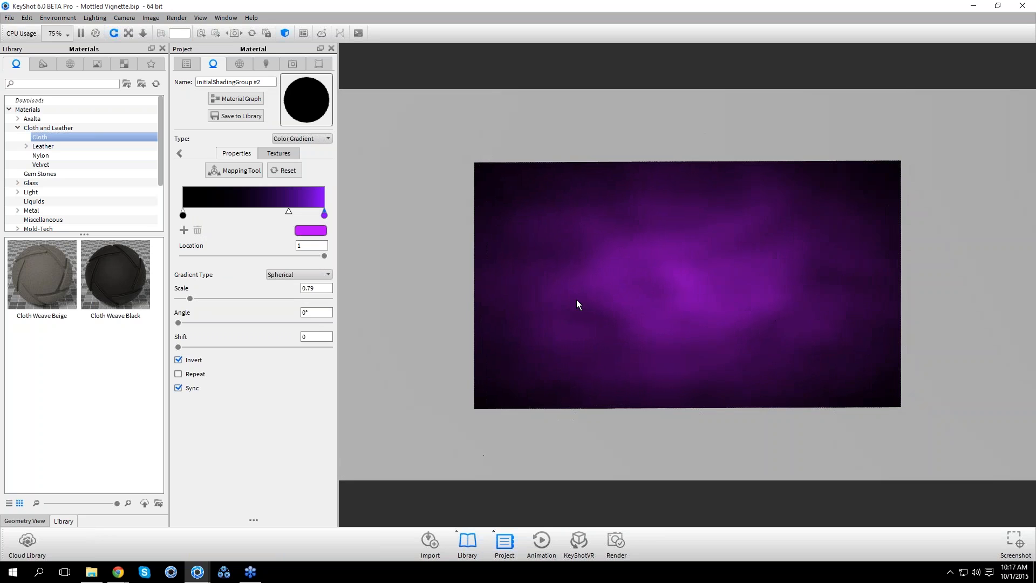
{"action": "left_click_drag", "start_coordinate": [632, 286], "coordinate": [601, 290]}
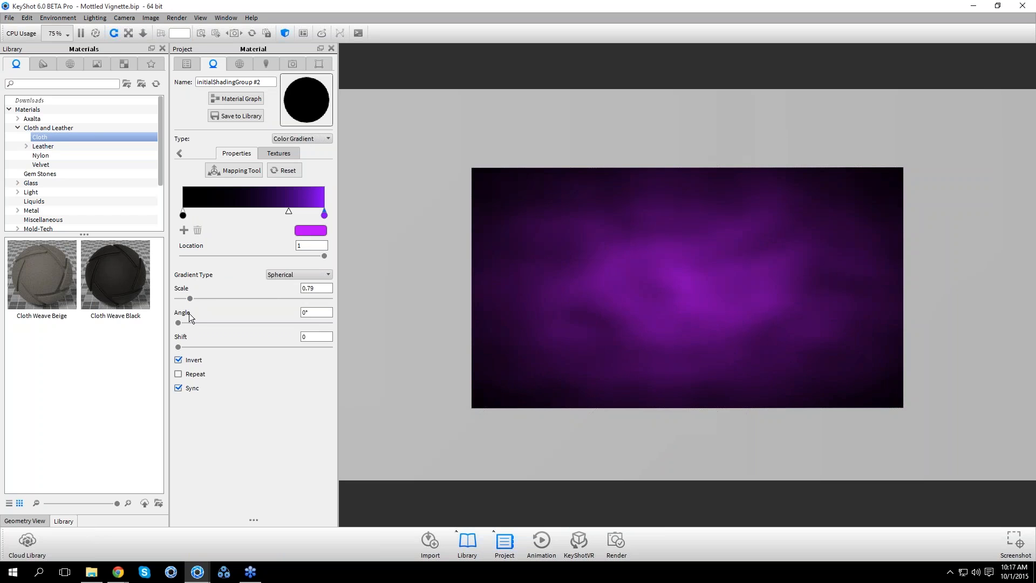
{"action": "left_click", "coordinate": [179, 152]}
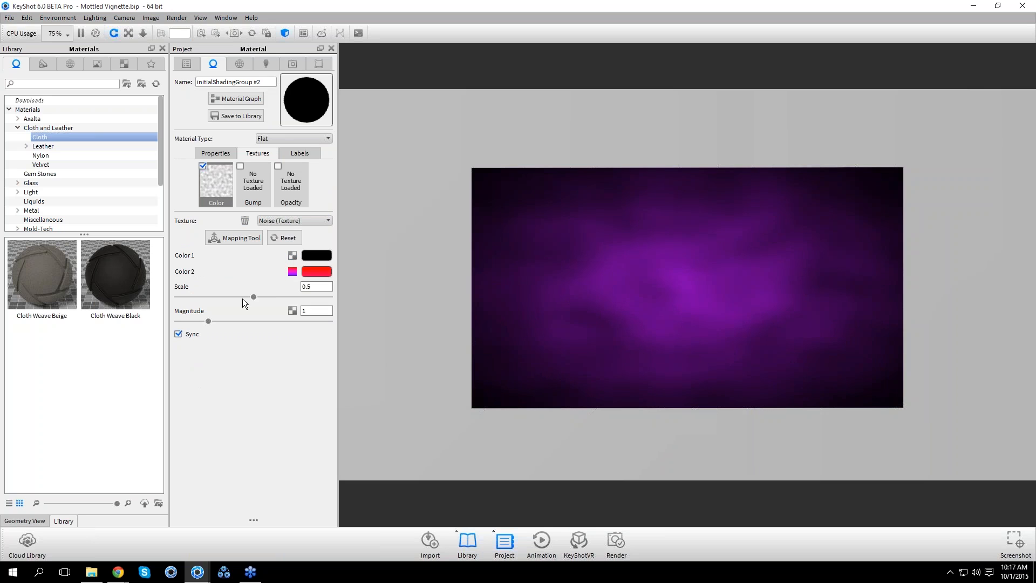
{"action": "left_click_drag", "start_coordinate": [251, 296], "coordinate": [293, 272]}
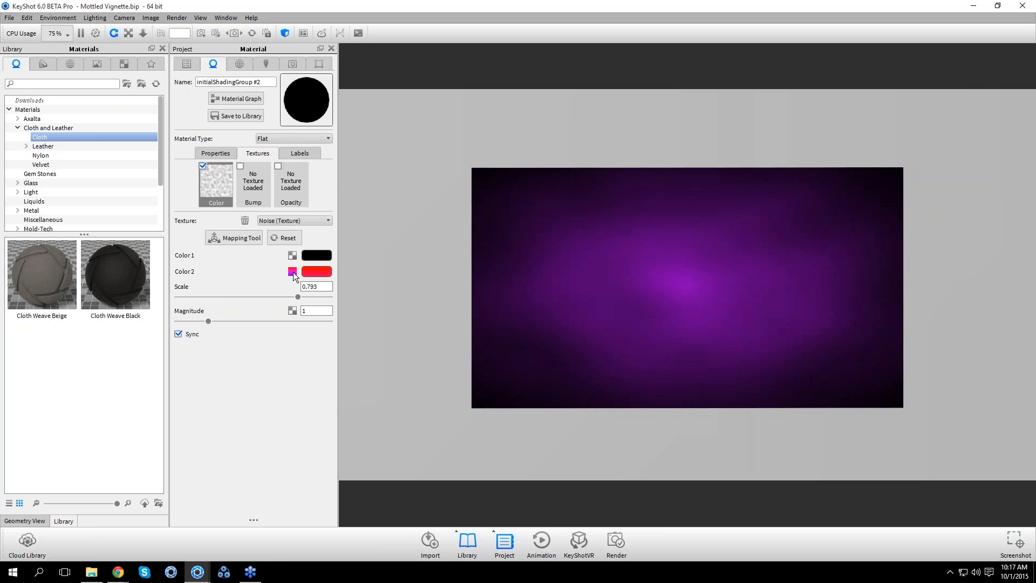
{"action": "left_click", "coordinate": [292, 272]}
{"action": "left_click_drag", "start_coordinate": [289, 212], "coordinate": [234, 210]}
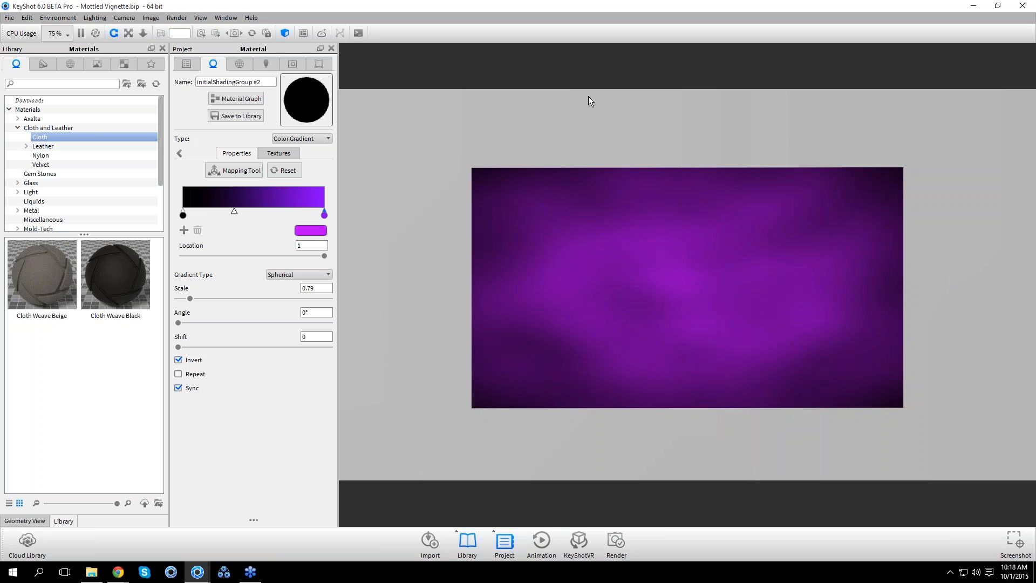
Close the vignette scene without saving and display the ground material's circular mesh opacity texture settings in Oakley Holbrook.BIP
{"action": "left_click", "coordinate": [1023, 5]}
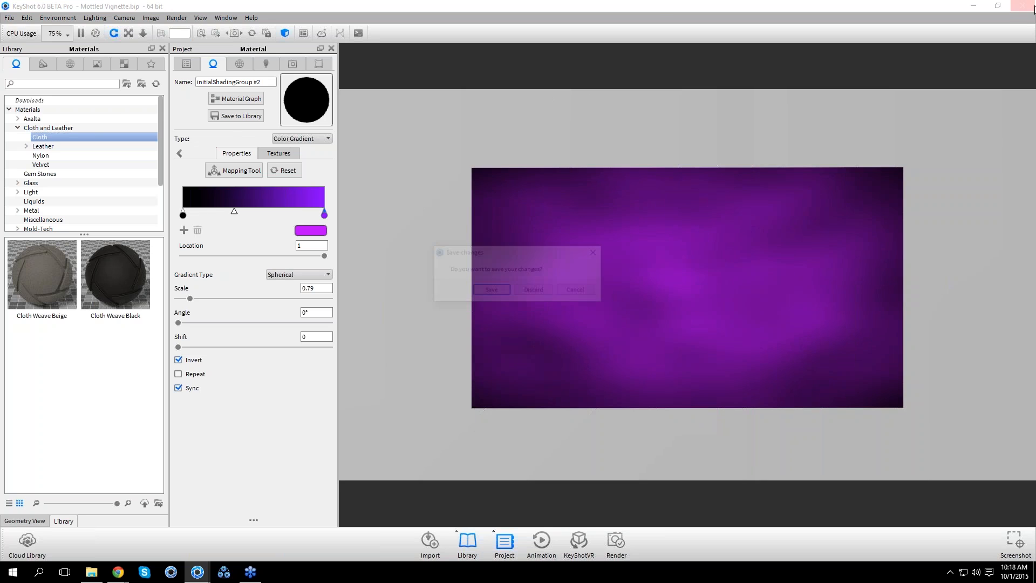
{"action": "left_click", "coordinate": [552, 290]}
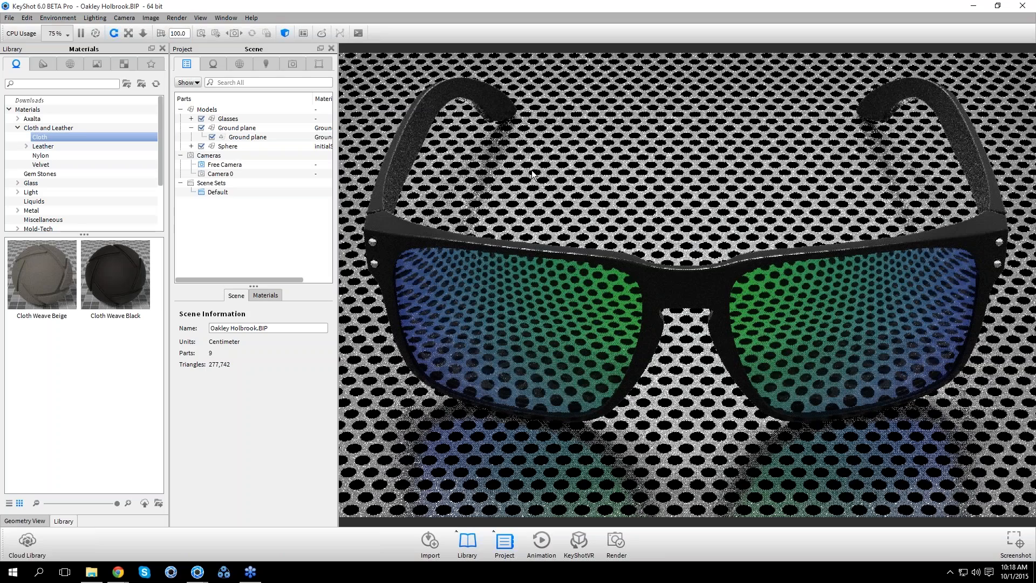
{"action": "double_click", "coordinate": [561, 165]}
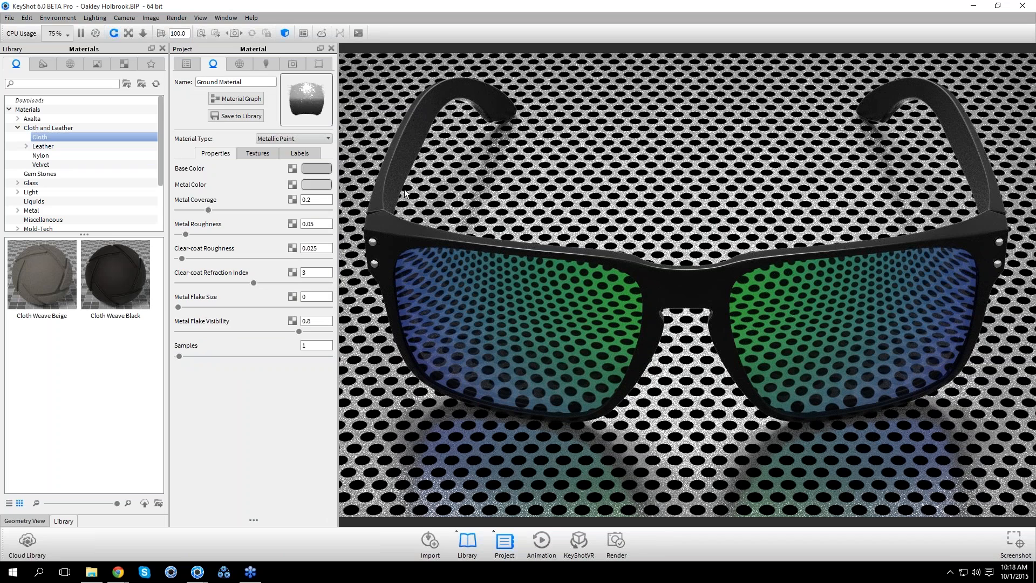
{"action": "left_click", "coordinate": [260, 154]}
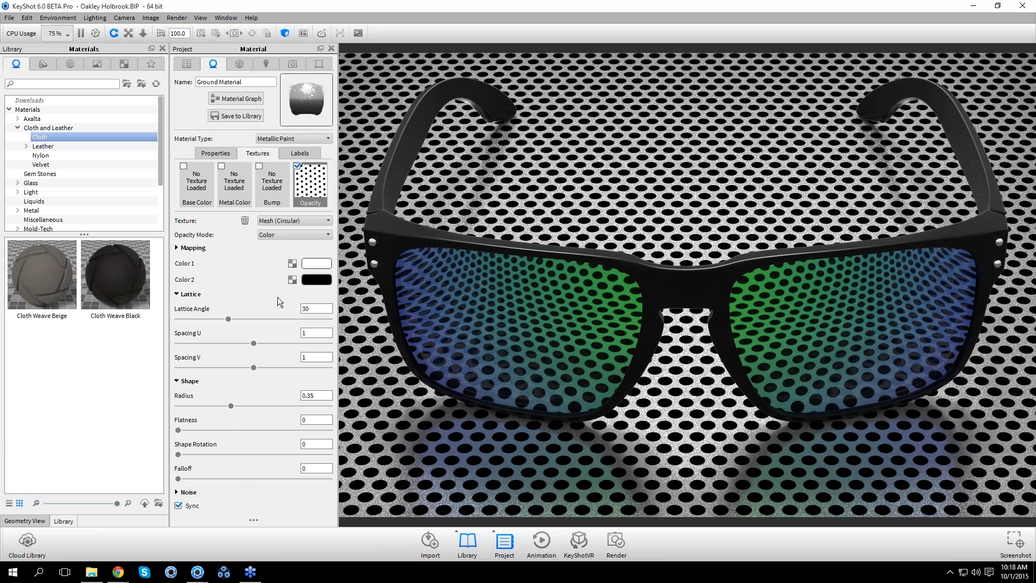
Delete the ground's circular mesh opacity texture and the lens material's color and opacity gradient textures
{"action": "left_click", "coordinate": [244, 221]}
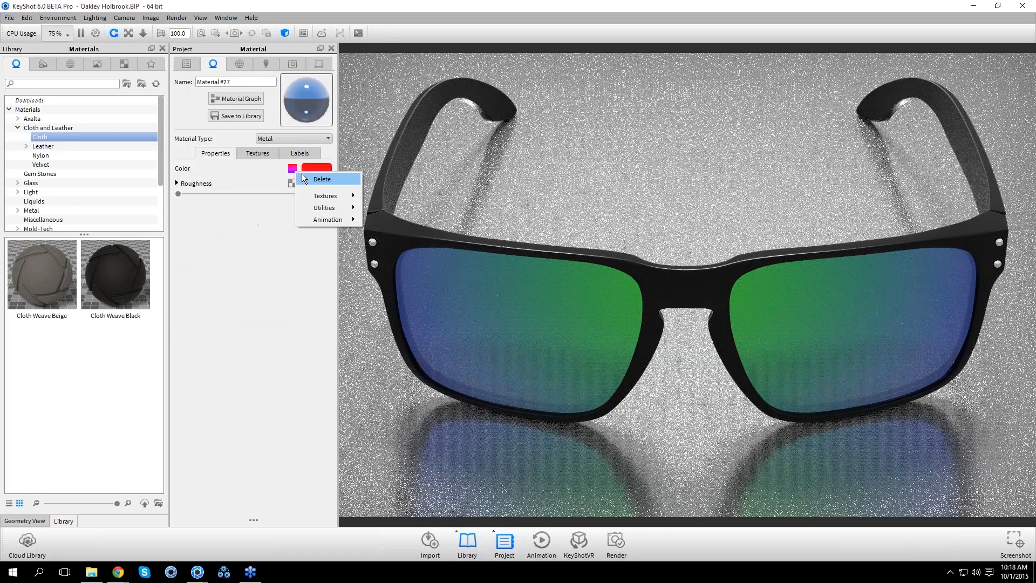
{"action": "left_click", "coordinate": [303, 175]}
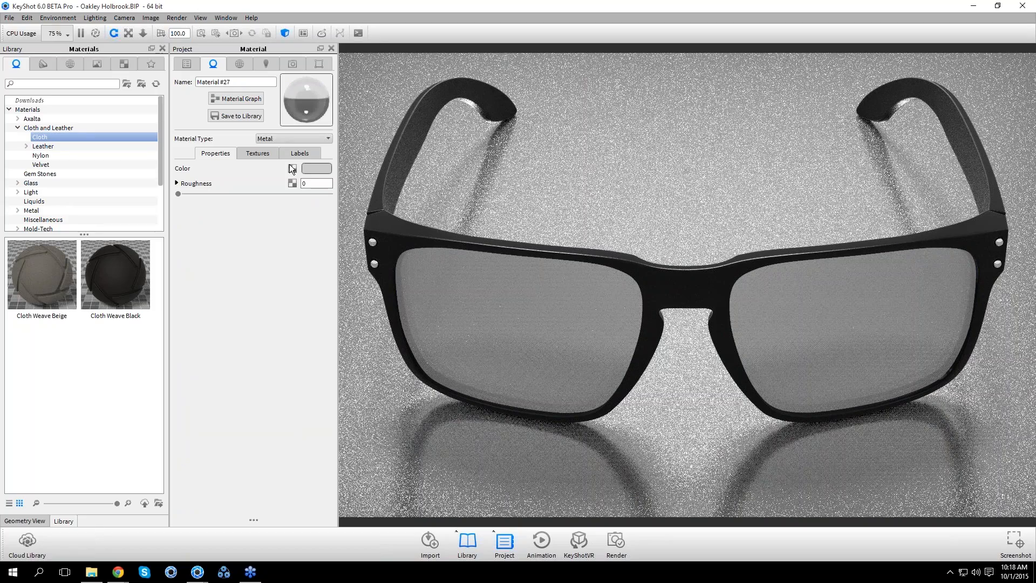
{"action": "left_click", "coordinate": [292, 167]}
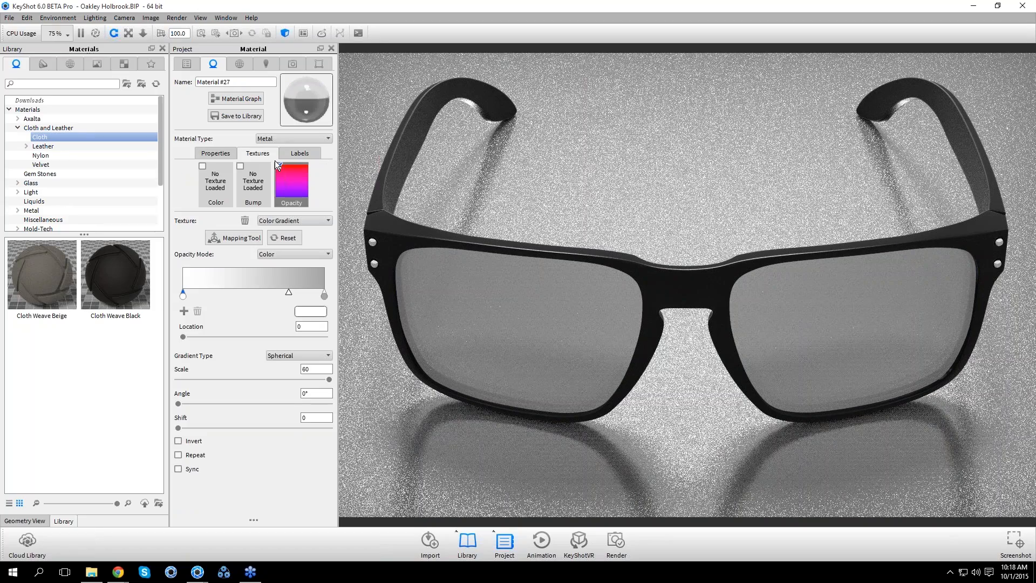
{"action": "left_click", "coordinate": [246, 220]}
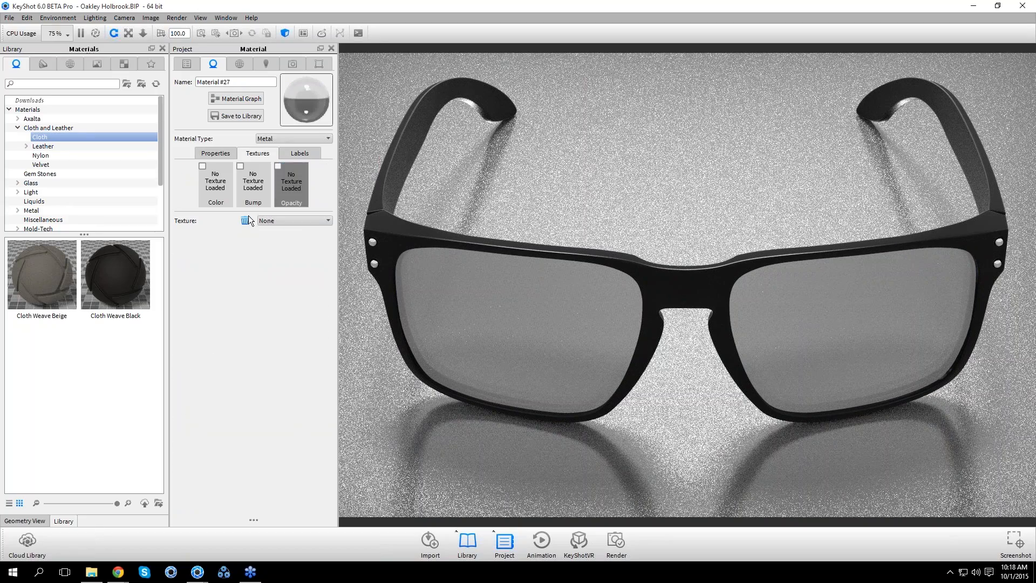
{"action": "left_click", "coordinate": [215, 153]}
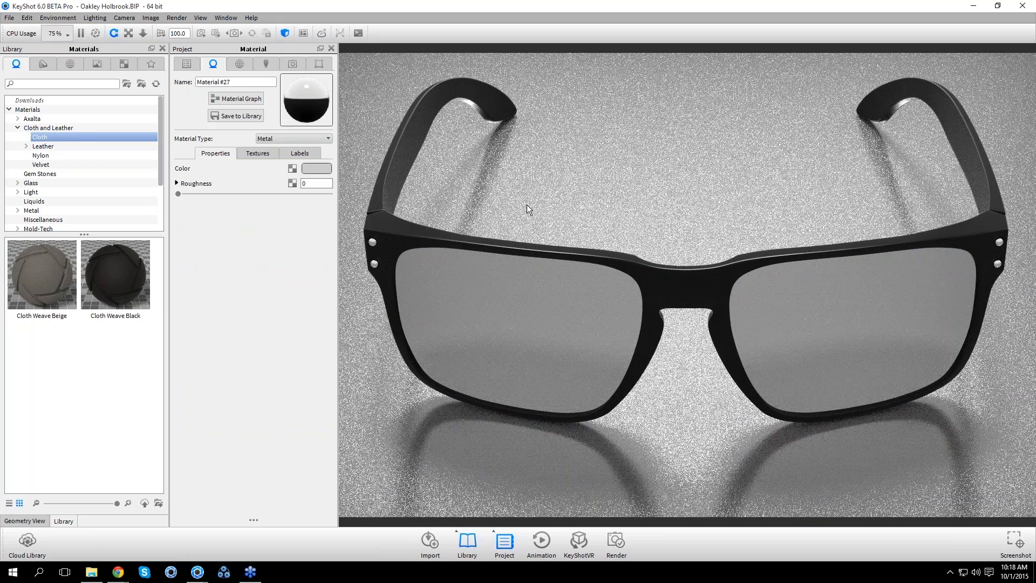
Change the ground material to Glass and give it a Noise (Fractal) bump texture with scale 4.68
{"action": "double_click", "coordinate": [527, 206]}
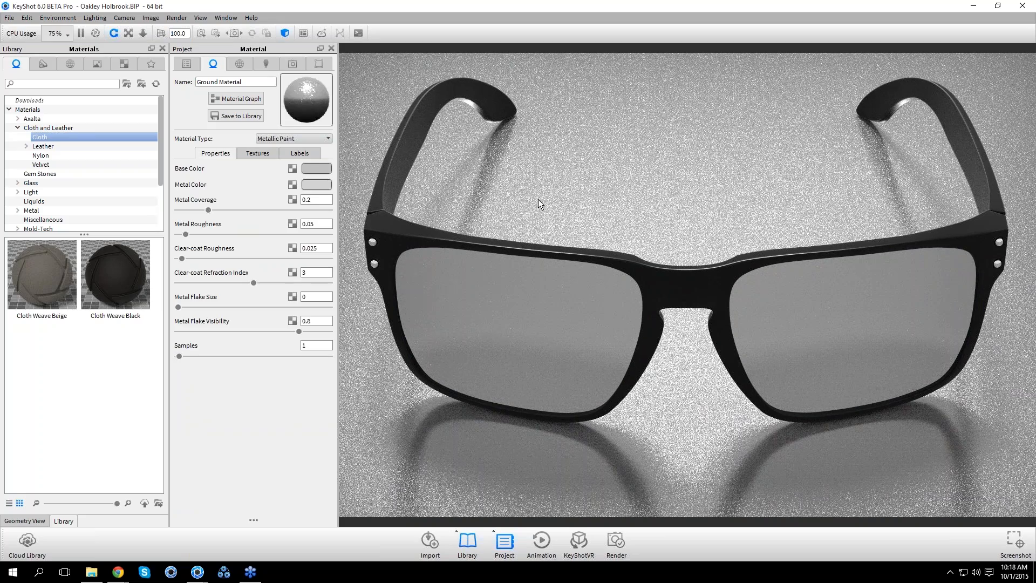
{"action": "left_click", "coordinate": [264, 156]}
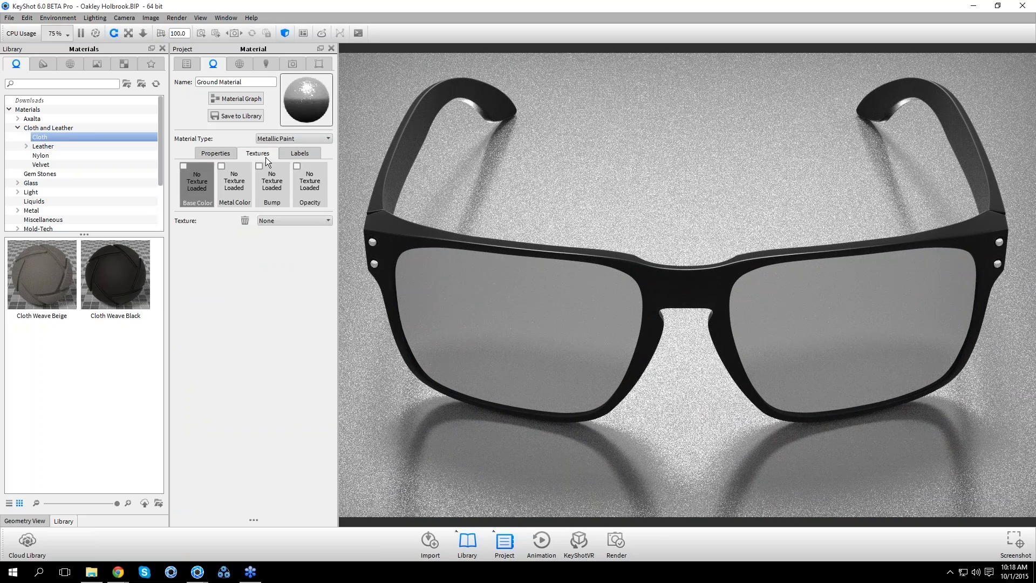
{"action": "left_click", "coordinate": [319, 183]}
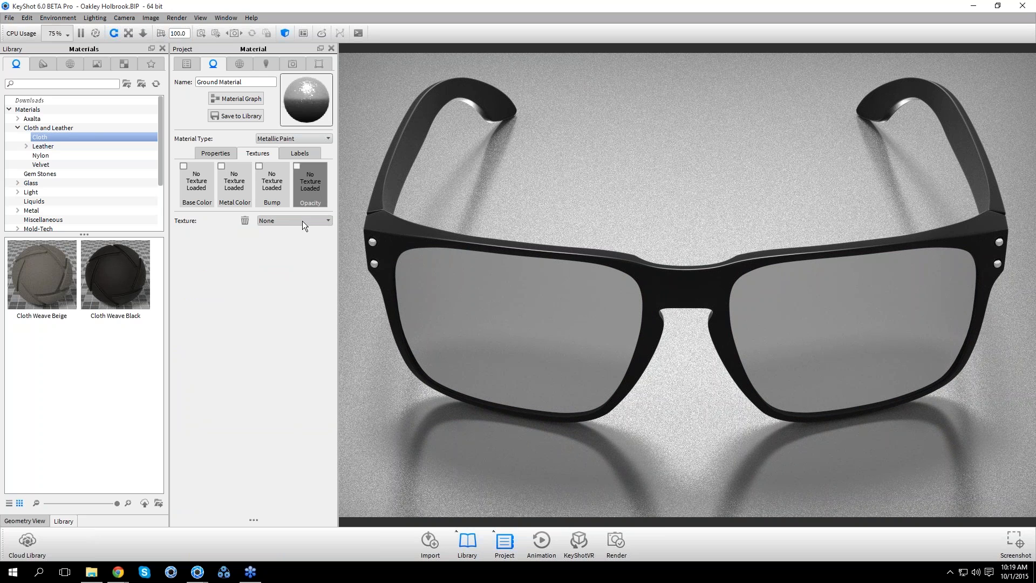
{"action": "left_click", "coordinate": [310, 139]}
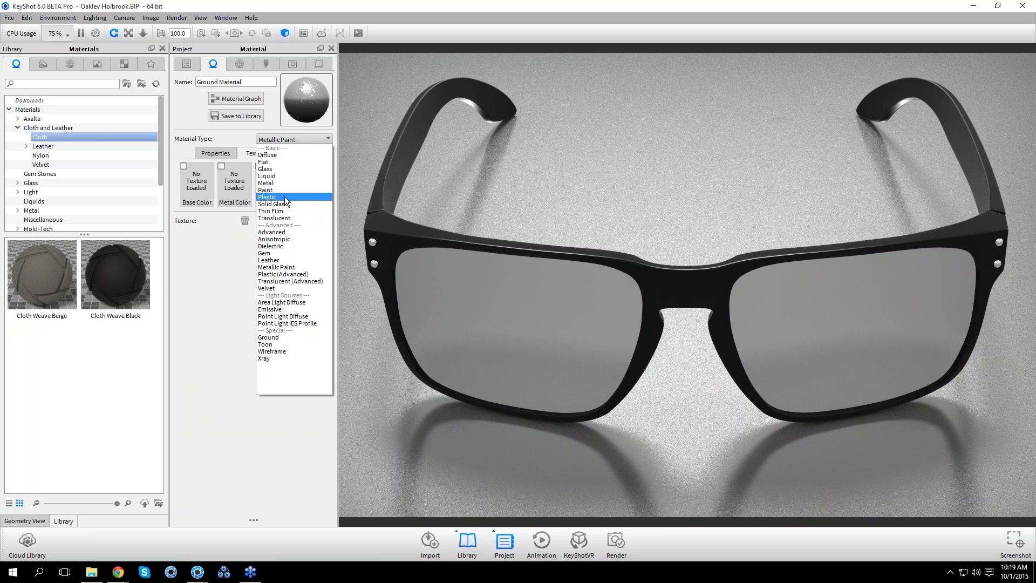
{"action": "left_click", "coordinate": [281, 169]}
{"action": "left_click", "coordinate": [257, 155]}
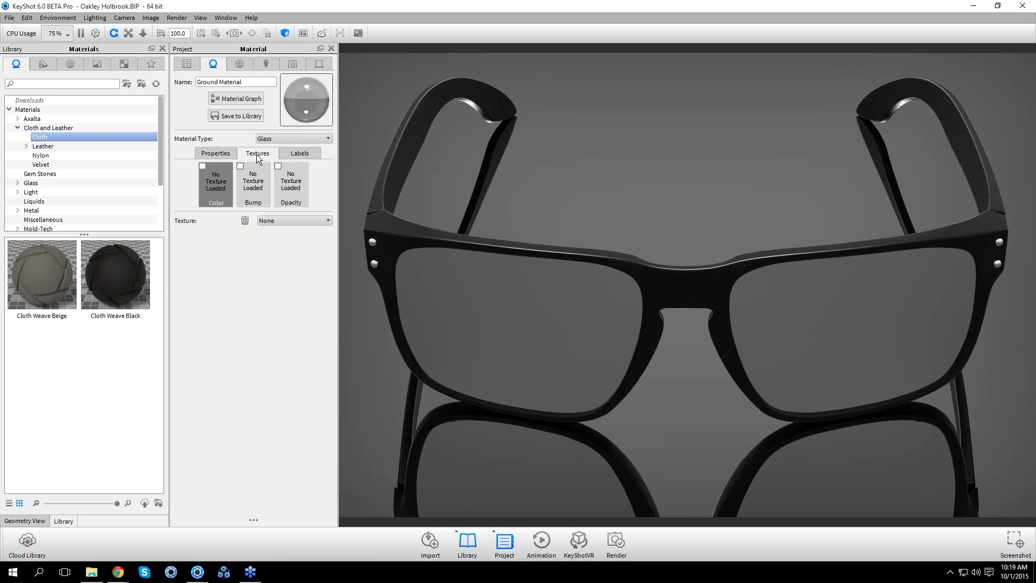
{"action": "left_click", "coordinate": [253, 183]}
{"action": "left_click", "coordinate": [289, 220]}
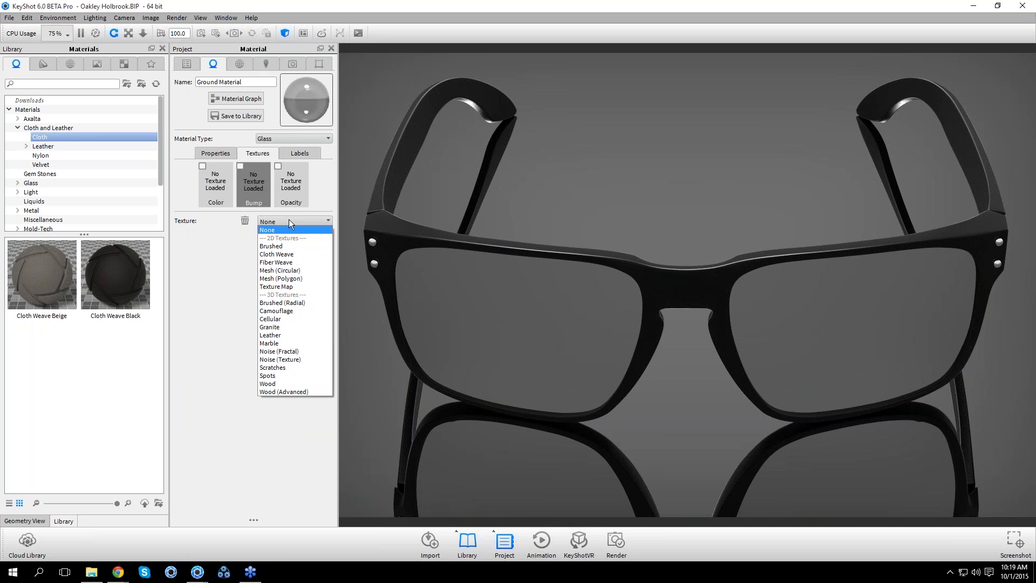
{"action": "left_click", "coordinate": [293, 351]}
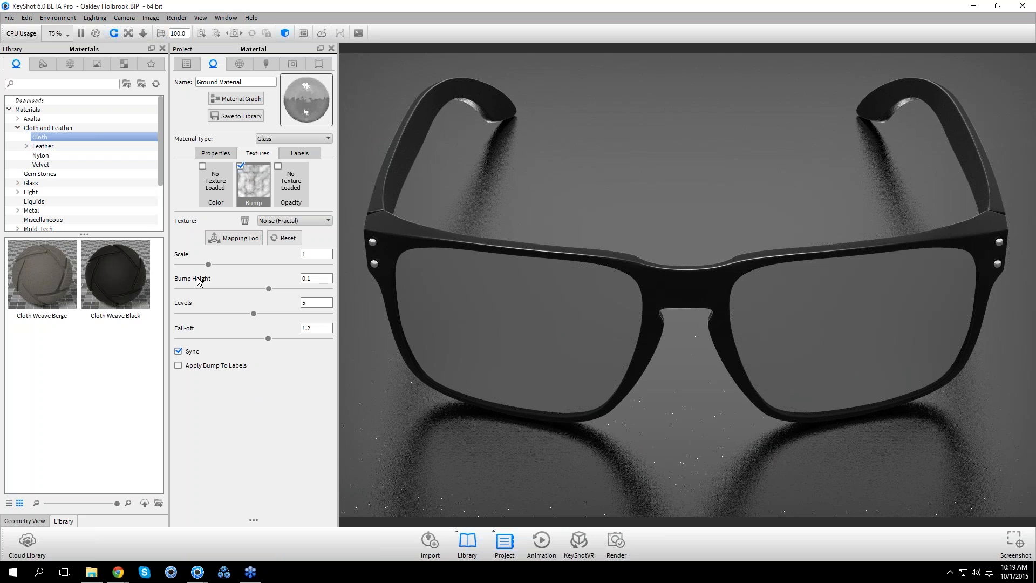
{"action": "left_click", "coordinate": [211, 264]}
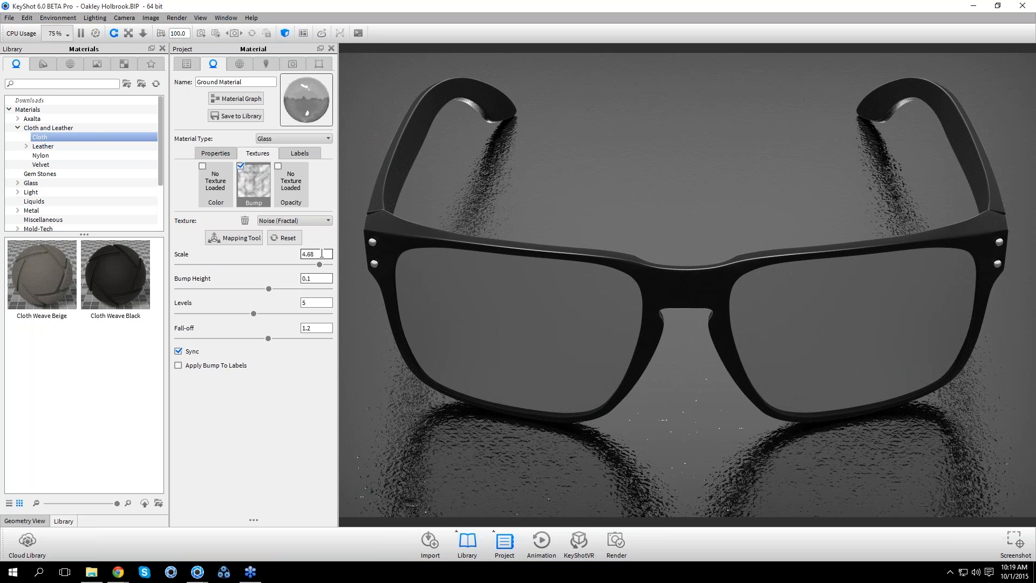
Remove the ground's fractal noise bump texture and set its material type back to Metallic Paint
{"action": "left_click", "coordinate": [244, 221]}
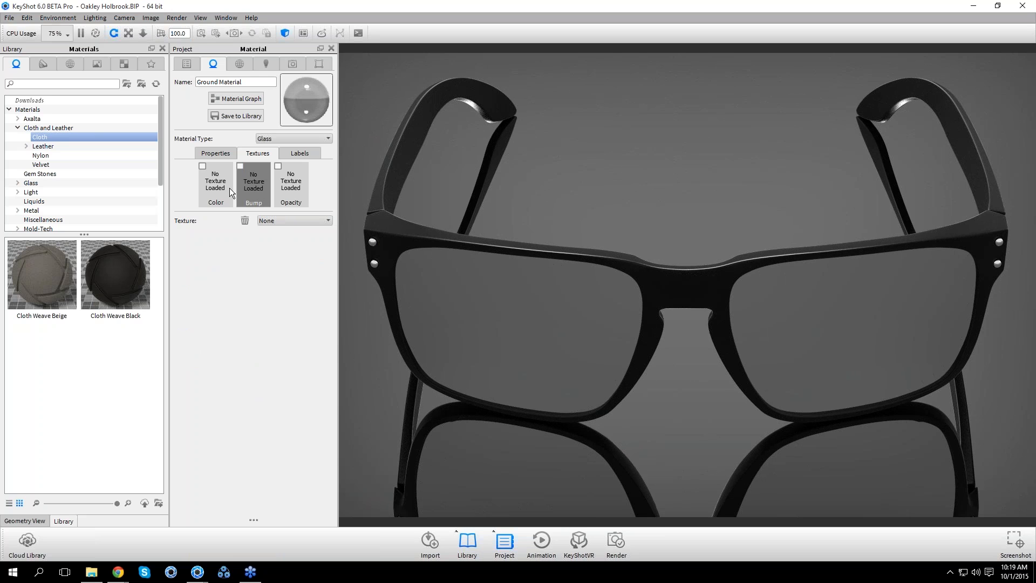
{"action": "left_click", "coordinate": [294, 140]}
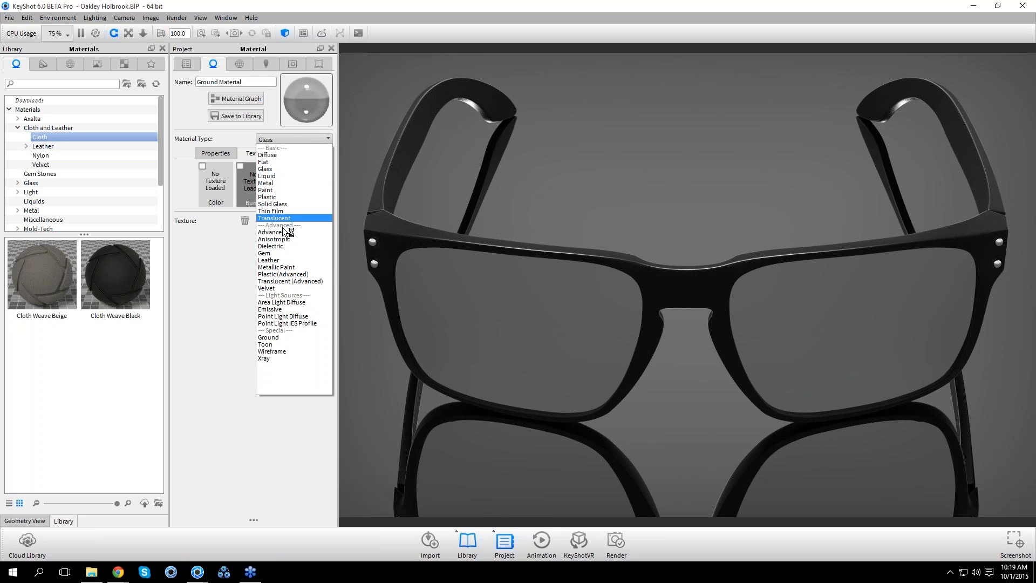
{"action": "left_click", "coordinate": [276, 267]}
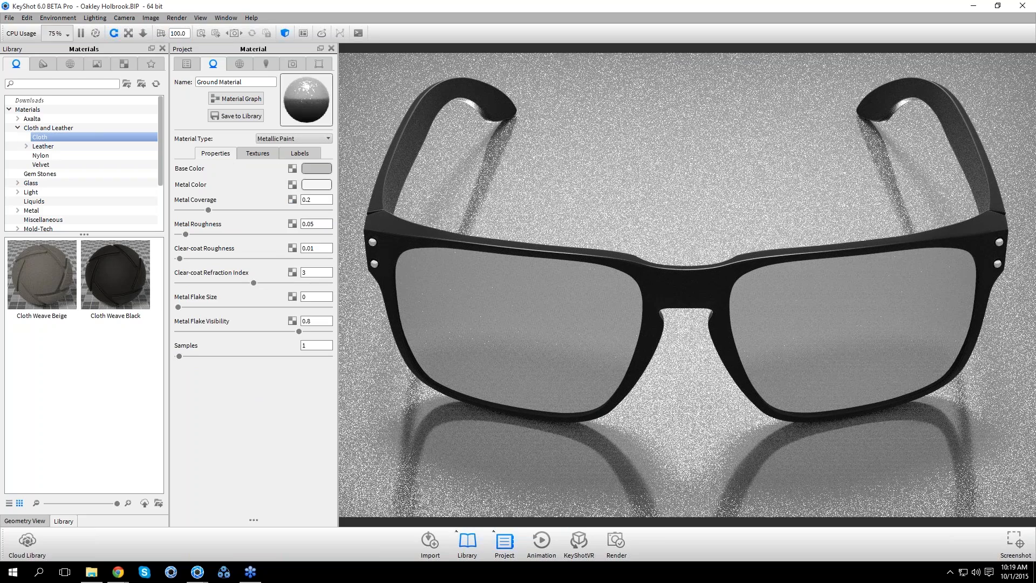
Apply a Mesh (Circular) texture to the ground material's opacity
{"action": "left_click", "coordinate": [258, 154]}
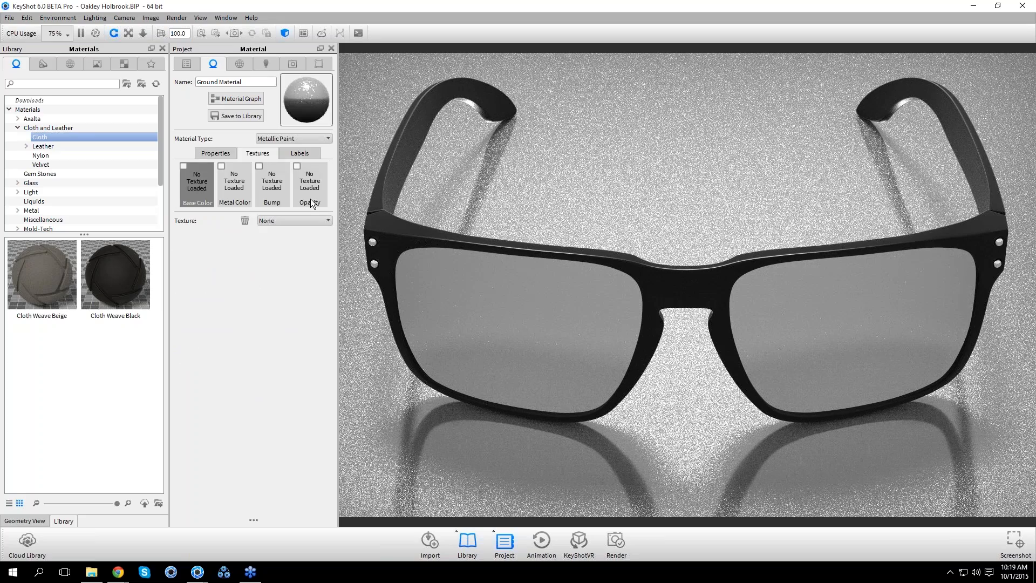
{"action": "left_click", "coordinate": [311, 180]}
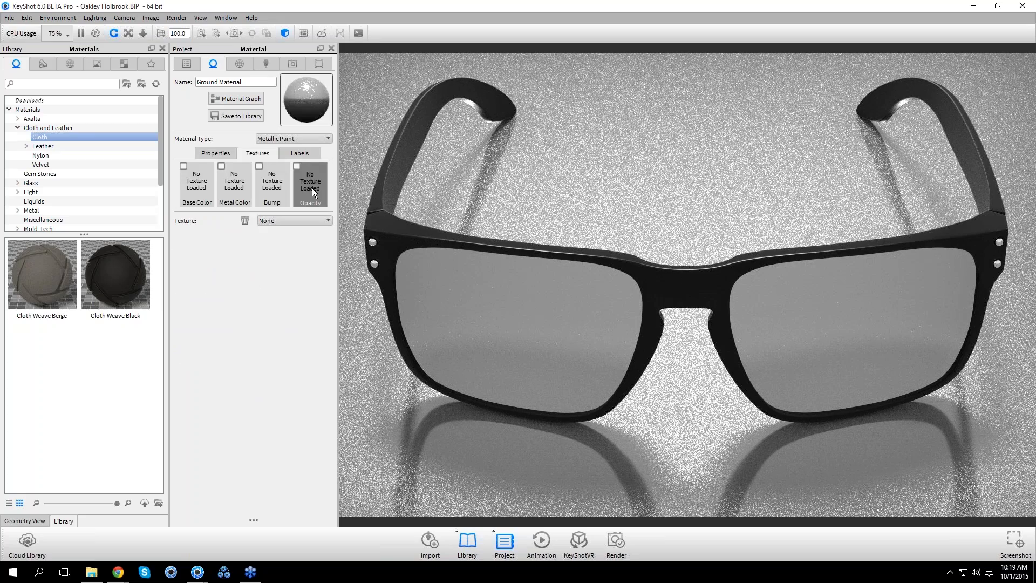
{"action": "left_click", "coordinate": [303, 221]}
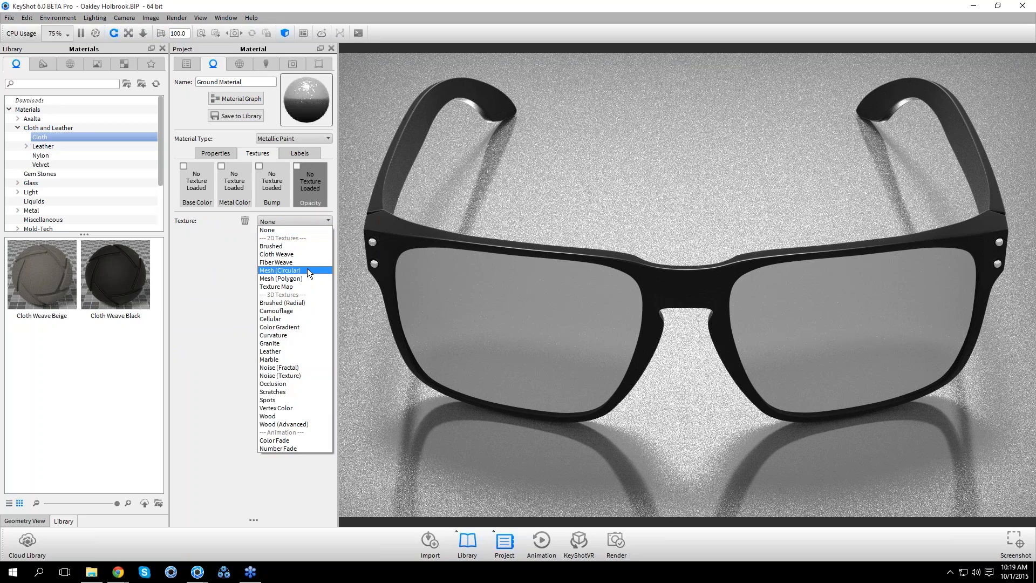
{"action": "left_click", "coordinate": [308, 270]}
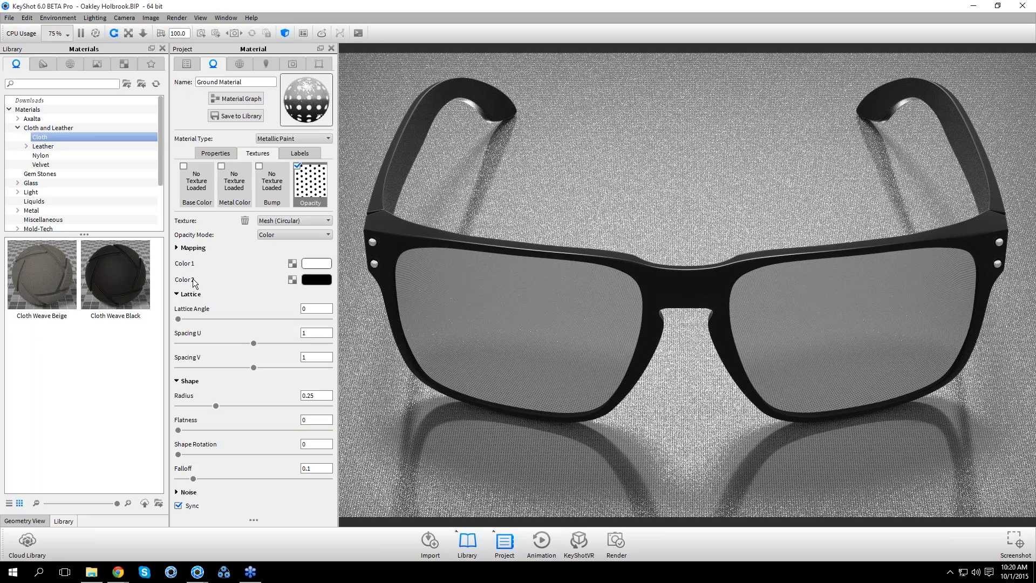
Set the mapping scale of the ground's circular mesh texture to 10
{"action": "left_click", "coordinate": [190, 293]}
{"action": "left_click", "coordinate": [194, 308]}
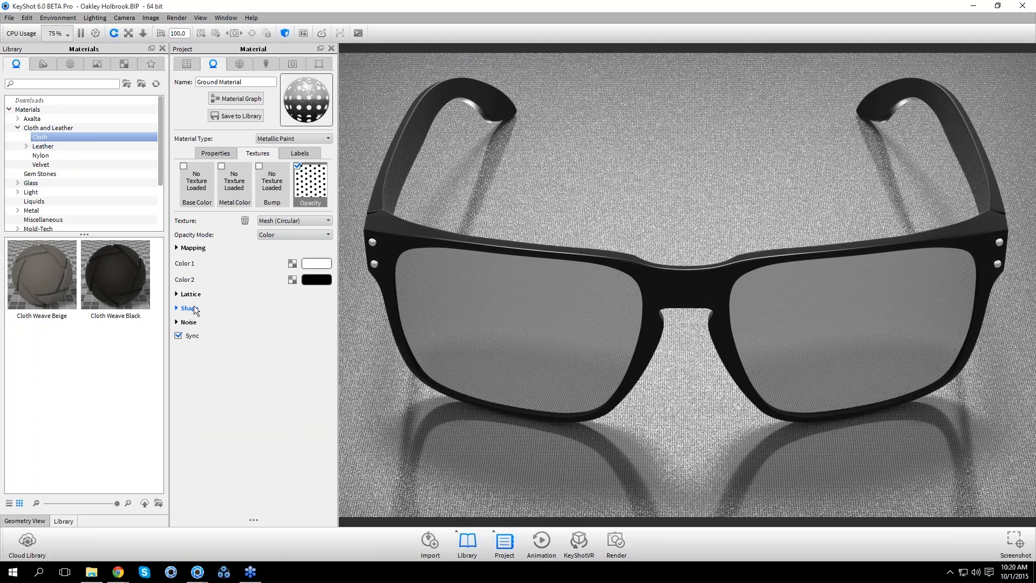
{"action": "left_click", "coordinate": [193, 248]}
{"action": "left_click_drag", "start_coordinate": [254, 306], "coordinate": [352, 312]}
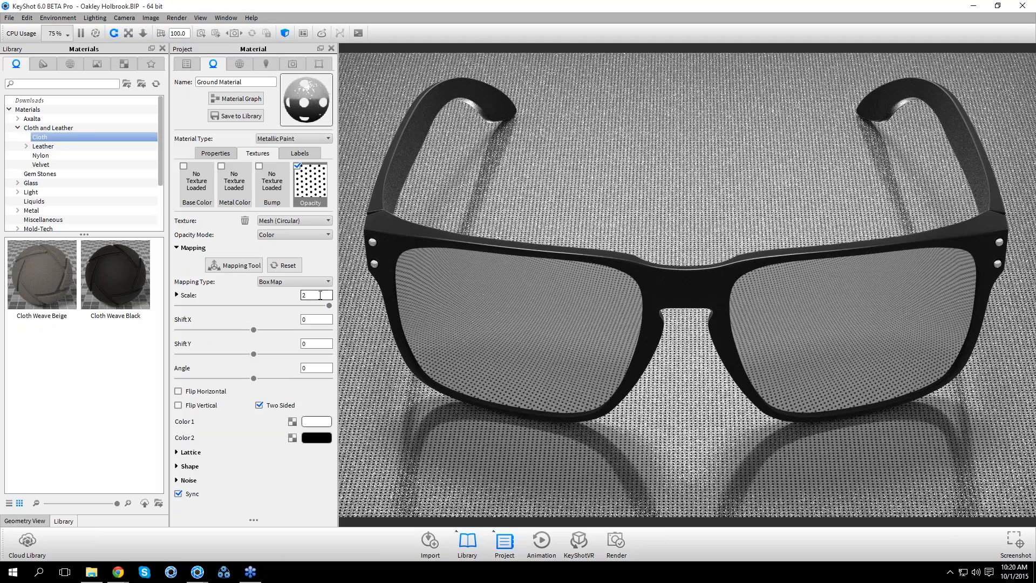
{"action": "double_click", "coordinate": [320, 296]}
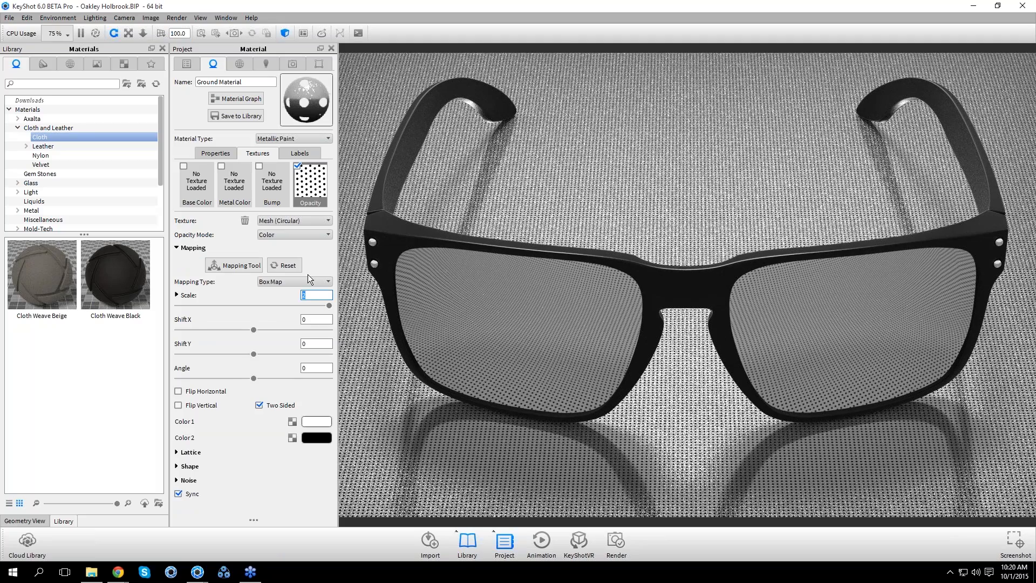
{"action": "left_click_drag", "start_coordinate": [327, 306], "coordinate": [344, 315]}
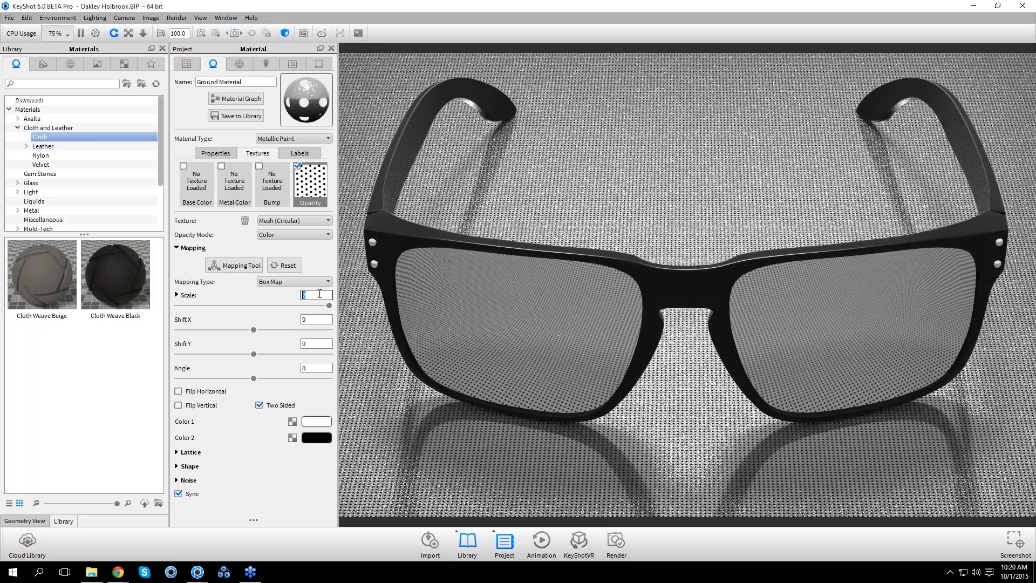
{"action": "type", "text": "10"}
{"action": "key", "text": "Return"}
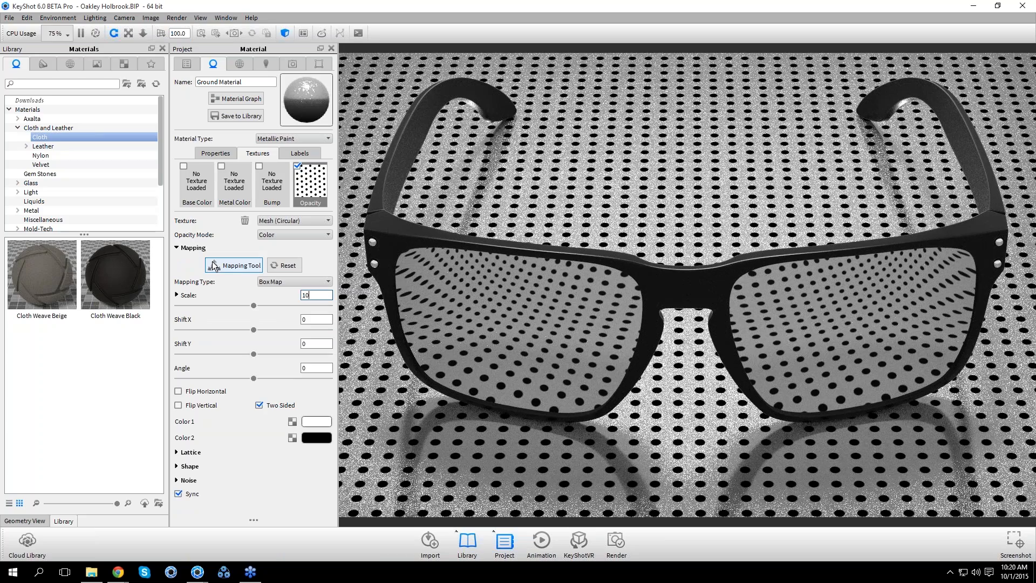
{"action": "left_click", "coordinate": [189, 249]}
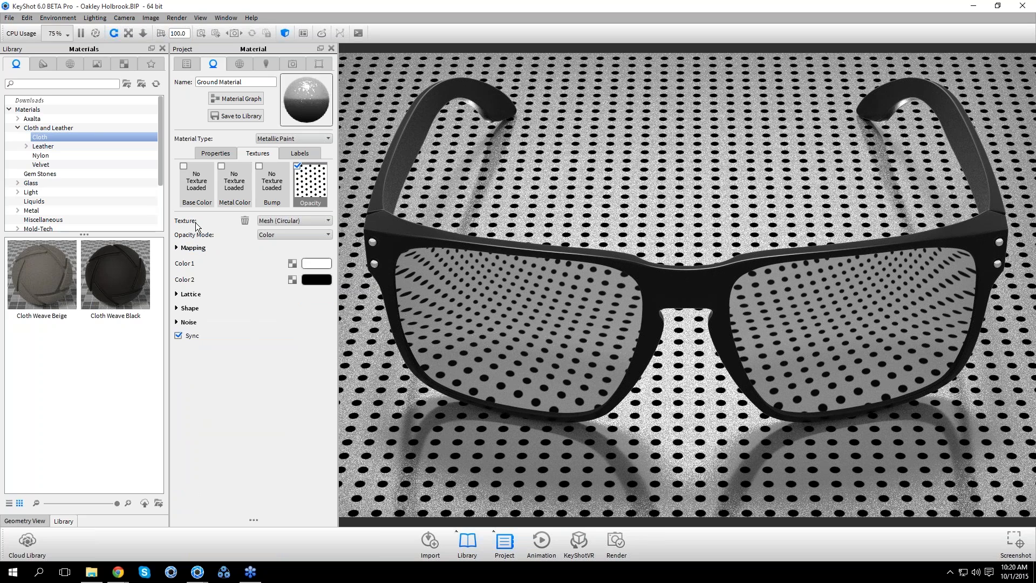
Switch the mesh texture's opacity mode to Inverse Color and return it to Color
{"action": "left_click", "coordinate": [280, 240]}
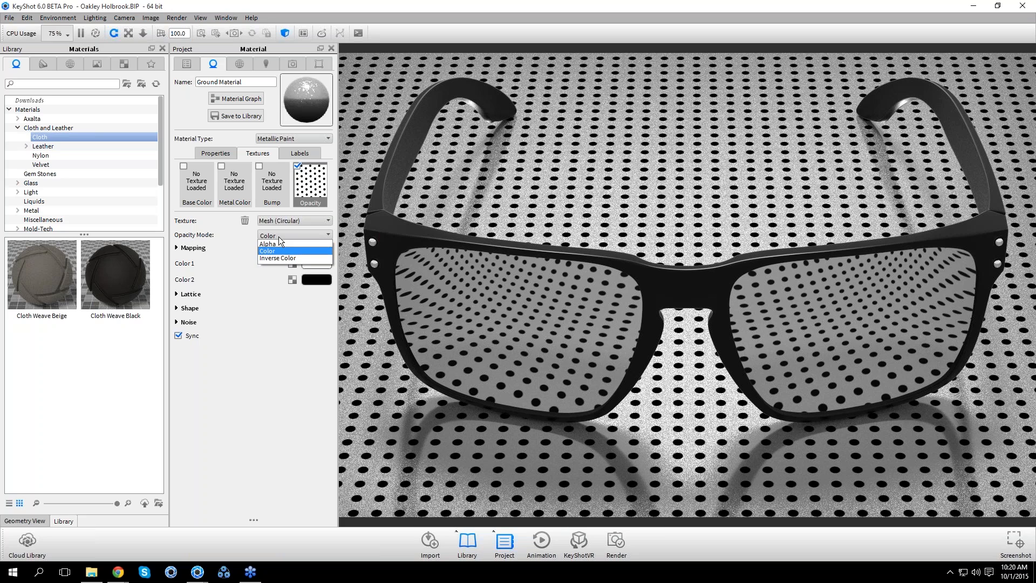
{"action": "left_click", "coordinate": [277, 258]}
{"action": "left_click", "coordinate": [280, 236]}
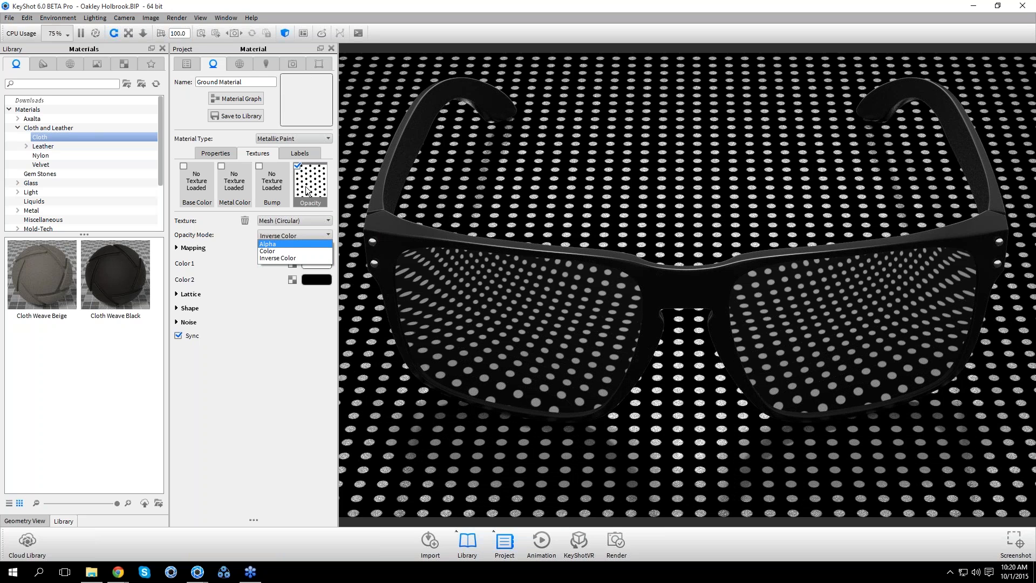
{"action": "left_click", "coordinate": [282, 251]}
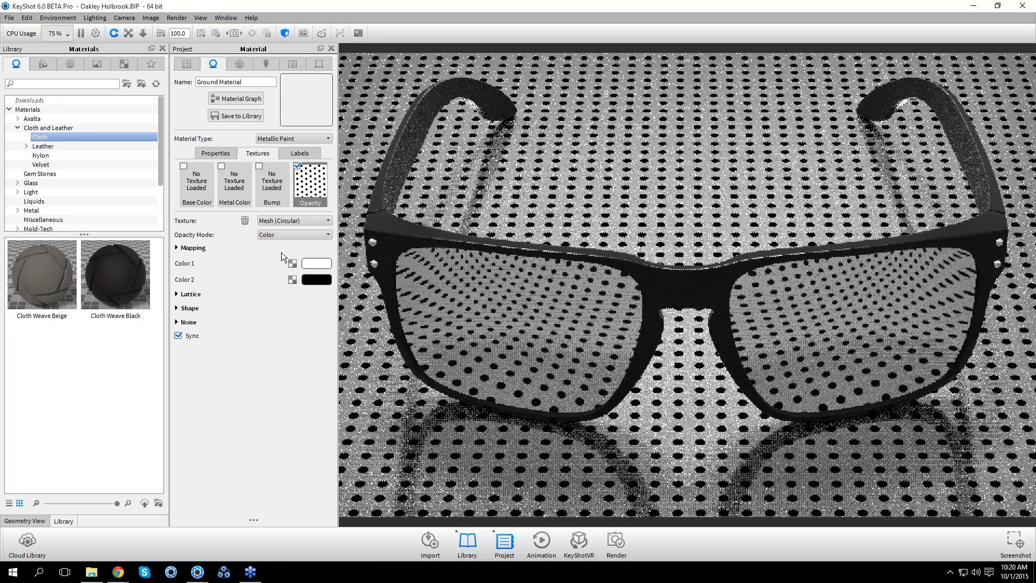
Try other shades for the mesh texture's two colors, then accept white for Color 1 and black for Color 2
{"action": "left_click", "coordinate": [191, 250]}
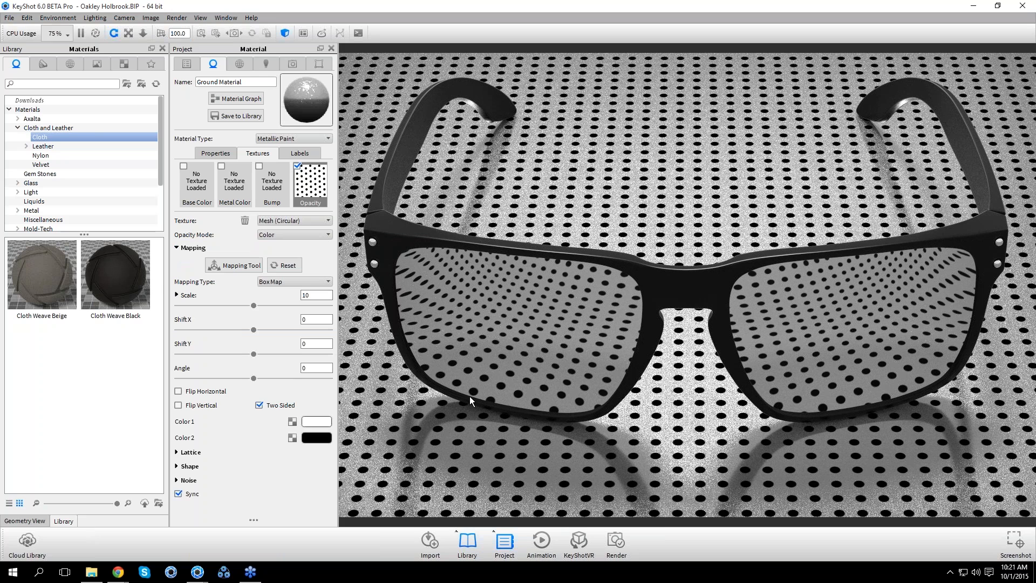
{"action": "left_click", "coordinate": [193, 247]}
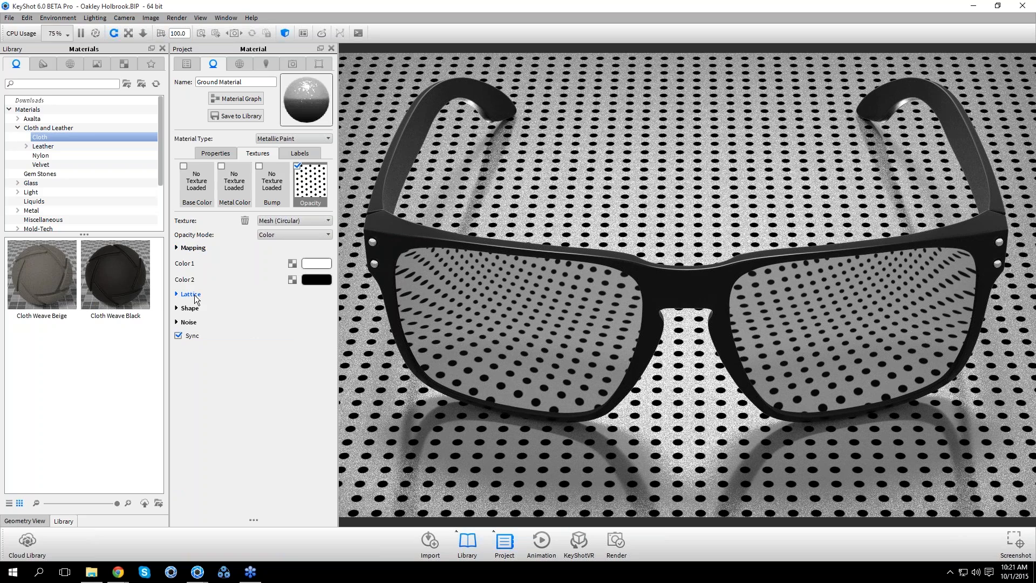
{"action": "left_click", "coordinate": [317, 263]}
{"action": "left_click", "coordinate": [227, 183]}
{"action": "mouse_move", "coordinate": [226, 181]}
{"action": "left_mouse_down"}
{"action": "mouse_move", "coordinate": [161, 251]}
{"action": "mouse_move", "coordinate": [148, 150]}
{"action": "left_mouse_up"}
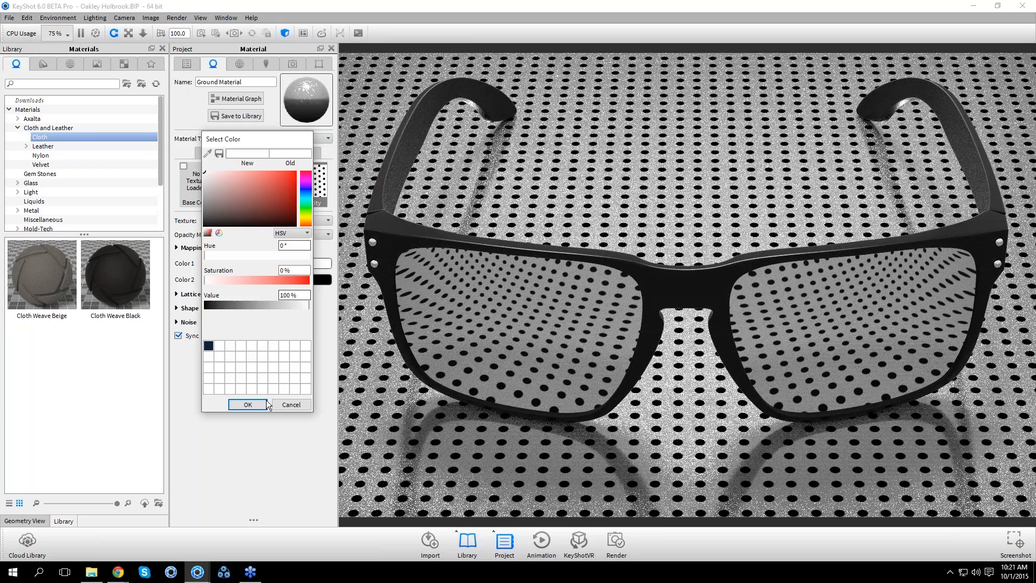
{"action": "left_click", "coordinate": [266, 405]}
{"action": "left_click", "coordinate": [322, 279]}
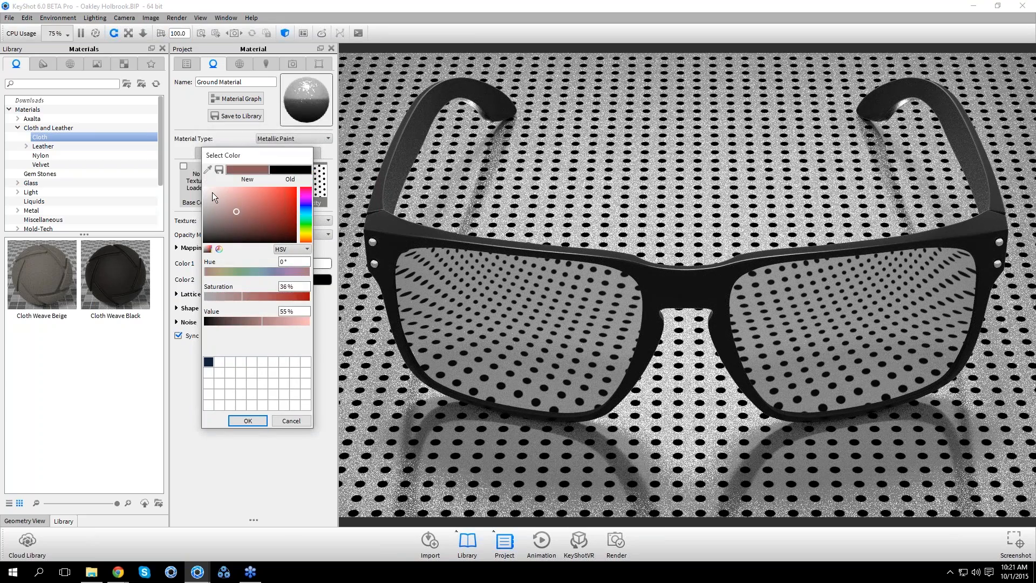
{"action": "left_click_drag", "start_coordinate": [212, 192], "coordinate": [150, 192]}
{"action": "left_click_drag", "start_coordinate": [150, 192], "coordinate": [156, 259]}
{"action": "left_click", "coordinate": [236, 419]}
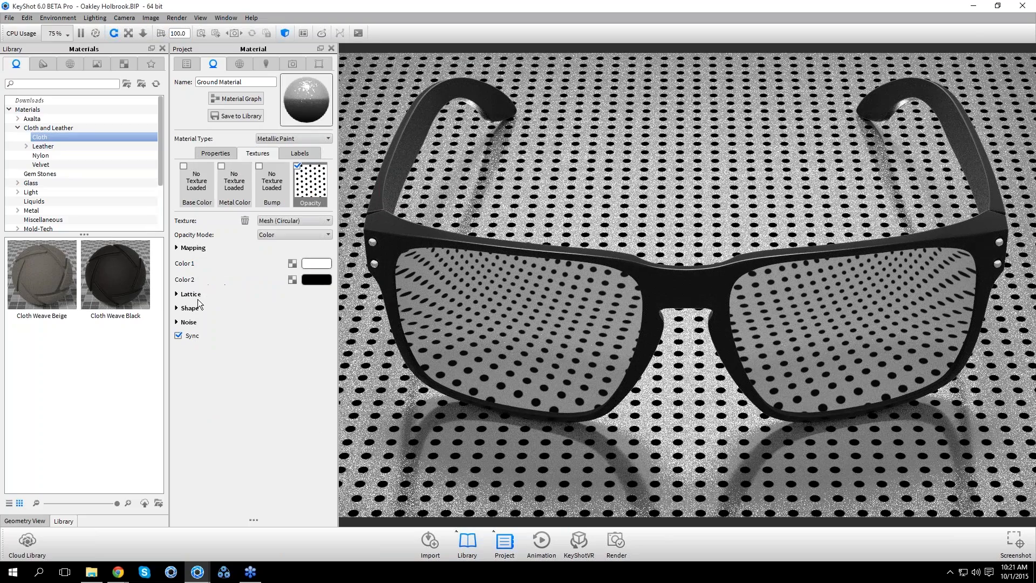
Set the lattice angle of the ground's circular mesh opacity texture to 45
{"action": "left_click", "coordinate": [203, 295]}
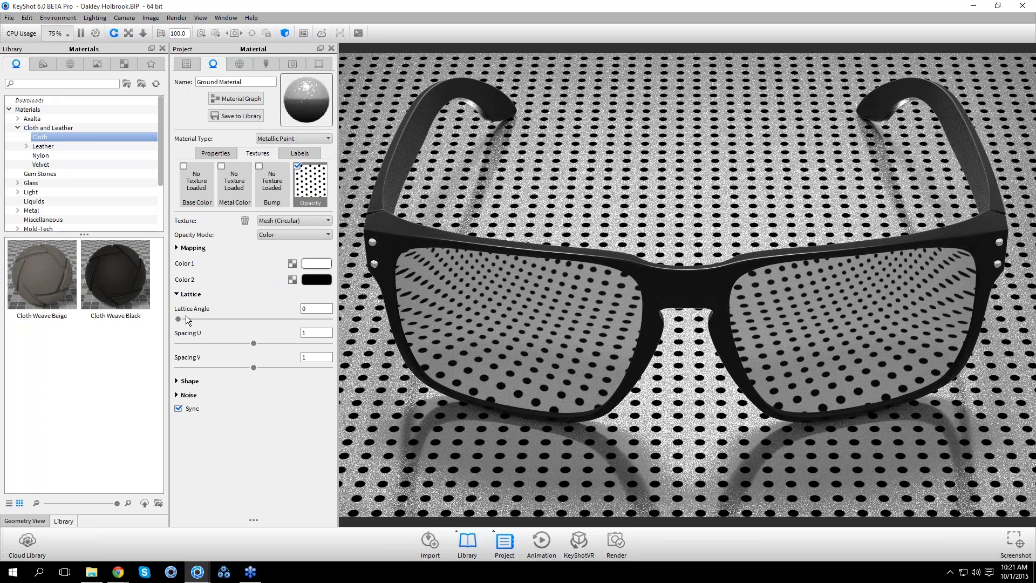
{"action": "left_click_drag", "start_coordinate": [186, 318], "coordinate": [216, 318]}
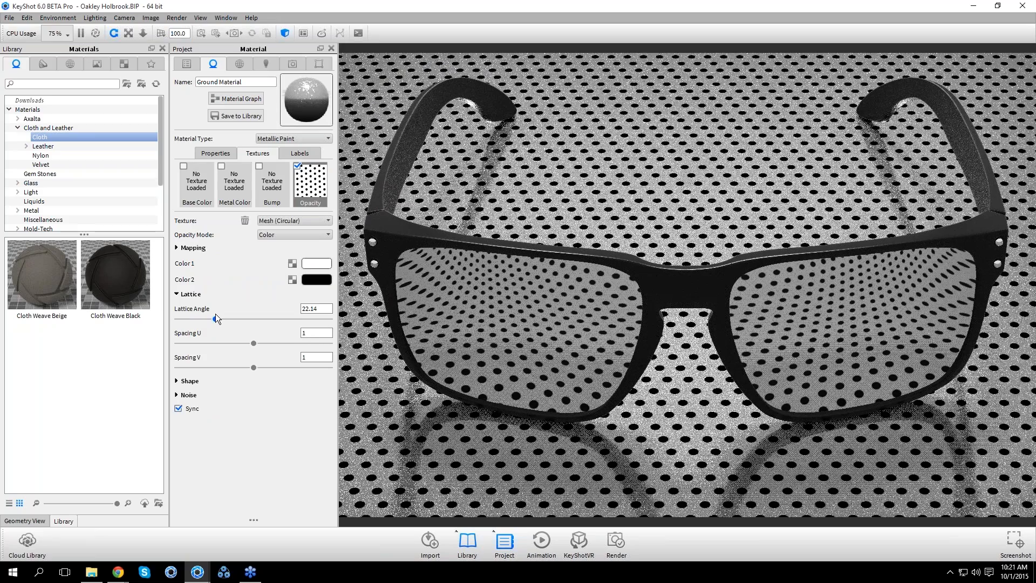
{"action": "double_click", "coordinate": [311, 308]}
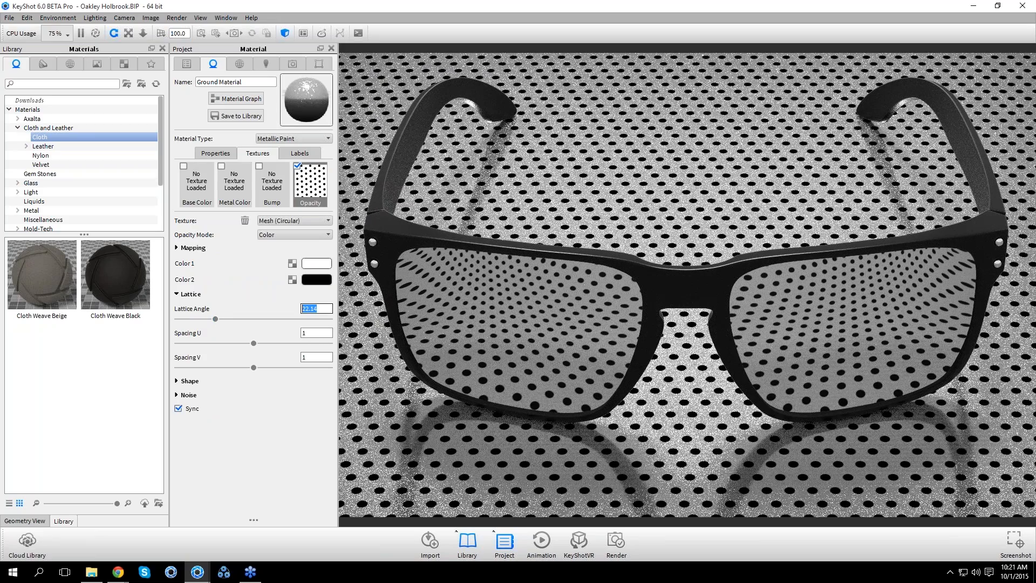
{"action": "type", "text": "45"}
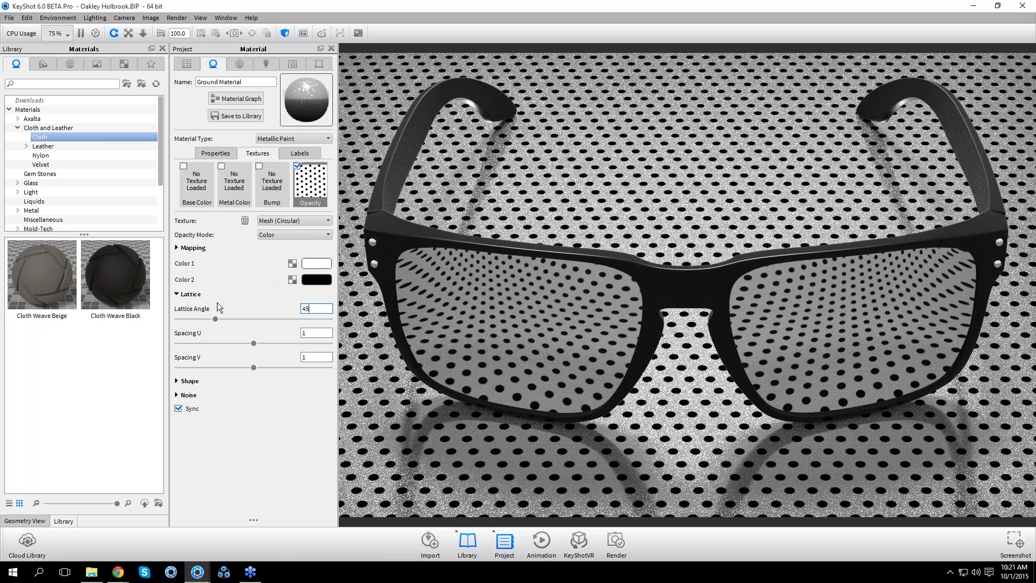
{"action": "key", "text": "Return"}
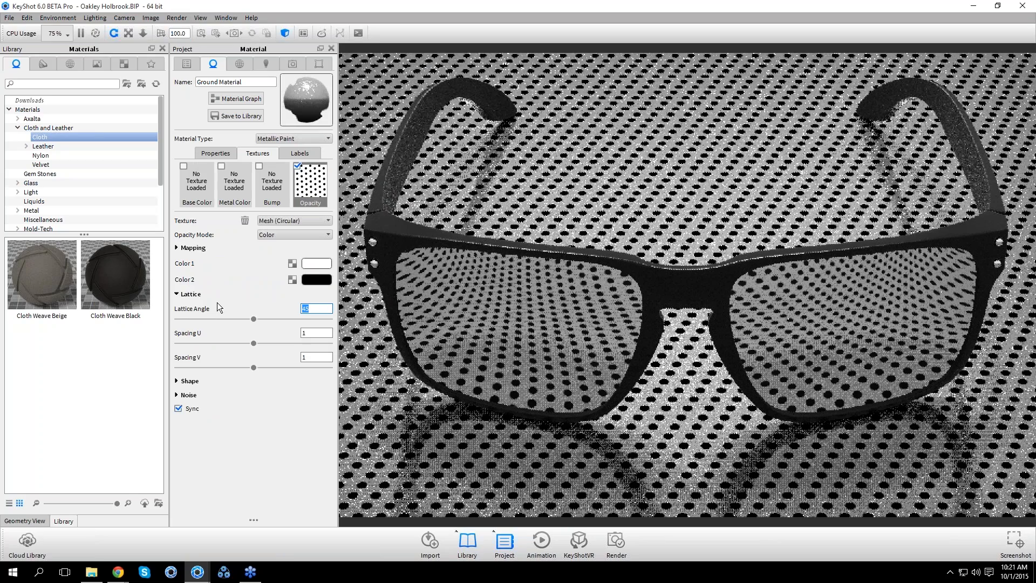
{"action": "left_click", "coordinate": [235, 343]}
{"action": "key", "text": "ctrl+z"}
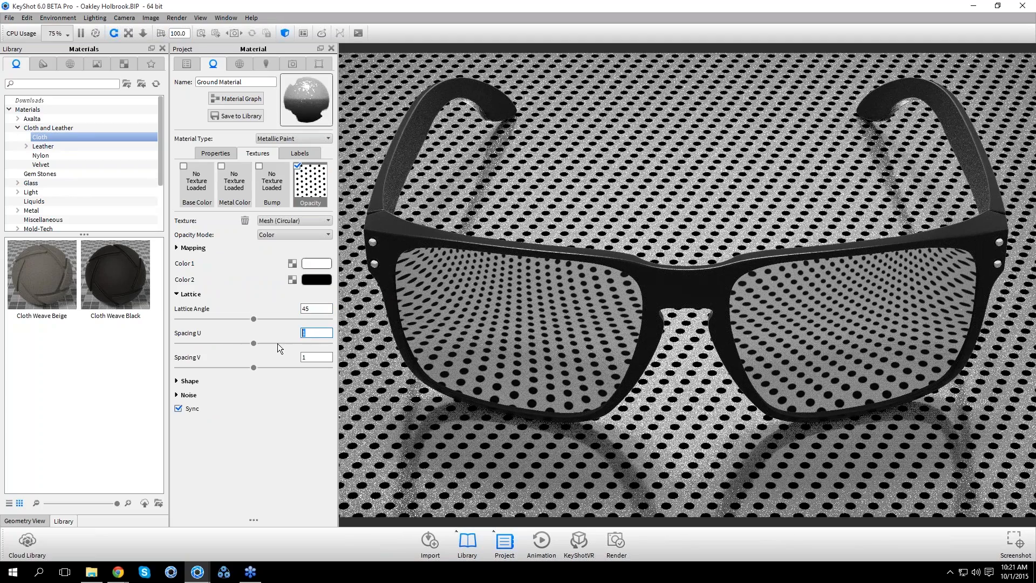
Increase the shape radius of the circular mesh opacity texture to 0.35
{"action": "left_click", "coordinate": [191, 294]}
{"action": "left_click", "coordinate": [190, 309]}
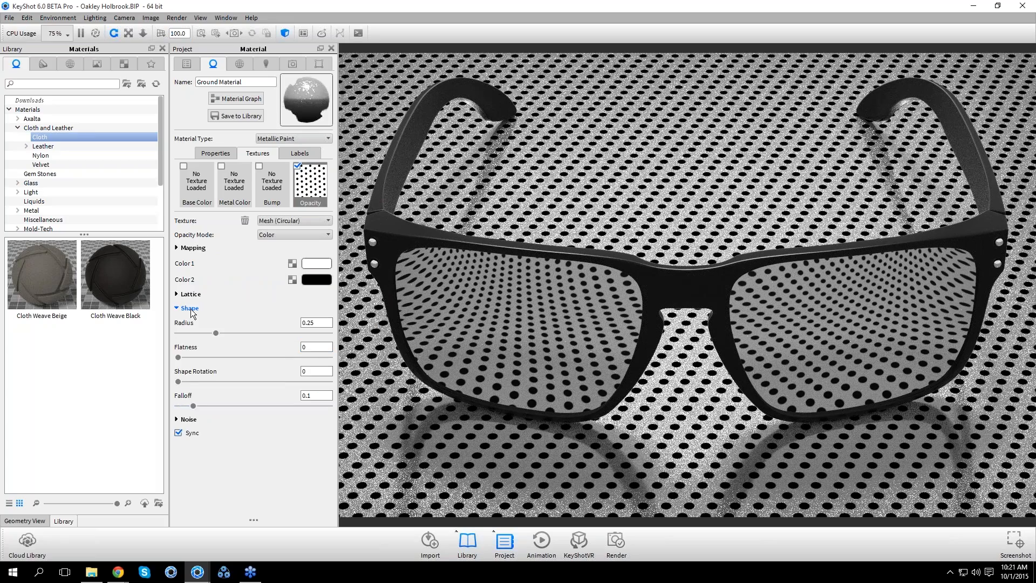
{"action": "left_click_drag", "start_coordinate": [216, 333], "coordinate": [231, 332]}
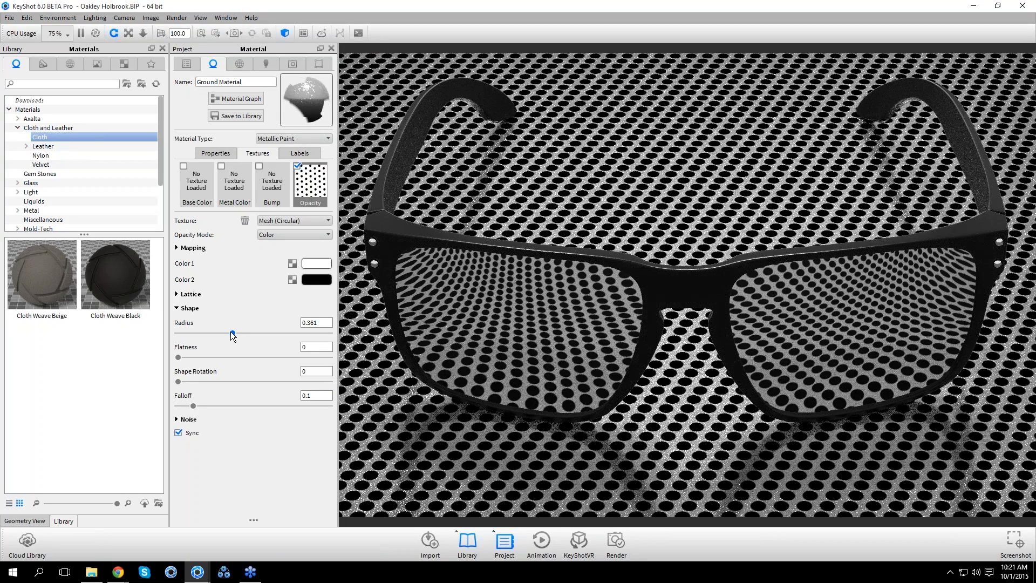
{"action": "left_click_drag", "start_coordinate": [231, 332], "coordinate": [229, 333]}
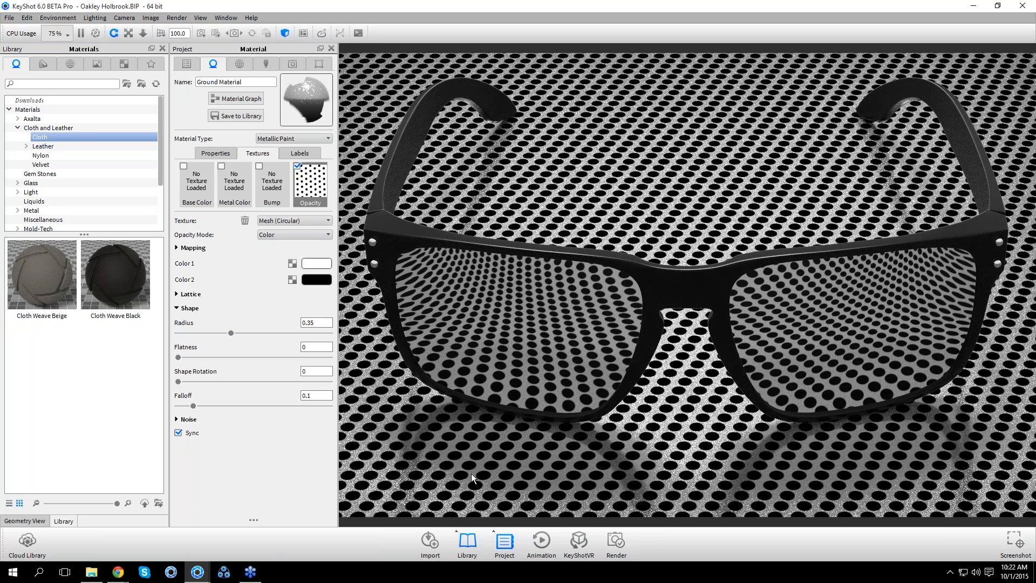
Try 0.5 for the mesh lattice's Spacing U, then set it to 0.75
{"action": "left_click", "coordinate": [191, 294]}
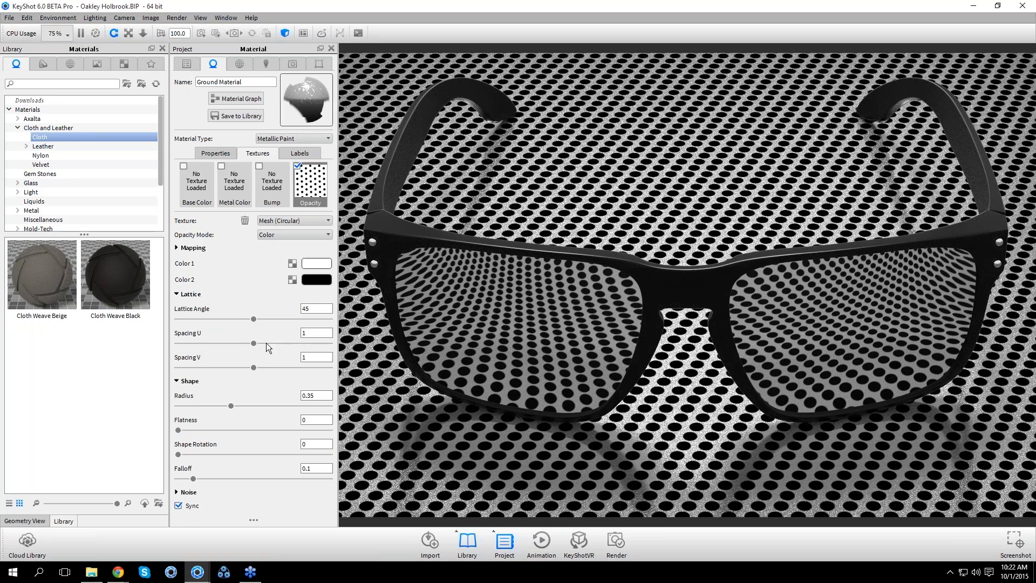
{"action": "left_click_drag", "start_coordinate": [254, 343], "coordinate": [237, 344]}
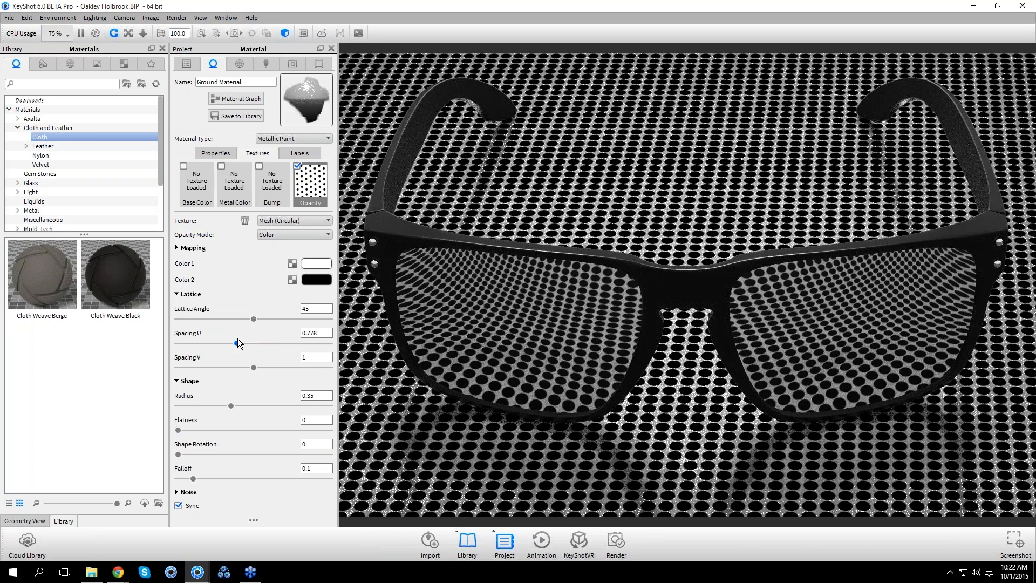
{"action": "double_click", "coordinate": [313, 333]}
{"action": "type", "text": ".5"}
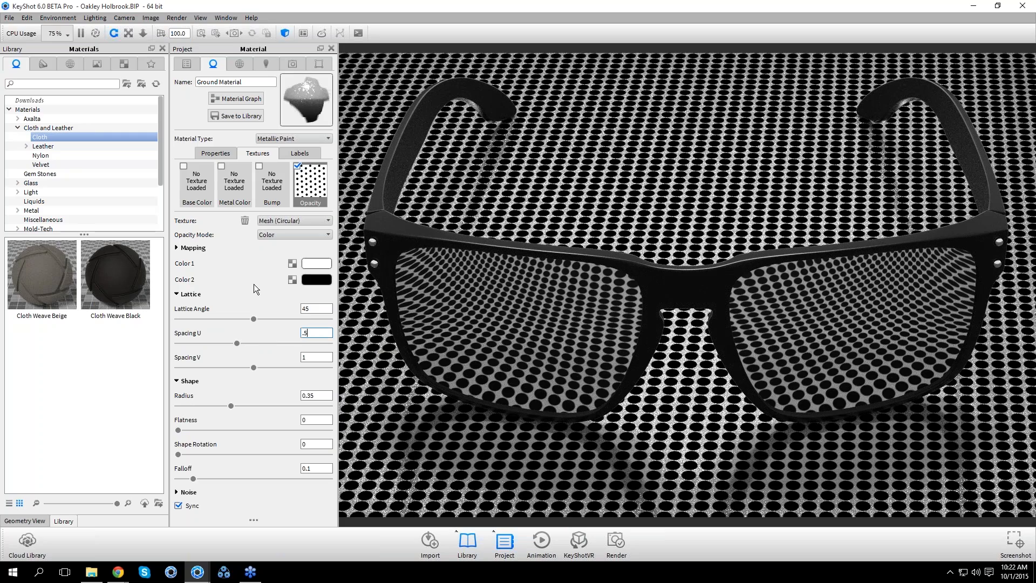
{"action": "key", "text": "Return"}
{"action": "type", "text": "."}
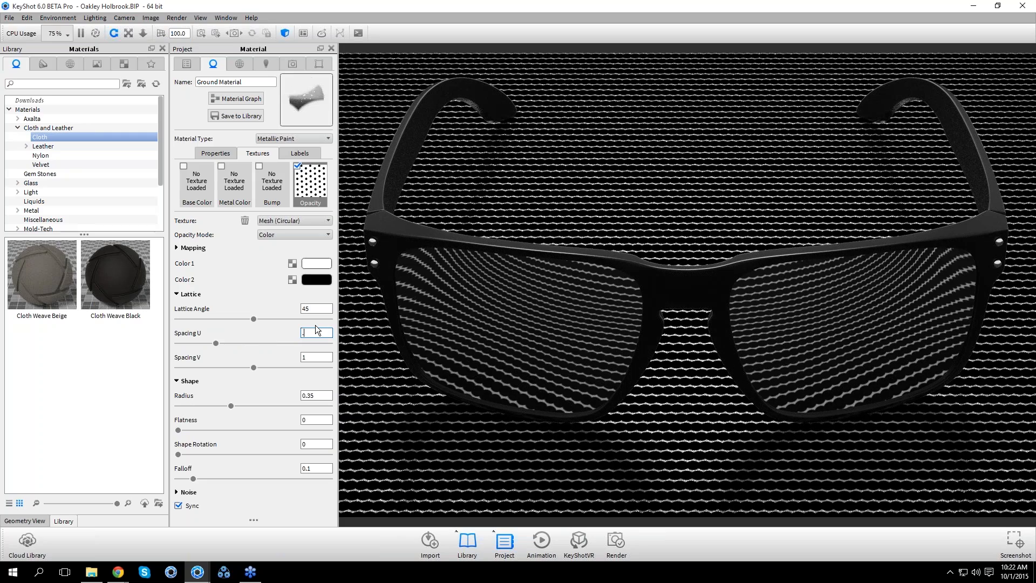
{"action": "type", "text": "75"}
{"action": "key", "text": "Return"}
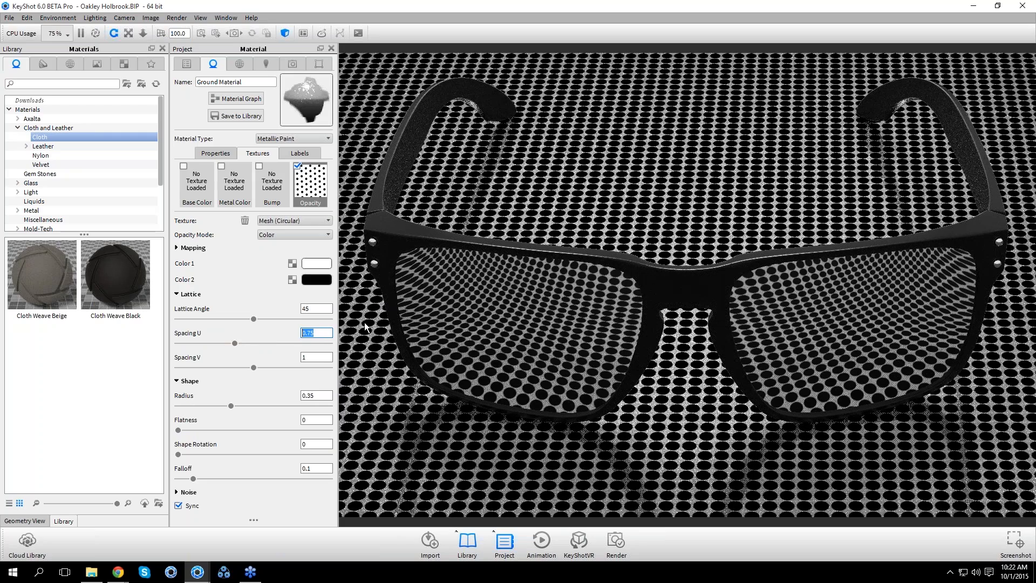
Lower the mesh texture's lattice angle to about 33 and collapse the Lattice and Shape settings
{"action": "left_click_drag", "start_coordinate": [254, 319], "coordinate": [232, 315]}
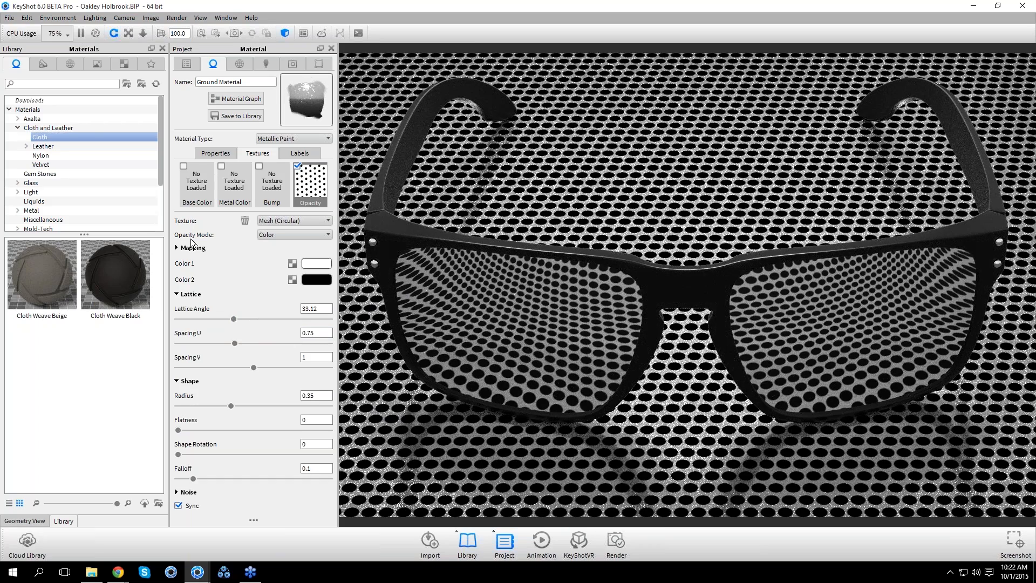
{"action": "left_click", "coordinate": [251, 294]}
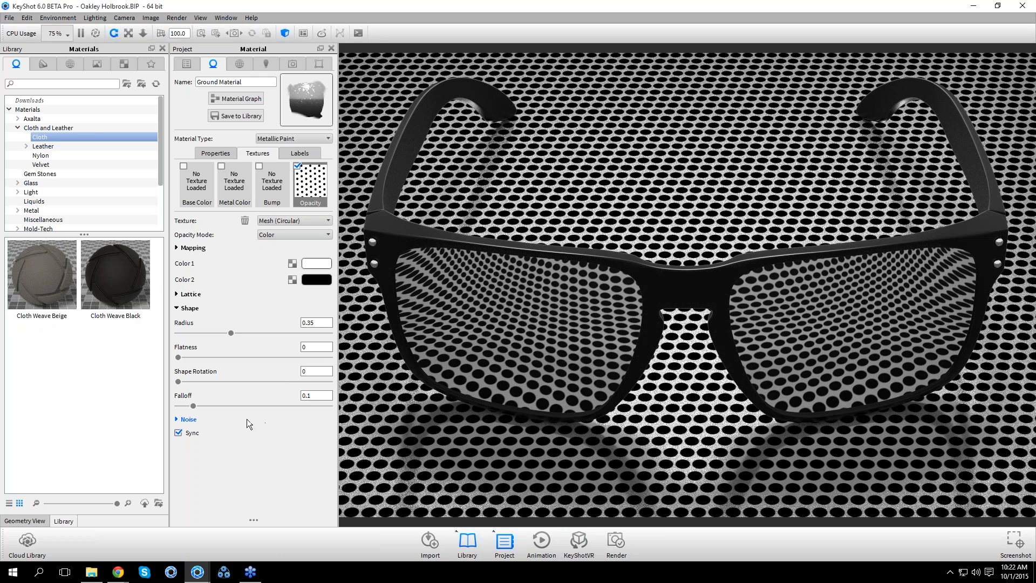
{"action": "left_click", "coordinate": [189, 308]}
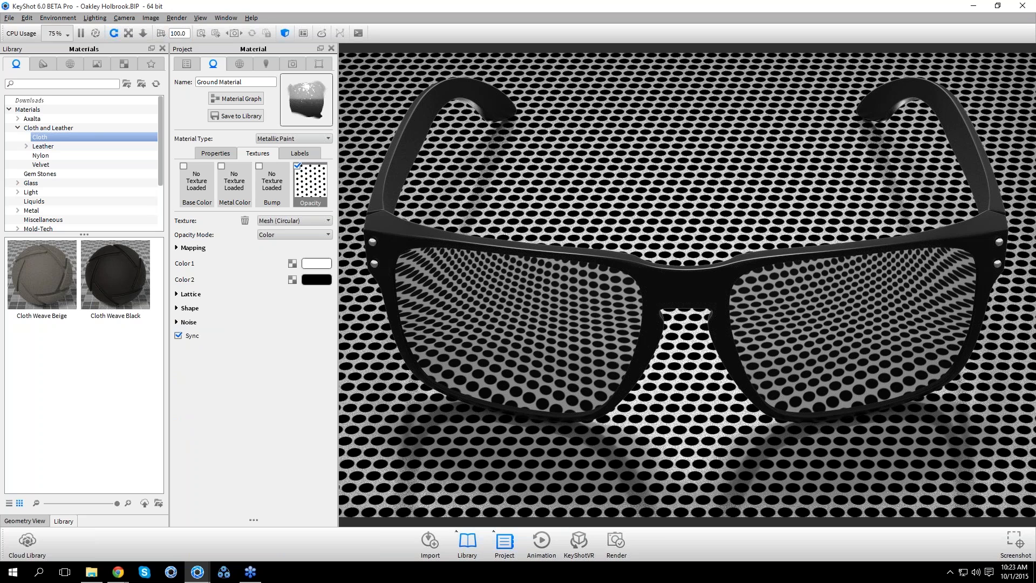
Copy the circular mesh texture from opacity to bump and inspect the ground's perforations up close
{"action": "left_click_drag", "start_coordinate": [310, 182], "coordinate": [273, 184]}
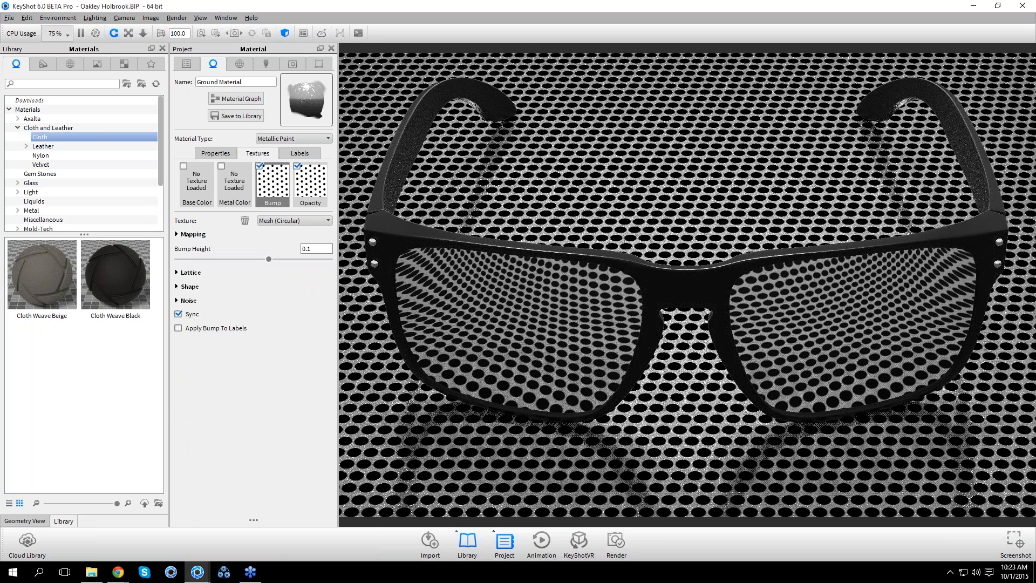
{"action": "scroll", "coordinate": [598, 228], "scroll_direction": "up", "scroll_amount": 10}
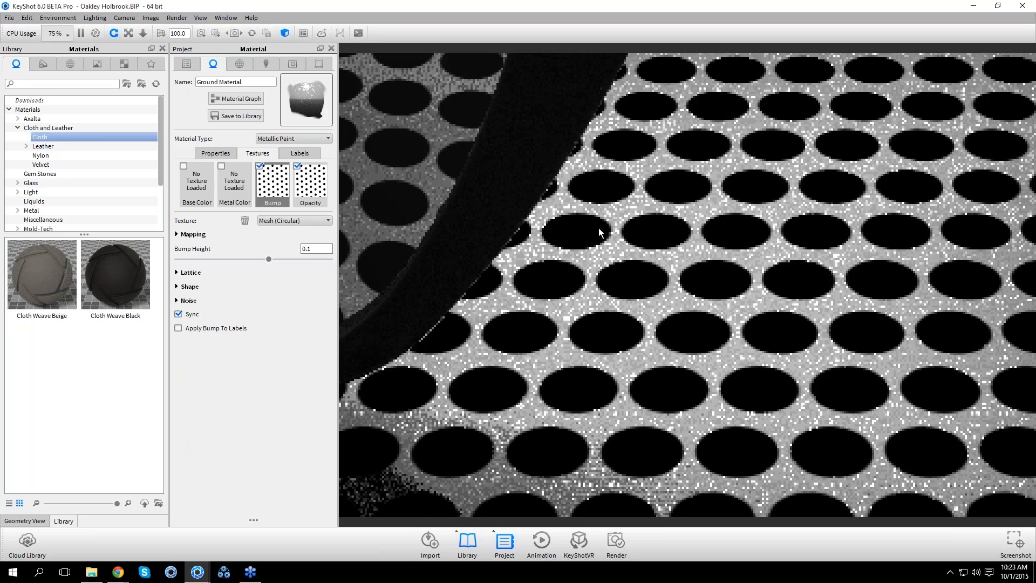
{"action": "scroll", "coordinate": [620, 241], "scroll_direction": "up", "scroll_amount": 5}
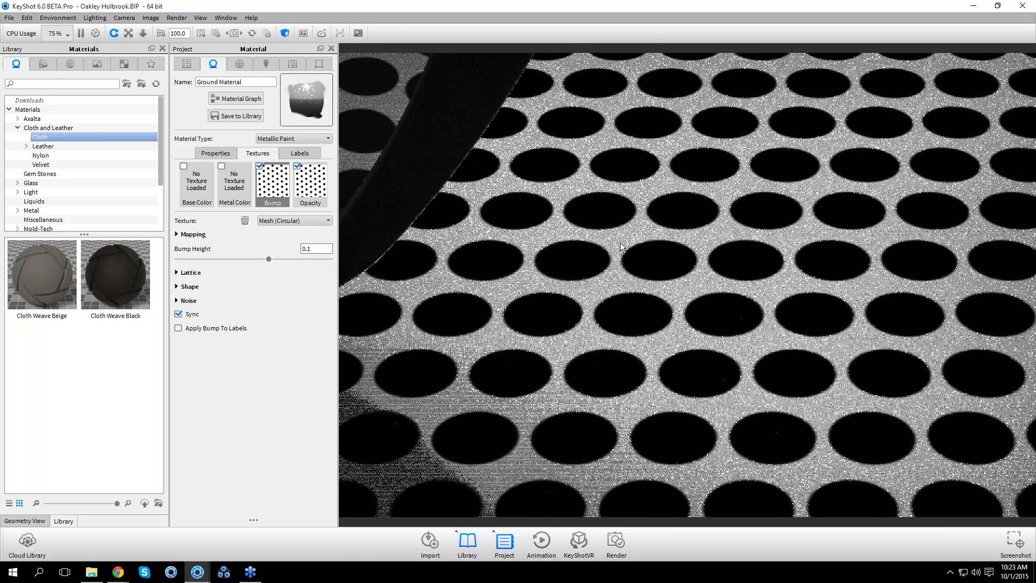
{"action": "scroll", "coordinate": [585, 403], "scroll_direction": "up", "scroll_amount": 5}
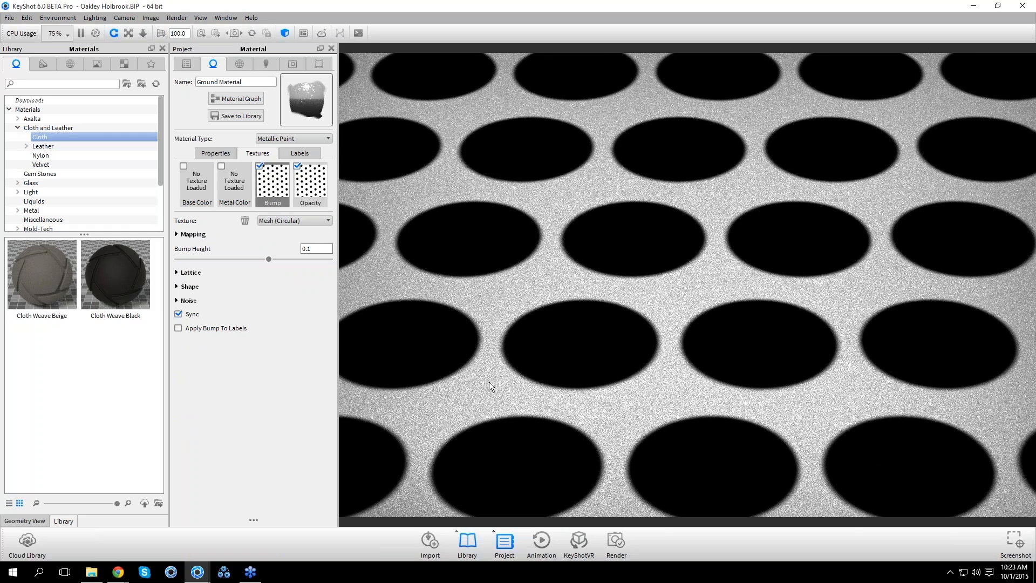
Set the falloff of the circular mesh opacity texture to 0
{"action": "left_click", "coordinate": [307, 194]}
{"action": "left_click", "coordinate": [190, 308]}
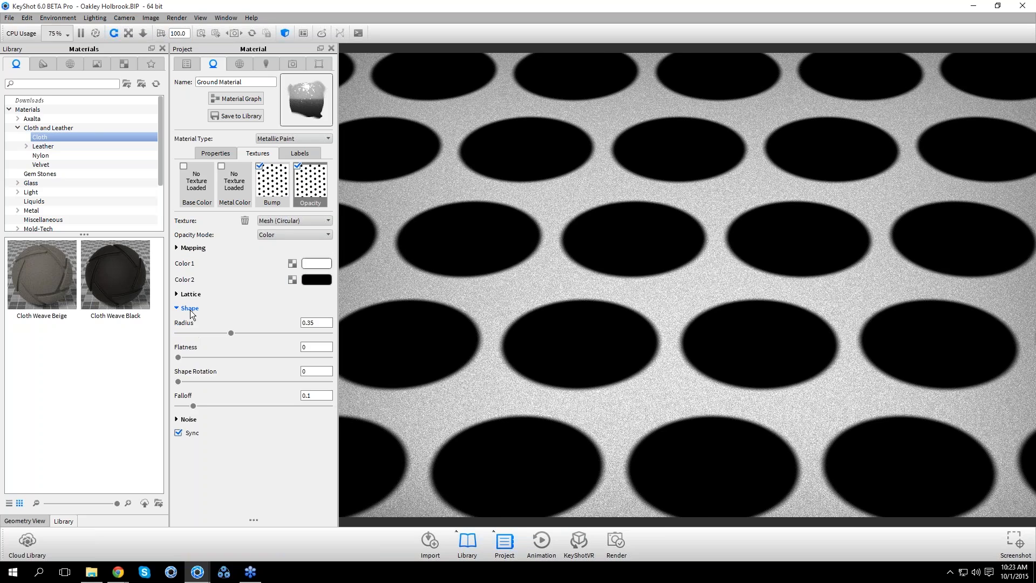
{"action": "left_click_drag", "start_coordinate": [195, 407], "coordinate": [170, 408]}
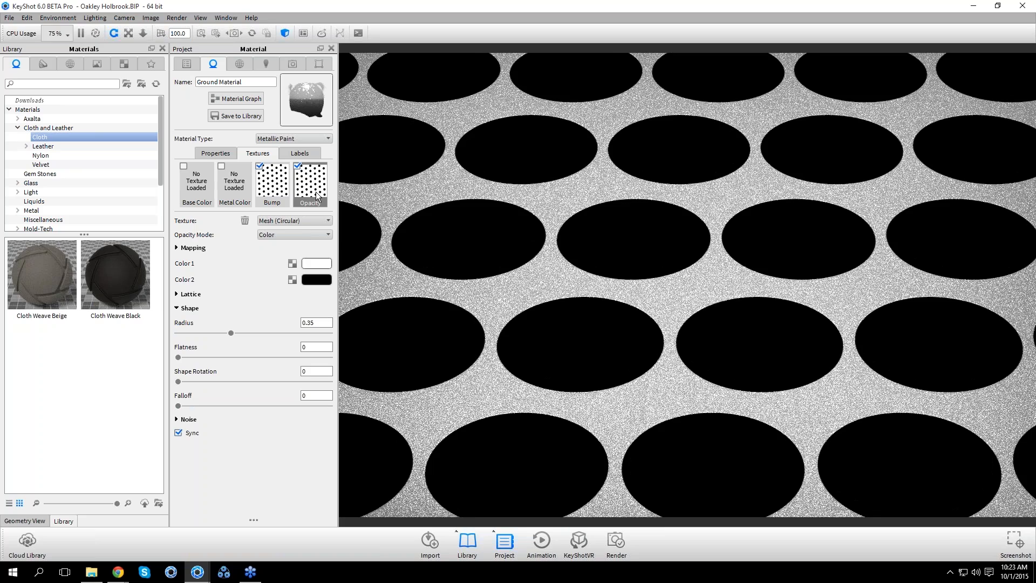
Turn off Sync for the bump's circular mesh texture and set its shape radius to 0.4
{"action": "left_click", "coordinate": [281, 195]}
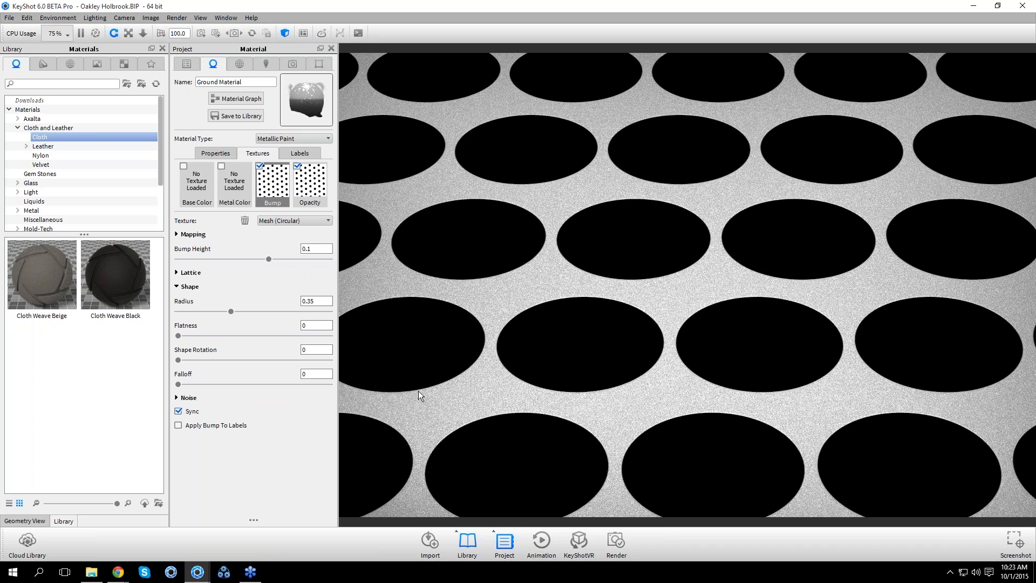
{"action": "left_click", "coordinate": [188, 413]}
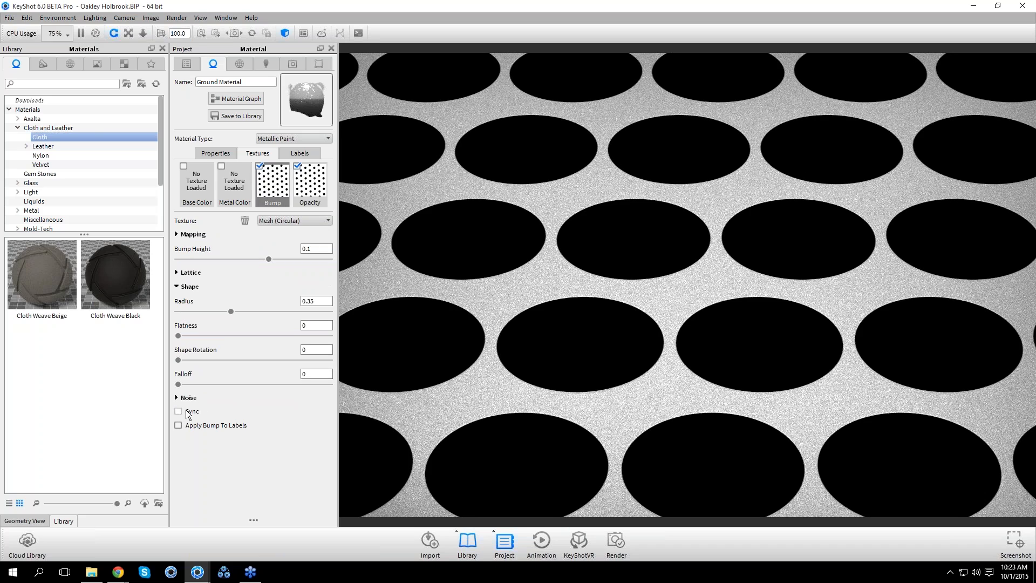
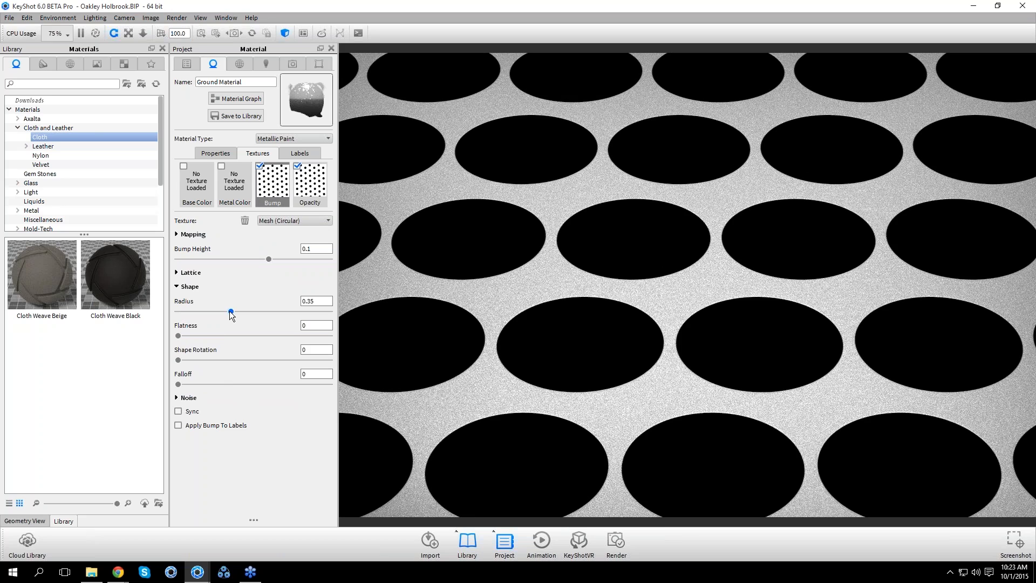
{"action": "left_click_drag", "start_coordinate": [229, 311], "coordinate": [237, 309]}
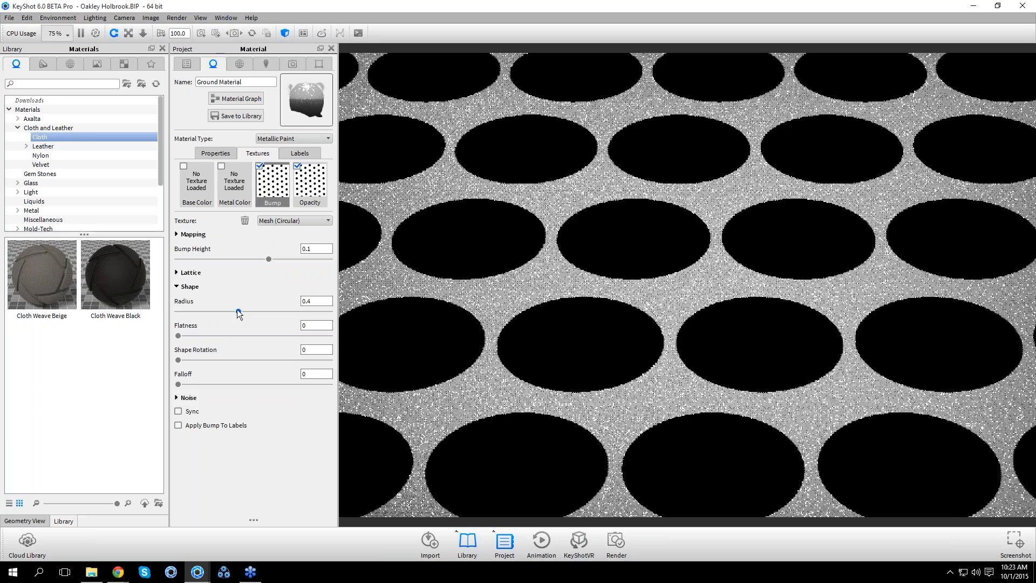
Raise the bump mesh texture's falloff to about 0.77 and its radius to about 0.86
{"action": "scroll", "coordinate": [594, 470], "scroll_direction": "up", "scroll_amount": 5}
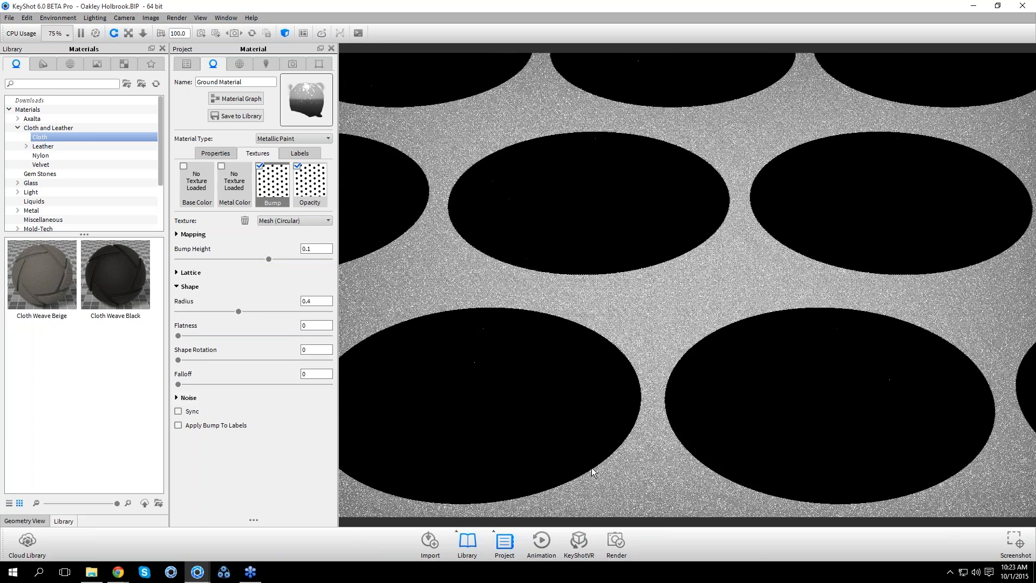
{"action": "middle_click_drag", "start_coordinate": [592, 468], "coordinate": [734, 214]}
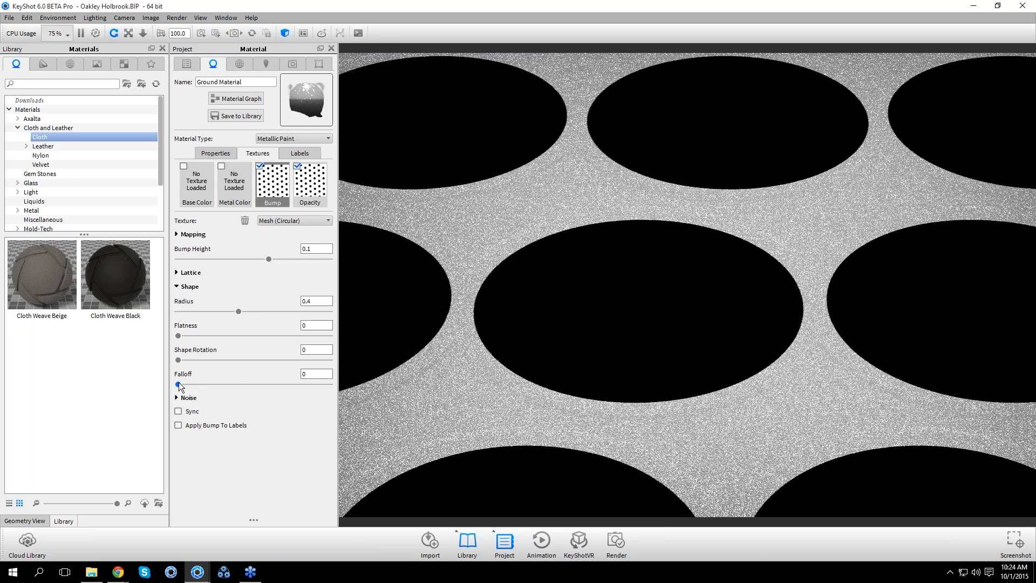
{"action": "left_click_drag", "start_coordinate": [178, 385], "coordinate": [296, 384]}
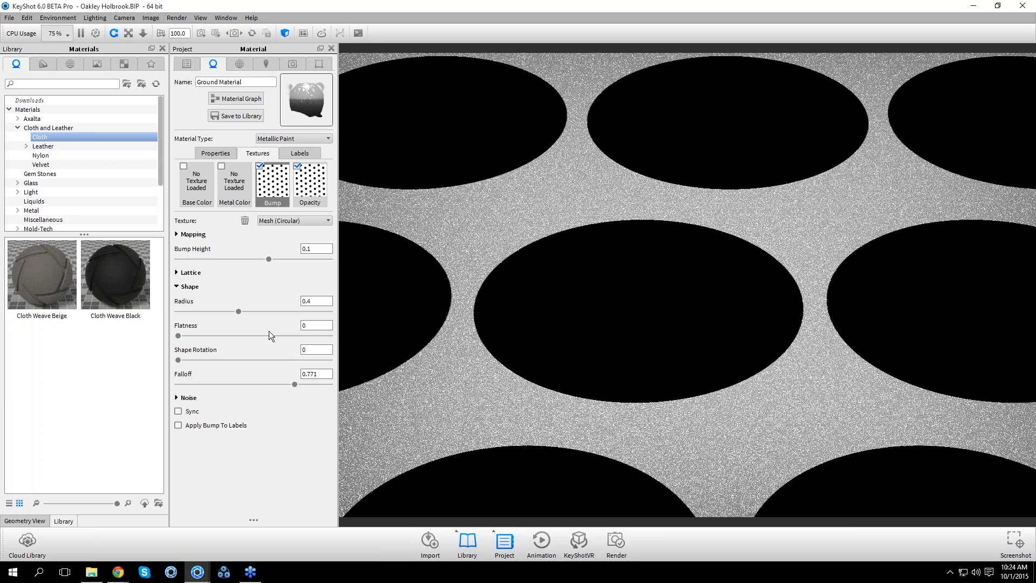
{"action": "left_click_drag", "start_coordinate": [239, 311], "coordinate": [309, 309]}
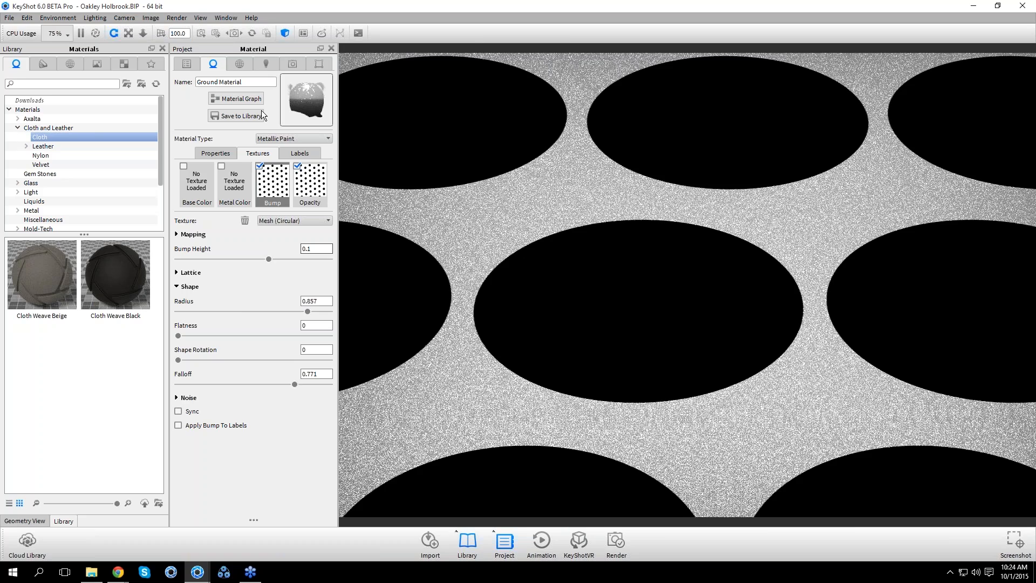
Open the ground material's graph and preview the color of the circular mesh node feeding the bump across the ground
{"action": "left_click", "coordinate": [254, 102]}
{"action": "left_click_drag", "start_coordinate": [426, 119], "coordinate": [209, 158]}
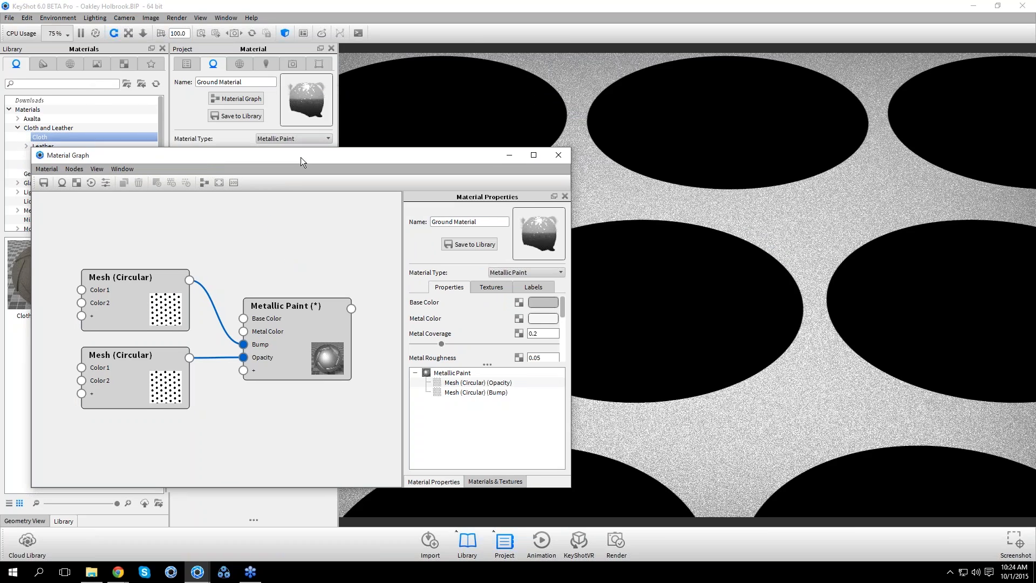
{"action": "left_click_drag", "start_coordinate": [300, 158], "coordinate": [294, 155]}
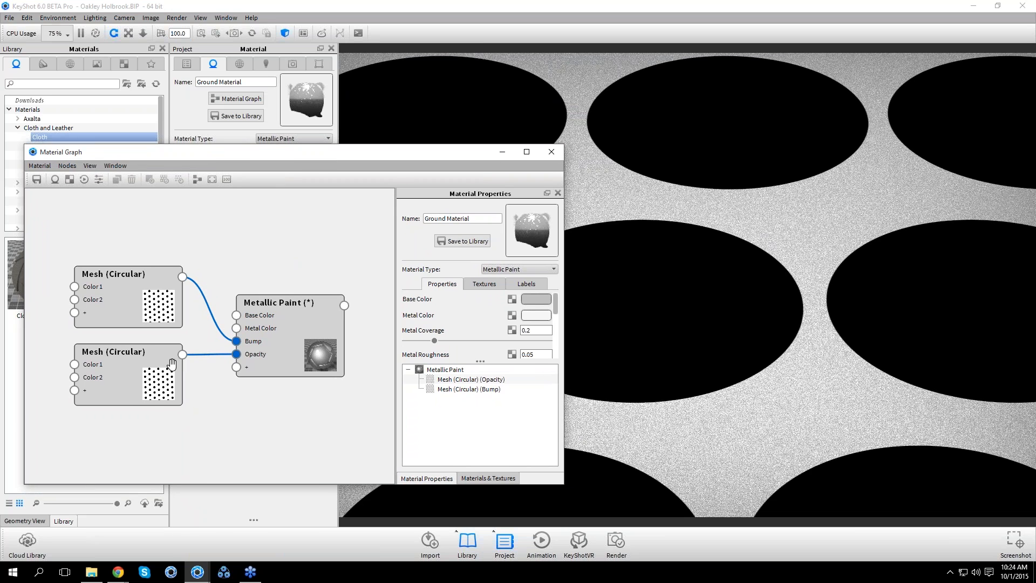
{"action": "left_click", "coordinate": [149, 291]}
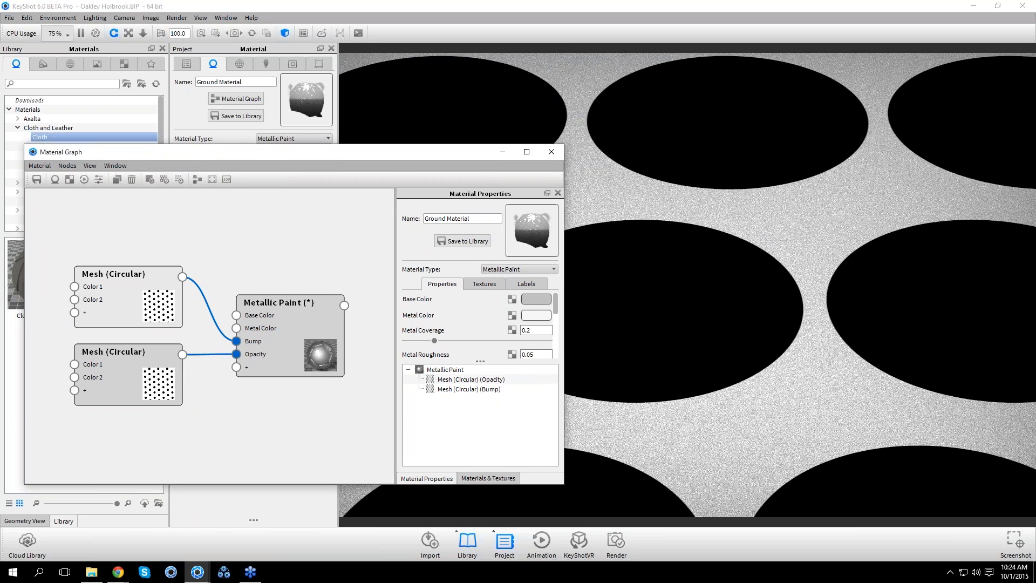
{"action": "left_click_drag", "start_coordinate": [148, 291], "coordinate": [148, 281]}
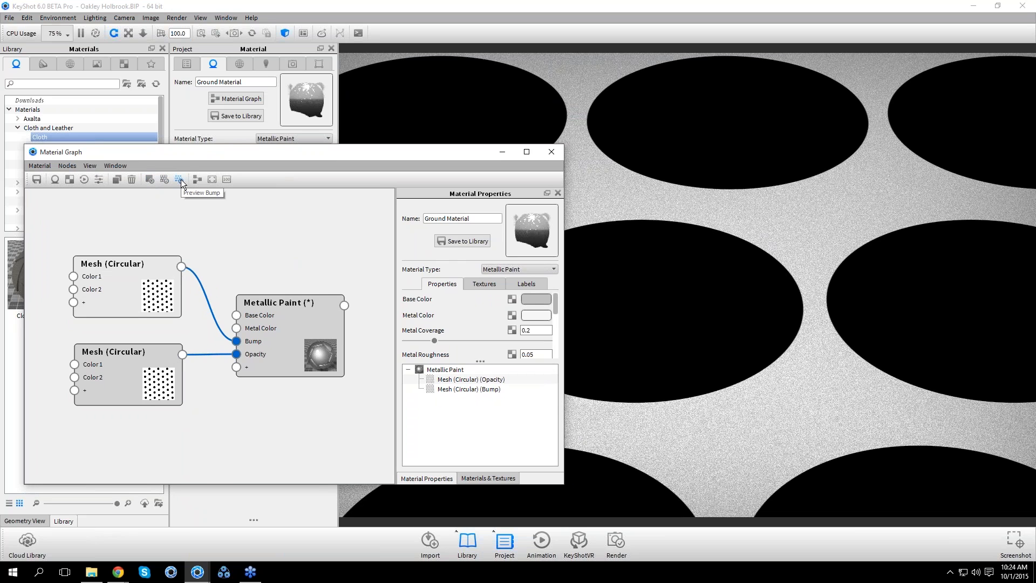
{"action": "left_click", "coordinate": [151, 182]}
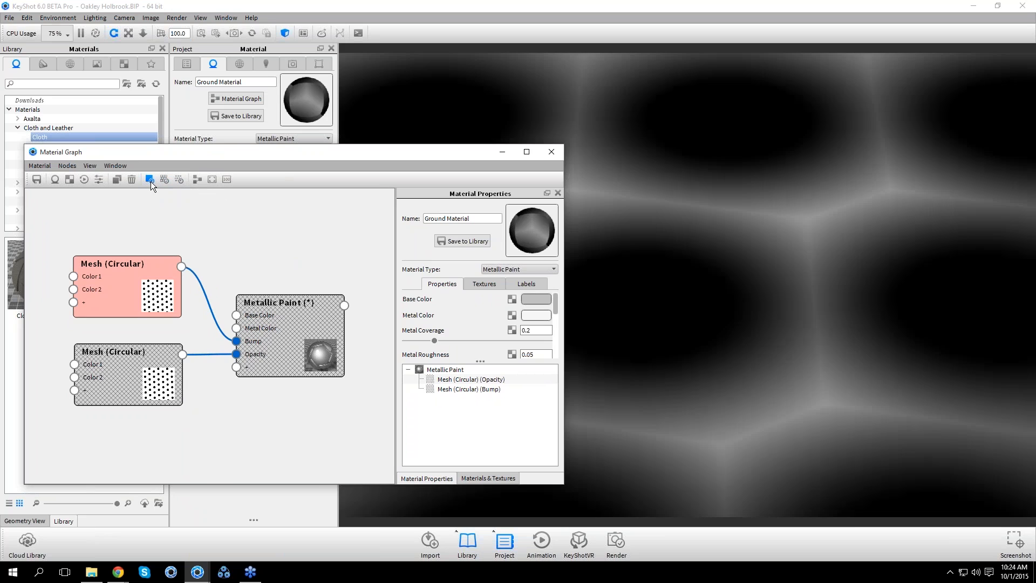
{"action": "left_click_drag", "start_coordinate": [365, 157], "coordinate": [0, 251]}
{"action": "scroll", "coordinate": [781, 363], "scroll_direction": "down", "scroll_amount": 6}
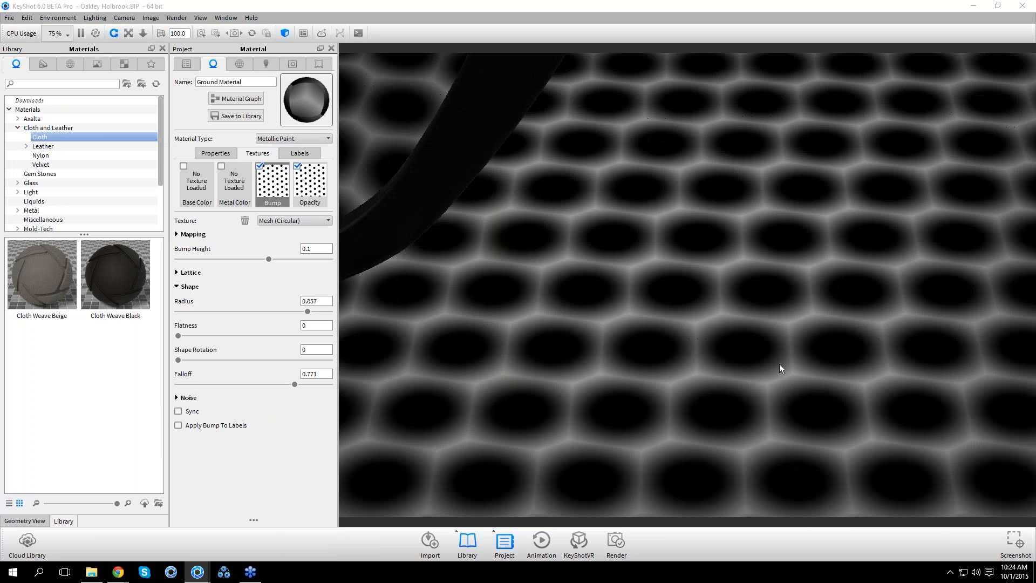
{"action": "scroll", "coordinate": [779, 364], "scroll_direction": "down", "scroll_amount": 5}
{"action": "scroll", "coordinate": [779, 364], "scroll_direction": "up", "scroll_amount": 10}
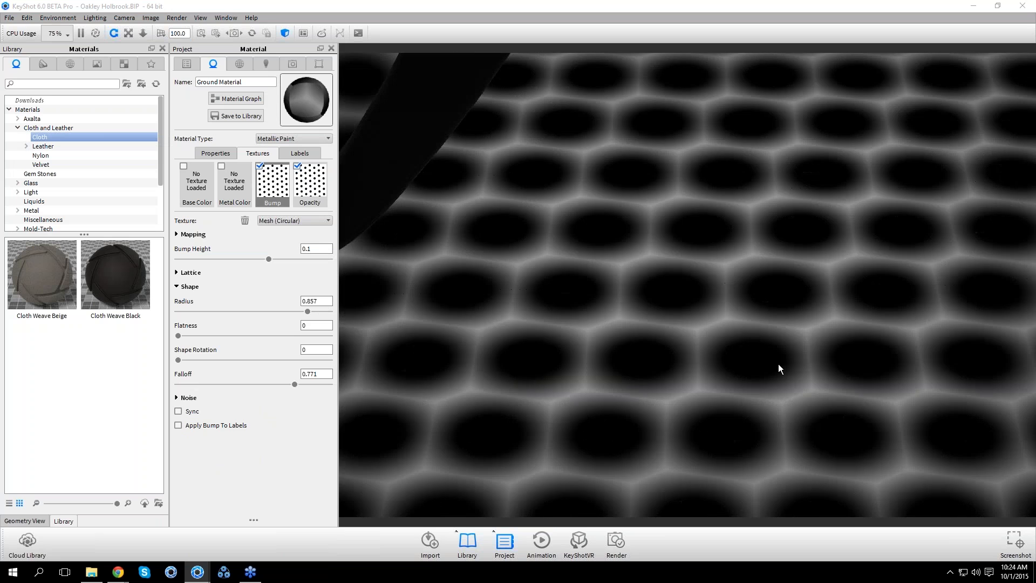
Lower the bump mesh texture's radius to about 0.61 and its falloff to about 0.49
{"action": "left_click_drag", "start_coordinate": [294, 384], "coordinate": [262, 383]}
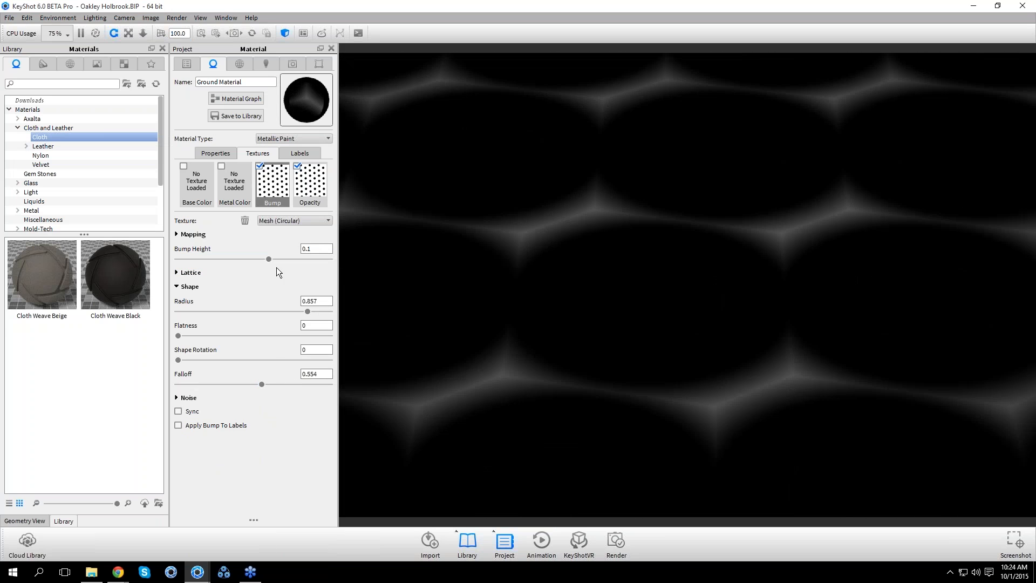
{"action": "left_click_drag", "start_coordinate": [305, 312], "coordinate": [272, 312]}
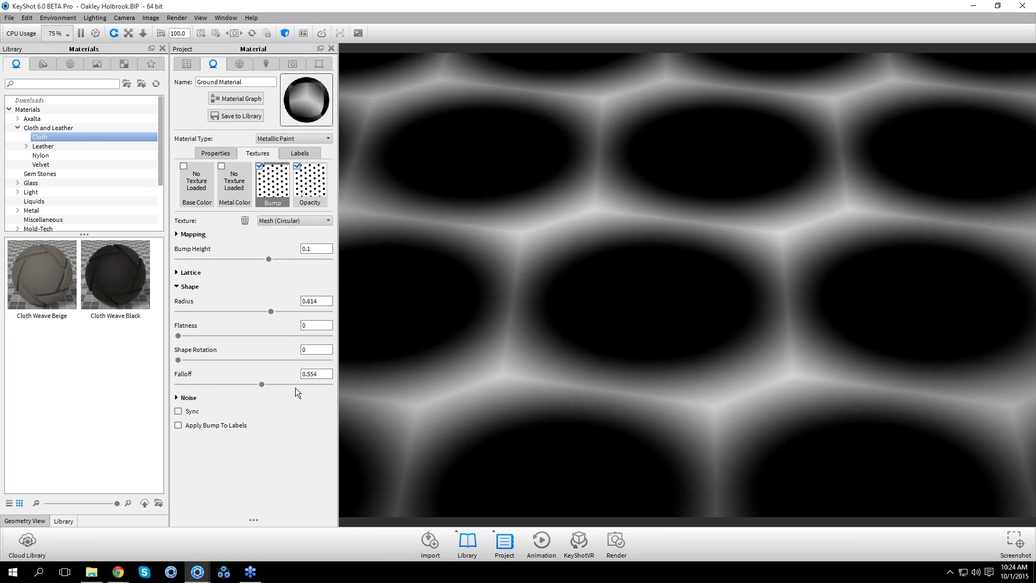
{"action": "left_click_drag", "start_coordinate": [258, 381], "coordinate": [247, 380]}
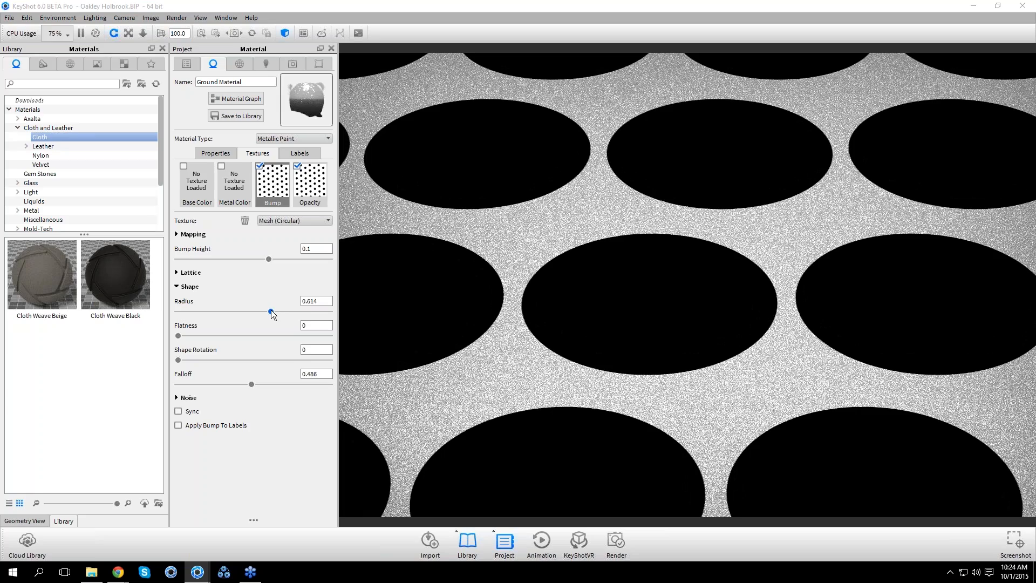
Apply a Color Gradient texture to the color of the sunglasses' metal lens material
{"action": "scroll", "coordinate": [539, 308], "scroll_direction": "down", "scroll_amount": 5}
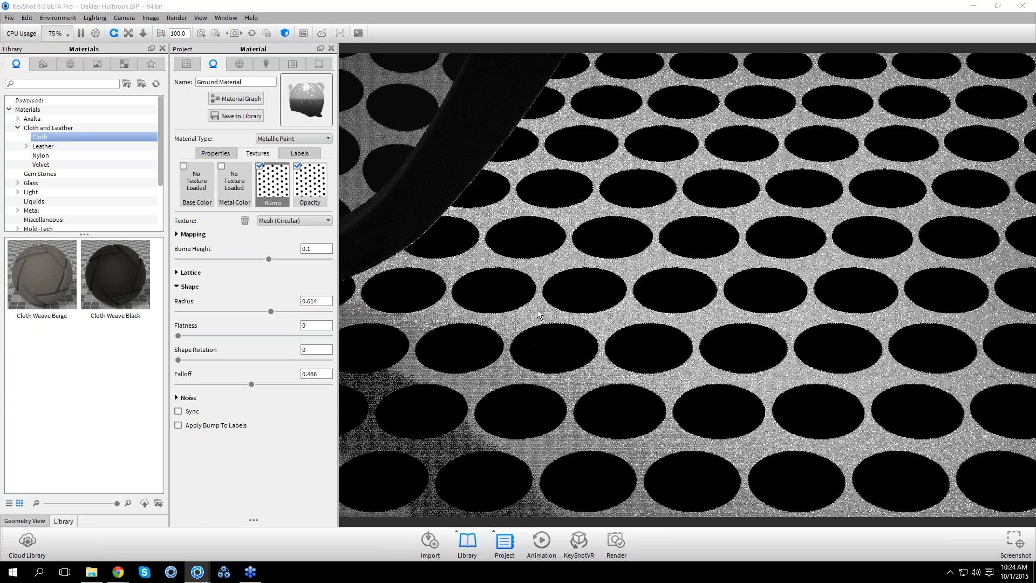
{"action": "scroll", "coordinate": [539, 313], "scroll_direction": "down", "scroll_amount": 5}
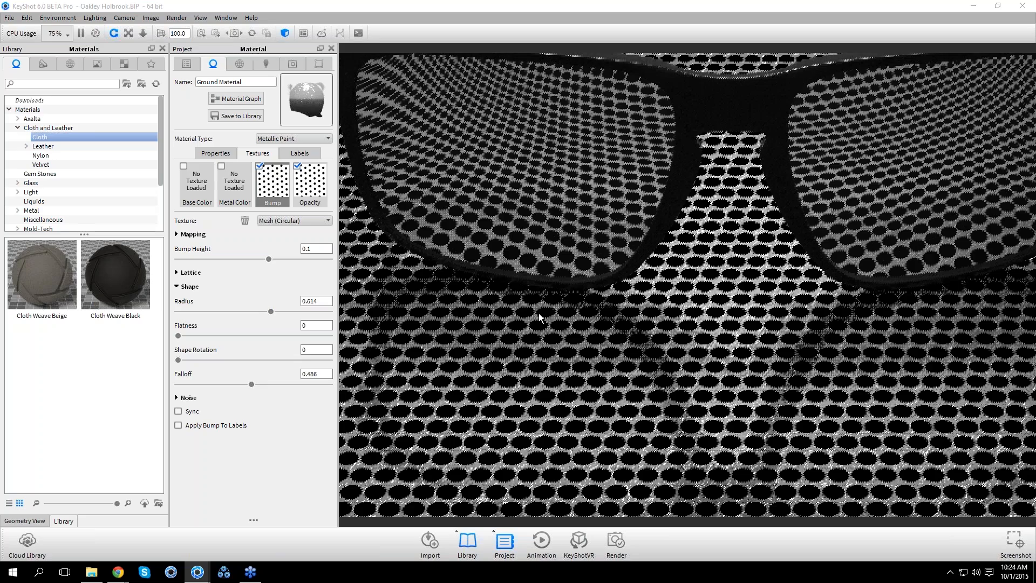
{"action": "scroll", "coordinate": [540, 318], "scroll_direction": "down", "scroll_amount": 5}
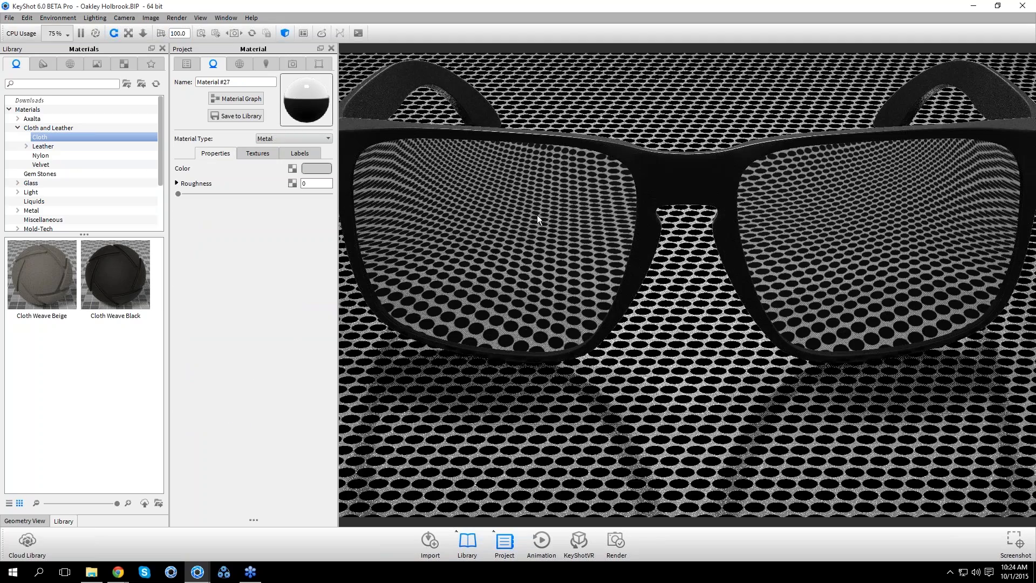
{"action": "scroll", "coordinate": [537, 214], "scroll_direction": "down", "scroll_amount": 2}
{"action": "middle_click_drag", "start_coordinate": [537, 214], "coordinate": [544, 257]}
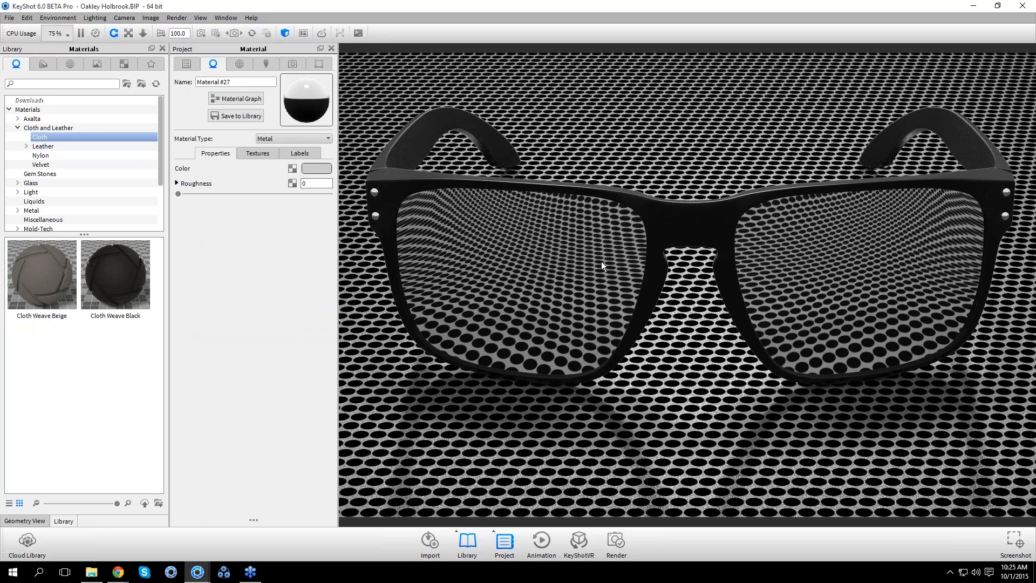
{"action": "left_click_drag", "start_coordinate": [601, 262], "coordinate": [575, 289]}
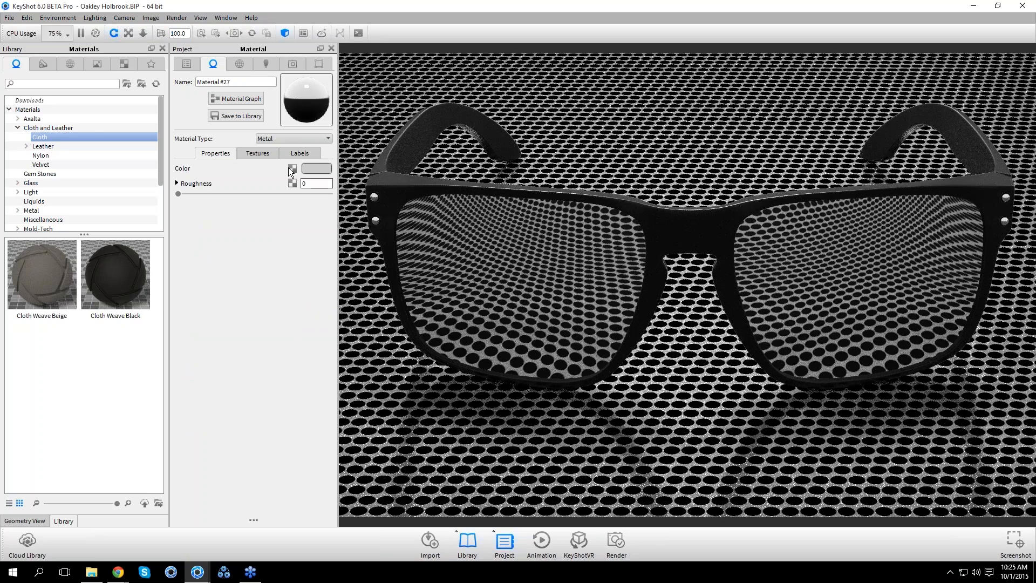
{"action": "left_click", "coordinate": [290, 169]}
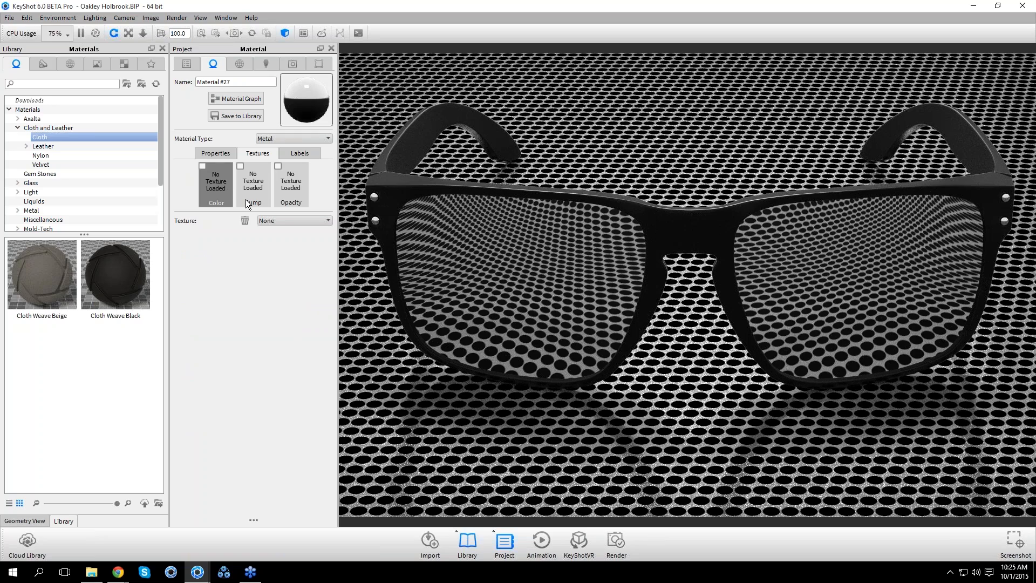
{"action": "left_click", "coordinate": [292, 221]}
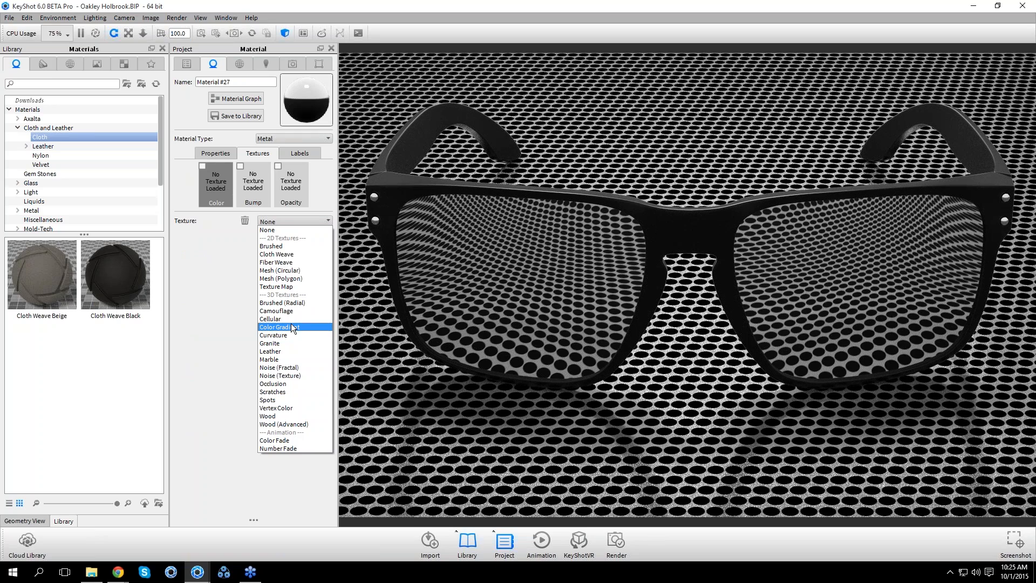
{"action": "left_click", "coordinate": [291, 327]}
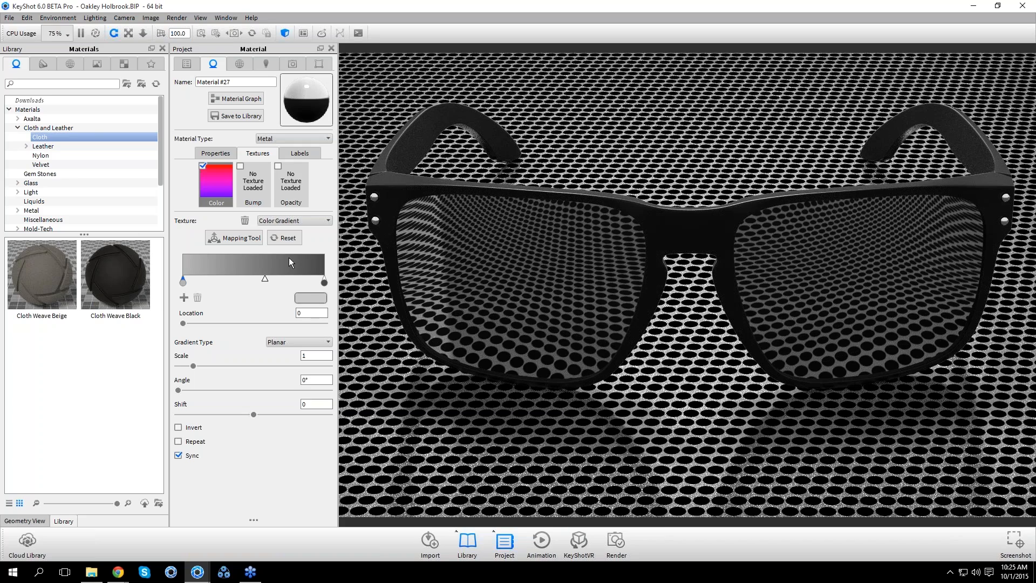
Preview the lens gradient's color through the material graph and close the graph
{"action": "left_click", "coordinate": [236, 99]}
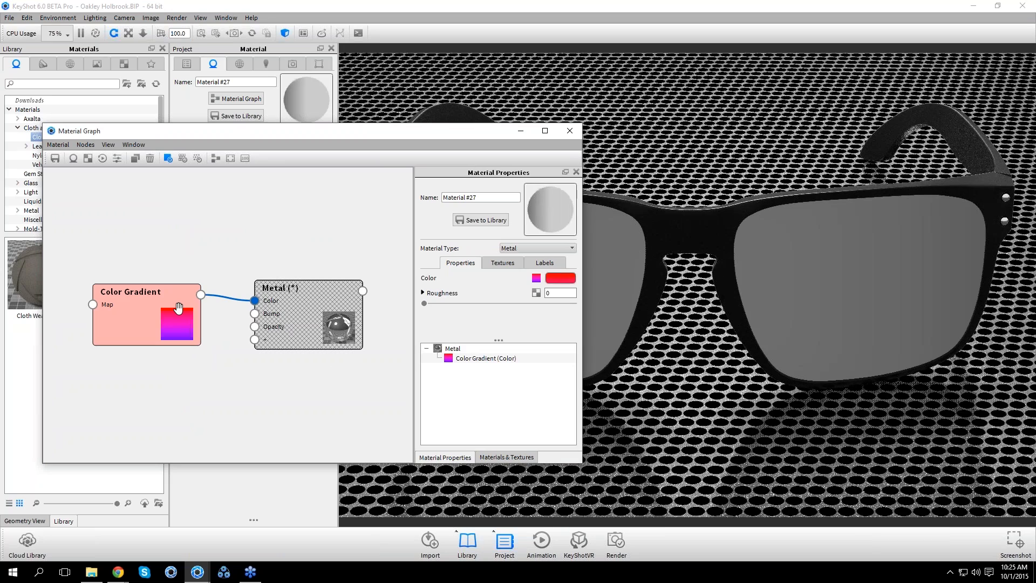
{"action": "left_click_drag", "start_coordinate": [317, 127], "coordinate": [260, 440]}
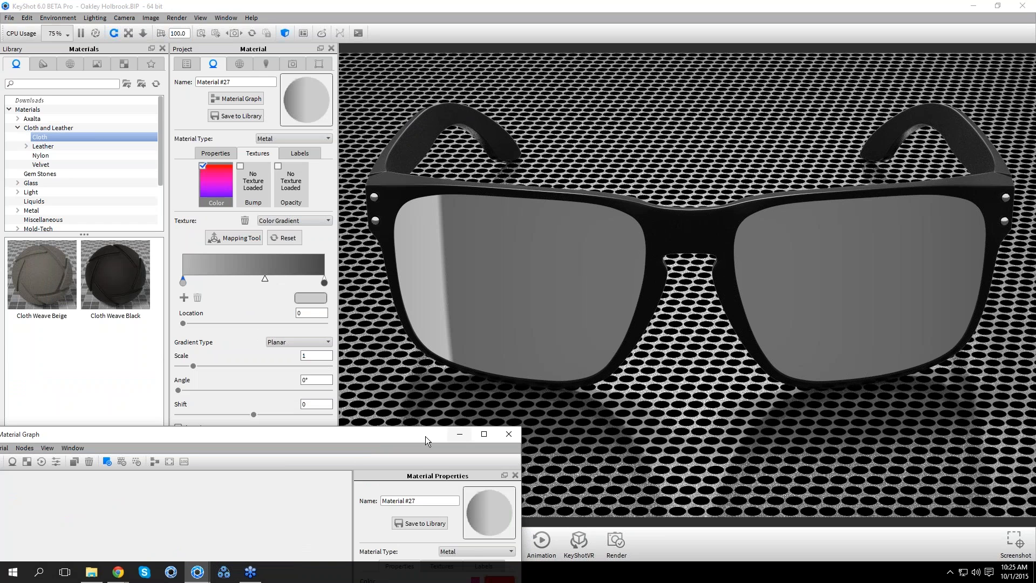
{"action": "left_click", "coordinate": [509, 434]}
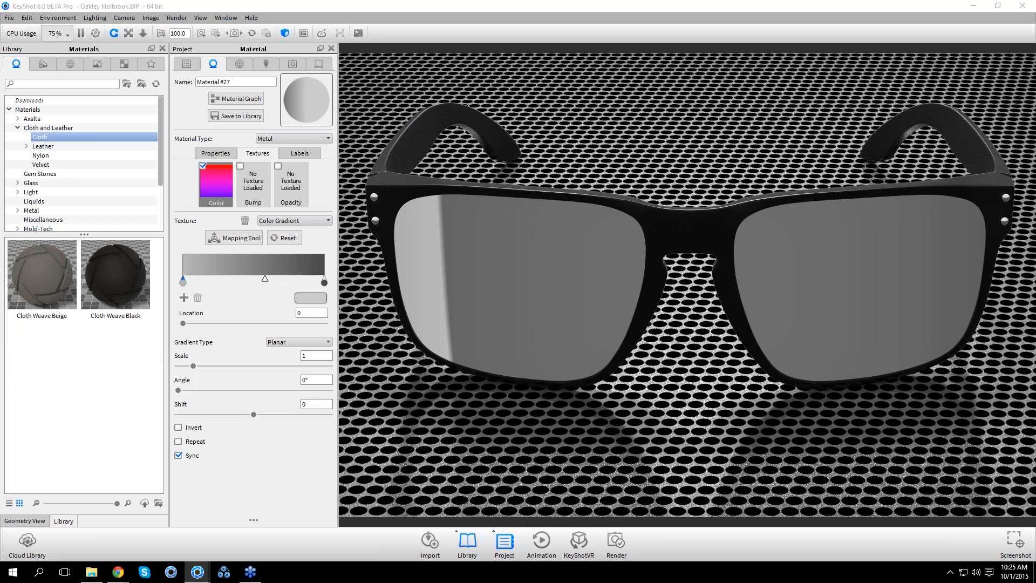
Change the lens color gradient's type to Spherical
{"action": "left_click", "coordinate": [316, 342]}
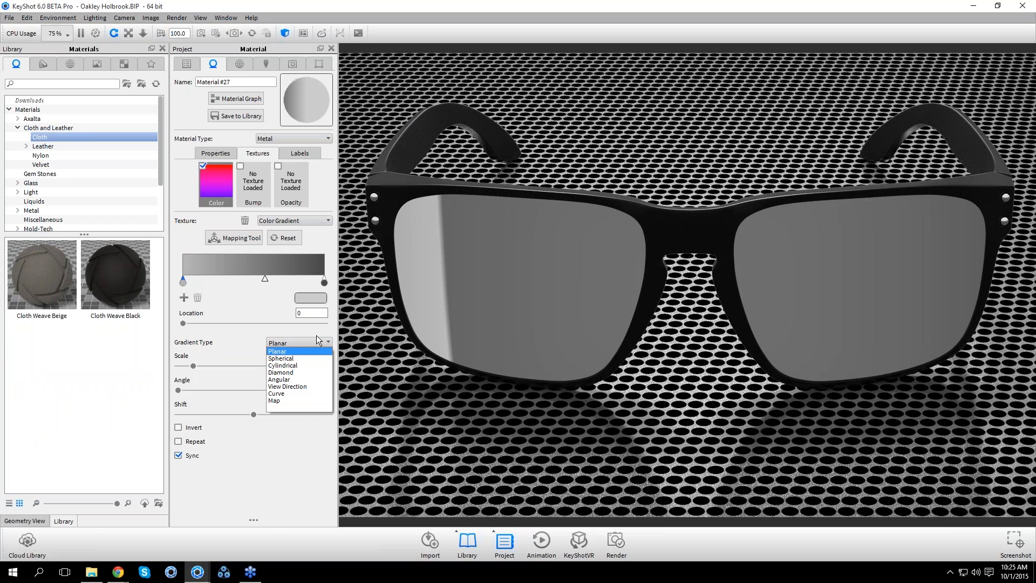
{"action": "left_click", "coordinate": [295, 358]}
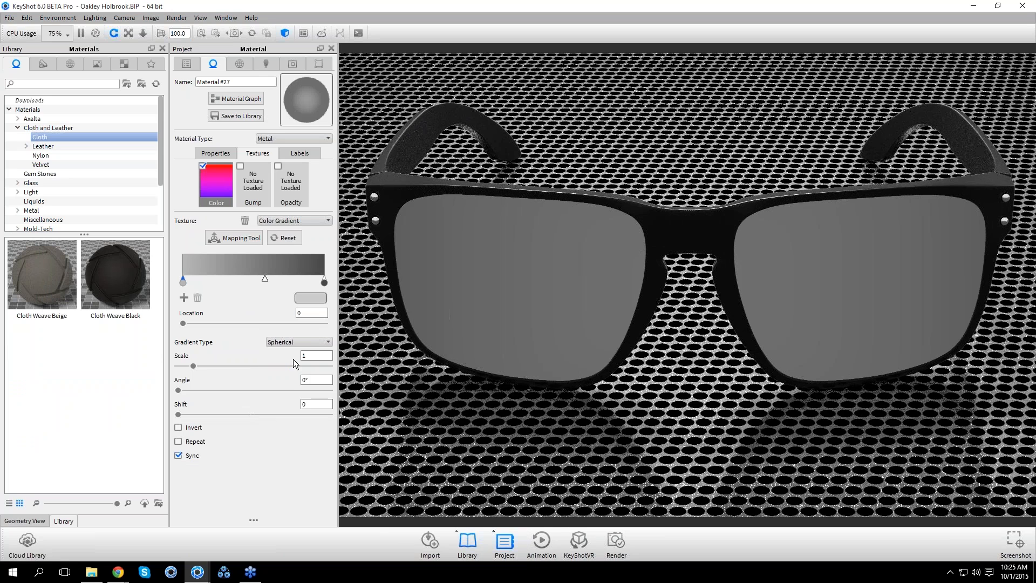
{"action": "left_click", "coordinate": [316, 355]}
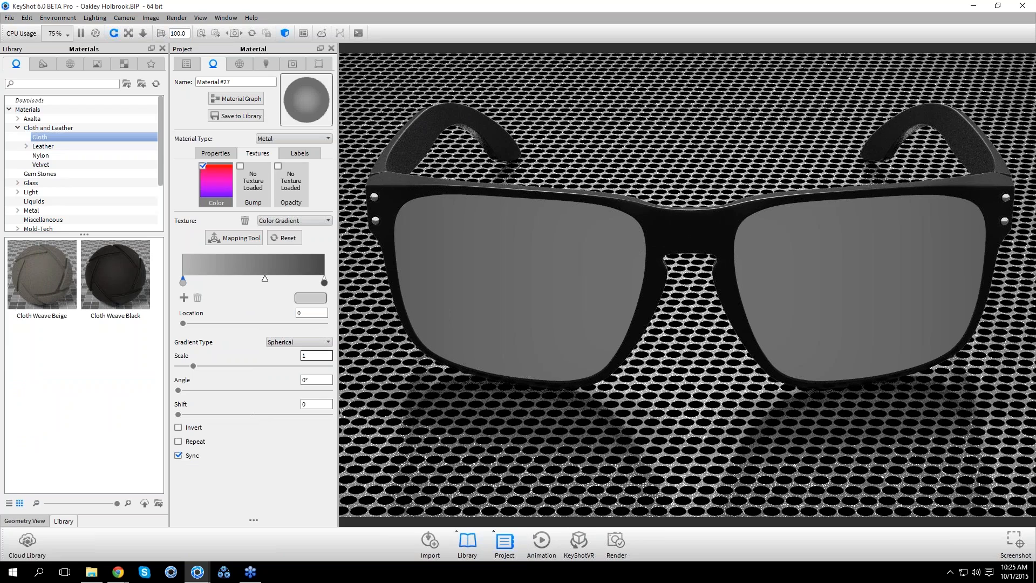
Move the spherical gradient's mapping along the X axis to the nose bridge between the lenses and accept it
{"action": "left_click", "coordinate": [237, 241]}
{"action": "left_click_drag", "start_coordinate": [521, 274], "coordinate": [766, 264]}
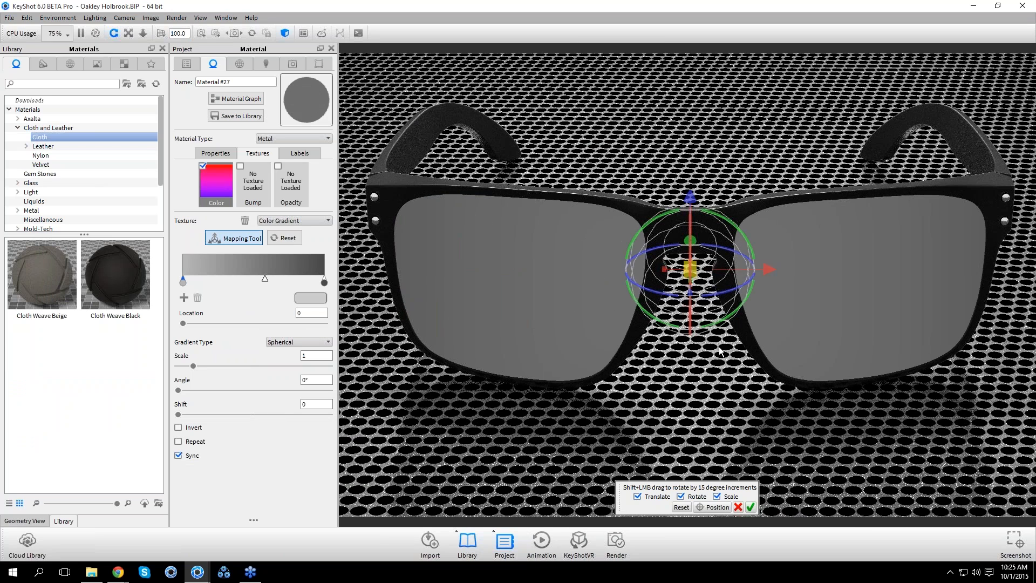
{"action": "left_click", "coordinate": [751, 507]}
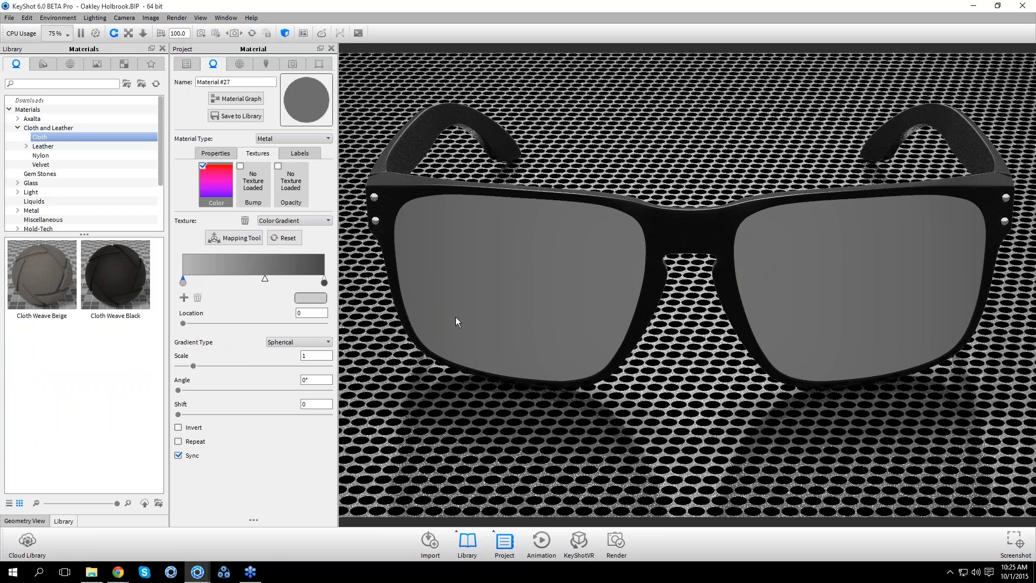
Set the gradient's end color at location 1 to red with hue 359°, saturation 100% and value 100%
{"action": "left_click", "coordinate": [324, 281]}
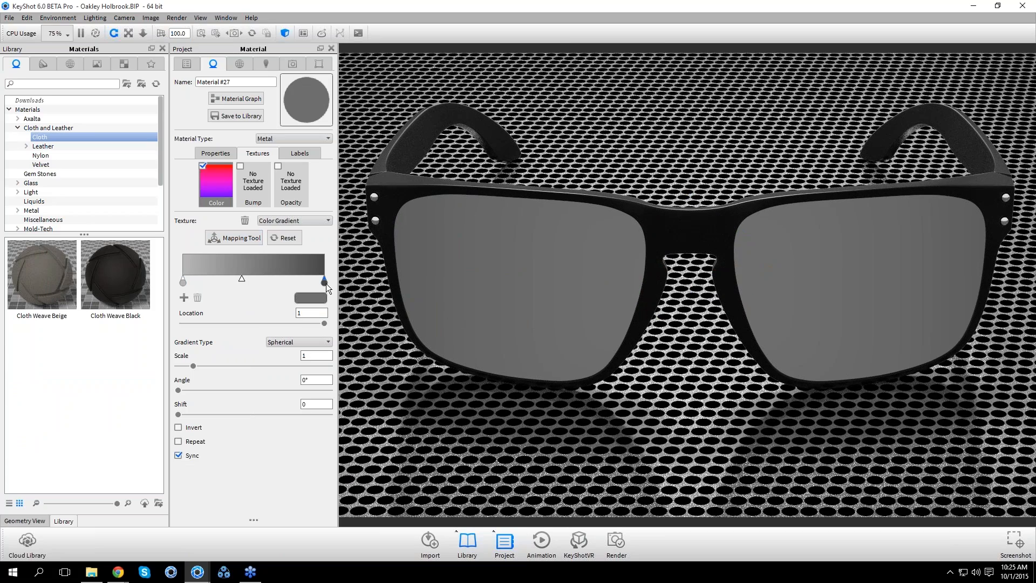
{"action": "left_click", "coordinate": [311, 297]}
{"action": "left_click_drag", "start_coordinate": [287, 218], "coordinate": [353, 129]}
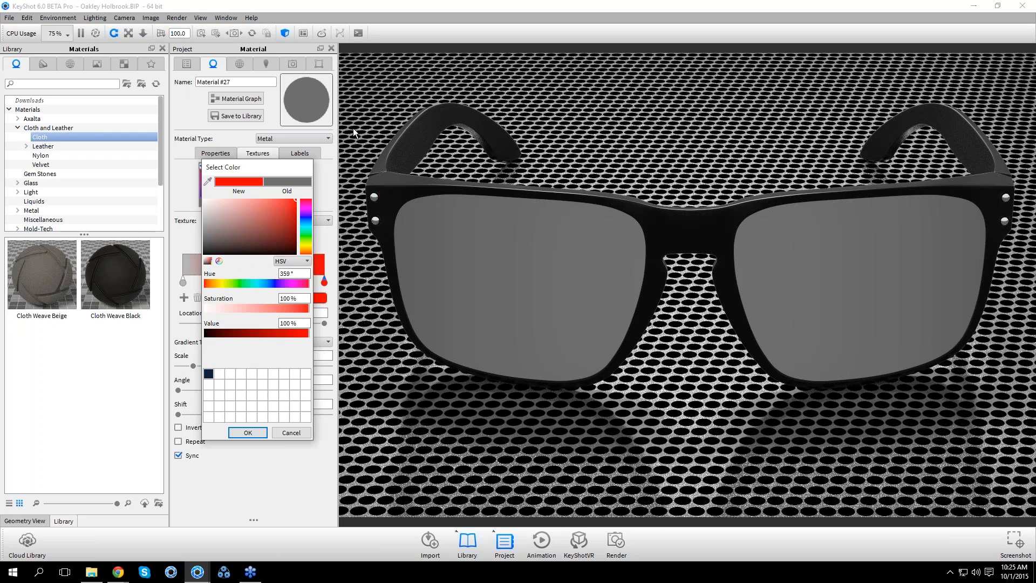
{"action": "left_click", "coordinate": [255, 429]}
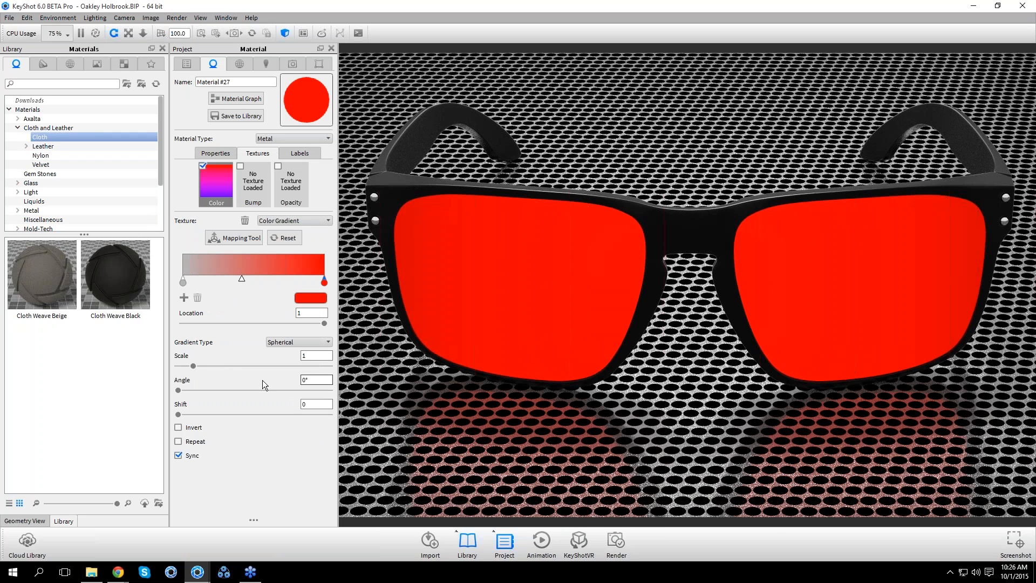
Try to reposition the spherical gradient's center onto the surface of one lens with the mapping tool
{"action": "left_click", "coordinate": [245, 238]}
{"action": "left_click_drag", "start_coordinate": [773, 273], "coordinate": [663, 309]}
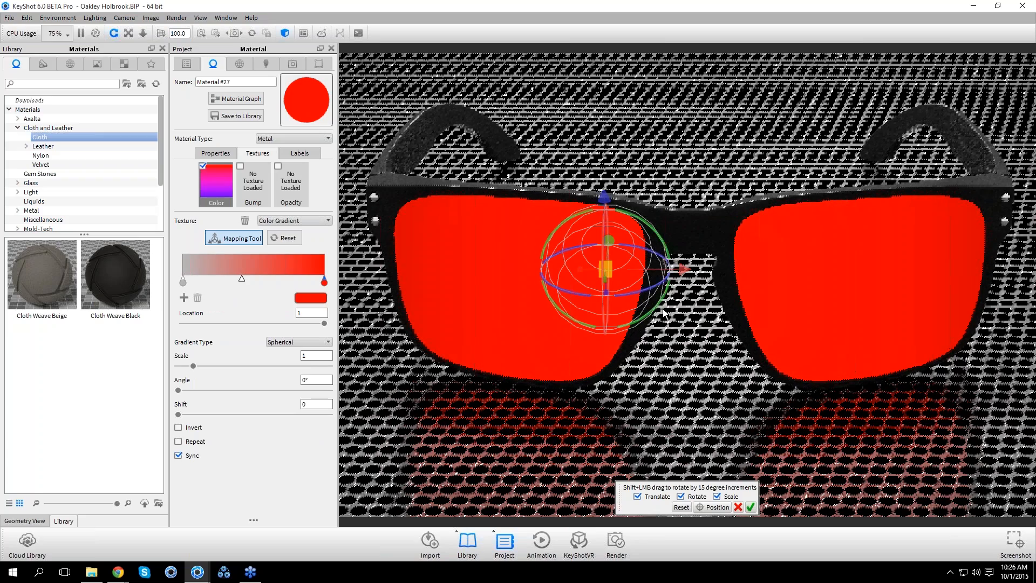
{"action": "left_click", "coordinate": [723, 507]}
{"action": "left_click", "coordinate": [575, 297]}
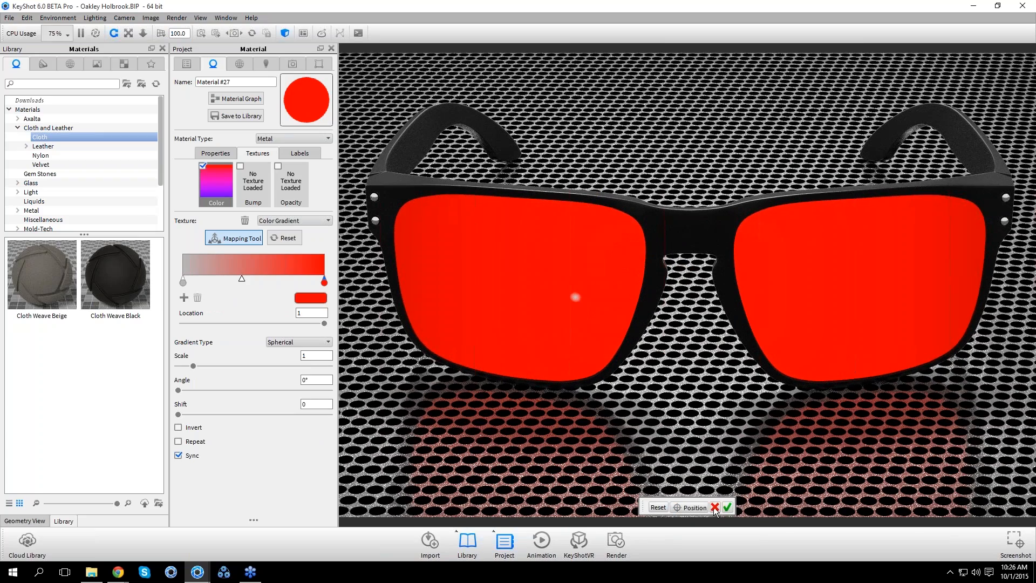
{"action": "left_click", "coordinate": [714, 507]}
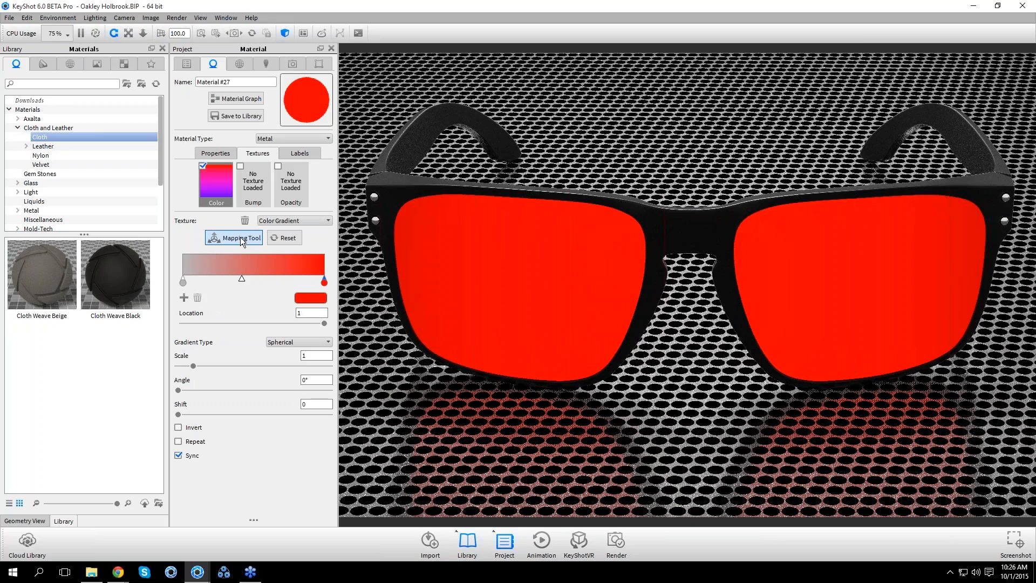
Shift the spherical gradient's mapping along the X axis and place its center on the surface of the left lens near its inner edge
{"action": "left_click", "coordinate": [240, 238]}
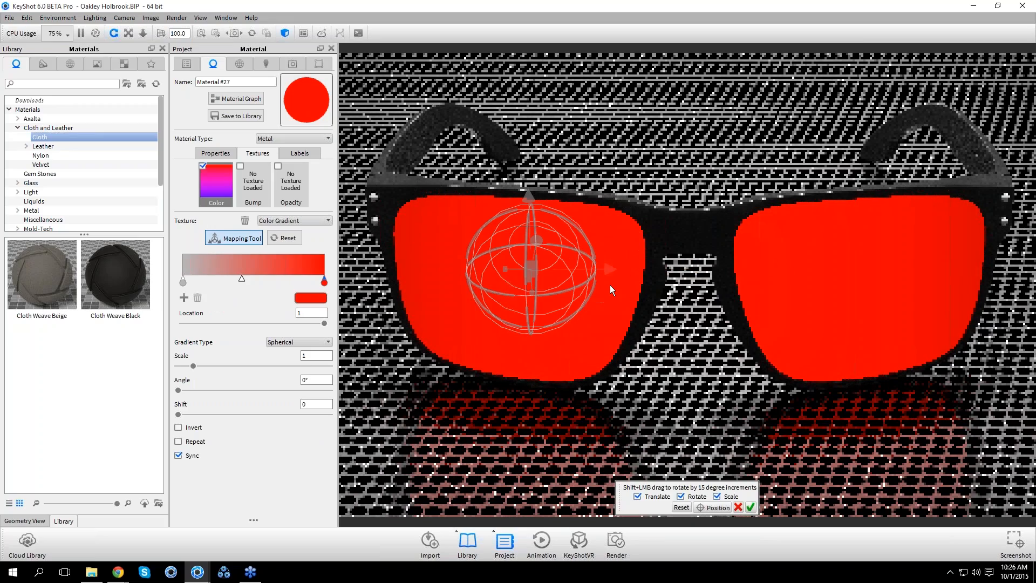
{"action": "left_click_drag", "start_coordinate": [612, 268], "coordinate": [661, 270]}
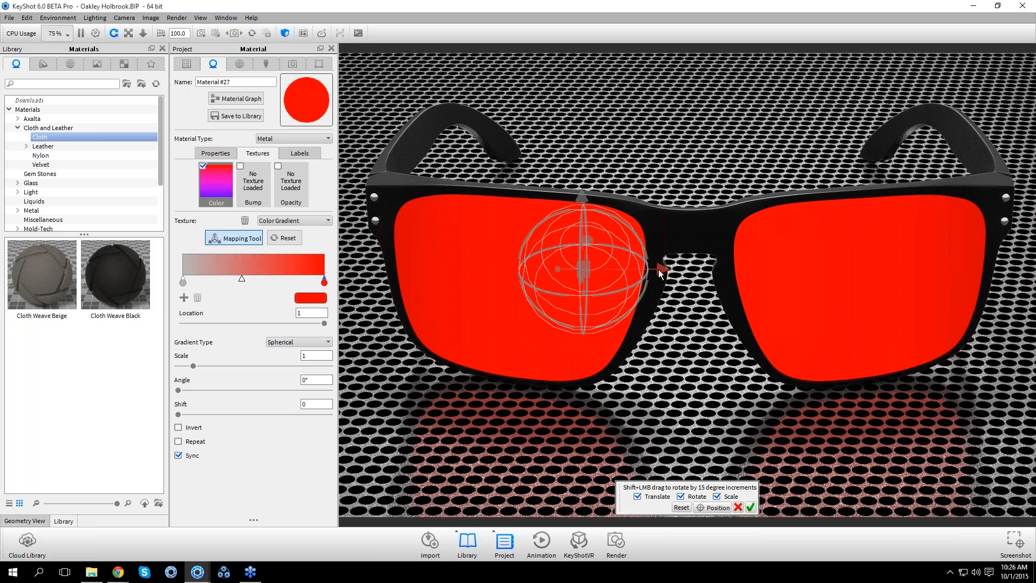
{"action": "left_click_drag", "start_coordinate": [659, 270], "coordinate": [664, 270]}
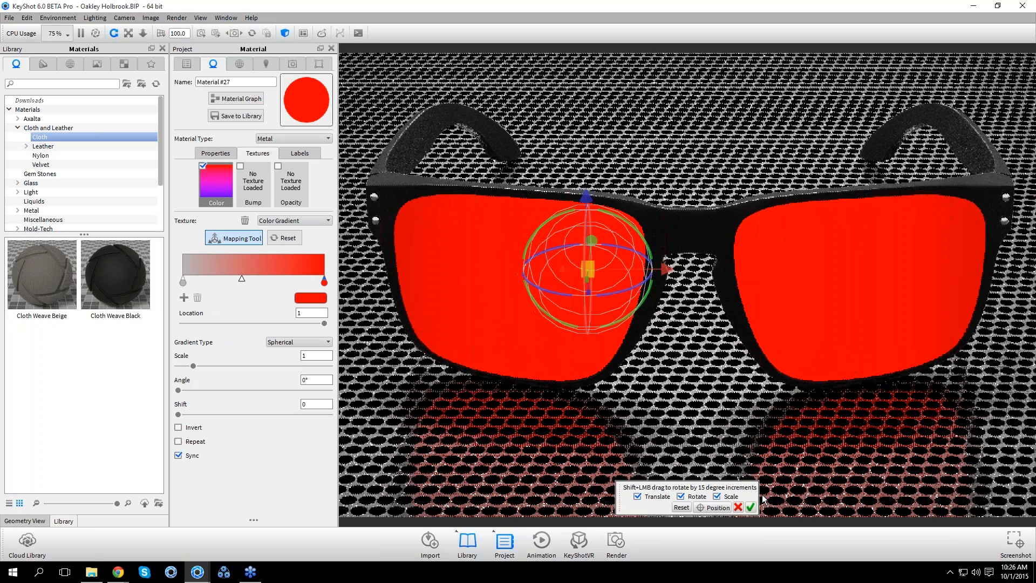
{"action": "left_click", "coordinate": [713, 508]}
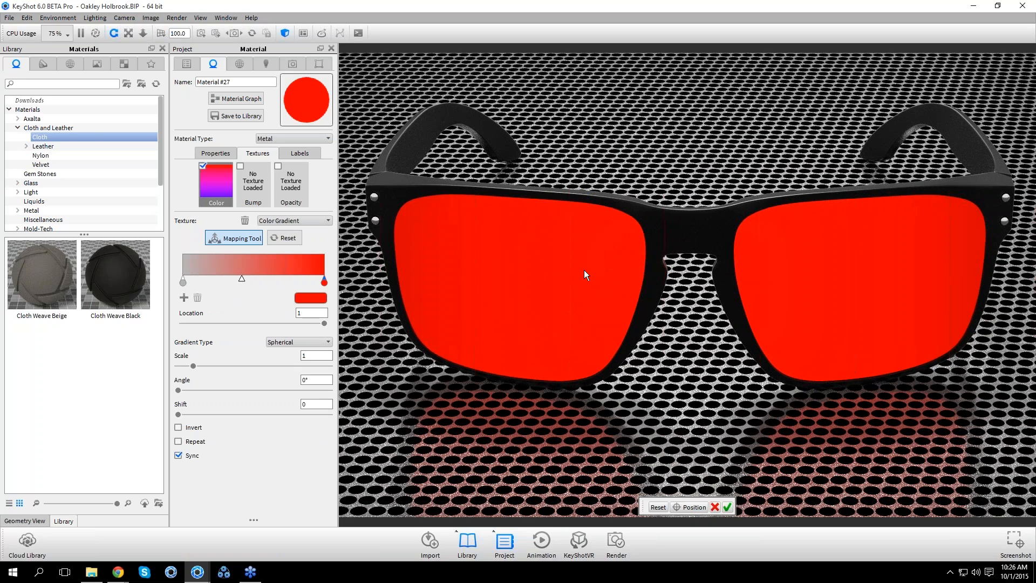
{"action": "left_click", "coordinate": [584, 269]}
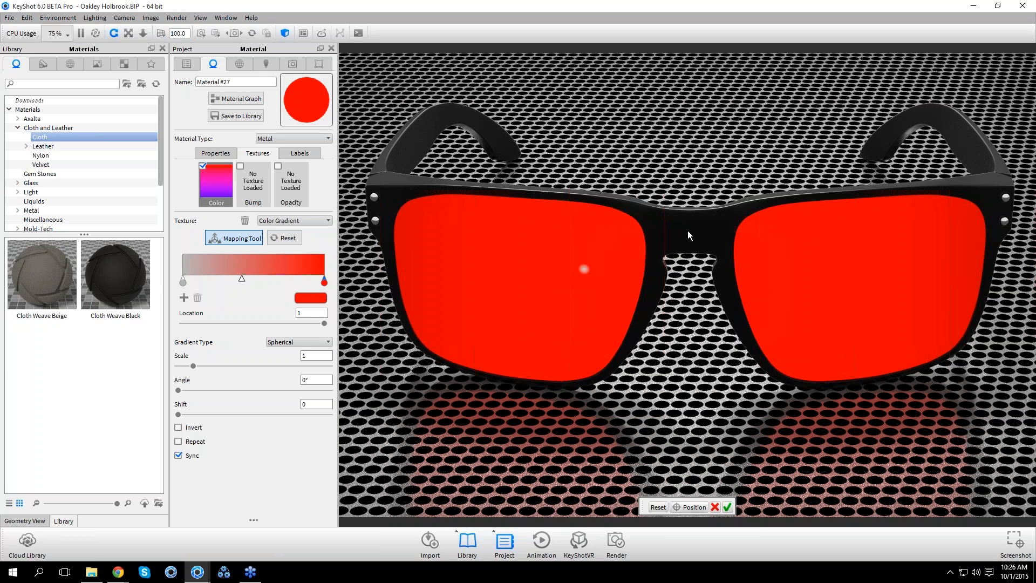
Recolor the lens gradient with the library's basic Green at location 1 and the energetic fluorescent pink at location 0
{"action": "left_click", "coordinate": [236, 276]}
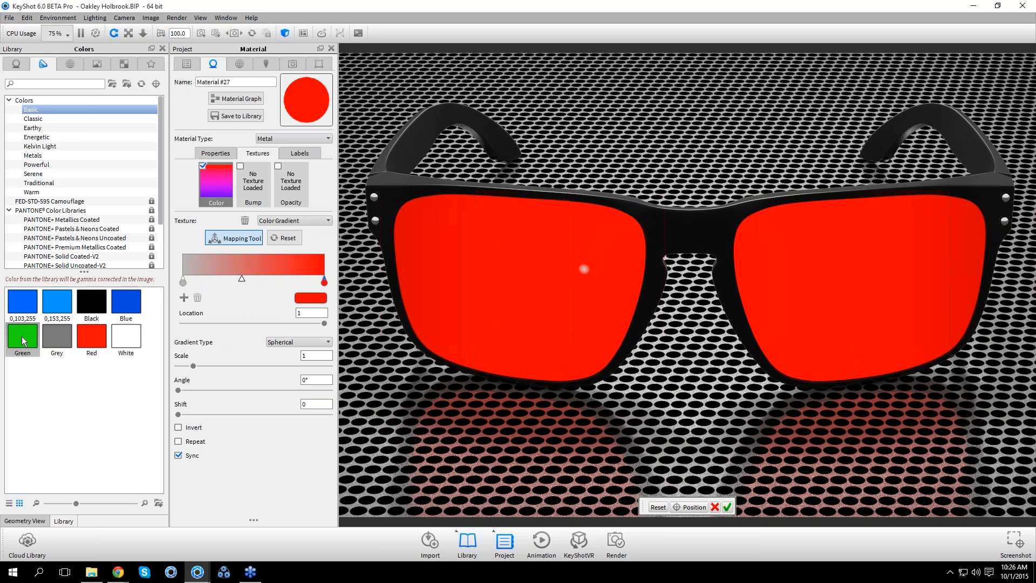
{"action": "left_click_drag", "start_coordinate": [23, 340], "coordinate": [183, 283]}
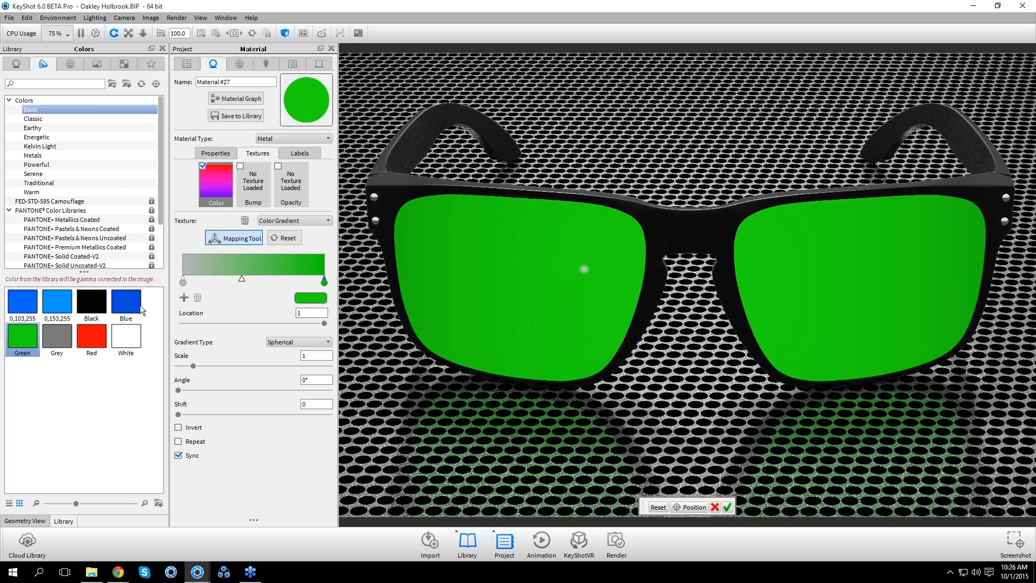
{"action": "left_click", "coordinate": [63, 119]}
{"action": "left_click", "coordinate": [68, 137]}
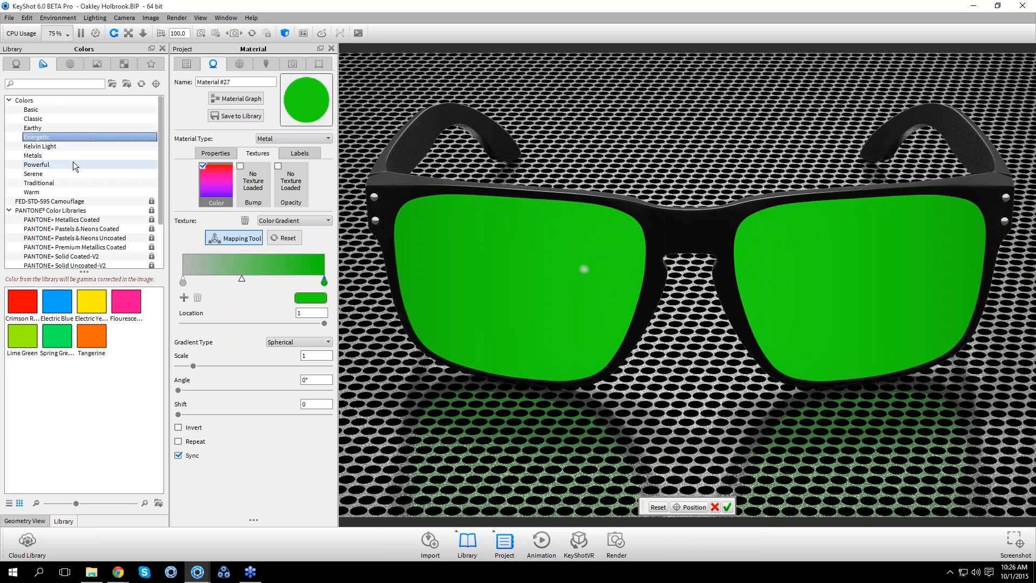
{"action": "left_click_drag", "start_coordinate": [126, 301], "coordinate": [184, 282]}
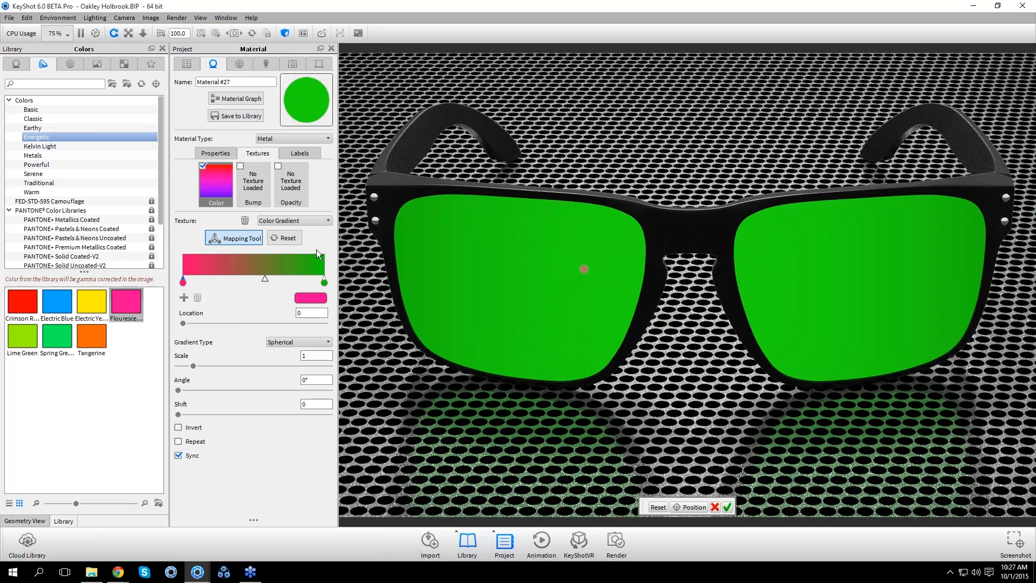
Enlarge the spherical gradient by trying scales of 10 and 20 and settling on 30
{"action": "left_click_drag", "start_coordinate": [194, 366], "coordinate": [355, 373]}
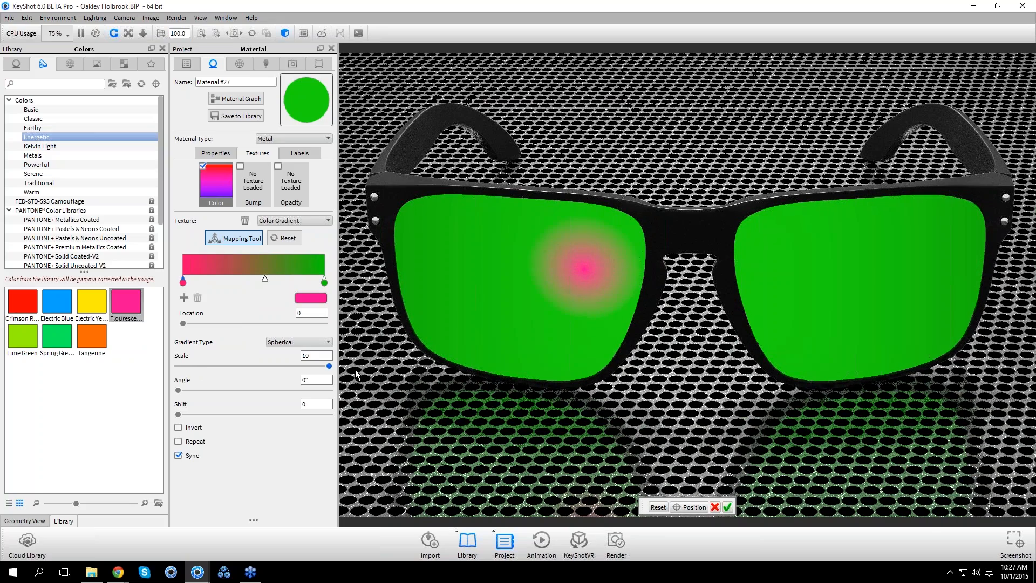
{"action": "double_click", "coordinate": [307, 356]}
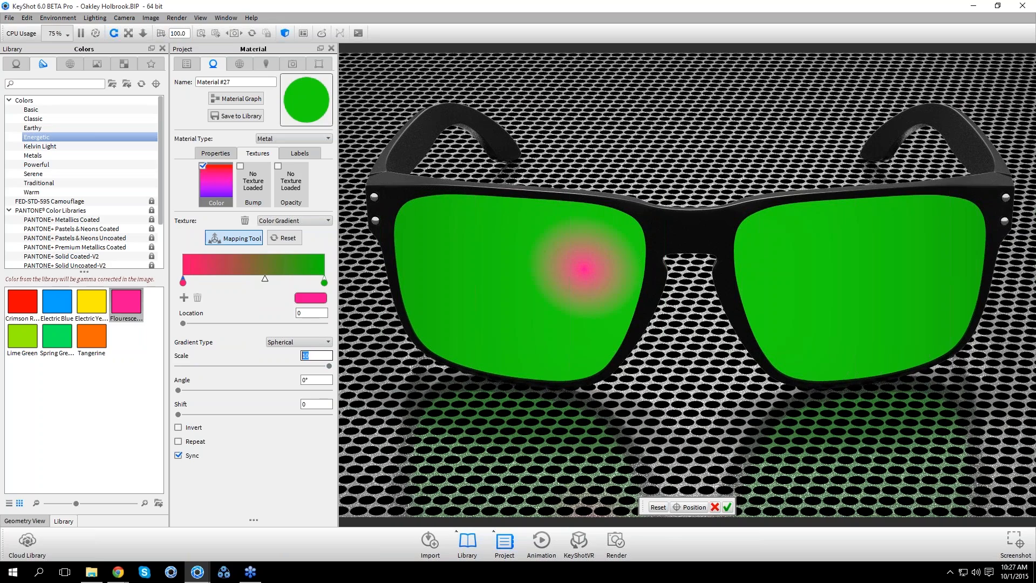
{"action": "type", "text": "20"}
{"action": "key", "text": "Return"}
{"action": "type", "text": "30"}
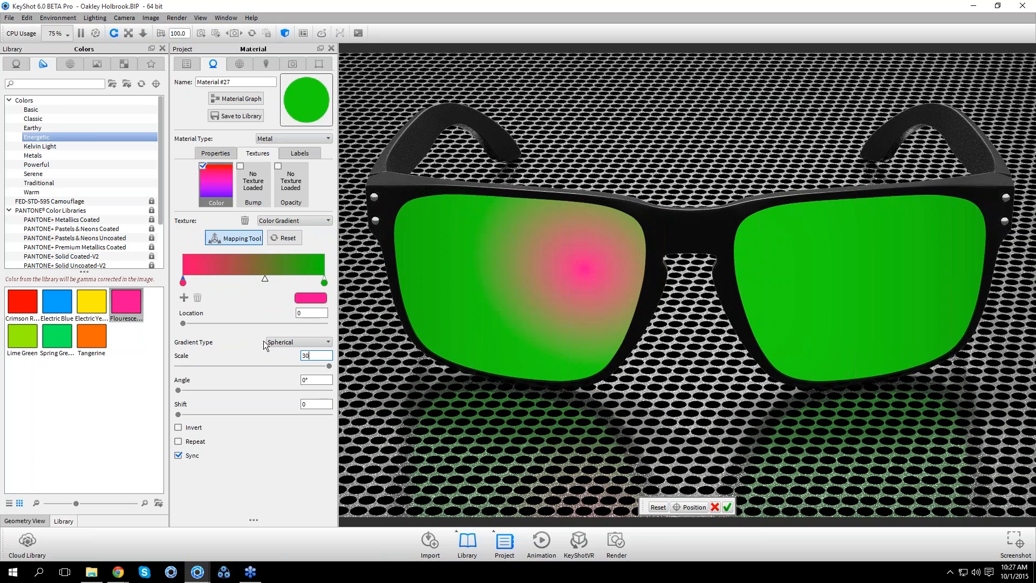
{"action": "key", "text": "Return"}
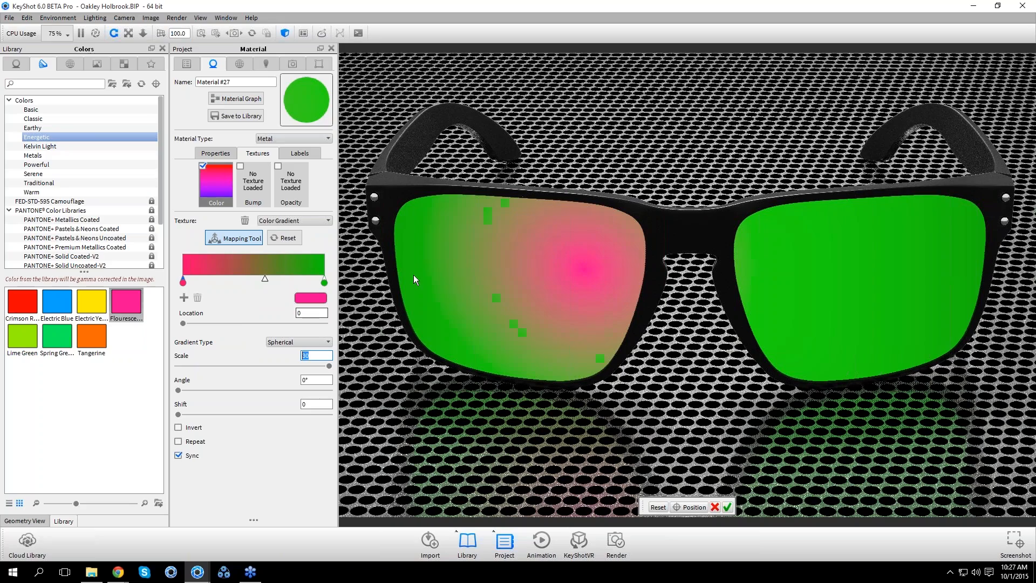
Center the spherical gradient on the nose bridge between the lenses with the mapping tool and accept the position
{"action": "left_click", "coordinate": [241, 239]}
{"action": "left_click_drag", "start_coordinate": [670, 270], "coordinate": [769, 267]}
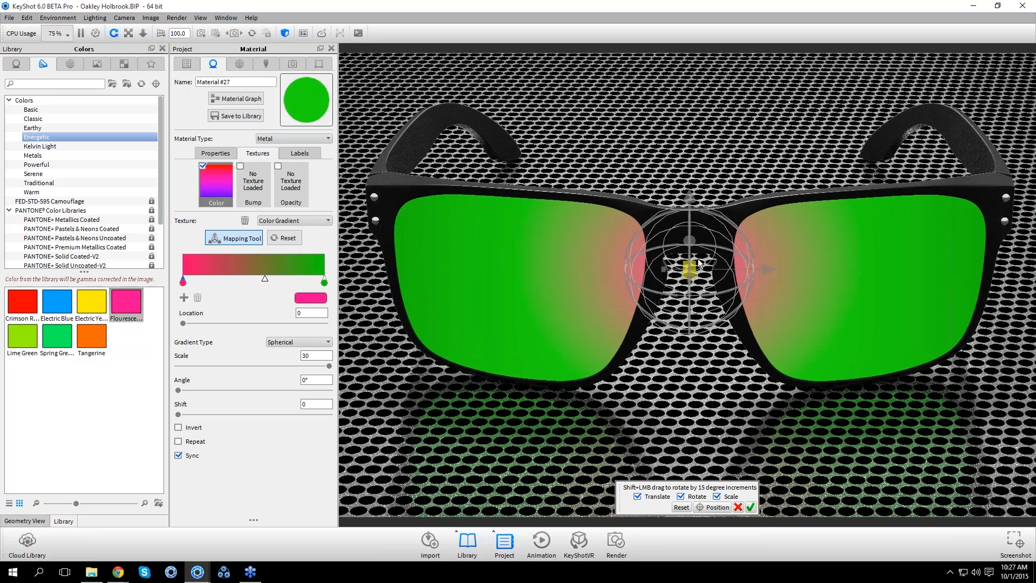
{"action": "left_click_drag", "start_coordinate": [696, 266], "coordinate": [706, 264]}
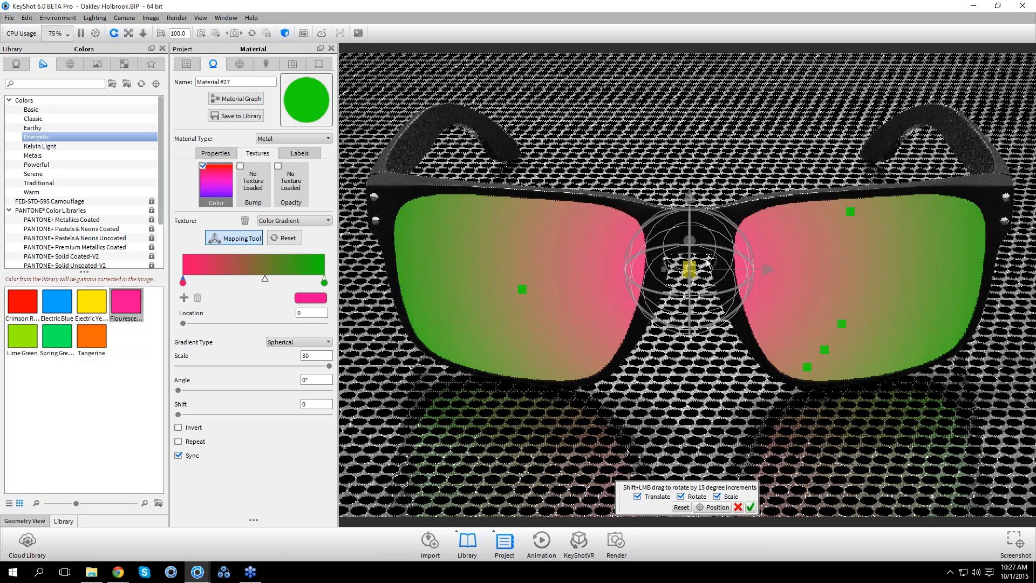
{"action": "left_click", "coordinate": [751, 507]}
Turn off the color preview in the lens material's graph and close the graph
{"action": "left_click", "coordinate": [235, 99]}
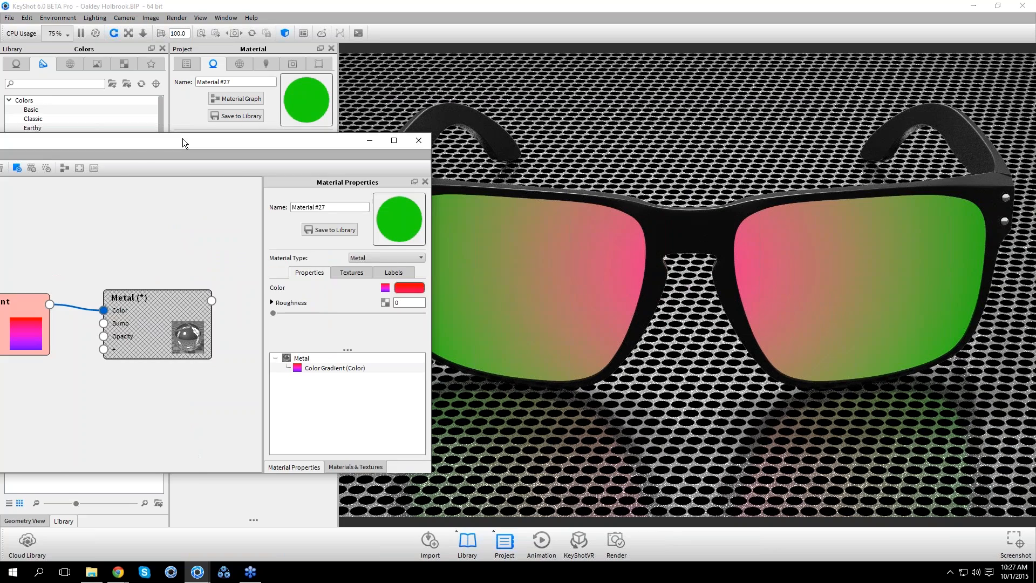
{"action": "left_click_drag", "start_coordinate": [182, 139], "coordinate": [350, 124]}
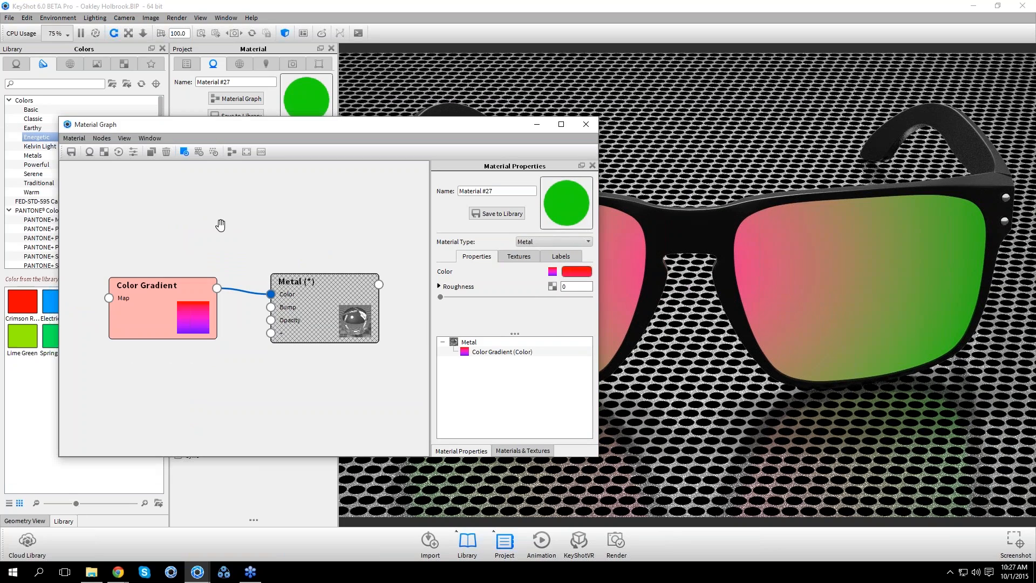
{"action": "left_click", "coordinate": [185, 152]}
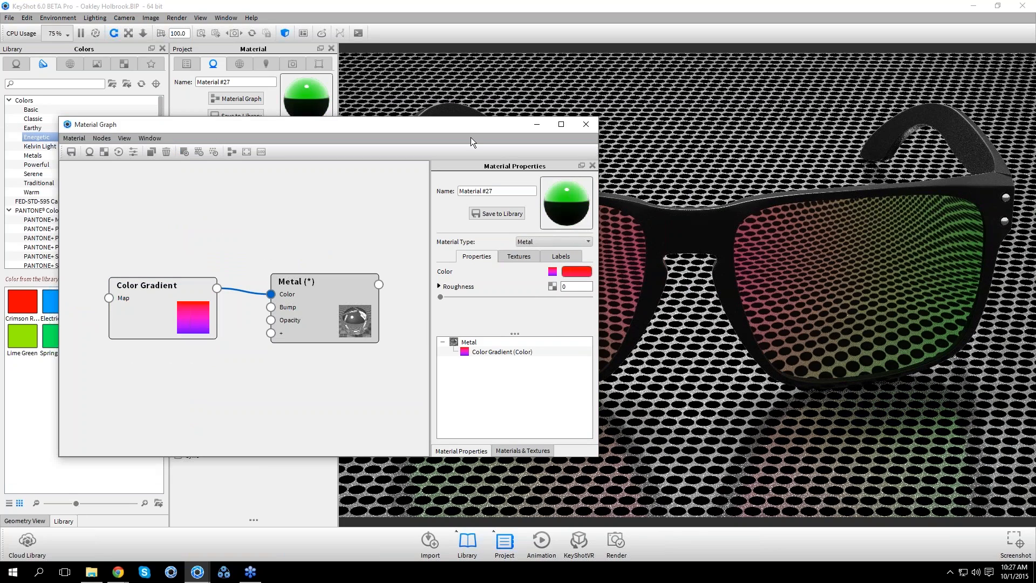
{"action": "left_click", "coordinate": [586, 124]}
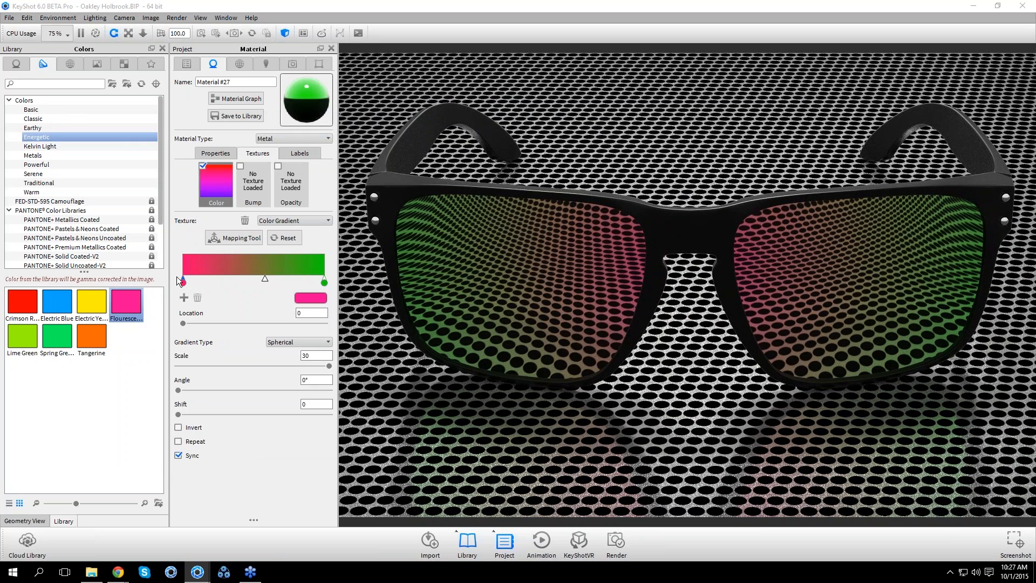
Set the gradient's color at location 0 to Electric Blue and at location 1 to Tangerine, after trying the electric yellow
{"action": "left_click", "coordinate": [63, 302]}
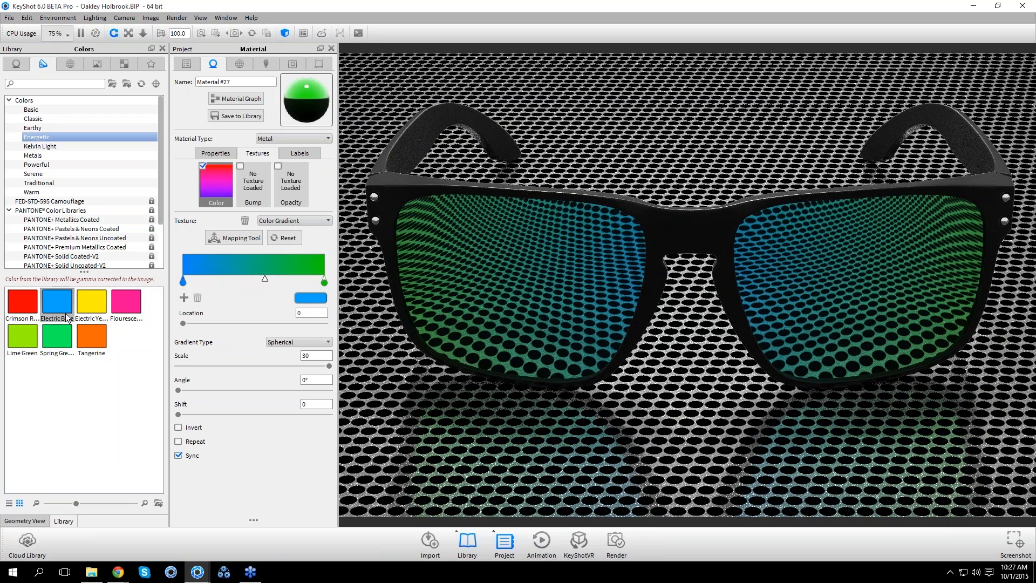
{"action": "left_click_drag", "start_coordinate": [92, 302], "coordinate": [324, 283]}
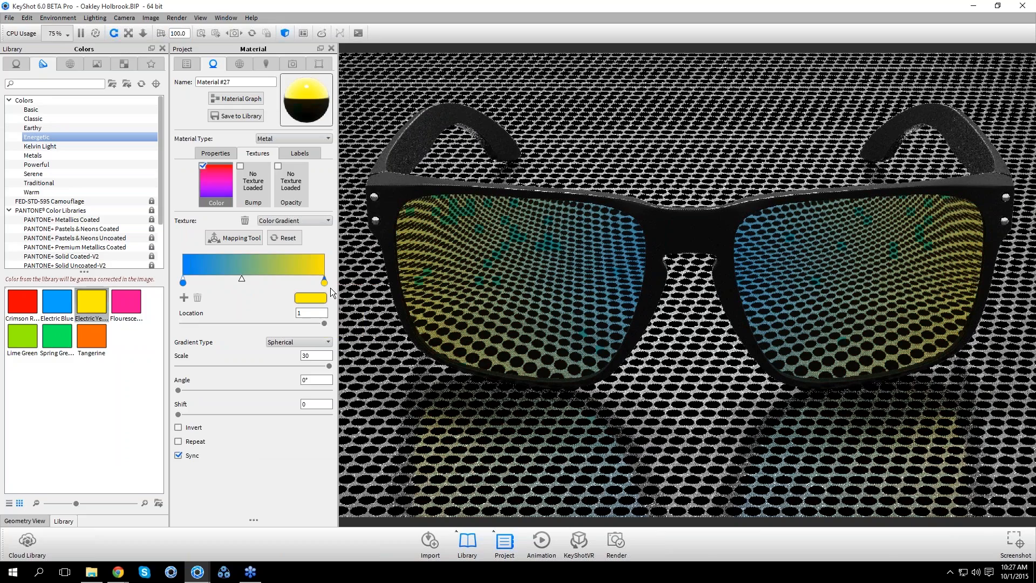
{"action": "left_click", "coordinate": [92, 336]}
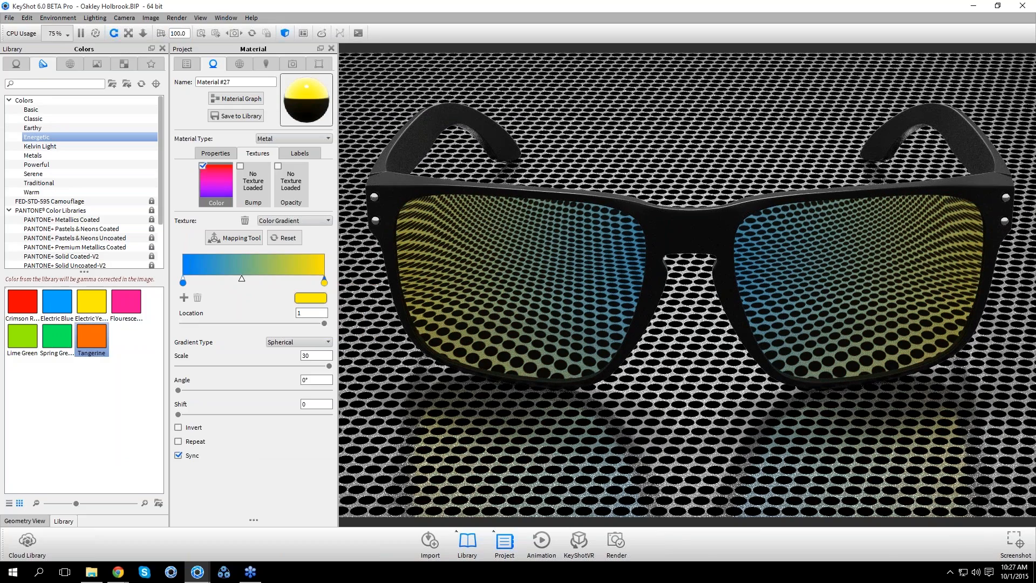
{"action": "left_click_drag", "start_coordinate": [324, 283], "coordinate": [319, 283]}
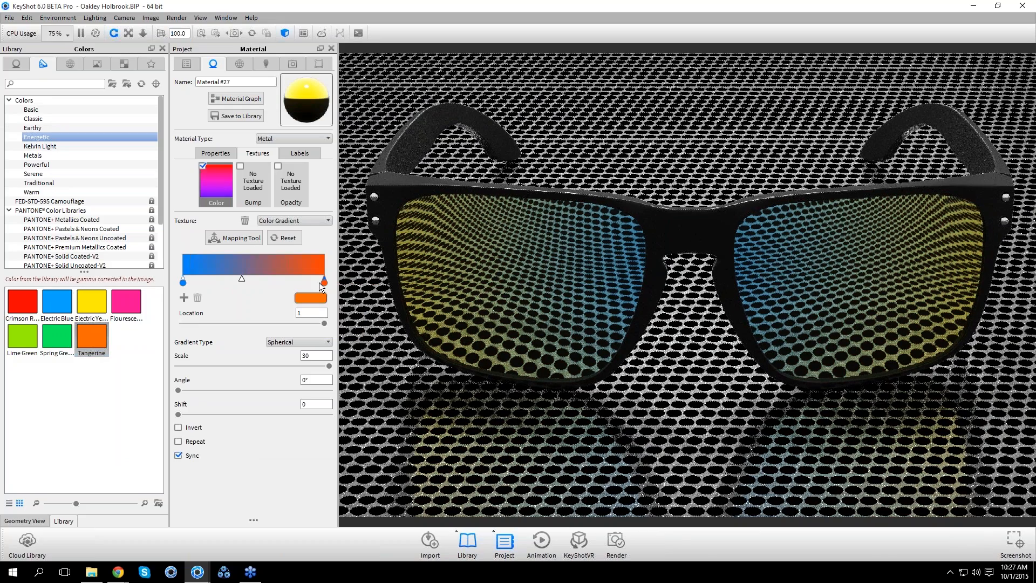
Close the Oakley Holbrook scene and maximize the window of the Kiddie Pool scene
{"action": "left_click", "coordinate": [1023, 5]}
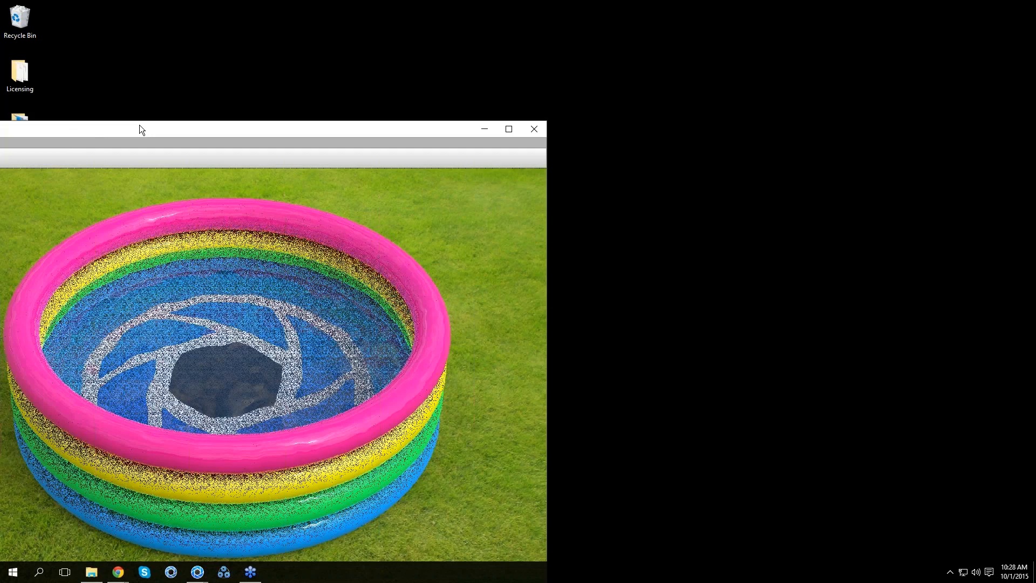
{"action": "left_click_drag", "start_coordinate": [139, 124], "coordinate": [353, 5]}
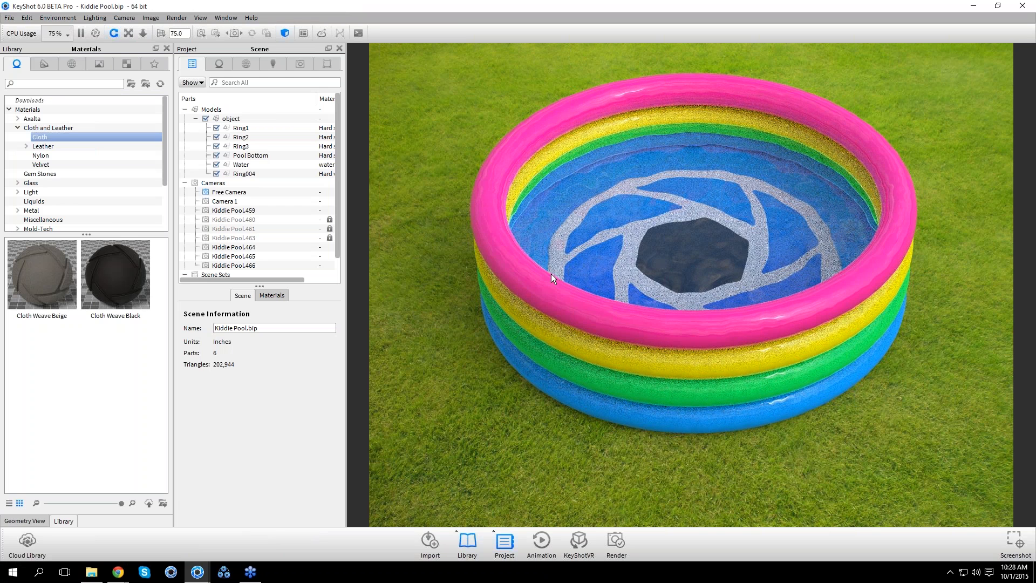
Remove the Noise (Texture) bump from the pool's pink top ring and apply a Noise (Fractal) bump texture instead
{"action": "double_click", "coordinate": [754, 318]}
{"action": "left_click", "coordinate": [270, 154]}
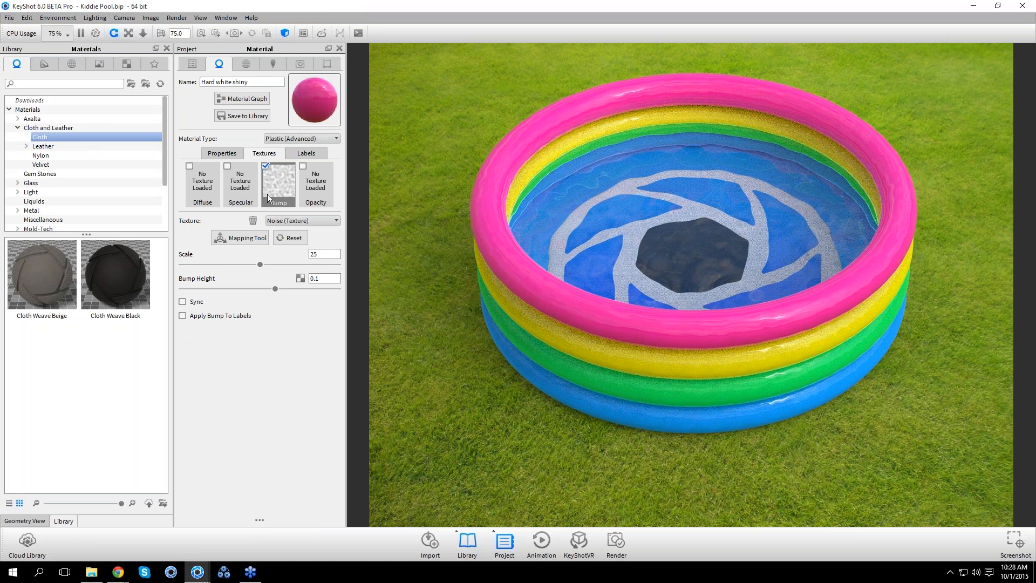
{"action": "left_click", "coordinate": [253, 221]}
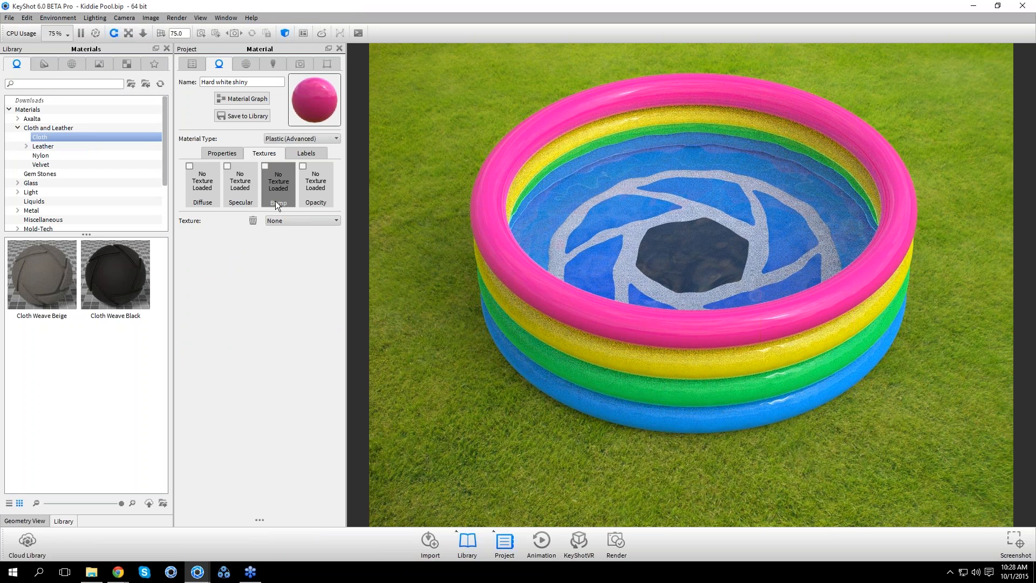
{"action": "left_click", "coordinate": [276, 222]}
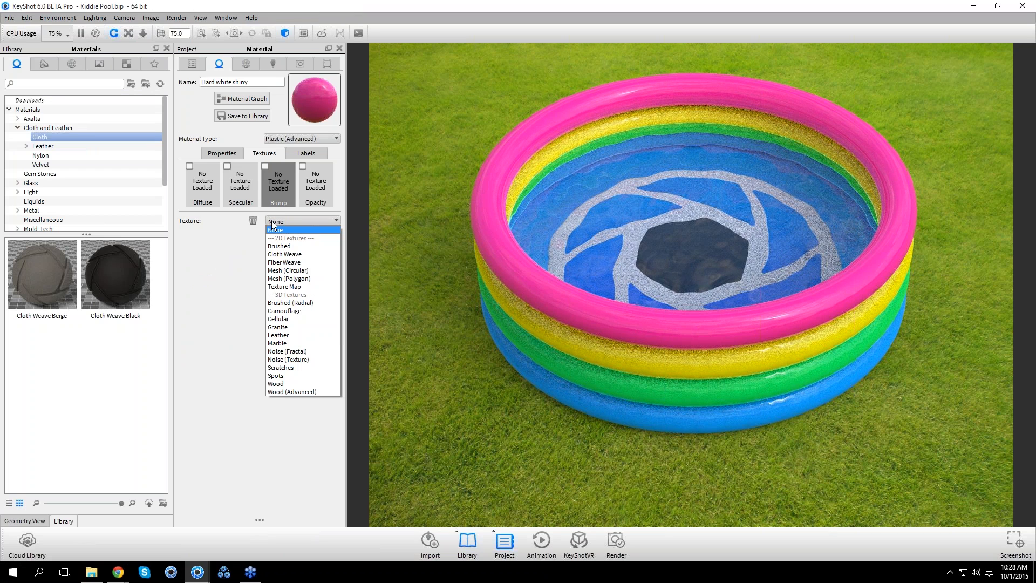
{"action": "left_click", "coordinate": [307, 351]}
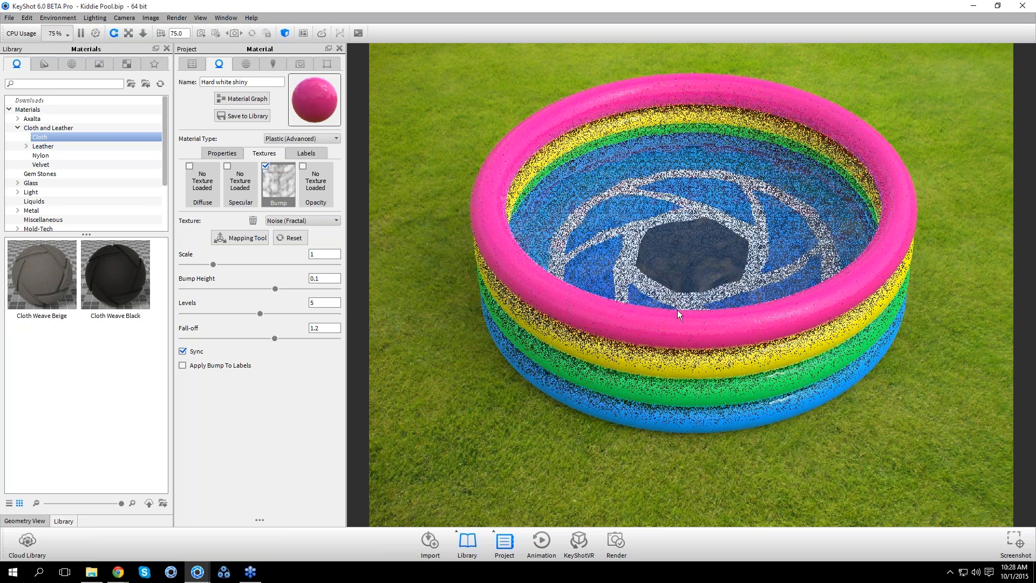
Increase the scale of the pink ring's Noise (Fractal) bump, trying 10 and settling on 20
{"action": "scroll", "coordinate": [677, 310], "scroll_direction": "up", "scroll_amount": 5}
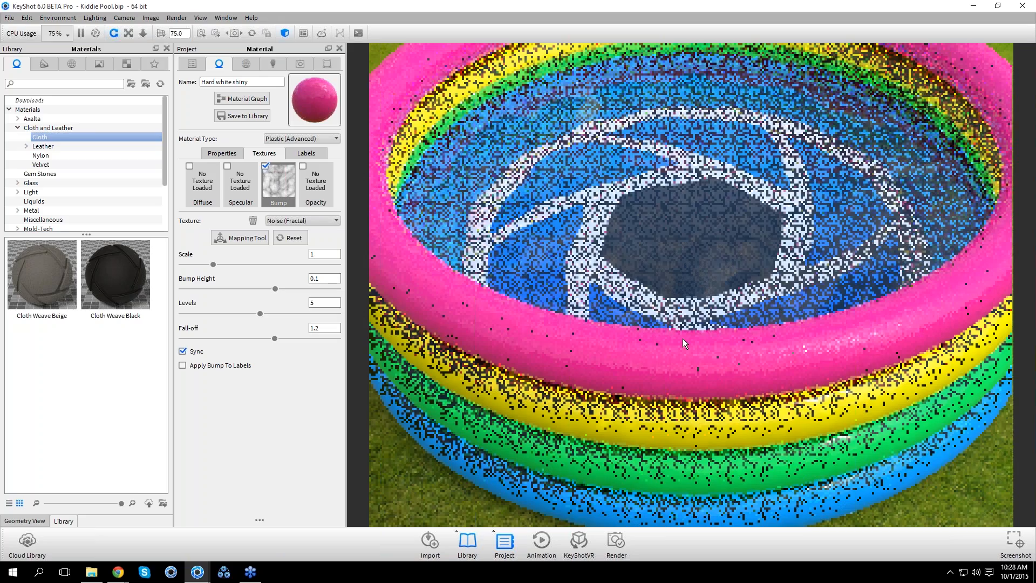
{"action": "left_click", "coordinate": [326, 255]}
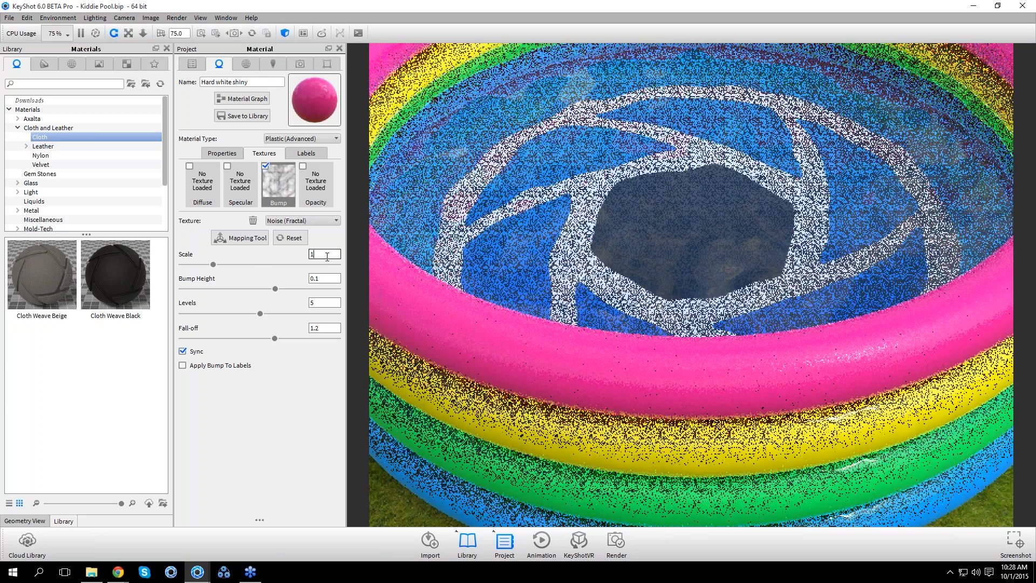
{"action": "type", "text": "0"}
{"action": "key", "text": "Return"}
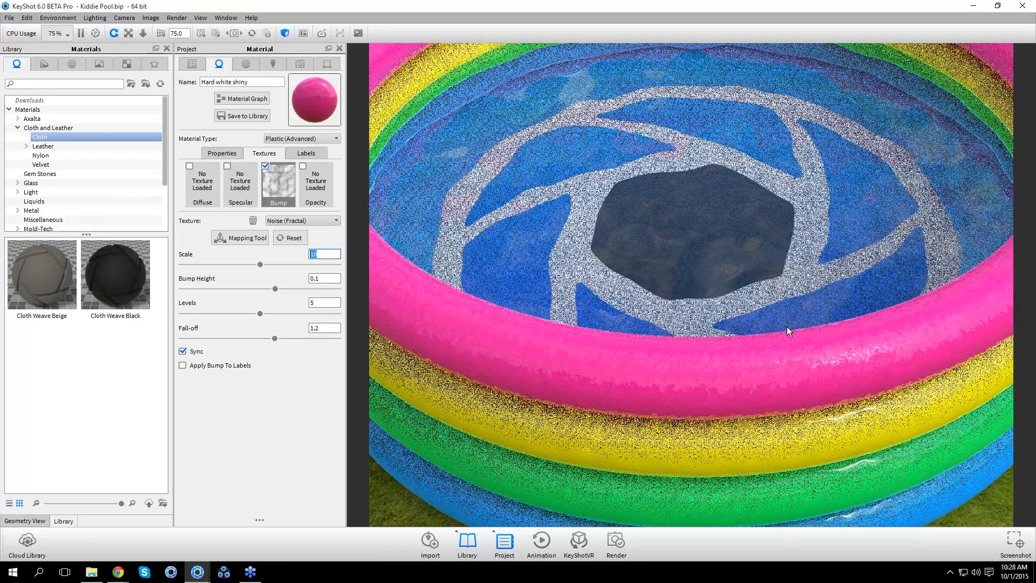
{"action": "left_click_drag", "start_coordinate": [787, 326], "coordinate": [433, 315]}
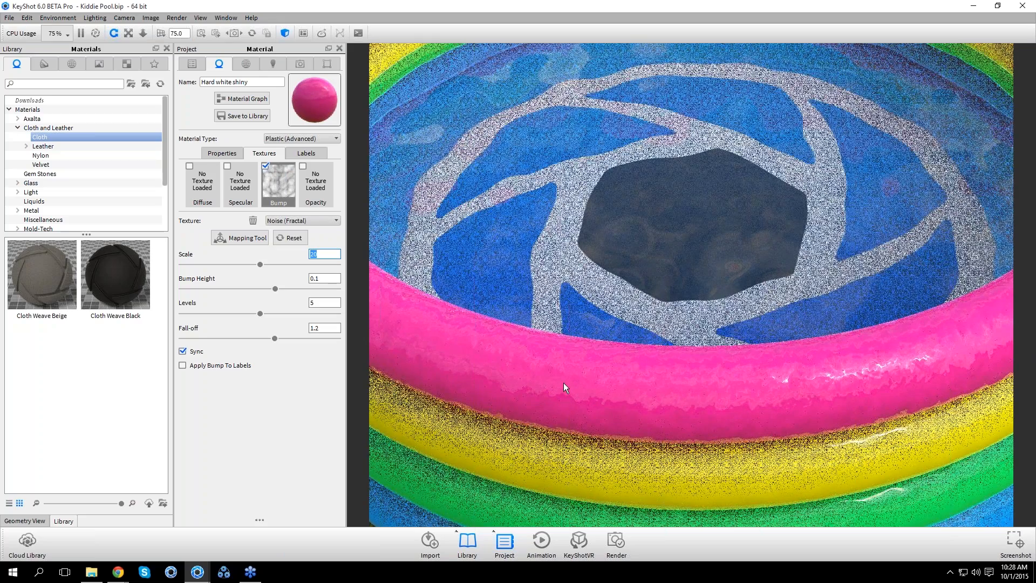
{"action": "left_click", "coordinate": [316, 221]}
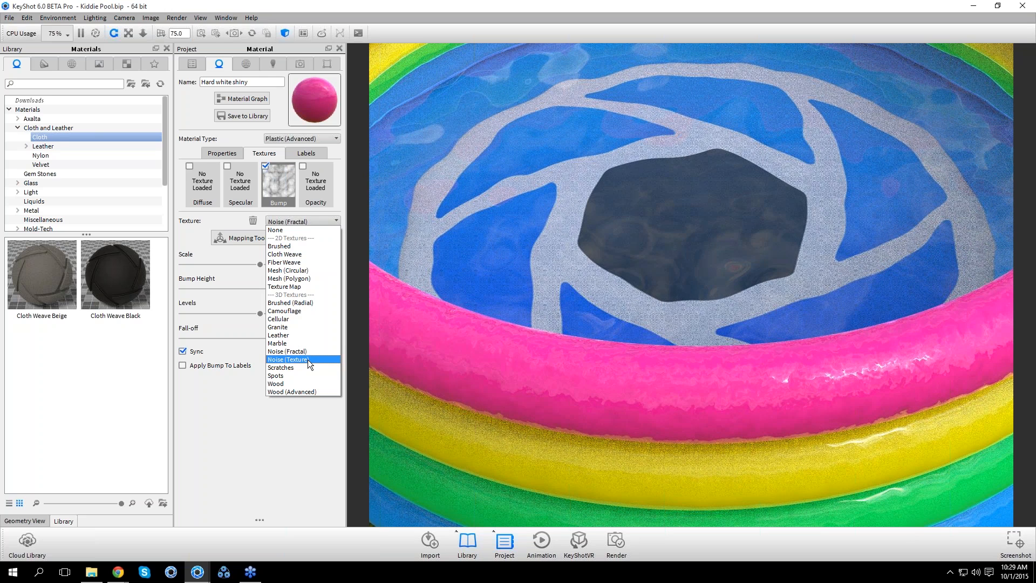
{"action": "left_click", "coordinate": [585, 225]}
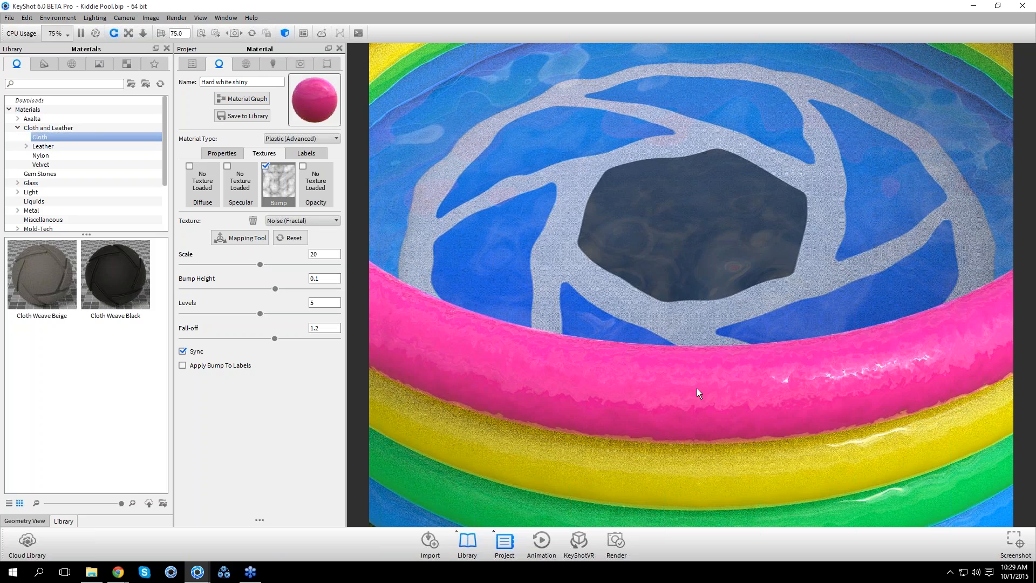
Switch the pink ring's bump texture to Noise (Texture) and increase its scale, trying 10 and then about 26.5
{"action": "scroll", "coordinate": [697, 388], "scroll_direction": "up", "scroll_amount": 1}
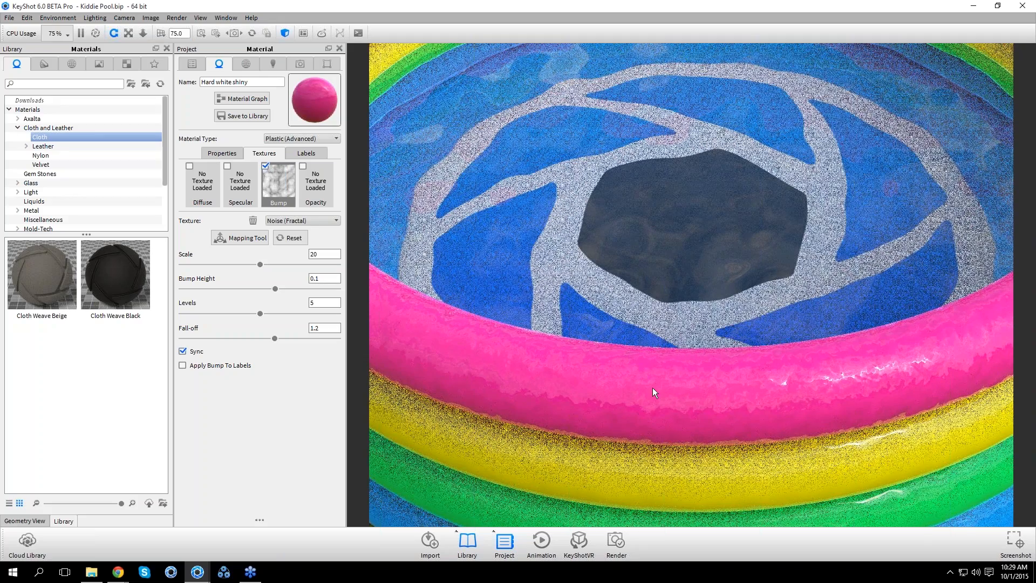
{"action": "left_click", "coordinate": [308, 224]}
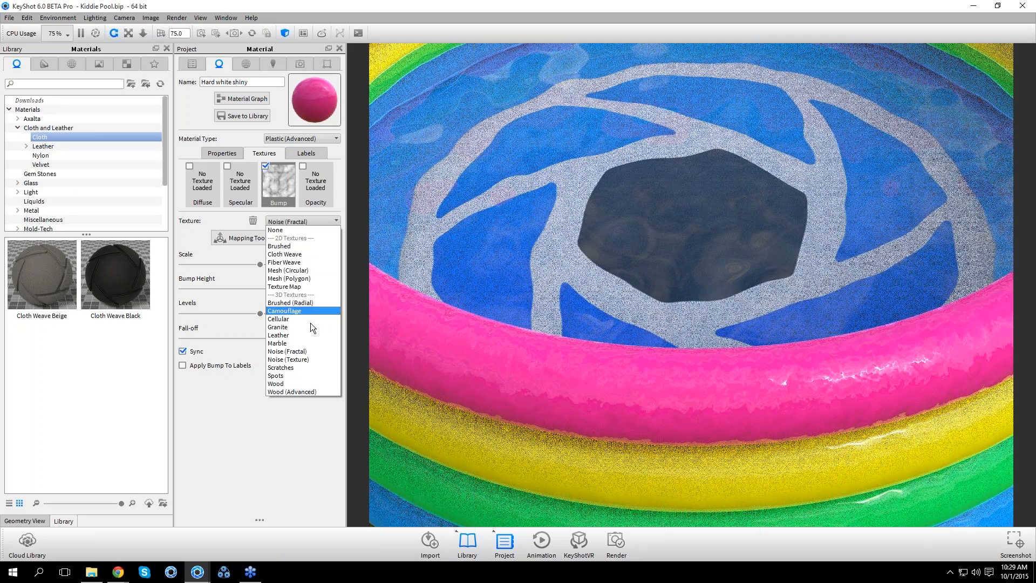
{"action": "left_click", "coordinate": [306, 359]}
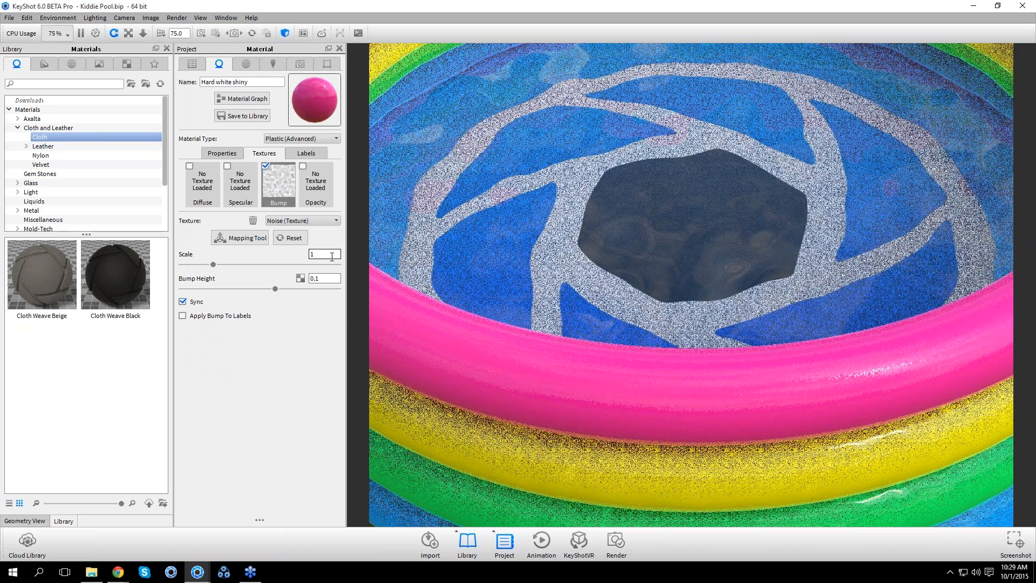
{"action": "type", "text": "0"}
{"action": "key", "text": "Return"}
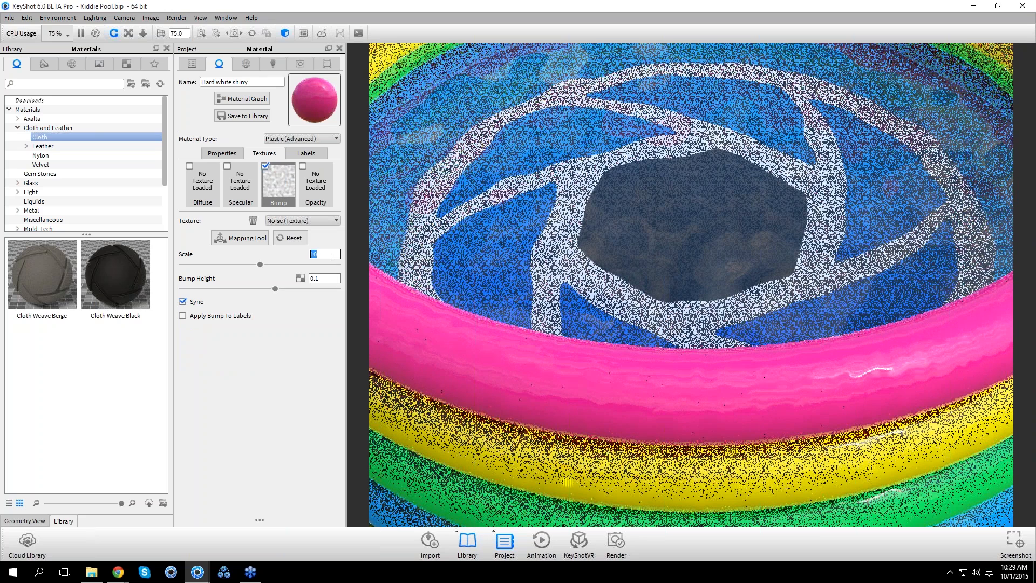
{"action": "left_click_drag", "start_coordinate": [260, 264], "coordinate": [215, 264]}
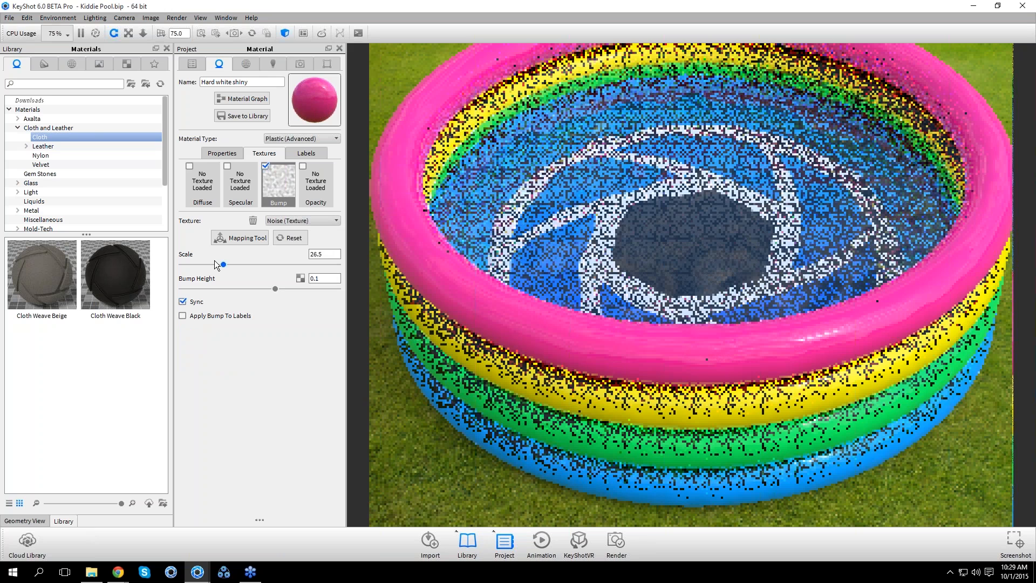
Open the pool's water material and apply a Noise (Texture) bump to it
{"action": "double_click", "coordinate": [674, 241]}
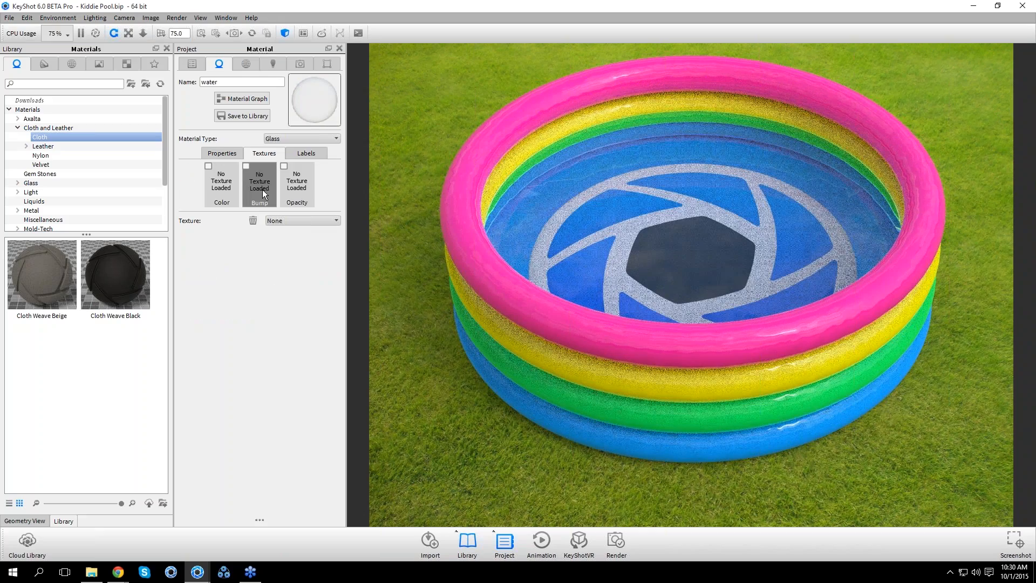
{"action": "left_click", "coordinate": [299, 221]}
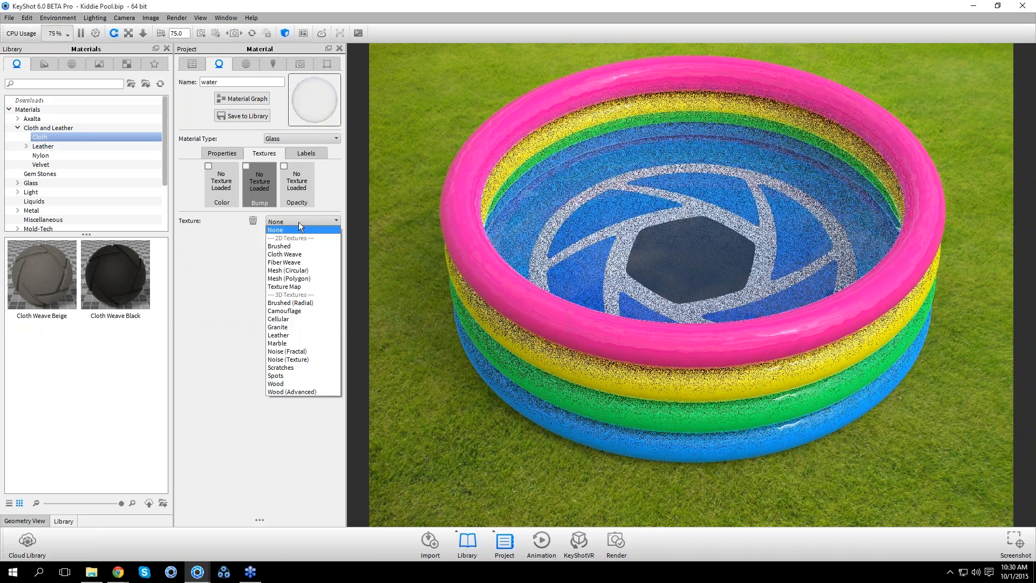
{"action": "left_click", "coordinate": [297, 358]}
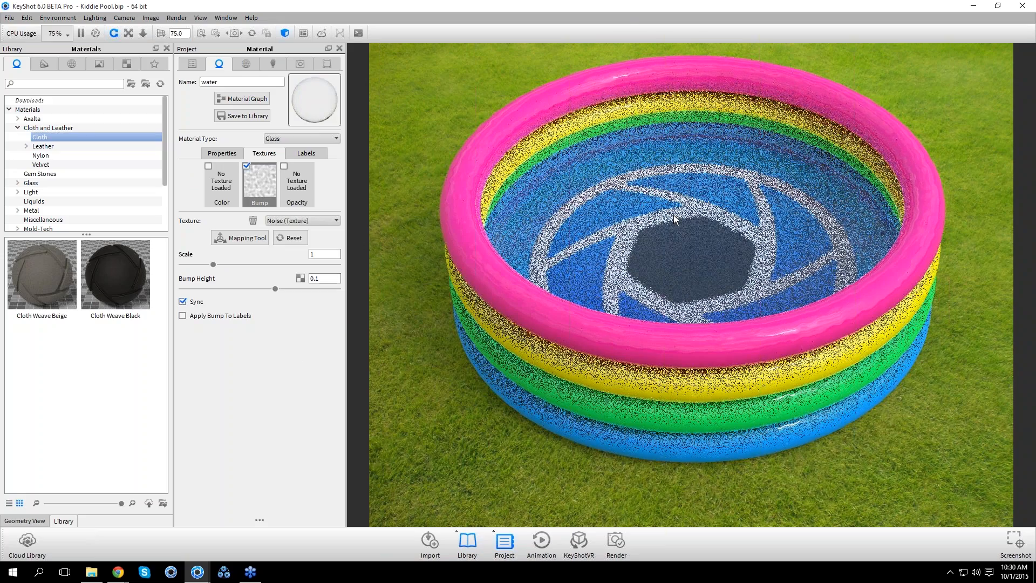
Increase the scale of the water's Noise (Texture) bump, trying 10 and settling on 50
{"action": "scroll", "coordinate": [673, 215], "scroll_direction": "up", "scroll_amount": 2}
{"action": "scroll", "coordinate": [672, 215], "scroll_direction": "up", "scroll_amount": 2}
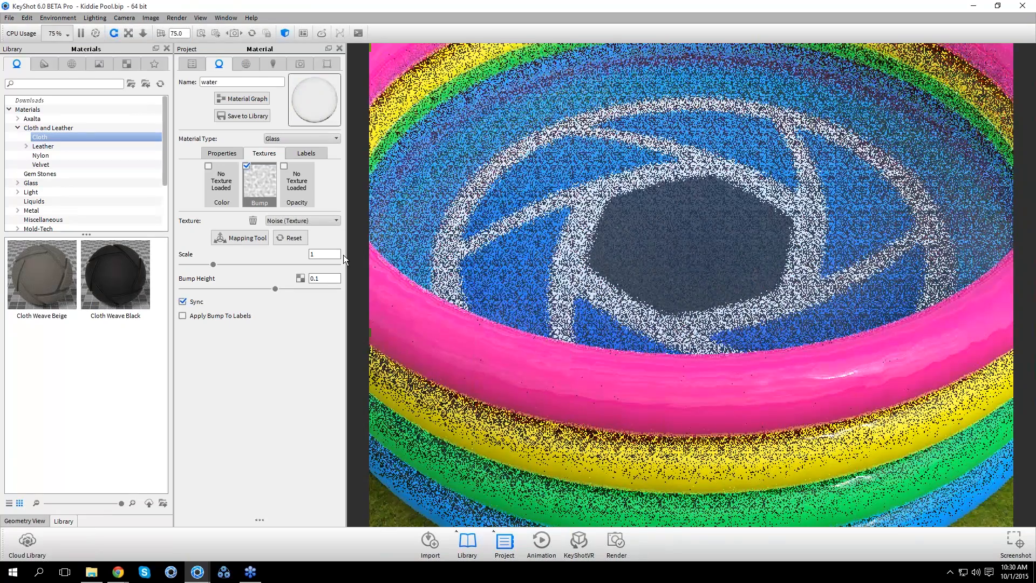
{"action": "left_click", "coordinate": [337, 253]}
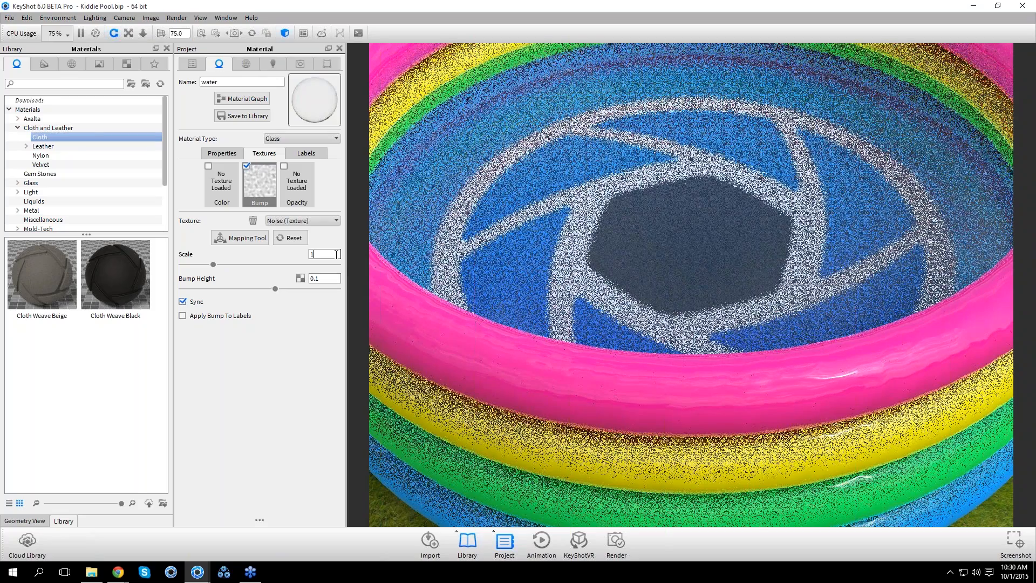
{"action": "type", "text": "0"}
{"action": "key", "text": "Return"}
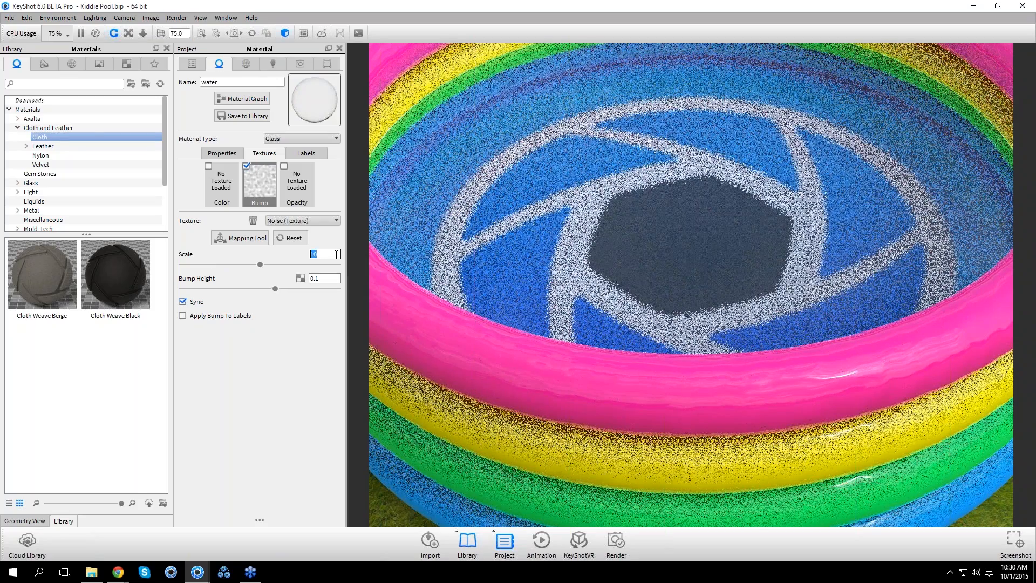
{"action": "type", "text": "50"}
{"action": "key", "text": "Return"}
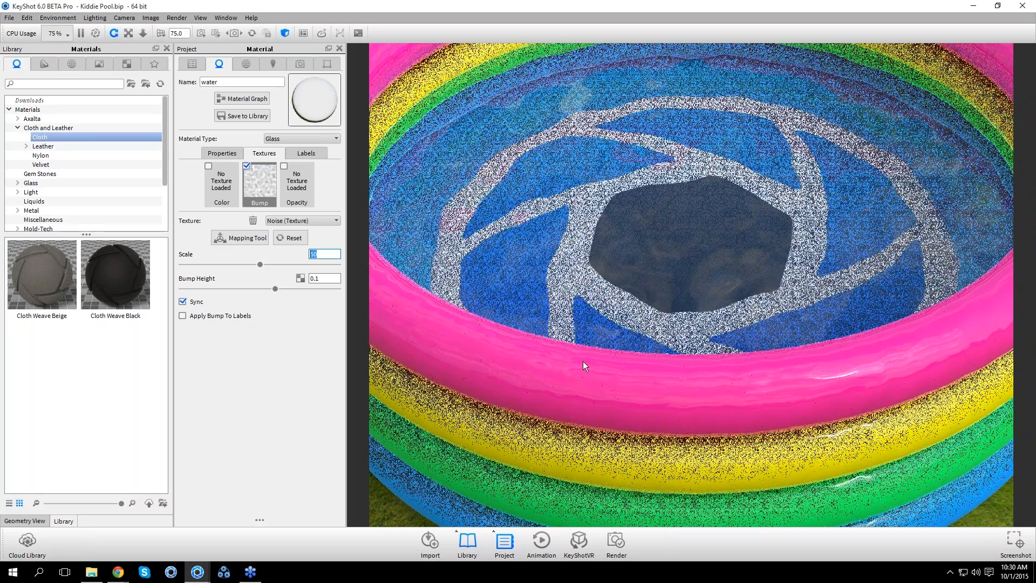
{"action": "scroll", "coordinate": [583, 361], "scroll_direction": "down", "scroll_amount": 5}
{"action": "scroll", "coordinate": [526, 368], "scroll_direction": "down", "scroll_amount": 2}
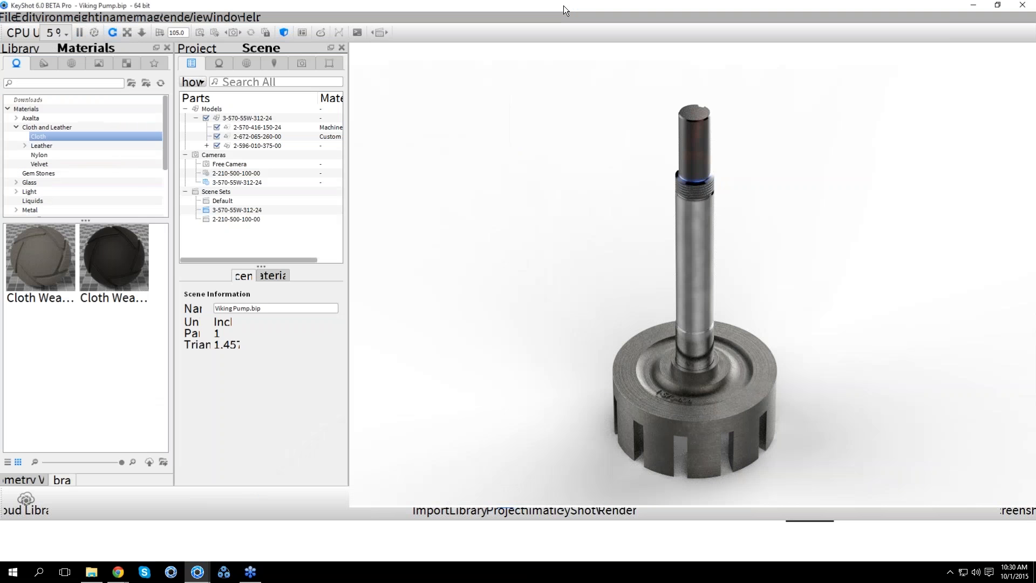
Switch to the Viking Pump scene and bring up the Viking folder with its reference photos in File Explorer
{"action": "left_click_drag", "start_coordinate": [0, 66], "coordinate": [287, 69]}
{"action": "left_click", "coordinate": [331, 245]}
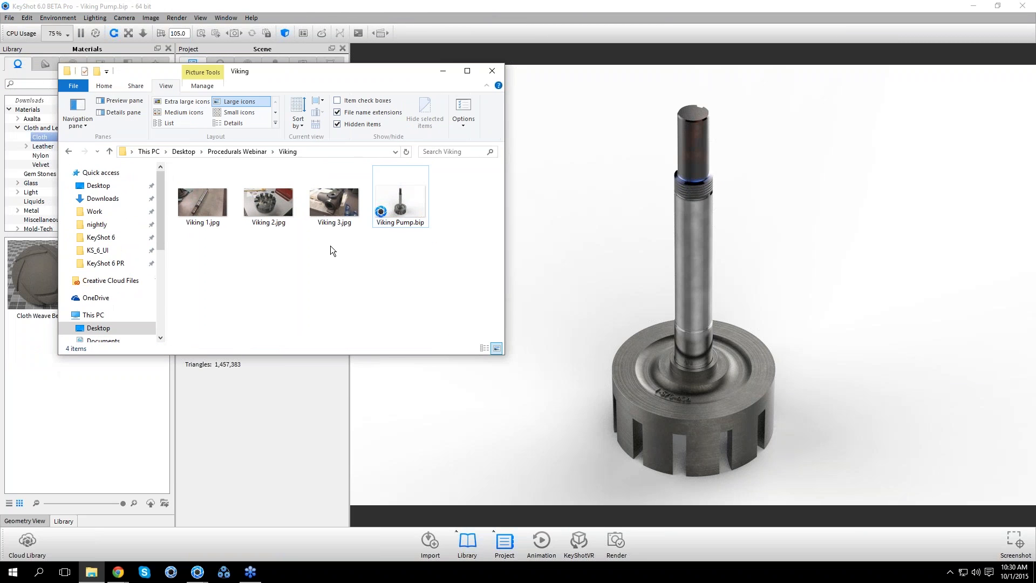
Look through the reference photos Viking 1.jpg, Viking 2.jpg and Viking 3.jpg, and close the viewer and the Viking folder
{"action": "double_click", "coordinate": [218, 207]}
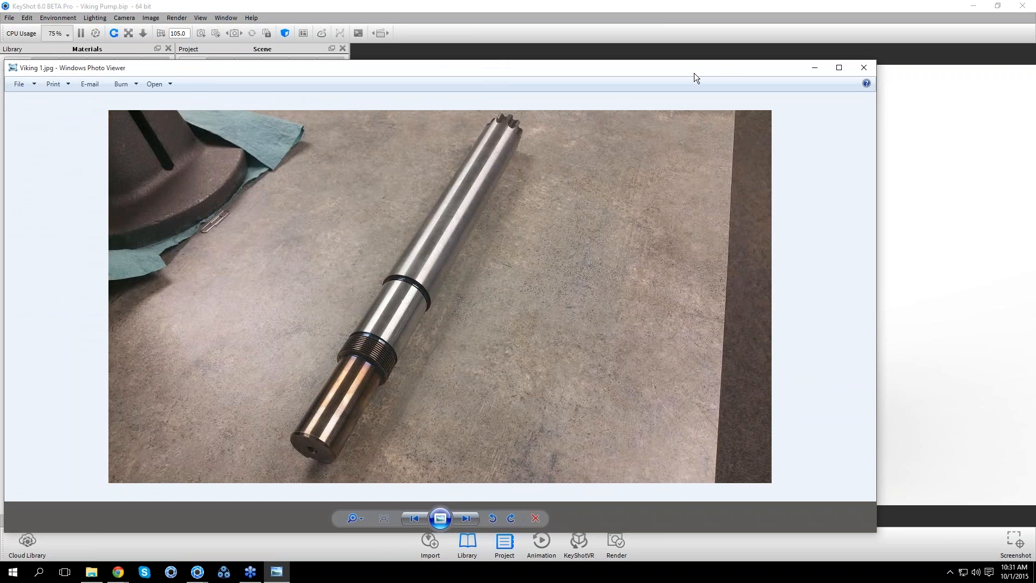
{"action": "left_click_drag", "start_coordinate": [724, 67], "coordinate": [784, 61]}
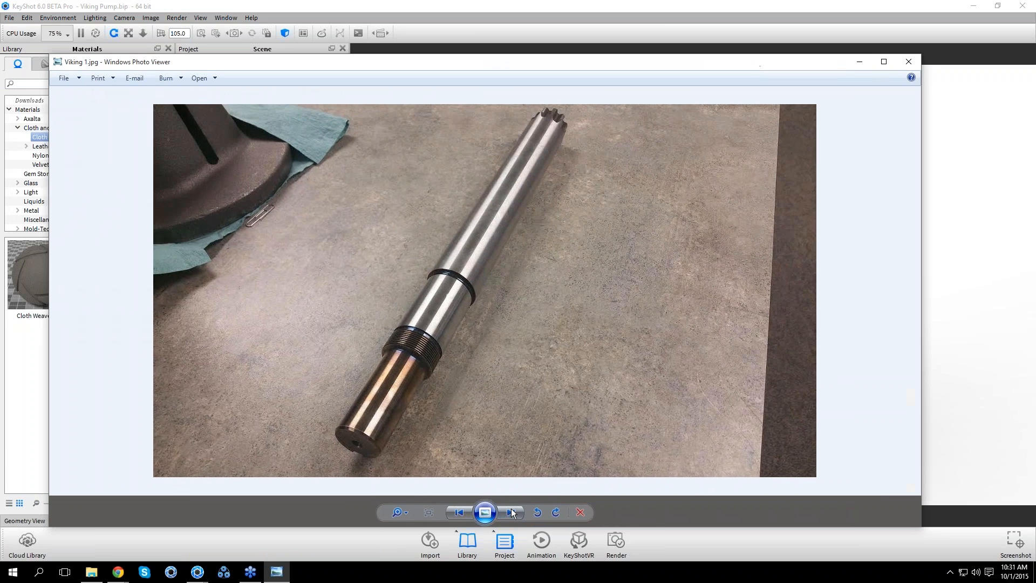
{"action": "key", "text": "Right"}
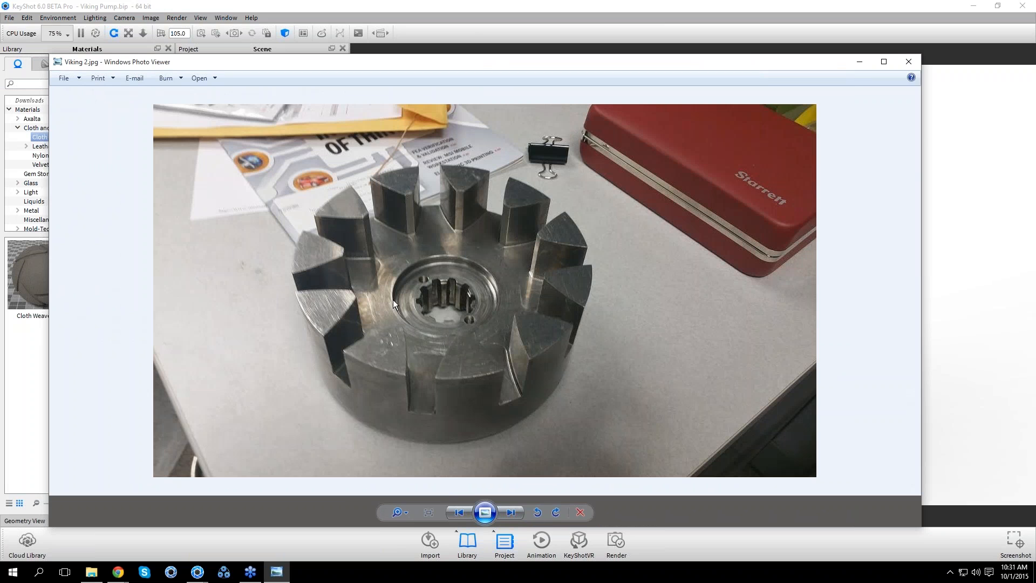
{"action": "left_click", "coordinate": [505, 515]}
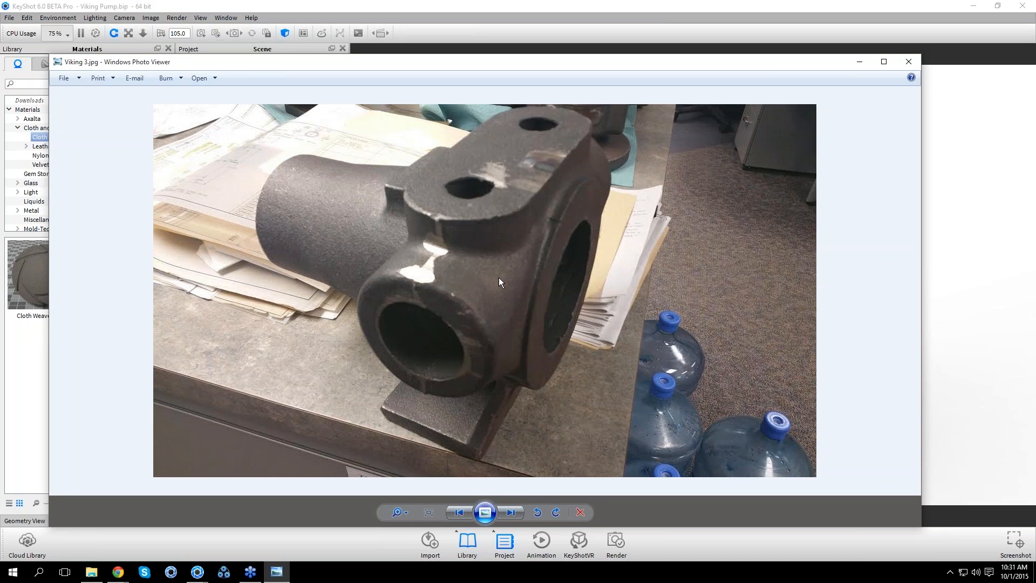
{"action": "left_click", "coordinate": [908, 63]}
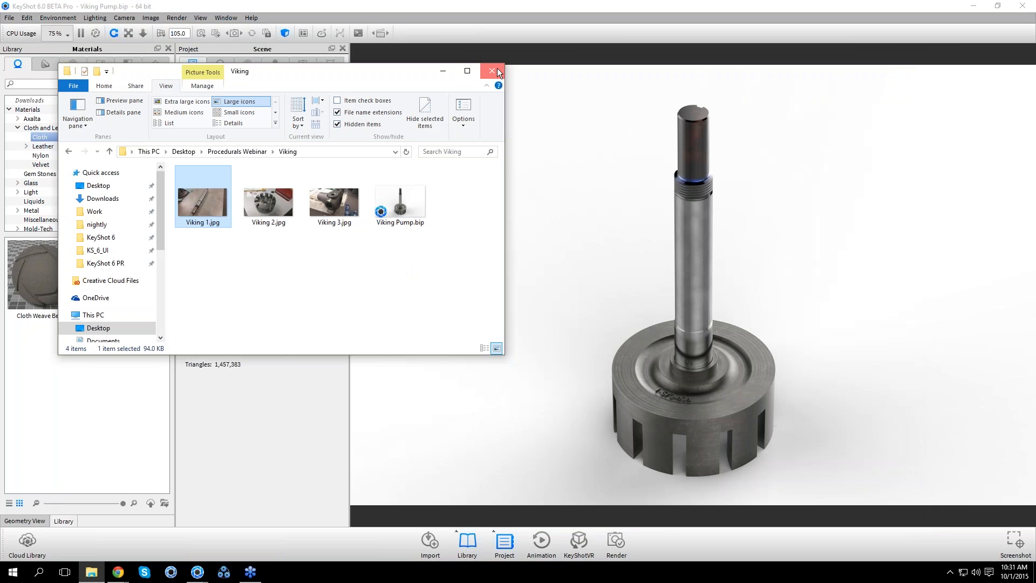
{"action": "left_click", "coordinate": [497, 69]}
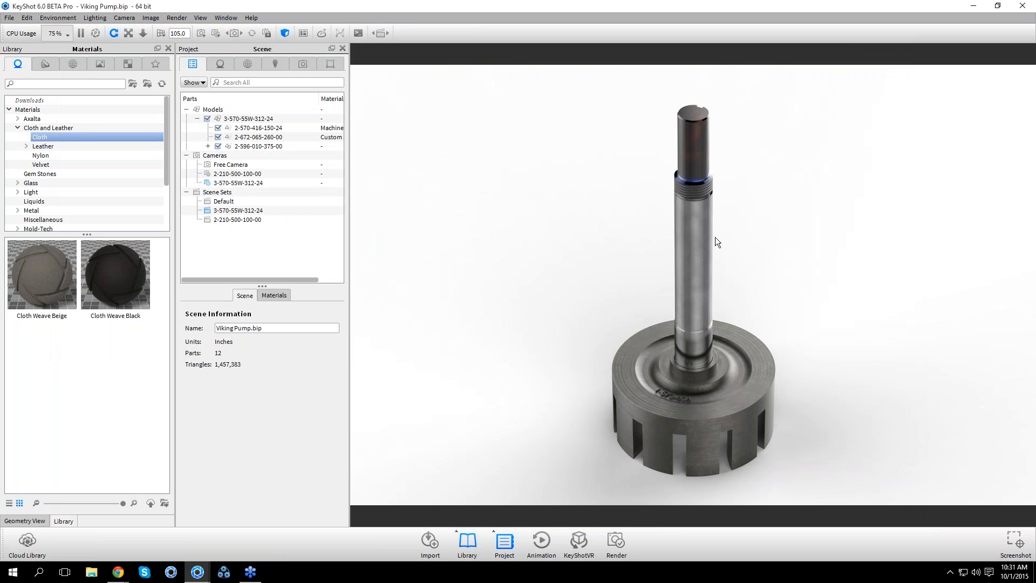
Open the source color gradient in the Custom Steel Rod's color texture and examine how it colors the rod's upper end
{"action": "double_click", "coordinate": [702, 218]}
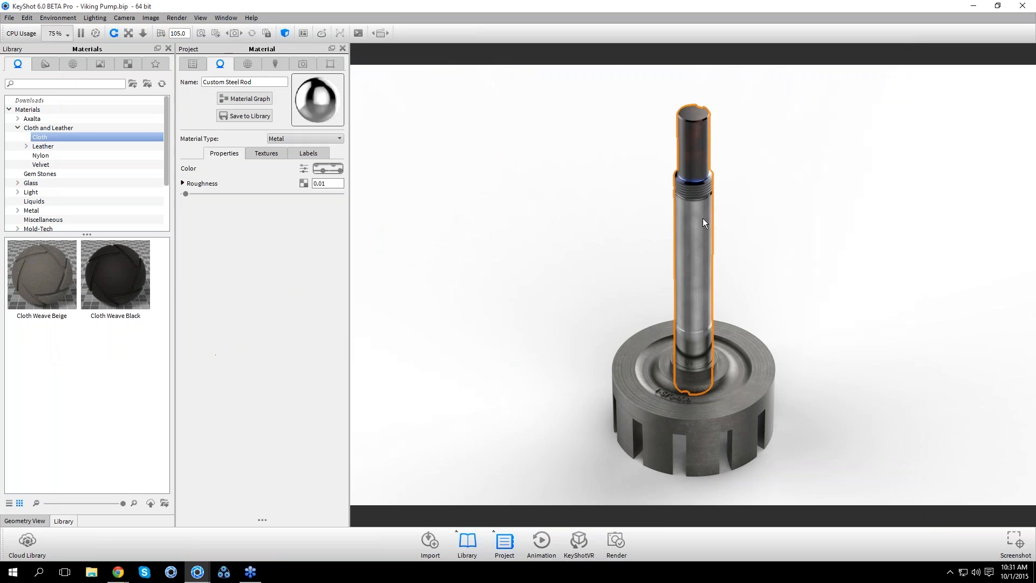
{"action": "left_click", "coordinate": [277, 154]}
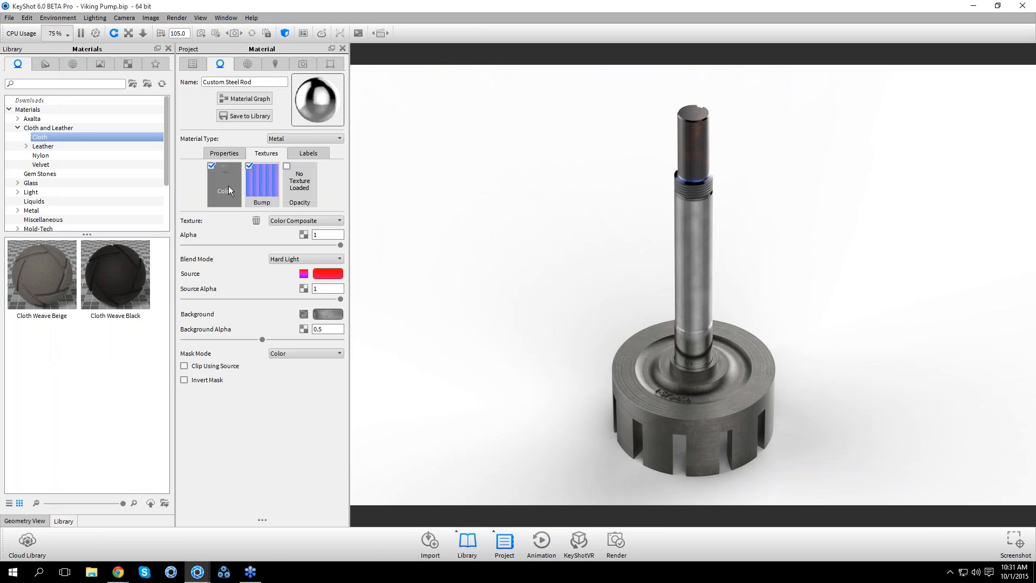
{"action": "left_click", "coordinate": [303, 274]}
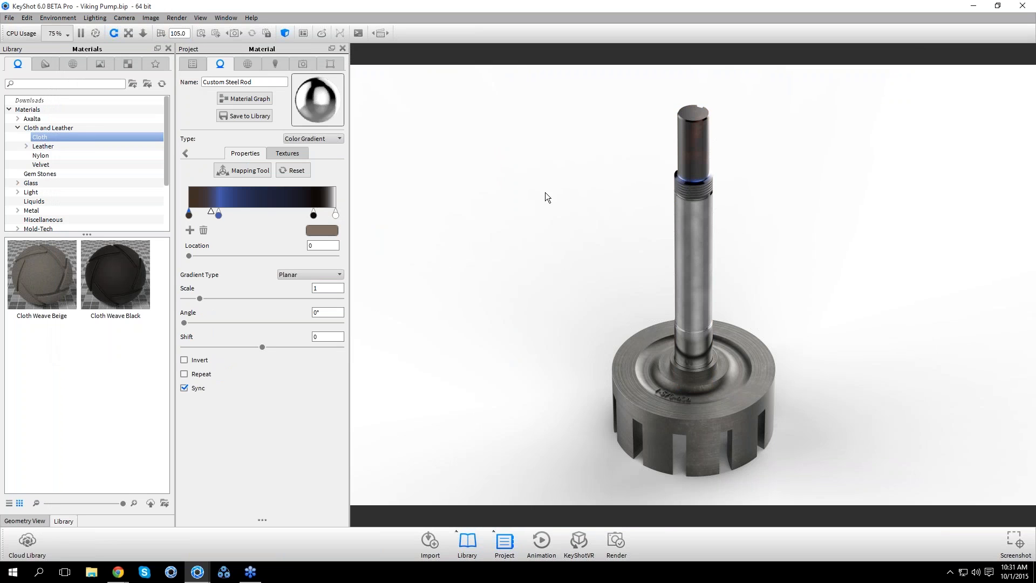
{"action": "scroll", "coordinate": [735, 182], "scroll_direction": "up", "scroll_amount": 5}
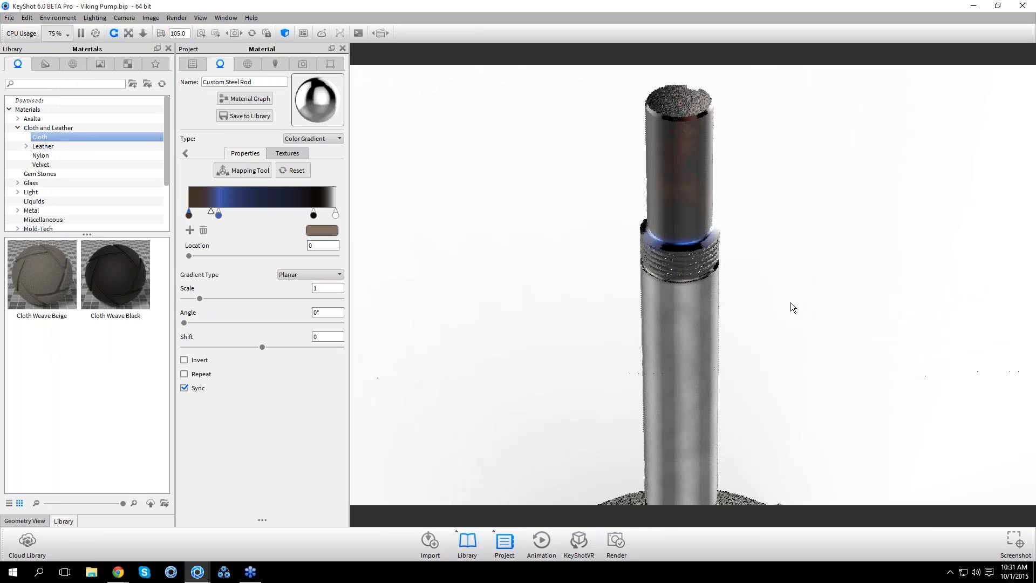
{"action": "scroll", "coordinate": [671, 239], "scroll_direction": "up", "scroll_amount": 2}
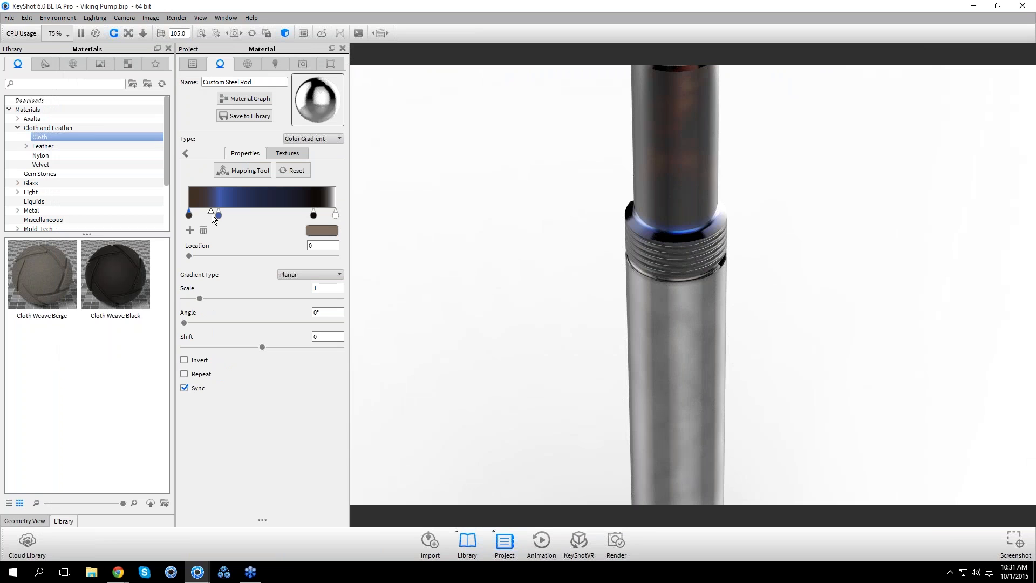
Try moving the rod's planar color gradient along its length with the Mapping Tool, and discard the repositioning
{"action": "scroll", "coordinate": [617, 283], "scroll_direction": "down", "scroll_amount": 3}
{"action": "left_click", "coordinate": [237, 171]}
{"action": "left_click_drag", "start_coordinate": [681, 283], "coordinate": [689, 410]}
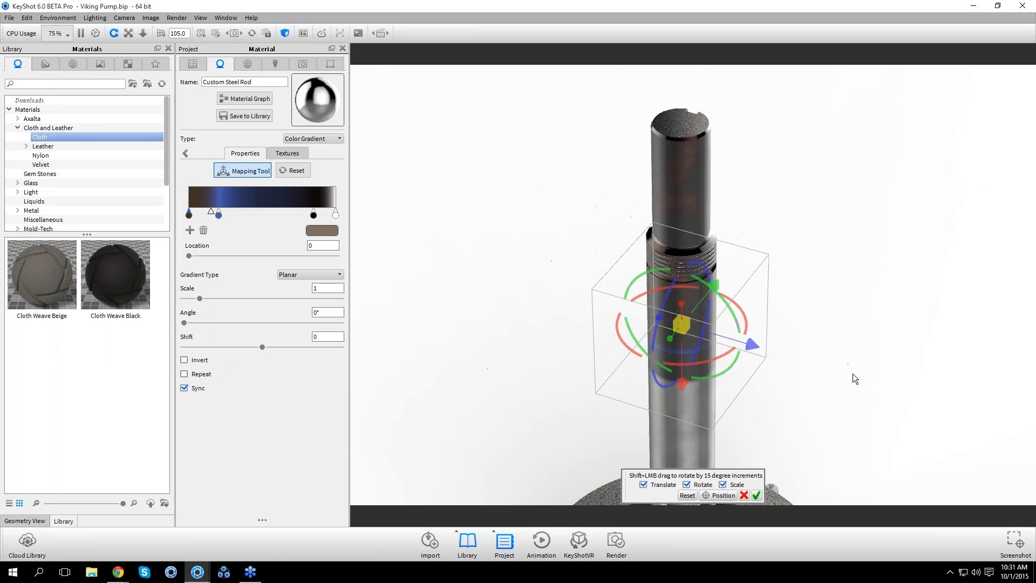
{"action": "scroll", "coordinate": [853, 373], "scroll_direction": "up", "scroll_amount": 5}
{"action": "scroll", "coordinate": [850, 278], "scroll_direction": "down", "scroll_amount": 3}
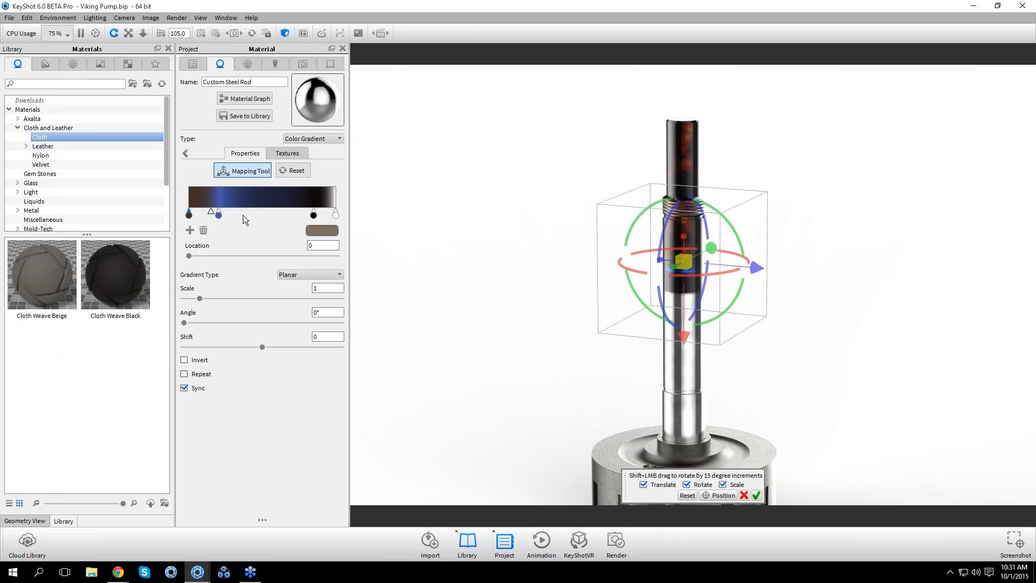
{"action": "left_click_drag", "start_coordinate": [684, 336], "coordinate": [703, 263]}
{"action": "scroll", "coordinate": [801, 316], "scroll_direction": "up", "scroll_amount": 5}
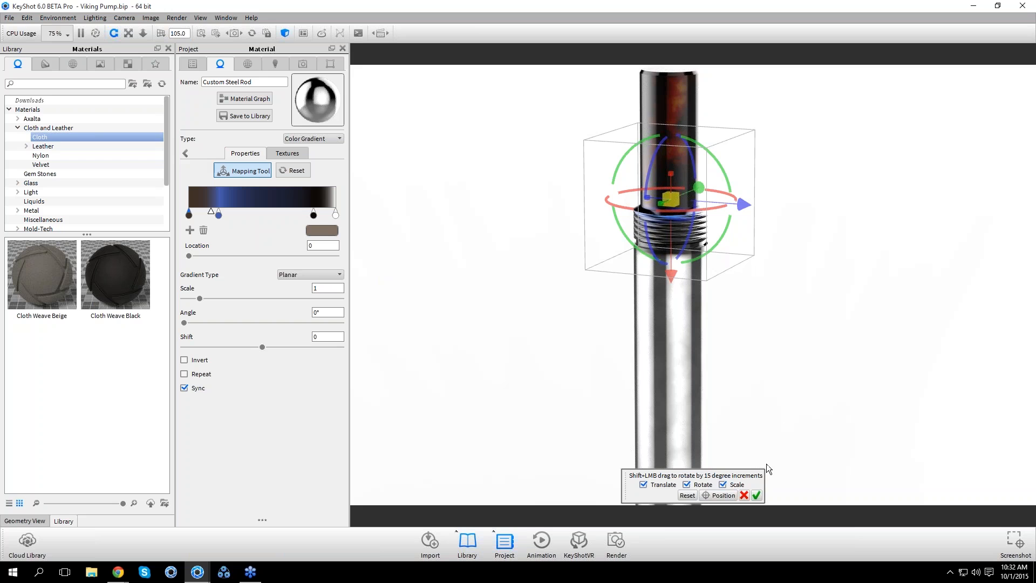
{"action": "left_click", "coordinate": [748, 495]}
{"action": "scroll", "coordinate": [786, 228], "scroll_direction": "down", "scroll_amount": 4}
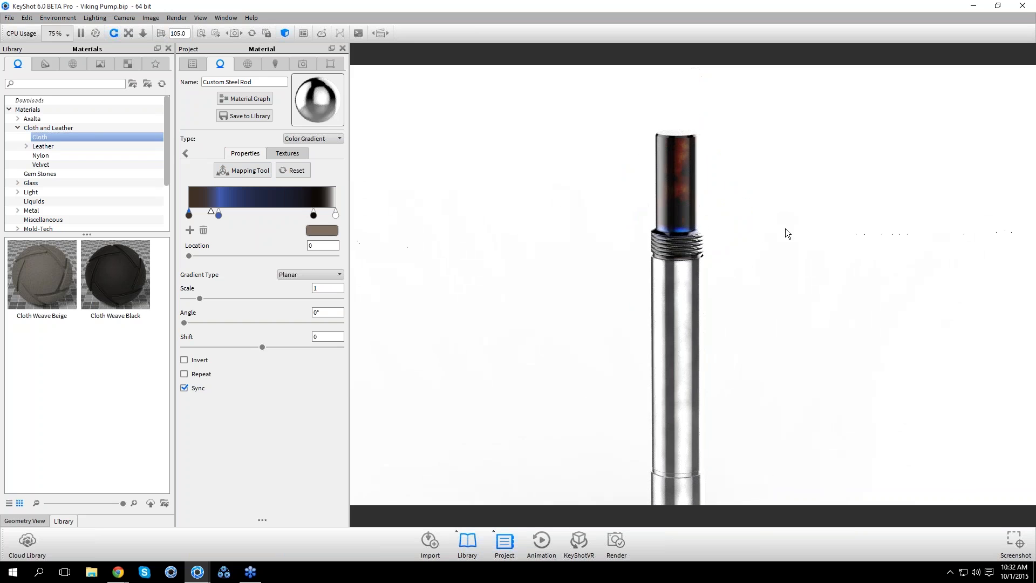
{"action": "scroll", "coordinate": [782, 251], "scroll_direction": "down", "scroll_amount": 5}
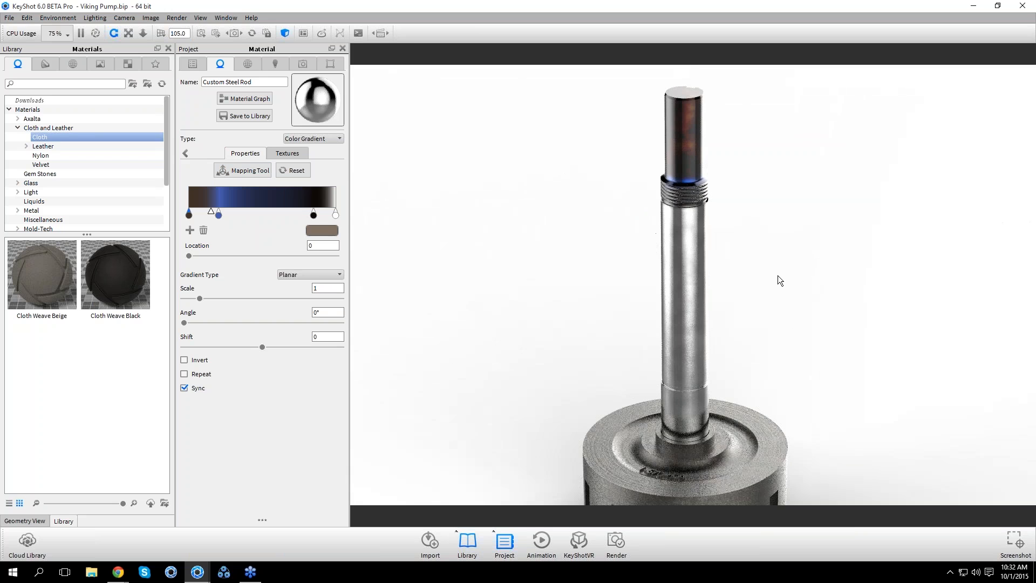
Remove the Brushed (Radial) bump texture from the slotted rotor's Machined Steel material
{"action": "middle_click_drag", "start_coordinate": [796, 275], "coordinate": [811, 163]}
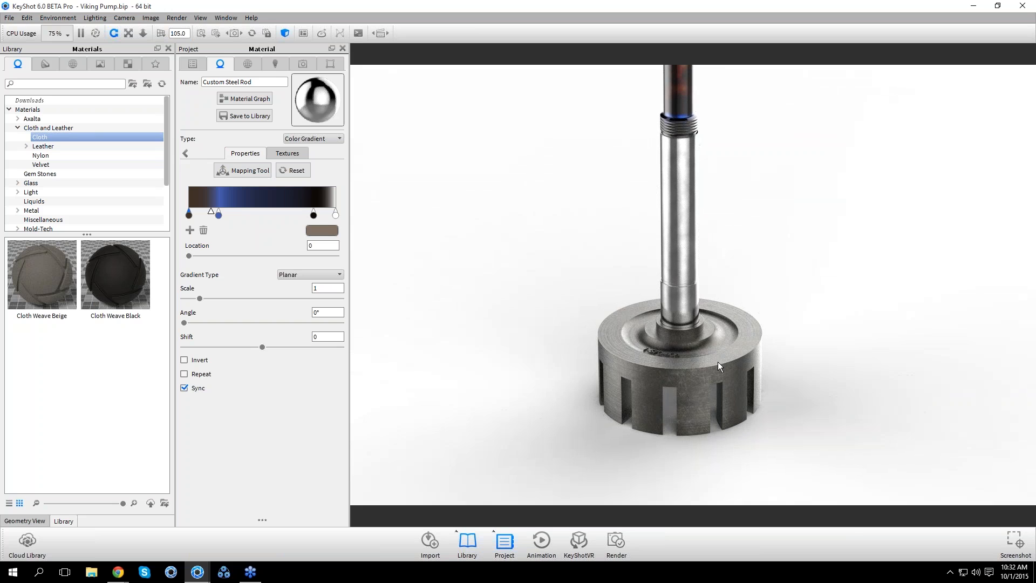
{"action": "scroll", "coordinate": [718, 363], "scroll_direction": "up", "scroll_amount": 1}
{"action": "scroll", "coordinate": [719, 363], "scroll_direction": "up", "scroll_amount": 3}
{"action": "middle_click_drag", "start_coordinate": [721, 365], "coordinate": [728, 237]}
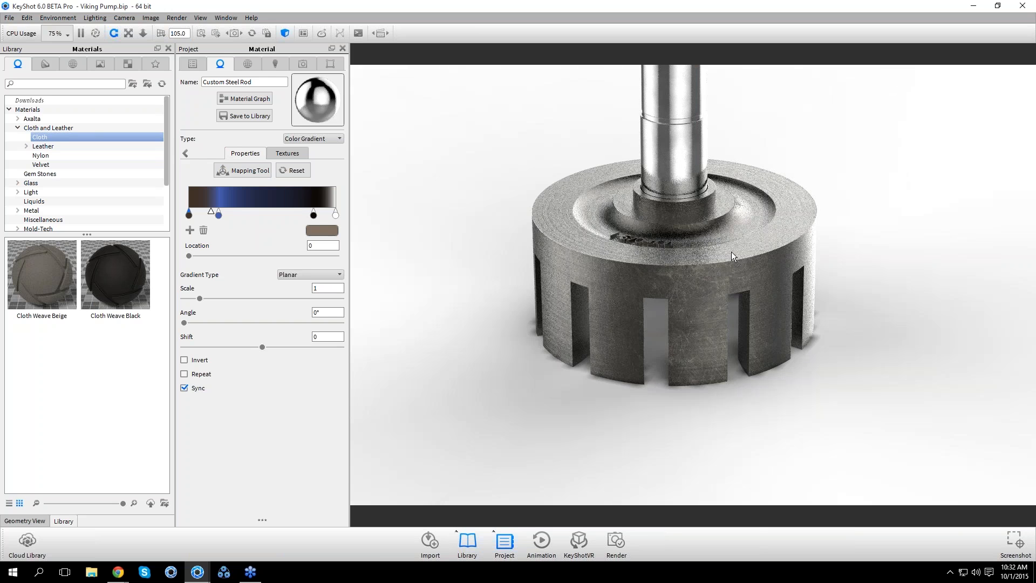
{"action": "double_click", "coordinate": [732, 253]}
{"action": "scroll", "coordinate": [732, 253], "scroll_direction": "up", "scroll_amount": 2}
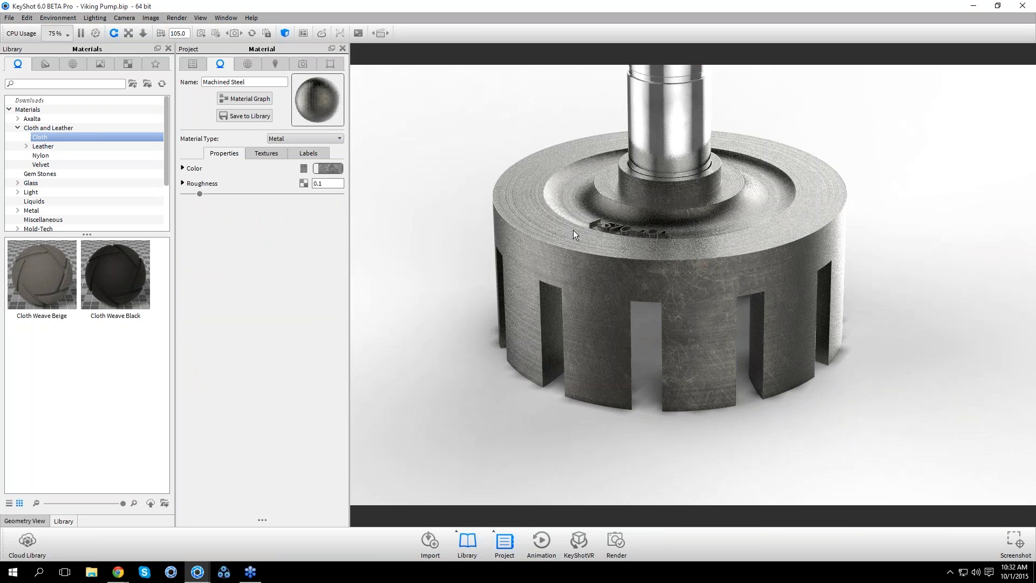
{"action": "left_click", "coordinate": [267, 151]}
{"action": "left_click", "coordinate": [268, 181]}
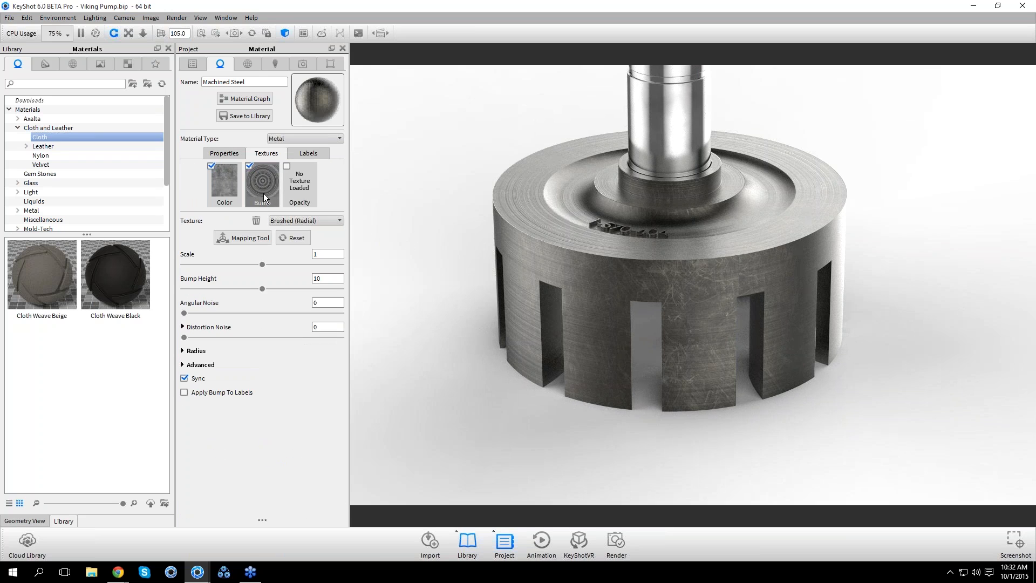
{"action": "left_click", "coordinate": [257, 220]}
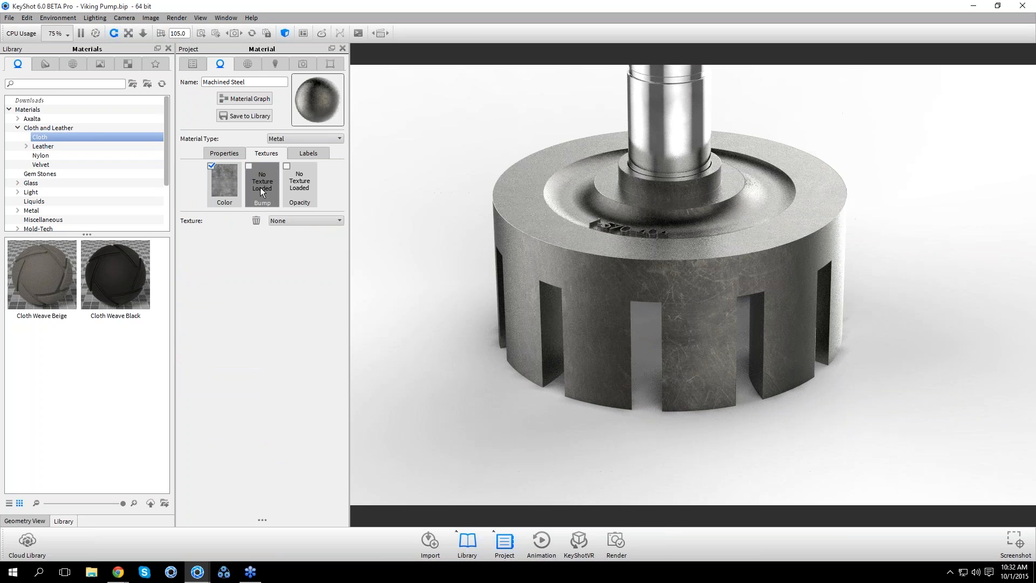
Remove the metal_texture.jpg color texture from the rotor's Machined Steel material
{"action": "left_click", "coordinate": [232, 192]}
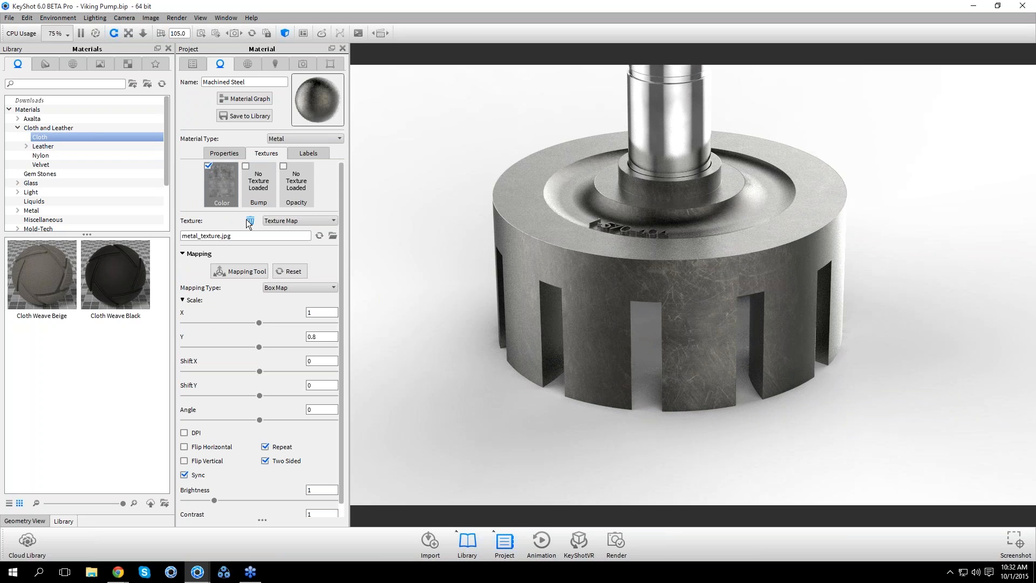
{"action": "left_click", "coordinate": [247, 220]}
{"action": "left_click_drag", "start_coordinate": [606, 266], "coordinate": [637, 277]}
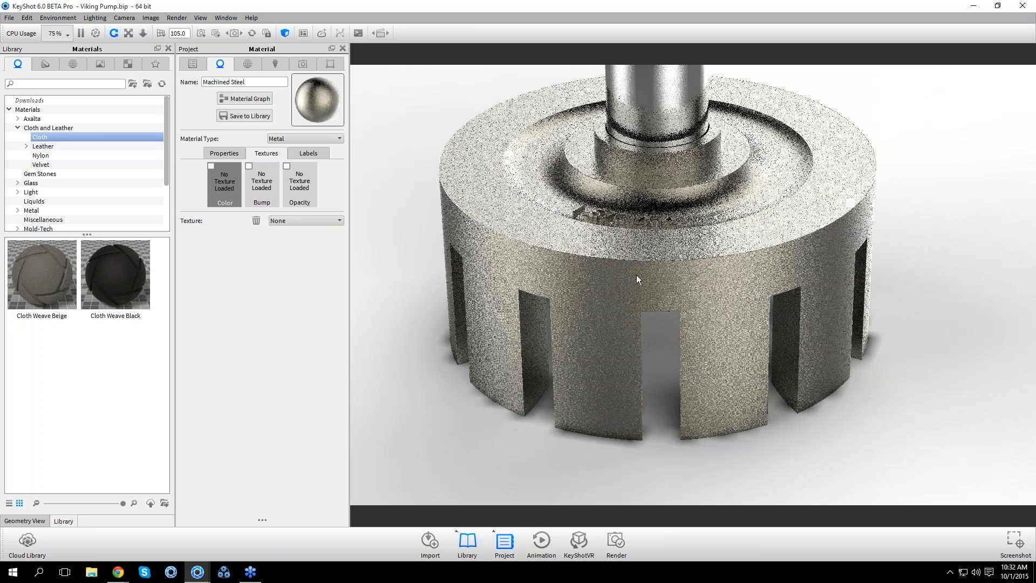
{"action": "scroll", "coordinate": [636, 274], "scroll_direction": "up", "scroll_amount": 3}
Apply the 2D Brushed texture as the rotor's bump and review its available mapping types
{"action": "left_click", "coordinate": [262, 184]}
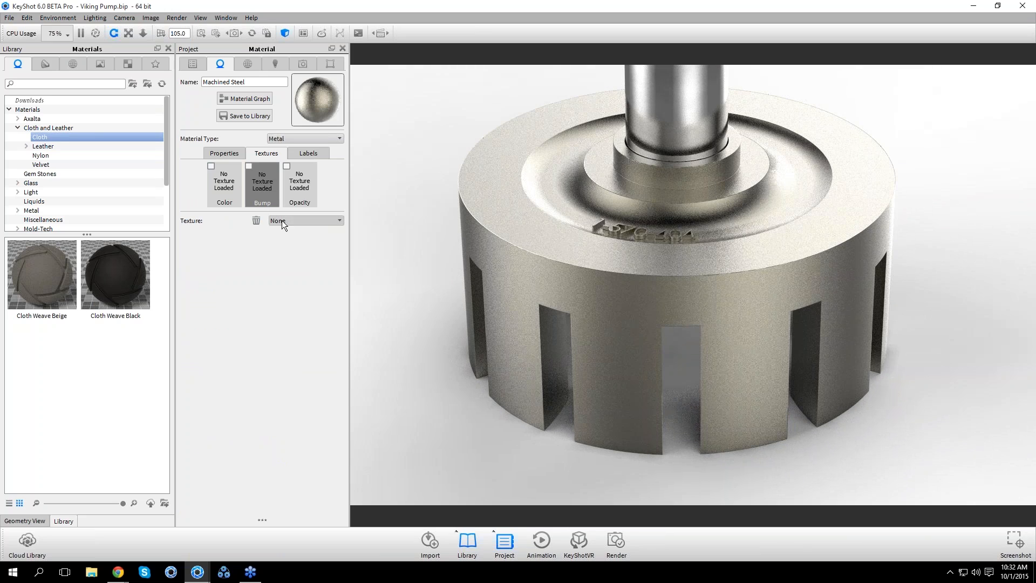
{"action": "left_click", "coordinate": [282, 220]}
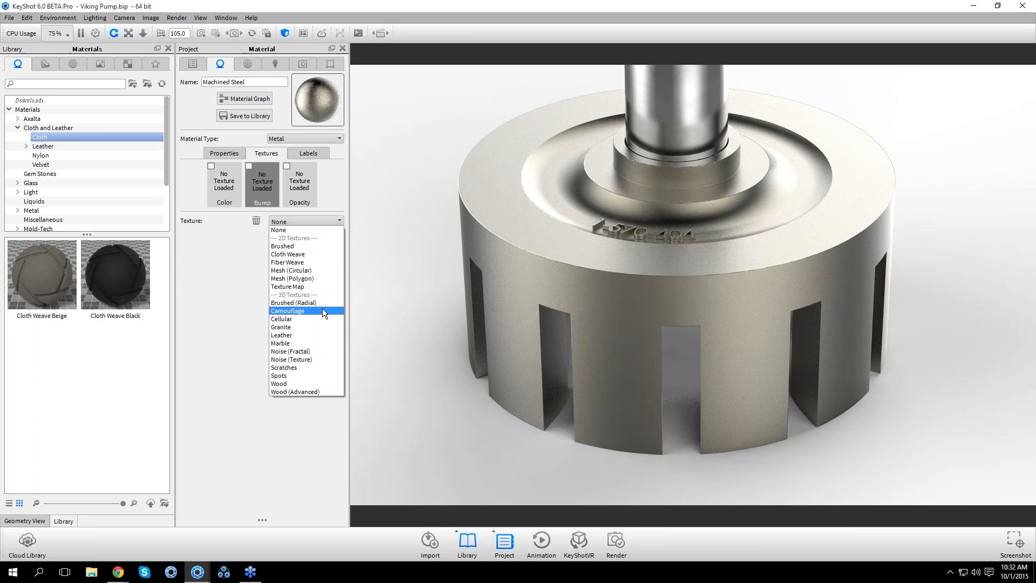
{"action": "left_click", "coordinate": [296, 244]}
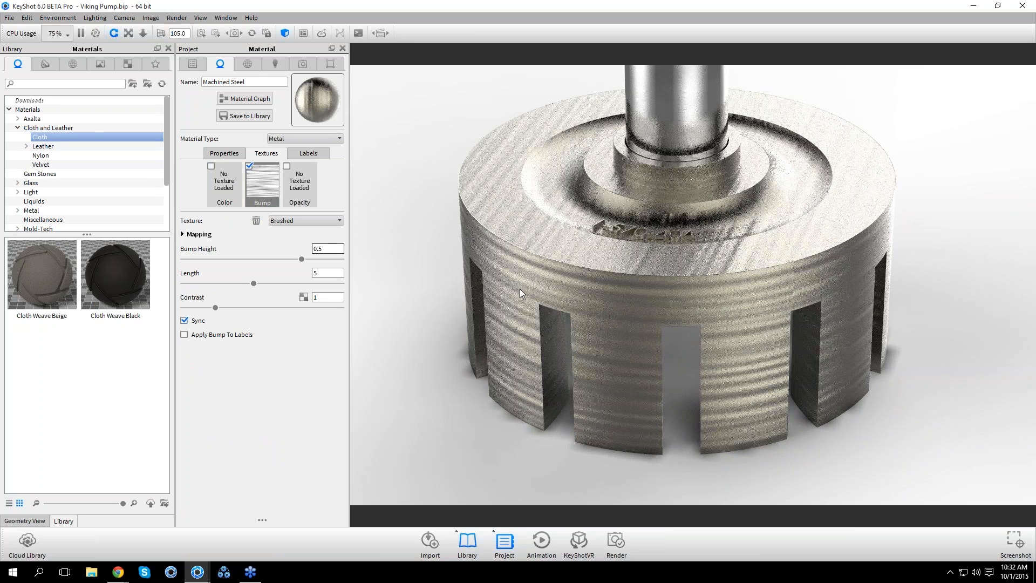
{"action": "left_click", "coordinate": [195, 233]}
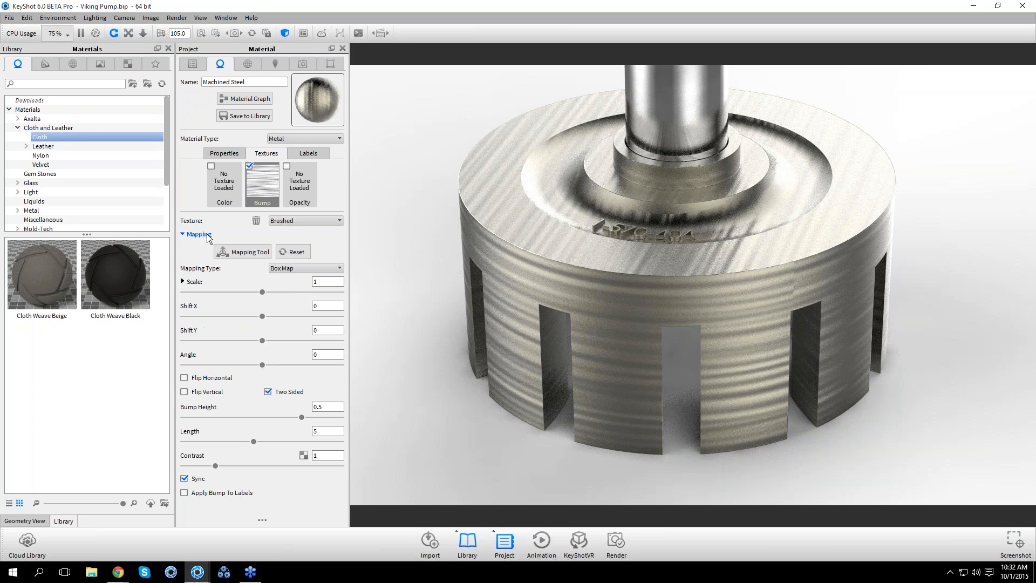
{"action": "left_click", "coordinate": [325, 267]}
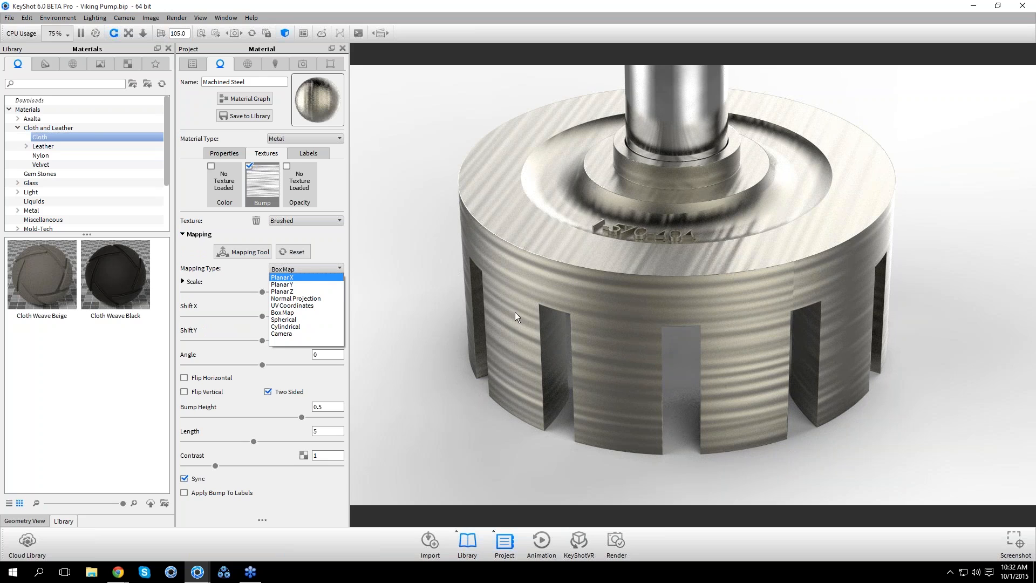
{"action": "left_click", "coordinate": [422, 237]}
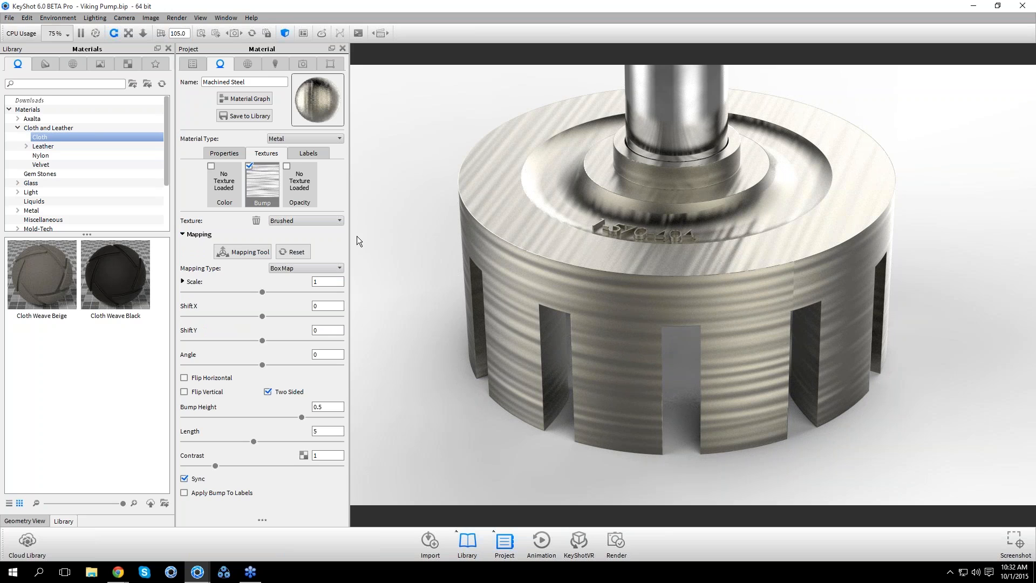
Change the rotor's bump texture to the 3D Brushed (Radial) and set its scale to 10
{"action": "left_click", "coordinate": [313, 220]}
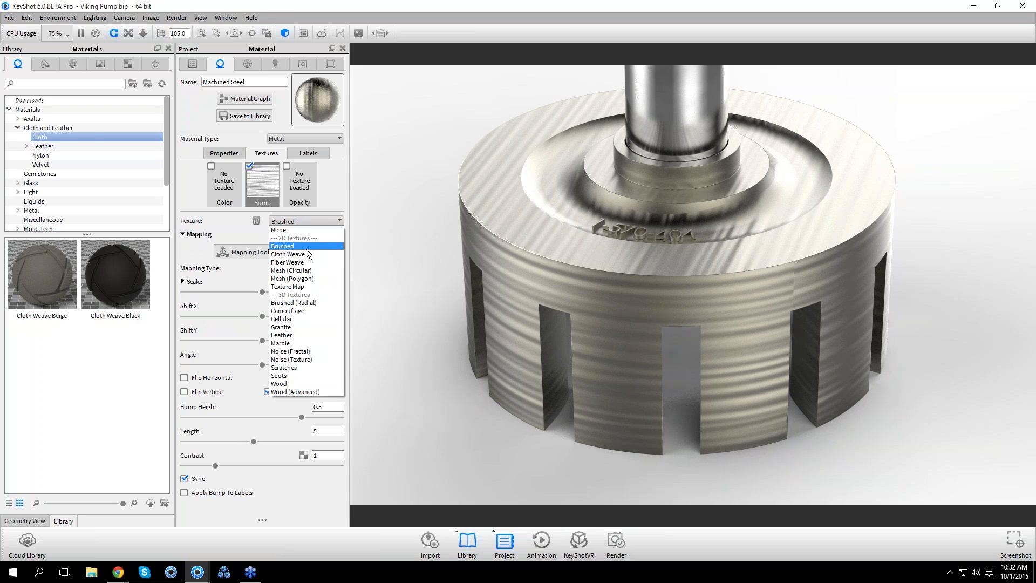
{"action": "left_click", "coordinate": [304, 301]}
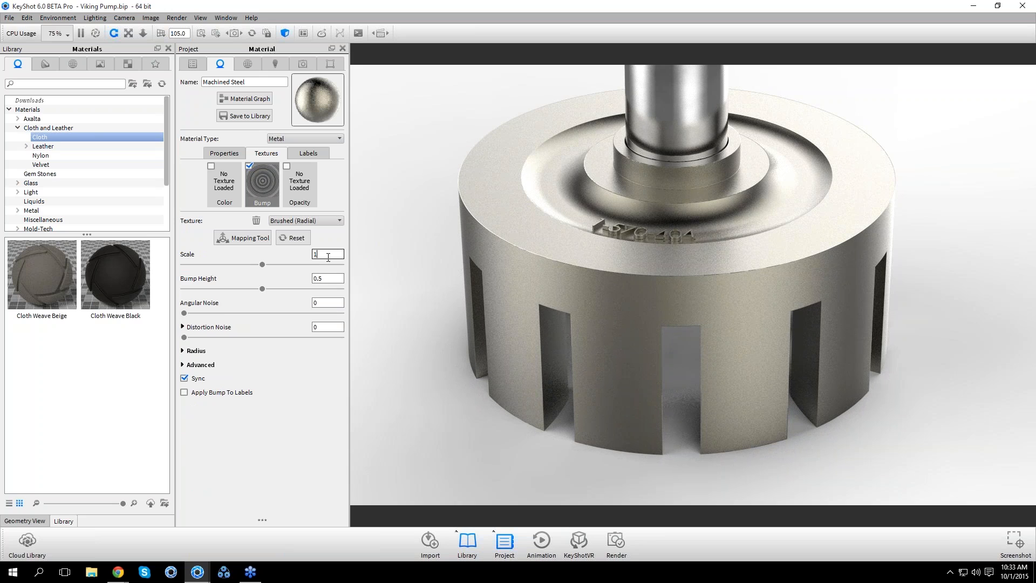
{"action": "type", "text": "0"}
{"action": "key", "text": "Return"}
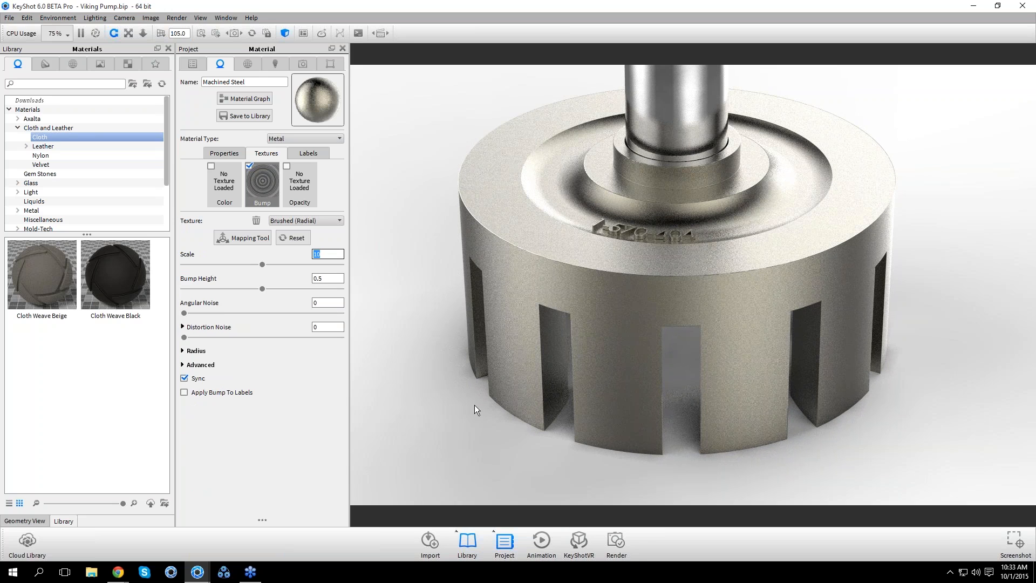
Set the bump height of the rotor's Brushed (Radial) texture to 10
{"action": "scroll", "coordinate": [681, 287], "scroll_direction": "up", "scroll_amount": 2}
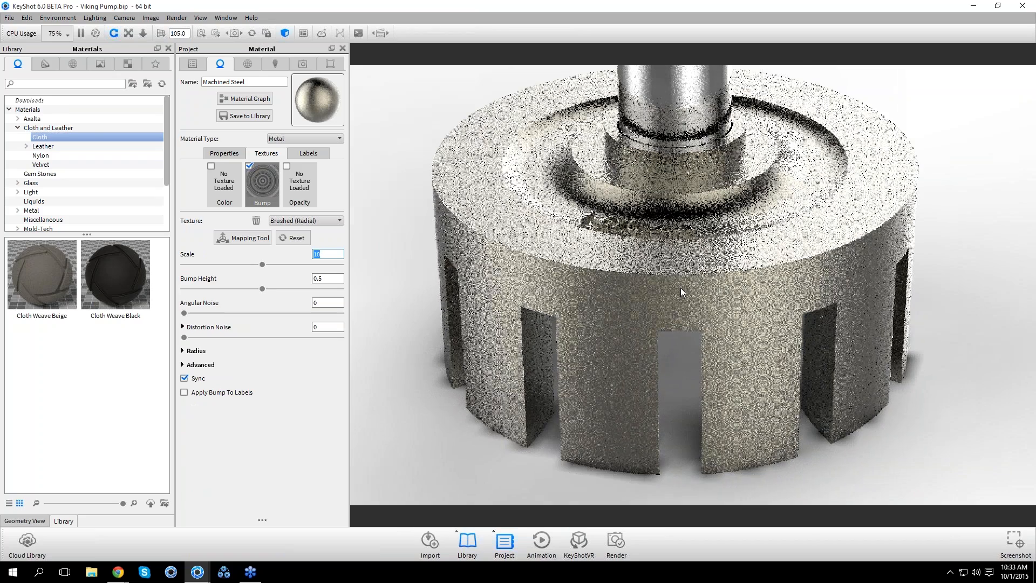
{"action": "scroll", "coordinate": [681, 287], "scroll_direction": "up", "scroll_amount": 5}
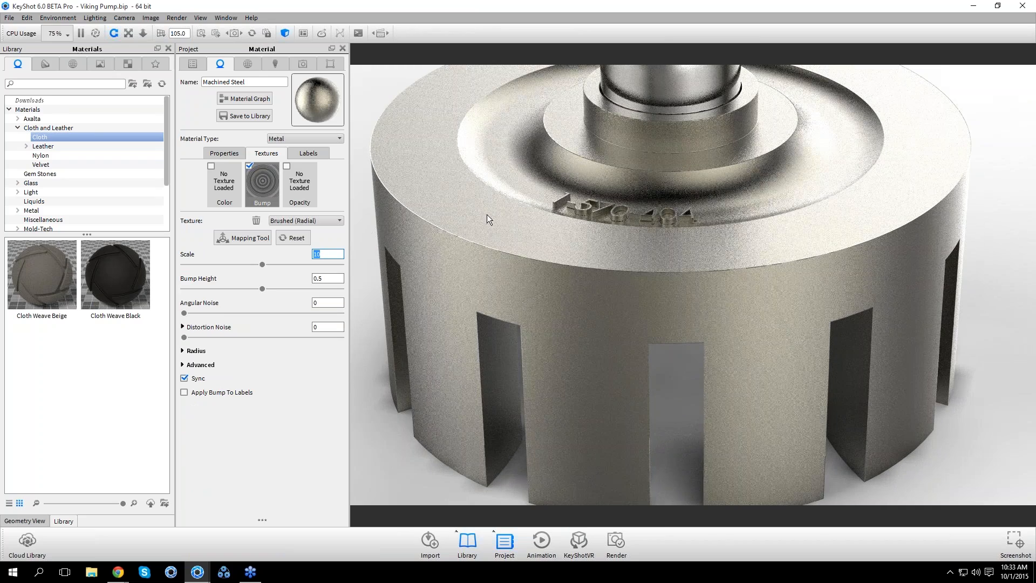
{"action": "key", "text": "Tab"}
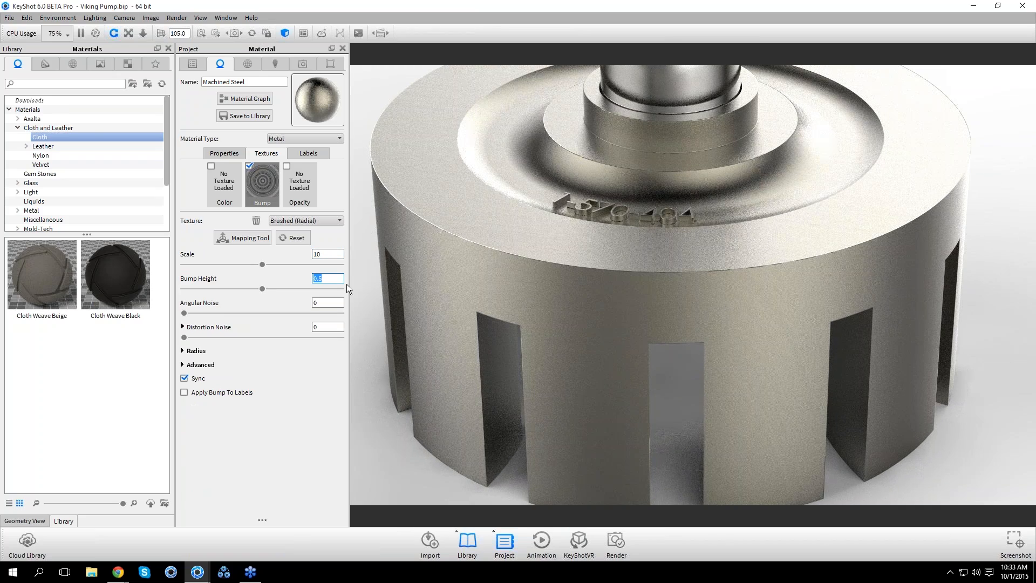
{"action": "type", "text": "1"}
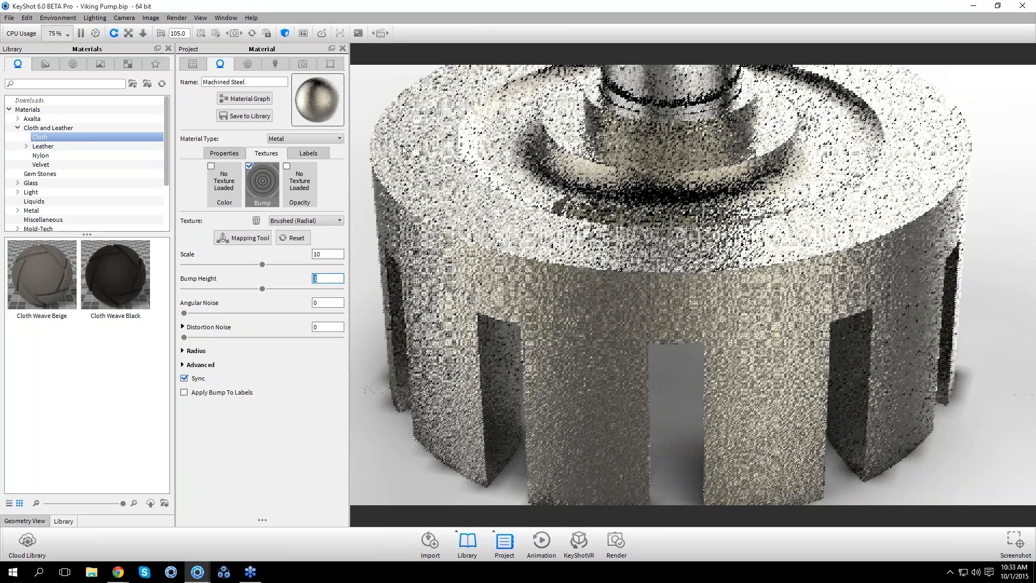
{"action": "type", "text": "0"}
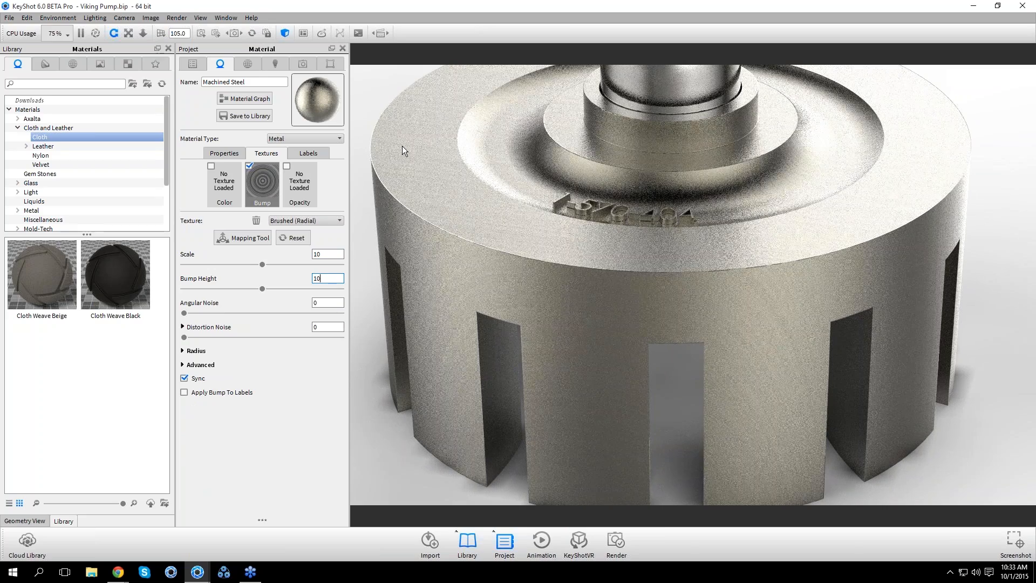
{"action": "key", "text": "Return"}
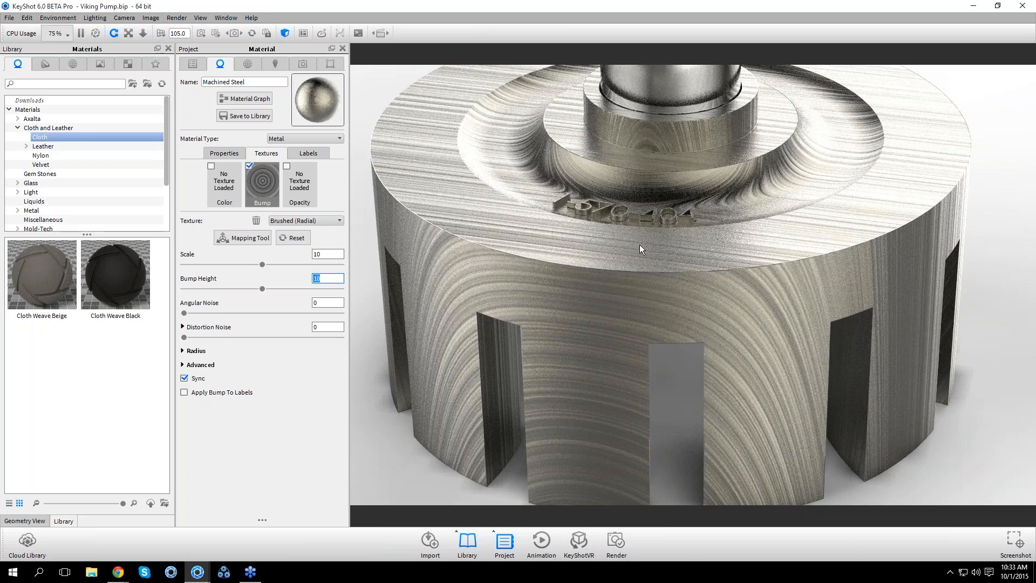
{"action": "scroll", "coordinate": [639, 245], "scroll_direction": "down", "scroll_amount": 3}
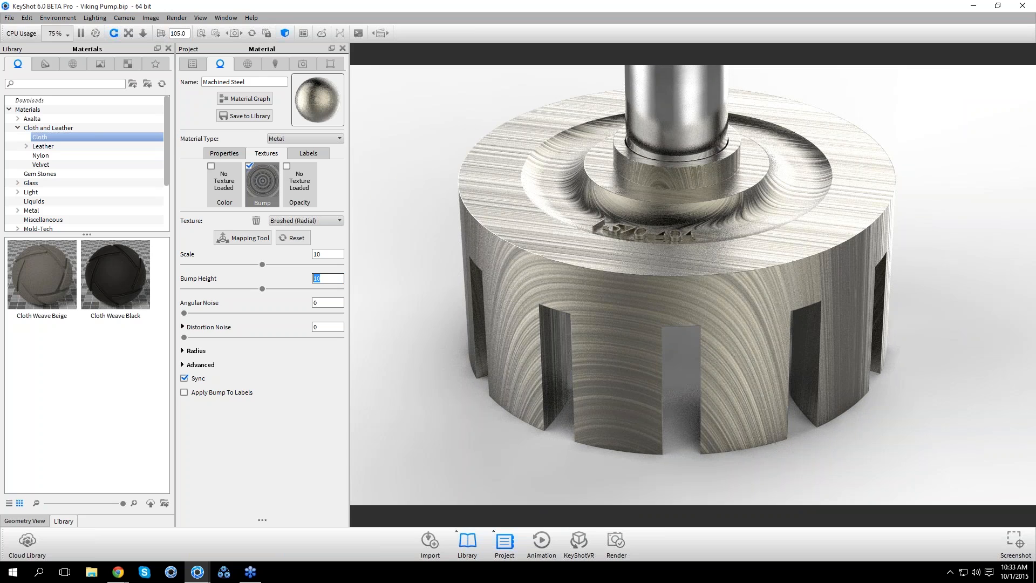
Rotate the rotor's Brushed (Radial) texture with the Mapping Tool so its rings run concentrically around the shaft axis, and accept the mapping
{"action": "left_click", "coordinate": [259, 241]}
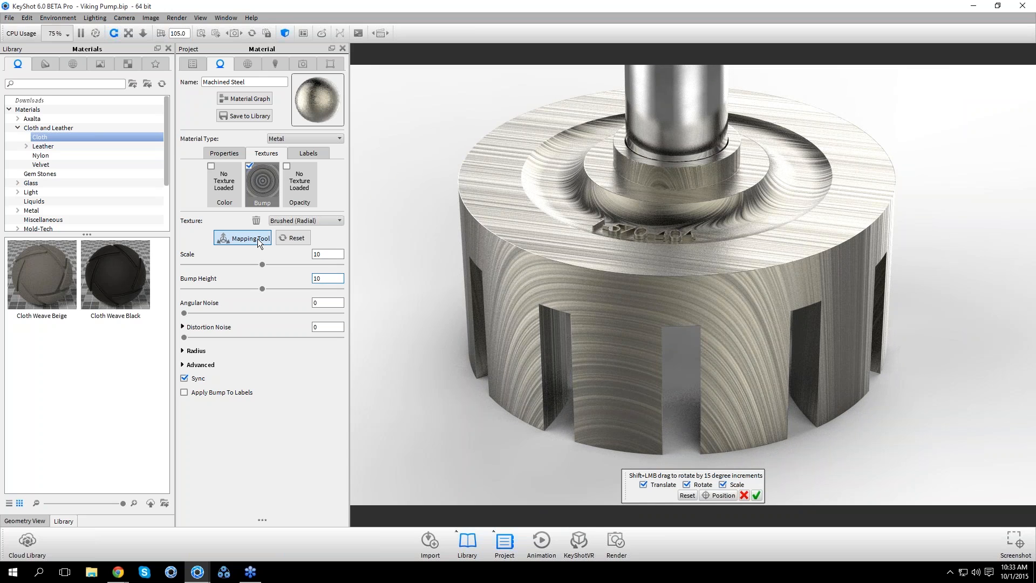
{"action": "scroll", "coordinate": [644, 343], "scroll_direction": "down", "scroll_amount": 3}
{"action": "left_click_drag", "start_coordinate": [670, 342], "coordinate": [759, 322]}
{"action": "middle_click_drag", "start_coordinate": [758, 322], "coordinate": [750, 354]}
{"action": "scroll", "coordinate": [750, 354], "scroll_direction": "up", "scroll_amount": 2}
{"action": "left_click_drag", "start_coordinate": [750, 354], "coordinate": [672, 342]}
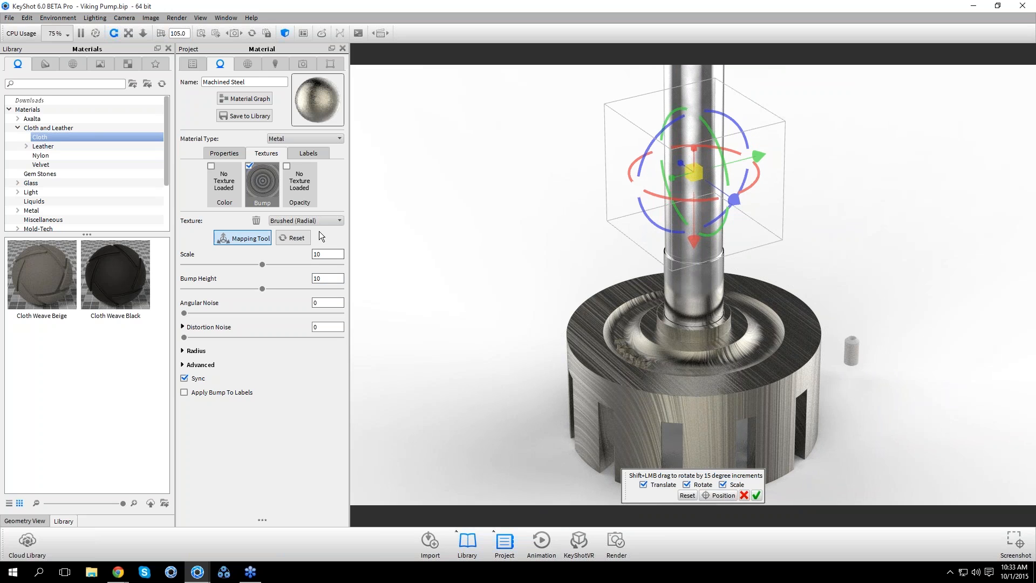
{"action": "left_click_drag", "start_coordinate": [752, 337], "coordinate": [592, 324]}
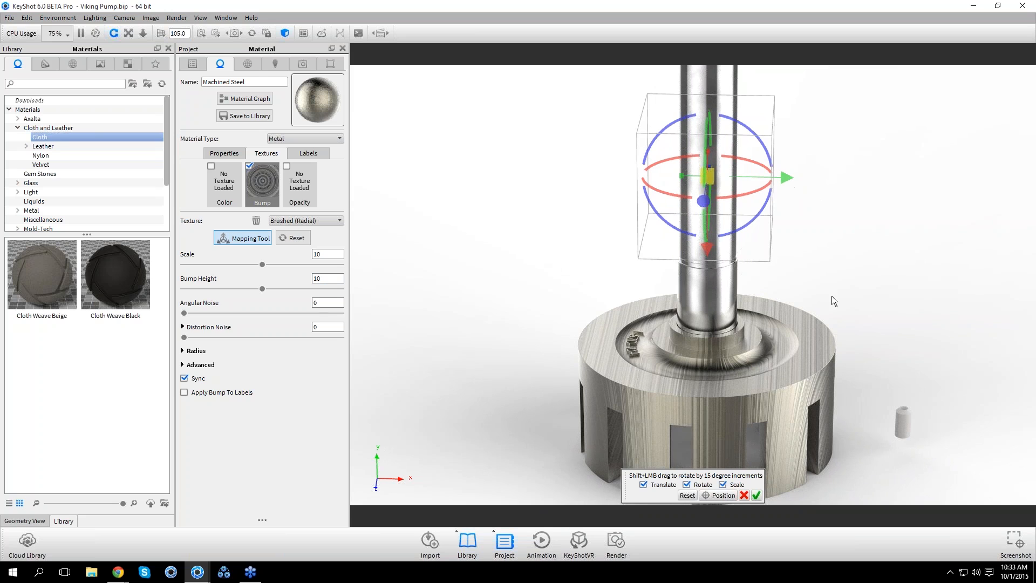
{"action": "left_click_drag", "start_coordinate": [863, 177], "coordinate": [867, 150]}
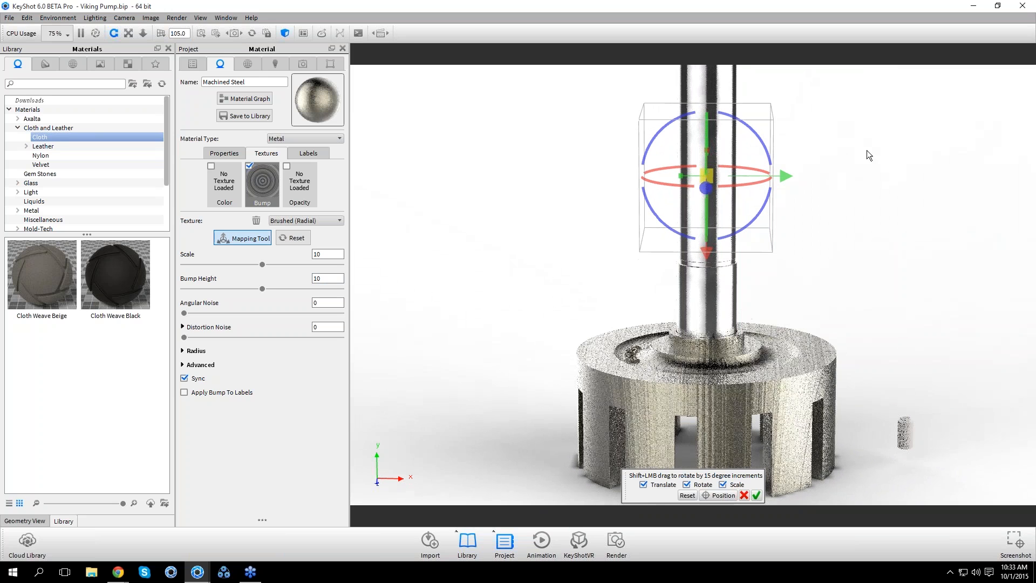
{"action": "left_click_drag", "start_coordinate": [762, 140], "coordinate": [667, 114]}
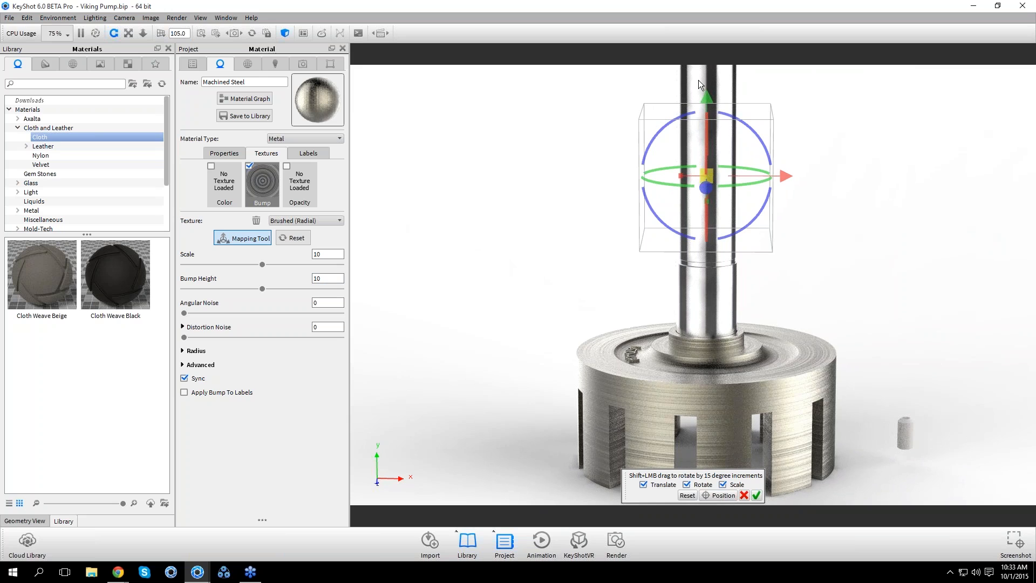
{"action": "left_click_drag", "start_coordinate": [840, 184], "coordinate": [861, 261]}
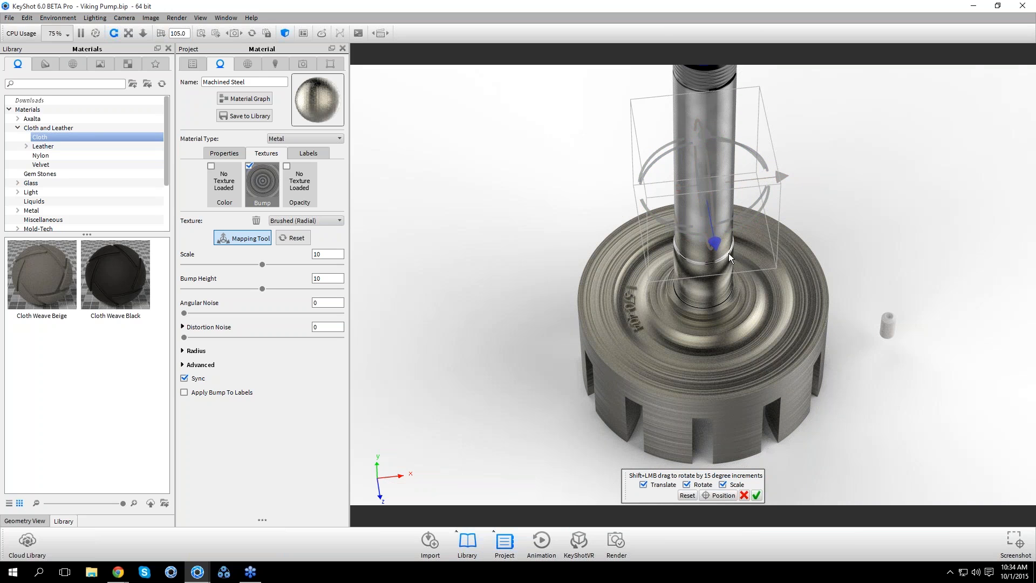
{"action": "left_click", "coordinate": [756, 495]}
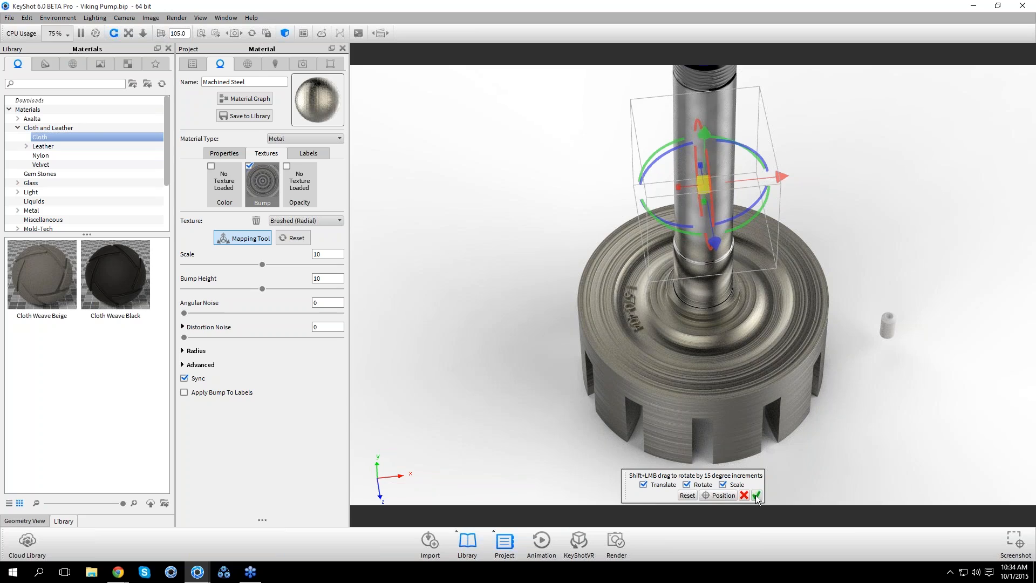
Limit the radius of the rotor's Brushed (Radial) bump, setting the radius to 3.67 and the radius falloff to 0.424
{"action": "scroll", "coordinate": [828, 358], "scroll_direction": "up", "scroll_amount": 5}
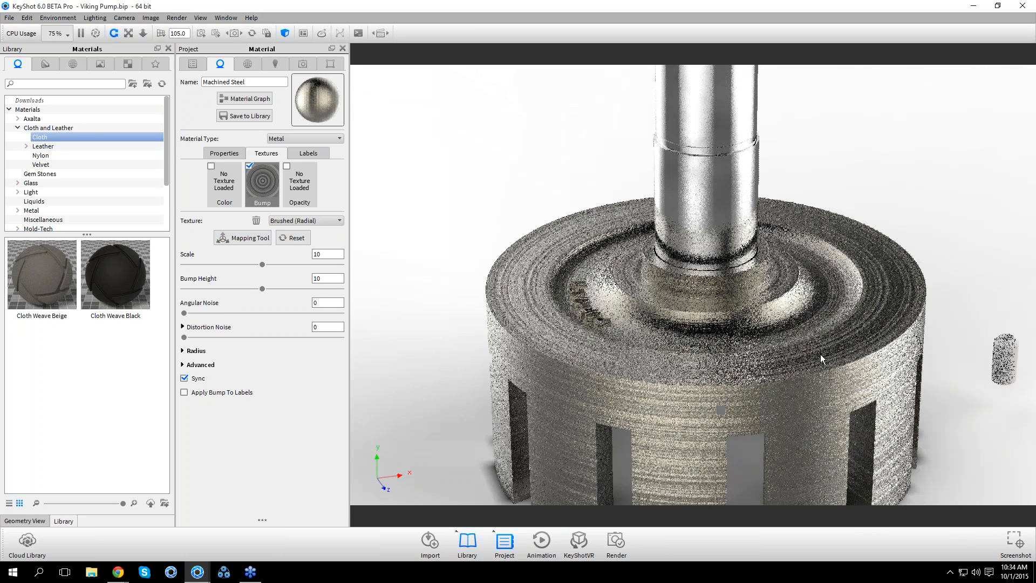
{"action": "left_click_drag", "start_coordinate": [856, 390], "coordinate": [836, 367]}
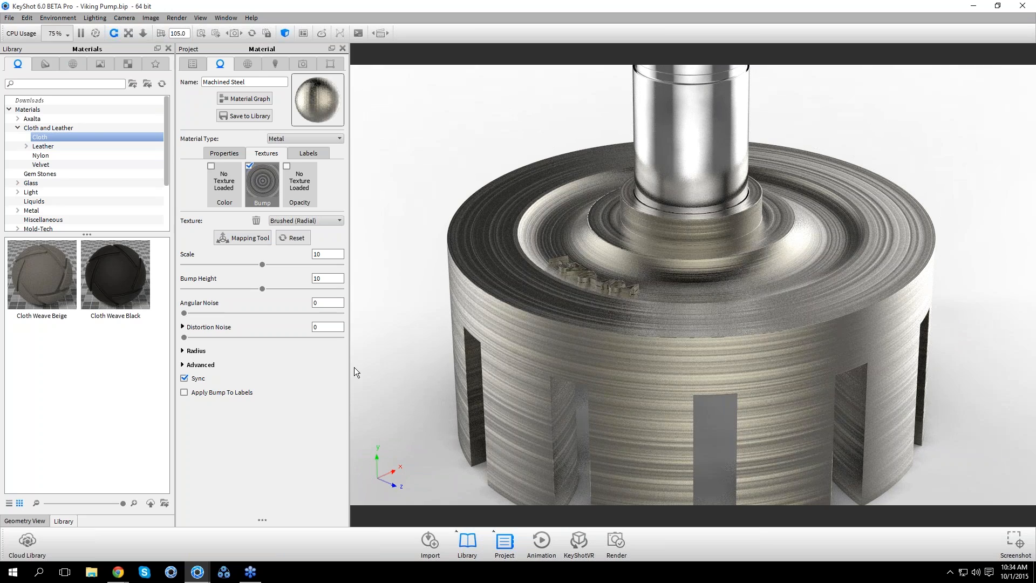
{"action": "left_click", "coordinate": [196, 350]}
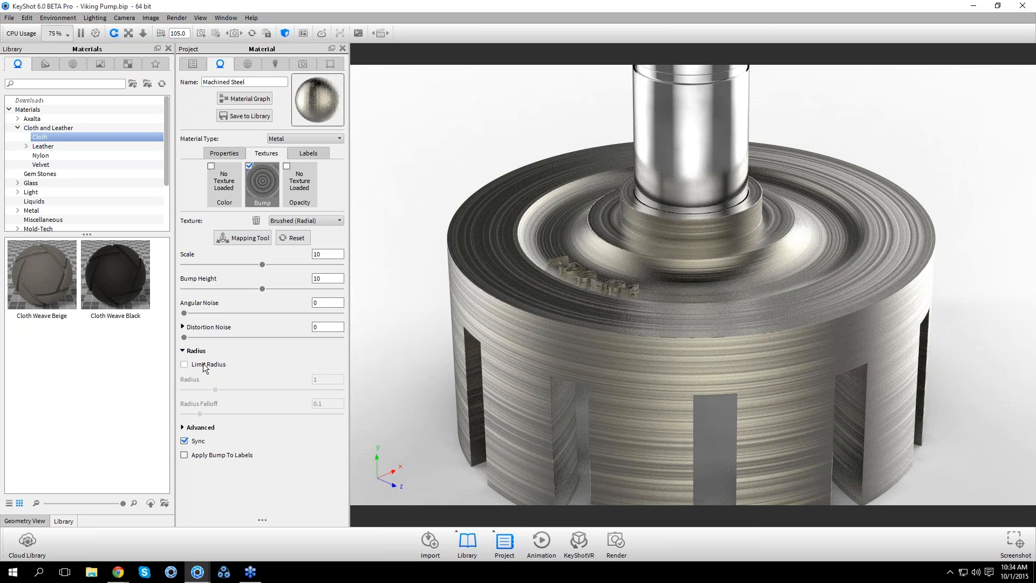
{"action": "left_click", "coordinate": [204, 366]}
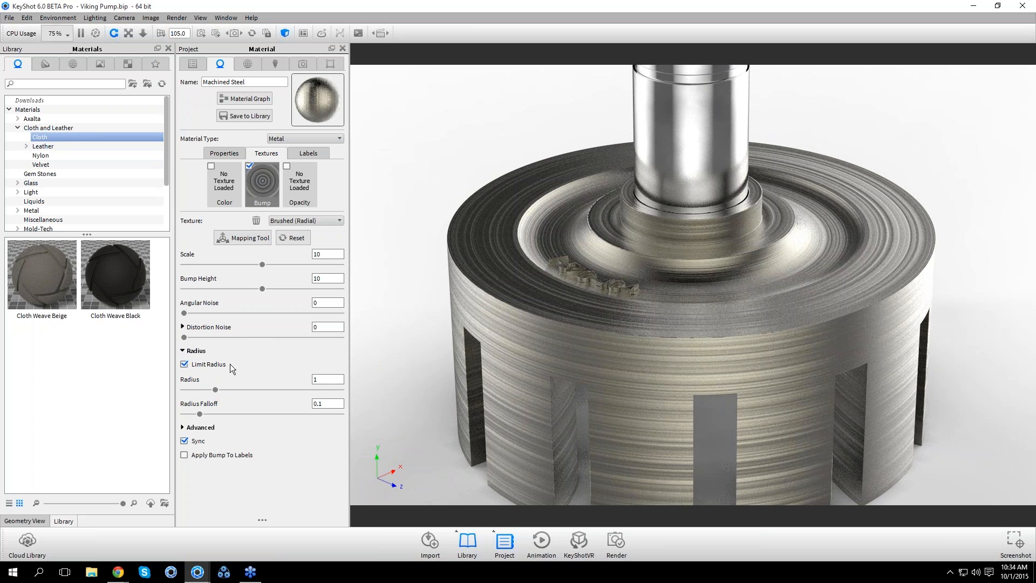
{"action": "left_click_drag", "start_coordinate": [219, 390], "coordinate": [299, 390]}
{"action": "left_click_drag", "start_coordinate": [200, 416], "coordinate": [250, 411]}
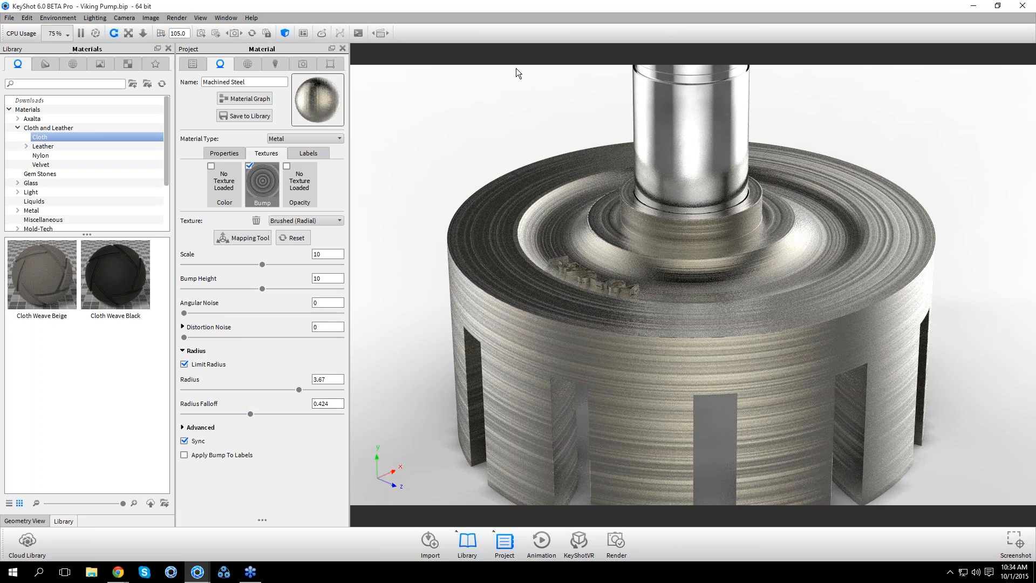
Preview the Brushed (Radial) node's pattern on the rotor from the Material Graph, and close the graph
{"action": "left_click", "coordinate": [263, 100]}
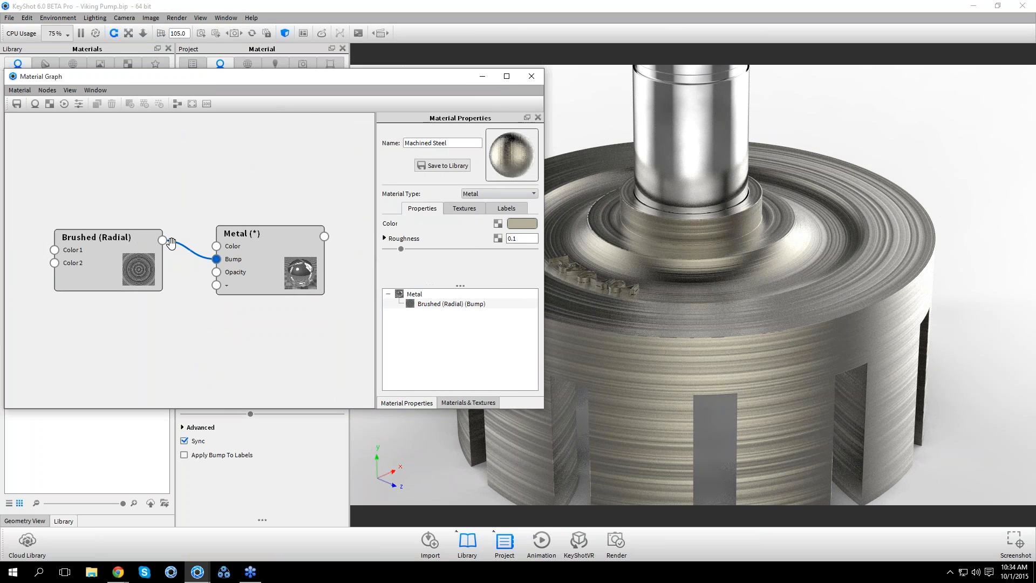
{"action": "left_click", "coordinate": [130, 260]}
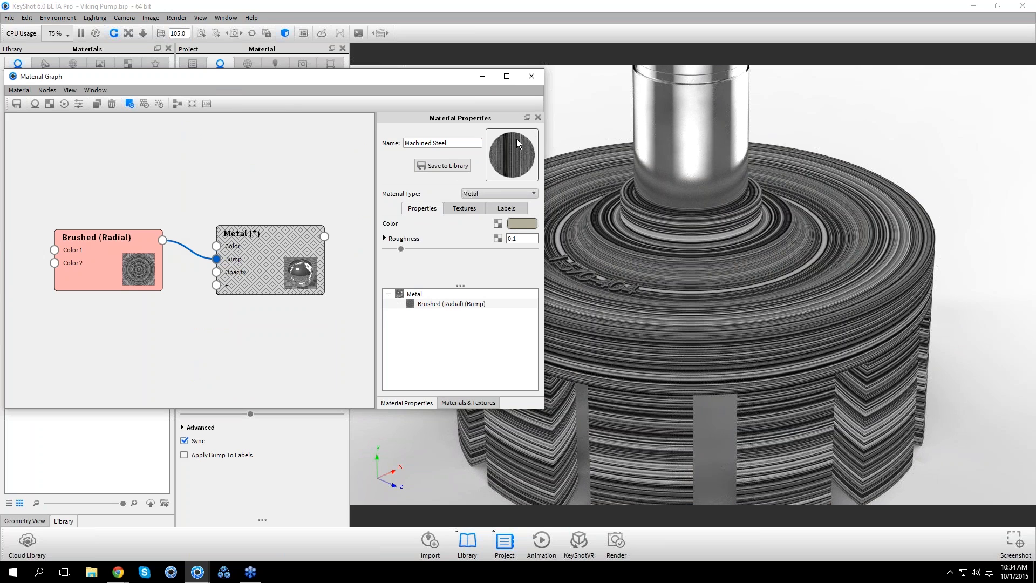
{"action": "left_click", "coordinate": [527, 82]}
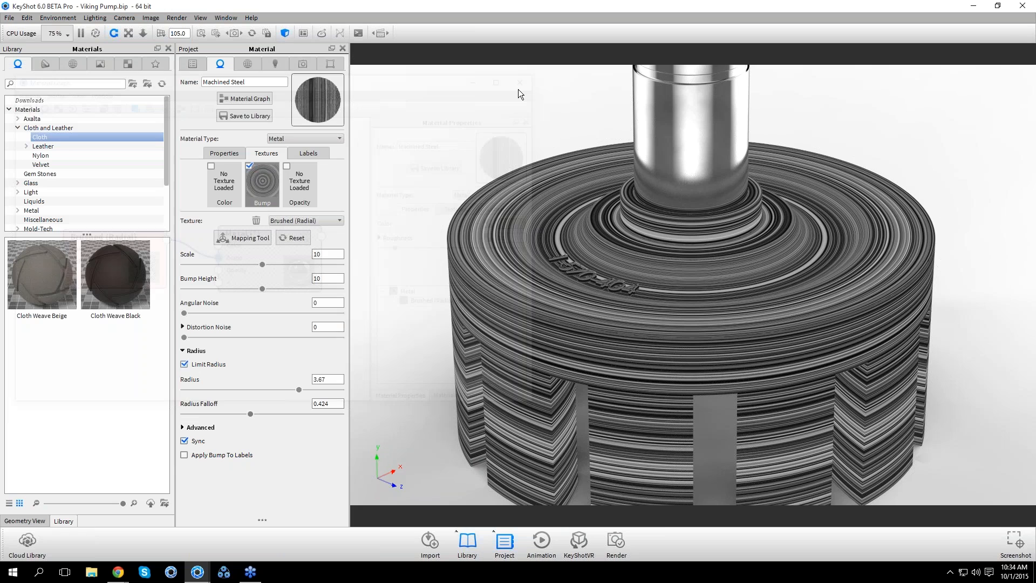
{"action": "left_click", "coordinate": [198, 64]}
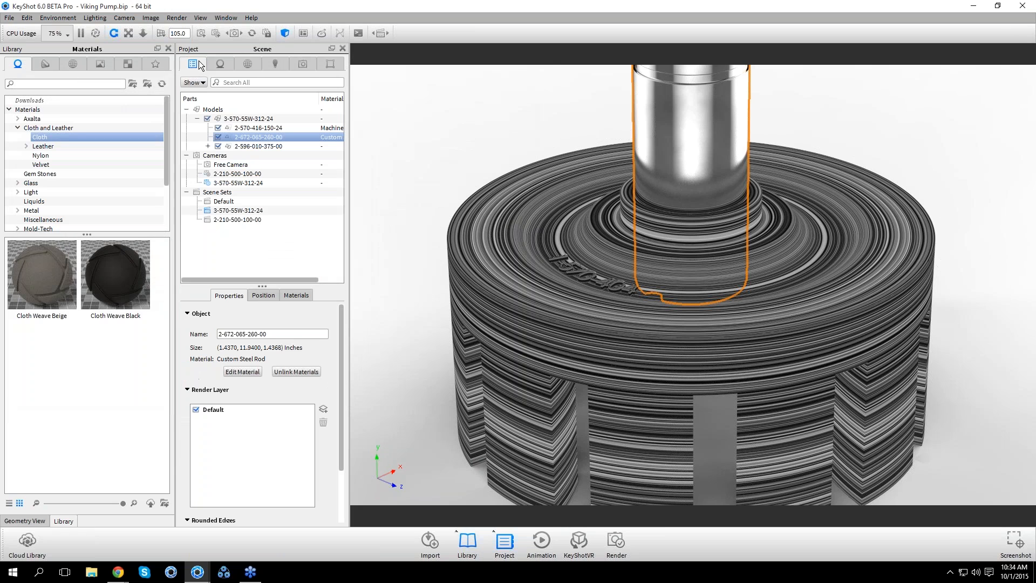
{"action": "left_click", "coordinate": [242, 219]}
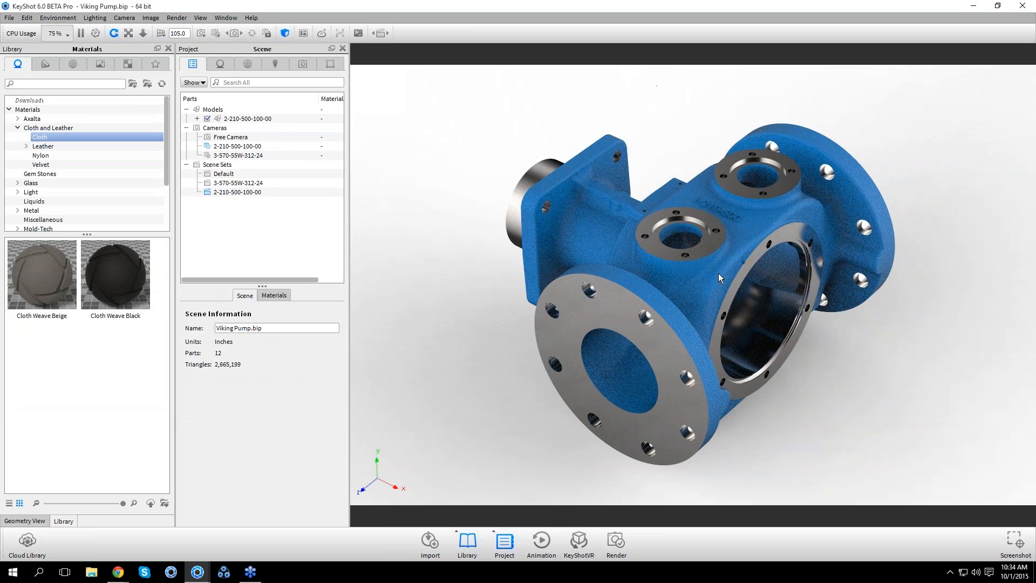
{"action": "double_click", "coordinate": [718, 273]}
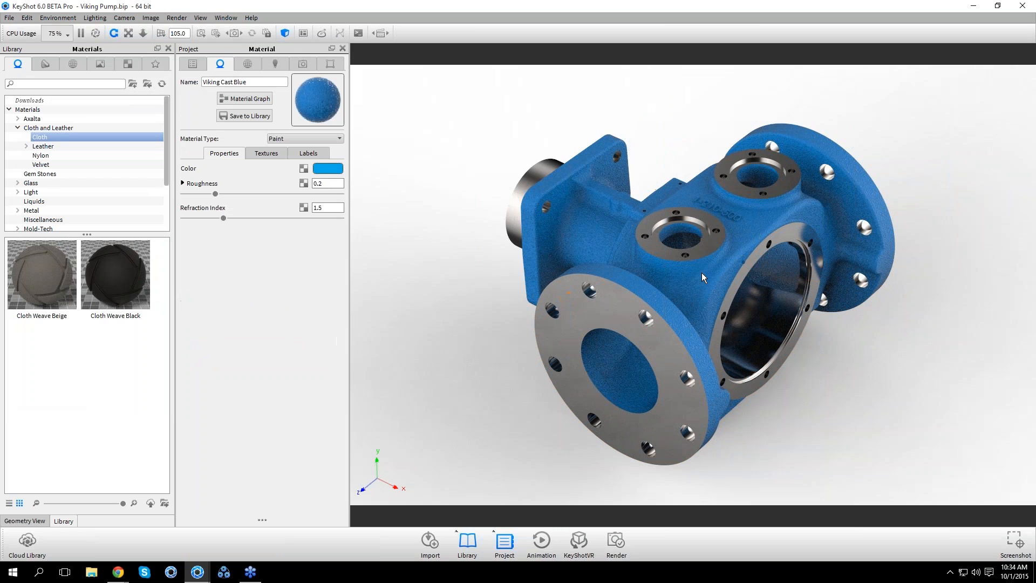
{"action": "left_click", "coordinate": [266, 154]}
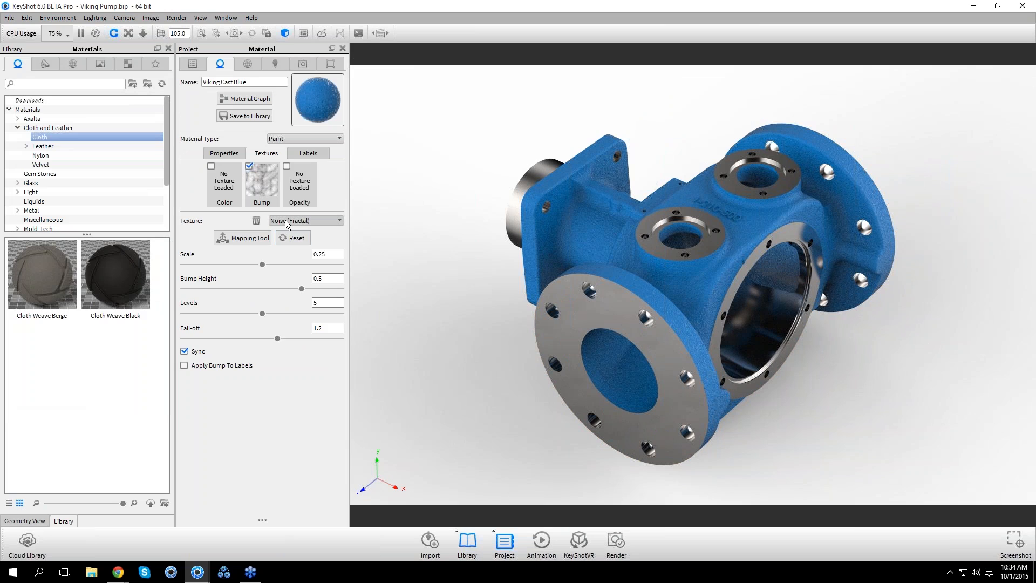
{"action": "scroll", "coordinate": [705, 229], "scroll_direction": "up", "scroll_amount": 2}
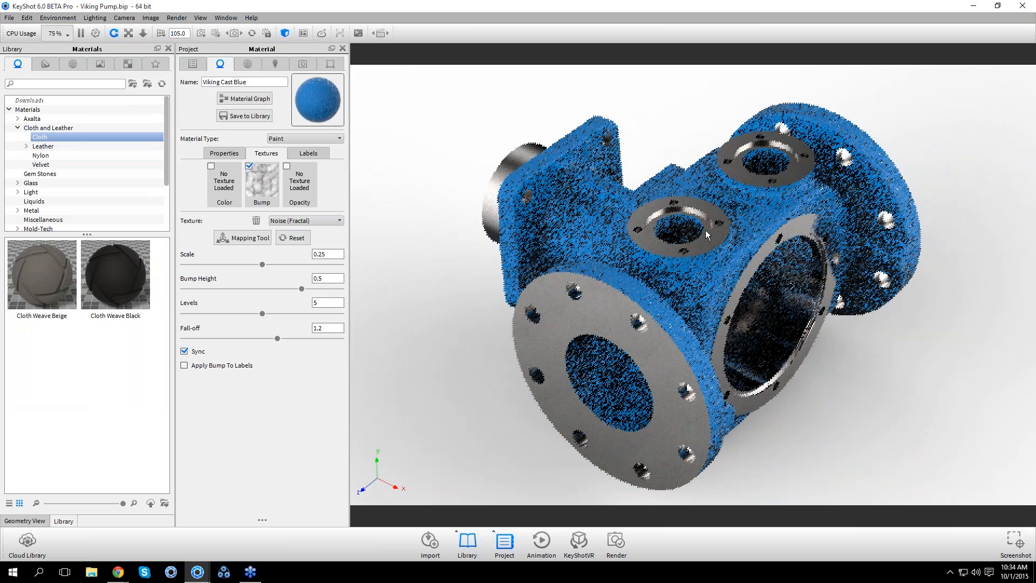
{"action": "scroll", "coordinate": [705, 230], "scroll_direction": "up", "scroll_amount": 3}
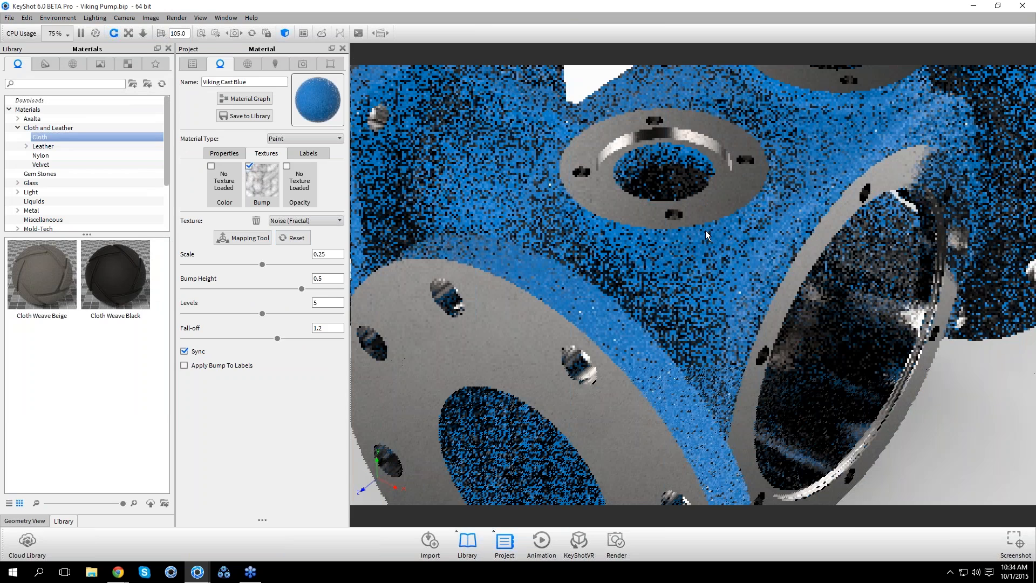
{"action": "scroll", "coordinate": [705, 231], "scroll_direction": "up", "scroll_amount": 3}
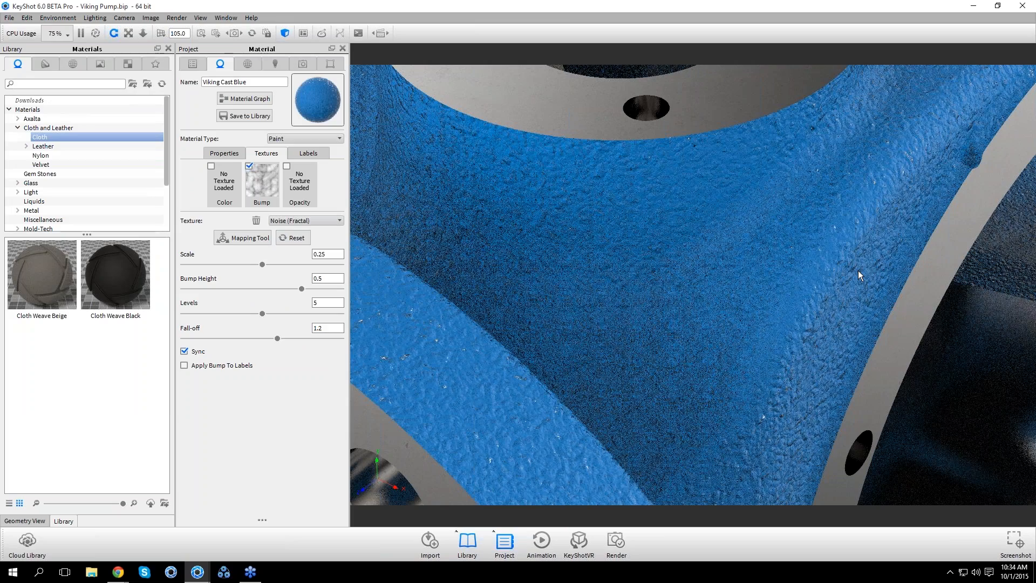
Disable and re-enable the Viking Cast Blue bump texture to compare the housing's surface with and without it
{"action": "scroll", "coordinate": [858, 271], "scroll_direction": "down", "scroll_amount": 5}
{"action": "left_click", "coordinate": [248, 165]}
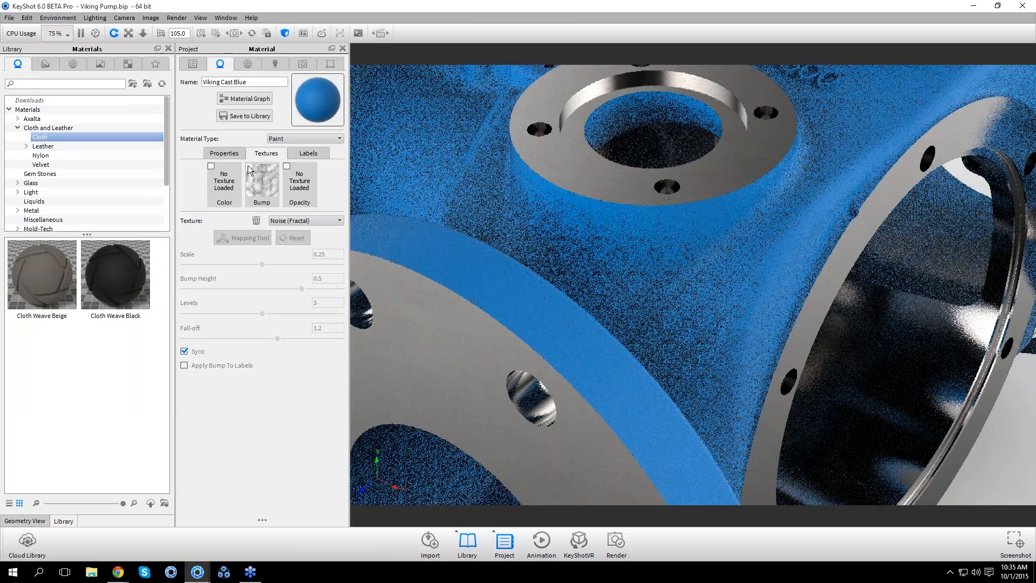
{"action": "left_click", "coordinate": [249, 167]}
{"action": "scroll", "coordinate": [575, 310], "scroll_direction": "down", "scroll_amount": 3}
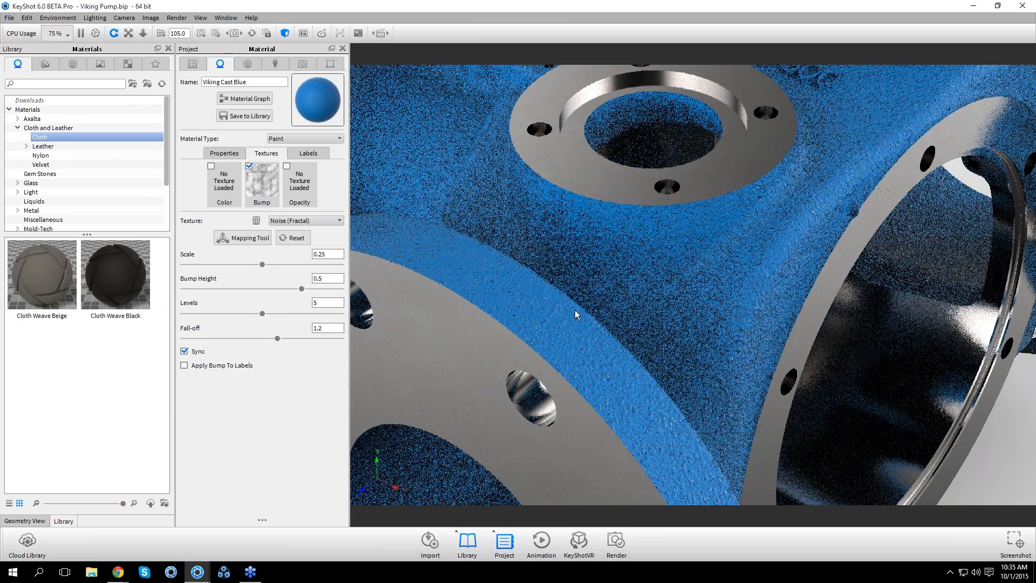
{"action": "scroll", "coordinate": [575, 309], "scroll_direction": "down", "scroll_amount": 3}
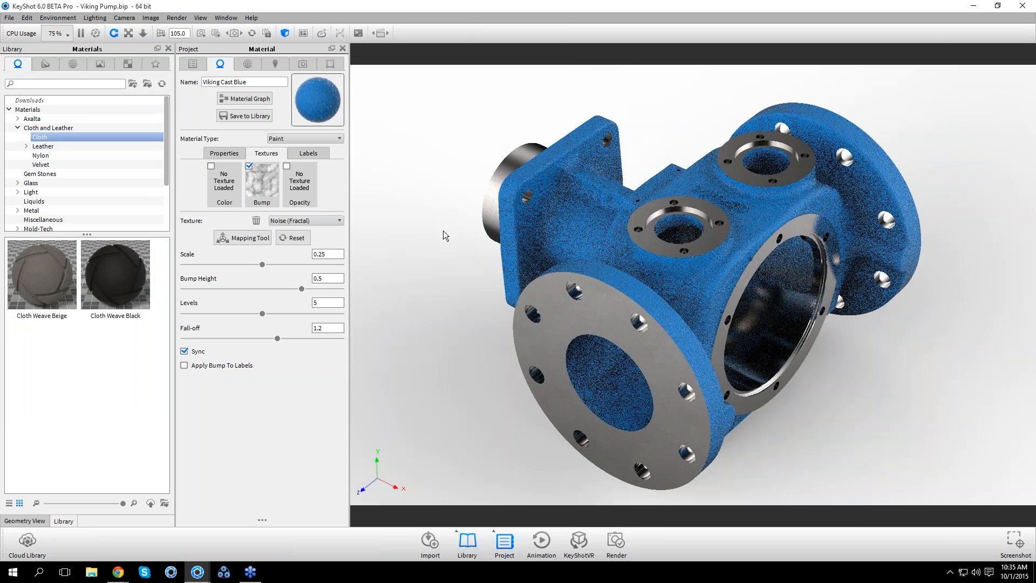
Set the scale of the housing's fractal noise bump to 2, and close the Viking Pump scene without saving
{"action": "left_click_drag", "start_coordinate": [264, 263], "coordinate": [361, 251]}
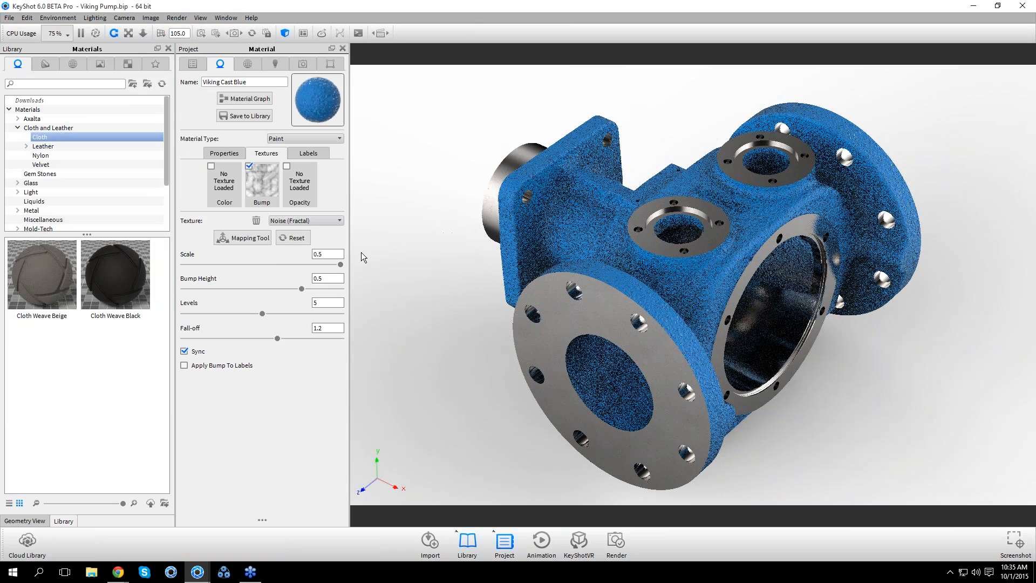
{"action": "type", "text": "2"}
{"action": "key", "text": "Return"}
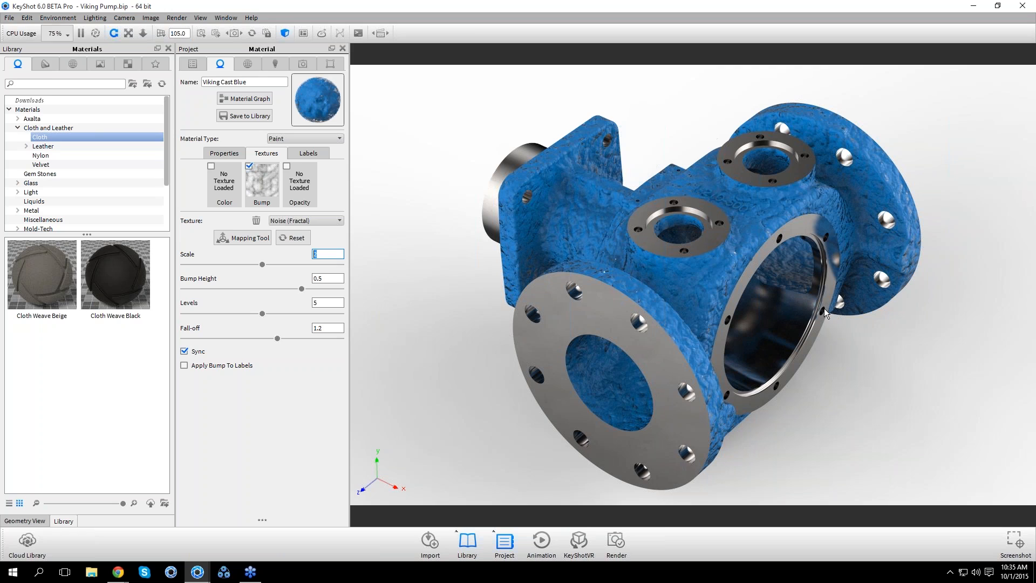
{"action": "left_click", "coordinate": [1022, 6]}
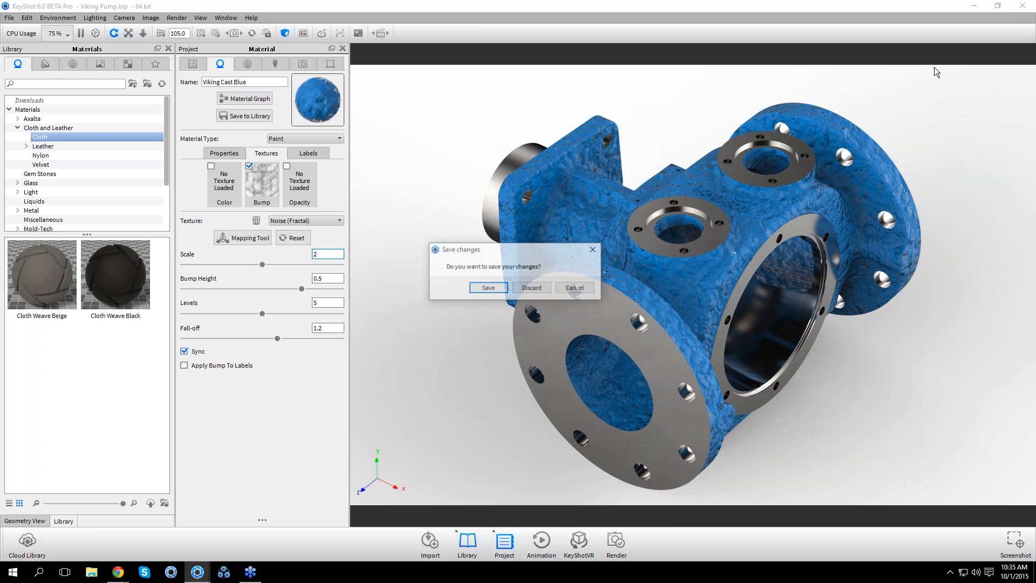
{"action": "left_click", "coordinate": [522, 289]}
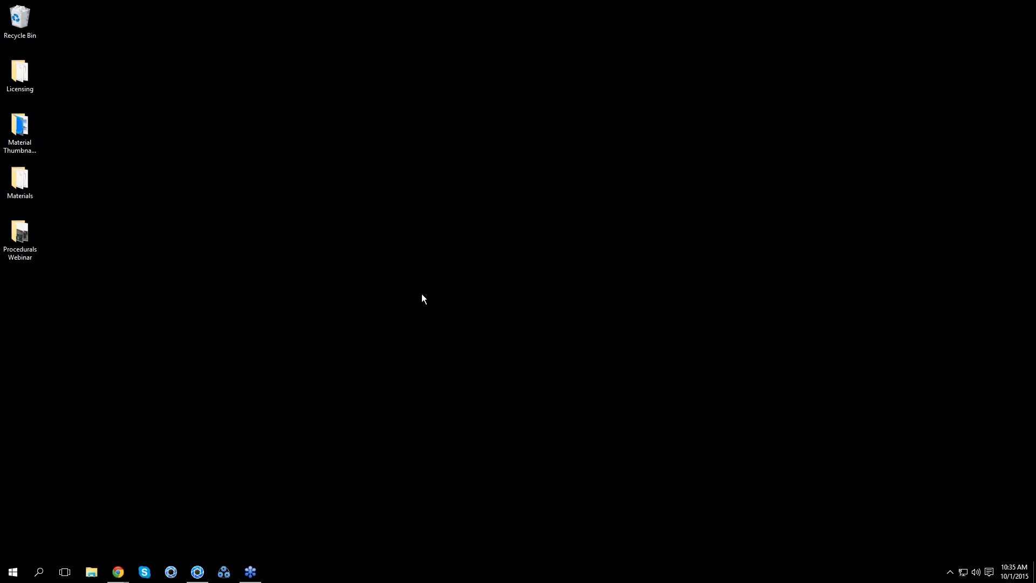
Open flower_dragon_glam2.jpg from the bokeh folder in Procedurals Webinar and view it in a maximized Windows Photo Viewer
{"action": "double_click", "coordinate": [19, 234]}
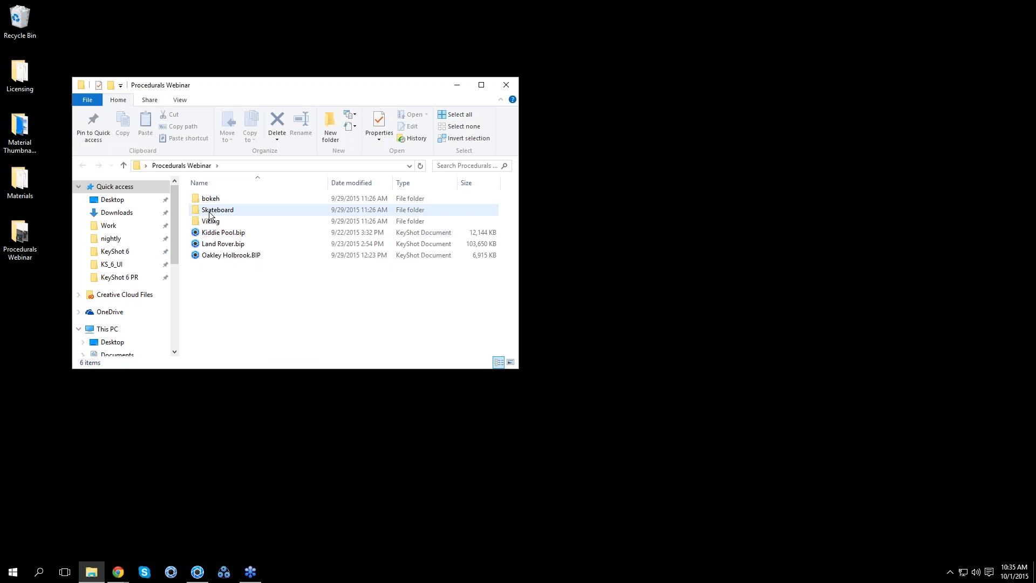
{"action": "double_click", "coordinate": [217, 198]}
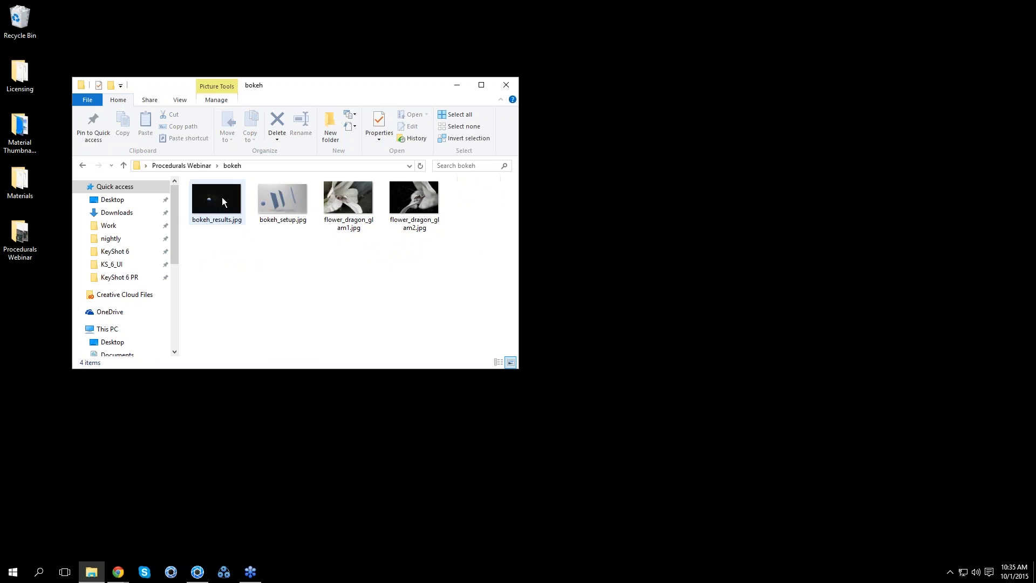
{"action": "left_click_drag", "start_coordinate": [325, 85], "coordinate": [329, 88]}
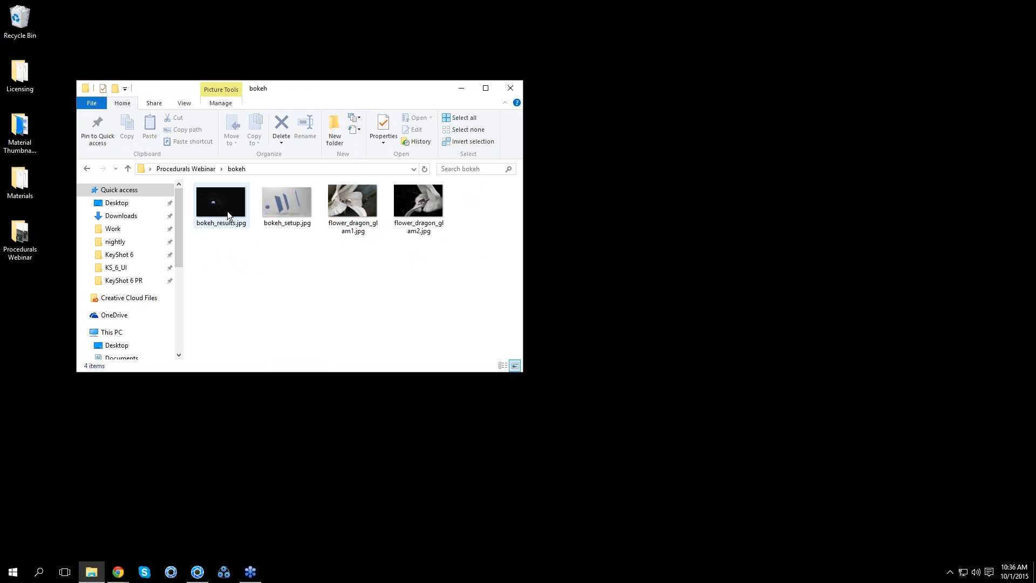
{"action": "double_click", "coordinate": [400, 212]}
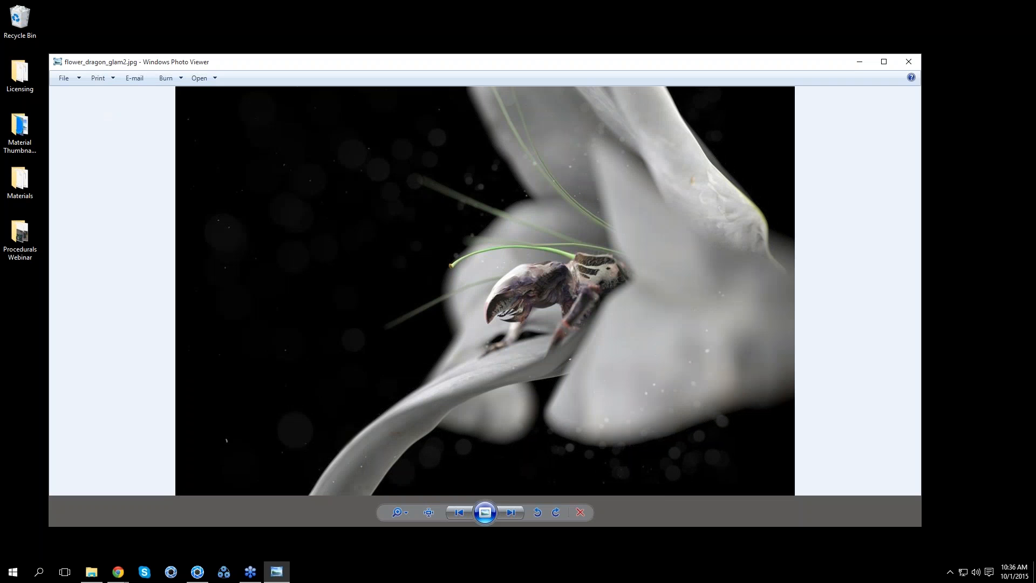
{"action": "double_click", "coordinate": [627, 61]}
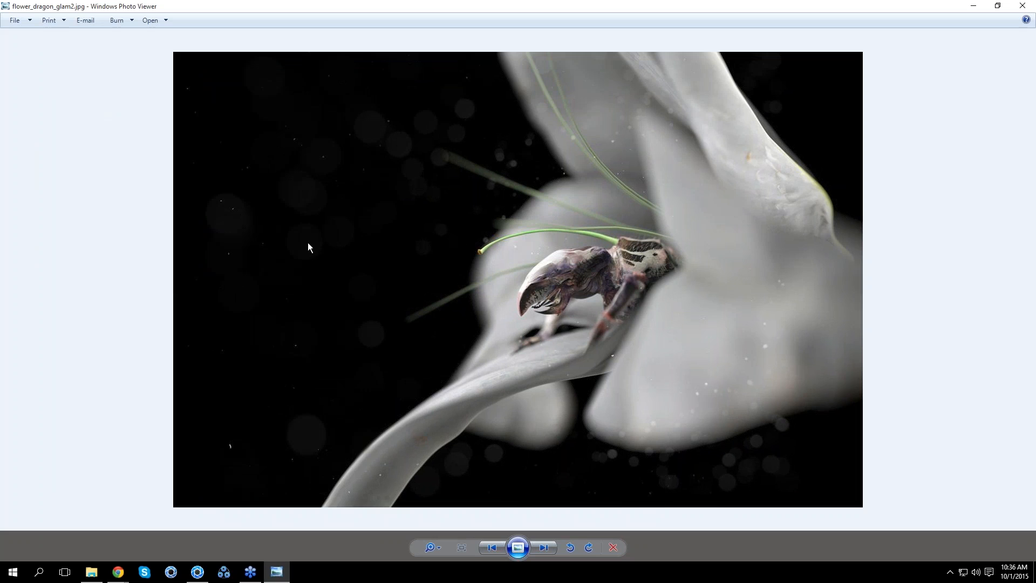
Examine flower_dragon_glam1.jpg, compare bokeh_results.jpg with bokeh_setup.jpg, and close the photo viewer
{"action": "left_click", "coordinate": [481, 549]}
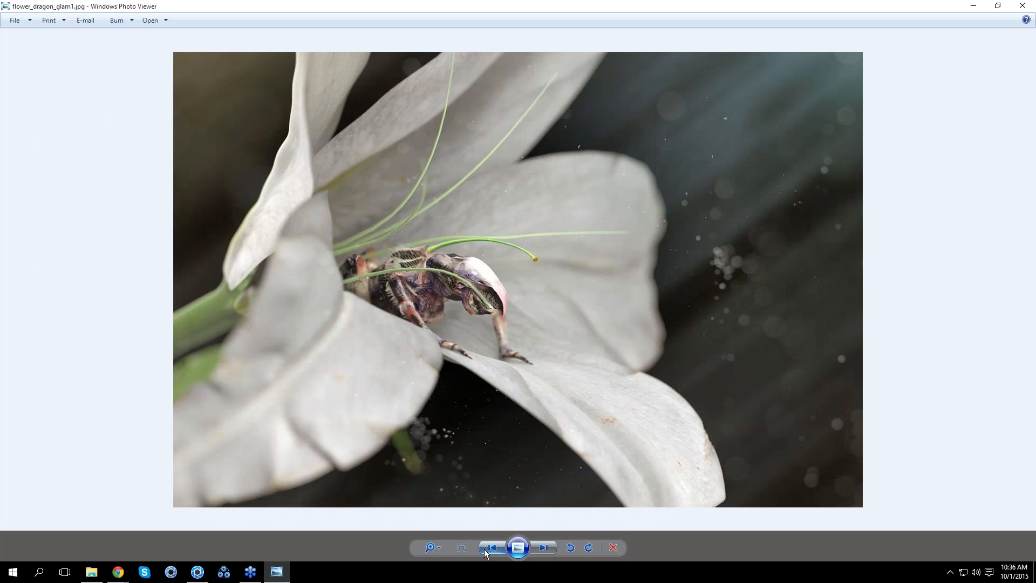
{"action": "left_click", "coordinate": [484, 549]}
{"action": "left_click", "coordinate": [484, 549]}
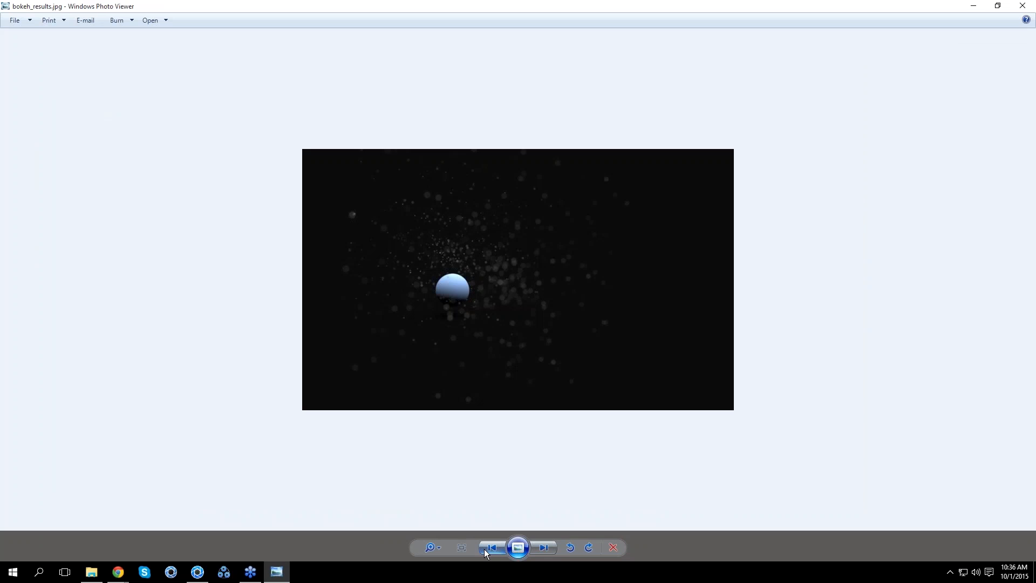
{"action": "left_click", "coordinate": [540, 545]}
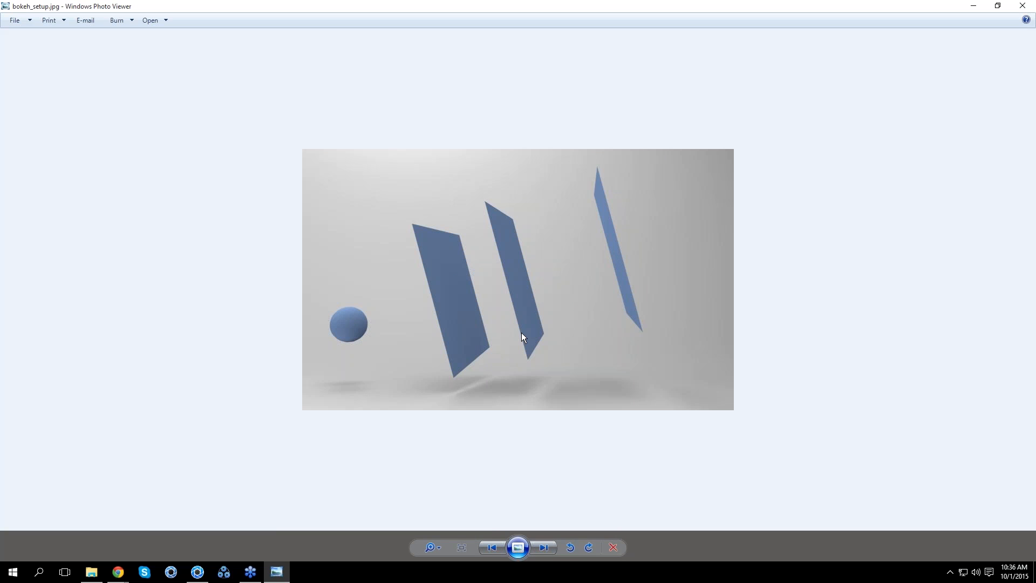
{"action": "left_click", "coordinate": [498, 548]}
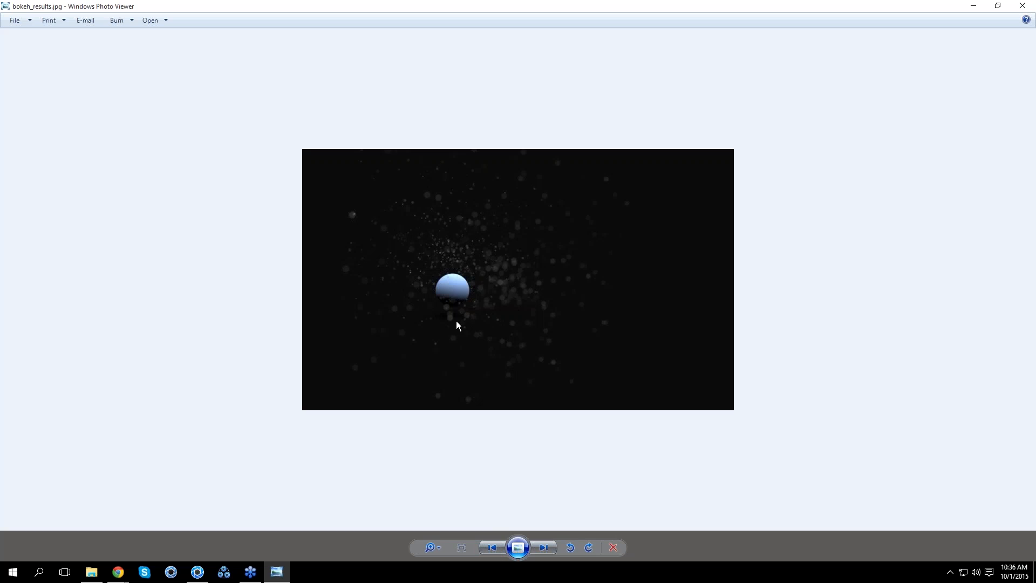
{"action": "left_click", "coordinate": [1023, 5]}
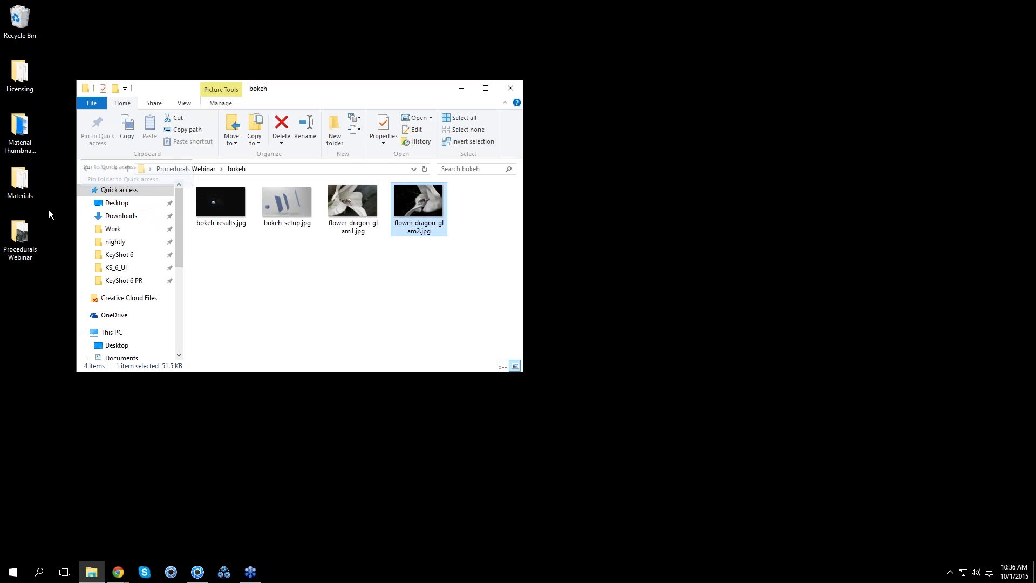
Open the Oakley Holbrook.BIP scene from the Procedurals Webinar folder in KeyShot
{"action": "left_click", "coordinate": [20, 231]}
{"action": "double_click", "coordinate": [20, 231]}
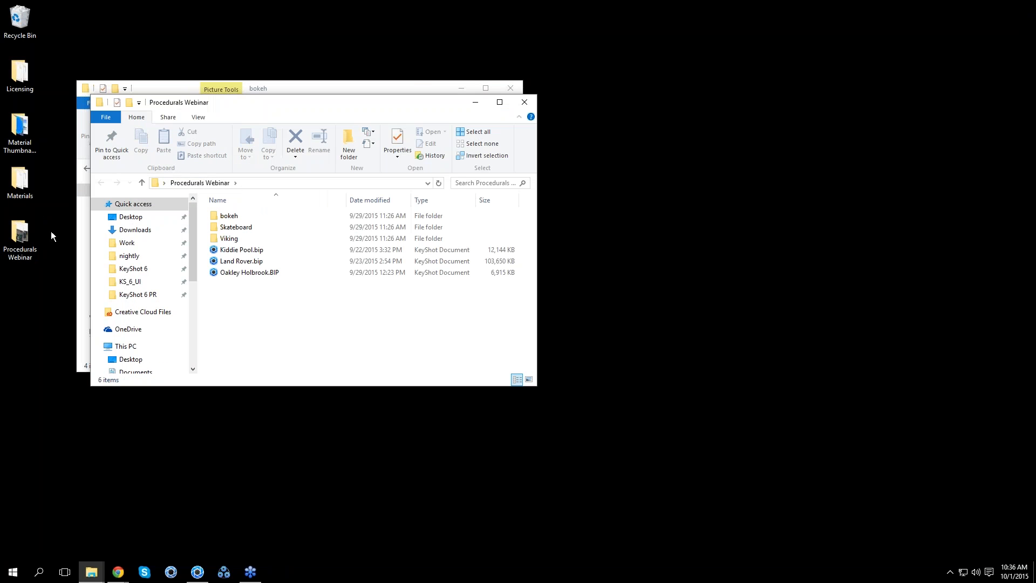
{"action": "double_click", "coordinate": [264, 273]}
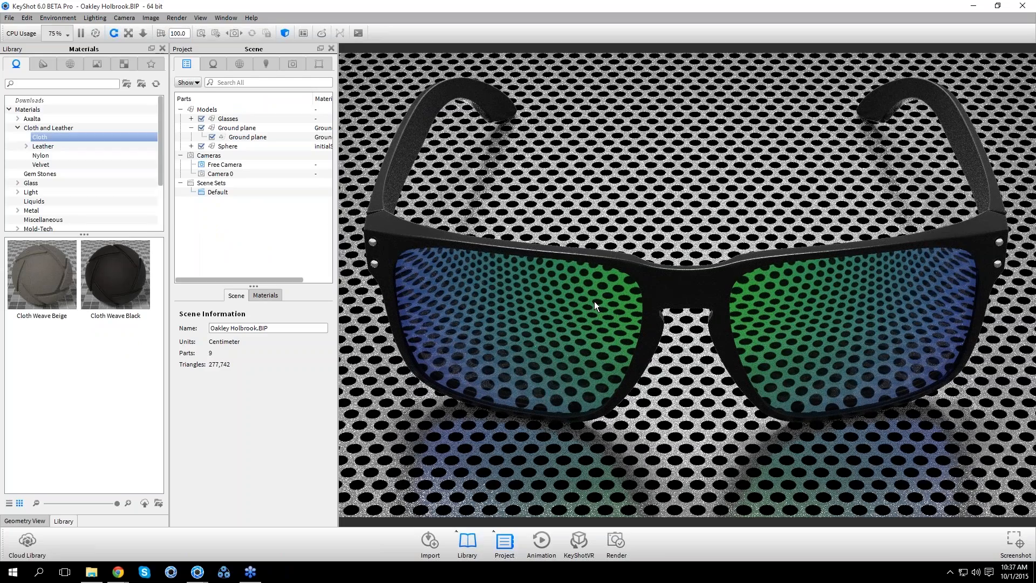
Add a plane to the sunglasses scene and set its overall scale to 100
{"action": "scroll", "coordinate": [564, 331], "scroll_direction": "down", "scroll_amount": 10}
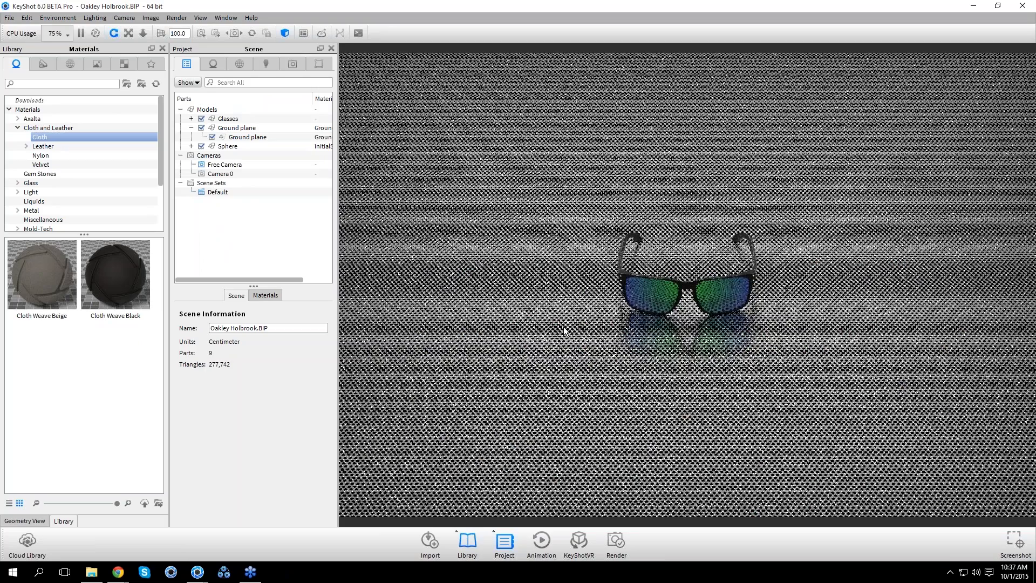
{"action": "left_click", "coordinate": [27, 18]}
{"action": "mouse_move", "coordinate": [57, 58]}
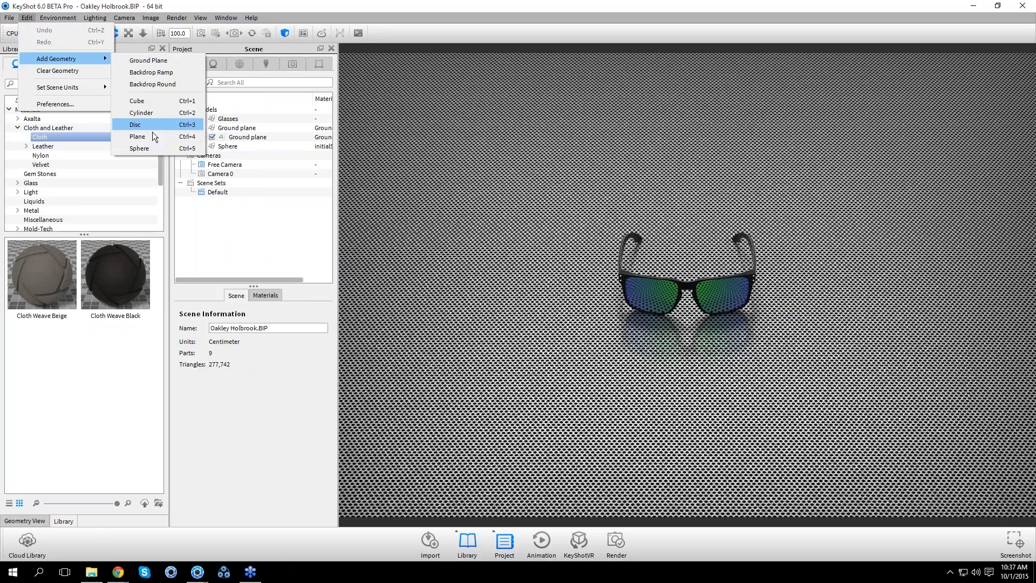
{"action": "left_click", "coordinate": [153, 135]}
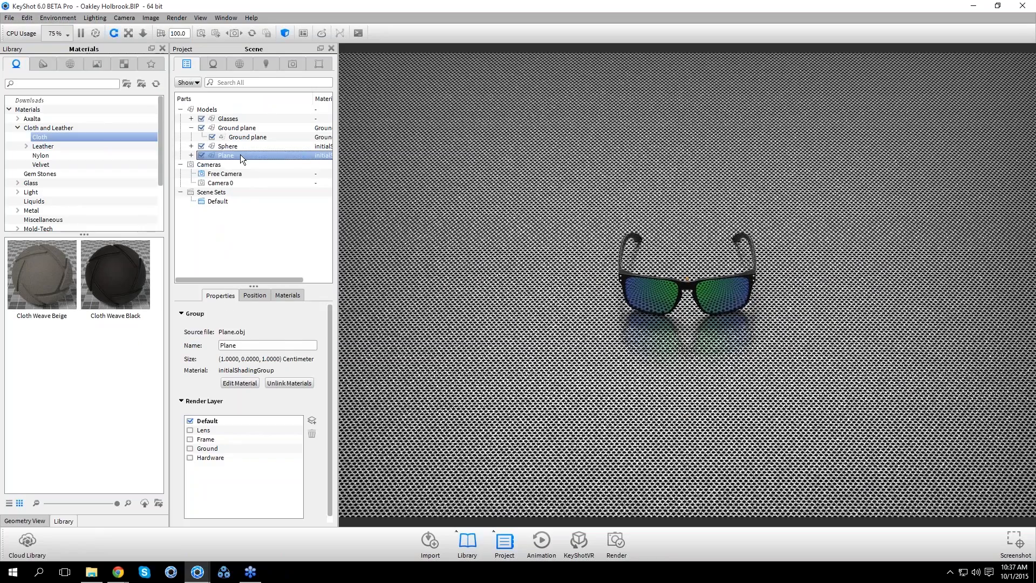
{"action": "left_click", "coordinate": [266, 300]}
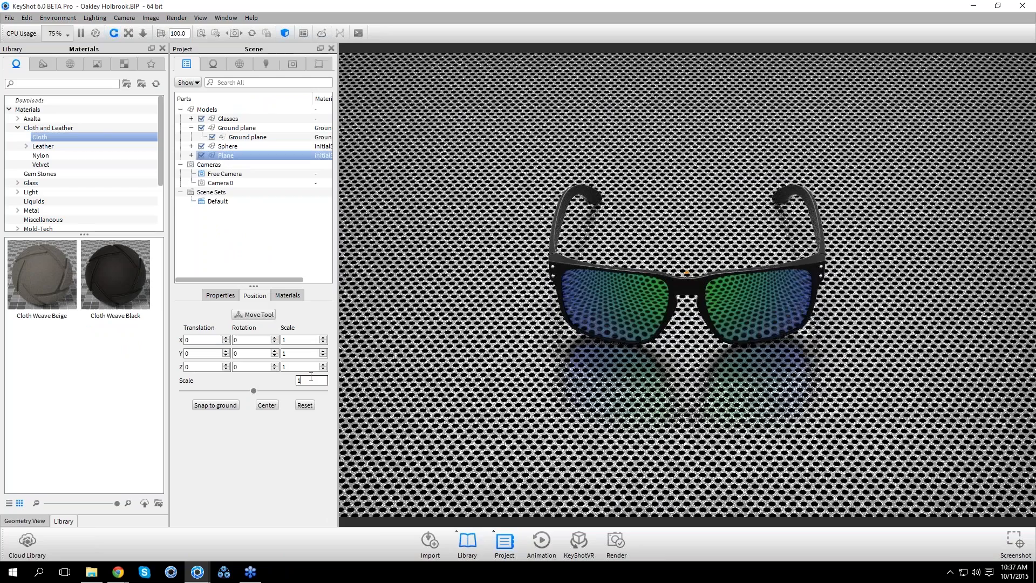
{"action": "left_click", "coordinate": [310, 379]}
{"action": "type", "text": "00"}
{"action": "key", "text": "Return"}
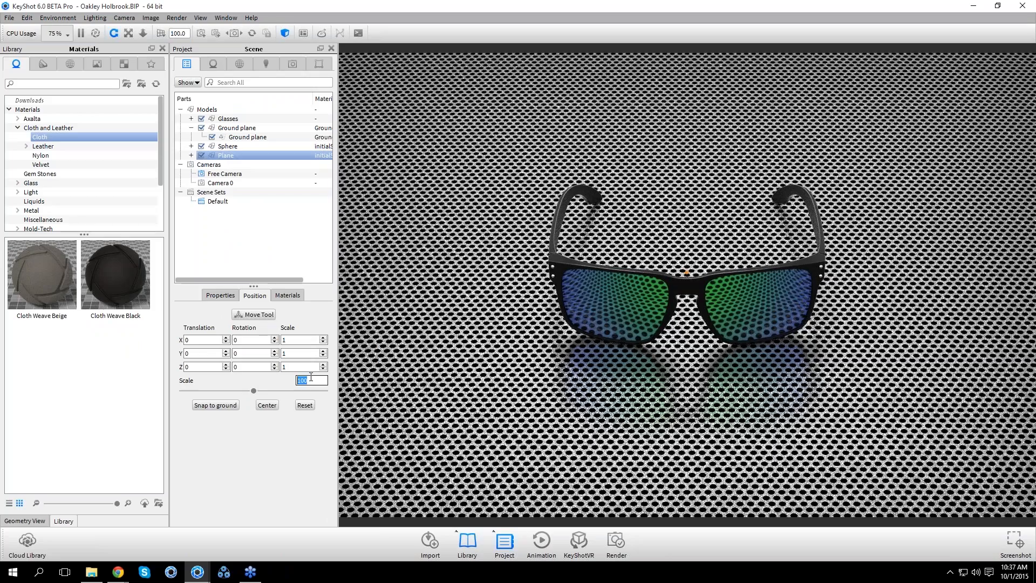
Tilt the plane about 68° on X, place it in front of the glasses, and enlarge it to a scale of about 212
{"action": "left_click", "coordinate": [254, 314]}
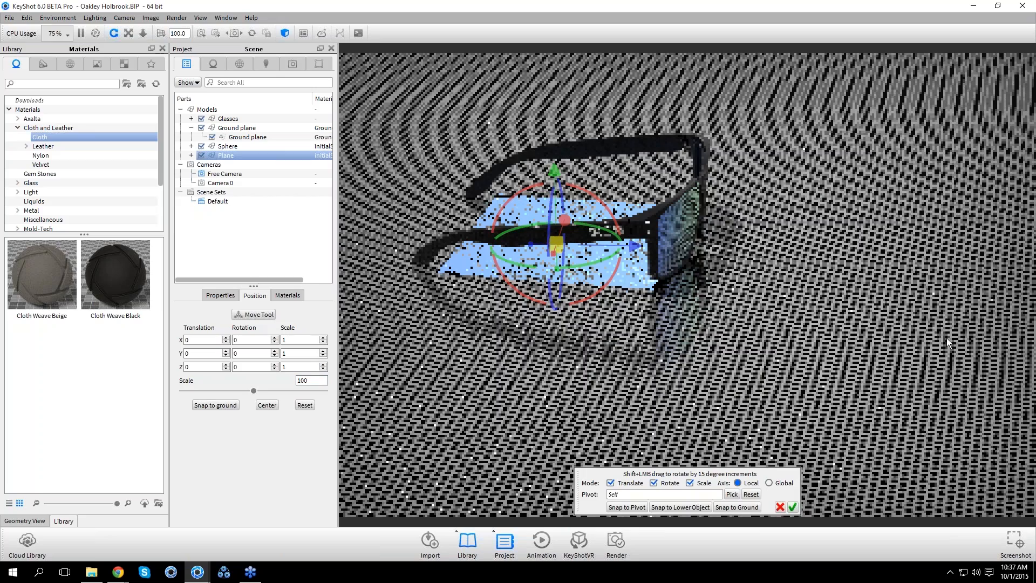
{"action": "left_click_drag", "start_coordinate": [946, 338], "coordinate": [902, 345]}
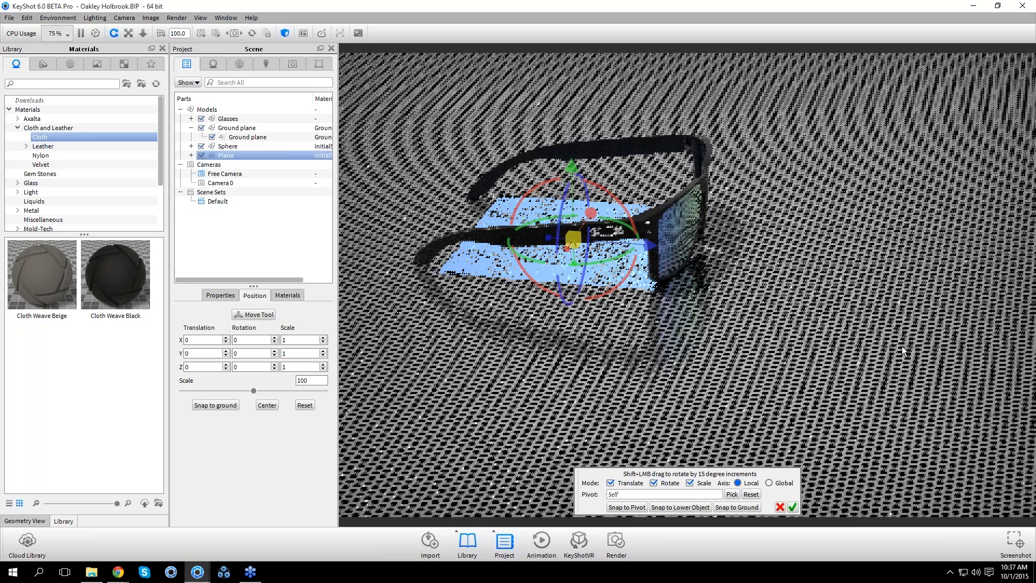
{"action": "left_click_drag", "start_coordinate": [635, 254], "coordinate": [742, 269]}
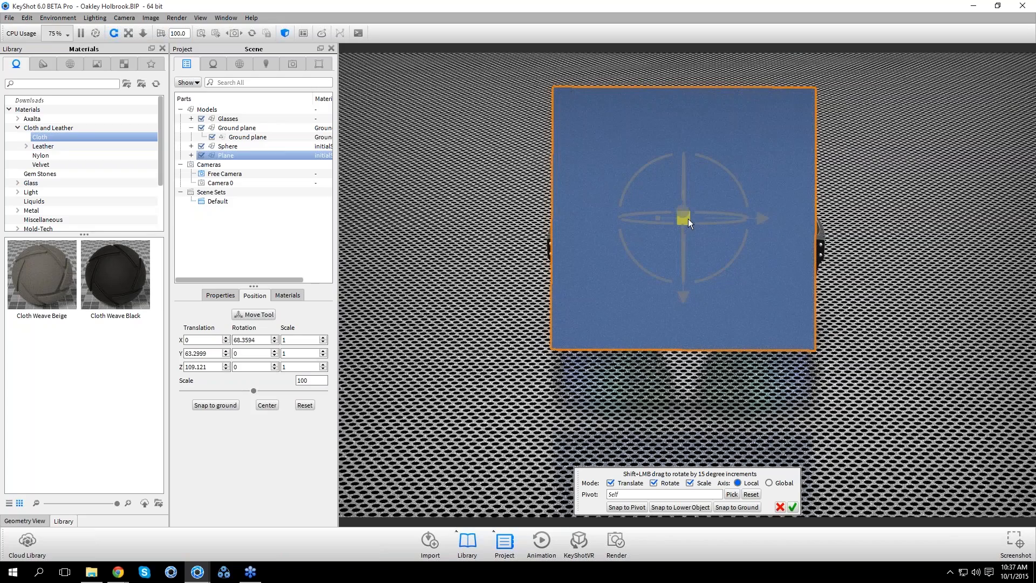
{"action": "left_click_drag", "start_coordinate": [688, 219], "coordinate": [790, 519]}
{"action": "left_click_drag", "start_coordinate": [684, 295], "coordinate": [683, 193]}
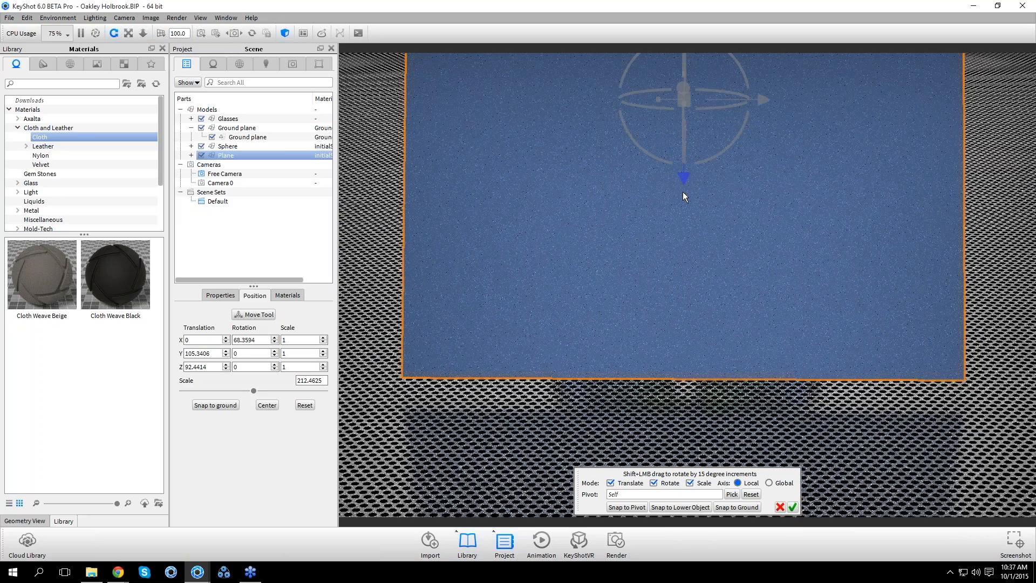
{"action": "left_click", "coordinate": [793, 508]}
Change the plane's material type to Emissive and make its color white
{"action": "double_click", "coordinate": [673, 299]}
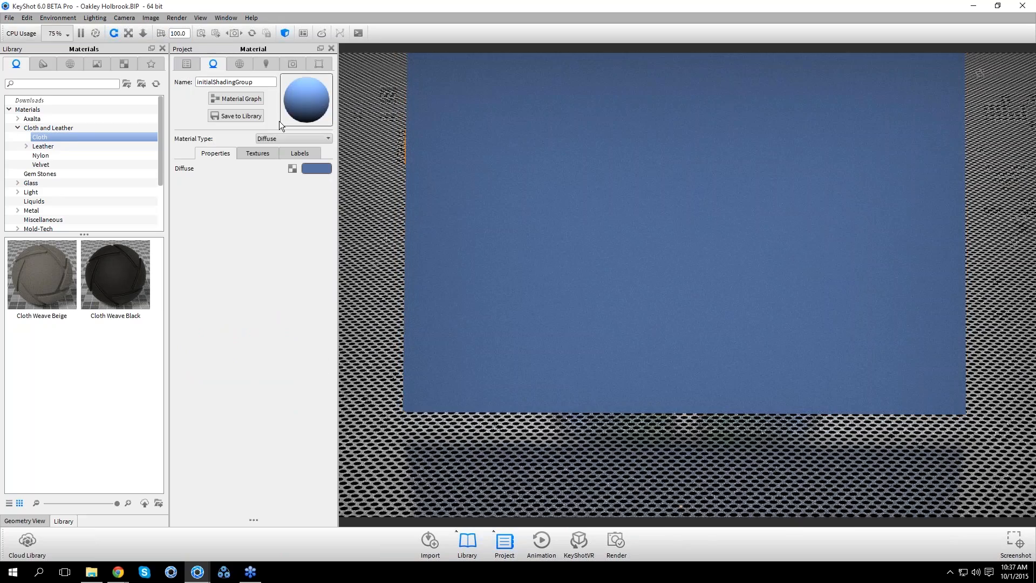
{"action": "left_click", "coordinate": [292, 139]}
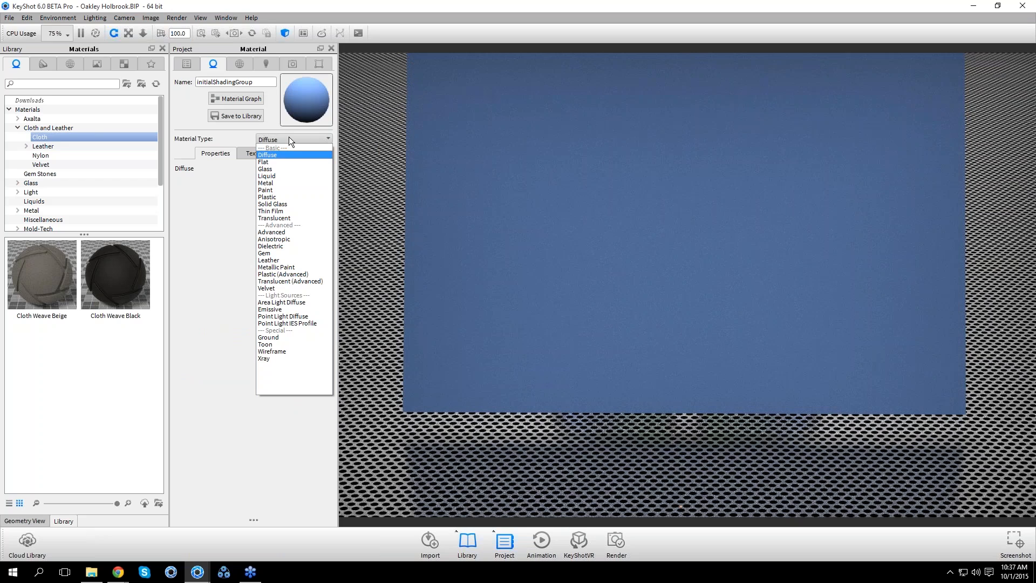
{"action": "left_click", "coordinate": [284, 309]}
{"action": "left_click", "coordinate": [324, 193]}
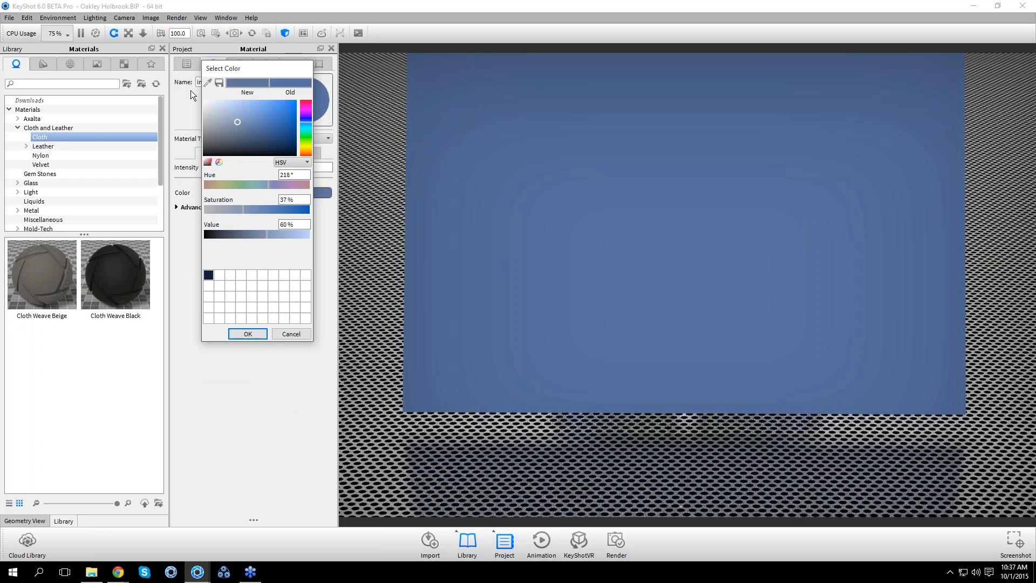
{"action": "left_click_drag", "start_coordinate": [237, 122], "coordinate": [190, 89]}
{"action": "left_click", "coordinate": [255, 335]}
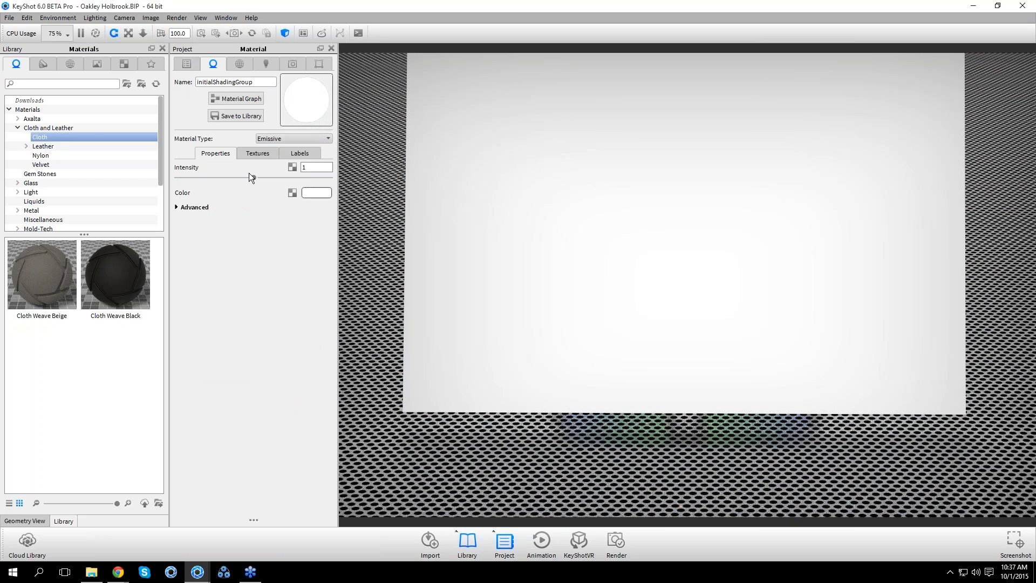
Apply a Spots texture to the opacity of the plane's emissive material
{"action": "left_click", "coordinate": [258, 153]}
{"action": "left_click", "coordinate": [283, 177]}
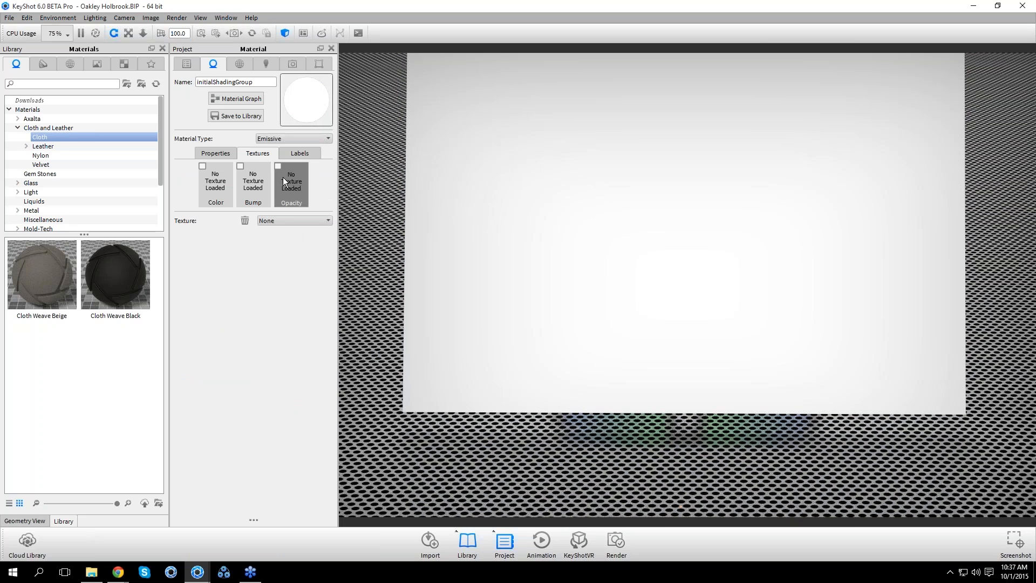
{"action": "left_click", "coordinate": [280, 223]}
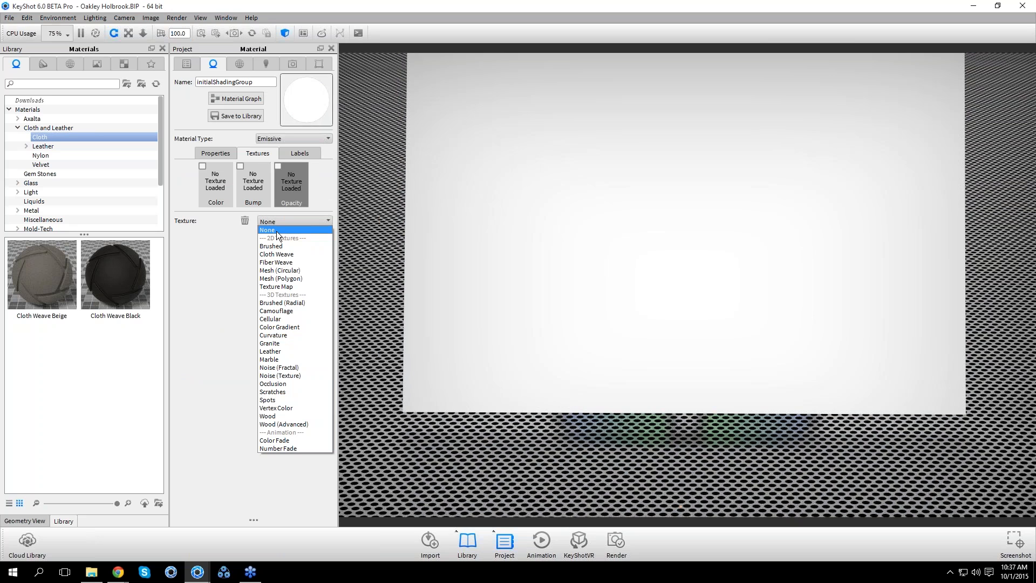
{"action": "left_click", "coordinate": [280, 400]}
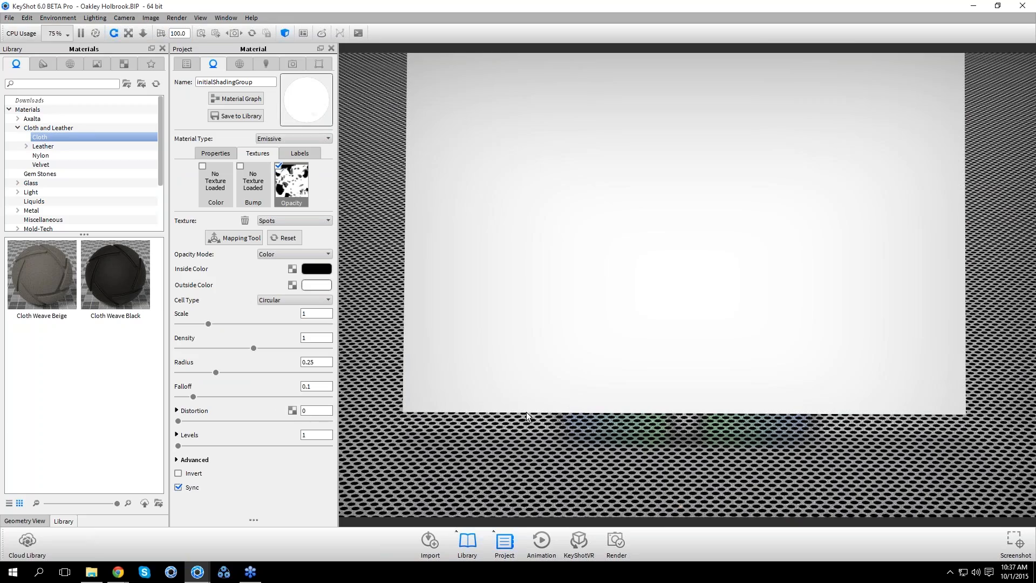
Increase the Spots opacity texture's scale to 4.75, and switch its inversion on and off again
{"action": "left_click_drag", "start_coordinate": [527, 412], "coordinate": [468, 398]}
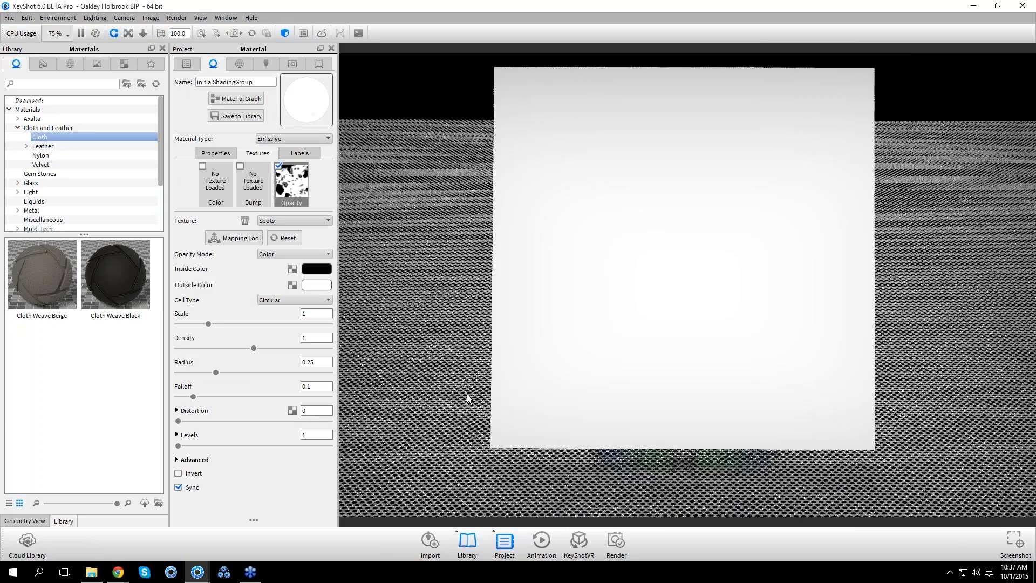
{"action": "left_click_drag", "start_coordinate": [211, 324], "coordinate": [332, 317]}
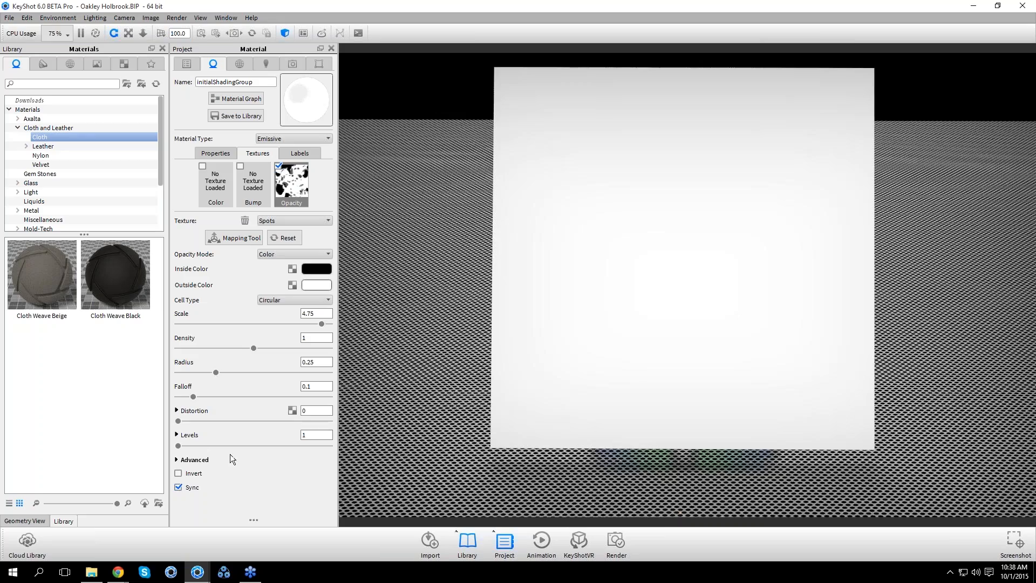
{"action": "left_click", "coordinate": [181, 473]}
{"action": "left_click", "coordinate": [181, 474]}
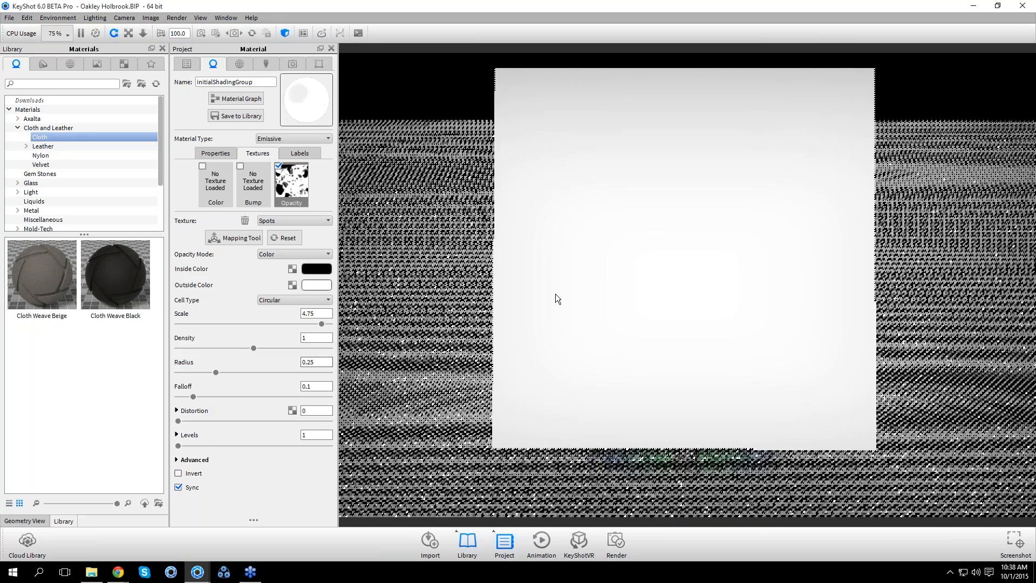
Set the density of the plane's Spots opacity texture to 20
{"action": "left_click_drag", "start_coordinate": [556, 295], "coordinate": [568, 294]}
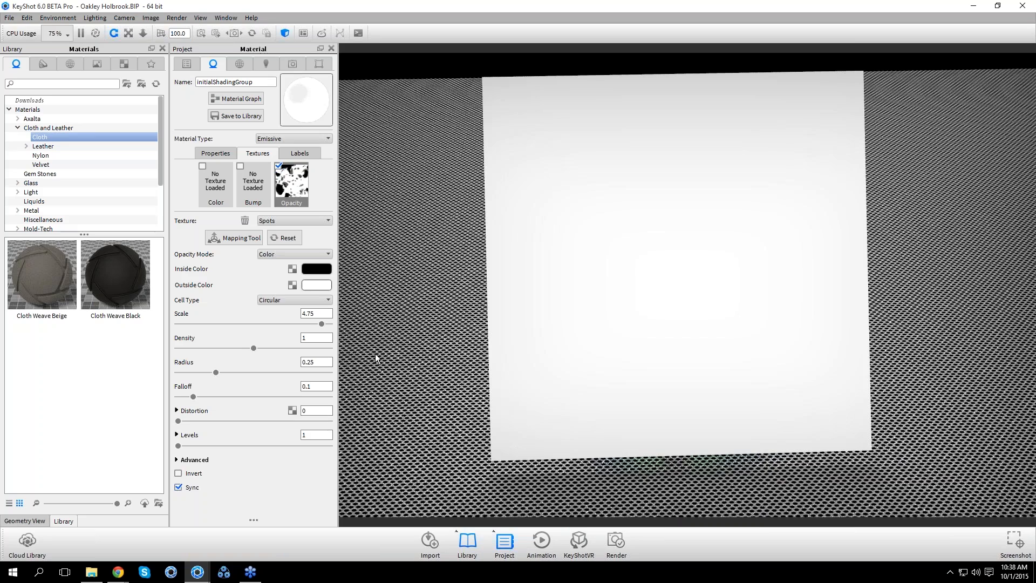
{"action": "left_click_drag", "start_coordinate": [253, 348], "coordinate": [329, 348]}
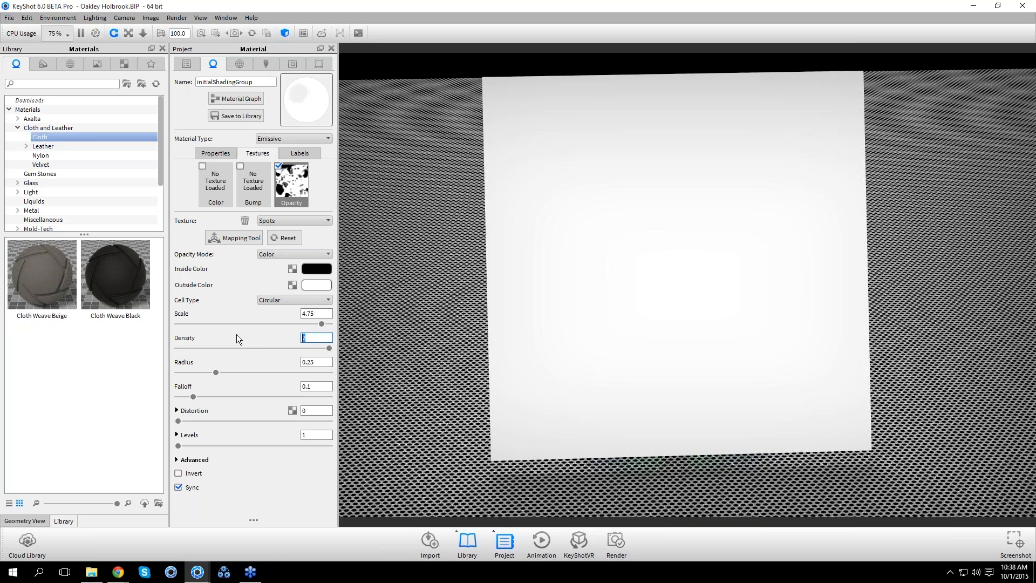
{"action": "type", "text": "20"}
{"action": "key", "text": "Return"}
Try much larger scales for the Spots opacity texture, starting at 100 and going to 1000
{"action": "double_click", "coordinate": [308, 314]}
{"action": "type", "text": "100"}
{"action": "key", "text": "Return"}
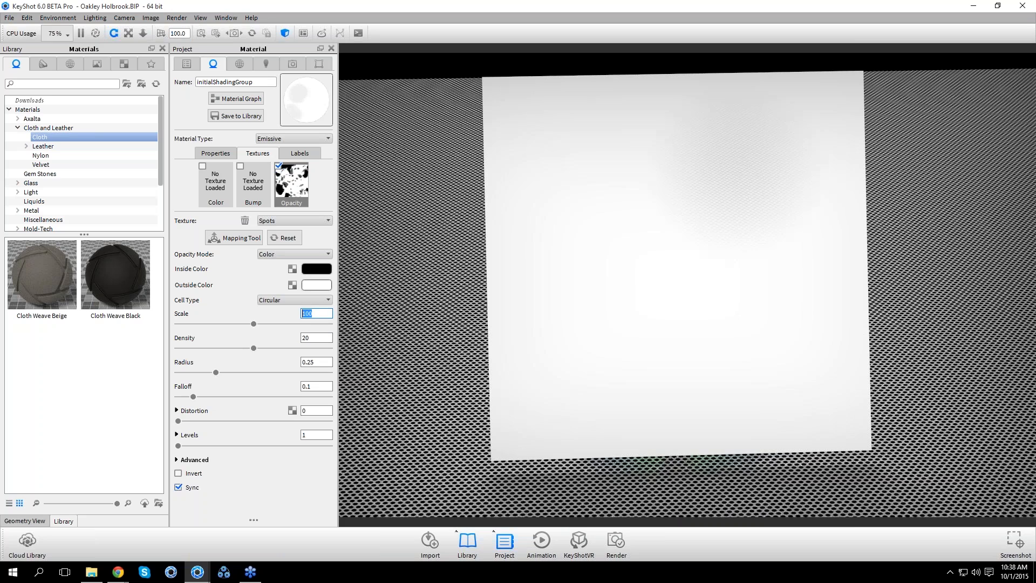
{"action": "left_click", "coordinate": [326, 313]}
{"action": "type", "text": "0"}
{"action": "key", "text": "Return"}
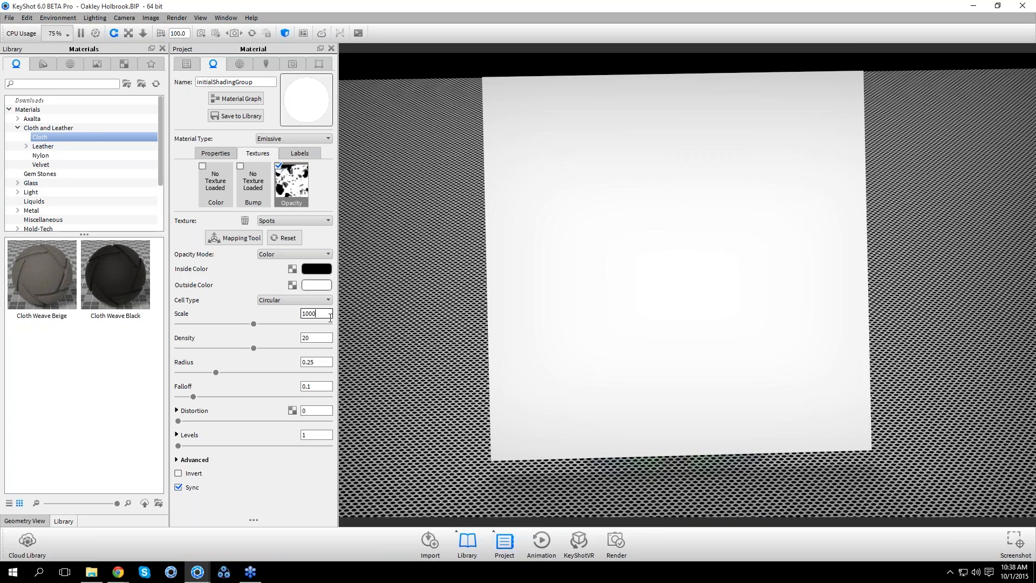
{"action": "left_click", "coordinate": [331, 317]}
{"action": "type", "text": "0"}
{"action": "key", "text": "Return"}
Try small scales of 0.001 and 0.1 for the Spots opacity texture
{"action": "type", "text": "0.001"}
{"action": "key", "text": "Return"}
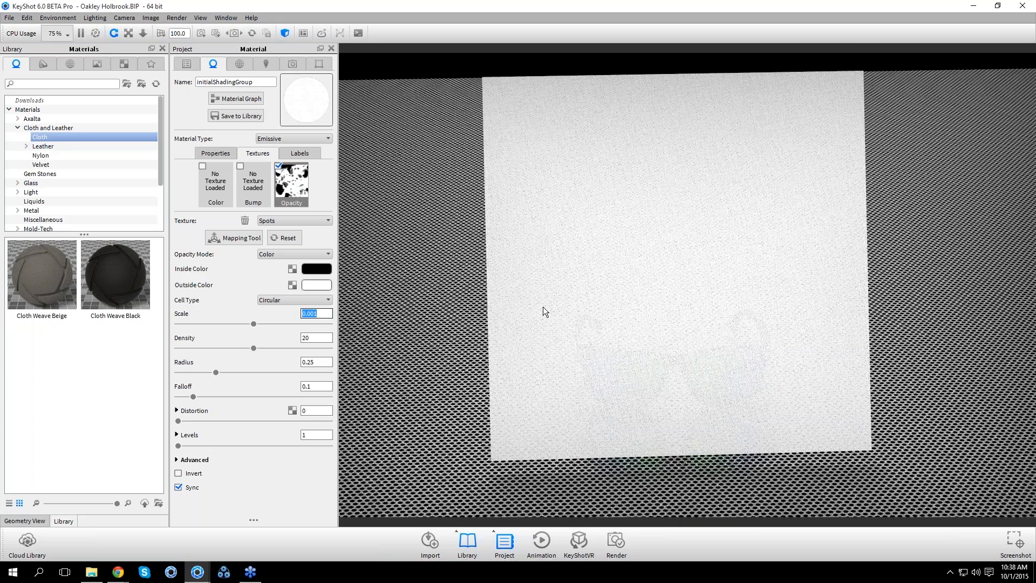
{"action": "scroll", "coordinate": [545, 308], "scroll_direction": "up", "scroll_amount": 5}
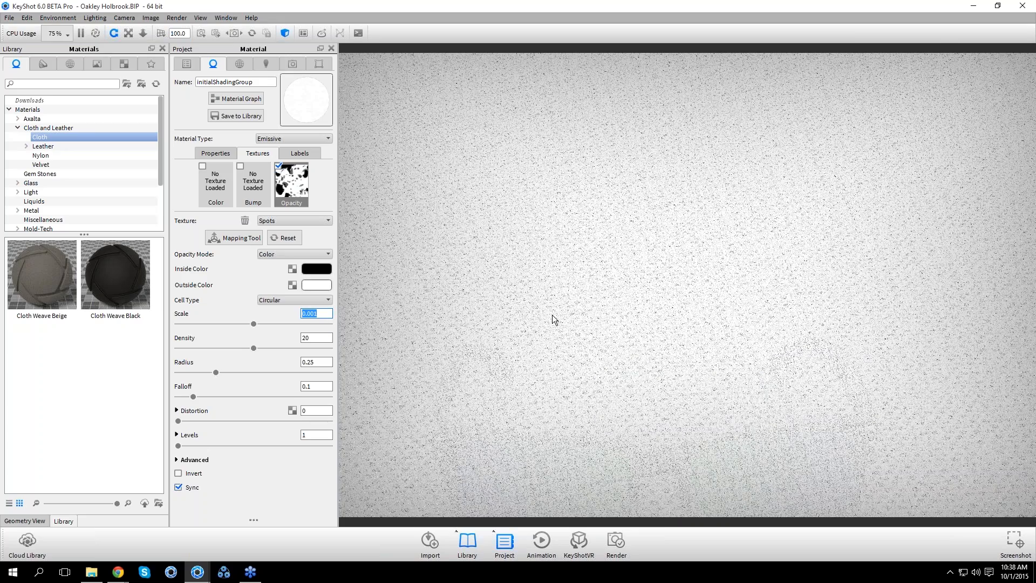
{"action": "type", "text": "0.1"}
{"action": "key", "text": "Return"}
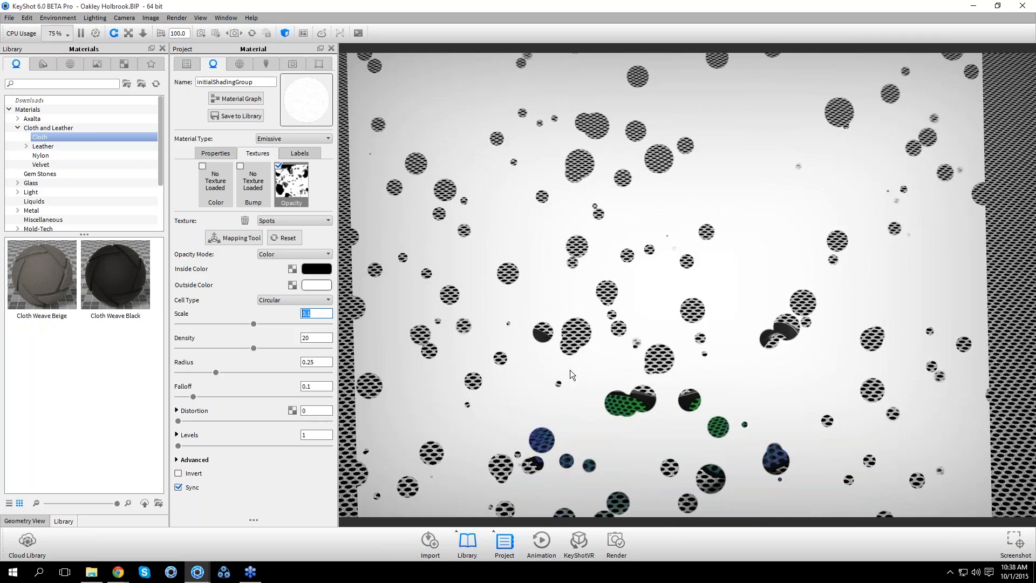
{"action": "scroll", "coordinate": [570, 370], "scroll_direction": "down", "scroll_amount": 3}
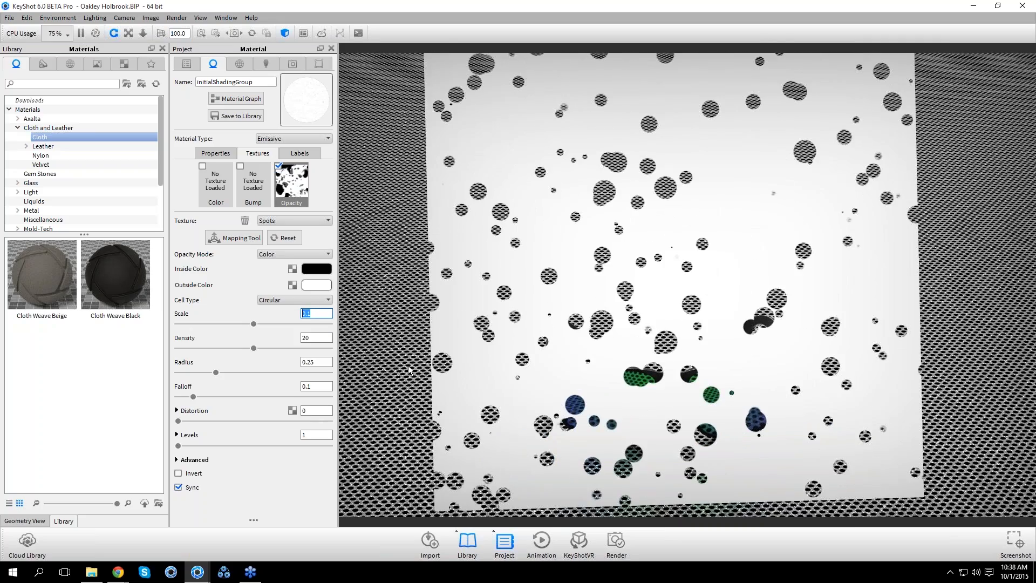
Set the Spots opacity texture's scale to 0.05, and switch its inversion on and off again
{"action": "type", "text": "0.05"}
{"action": "key", "text": "Return"}
{"action": "left_click_drag", "start_coordinate": [693, 449], "coordinate": [679, 452]}
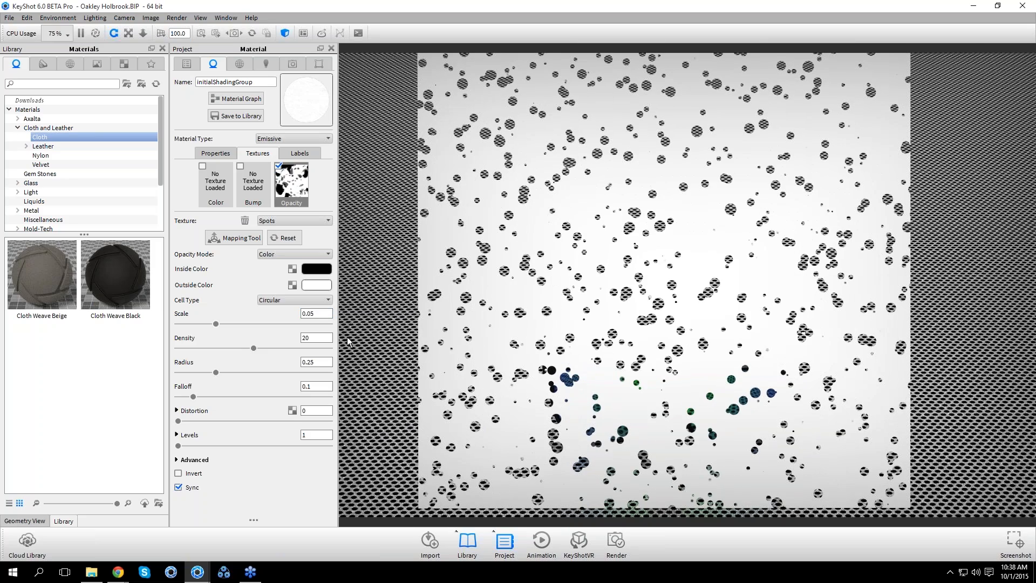
{"action": "left_click", "coordinate": [195, 474]}
{"action": "left_click", "coordinate": [196, 474]}
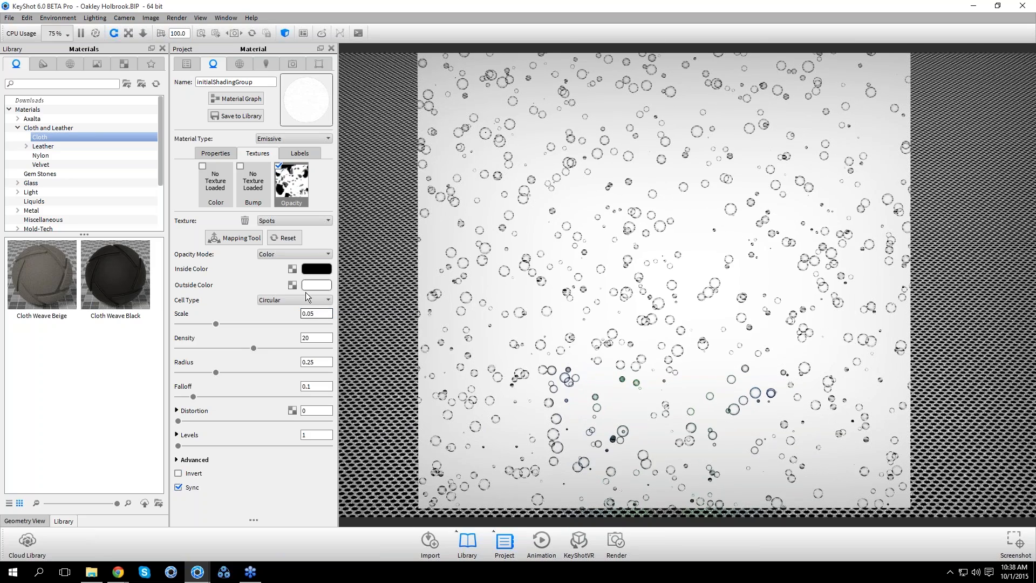
Make the Spots opacity texture's inside color white and its outside color black
{"action": "left_click", "coordinate": [319, 269]}
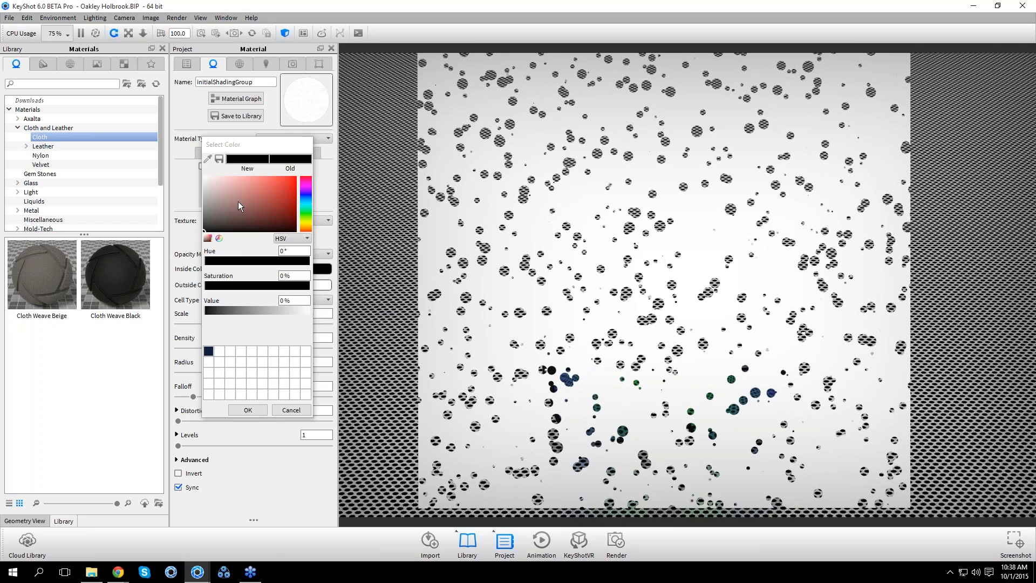
{"action": "left_click", "coordinate": [238, 202]}
{"action": "left_click", "coordinate": [249, 405]}
{"action": "left_click", "coordinate": [317, 285]}
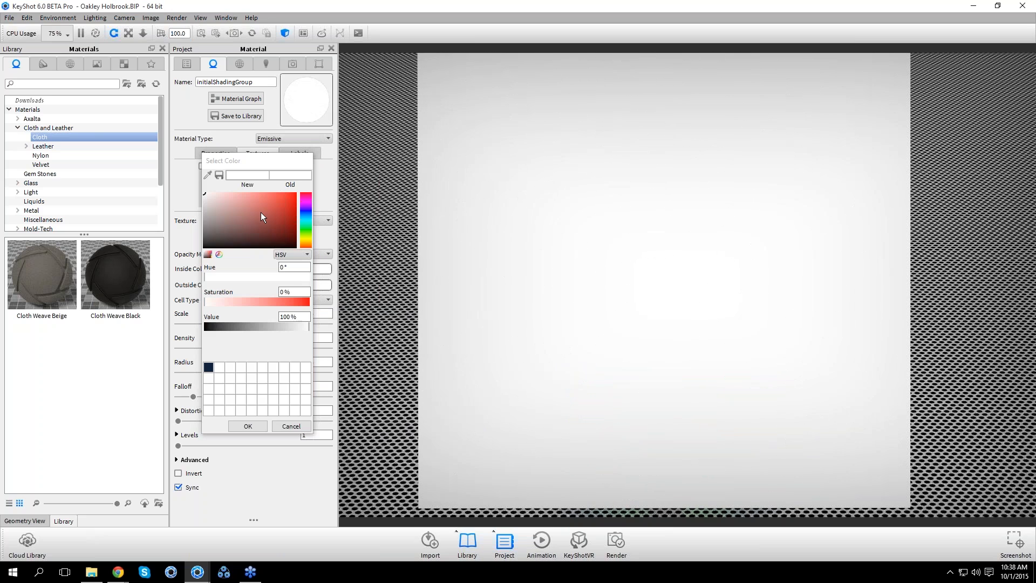
{"action": "left_click_drag", "start_coordinate": [260, 212], "coordinate": [202, 249]}
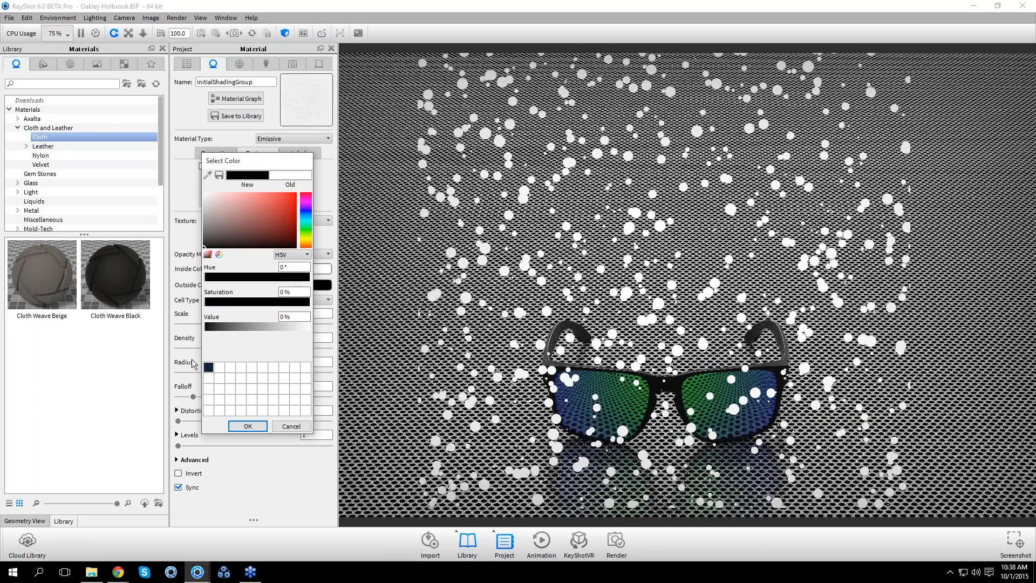
{"action": "left_click", "coordinate": [249, 426]}
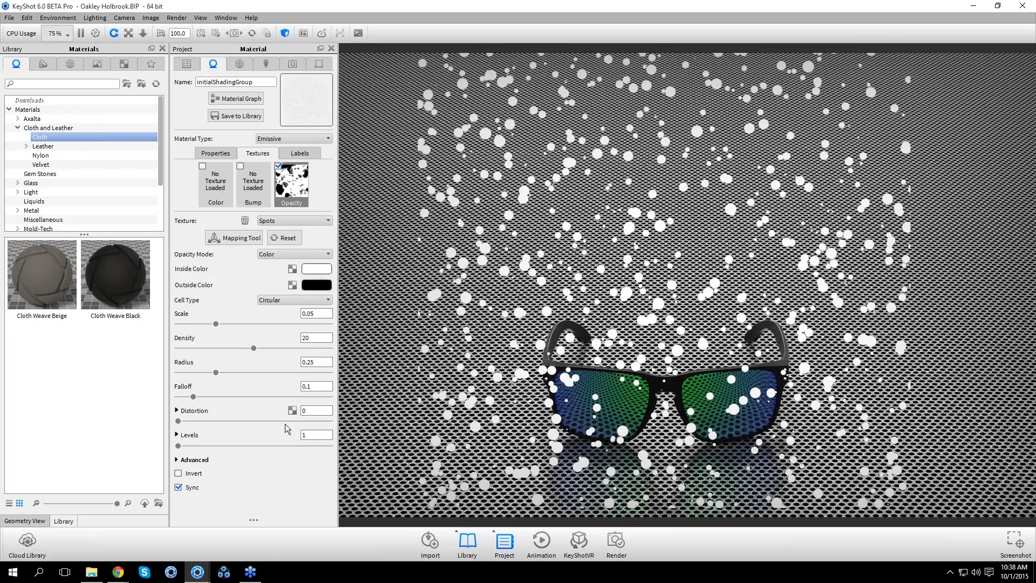
Soften the edges of the opacity spots by raising their falloff to 0.561
{"action": "left_click", "coordinate": [225, 397]}
{"action": "left_click_drag", "start_coordinate": [226, 397], "coordinate": [265, 398]}
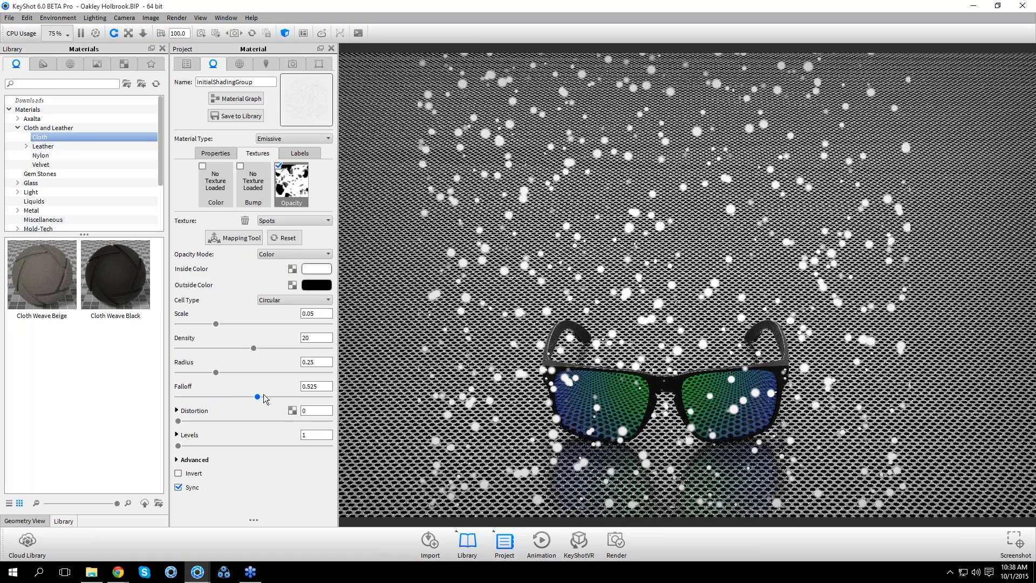
{"action": "scroll", "coordinate": [744, 394], "scroll_direction": "up", "scroll_amount": 4}
{"action": "left_click_drag", "start_coordinate": [744, 399], "coordinate": [654, 282]}
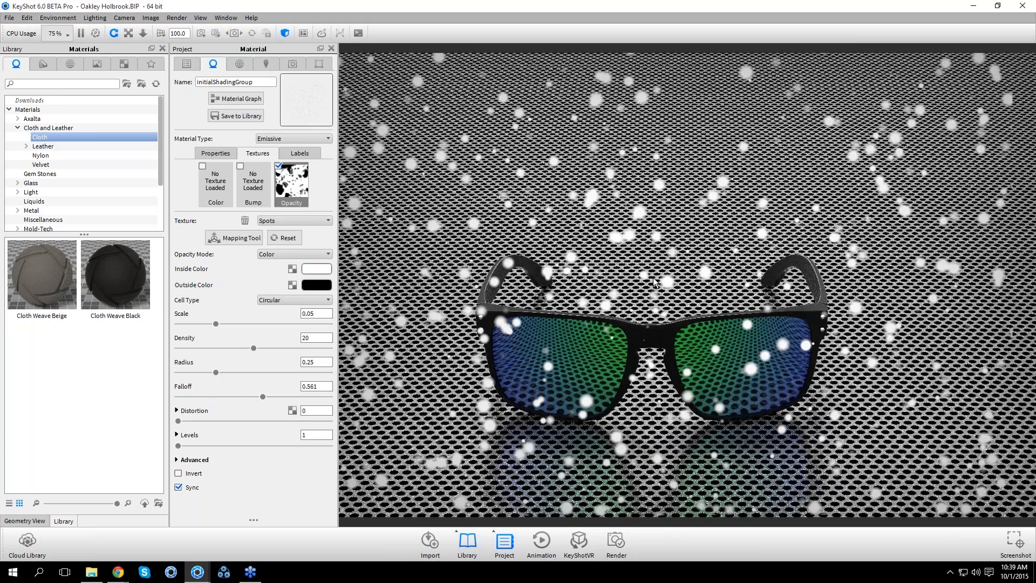
{"action": "scroll", "coordinate": [655, 281], "scroll_direction": "up", "scroll_amount": 3}
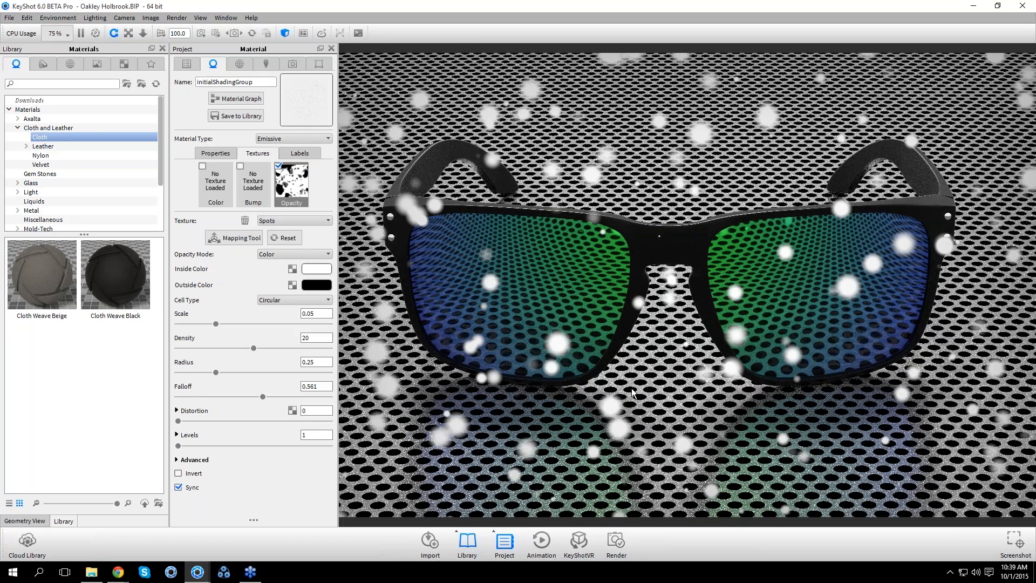
{"action": "scroll", "coordinate": [668, 249], "scroll_direction": "down", "scroll_amount": 5}
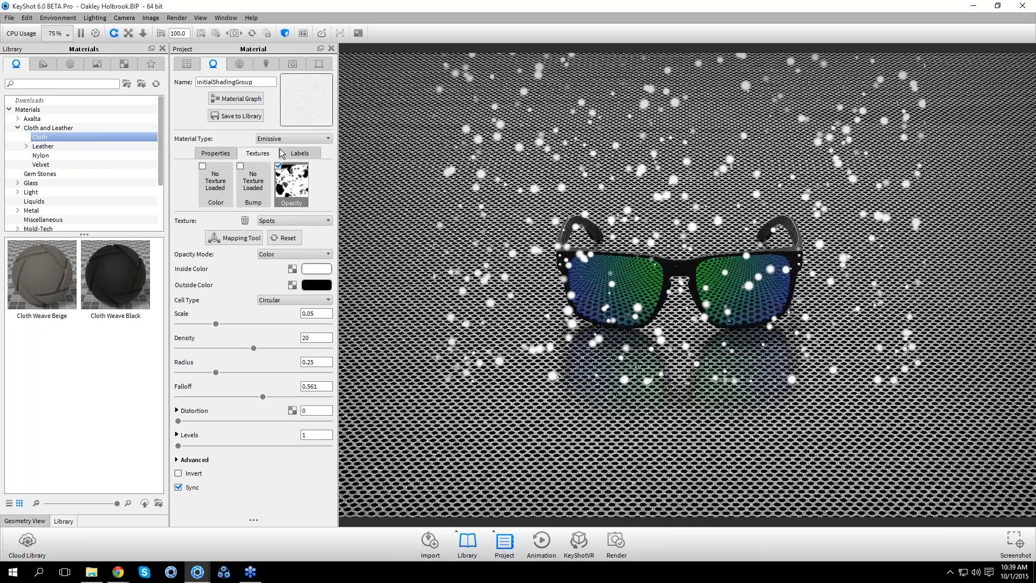
Duplicate the dust plane and move the copy farther in front of the glasses
{"action": "right_click", "coordinate": [240, 164]}
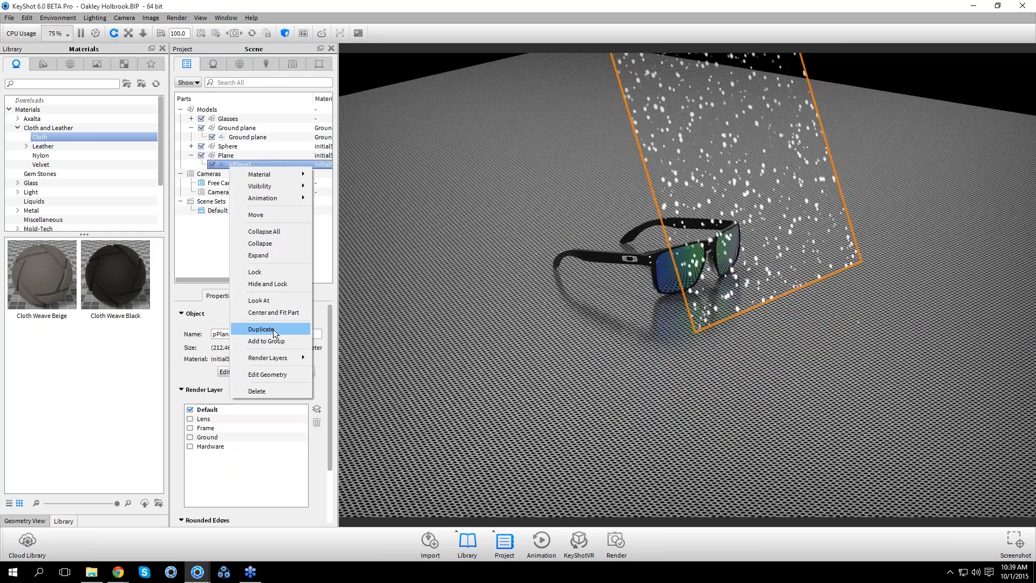
{"action": "left_click", "coordinate": [273, 329]}
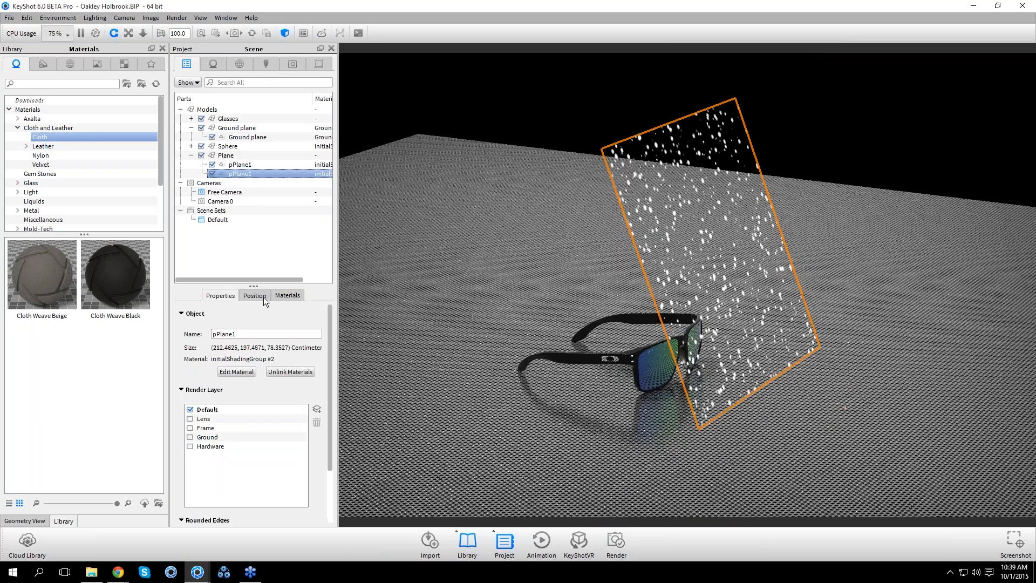
{"action": "left_click", "coordinate": [264, 296]}
{"action": "left_click_drag", "start_coordinate": [783, 236], "coordinate": [855, 225]}
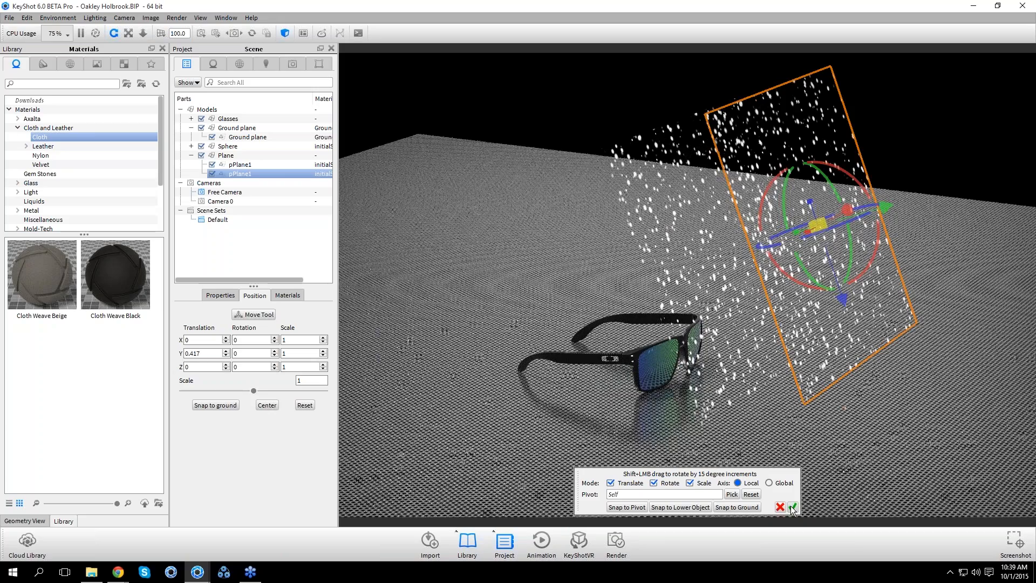
{"action": "left_click", "coordinate": [792, 508]}
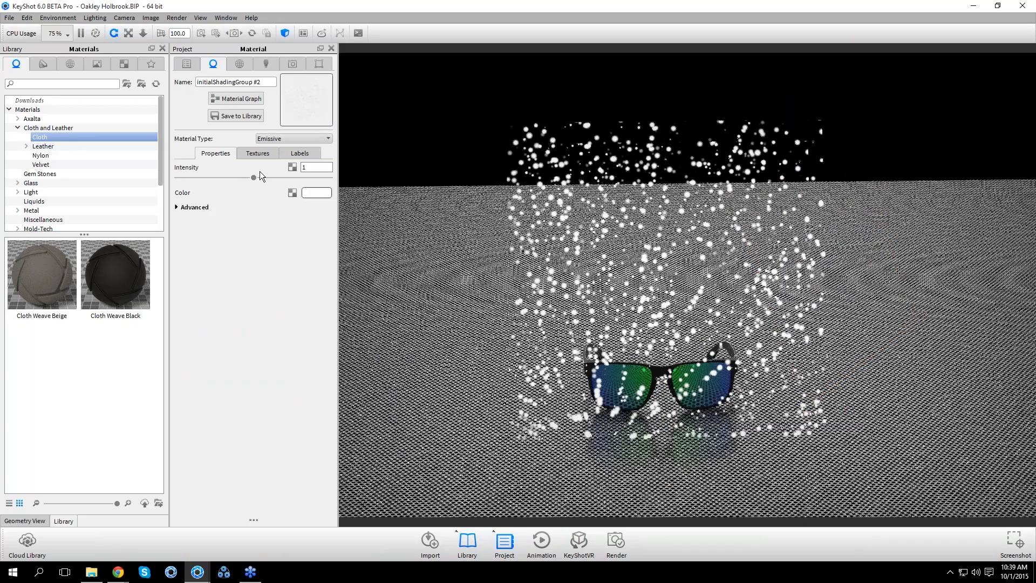
Reduce the scale of the duplicated plane's Spots opacity texture to 0.0214, and inspect the layered dust in front of the glasses
{"action": "left_click", "coordinate": [258, 154]}
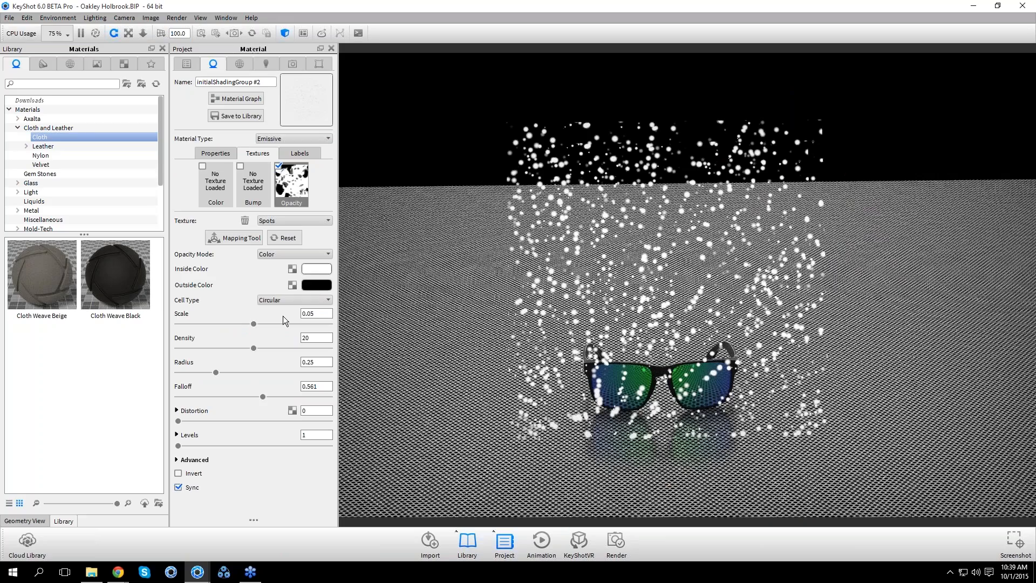
{"action": "left_click_drag", "start_coordinate": [243, 324], "coordinate": [210, 336]}
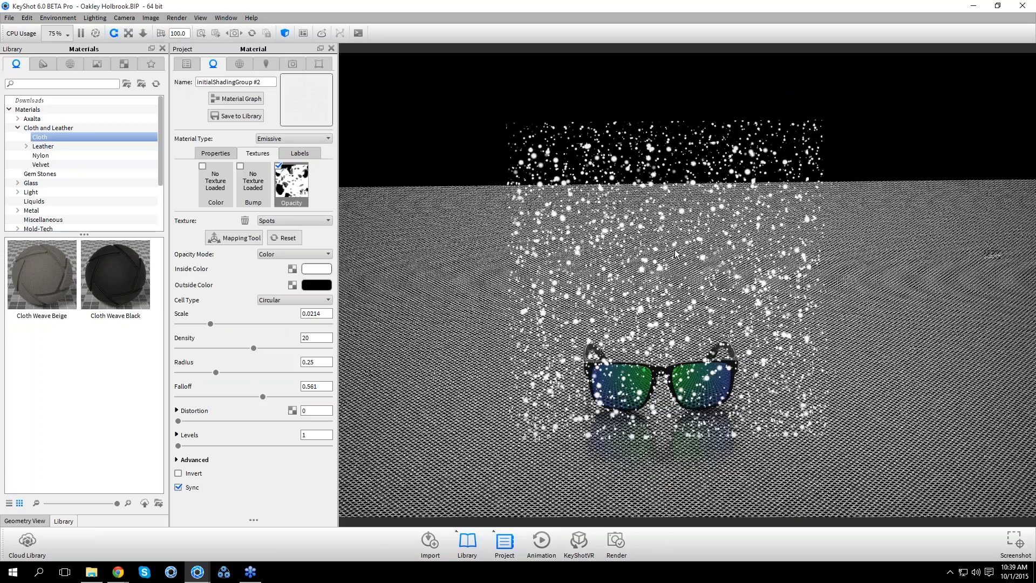
{"action": "right_click_drag", "start_coordinate": [675, 254], "coordinate": [662, 391], "text": "alt"}
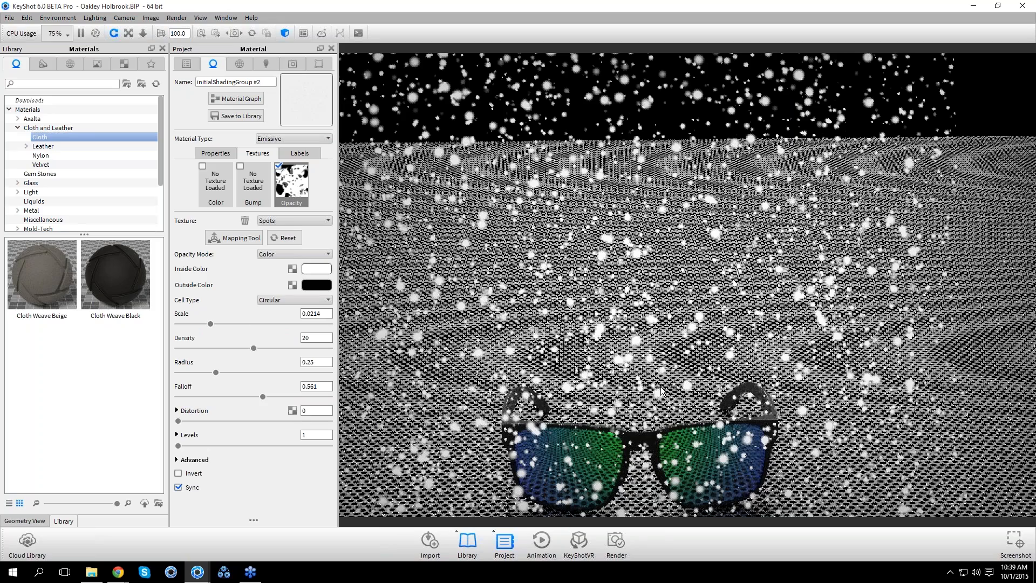
{"action": "middle_click_drag", "start_coordinate": [661, 391], "coordinate": [741, 265]}
{"action": "scroll", "coordinate": [741, 264], "scroll_direction": "up", "scroll_amount": 4}
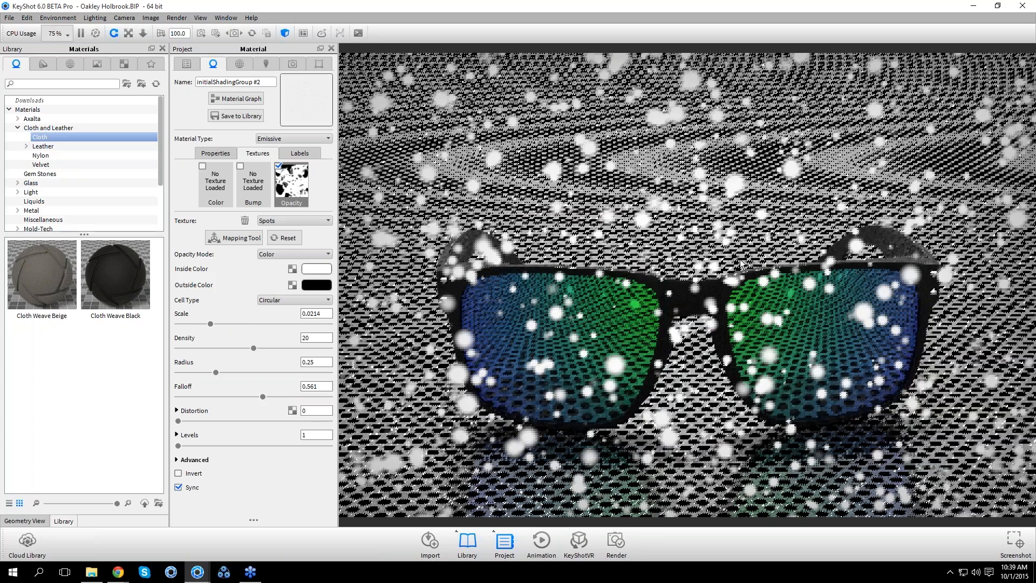
{"action": "left_click_drag", "start_coordinate": [741, 263], "coordinate": [693, 331]}
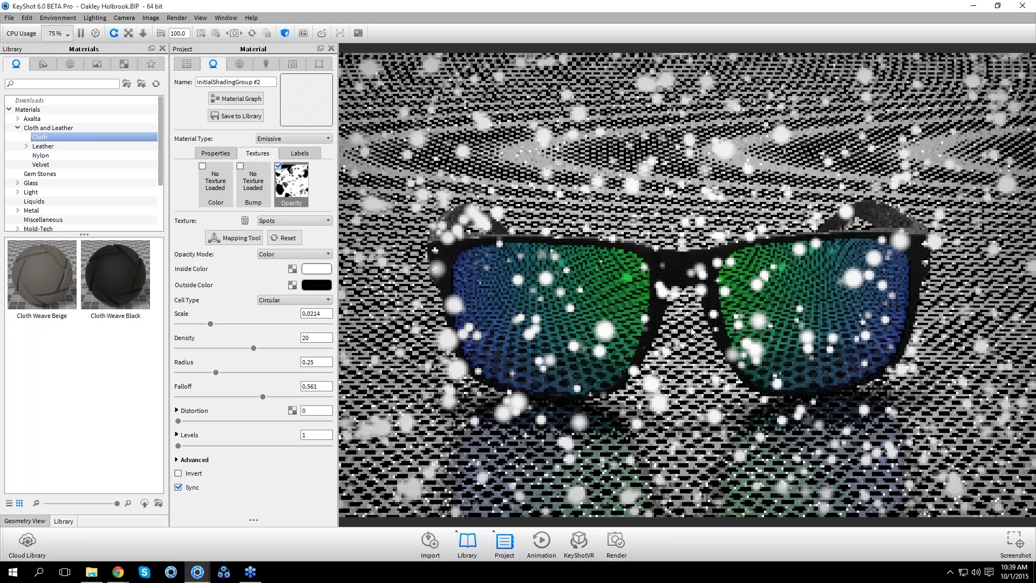
{"action": "middle_click_drag", "start_coordinate": [651, 367], "coordinate": [650, 334]}
{"action": "scroll", "coordinate": [650, 333], "scroll_direction": "down", "scroll_amount": 1}
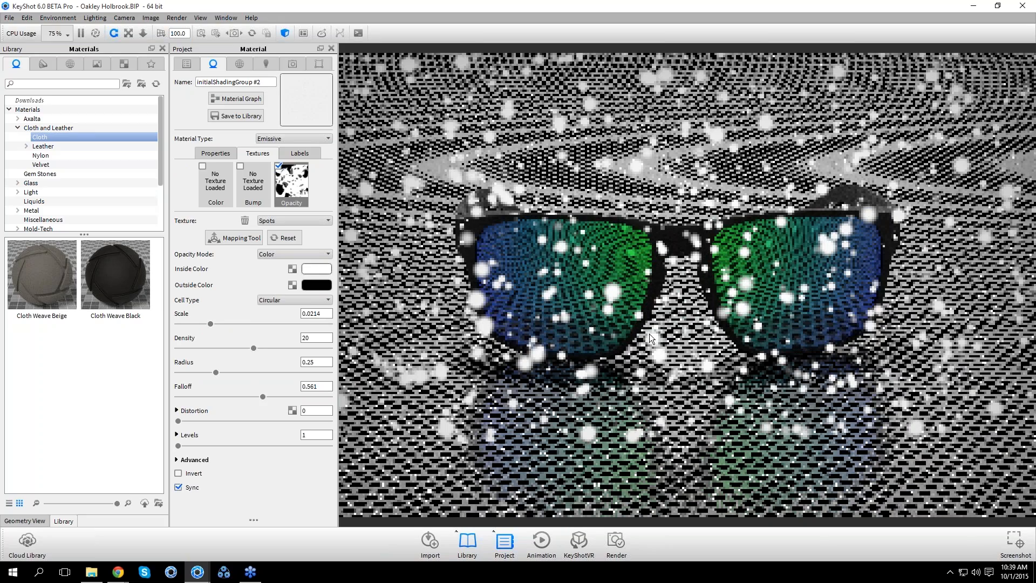
{"action": "left_click_drag", "start_coordinate": [649, 333], "coordinate": [736, 331]}
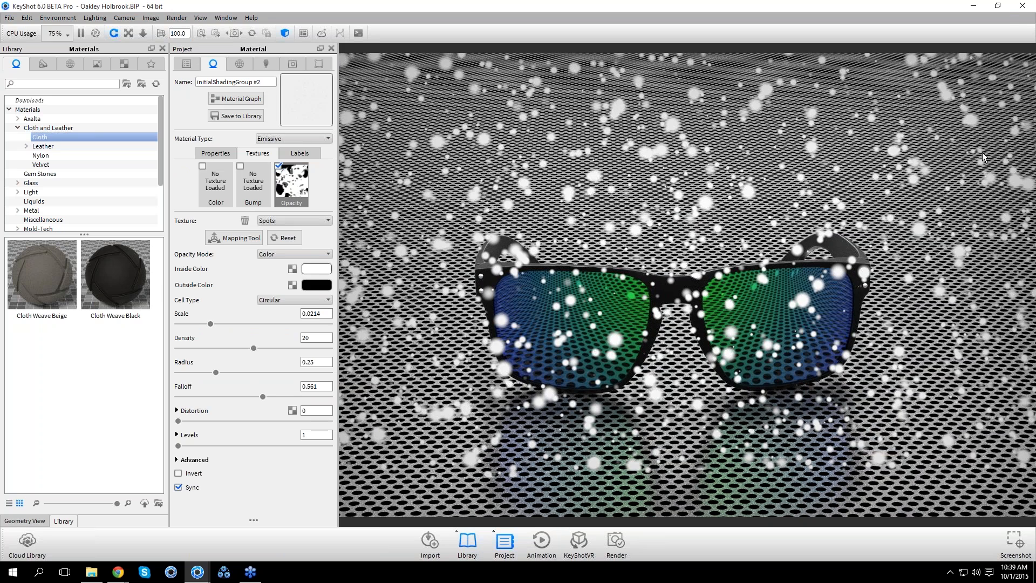
Close the sunglasses scene without saving, and open Skateboard.bip from the Skateboard folder
{"action": "left_click", "coordinate": [1031, 9]}
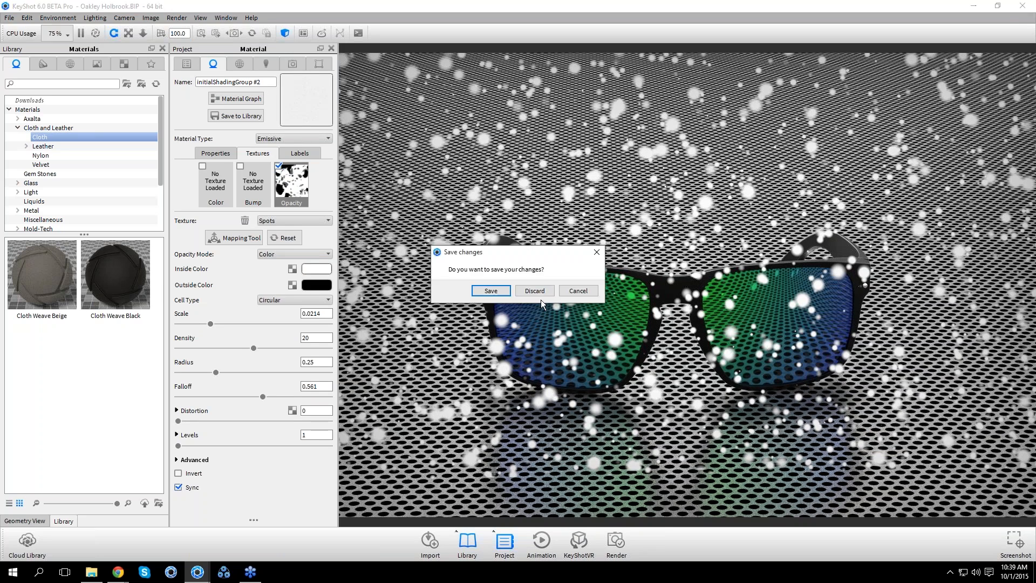
{"action": "left_click", "coordinate": [534, 290]}
{"action": "double_click", "coordinate": [248, 230]}
{"action": "left_click", "coordinate": [204, 570]}
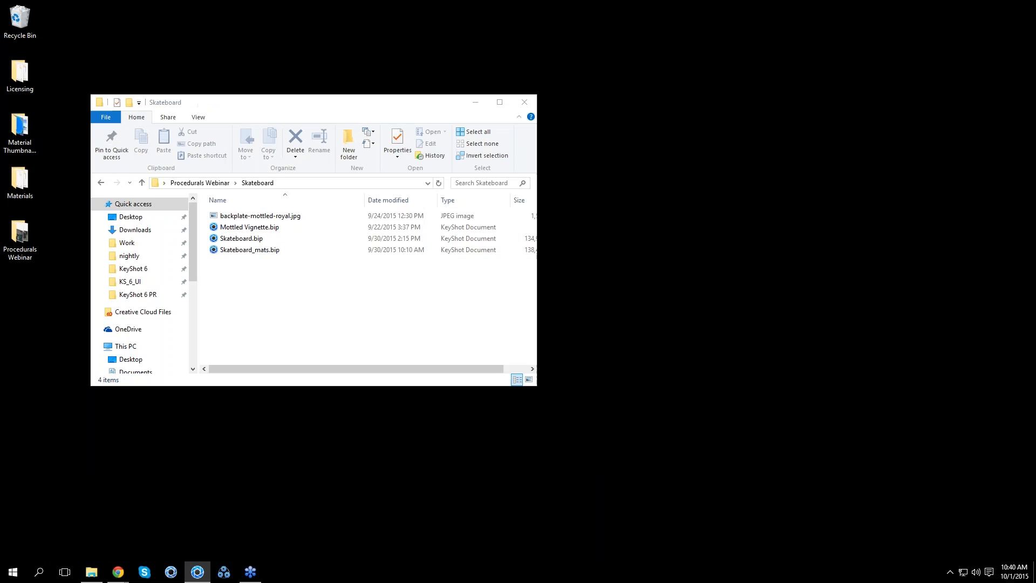
{"action": "double_click", "coordinate": [256, 241]}
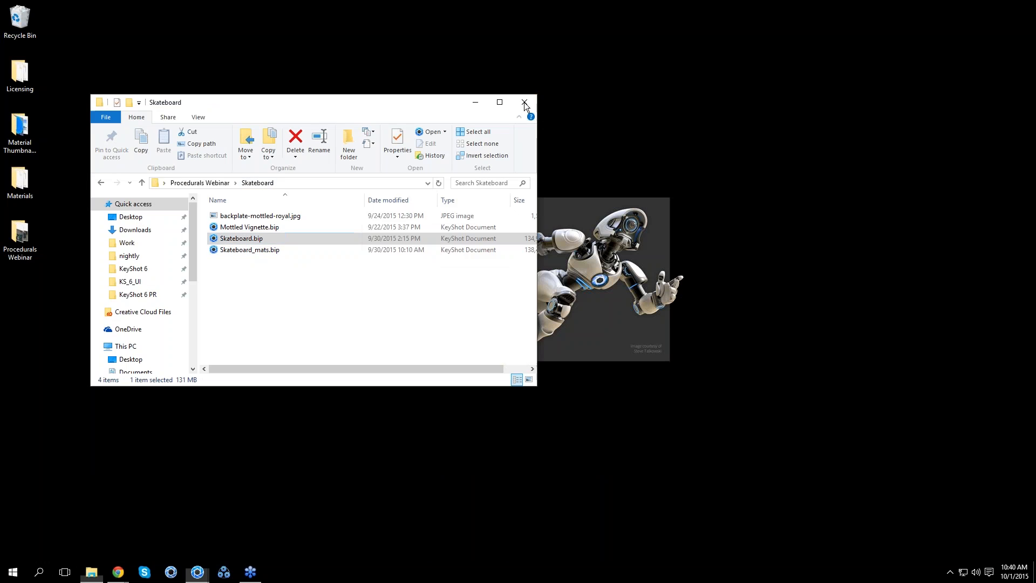
{"action": "left_click", "coordinate": [524, 102]}
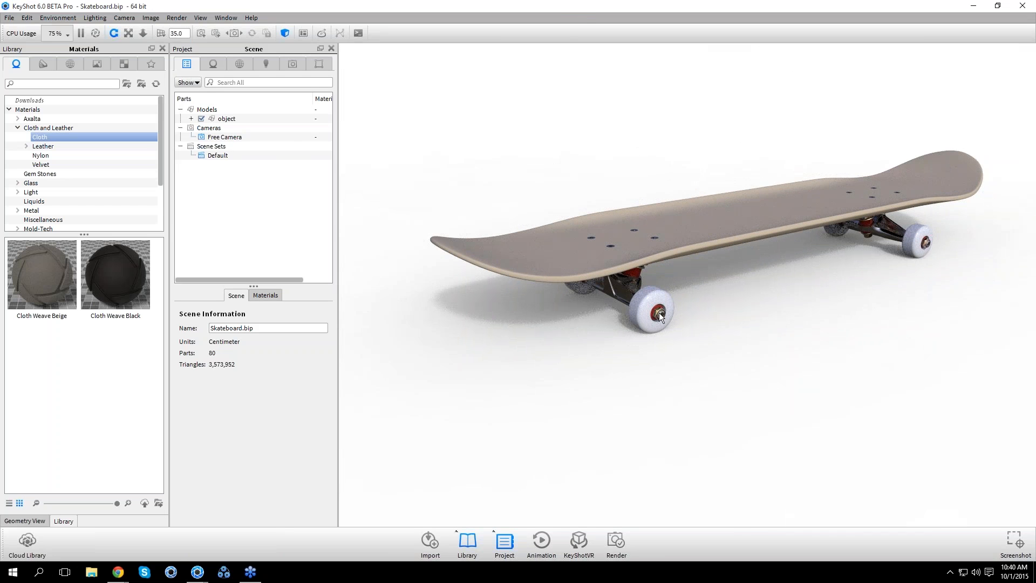
Open the skateboard's Hard Shiny Plastic Beige #1 material and the Steel #1 material to view their properties
{"action": "left_click_drag", "start_coordinate": [802, 335], "coordinate": [634, 317]}
{"action": "double_click", "coordinate": [634, 317]}
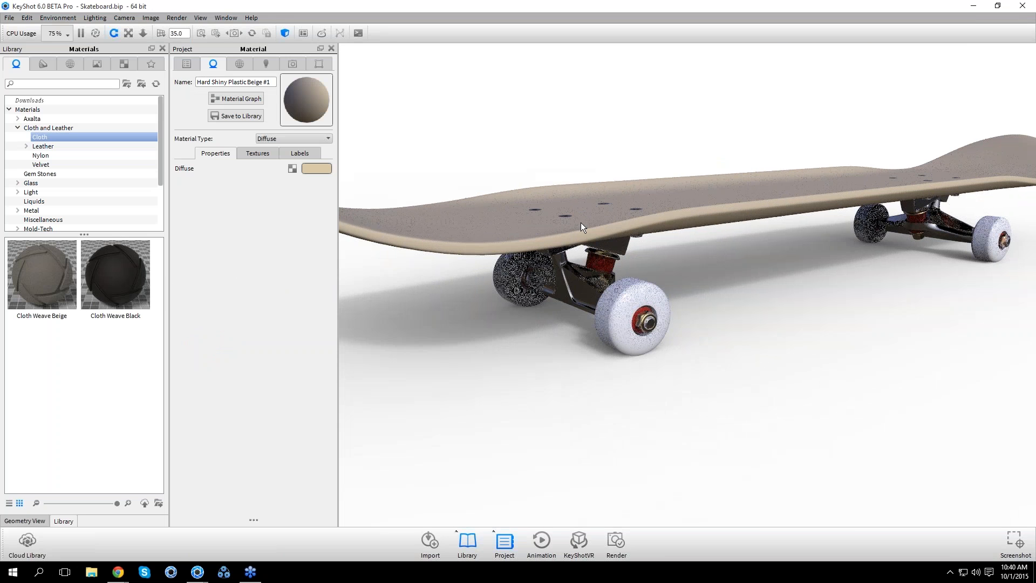
{"action": "double_click", "coordinate": [624, 315]}
{"action": "left_click_drag", "start_coordinate": [584, 332], "coordinate": [587, 339]}
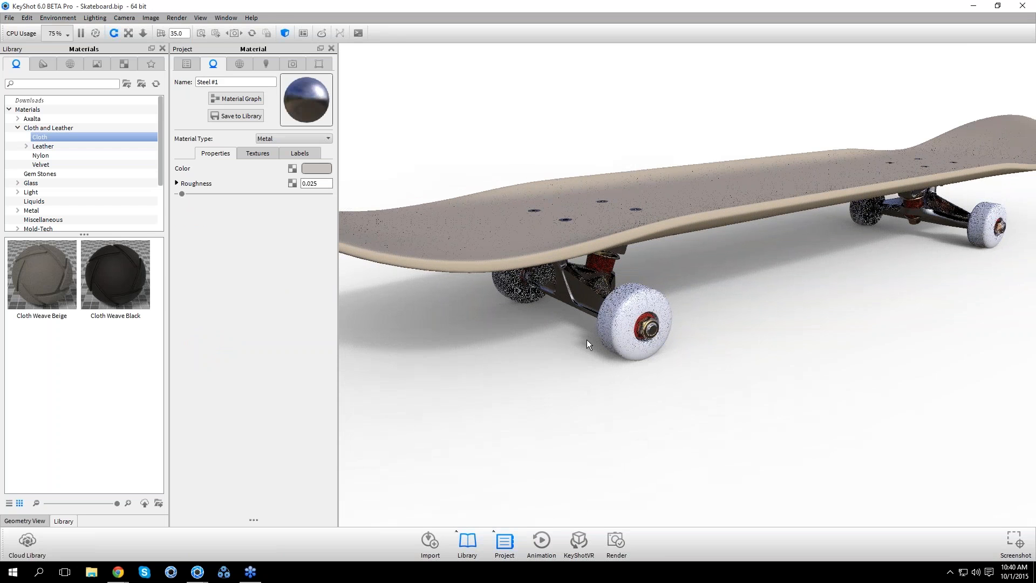
Turn on performance mode for the real-time view, and frame the whole skateboard
{"action": "scroll", "coordinate": [720, 335], "scroll_direction": "down", "scroll_amount": 4}
{"action": "left_click_drag", "start_coordinate": [743, 367], "coordinate": [676, 341]}
{"action": "scroll", "coordinate": [676, 341], "scroll_direction": "up", "scroll_amount": 2}
{"action": "left_click_drag", "start_coordinate": [731, 306], "coordinate": [700, 303]}
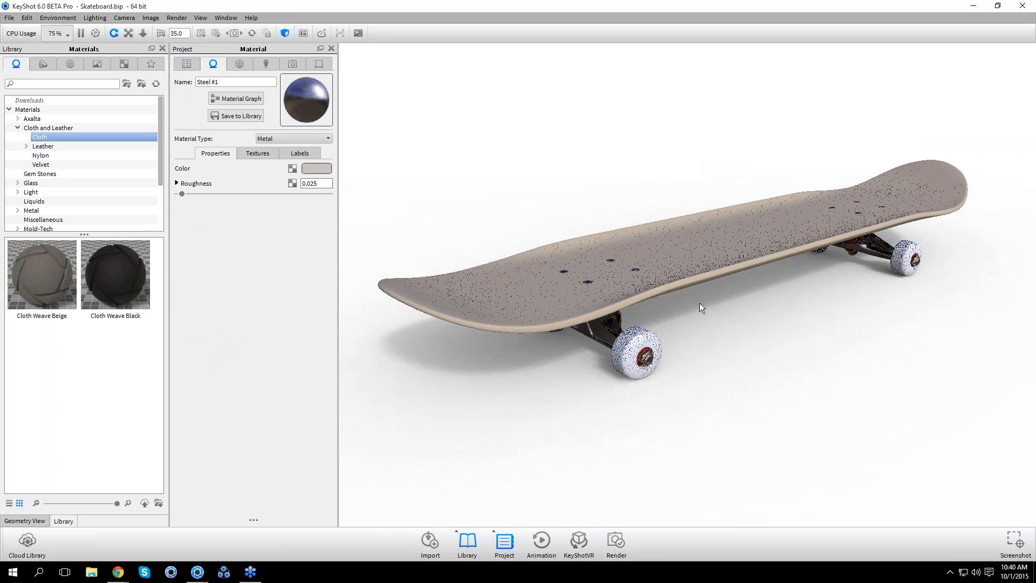
{"action": "left_click", "coordinate": [96, 33]}
{"action": "left_click_drag", "start_coordinate": [526, 258], "coordinate": [710, 312]}
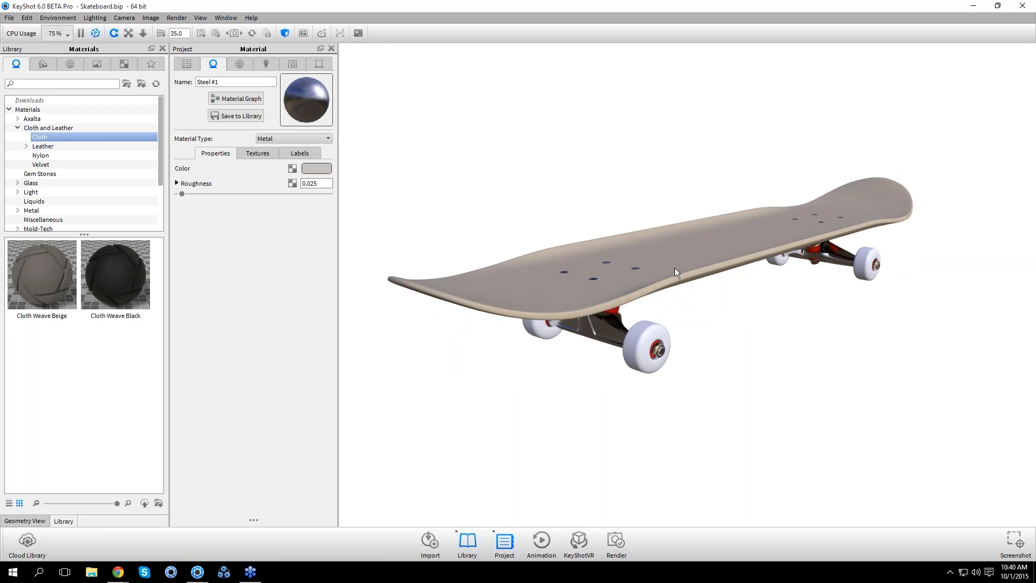
Isolate the skateboard deck (objDeck) in the scene by showing only that part
{"action": "left_click", "coordinate": [185, 64]}
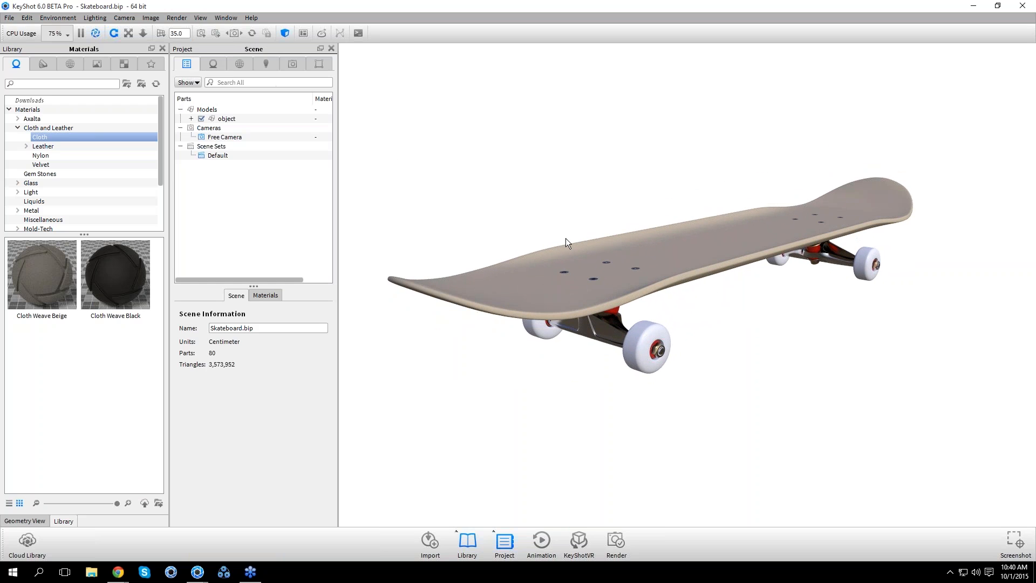
{"action": "left_click", "coordinate": [668, 259]}
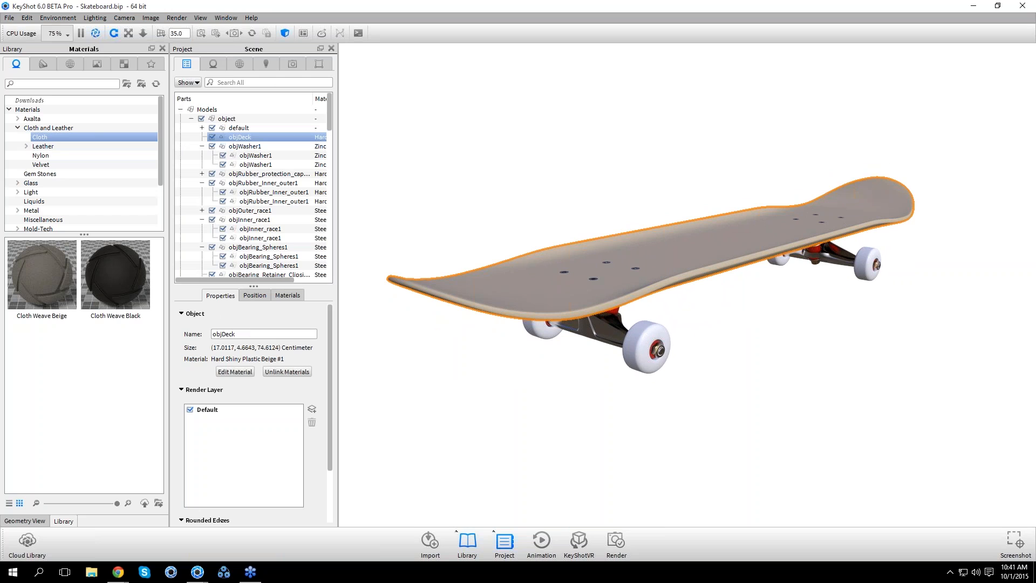
{"action": "left_click_drag", "start_coordinate": [568, 297], "coordinate": [573, 391]}
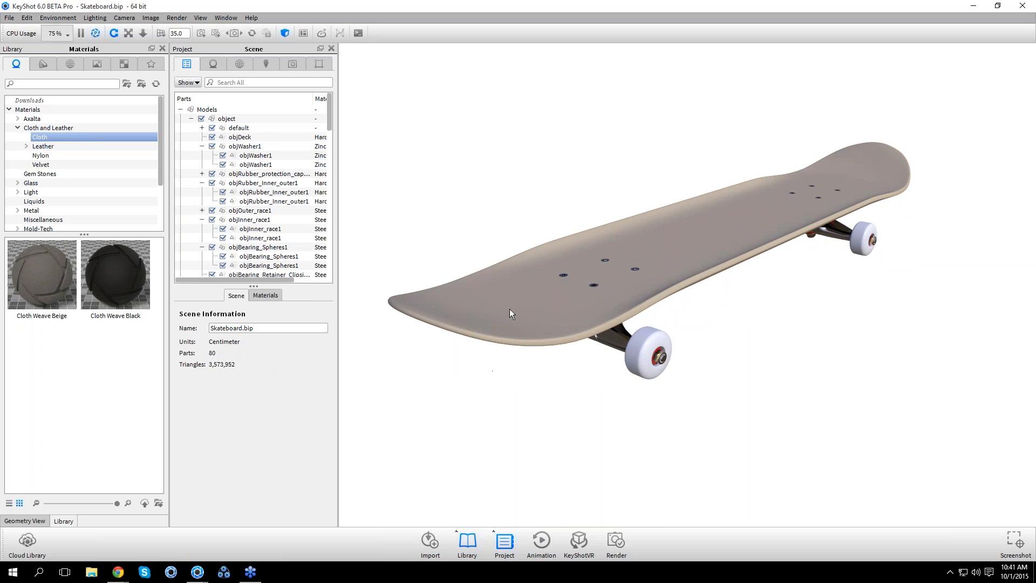
{"action": "right_click", "coordinate": [533, 313]}
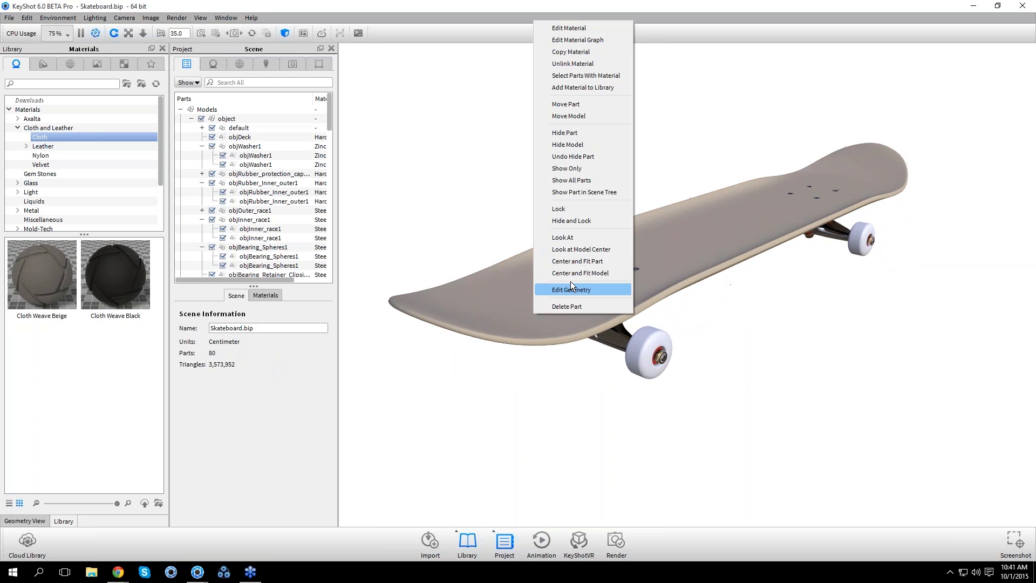
{"action": "left_click", "coordinate": [575, 169]}
{"action": "left_click_drag", "start_coordinate": [717, 333], "coordinate": [707, 396]}
{"action": "left_click", "coordinate": [525, 359]}
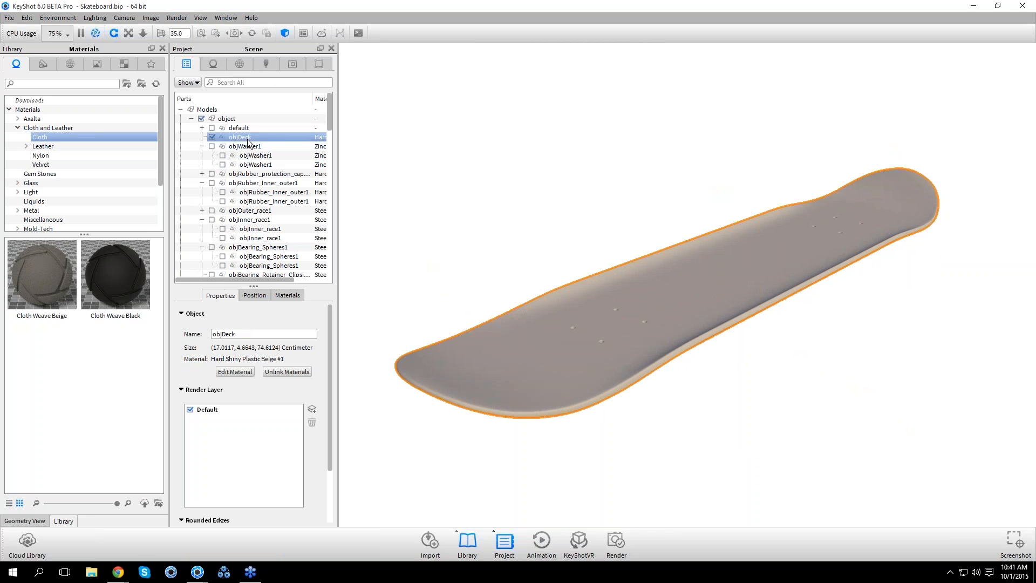
{"action": "left_click", "coordinate": [780, 435]}
{"action": "left_click_drag", "start_coordinate": [778, 435], "coordinate": [714, 419]}
{"action": "left_click_drag", "start_coordinate": [708, 406], "coordinate": [738, 406]}
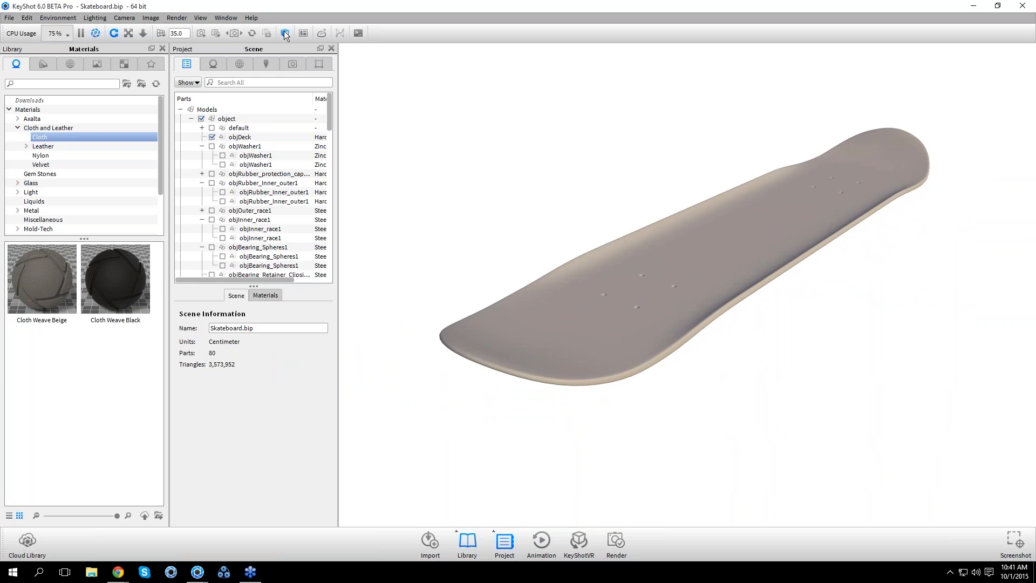
Show the deck in the Geometry View, switched to a separate view that includes the scene camera, and orbit around it
{"action": "left_click", "coordinate": [35, 521]}
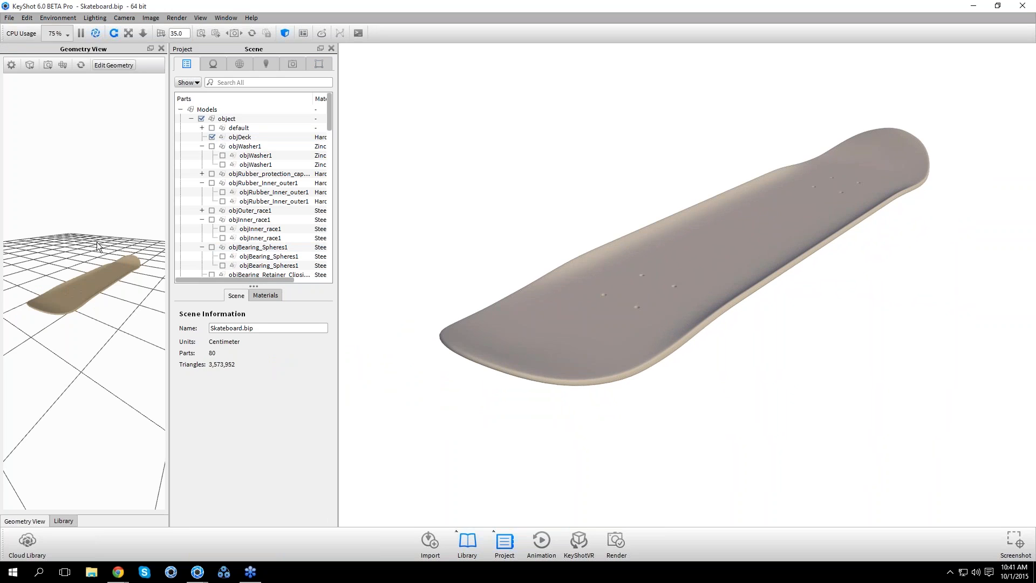
{"action": "left_click_drag", "start_coordinate": [107, 191], "coordinate": [143, 321]}
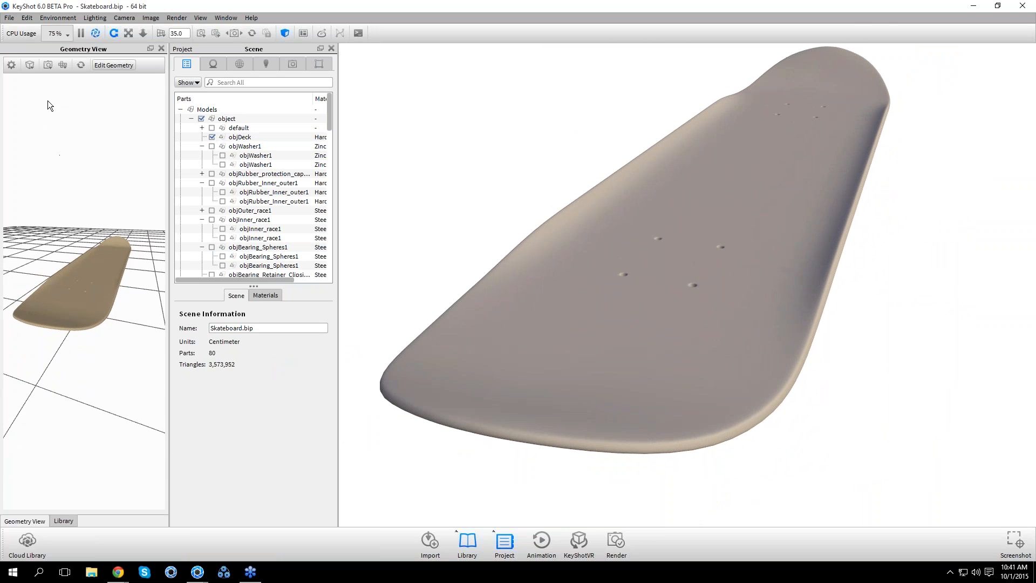
{"action": "left_click", "coordinate": [48, 65]}
{"action": "left_click", "coordinate": [70, 91]}
{"action": "mouse_move", "coordinate": [125, 347]}
{"action": "left_mouse_down"}
{"action": "mouse_move", "coordinate": [50, 354]}
{"action": "mouse_move", "coordinate": [129, 332]}
{"action": "mouse_move", "coordinate": [120, 339]}
{"action": "left_mouse_up"}
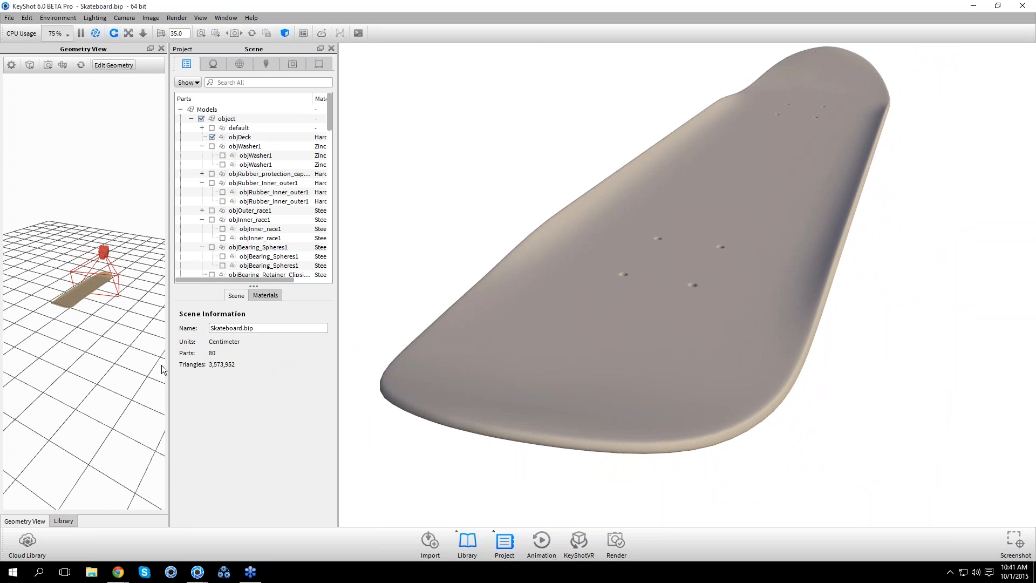
{"action": "left_click_drag", "start_coordinate": [129, 312], "coordinate": [127, 312]}
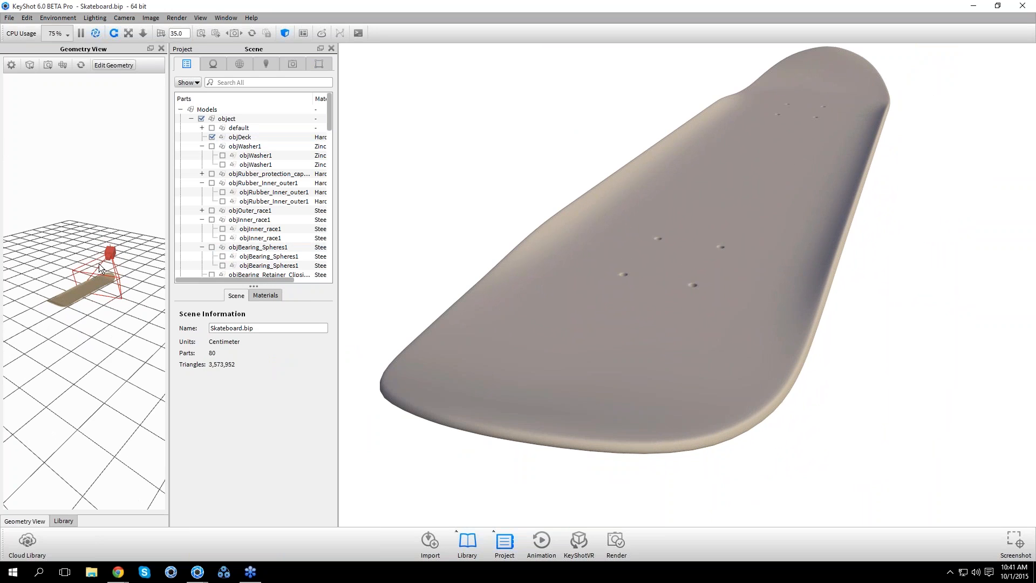
{"action": "left_click_drag", "start_coordinate": [134, 300], "coordinate": [97, 324]}
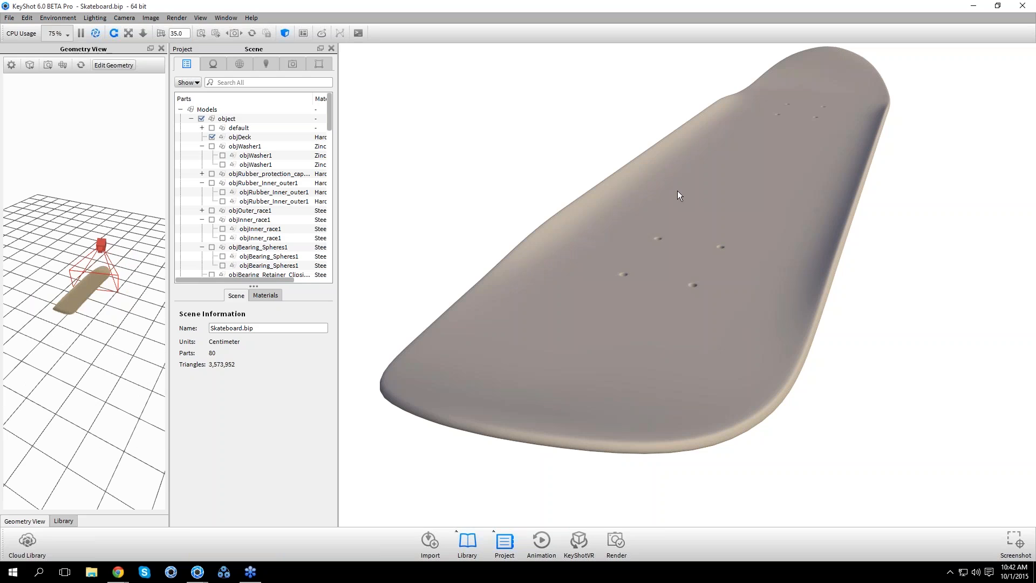
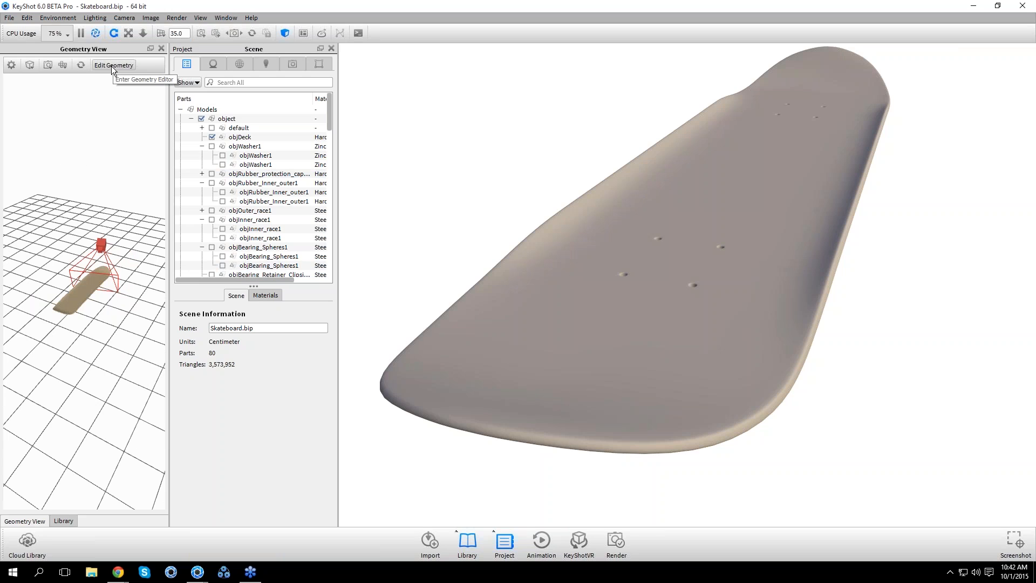
Open the deck in the Geometry Editor using the Split Object Surfaces mode
{"action": "left_click", "coordinate": [86, 290]}
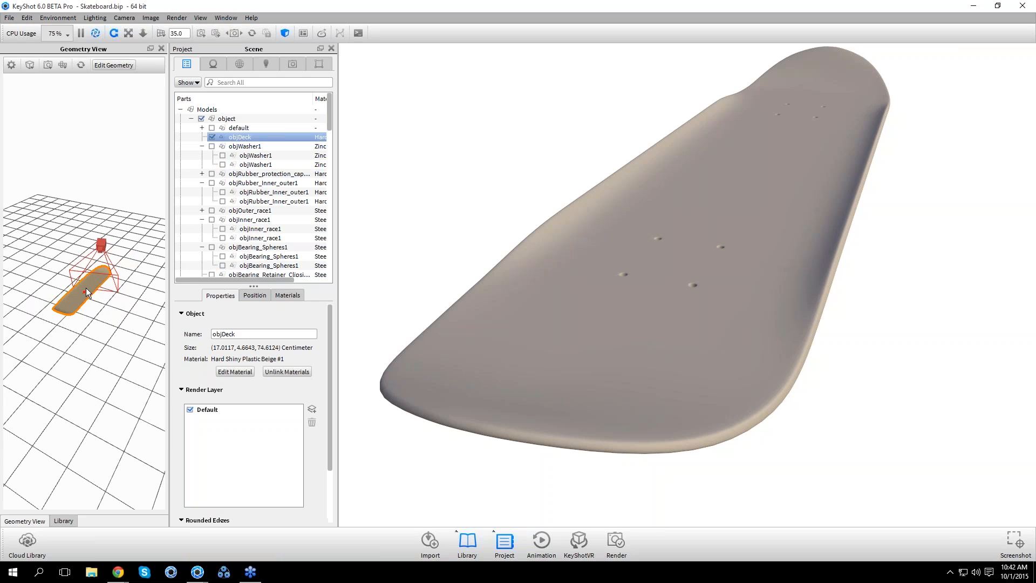
{"action": "left_click", "coordinate": [113, 65]}
{"action": "left_click", "coordinate": [575, 305]}
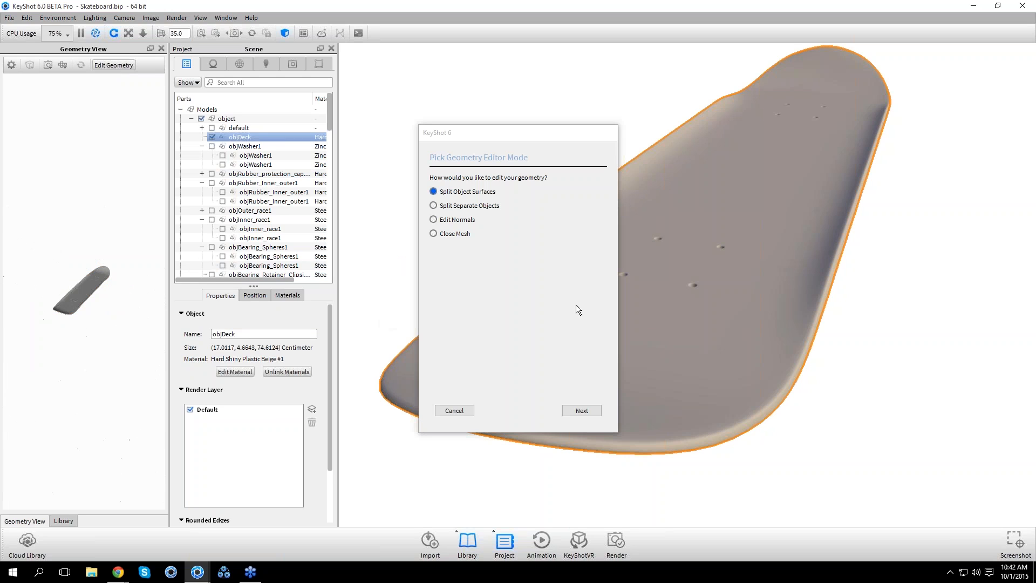
{"action": "mouse_move", "coordinate": [89, 315]}
{"action": "left_mouse_down"}
{"action": "mouse_move", "coordinate": [97, 290]}
{"action": "mouse_move", "coordinate": [101, 321]}
{"action": "left_mouse_up"}
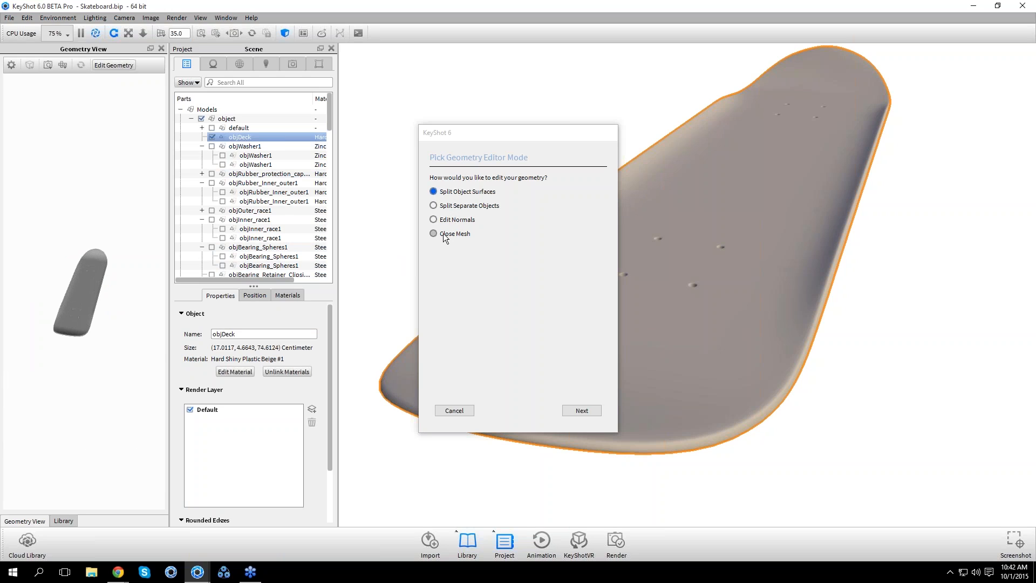
{"action": "left_click", "coordinate": [569, 410]}
Select the deck's top surface as the surface to split, and check the previewed selection from several angles
{"action": "scroll", "coordinate": [118, 341], "scroll_direction": "up", "scroll_amount": 8}
{"action": "left_click_drag", "start_coordinate": [118, 345], "coordinate": [135, 355]}
{"action": "left_click", "coordinate": [92, 319]}
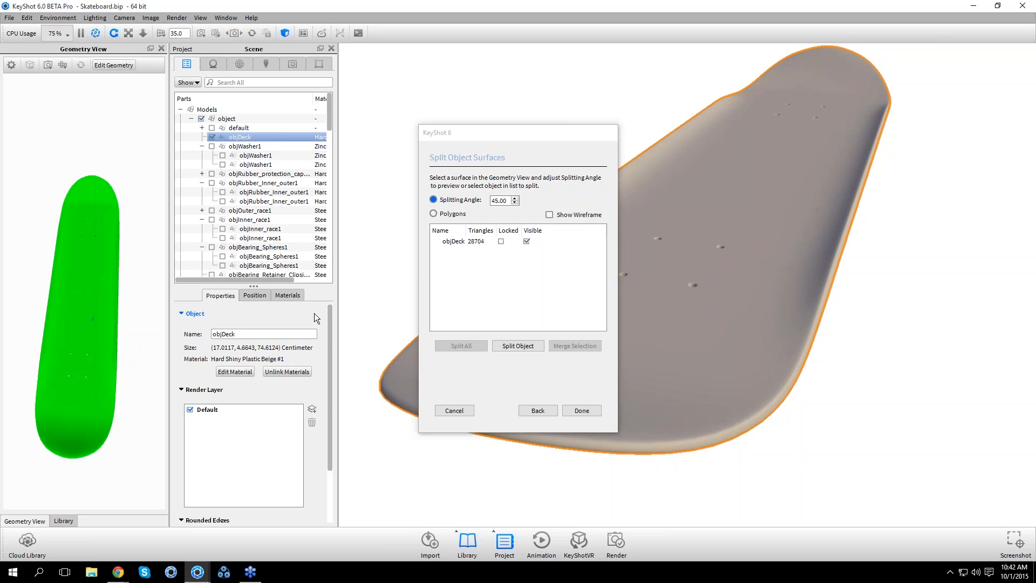
{"action": "left_click_drag", "start_coordinate": [145, 357], "coordinate": [808, 331]}
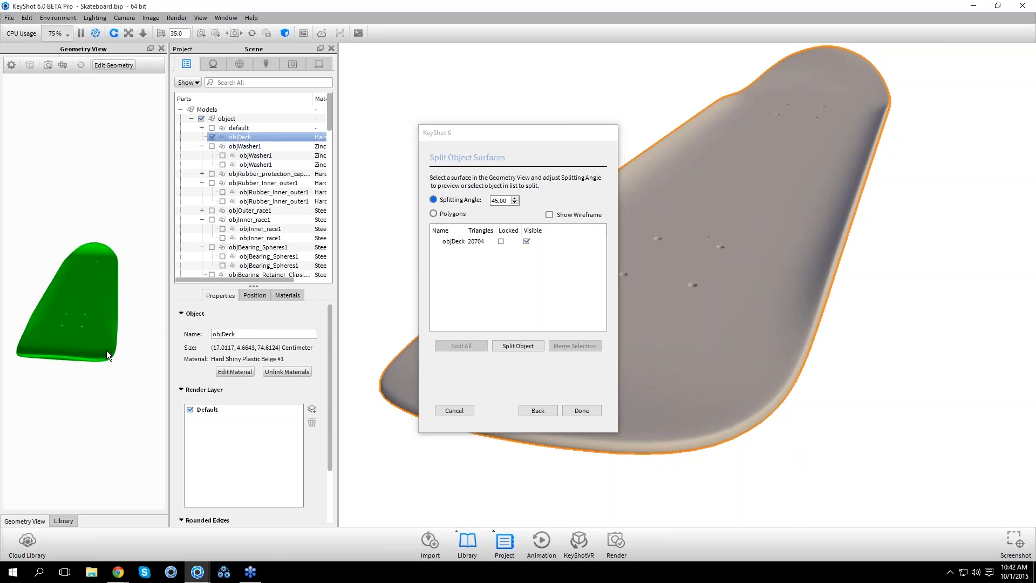
{"action": "left_click_drag", "start_coordinate": [103, 319], "coordinate": [48, 271]}
{"action": "left_click_drag", "start_coordinate": [146, 267], "coordinate": [141, 310]}
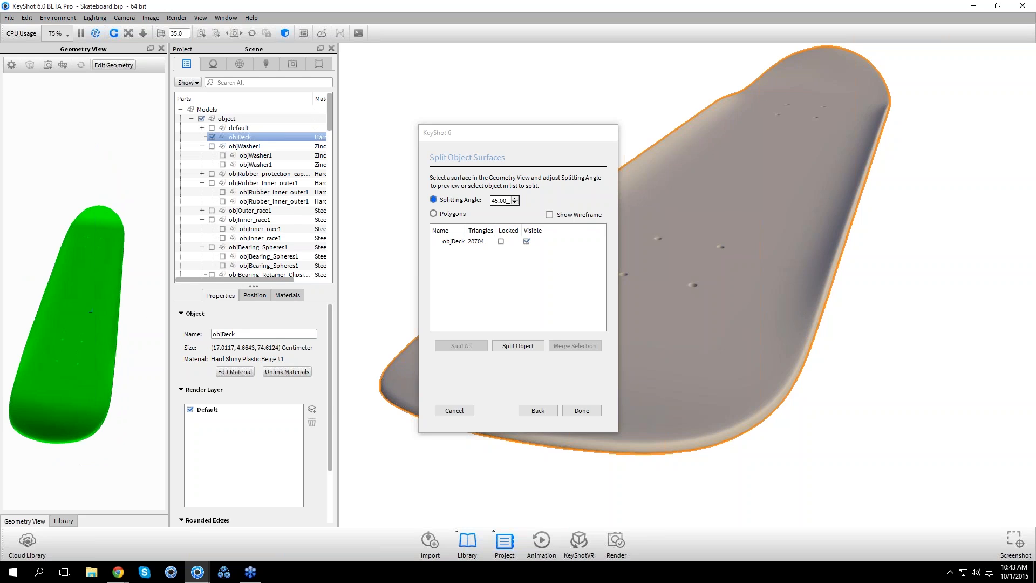
Preview the Polygons selection mode with its wireframe, and return to Splitting Angle mode with the wireframe hidden
{"action": "left_click", "coordinate": [453, 213]}
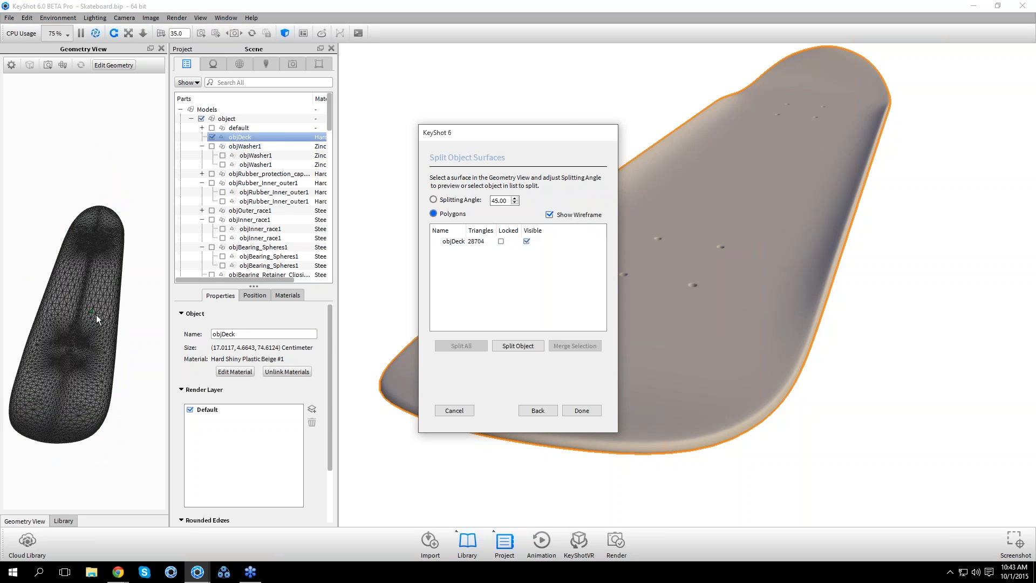
{"action": "left_click", "coordinate": [450, 200]}
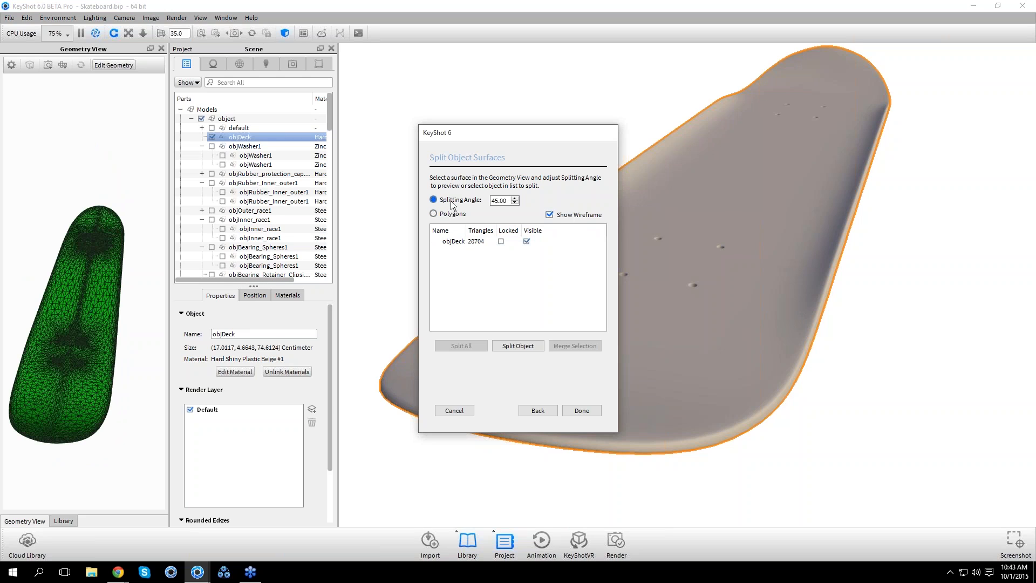
{"action": "left_click", "coordinate": [549, 215]}
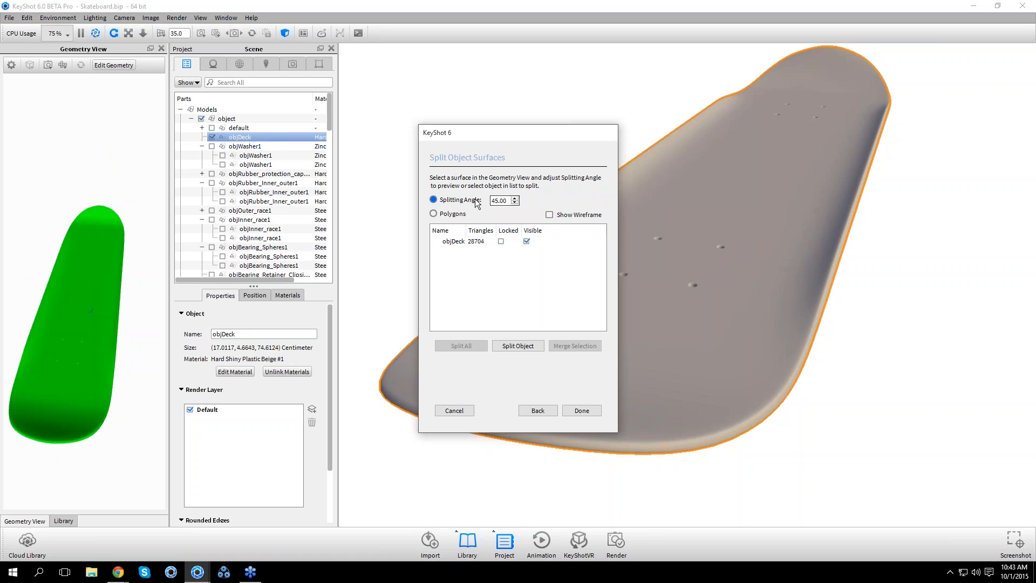
Try splitting angles of 10 and 5 for the deck's top surface, and inspect the selection along the deck's edge
{"action": "left_click", "coordinate": [514, 203]}
{"action": "type", "text": "10"}
{"action": "key", "text": "Return"}
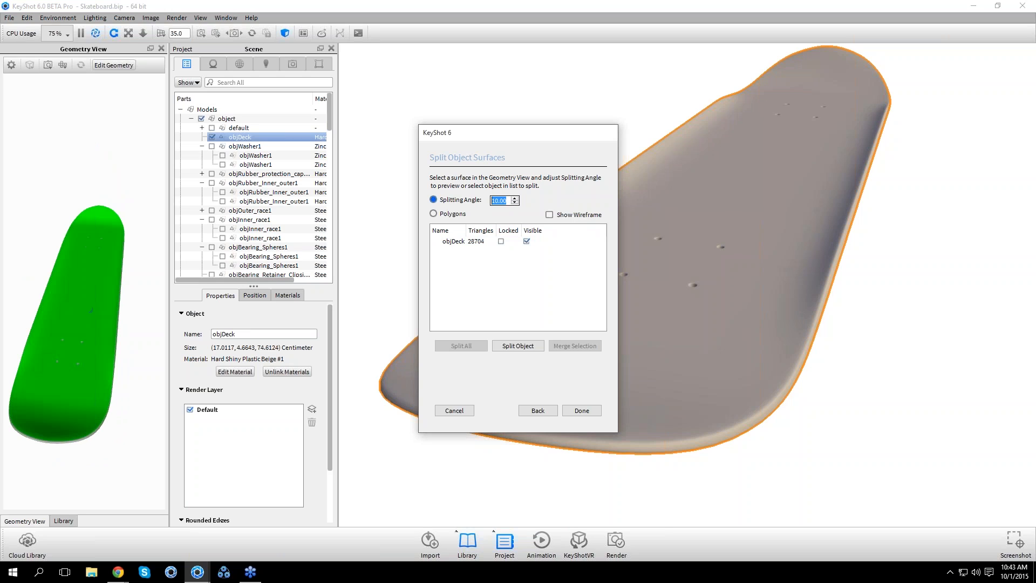
{"action": "type", "text": "5"}
{"action": "key", "text": "Return"}
{"action": "left_click_drag", "start_coordinate": [143, 400], "coordinate": [196, 391]}
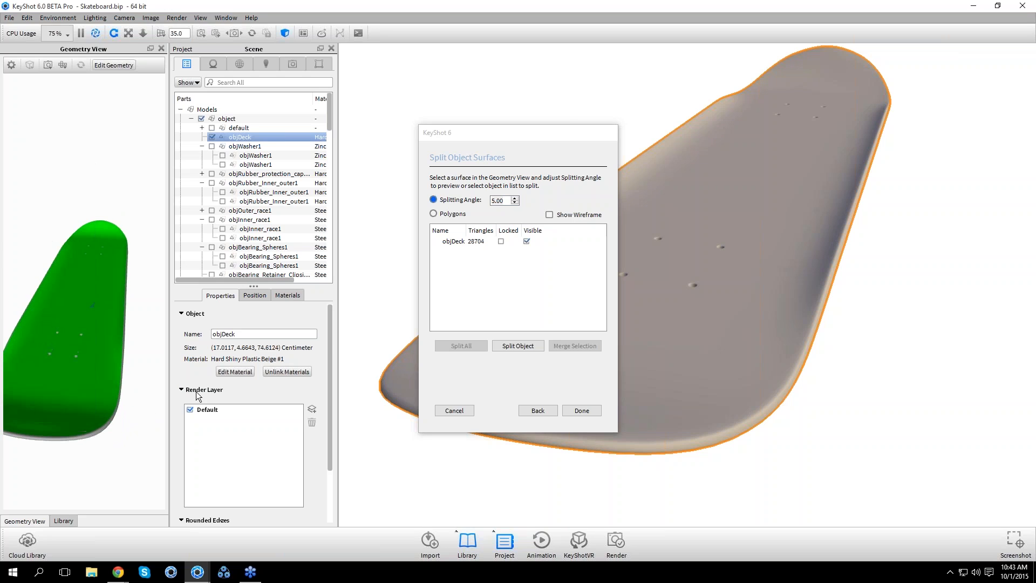
Raise the splitting angle to 18, and inspect how the selection wraps around the deck's edge
{"action": "left_click", "coordinate": [515, 198]}
{"action": "left_click", "coordinate": [514, 198]}
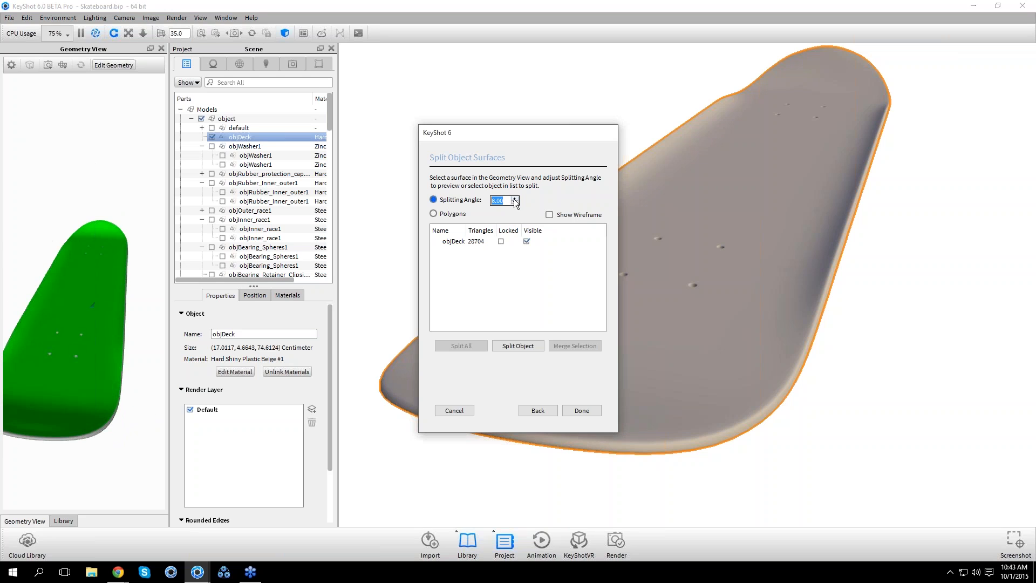
{"action": "left_click", "coordinate": [515, 198]}
{"action": "left_click", "coordinate": [515, 198]}
{"action": "left_click", "coordinate": [515, 198]}
{"action": "left_click", "coordinate": [515, 198]}
{"action": "left_click_drag", "start_coordinate": [113, 469], "coordinate": [141, 250]}
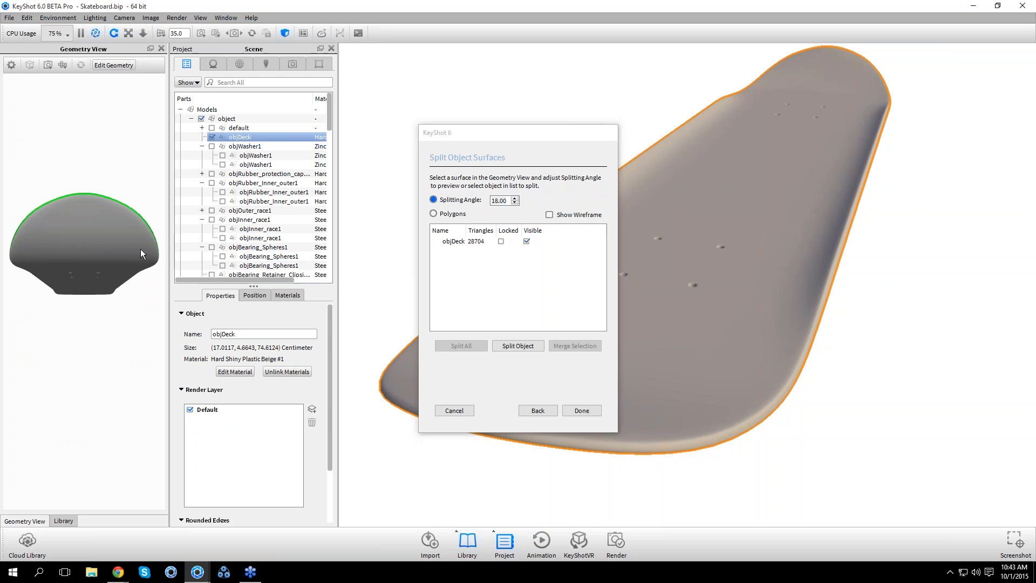
{"action": "left_click_drag", "start_coordinate": [121, 174], "coordinate": [116, 216]}
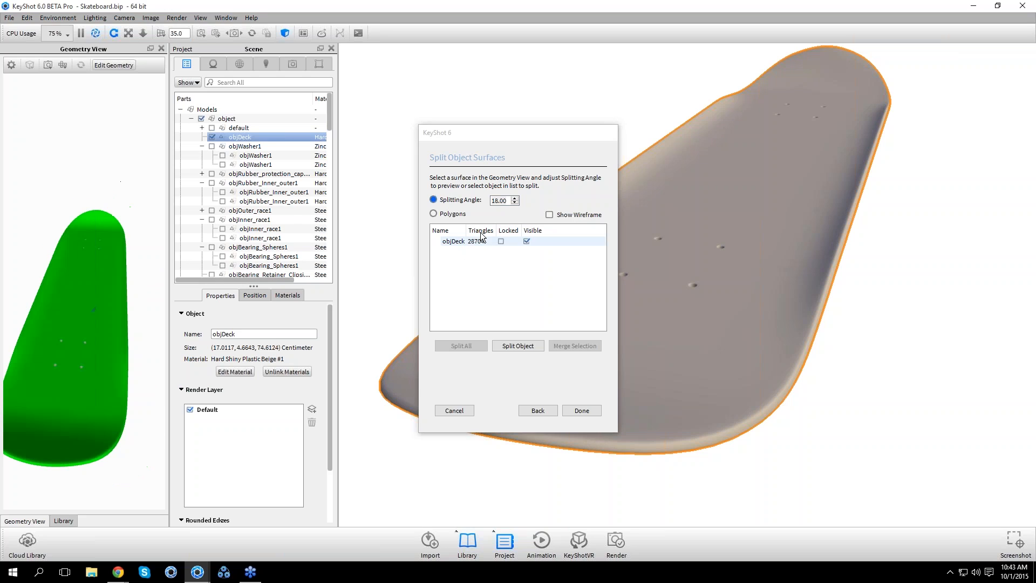
Set the splitting angle to 5, and split the top surface off from the rest of the deck
{"action": "left_click", "coordinate": [515, 202]}
{"action": "left_click", "coordinate": [515, 203]}
{"action": "left_click", "coordinate": [515, 203]}
{"action": "type", "text": "5"}
{"action": "scroll", "coordinate": [123, 455], "scroll_direction": "up", "scroll_amount": 3}
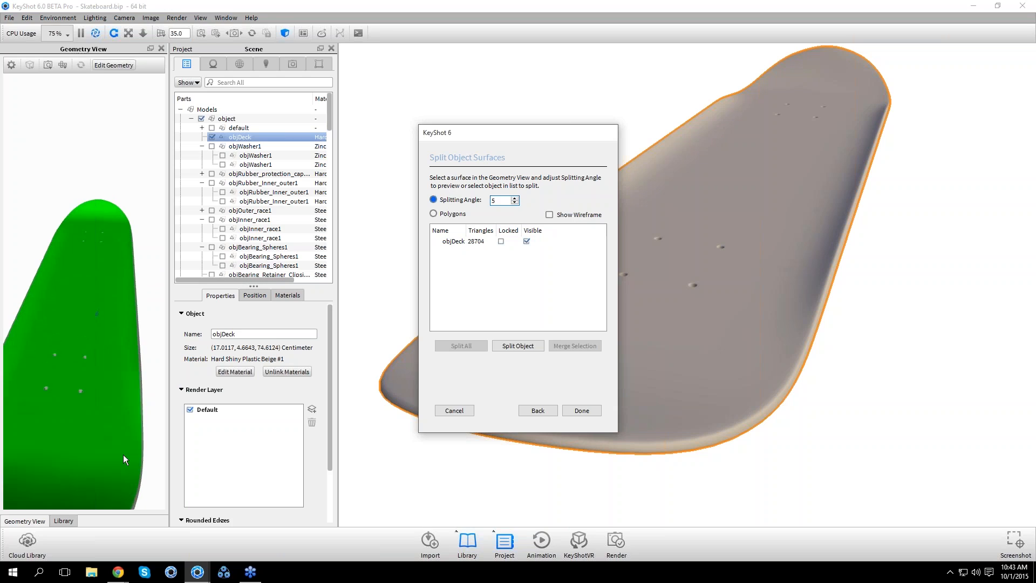
{"action": "left_click_drag", "start_coordinate": [161, 410], "coordinate": [151, 330]}
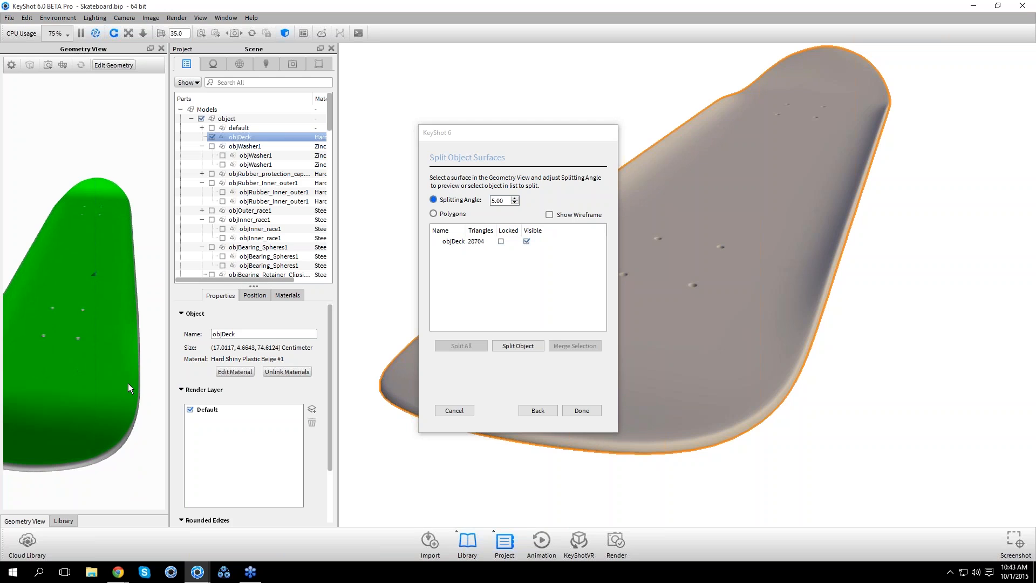
{"action": "left_click", "coordinate": [523, 346]}
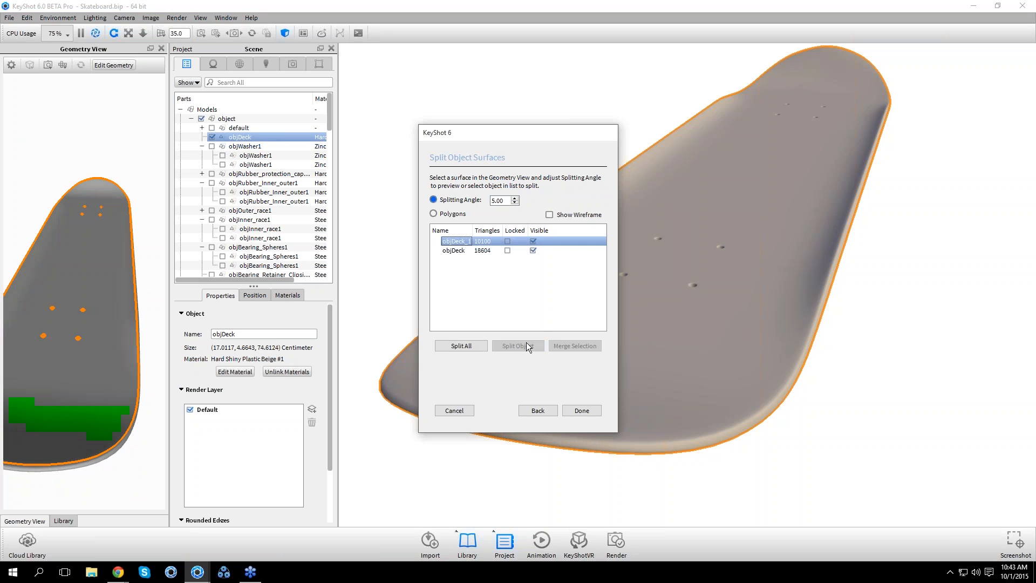
Split the deck's bottom surface off as a separate object, and finish the surface splitting
{"action": "left_click", "coordinate": [491, 251]}
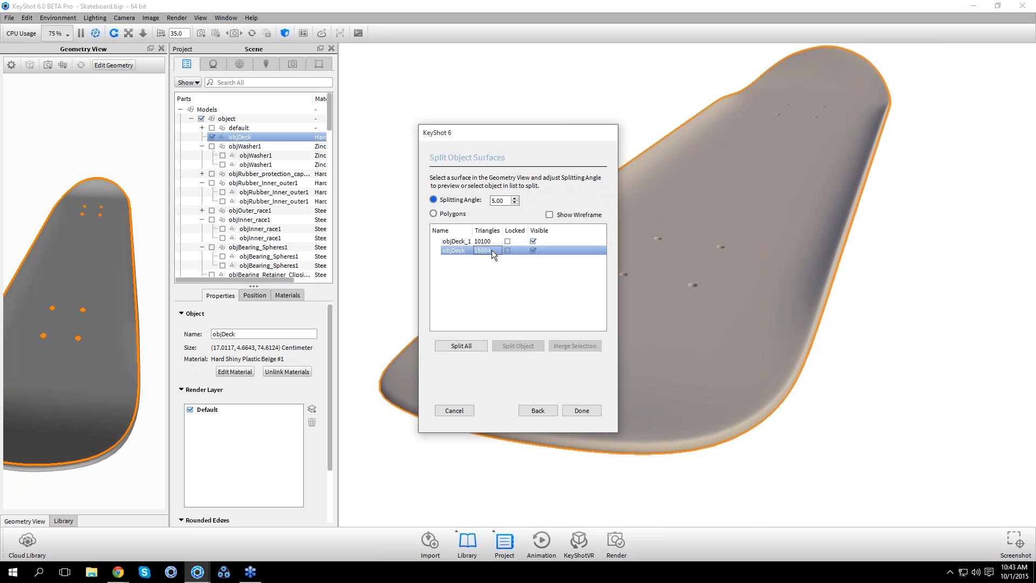
{"action": "left_click", "coordinate": [533, 242]}
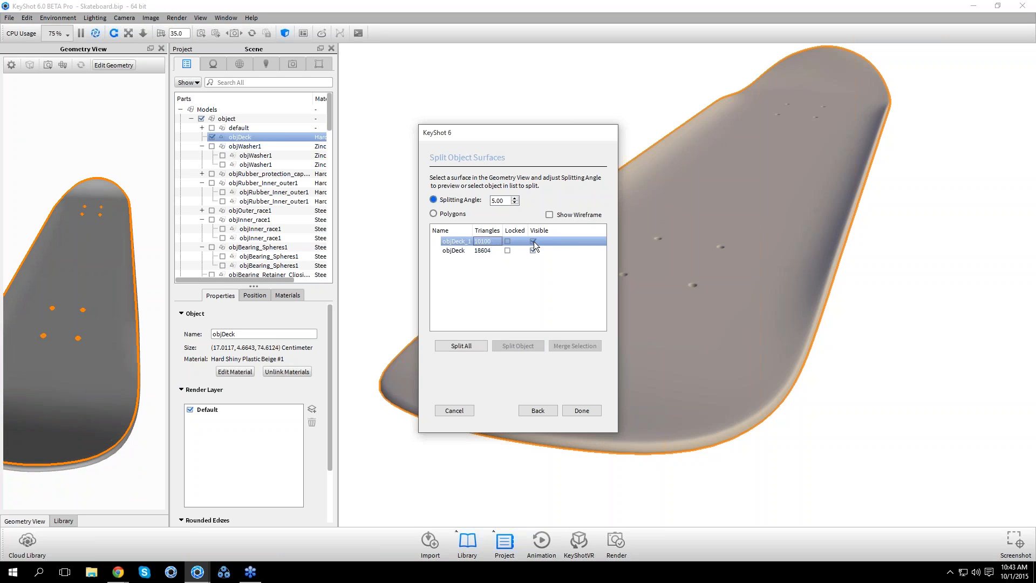
{"action": "left_click_drag", "start_coordinate": [147, 445], "coordinate": [111, 346]}
{"action": "left_click", "coordinate": [73, 221]}
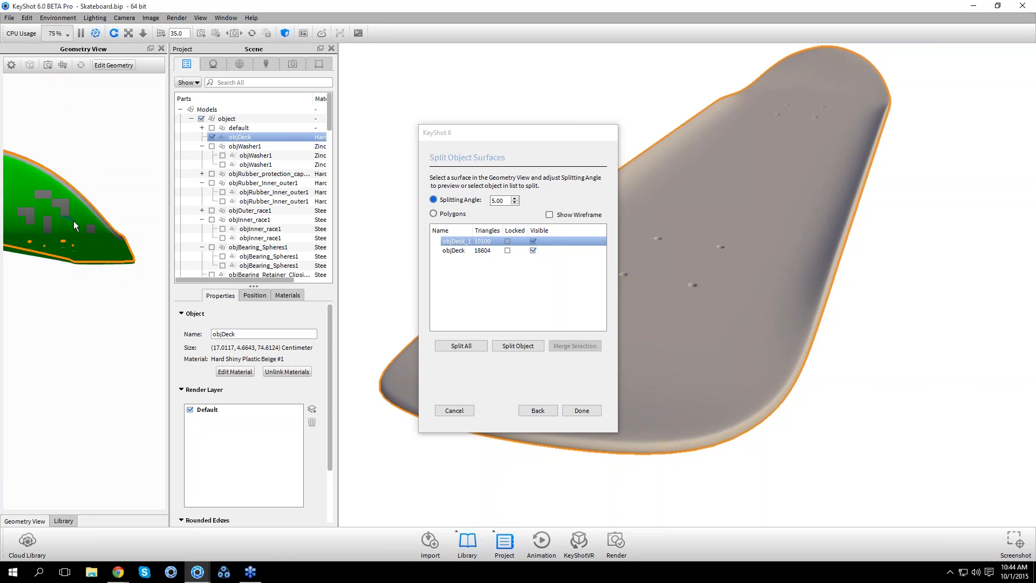
{"action": "left_click_drag", "start_coordinate": [74, 221], "coordinate": [158, 266]}
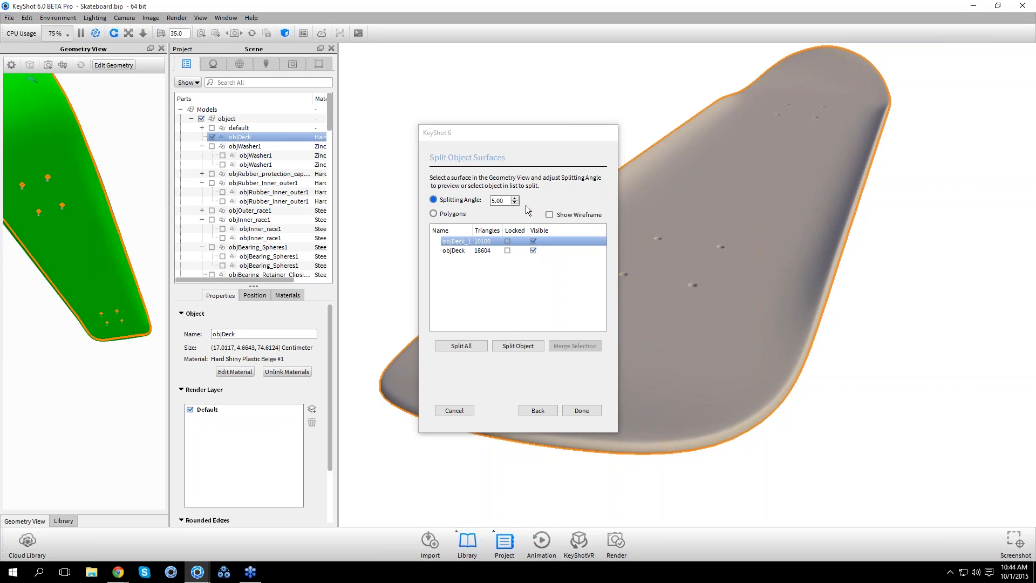
{"action": "left_click", "coordinate": [510, 347]}
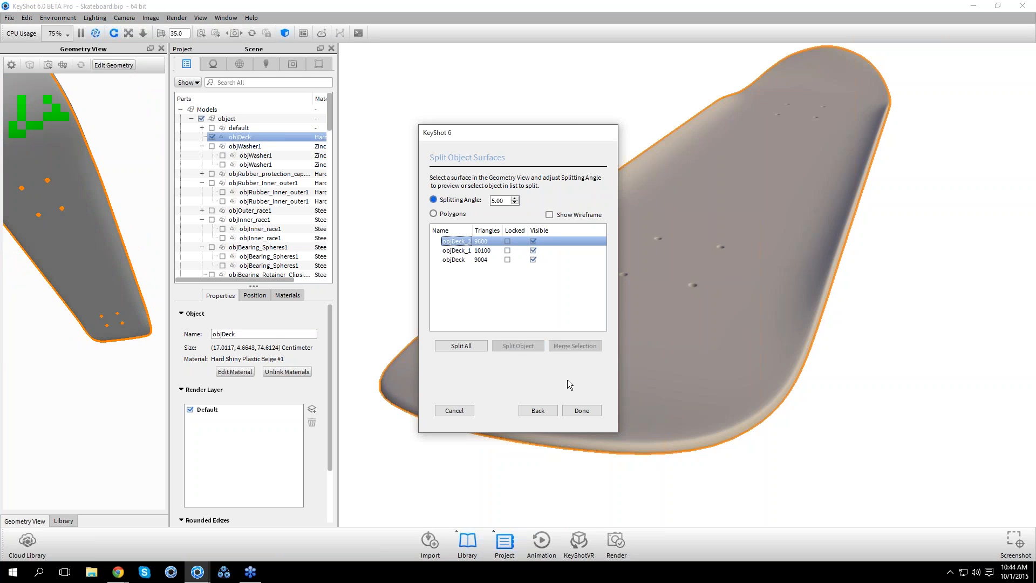
{"action": "left_click", "coordinate": [582, 411]}
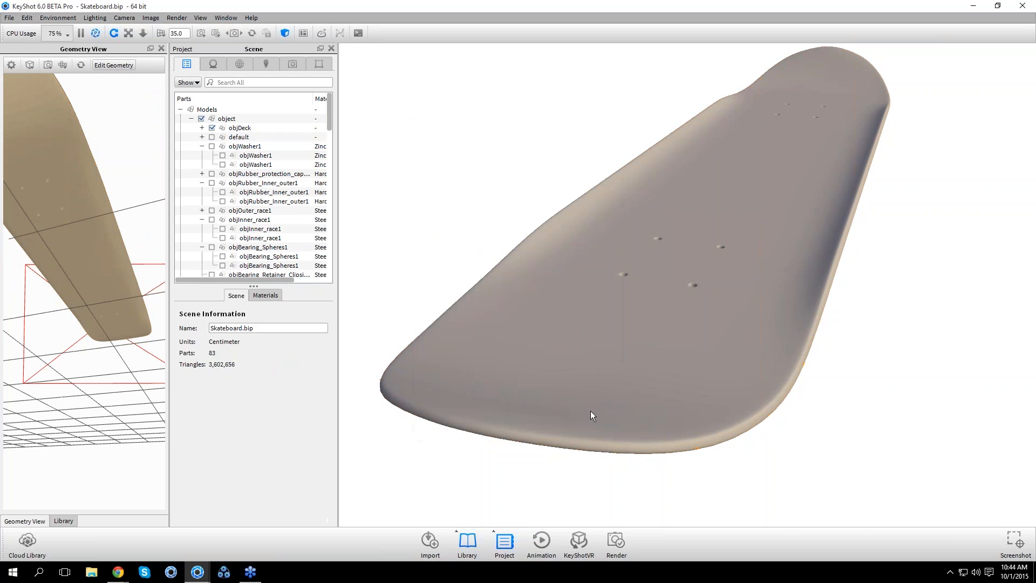
Expand the objDeck group, and toggle the visibility of its split parts to check which surface each one covers
{"action": "left_click", "coordinate": [250, 127]}
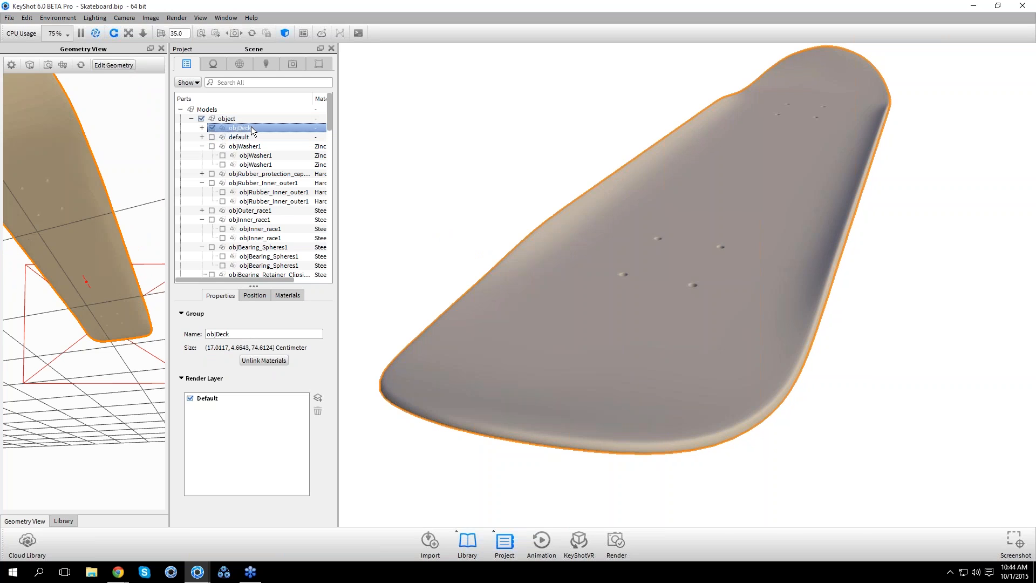
{"action": "left_click", "coordinate": [202, 128]}
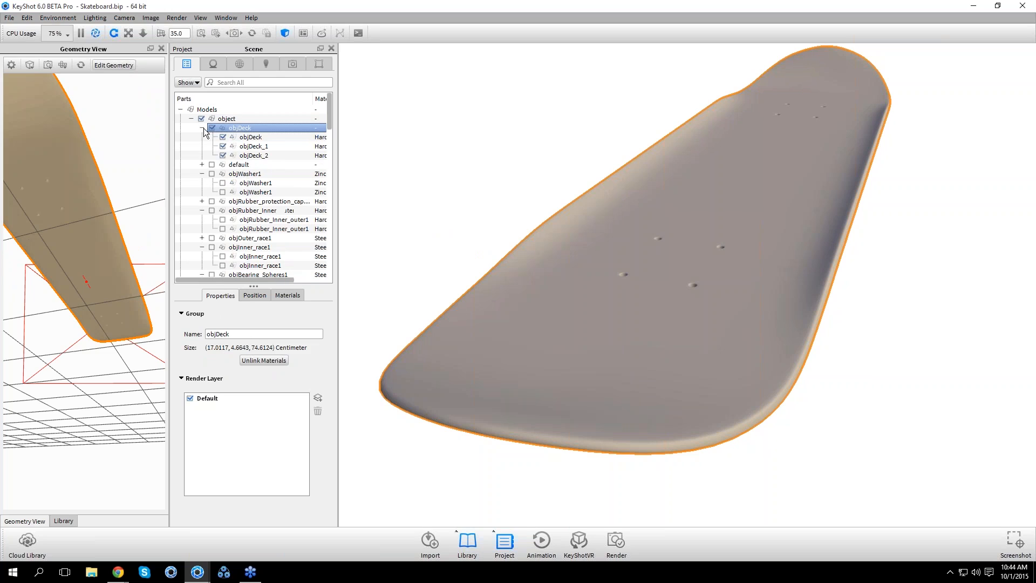
{"action": "left_click", "coordinate": [244, 138]}
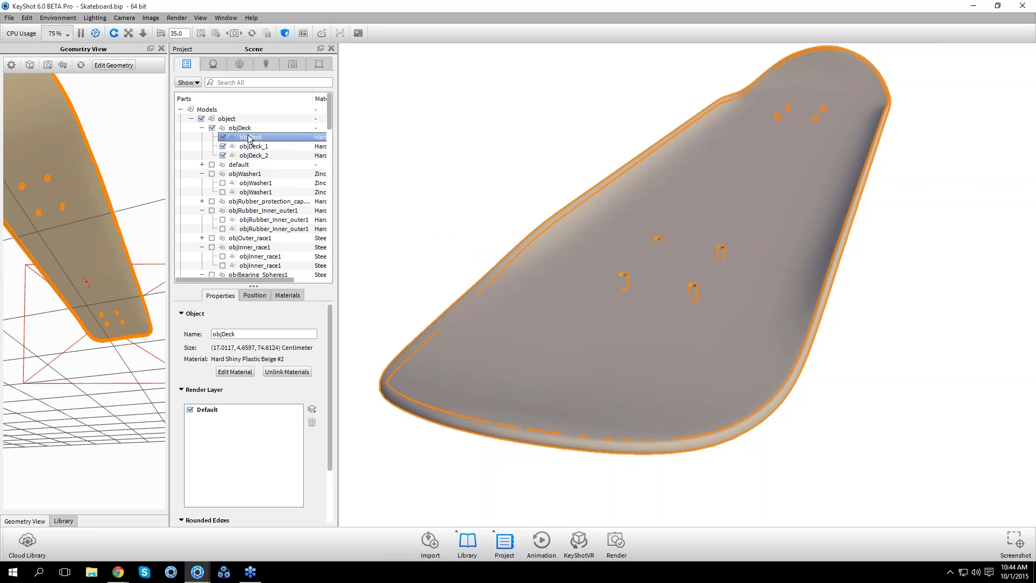
{"action": "left_click", "coordinate": [221, 137]}
{"action": "left_click", "coordinate": [222, 138]}
{"action": "left_click", "coordinate": [222, 137]}
{"action": "left_click", "coordinate": [223, 155]}
{"action": "left_click", "coordinate": [222, 156]}
{"action": "left_click", "coordinate": [223, 146]}
{"action": "left_click", "coordinate": [222, 137]}
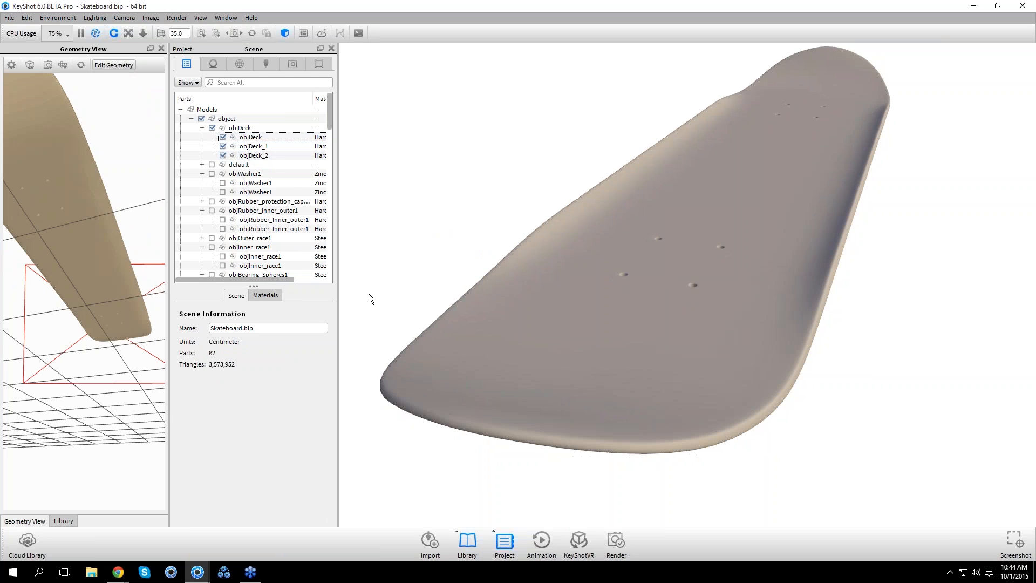
Show all parts of the skateboard again
{"action": "scroll", "coordinate": [378, 308], "scroll_direction": "down", "scroll_amount": 2}
{"action": "left_click_drag", "start_coordinate": [497, 419], "coordinate": [497, 413]}
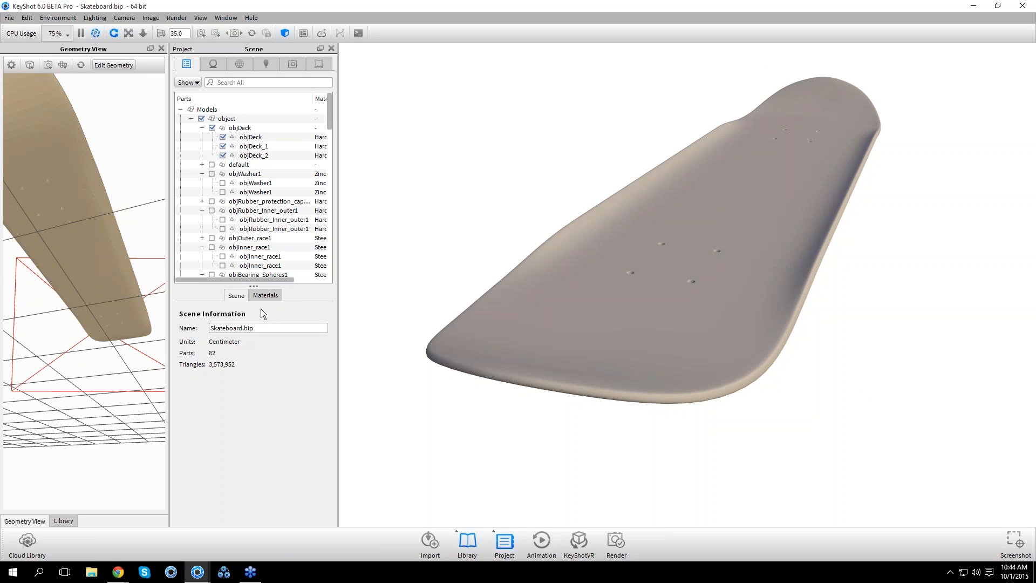
{"action": "left_click_drag", "start_coordinate": [417, 286], "coordinate": [408, 284]}
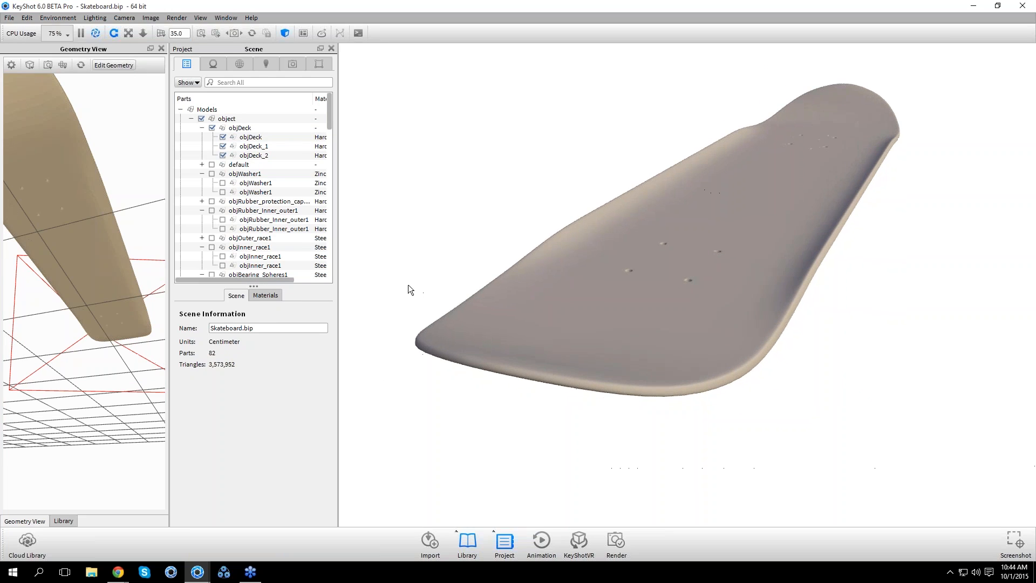
{"action": "left_click_drag", "start_coordinate": [150, 178], "coordinate": [183, 173]}
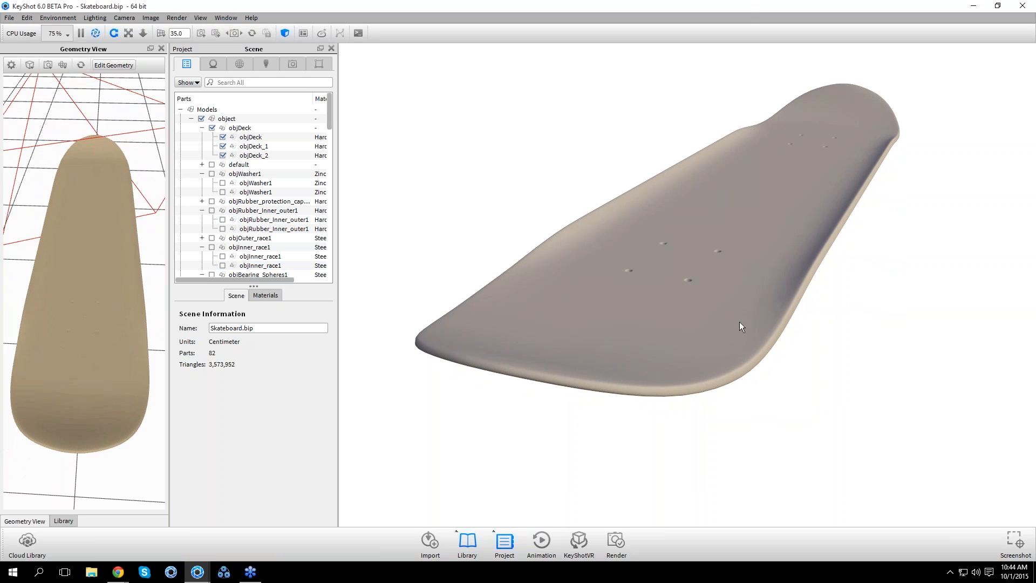
{"action": "right_click", "coordinate": [546, 151]}
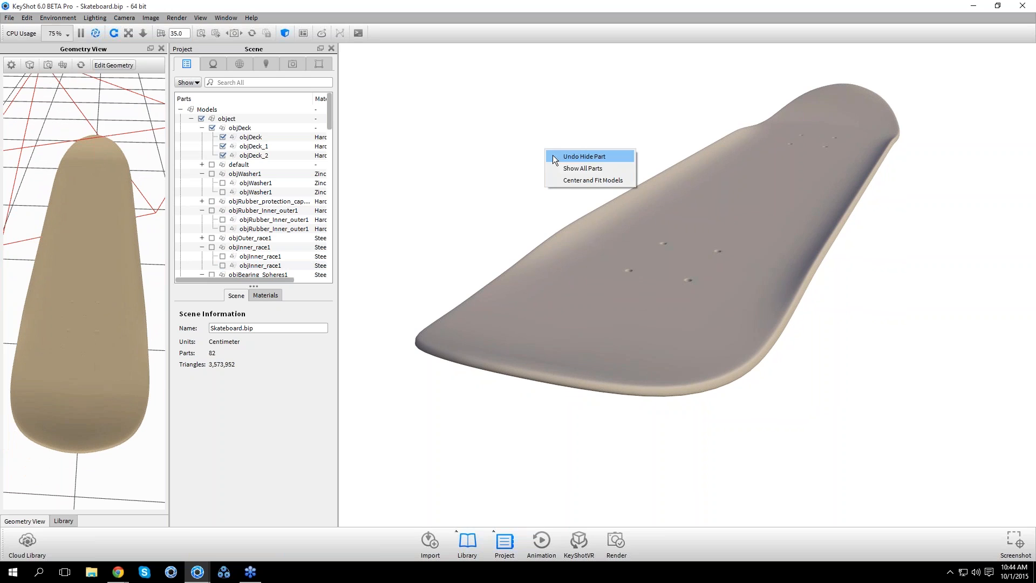
{"action": "left_click", "coordinate": [559, 168]}
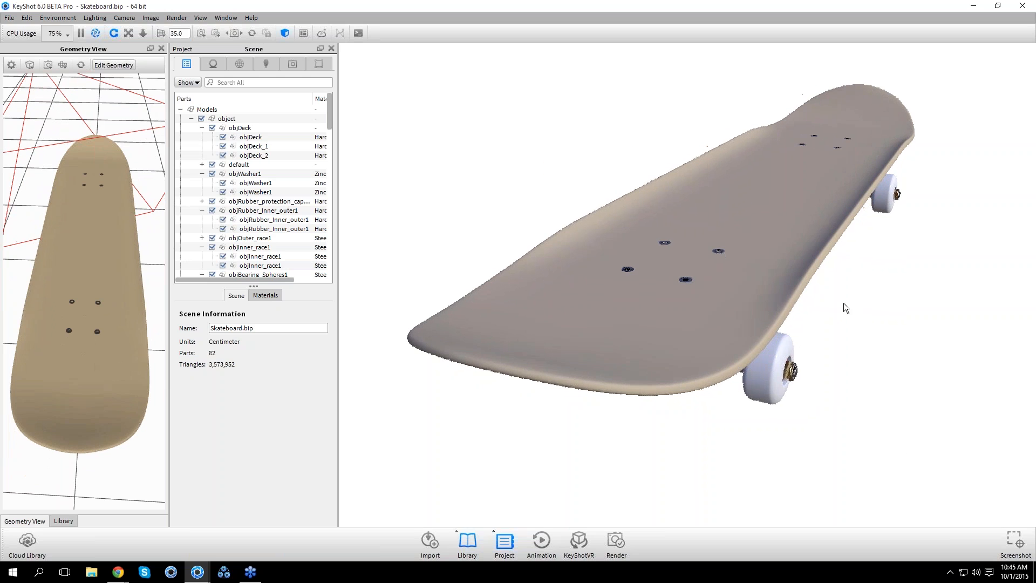
Search the material library for "rough black", and apply Hard Rough Plastic Black to the deck's top surface
{"action": "double_click", "coordinate": [678, 290]}
{"action": "left_click_drag", "start_coordinate": [652, 294], "coordinate": [677, 318]}
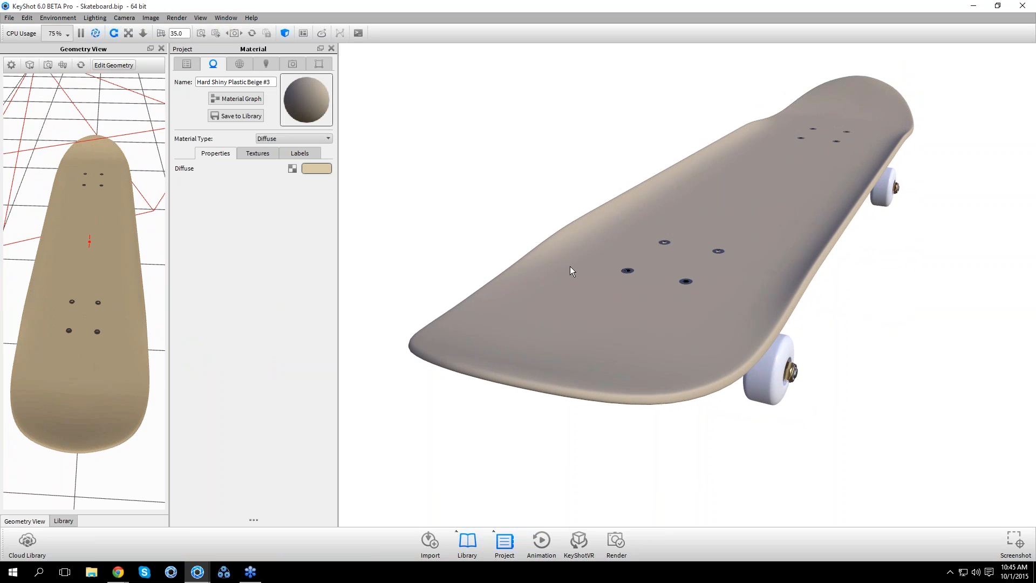
{"action": "left_click", "coordinate": [309, 140]}
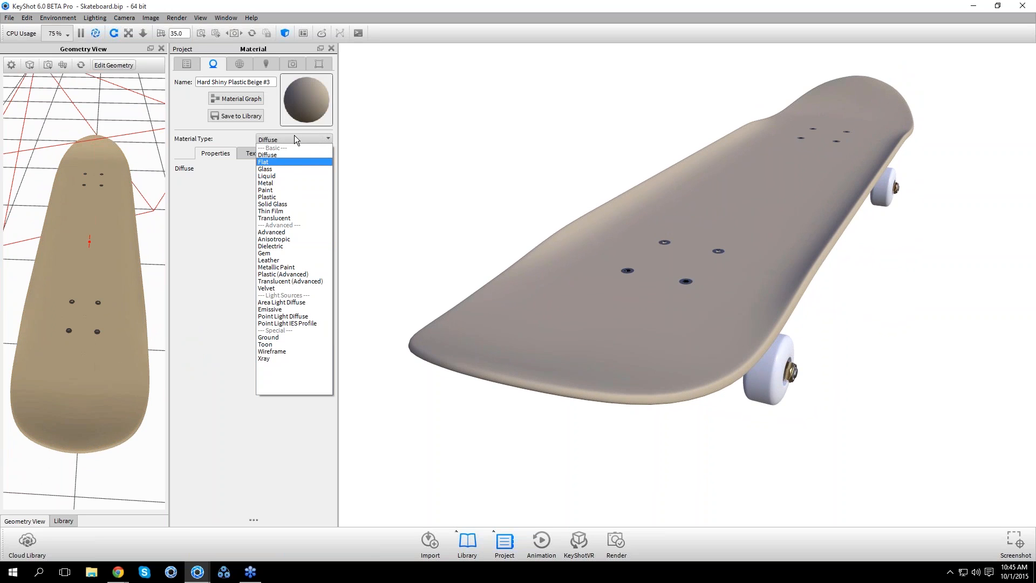
{"action": "left_click", "coordinate": [205, 301]}
{"action": "left_click", "coordinate": [63, 521]}
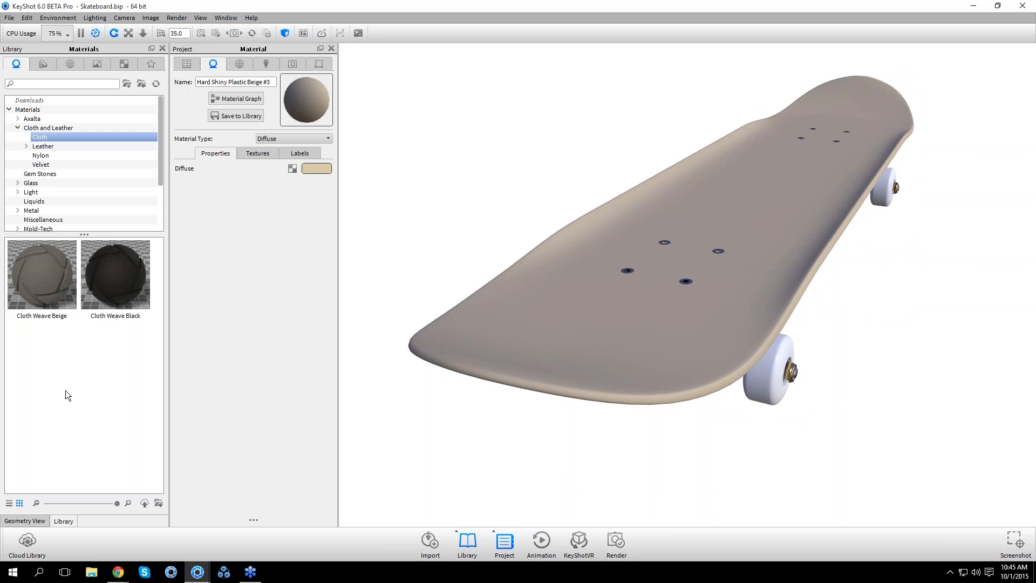
{"action": "left_click", "coordinate": [52, 84]}
{"action": "type", "text": "rough"}
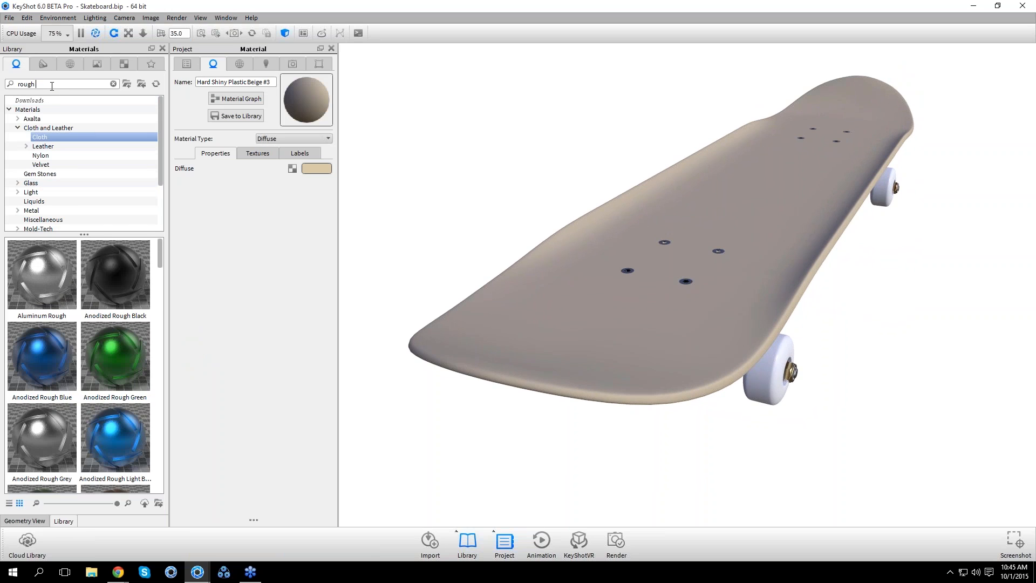
{"action": "type", "text": " black"}
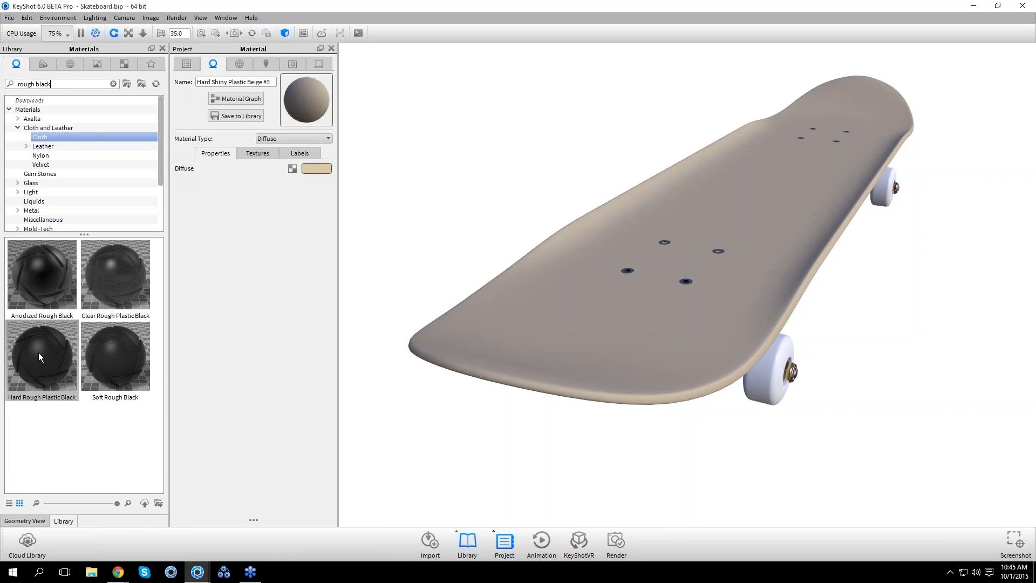
{"action": "left_click_drag", "start_coordinate": [37, 355], "coordinate": [584, 297]}
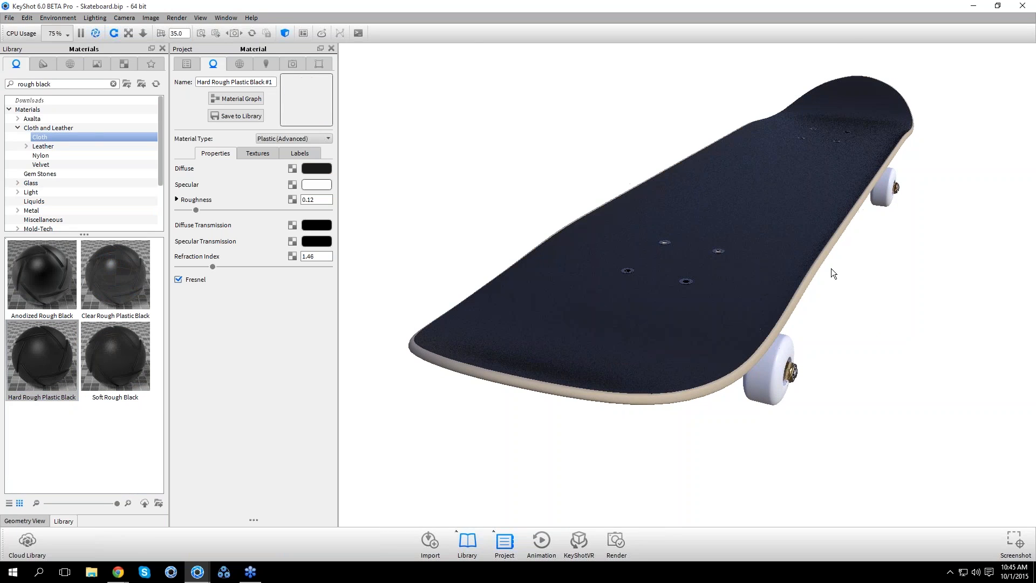
Add a Noise (Fractal) bump texture to the black plastic material on the deck's top surface
{"action": "left_click_drag", "start_coordinate": [864, 257], "coordinate": [671, 422]}
{"action": "left_click_drag", "start_coordinate": [647, 380], "coordinate": [847, 340]}
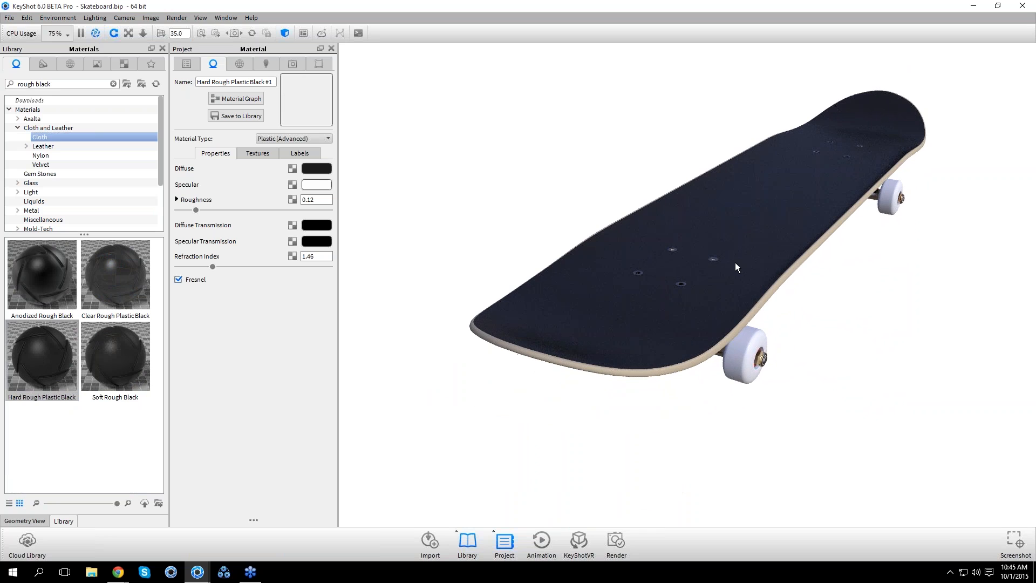
{"action": "scroll", "coordinate": [588, 422], "scroll_direction": "up", "scroll_amount": 5}
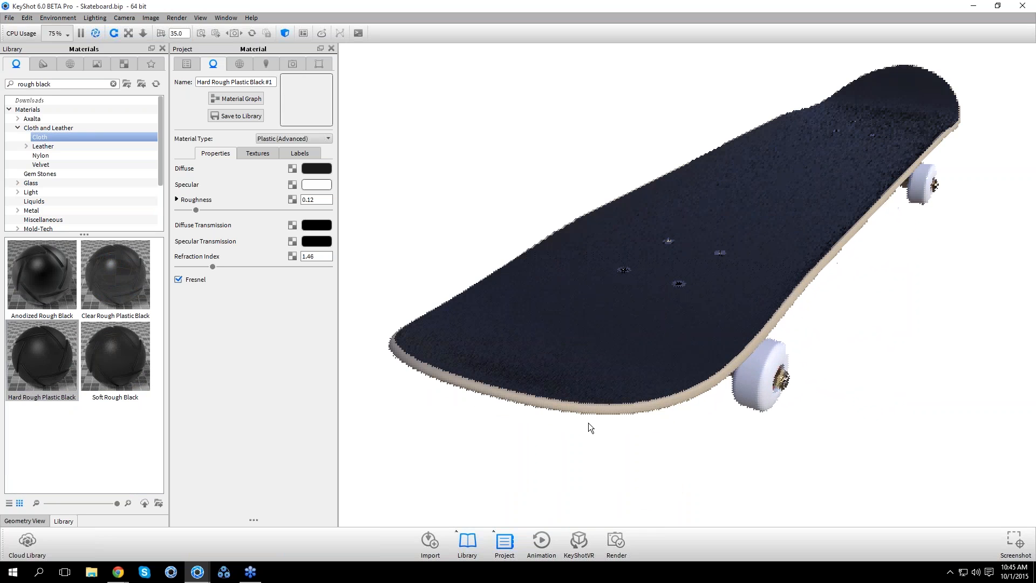
{"action": "left_click_drag", "start_coordinate": [595, 420], "coordinate": [698, 356]}
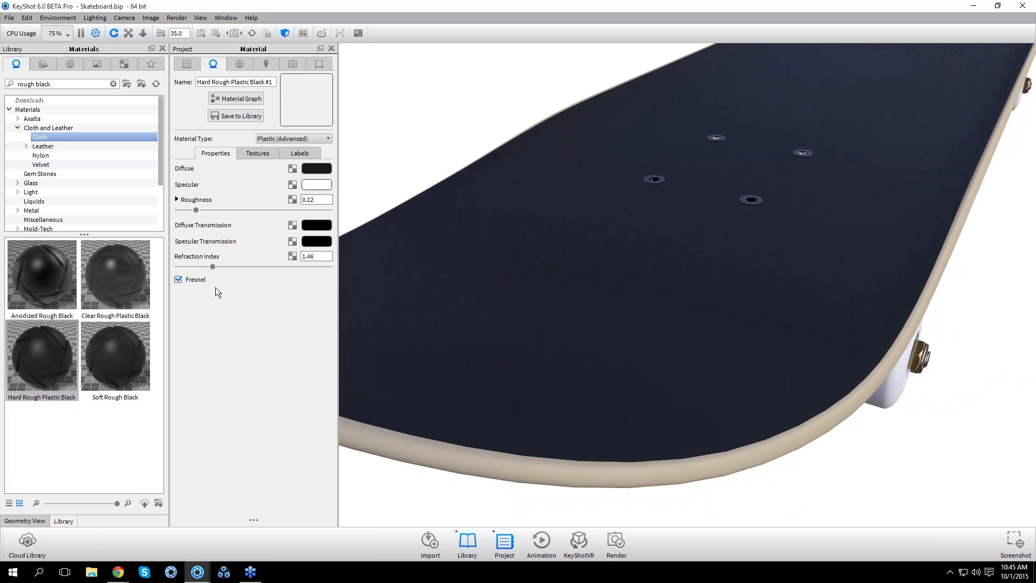
{"action": "left_click", "coordinate": [259, 155]}
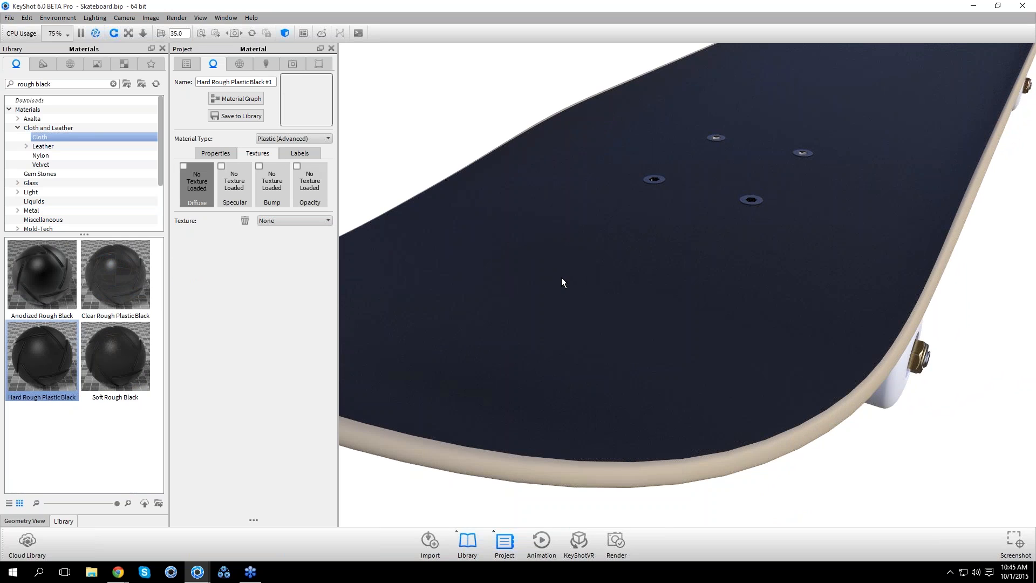
{"action": "left_click", "coordinate": [280, 202]}
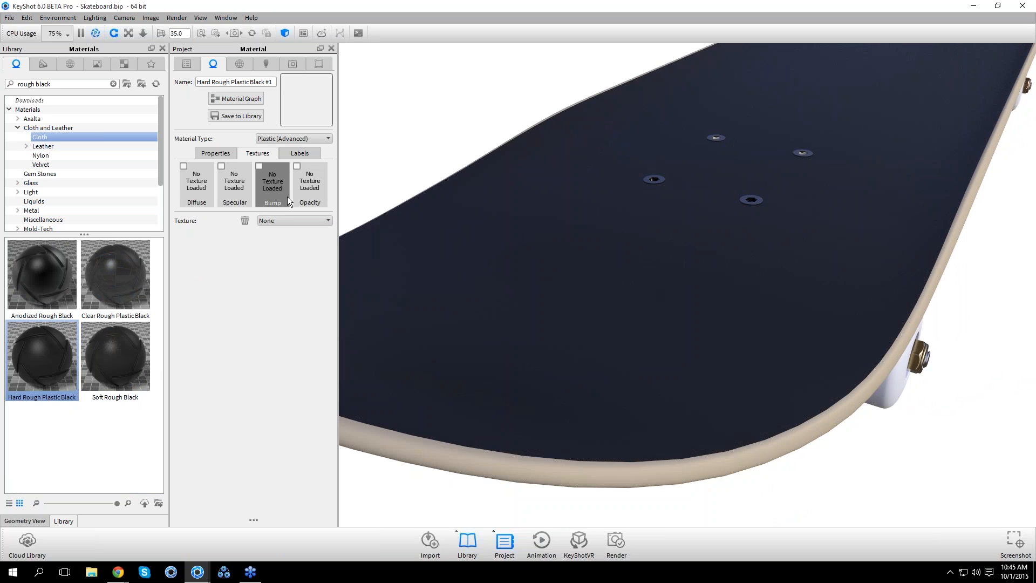
{"action": "left_click", "coordinate": [281, 218]}
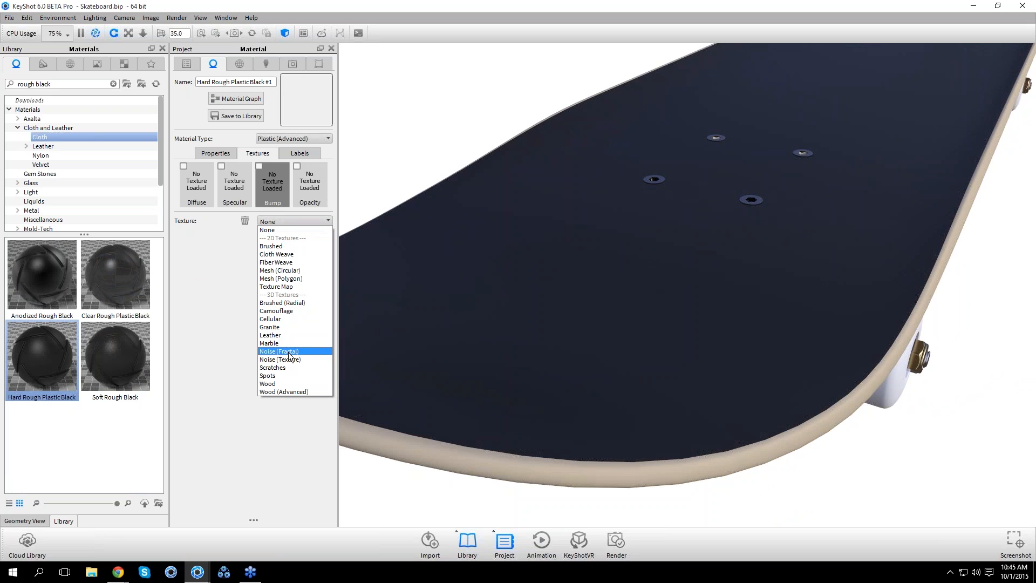
{"action": "left_click", "coordinate": [287, 351]}
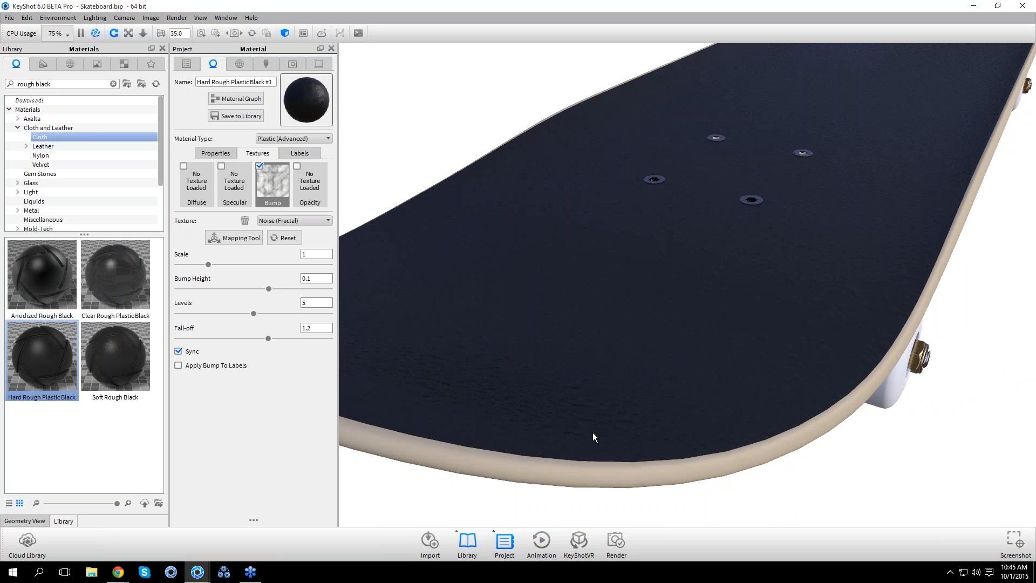
Try a bump height of 1 for the fractal noise, and inspect the grain on the deck's top surface
{"action": "scroll", "coordinate": [620, 416], "scroll_direction": "up", "scroll_amount": 2}
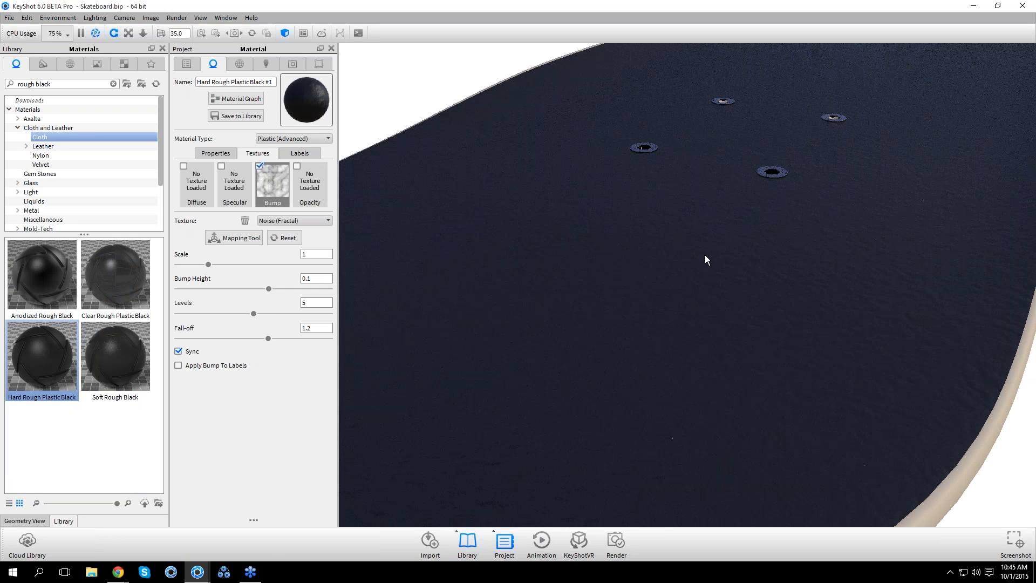
{"action": "double_click", "coordinate": [313, 278]}
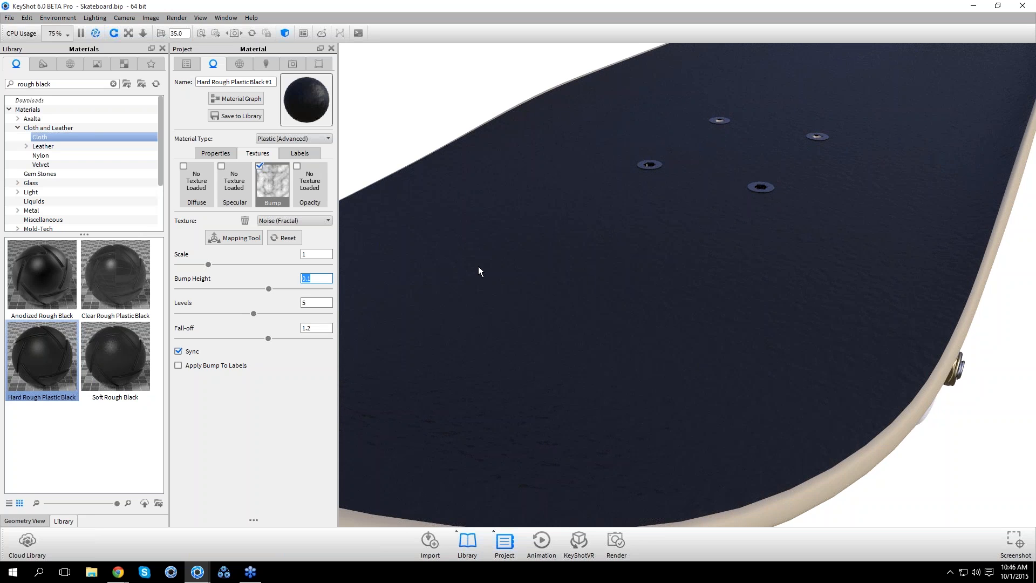
{"action": "type", "text": "1"}
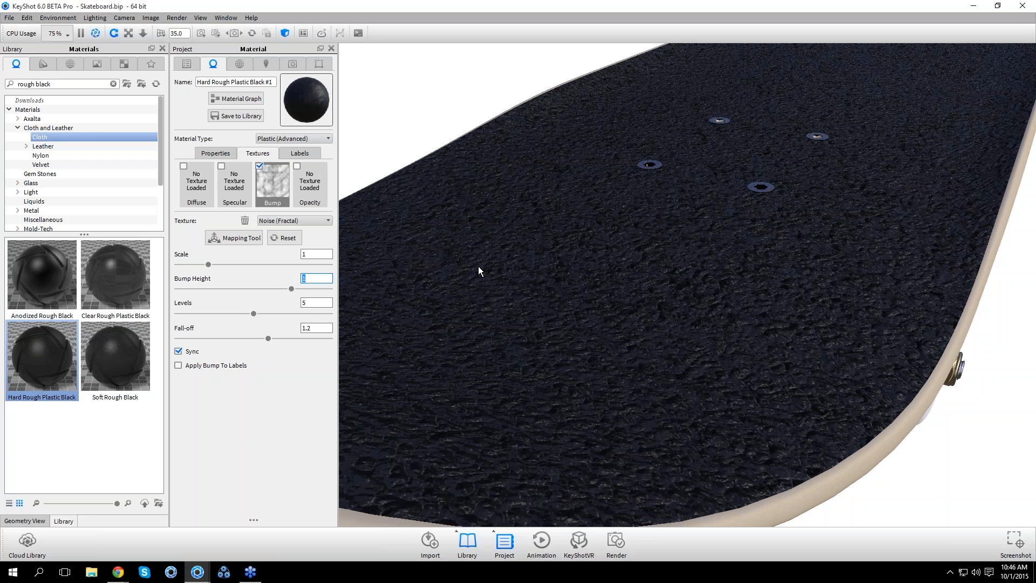
{"action": "scroll", "coordinate": [584, 329], "scroll_direction": "down", "scroll_amount": 4}
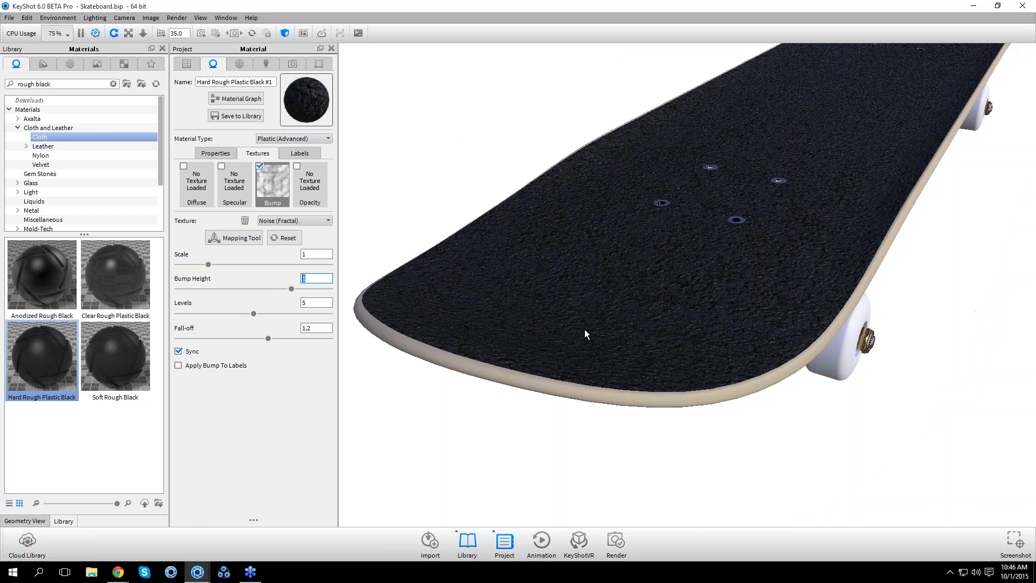
{"action": "scroll", "coordinate": [714, 312], "scroll_direction": "up", "scroll_amount": 2}
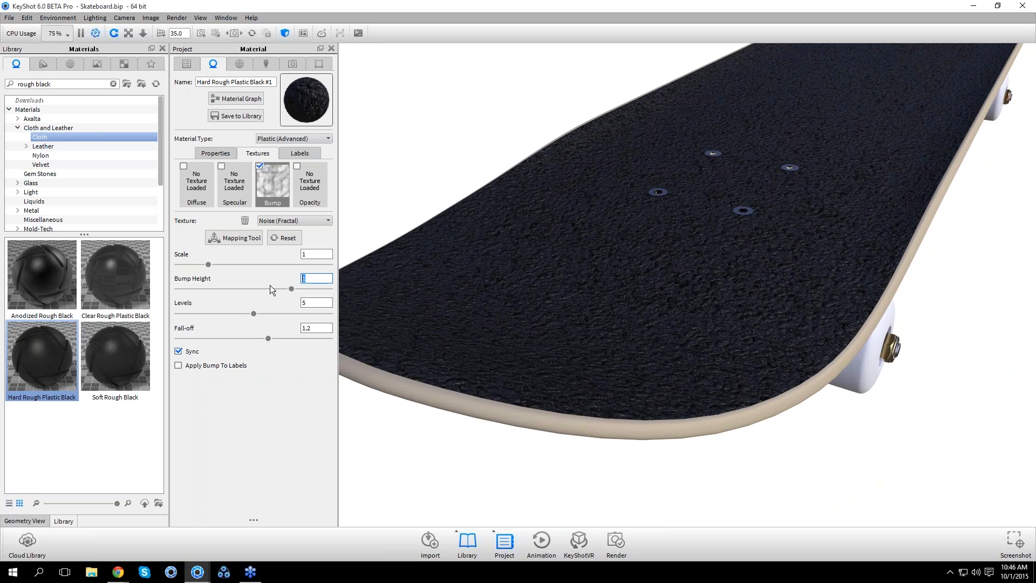
Set the fractal noise's bump height to 3, and inspect the deck's rough surface up close
{"action": "type", "text": "3"}
{"action": "key", "text": "Return"}
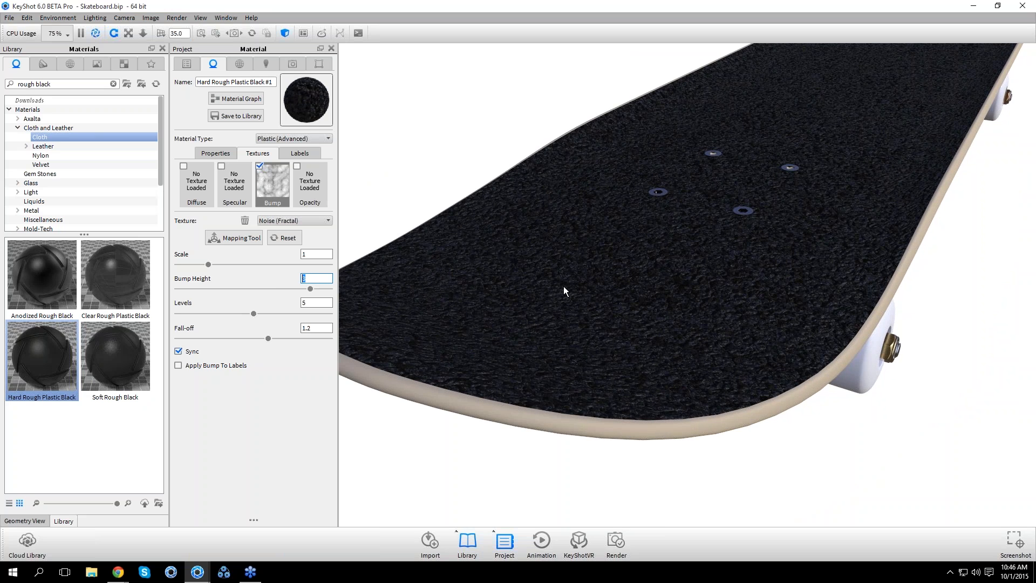
{"action": "scroll", "coordinate": [564, 286], "scroll_direction": "up", "scroll_amount": 3}
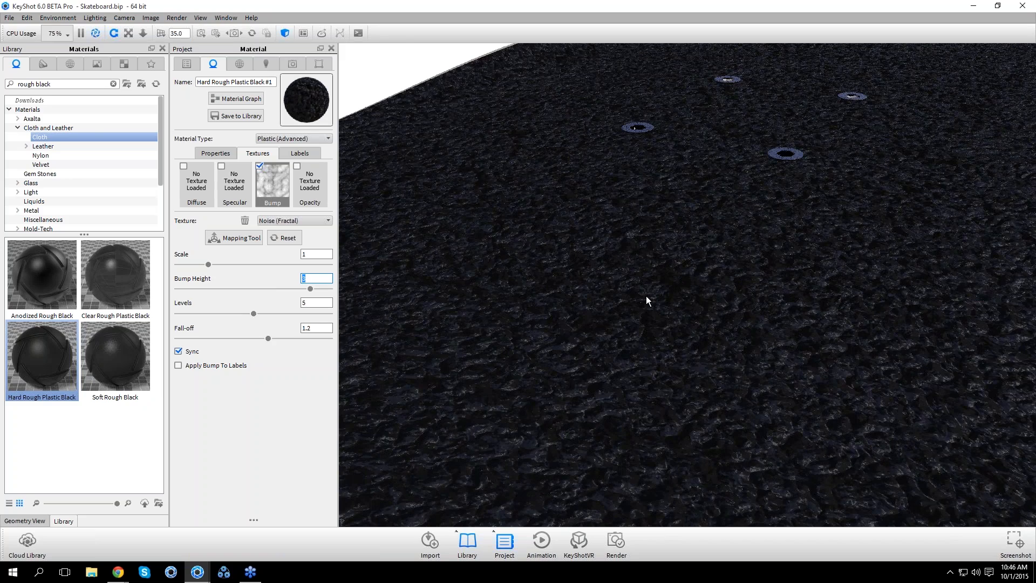
Set the bump height of the deck surface's fractal noise to 1
{"action": "scroll", "coordinate": [556, 306], "scroll_direction": "down", "scroll_amount": 5}
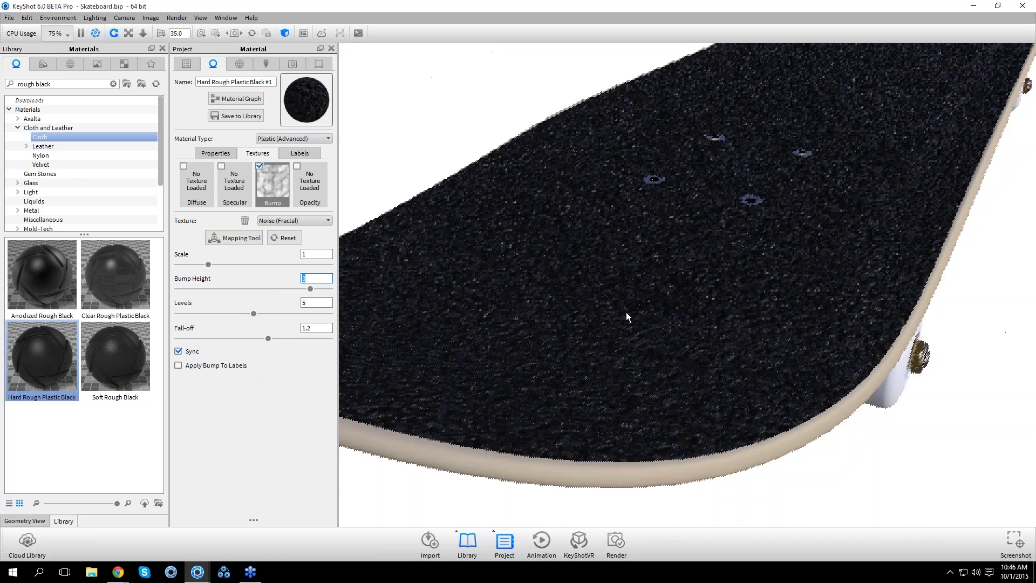
{"action": "left_click_drag", "start_coordinate": [789, 236], "coordinate": [816, 258]}
{"action": "double_click", "coordinate": [315, 278]}
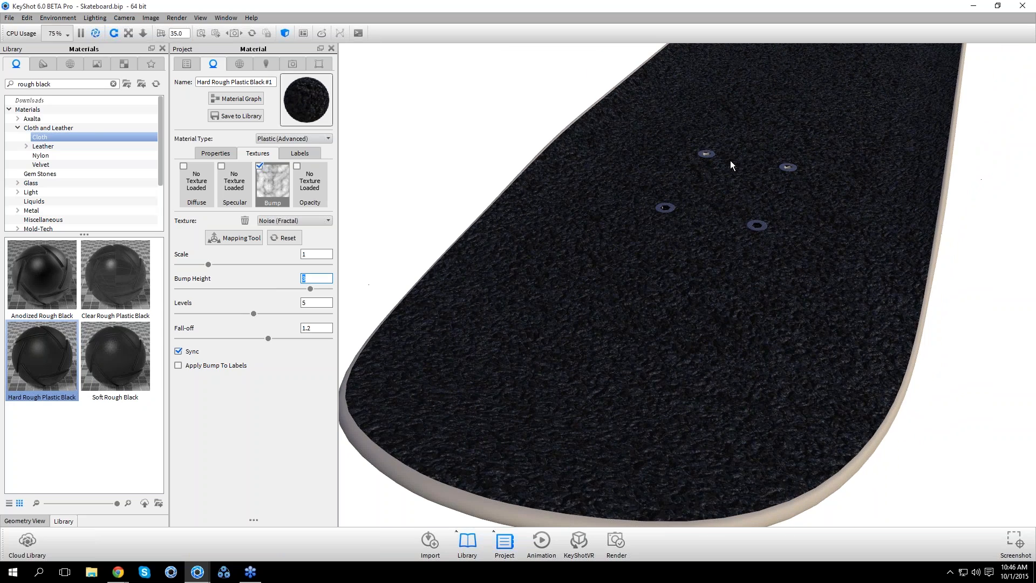
{"action": "type", "text": "1"}
{"action": "key", "text": "Return"}
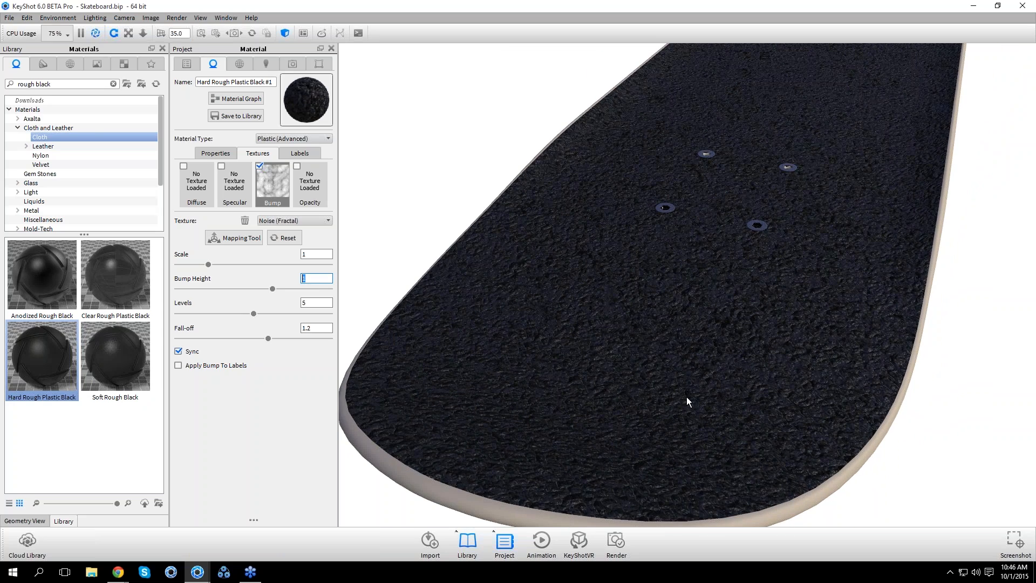
Set the scale of the fractal noise bump to 0.25, and inspect the finer grain across the whole deck
{"action": "scroll", "coordinate": [650, 423], "scroll_direction": "down", "scroll_amount": 5}
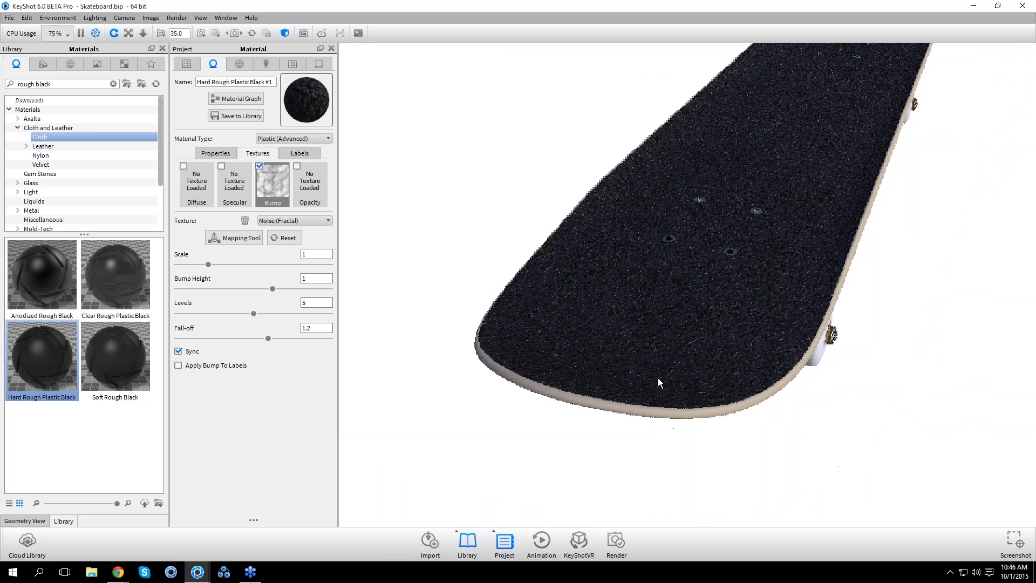
{"action": "scroll", "coordinate": [520, 362], "scroll_direction": "up", "scroll_amount": 3}
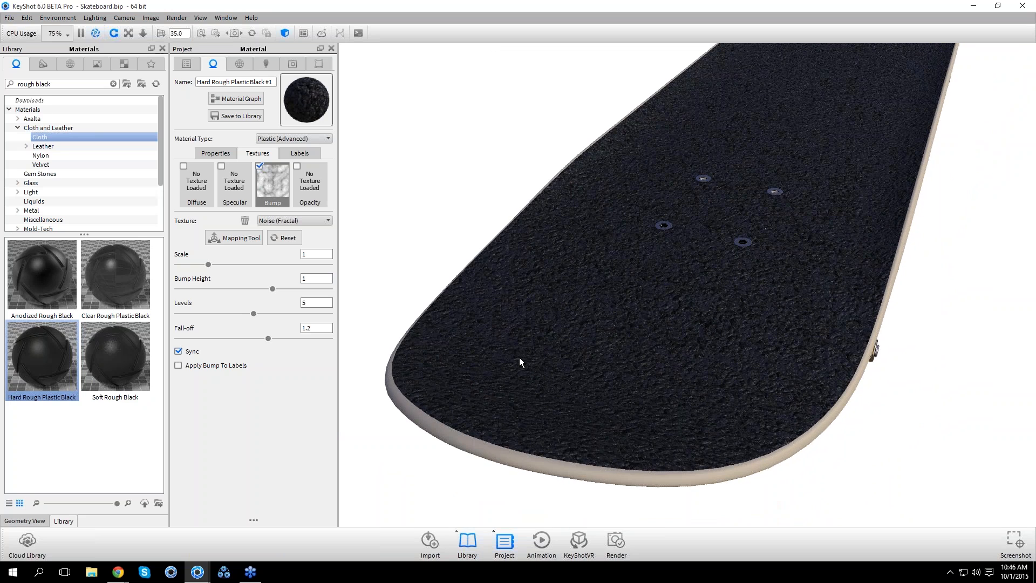
{"action": "double_click", "coordinate": [304, 256]}
{"action": "type", "text": "0.25"}
{"action": "key", "text": "Return"}
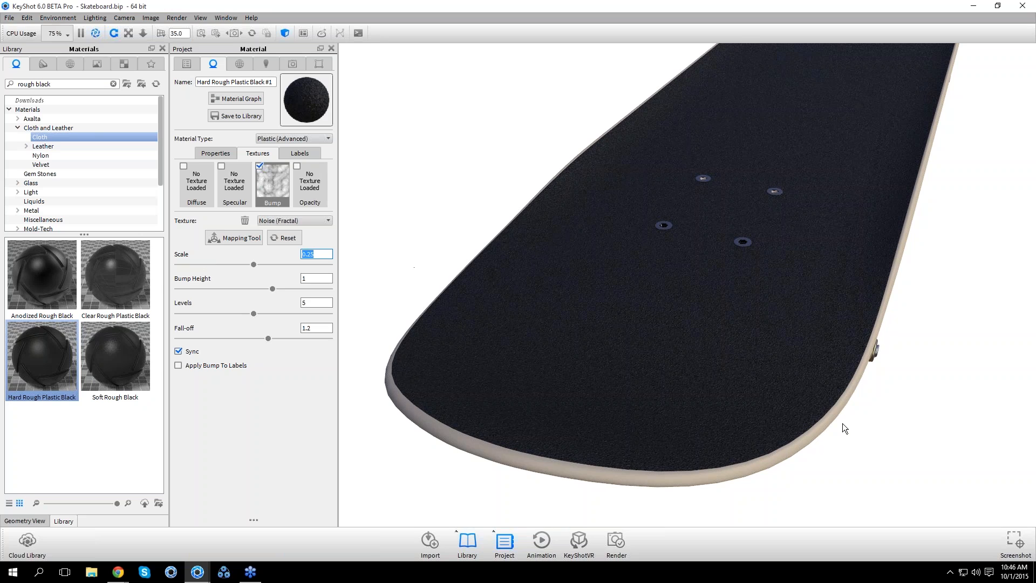
{"action": "scroll", "coordinate": [843, 423], "scroll_direction": "down", "scroll_amount": 5}
{"action": "left_click_drag", "start_coordinate": [851, 288], "coordinate": [868, 396]}
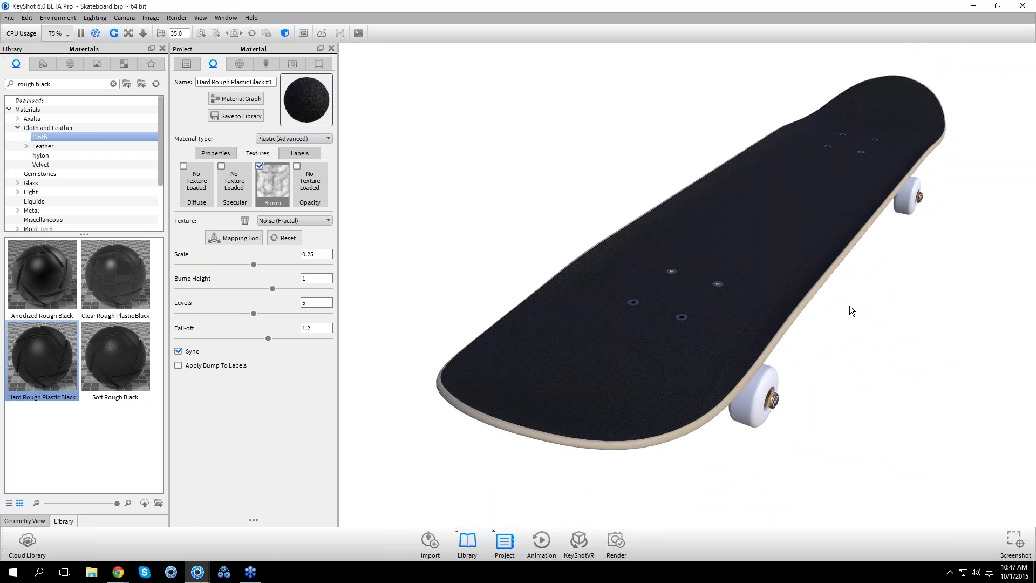
{"action": "scroll", "coordinate": [849, 306], "scroll_direction": "down", "scroll_amount": 1}
{"action": "middle_click_drag", "start_coordinate": [873, 316], "coordinate": [869, 294]}
{"action": "left_click_drag", "start_coordinate": [870, 293], "coordinate": [854, 309]}
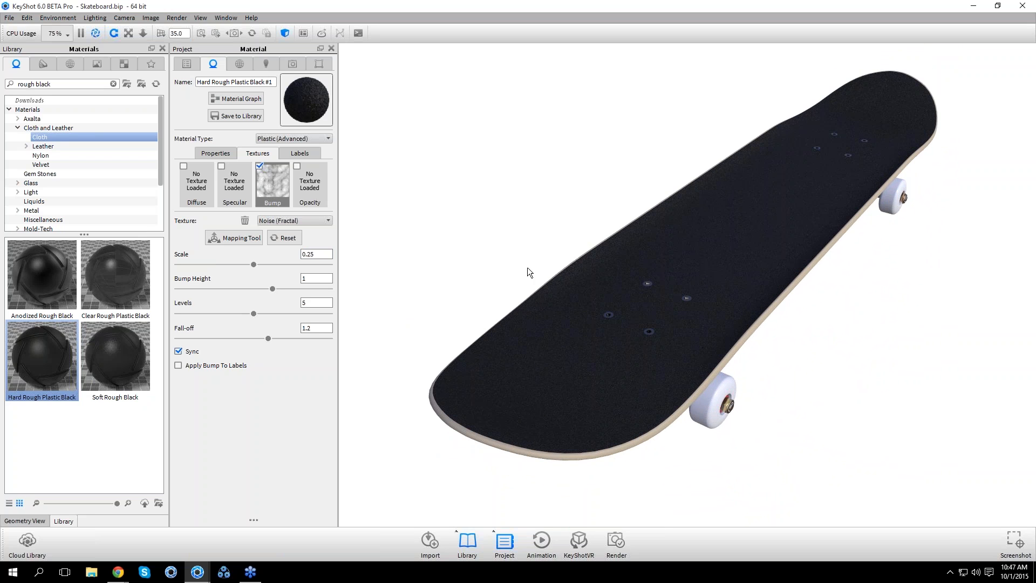
Add a Noise (Texture) to the diffuse channel of the black plastic on the deck's top surface
{"action": "left_click", "coordinate": [240, 65]}
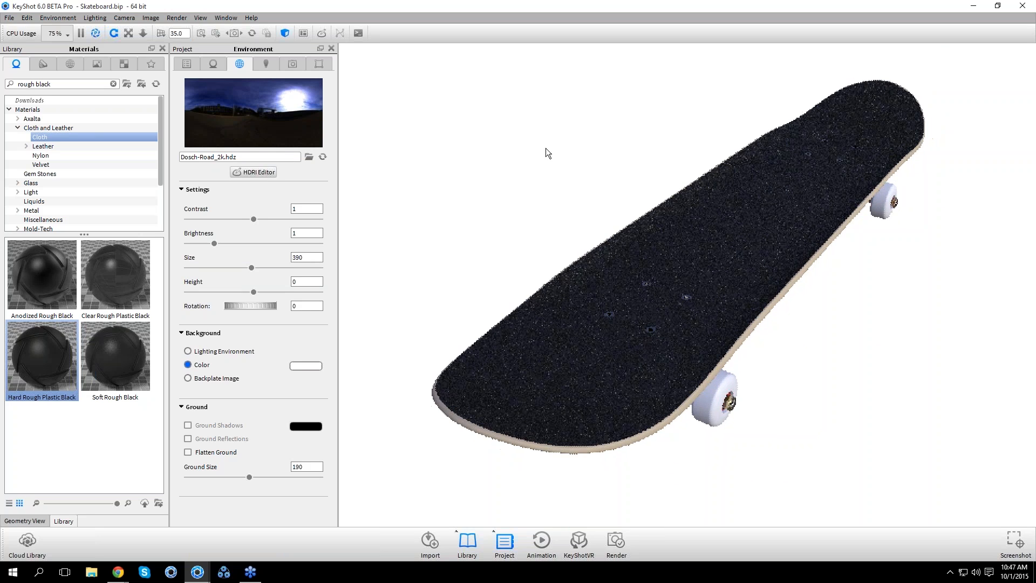
{"action": "double_click", "coordinate": [588, 374]}
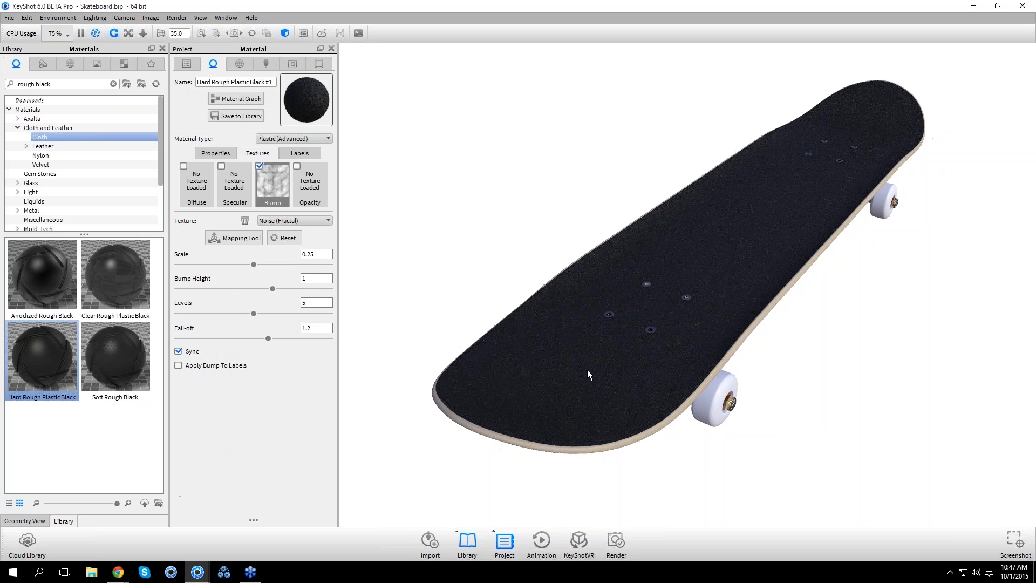
{"action": "left_click_drag", "start_coordinate": [872, 331], "coordinate": [857, 329]}
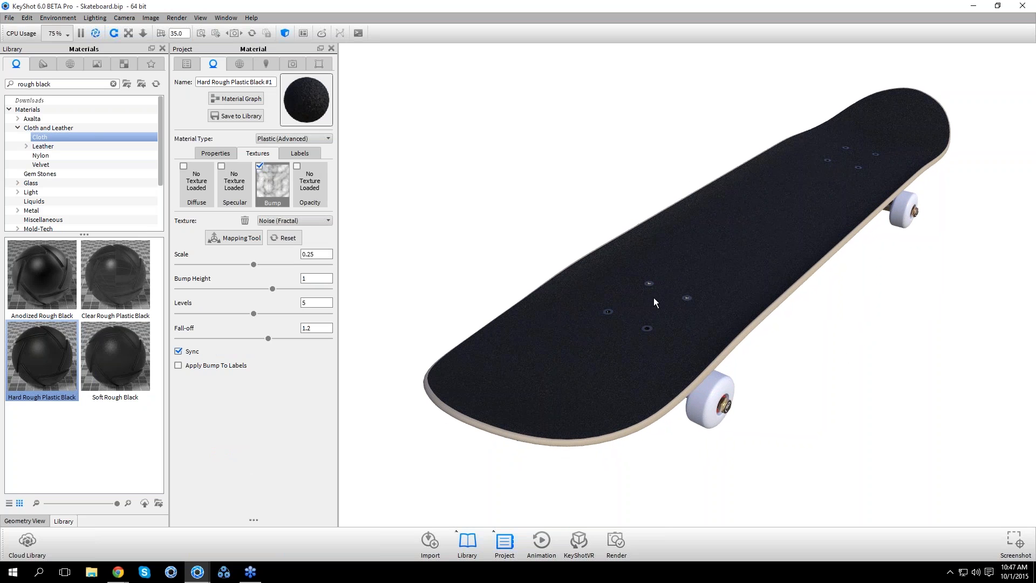
{"action": "left_click", "coordinate": [203, 198]}
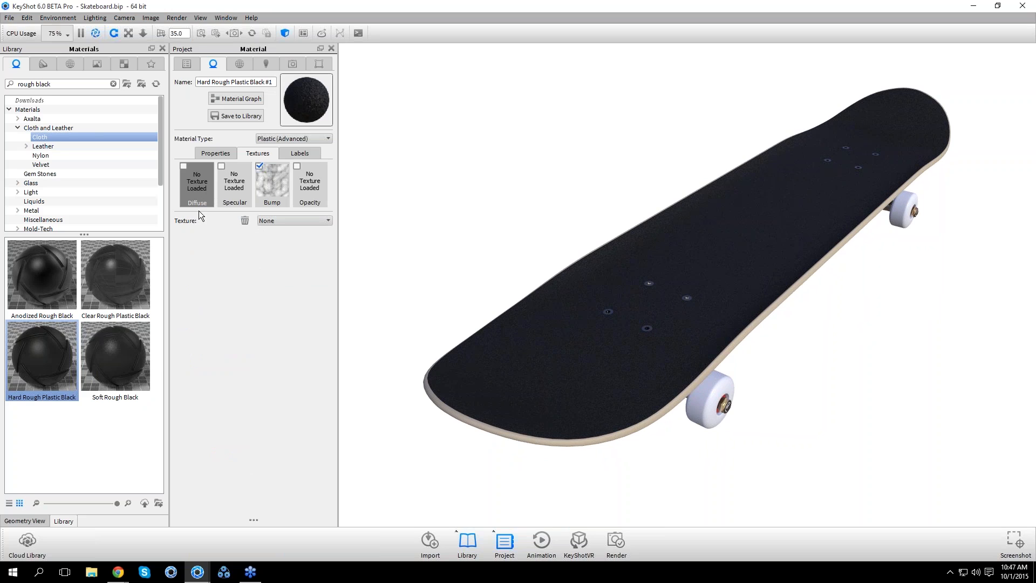
{"action": "left_click", "coordinate": [268, 220]}
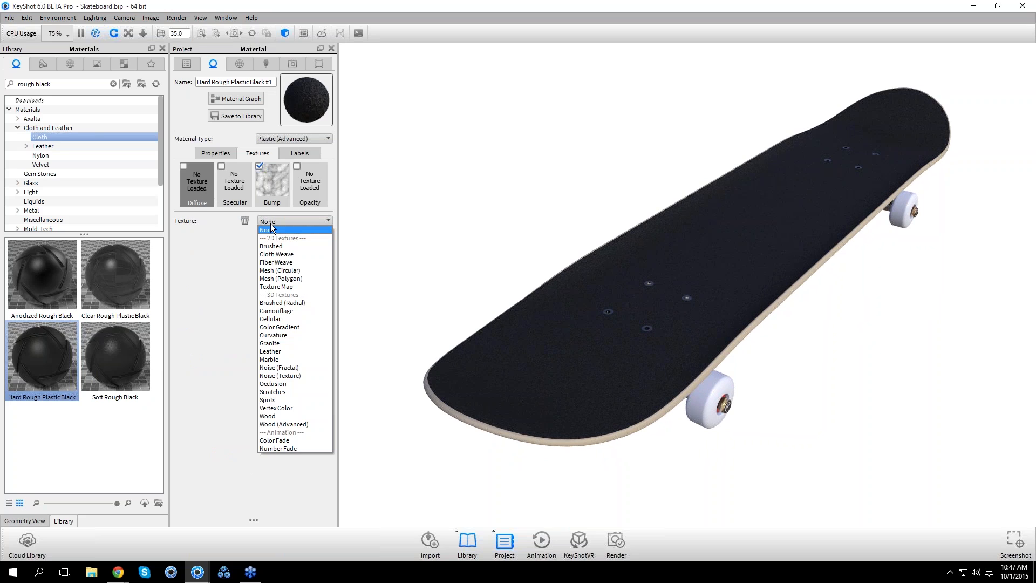
{"action": "left_click", "coordinate": [292, 374]}
{"action": "left_click_drag", "start_coordinate": [674, 440], "coordinate": [680, 451]}
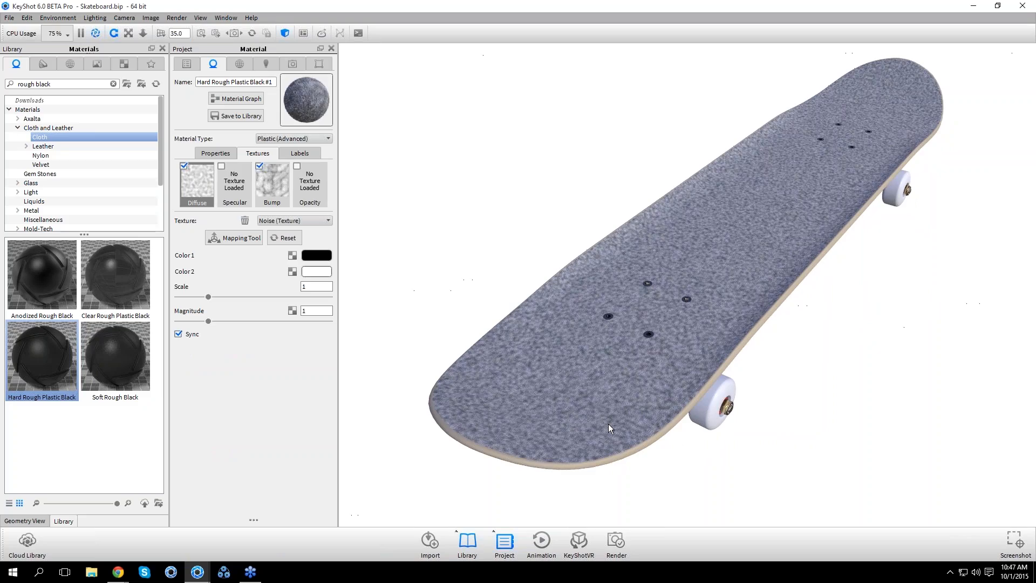
Inspect the diffuse noise on the deck up close, and try a scale of 10 for it
{"action": "scroll", "coordinate": [608, 424], "scroll_direction": "up", "scroll_amount": 2}
{"action": "scroll", "coordinate": [608, 423], "scroll_direction": "up", "scroll_amount": 2}
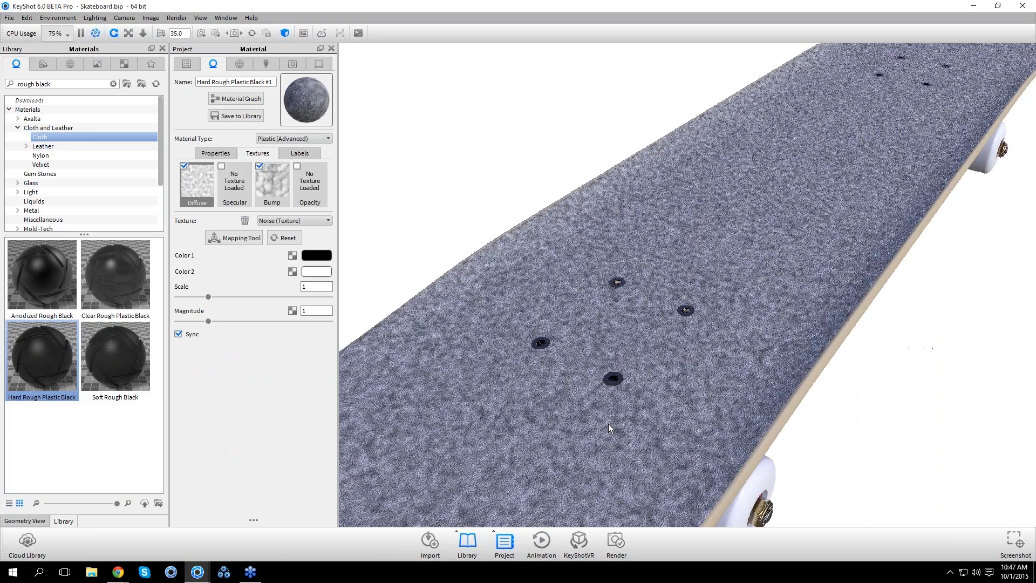
{"action": "left_click_drag", "start_coordinate": [608, 423], "coordinate": [725, 372]}
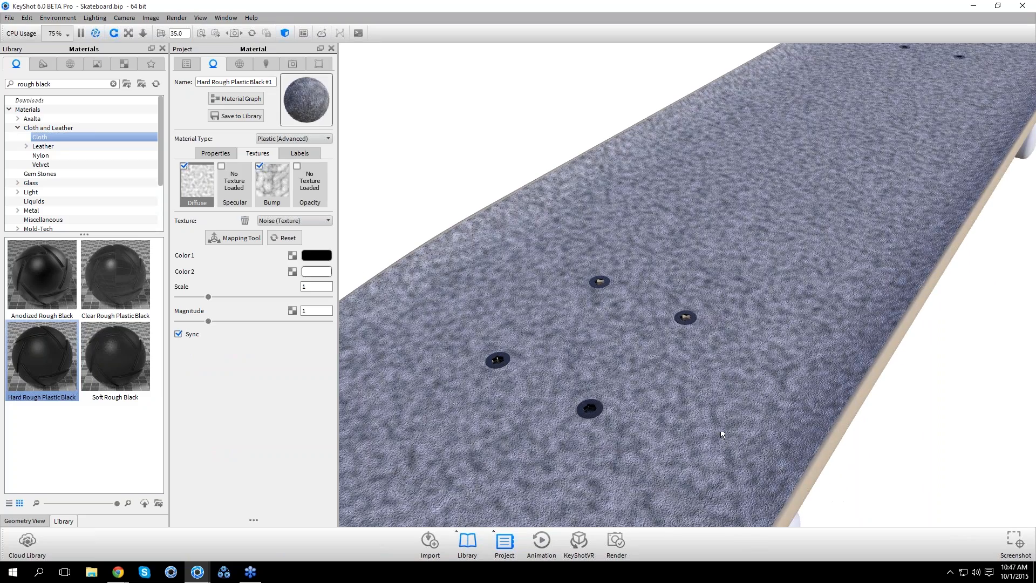
{"action": "scroll", "coordinate": [720, 429], "scroll_direction": "down", "scroll_amount": 5}
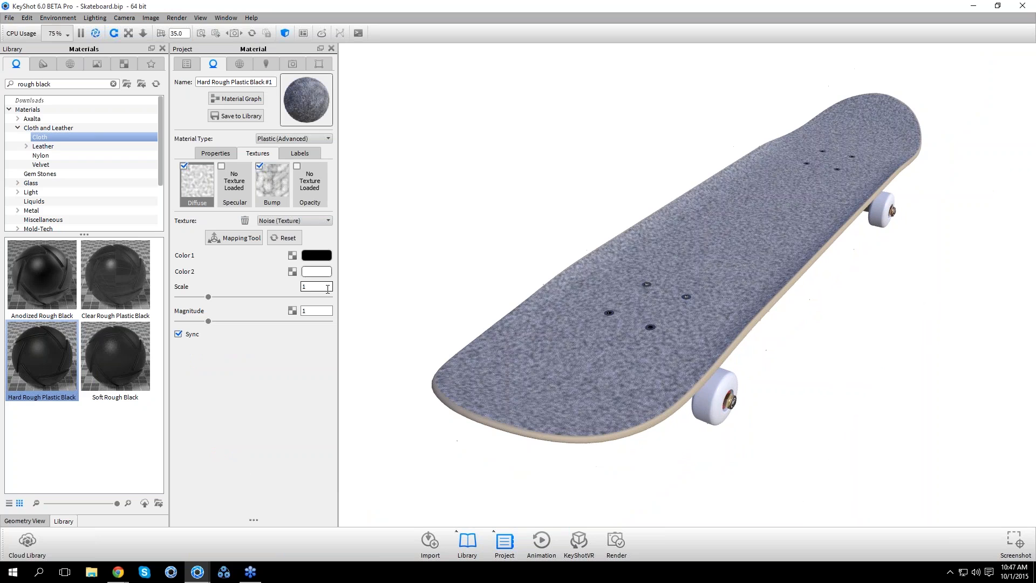
{"action": "double_click", "coordinate": [327, 289]}
{"action": "type", "text": "10"}
{"action": "key", "text": "Return"}
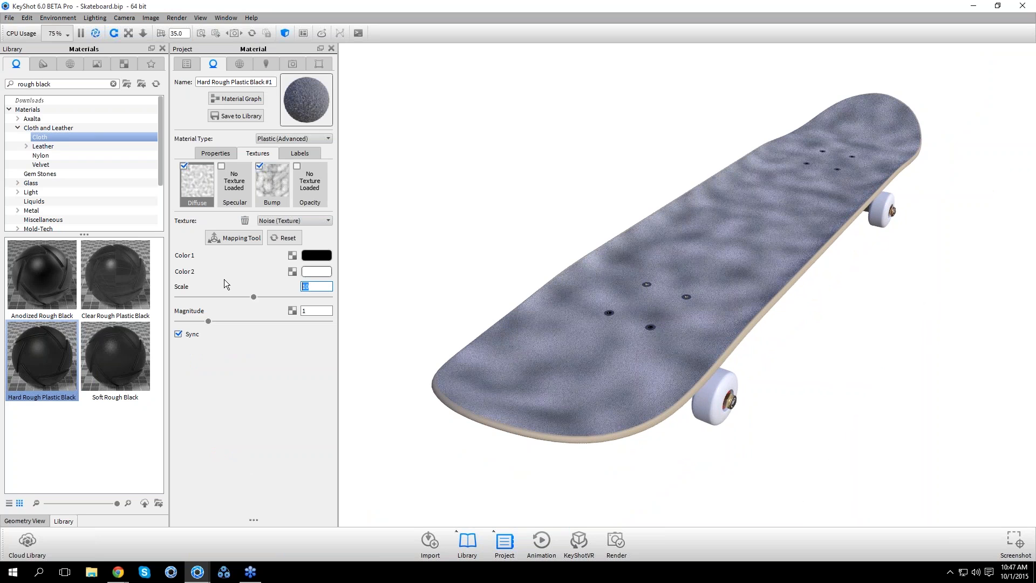
Set the diffuse noise texture's scale to 50, and check the broad variation over the deck
{"action": "type", "text": "50"}
{"action": "key", "text": "Return"}
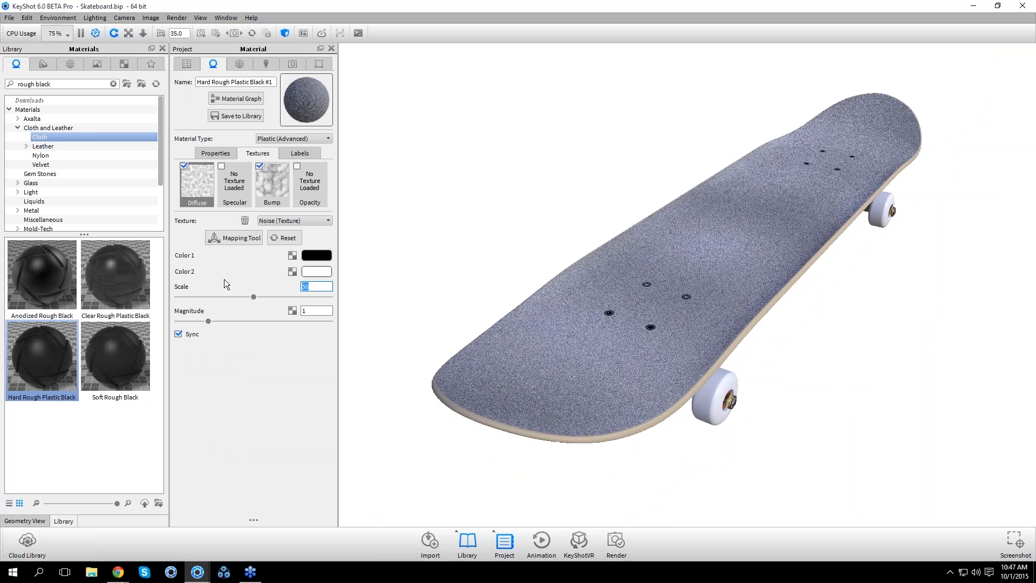
{"action": "left_click_drag", "start_coordinate": [916, 304], "coordinate": [909, 245]}
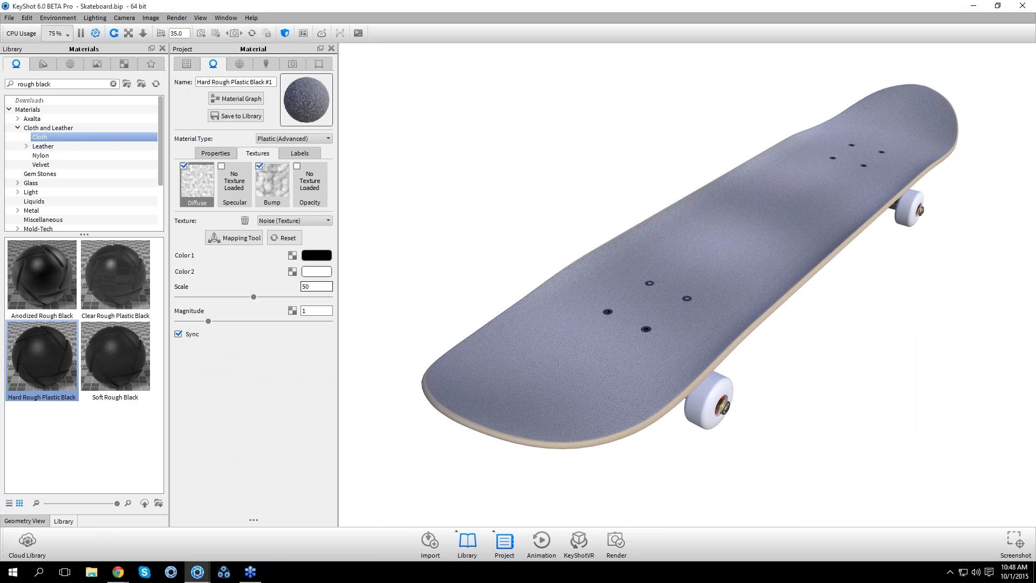
Change Color 2 of the diffuse noise texture to black
{"action": "left_click", "coordinate": [316, 271]}
{"action": "left_click", "coordinate": [204, 233]}
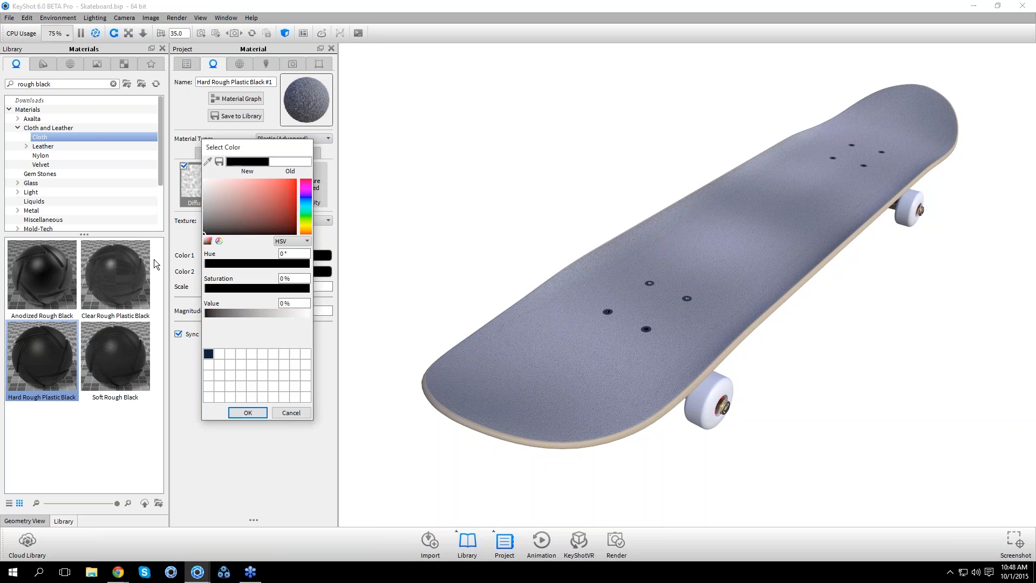
{"action": "left_click", "coordinate": [247, 412]}
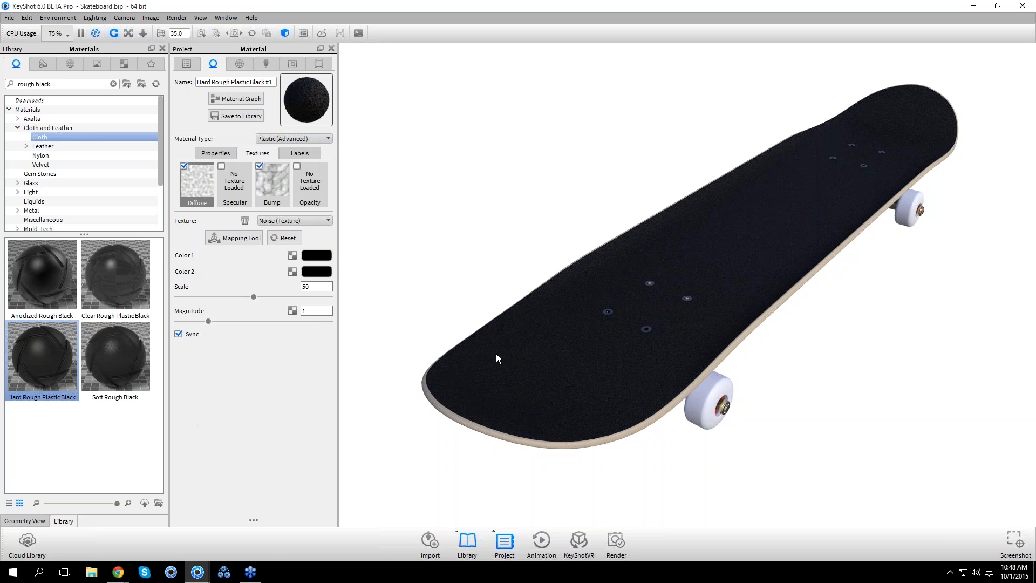
Change Color 1 of the diffuse noise texture to a dark grey with a value of 31%
{"action": "left_click", "coordinate": [323, 255]}
{"action": "left_click_drag", "start_coordinate": [212, 298], "coordinate": [237, 299]}
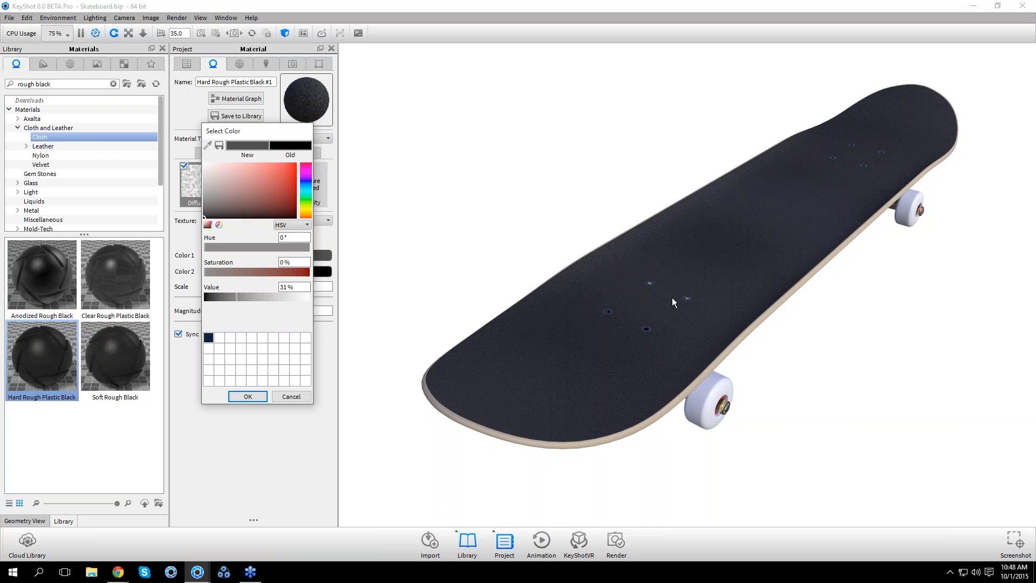
{"action": "left_click", "coordinate": [262, 398]}
Turn off Performance Mode for the skateboard scene, and deselect the deck's top surface
{"action": "left_click_drag", "start_coordinate": [831, 387], "coordinate": [832, 377]}
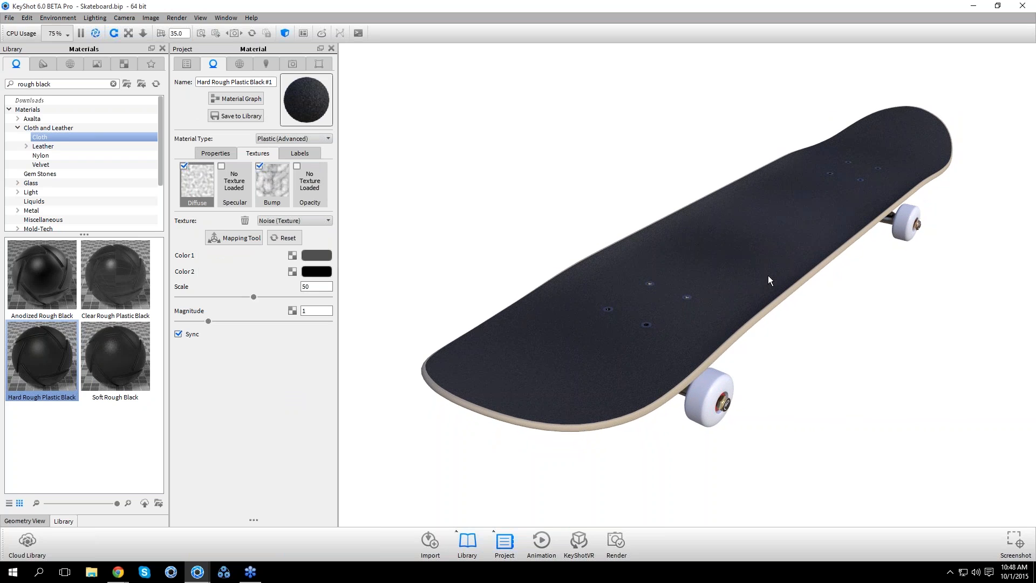
{"action": "left_click_drag", "start_coordinate": [840, 360], "coordinate": [836, 350]}
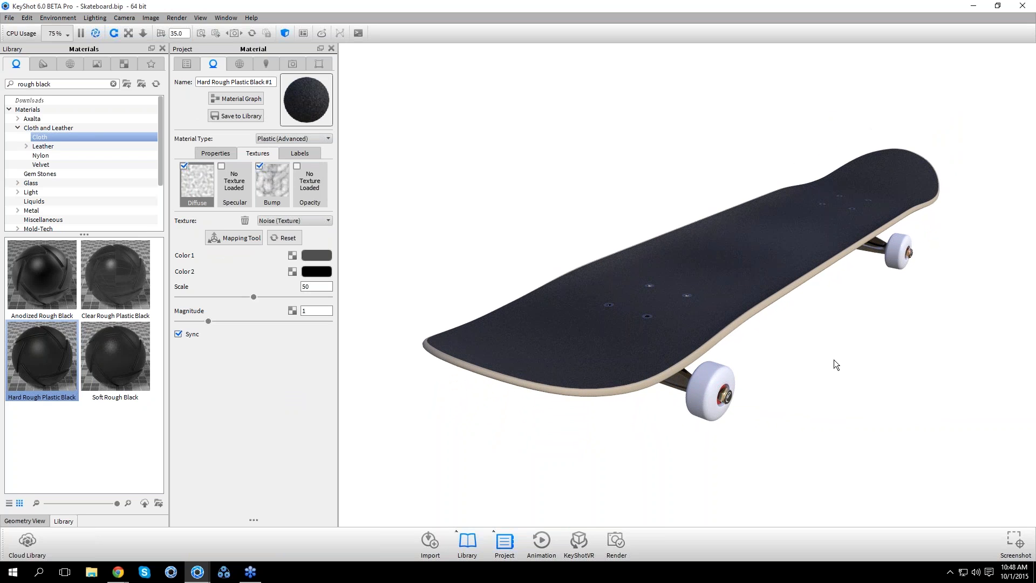
{"action": "left_click_drag", "start_coordinate": [847, 369], "coordinate": [745, 401]}
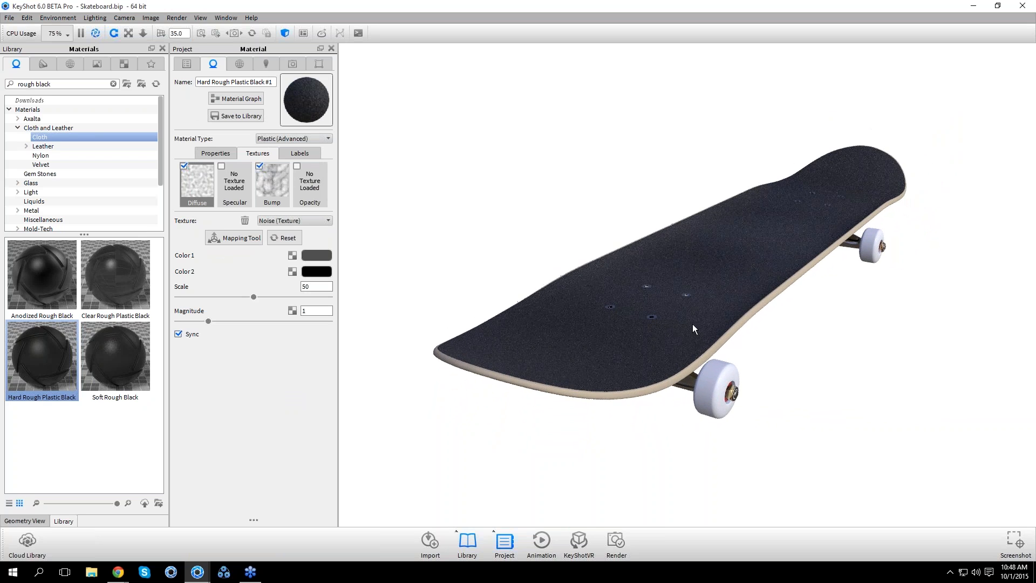
{"action": "mouse_move", "coordinate": [773, 331]}
{"action": "left_mouse_down"}
{"action": "mouse_move", "coordinate": [743, 296]}
{"action": "mouse_move", "coordinate": [811, 345]}
{"action": "mouse_move", "coordinate": [774, 339]}
{"action": "left_mouse_up"}
{"action": "left_click", "coordinate": [189, 65]}
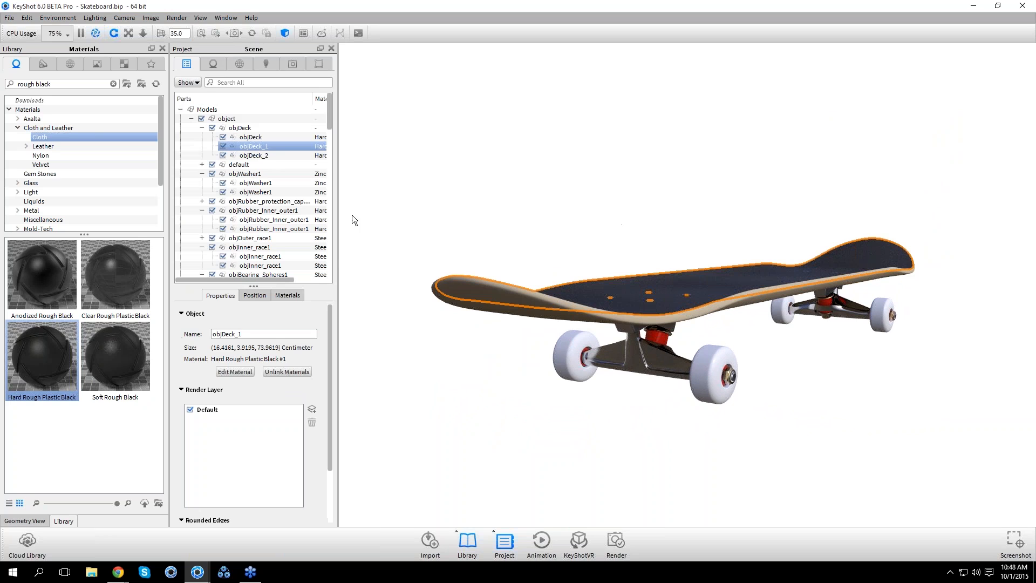
{"action": "left_click", "coordinate": [95, 33]}
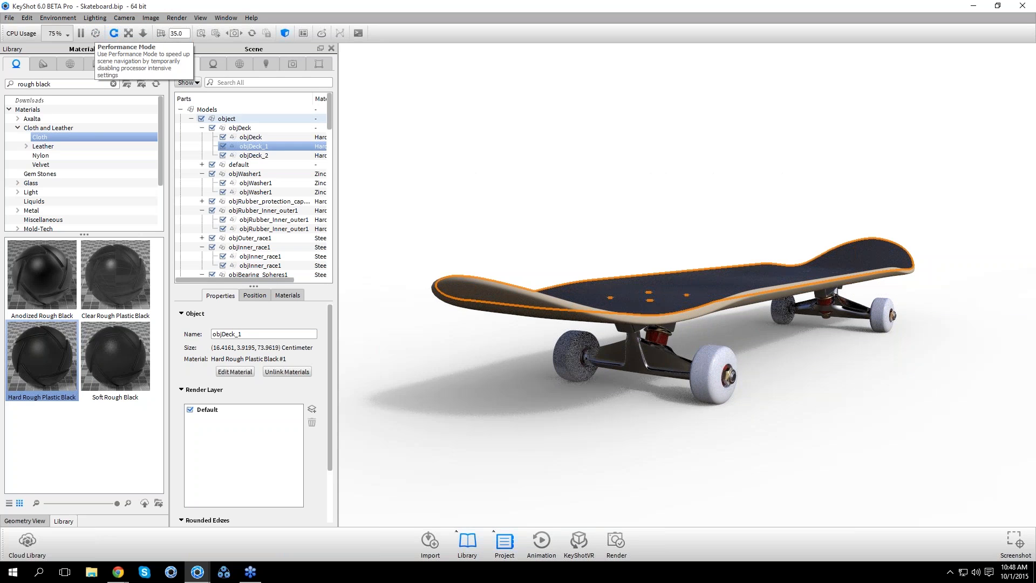
{"action": "left_click", "coordinate": [449, 189]}
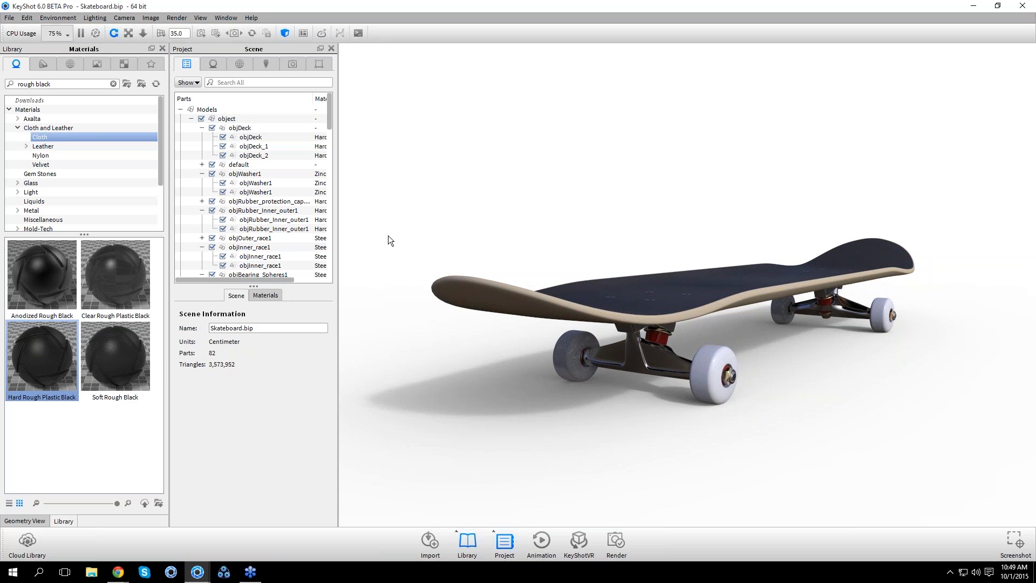
Examine how the deck is split by highlighting objDeck, objDeck_1 and objDeck_2 individually, and the whole objDeck group
{"action": "left_click", "coordinate": [280, 138]}
{"action": "left_click", "coordinate": [478, 280]}
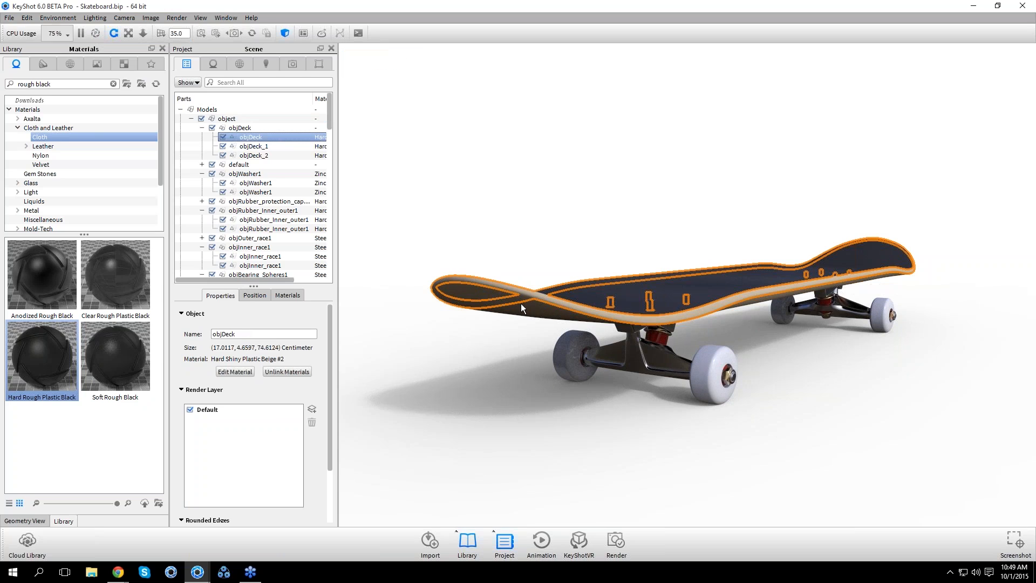
{"action": "left_click", "coordinate": [458, 193]}
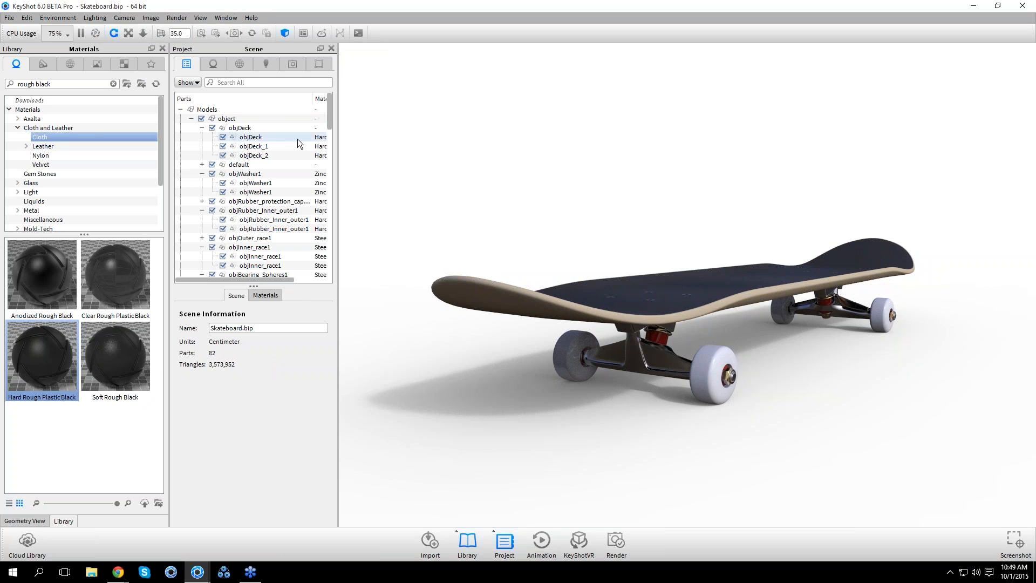
{"action": "left_click", "coordinate": [274, 144]}
{"action": "left_click", "coordinate": [279, 156]}
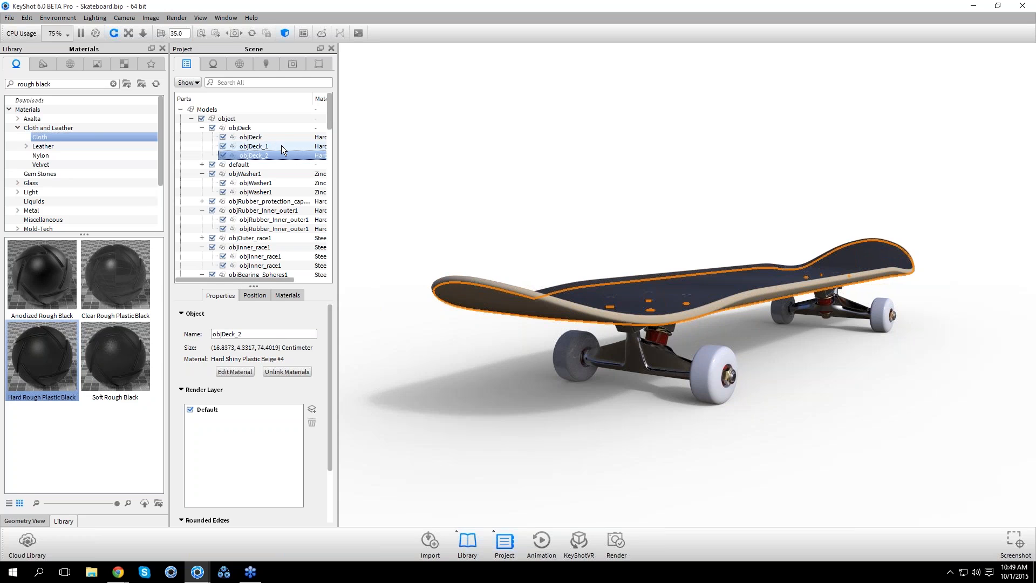
{"action": "left_click", "coordinate": [387, 136]}
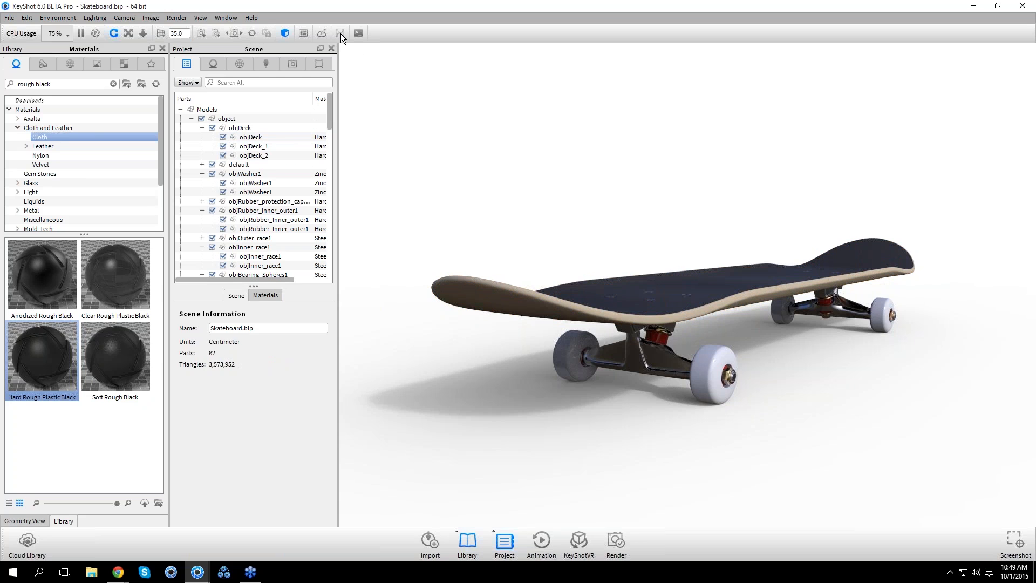
{"action": "left_click", "coordinate": [262, 130]}
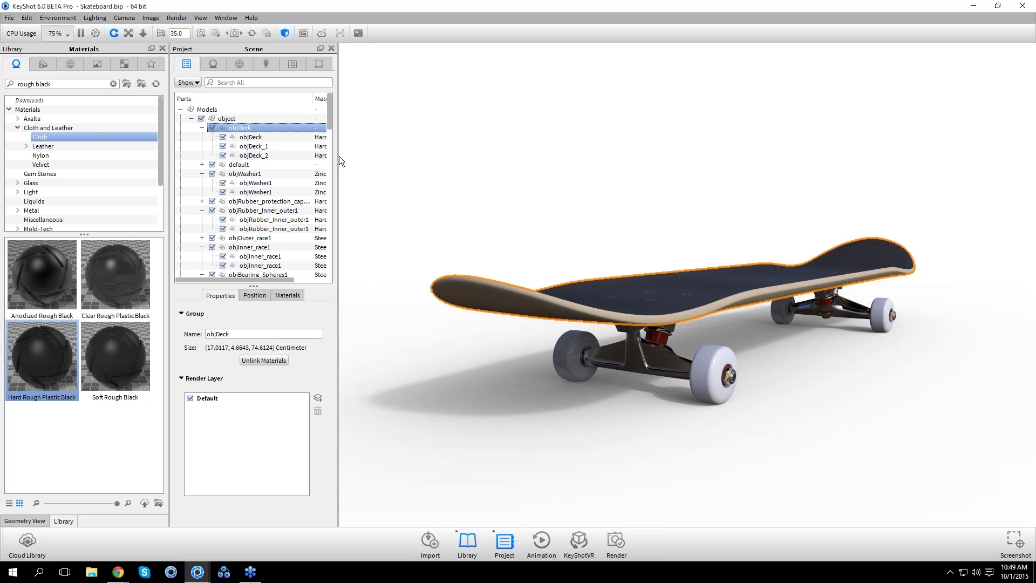
{"action": "left_click_drag", "start_coordinate": [542, 186], "coordinate": [573, 204]}
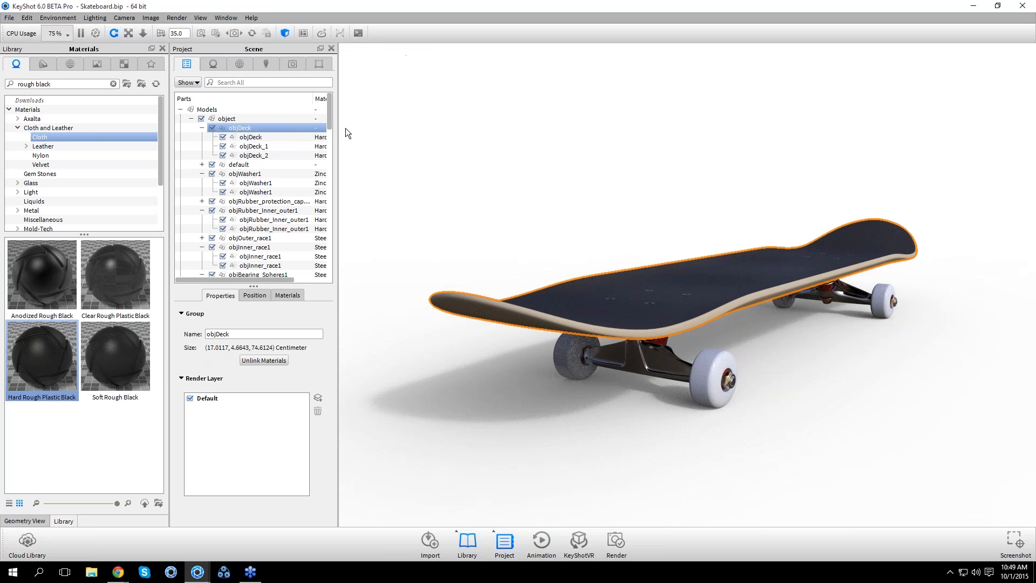
Deselect the objDeck group and examine the skateboard's grip-tape top surface from several angles
{"action": "left_click_drag", "start_coordinate": [497, 138], "coordinate": [499, 141]}
{"action": "left_click", "coordinate": [500, 142]}
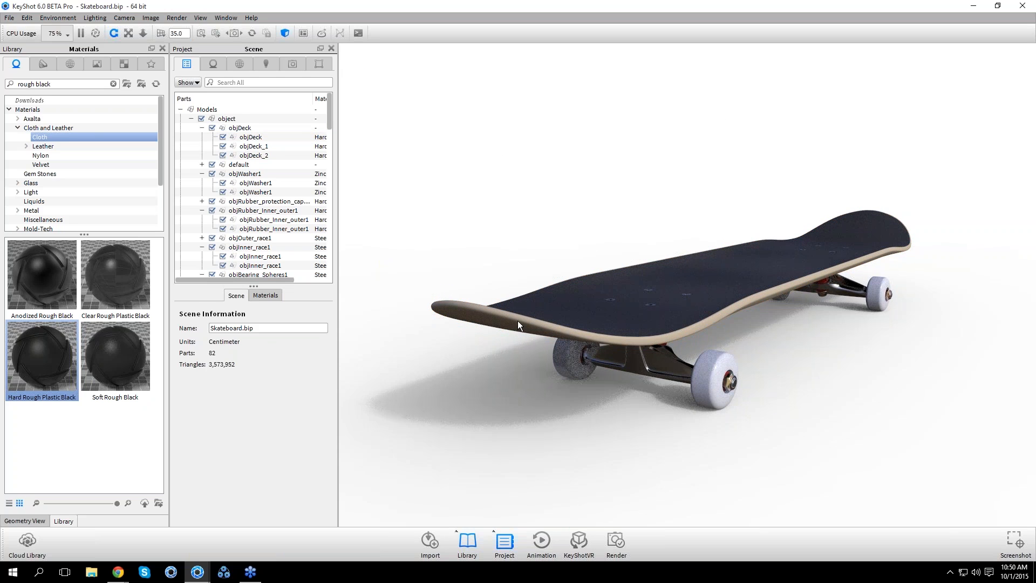
{"action": "left_click_drag", "start_coordinate": [439, 259], "coordinate": [441, 253]}
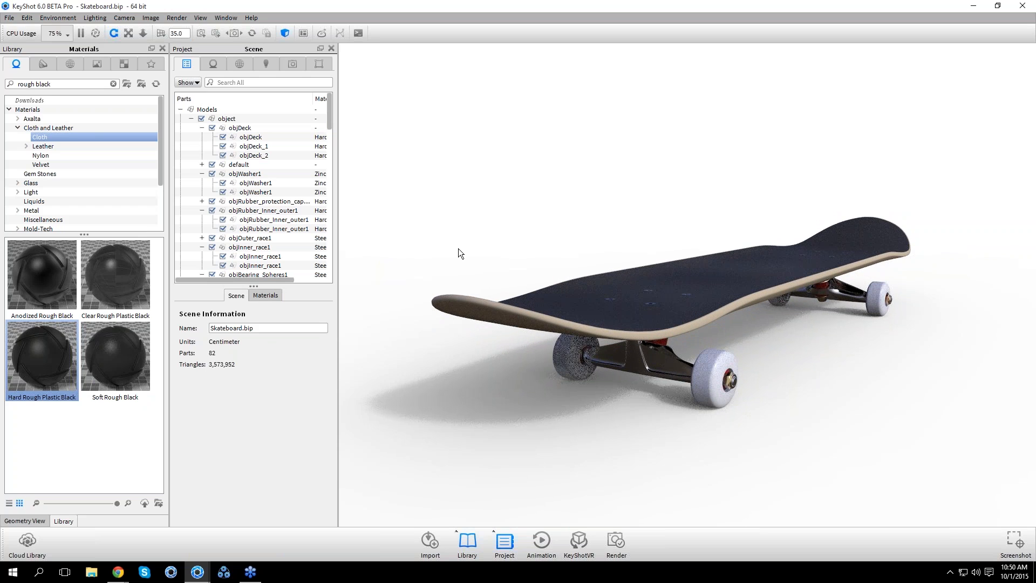
{"action": "left_click_drag", "start_coordinate": [587, 416], "coordinate": [589, 426]}
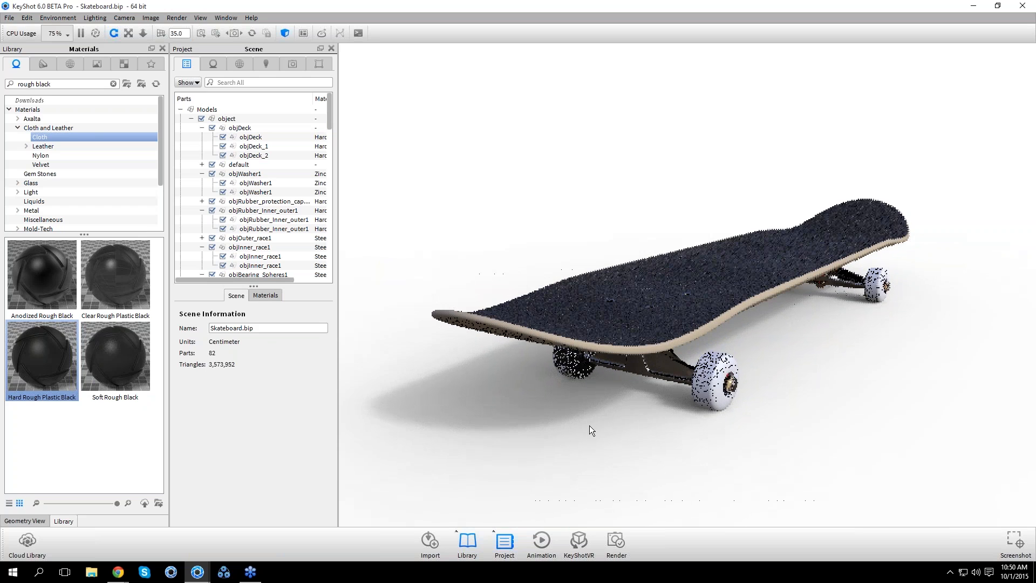
{"action": "left_click_drag", "start_coordinate": [759, 403], "coordinate": [757, 410]}
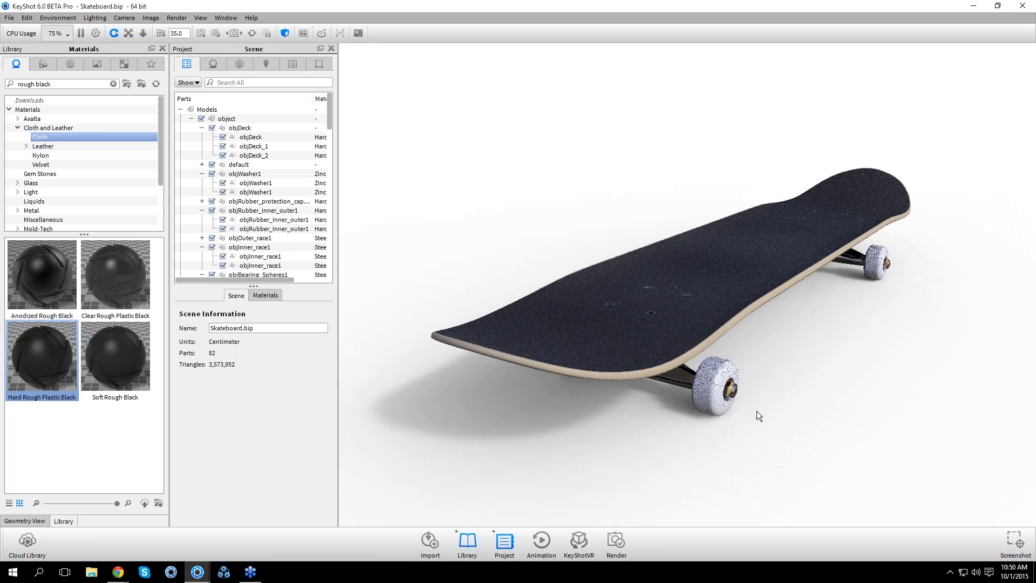
{"action": "left_click_drag", "start_coordinate": [567, 411], "coordinate": [565, 397]}
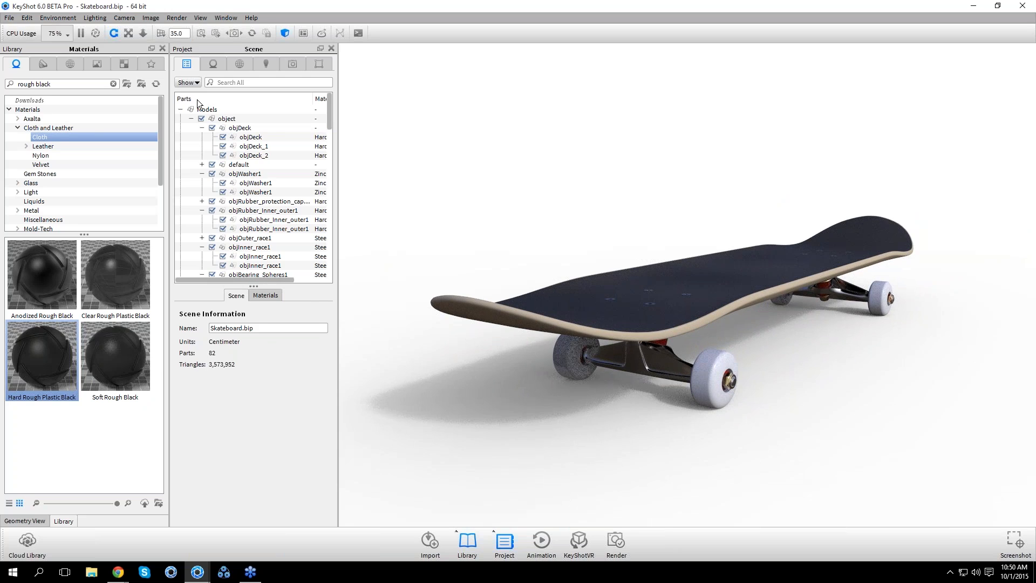
Stand the whole skateboard on its side by rotating the object group to -90 degrees in Z with the Move Tool, then snap it to the ground
{"action": "left_click", "coordinate": [191, 118]}
{"action": "left_click", "coordinate": [241, 119]}
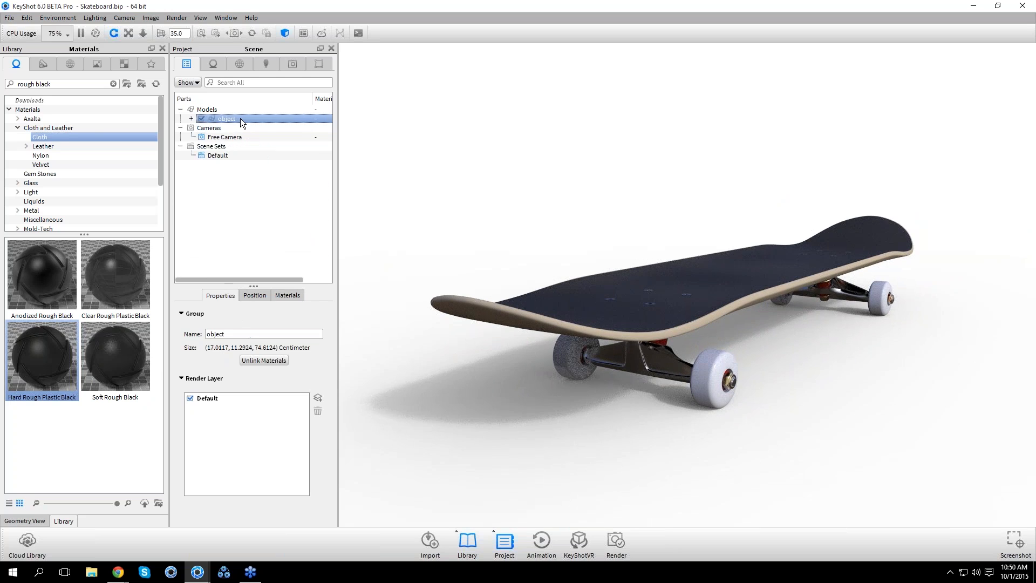
{"action": "left_click", "coordinate": [254, 295]}
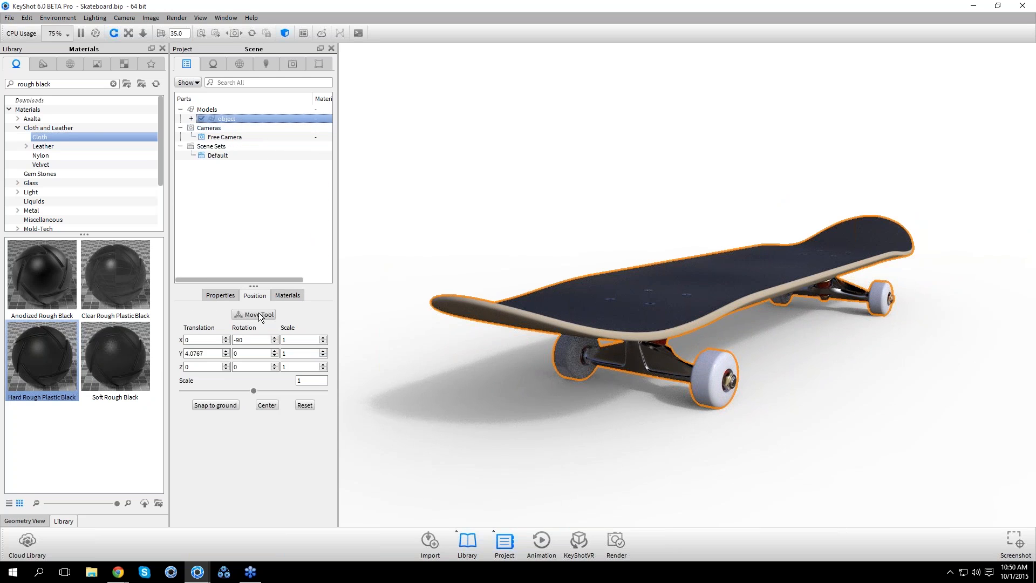
{"action": "left_click", "coordinate": [259, 314]}
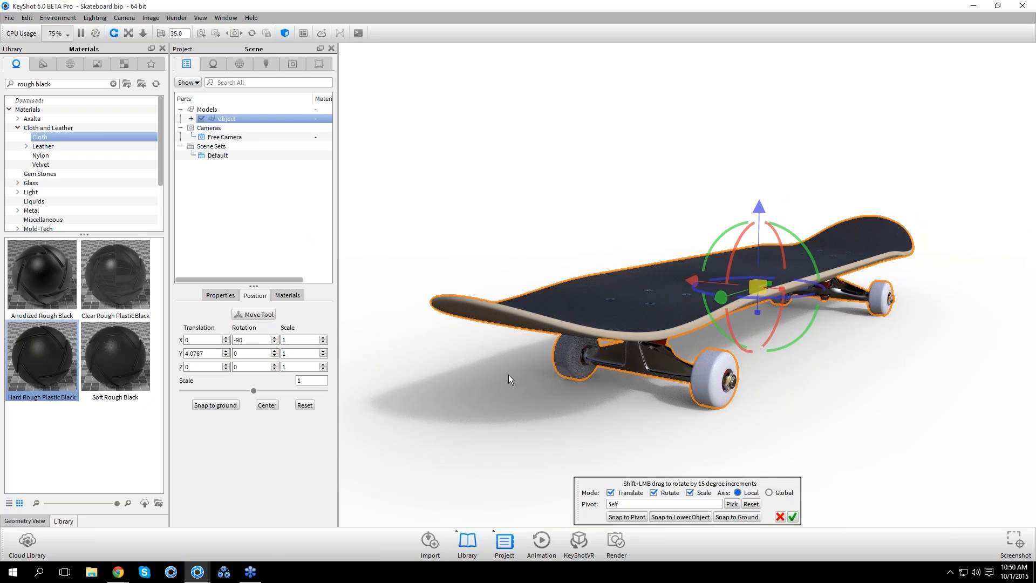
{"action": "left_click_drag", "start_coordinate": [509, 375], "coordinate": [548, 228]}
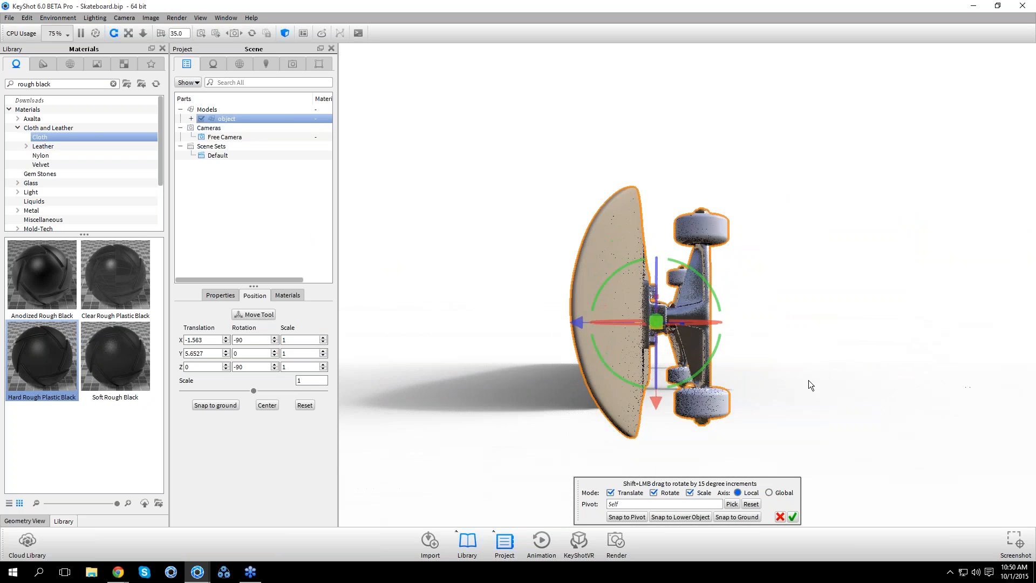
{"action": "middle_click_drag", "start_coordinate": [809, 380], "coordinate": [805, 312]}
{"action": "left_click_drag", "start_coordinate": [804, 313], "coordinate": [801, 345]}
{"action": "left_click", "coordinate": [735, 517]}
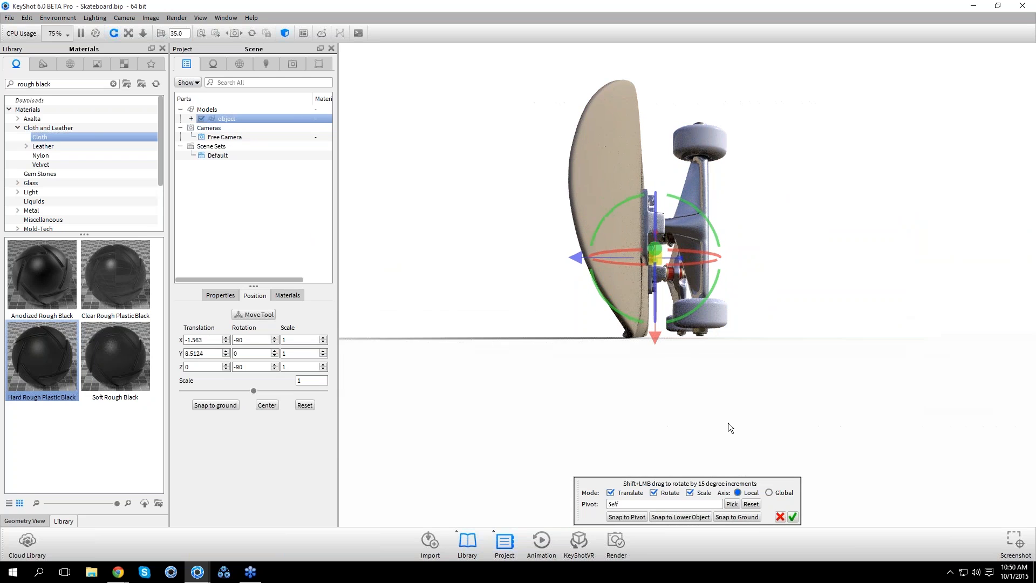
Tilt the skateboard to a Z rotation of about -88 degrees, snap it to the ground again, accept the move and deselect it
{"action": "scroll", "coordinate": [727, 416], "scroll_direction": "up", "scroll_amount": 5}
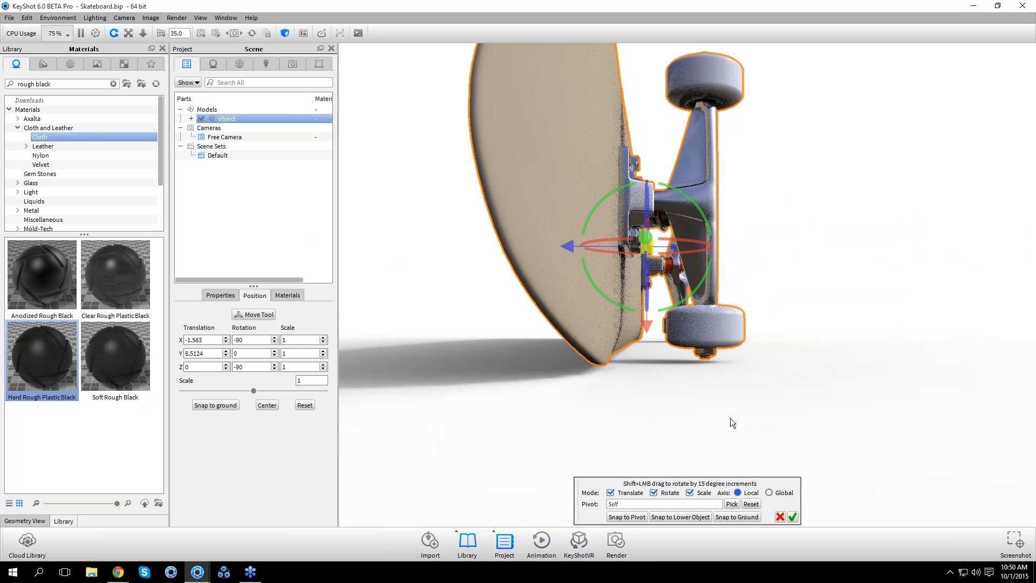
{"action": "left_click_drag", "start_coordinate": [707, 238], "coordinate": [713, 231]}
{"action": "left_click", "coordinate": [731, 518]}
{"action": "left_click", "coordinate": [792, 516]}
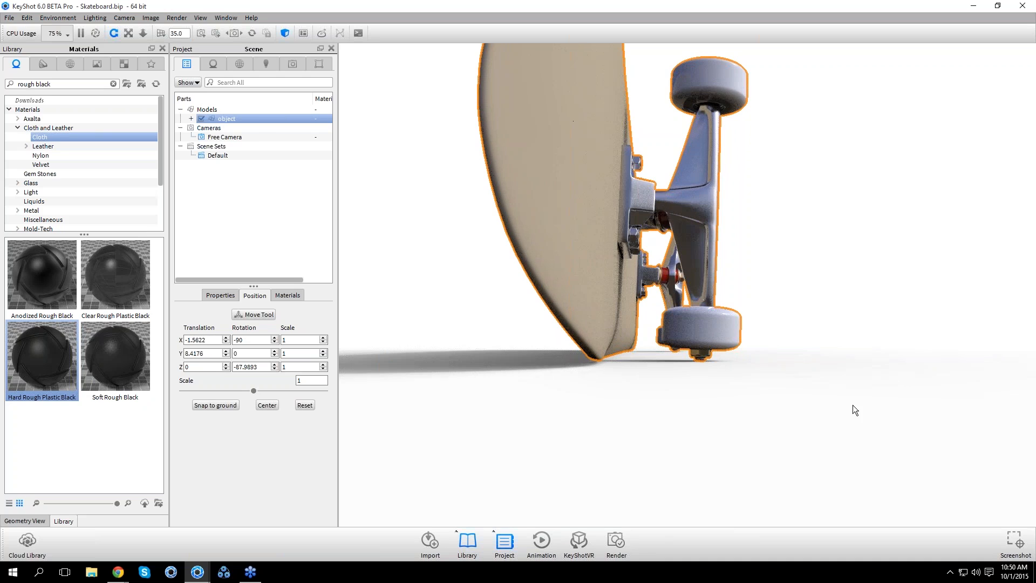
{"action": "left_click", "coordinate": [853, 405]}
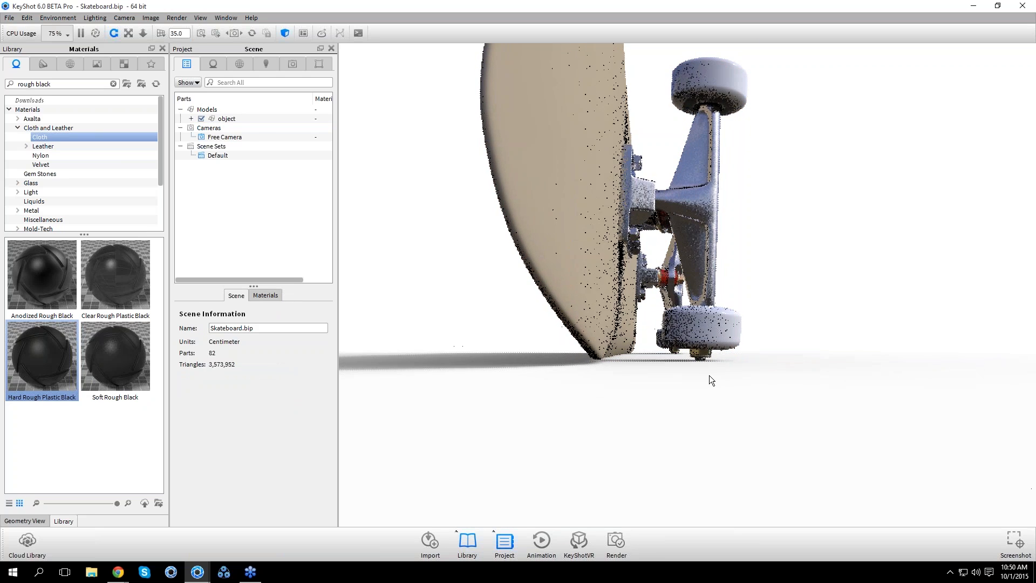
Apply the Ash material from the Wood library to the underside of the skateboard deck
{"action": "left_click_drag", "start_coordinate": [760, 393], "coordinate": [738, 332]}
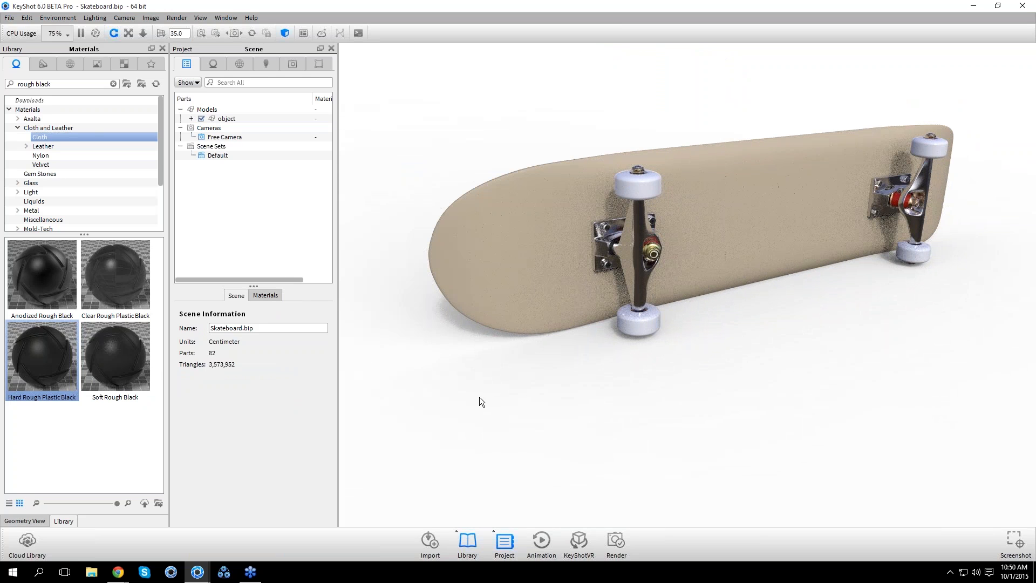
{"action": "scroll", "coordinate": [120, 191], "scroll_direction": "down", "scroll_amount": 3}
{"action": "left_click", "coordinate": [85, 220]}
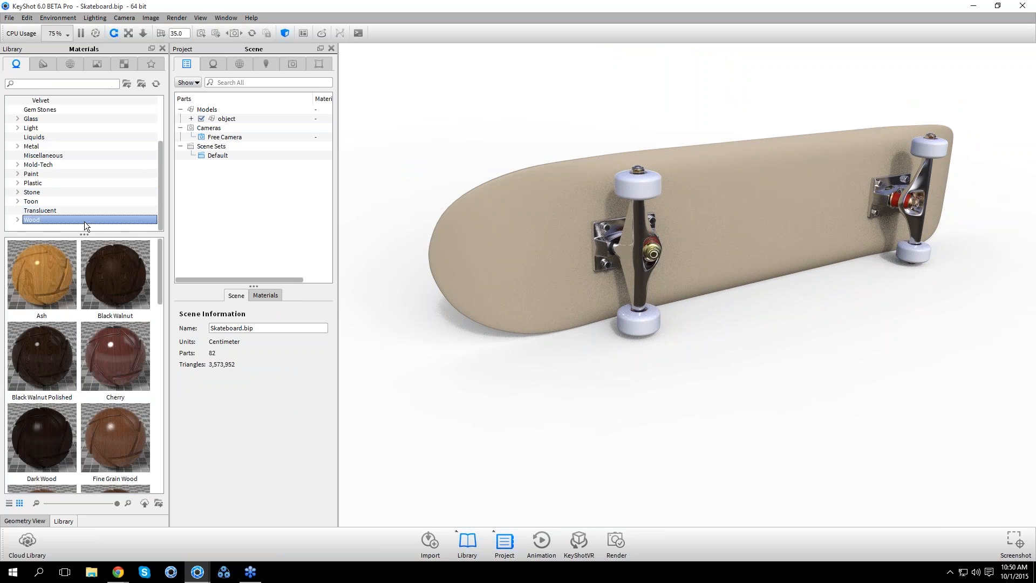
{"action": "left_click_drag", "start_coordinate": [37, 259], "coordinate": [537, 216]}
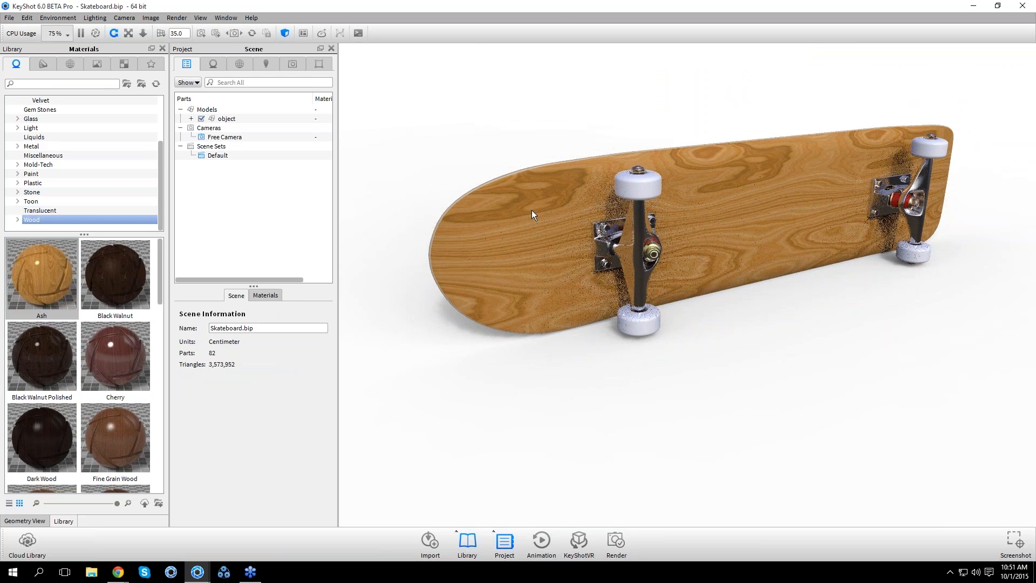
Open the textures of the deck's Ash material and apply the same material to the deck's edge
{"action": "left_click_drag", "start_coordinate": [481, 113], "coordinate": [498, 241]}
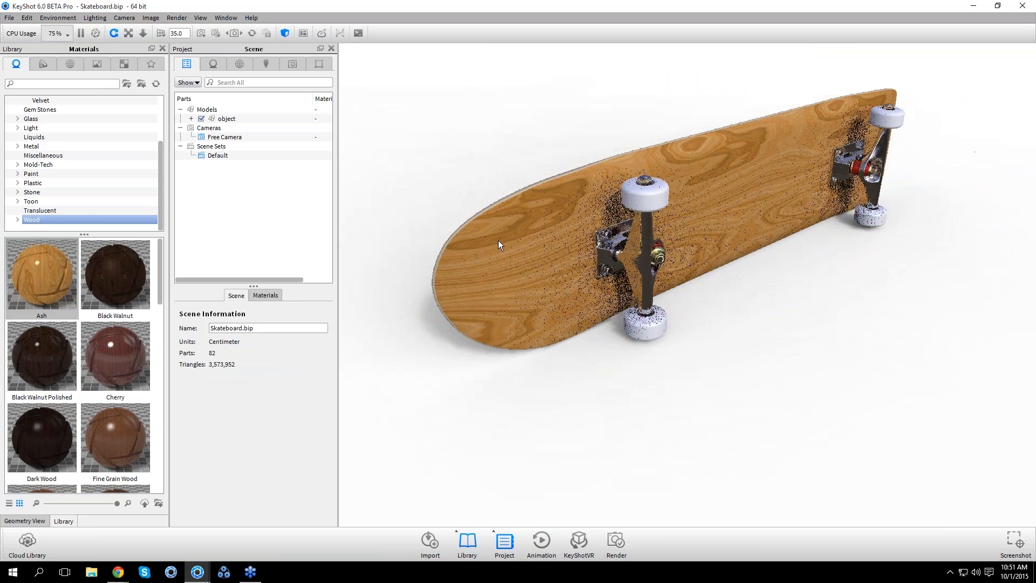
{"action": "double_click", "coordinate": [477, 286]}
{"action": "left_click", "coordinate": [257, 153]}
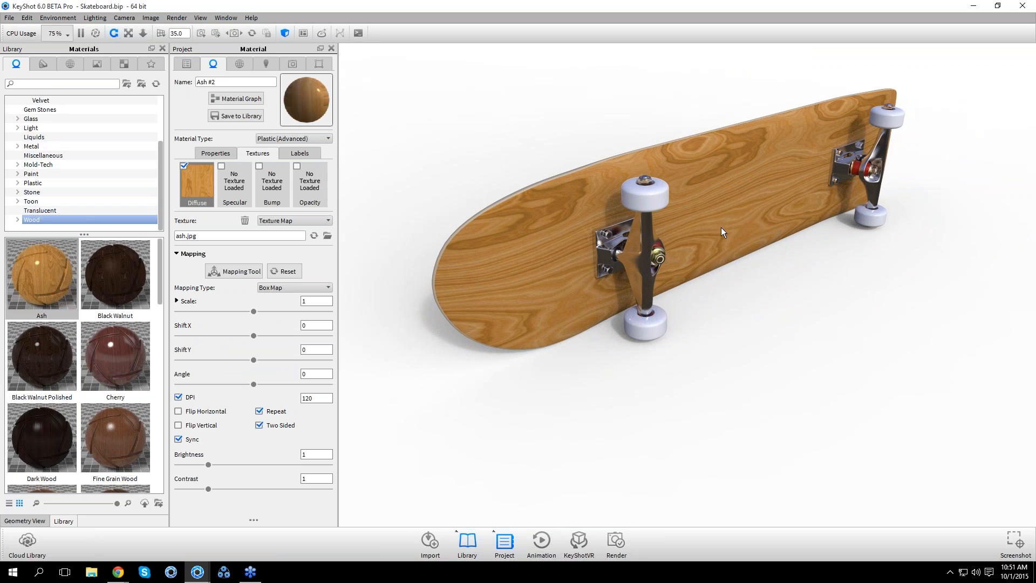
{"action": "scroll", "coordinate": [688, 441], "scroll_direction": "up", "scroll_amount": 2}
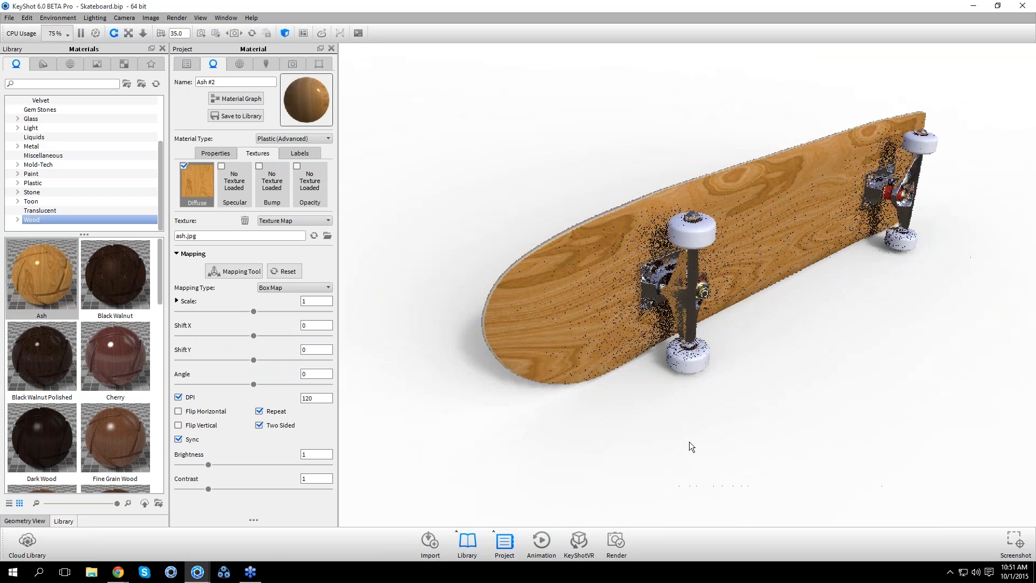
{"action": "scroll", "coordinate": [560, 412], "scroll_direction": "up", "scroll_amount": 2}
{"action": "left_click_drag", "start_coordinate": [560, 413], "coordinate": [566, 230]}
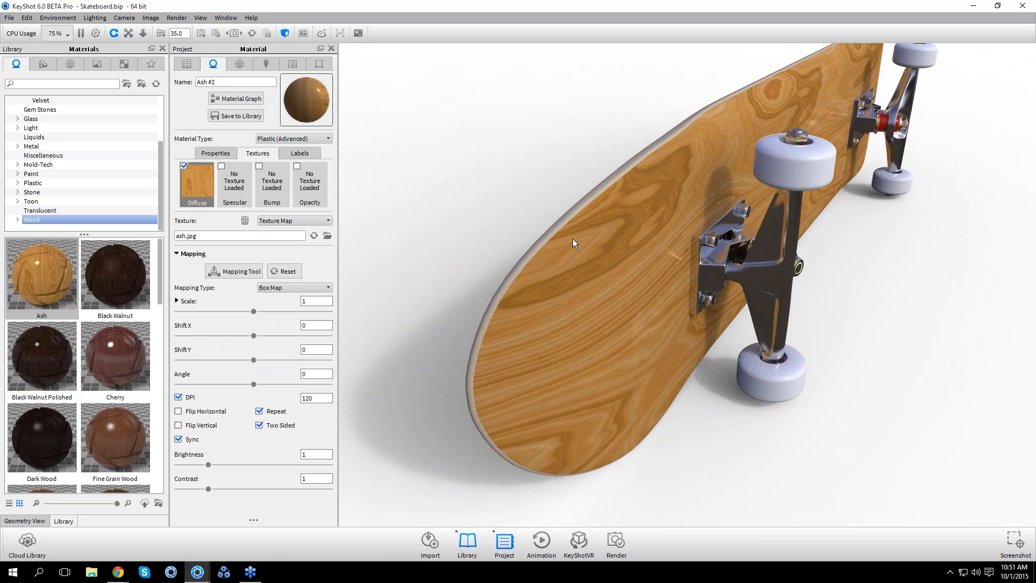
{"action": "left_click_drag", "start_coordinate": [569, 215], "coordinate": [592, 195]}
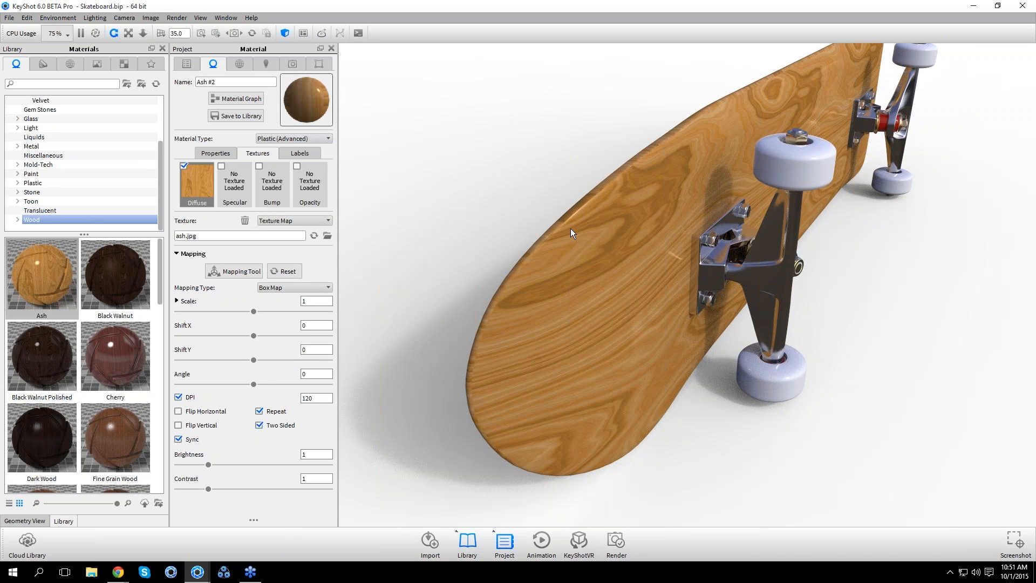
Examine how the Ash image texture wraps from the deck's underside around its edge, and collapse the texture's mapping settings
{"action": "scroll", "coordinate": [595, 251], "scroll_direction": "up", "scroll_amount": 3}
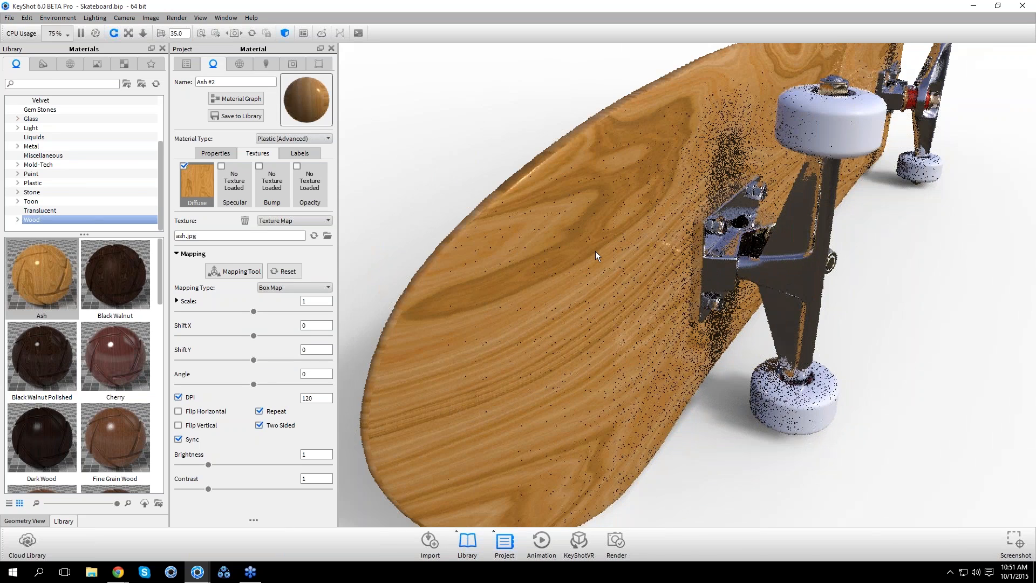
{"action": "left_click_drag", "start_coordinate": [449, 177], "coordinate": [507, 371]}
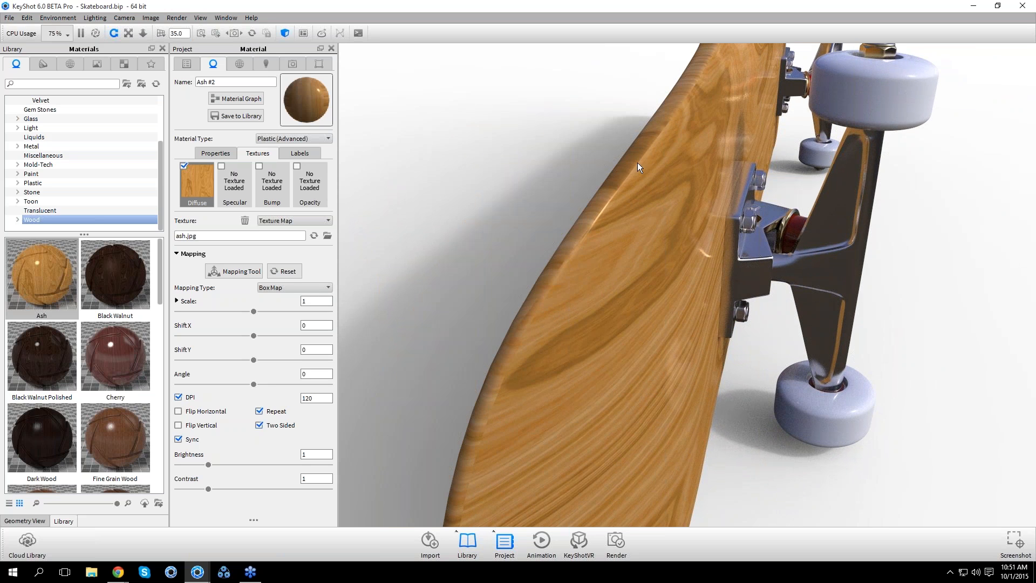
{"action": "scroll", "coordinate": [569, 327], "scroll_direction": "down", "scroll_amount": 5}
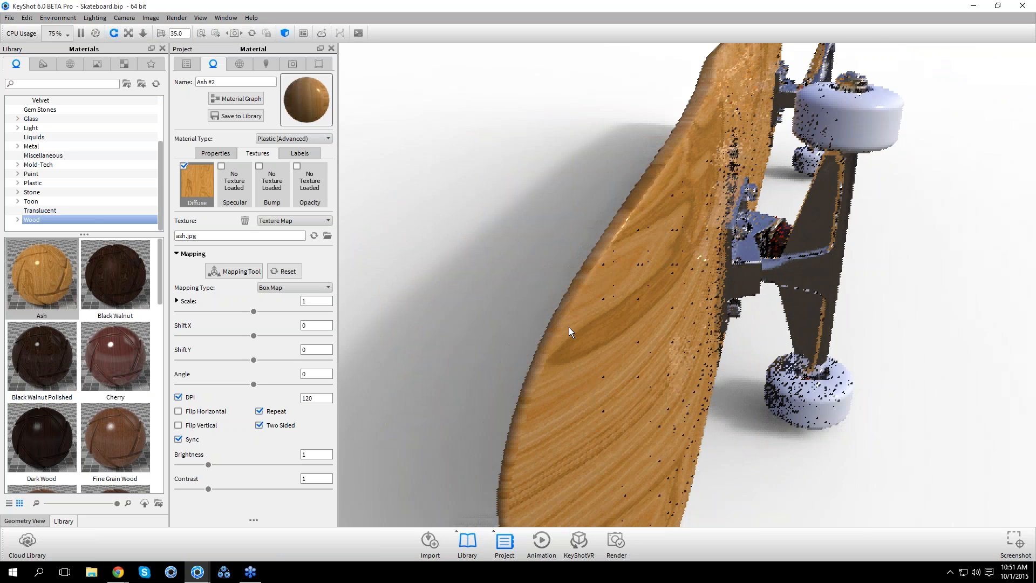
{"action": "left_click_drag", "start_coordinate": [746, 314], "coordinate": [574, 296]}
{"action": "left_click", "coordinate": [191, 253]}
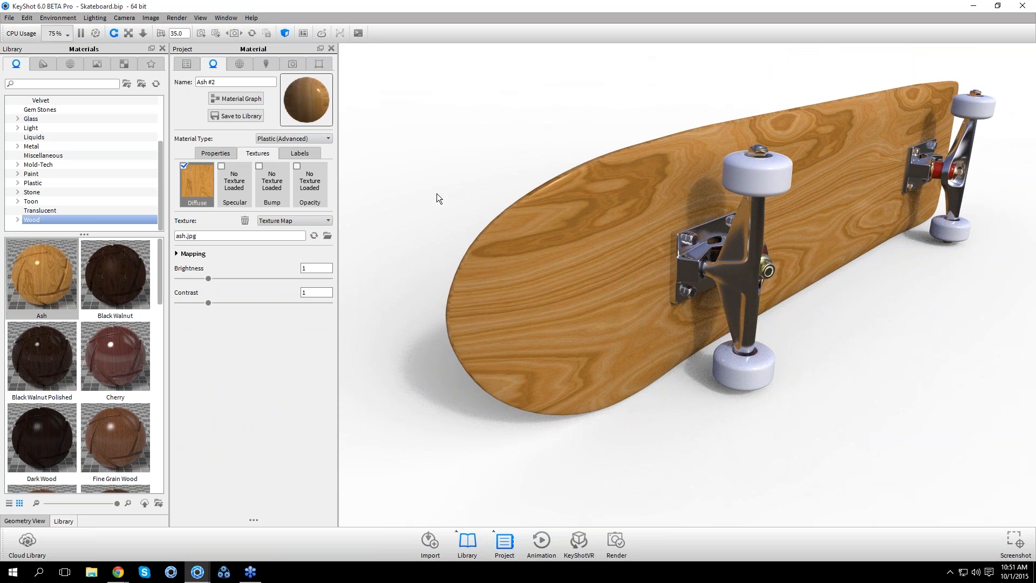
{"action": "left_click_drag", "start_coordinate": [556, 193], "coordinate": [748, 255]}
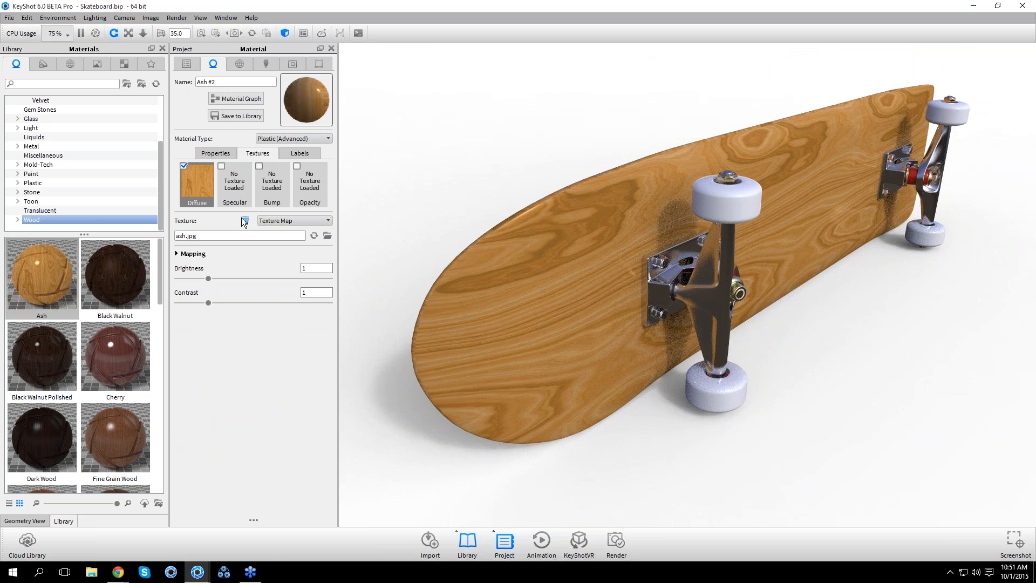
Remove the Ash image from the deck material's diffuse texture and assign the Wood (Advanced) procedural texture instead
{"action": "left_click", "coordinate": [243, 219]}
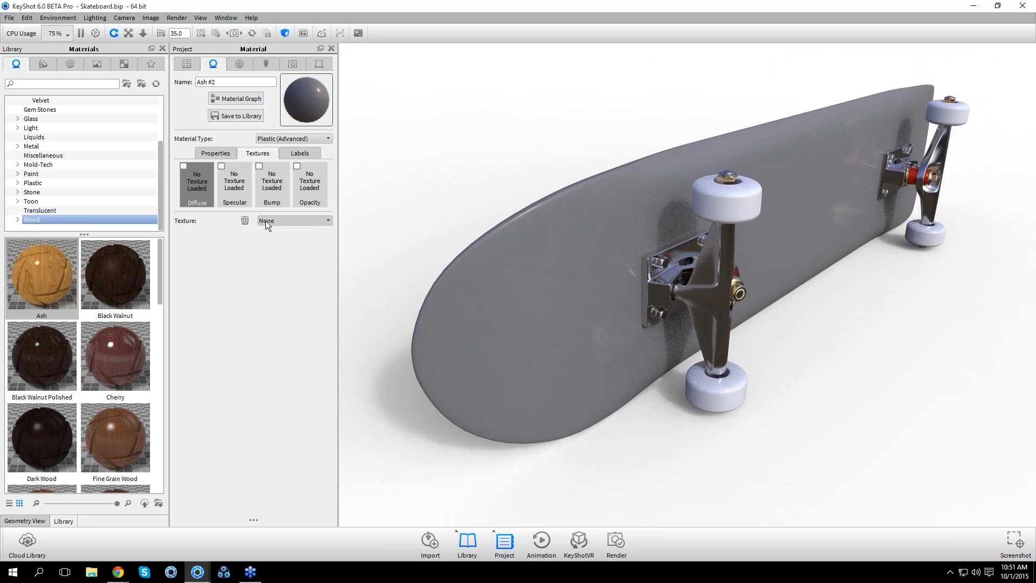
{"action": "left_click", "coordinate": [298, 222]}
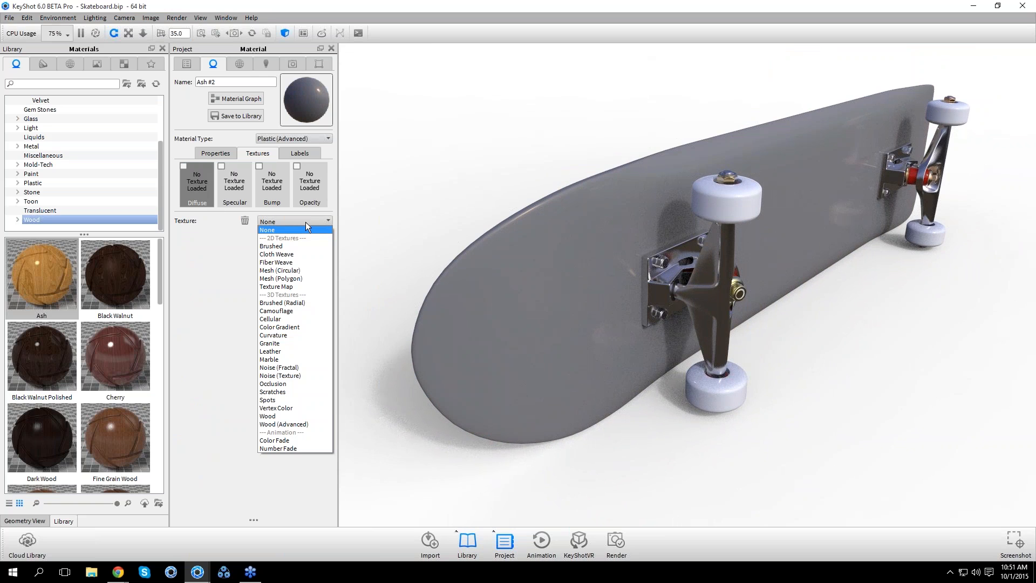
{"action": "left_click", "coordinate": [289, 424]}
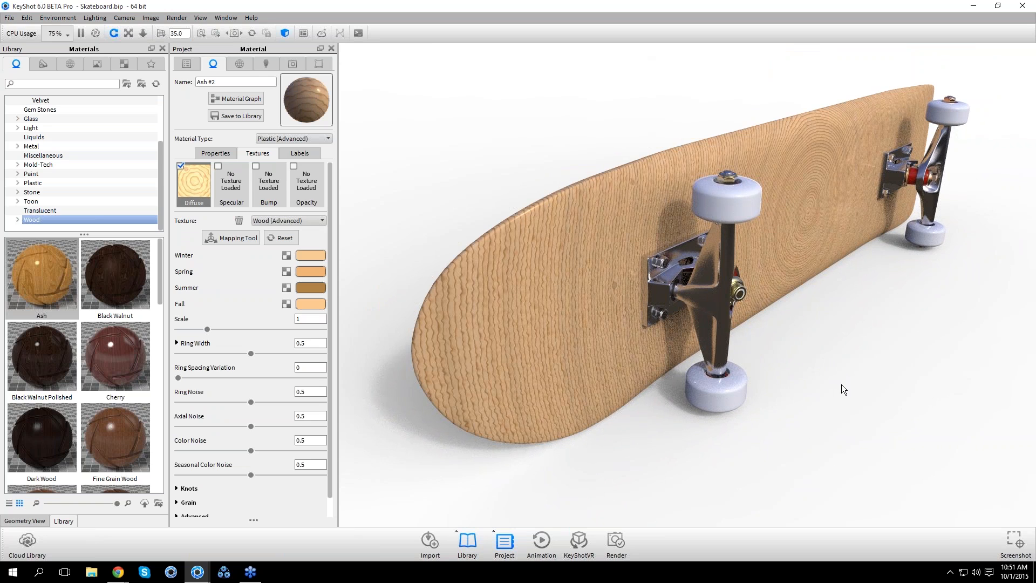
Examine how the Wood (Advanced) rings run across the deck's underside and edge from several angles
{"action": "mouse_move", "coordinate": [817, 380]}
{"action": "left_mouse_down"}
{"action": "mouse_move", "coordinate": [804, 377]}
{"action": "mouse_move", "coordinate": [826, 378]}
{"action": "left_mouse_up"}
{"action": "scroll", "coordinate": [804, 377], "scroll_direction": "down", "scroll_amount": 5}
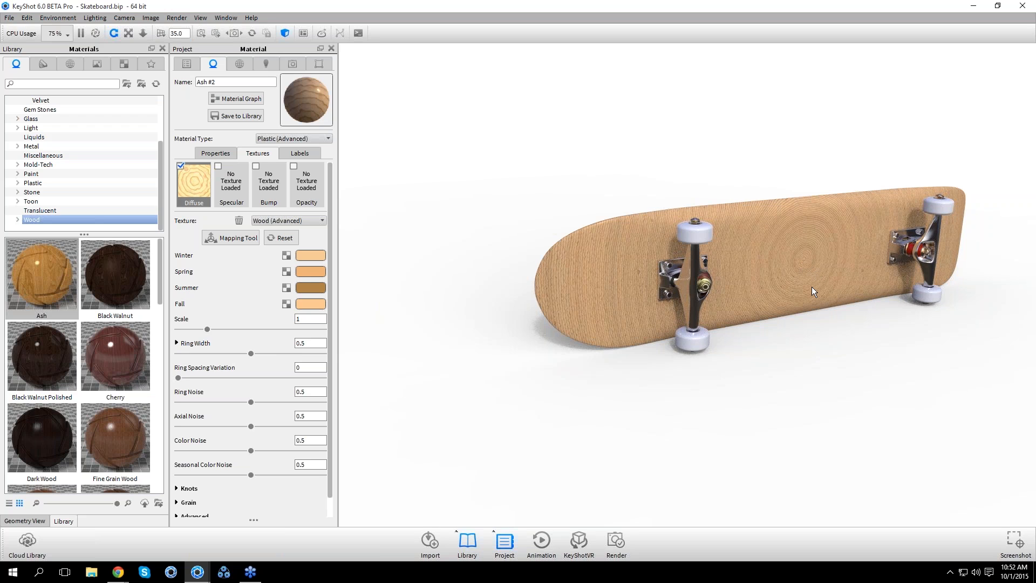
{"action": "left_click_drag", "start_coordinate": [812, 287], "coordinate": [828, 274]}
{"action": "scroll", "coordinate": [781, 298], "scroll_direction": "up", "scroll_amount": 5}
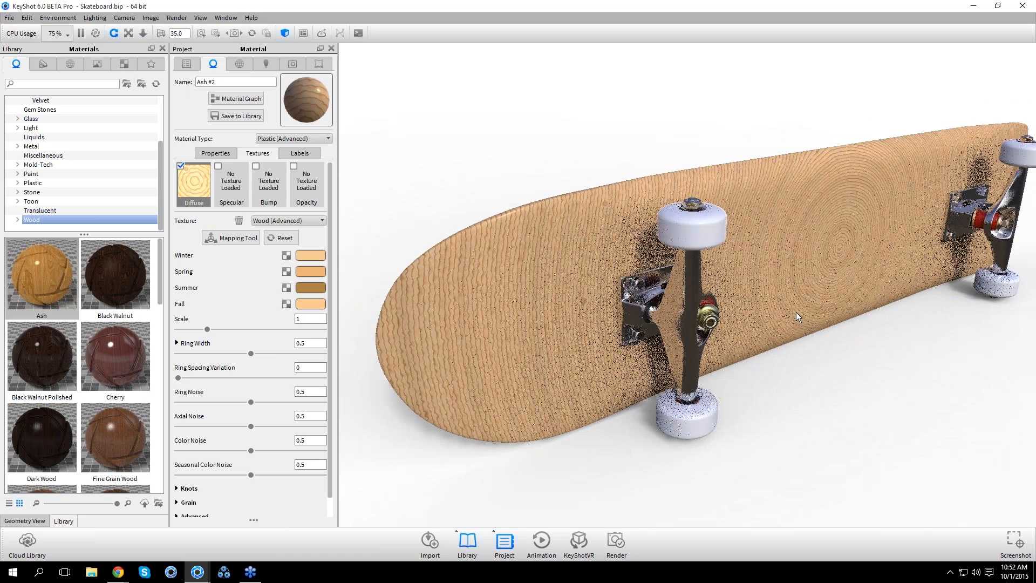
{"action": "left_click_drag", "start_coordinate": [679, 298], "coordinate": [649, 368]}
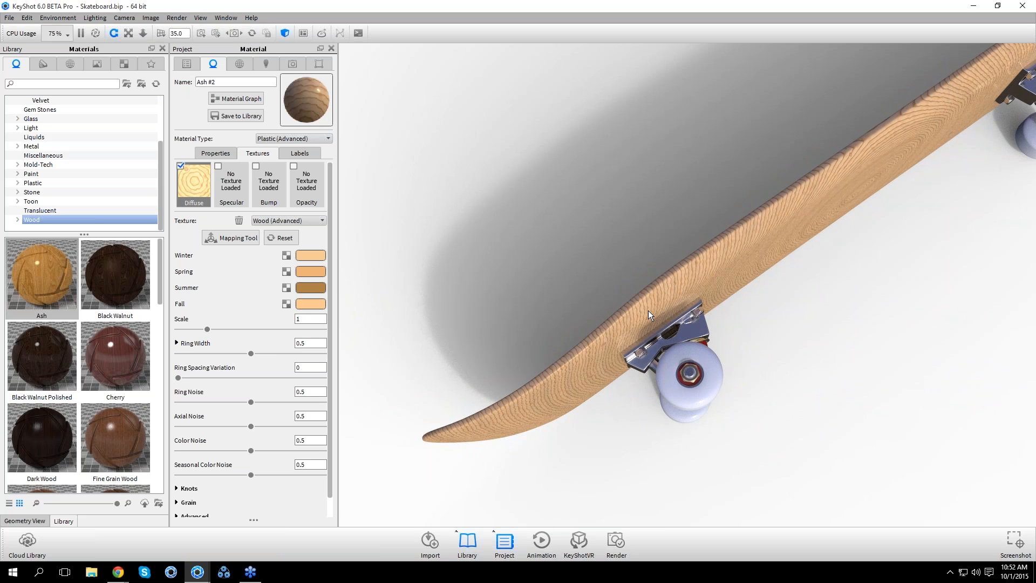
{"action": "left_click_drag", "start_coordinate": [648, 310], "coordinate": [731, 338]}
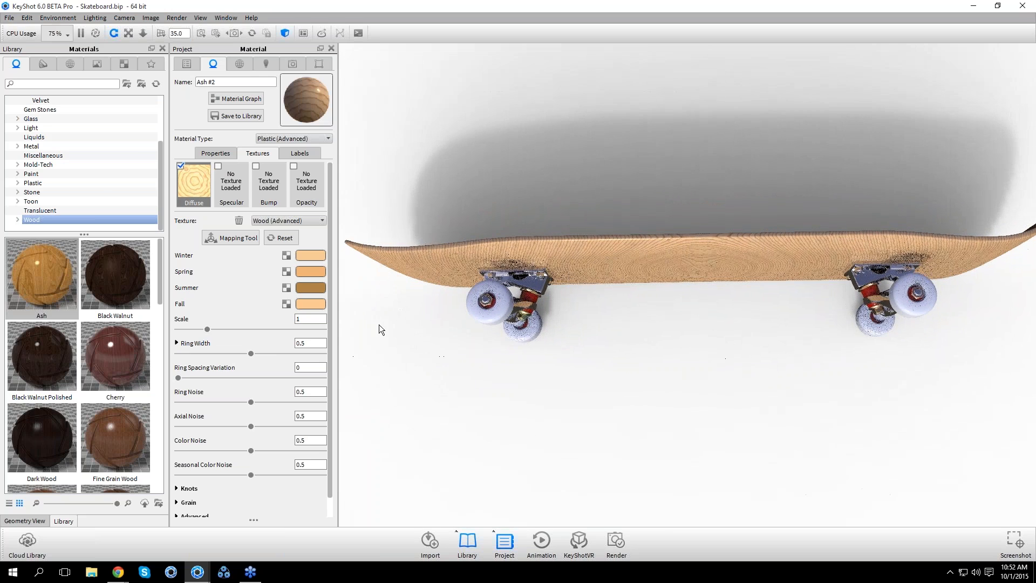
Rotate the Wood (Advanced) texture on the deck with the mapping tool so its grain runs lengthwise, and accept the new orientation
{"action": "left_click", "coordinate": [224, 241]}
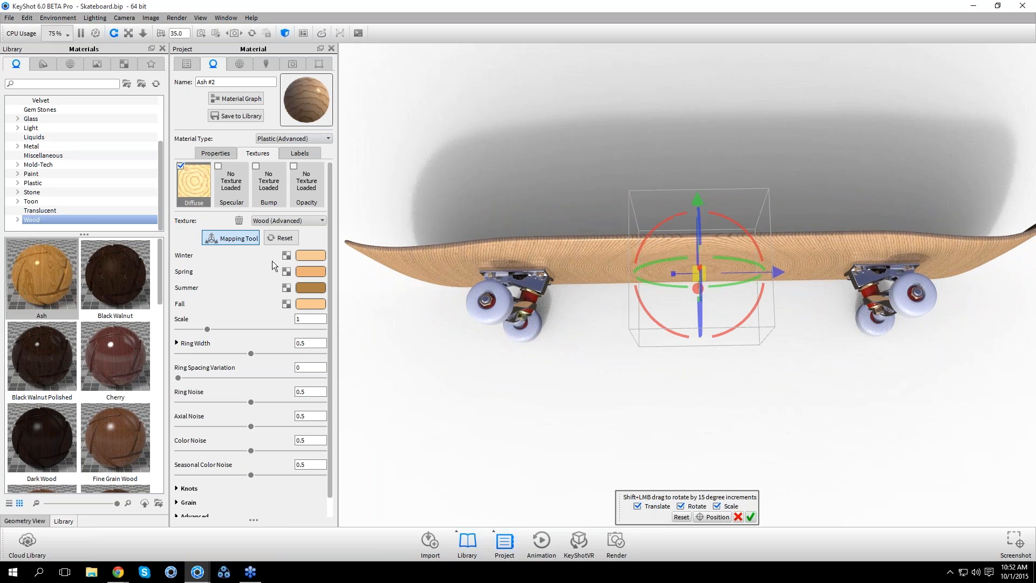
{"action": "mouse_move", "coordinate": [758, 417]}
{"action": "left_mouse_down"}
{"action": "mouse_move", "coordinate": [759, 429]}
{"action": "mouse_move", "coordinate": [754, 406]}
{"action": "left_mouse_up"}
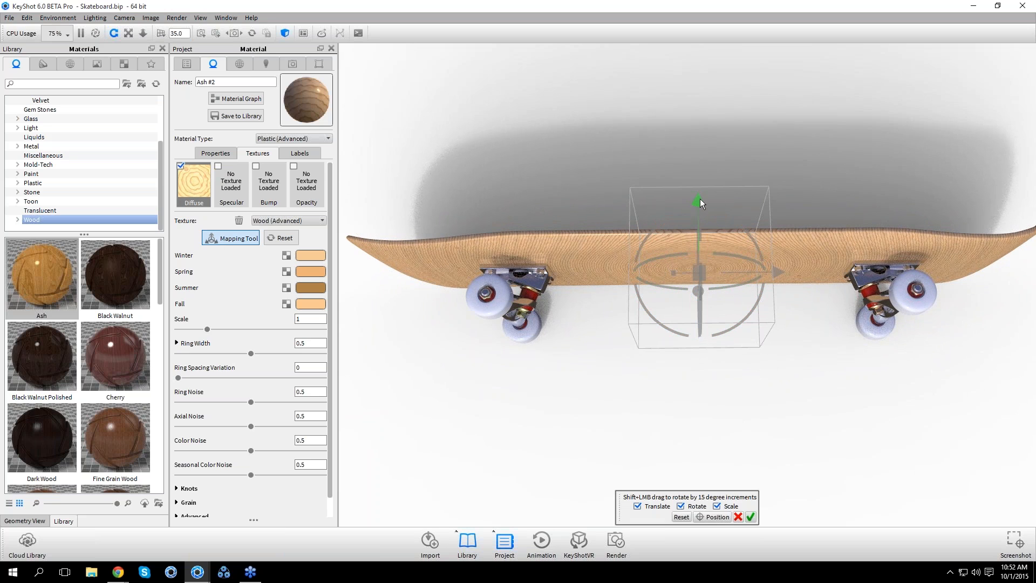
{"action": "left_click_drag", "start_coordinate": [717, 379], "coordinate": [724, 320]}
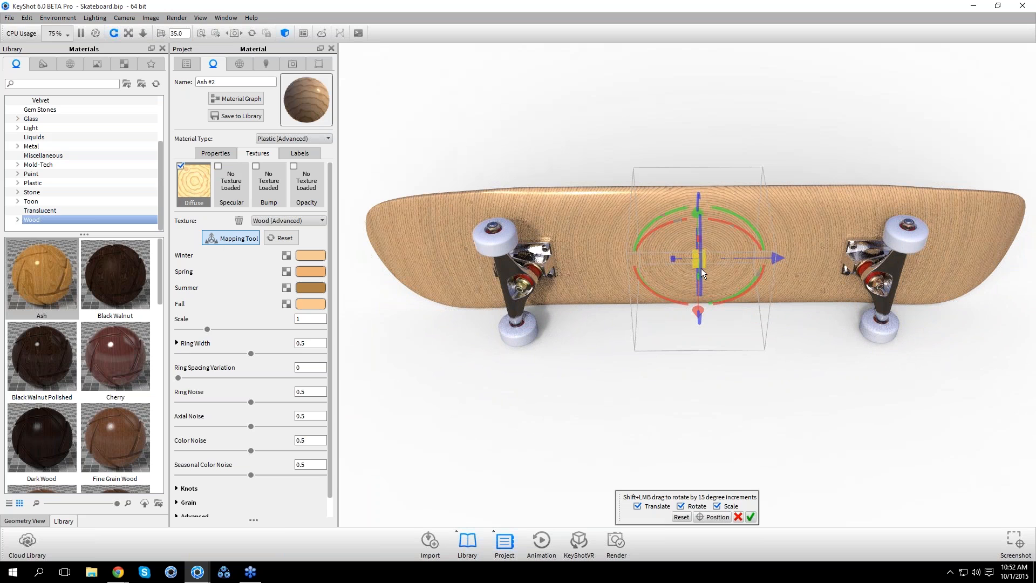
{"action": "left_click_drag", "start_coordinate": [664, 390], "coordinate": [664, 465]}
{"action": "left_click_drag", "start_coordinate": [791, 407], "coordinate": [770, 313]}
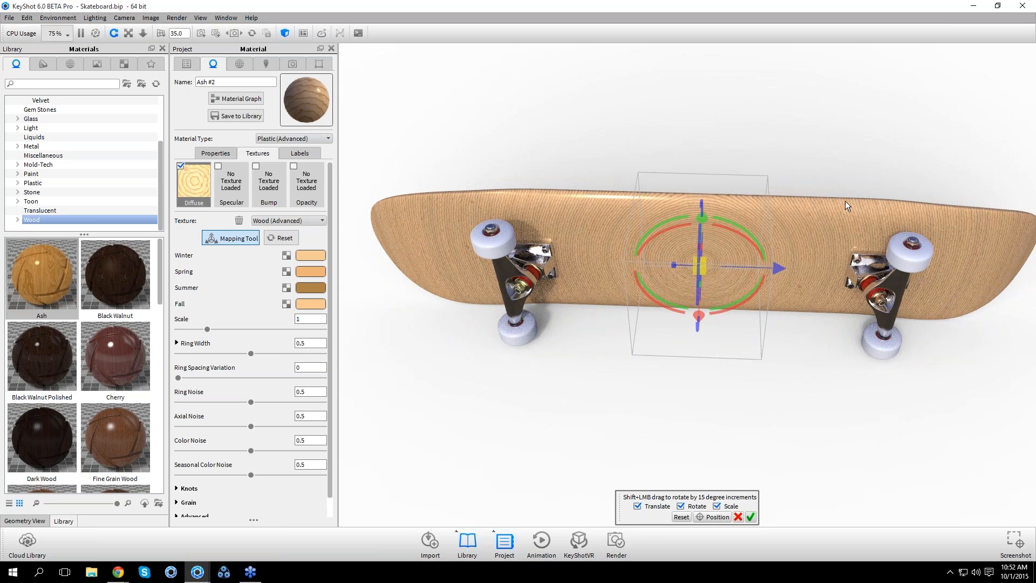
{"action": "left_click_drag", "start_coordinate": [809, 291], "coordinate": [756, 344]}
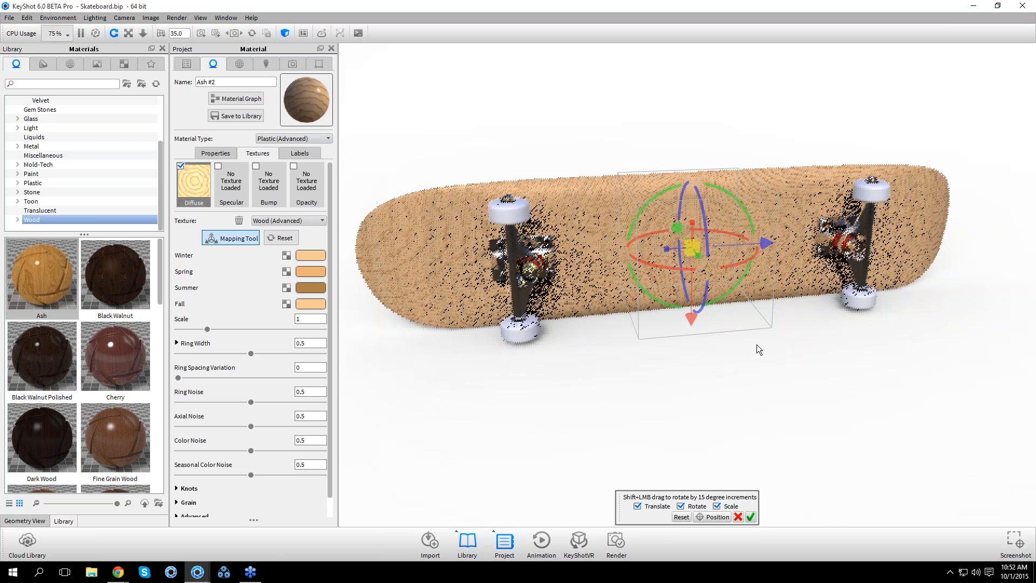
{"action": "left_click_drag", "start_coordinate": [653, 267], "coordinate": [704, 271]}
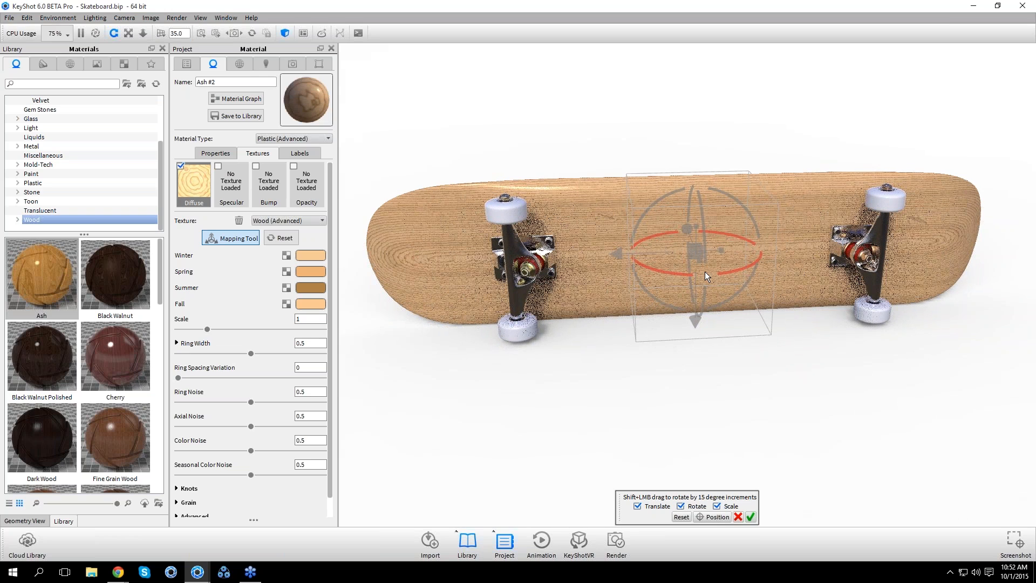
{"action": "left_click_drag", "start_coordinate": [797, 377], "coordinate": [687, 400]}
{"action": "scroll", "coordinate": [684, 395], "scroll_direction": "up", "scroll_amount": 4}
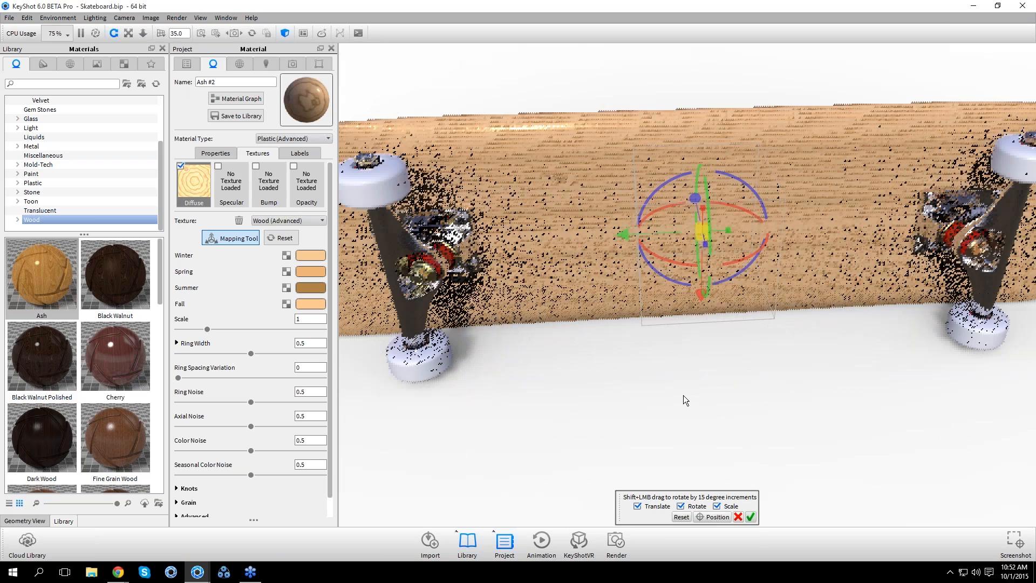
{"action": "left_click_drag", "start_coordinate": [485, 461], "coordinate": [750, 420]}
{"action": "scroll", "coordinate": [750, 420], "scroll_direction": "down", "scroll_amount": 3}
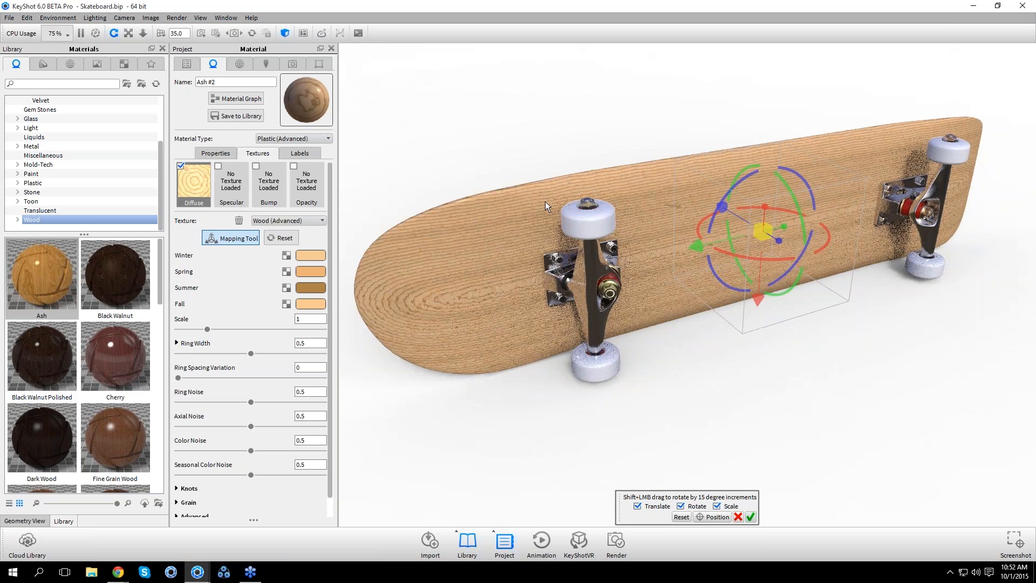
{"action": "left_click", "coordinate": [752, 517]}
Try a Ring Noise of about 0.95 on the deck's wood texture, then set both Ring Noise and Axial Noise to 0
{"action": "left_click_drag", "start_coordinate": [806, 360], "coordinate": [701, 393]}
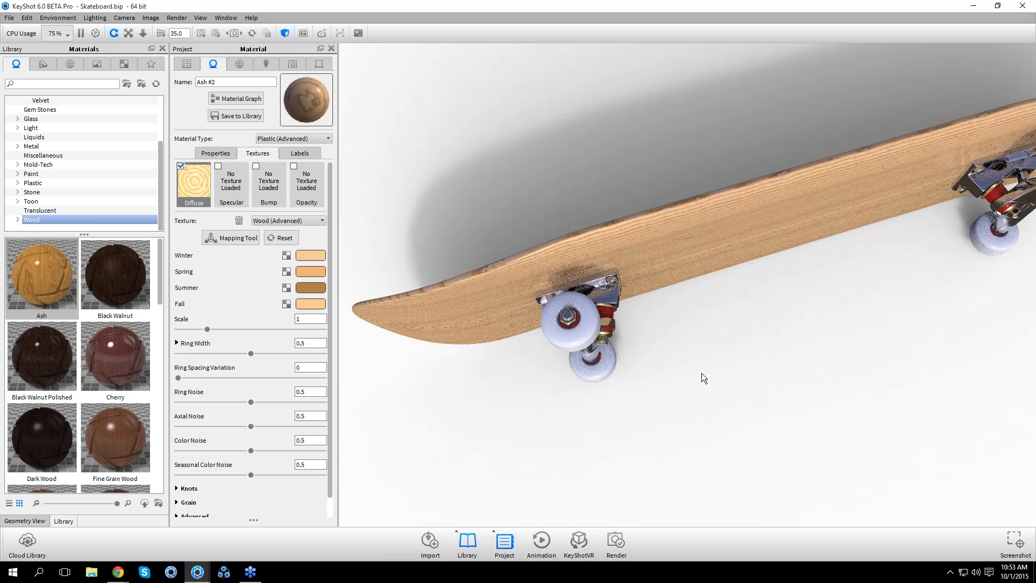
{"action": "left_click_drag", "start_coordinate": [710, 345], "coordinate": [697, 252]}
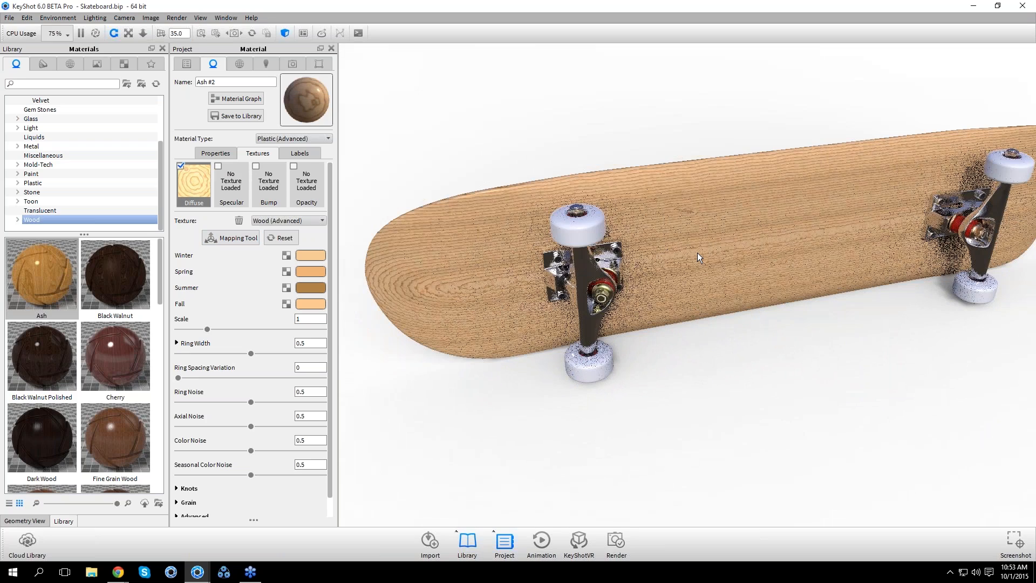
{"action": "scroll", "coordinate": [697, 253], "scroll_direction": "up", "scroll_amount": 3}
{"action": "middle_click_drag", "start_coordinate": [456, 343], "coordinate": [685, 339]}
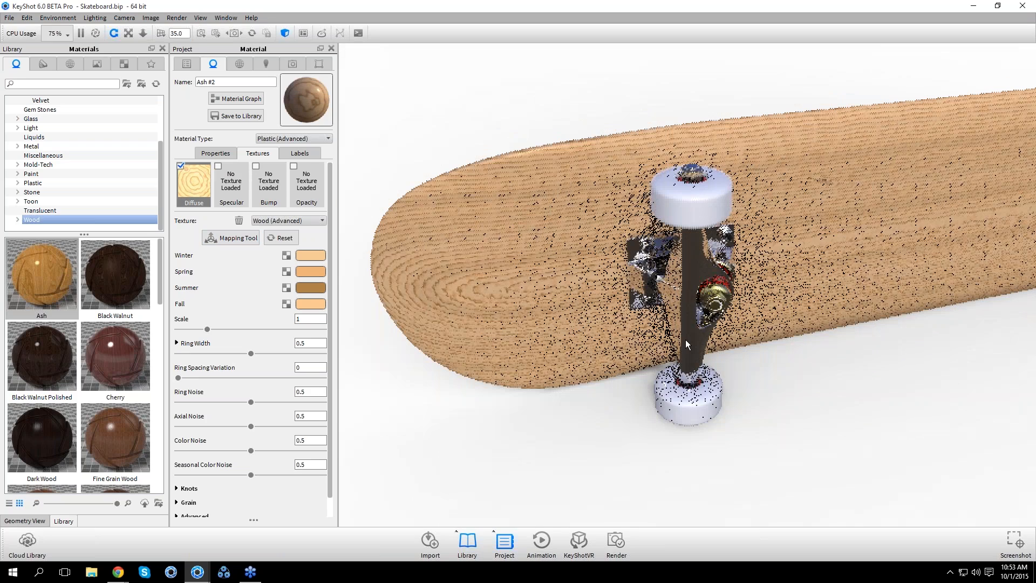
{"action": "scroll", "coordinate": [686, 339], "scroll_direction": "up", "scroll_amount": 3}
{"action": "left_click_drag", "start_coordinate": [521, 354], "coordinate": [697, 312]}
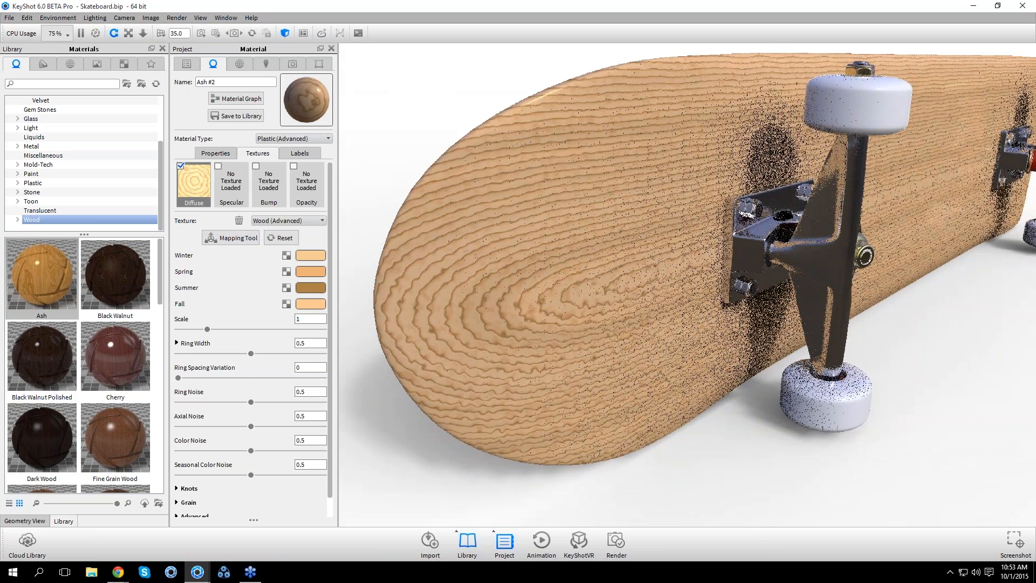
{"action": "scroll", "coordinate": [260, 303], "scroll_direction": "down", "scroll_amount": 1}
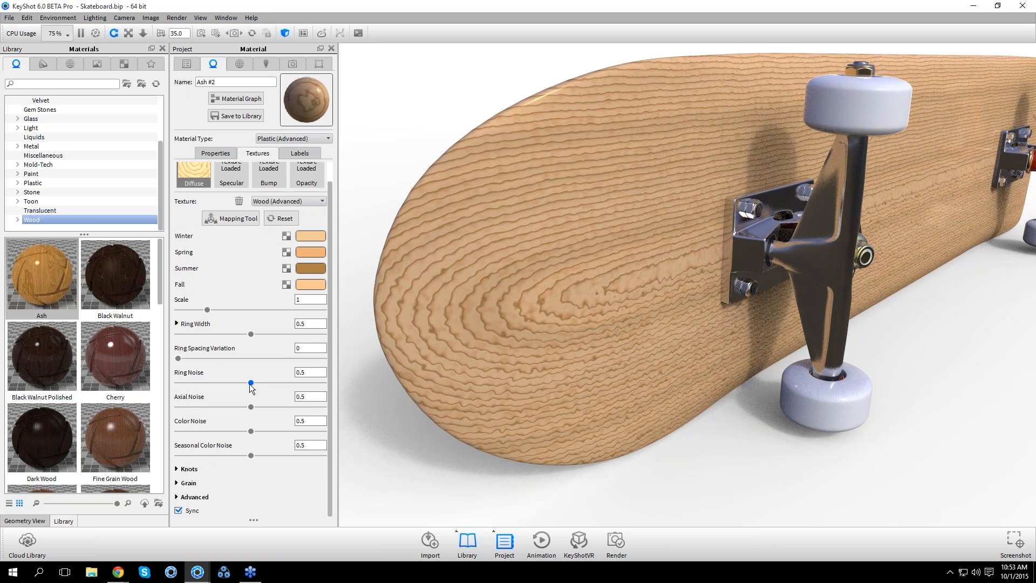
{"action": "left_click_drag", "start_coordinate": [251, 382], "coordinate": [179, 382]}
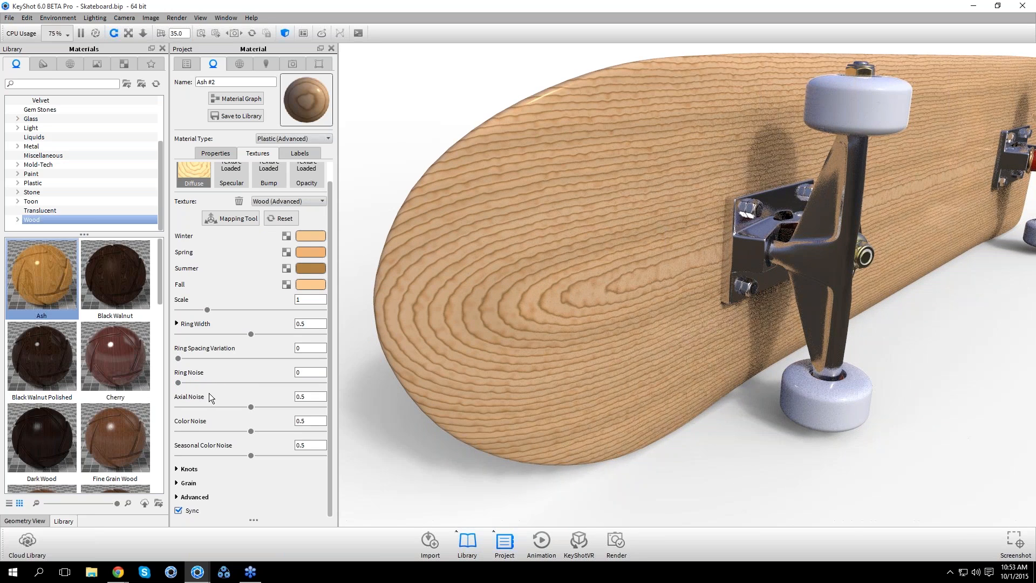
{"action": "left_click_drag", "start_coordinate": [178, 382], "coordinate": [316, 383]}
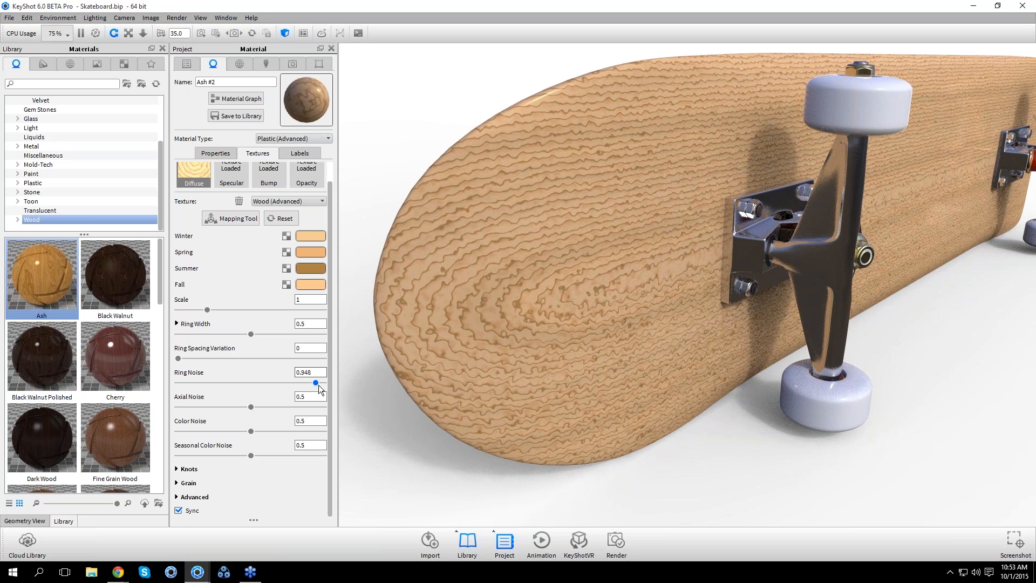
{"action": "left_click_drag", "start_coordinate": [316, 383], "coordinate": [178, 383]}
{"action": "left_click_drag", "start_coordinate": [250, 406], "coordinate": [175, 411]}
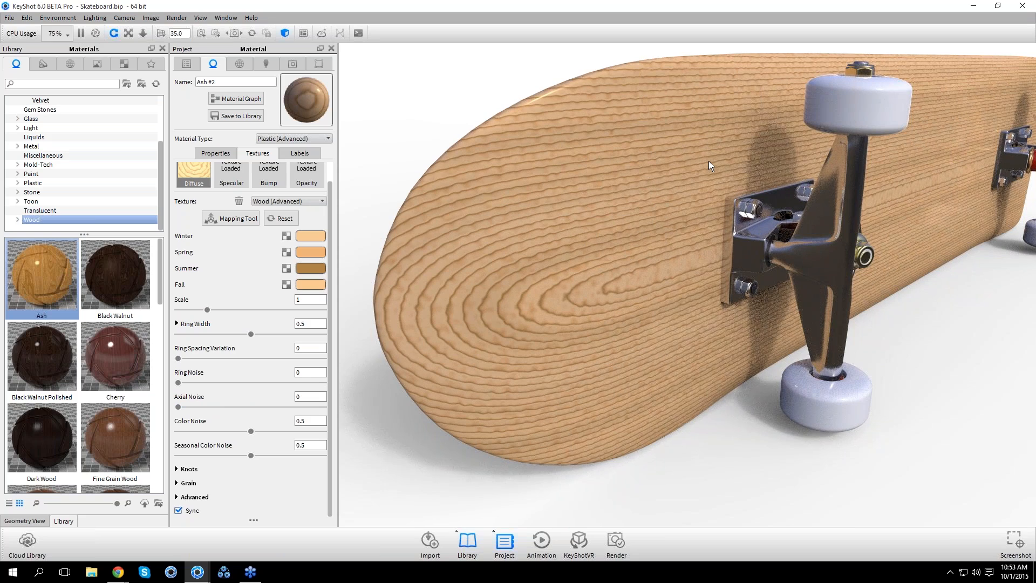
Shift the wood texture through the deck's thickness with the mapping tool to change the ring pattern, and accept the position
{"action": "left_click_drag", "start_coordinate": [708, 161], "coordinate": [567, 265]}
{"action": "left_click", "coordinate": [231, 219]}
{"action": "scroll", "coordinate": [623, 315], "scroll_direction": "down", "scroll_amount": 5}
{"action": "left_click_drag", "start_coordinate": [623, 315], "coordinate": [596, 257]}
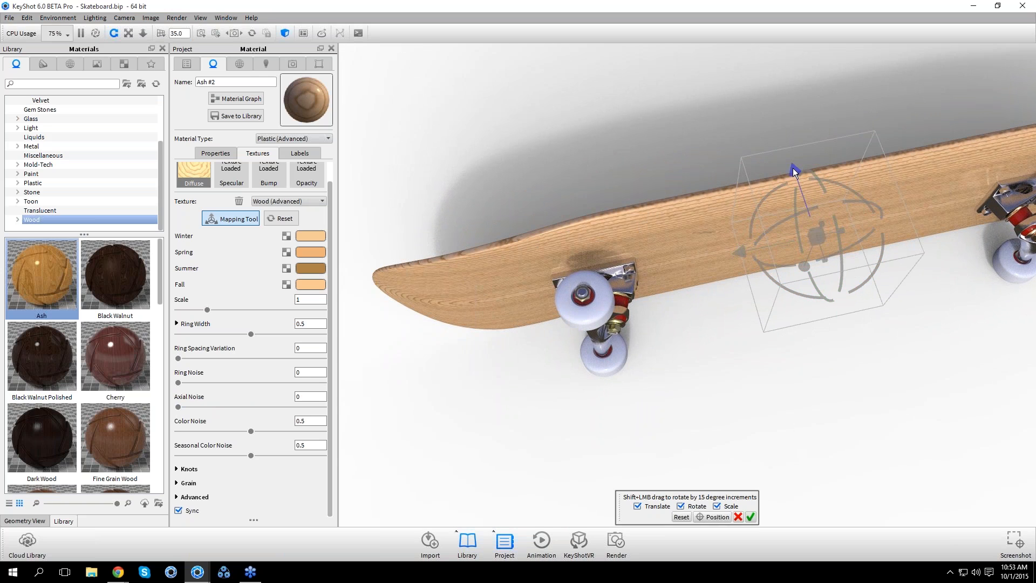
{"action": "left_click_drag", "start_coordinate": [794, 169], "coordinate": [821, 207]}
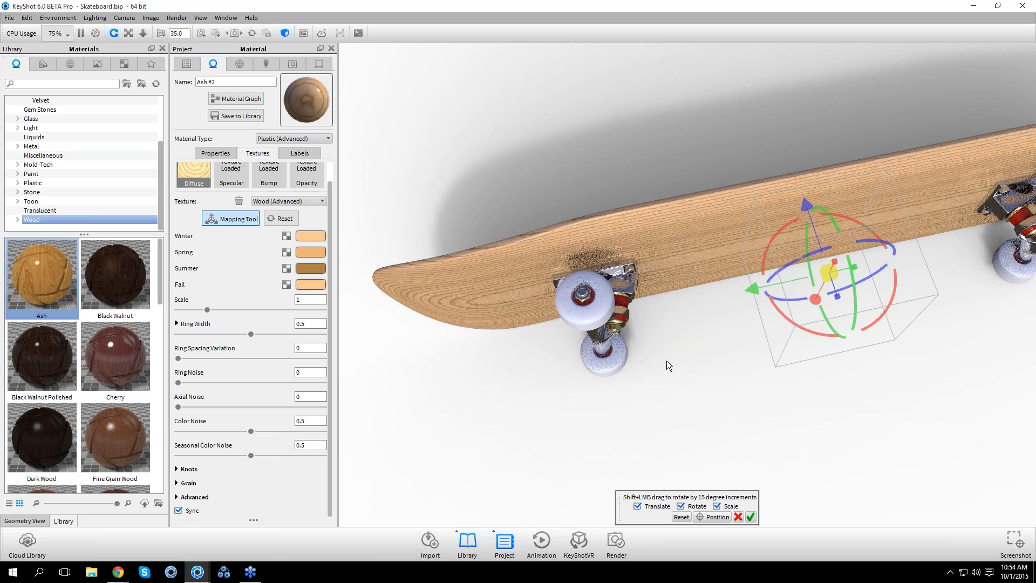
{"action": "left_click_drag", "start_coordinate": [751, 445], "coordinate": [944, 345]}
{"action": "left_click", "coordinate": [751, 516]}
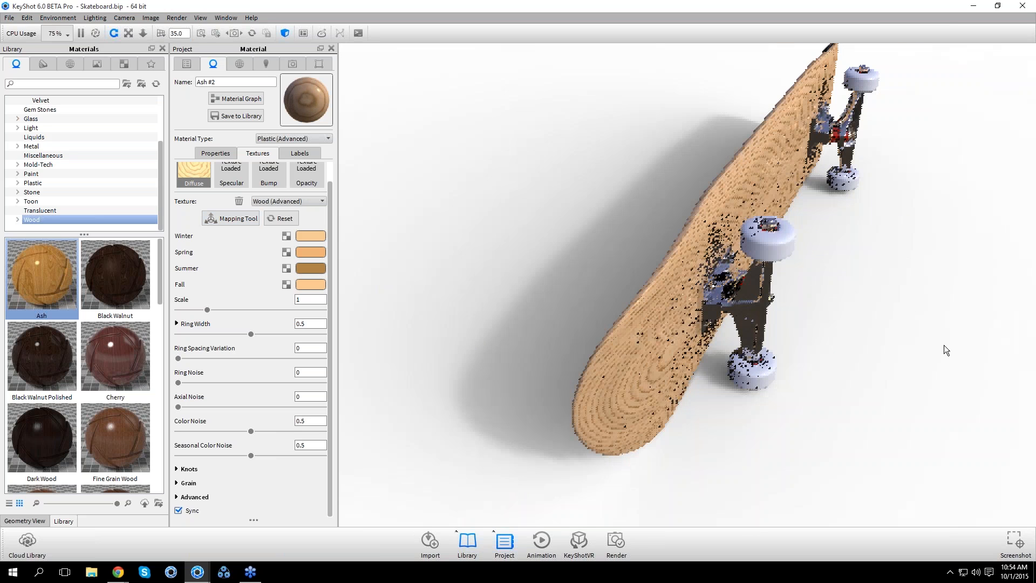
Set the scale of the deck's Wood (Advanced) texture to 0.5
{"action": "scroll", "coordinate": [934, 345], "scroll_direction": "up", "scroll_amount": 3}
{"action": "double_click", "coordinate": [309, 300]}
{"action": "type", "text": ".5"}
{"action": "key", "text": "Return"}
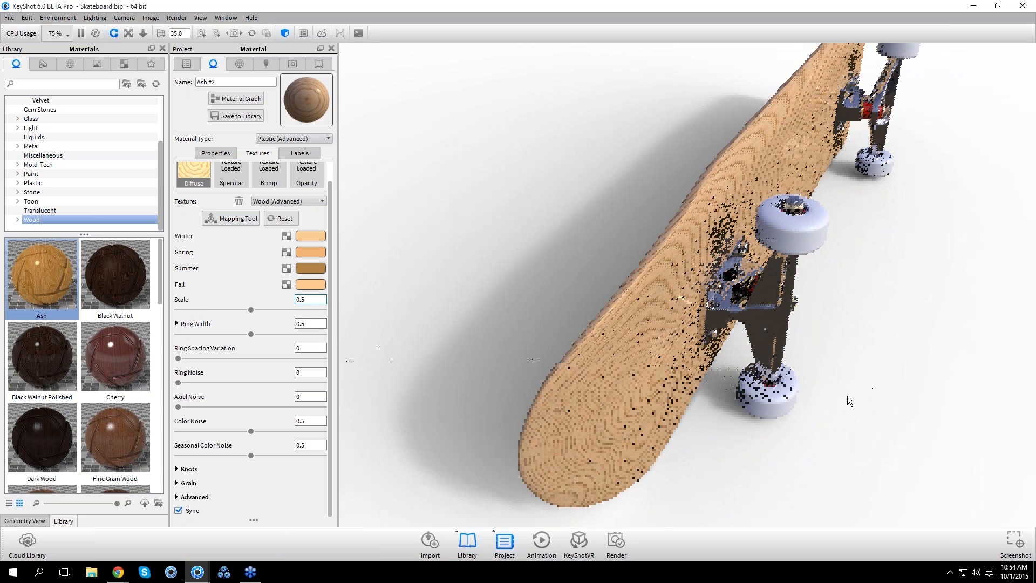
Move the rescaled wood texture along its blue axis with the mapping tool and accept the placement
{"action": "left_click_drag", "start_coordinate": [848, 401], "coordinate": [798, 435]}
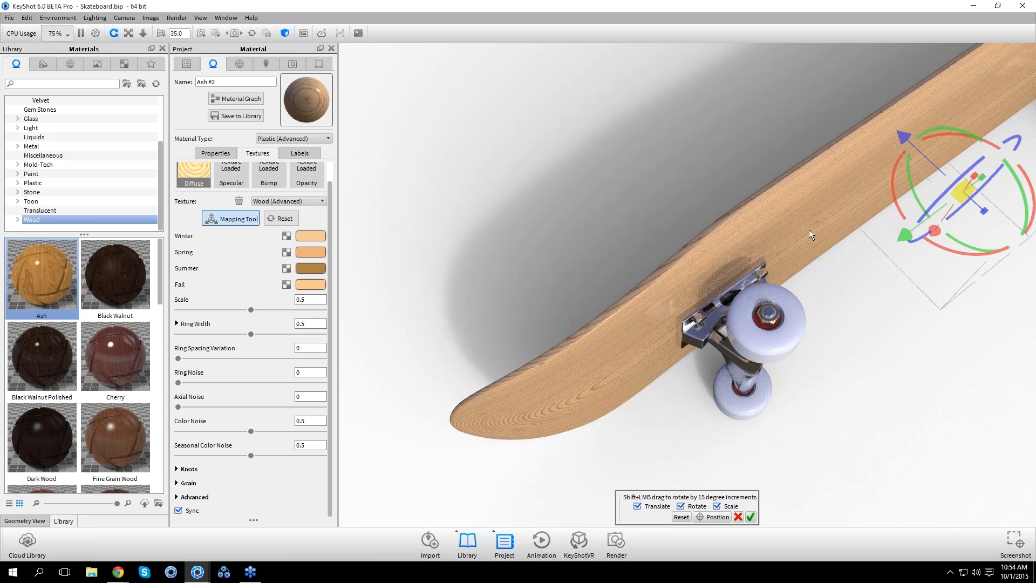
{"action": "left_click_drag", "start_coordinate": [912, 170], "coordinate": [944, 172]}
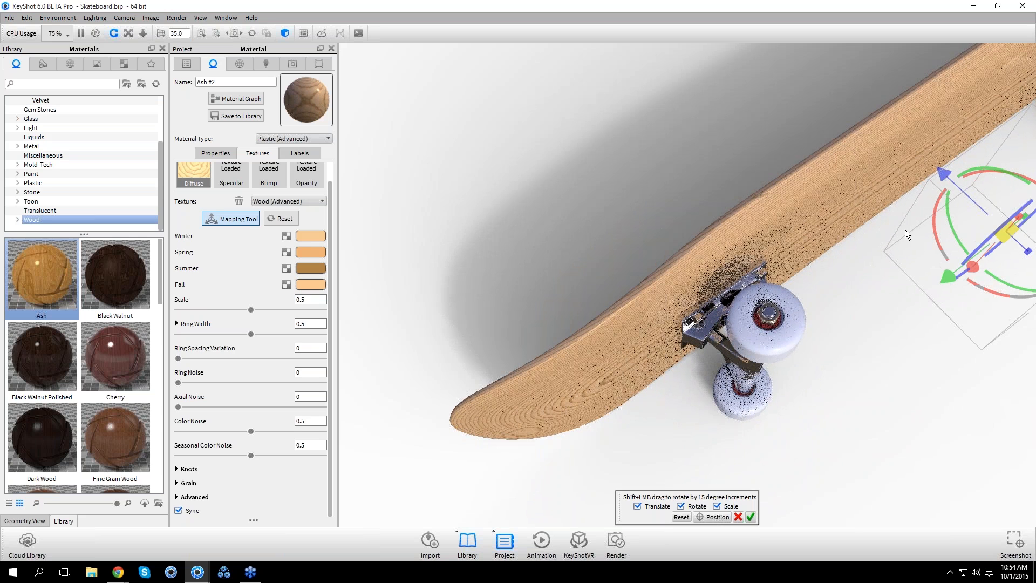
{"action": "left_click", "coordinate": [751, 517]}
Examine how the rescaled, repositioned wood rings continue from the deck's underside onto its edge and nose
{"action": "left_click_drag", "start_coordinate": [748, 421], "coordinate": [574, 420]}
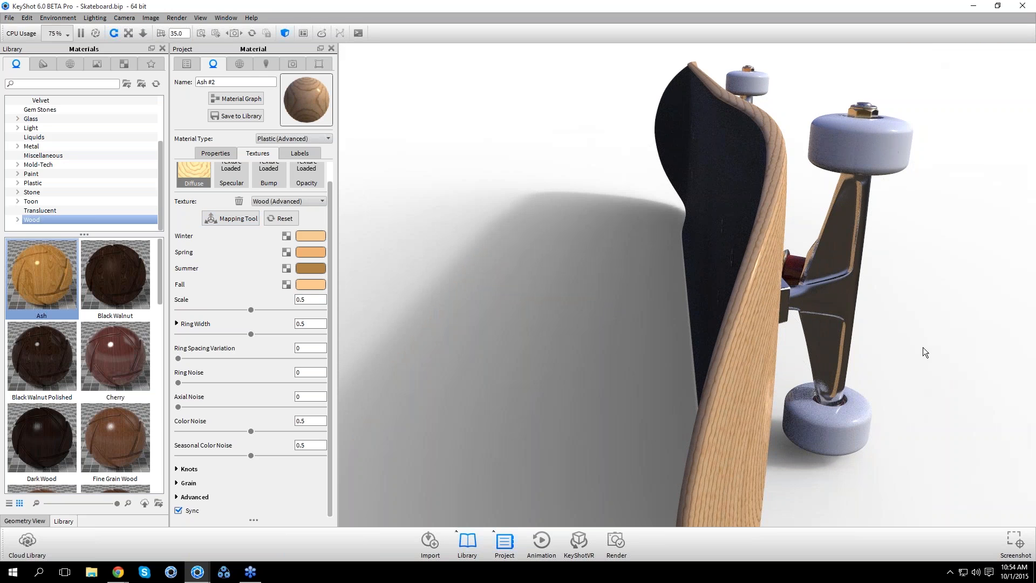
{"action": "left_click_drag", "start_coordinate": [923, 351], "coordinate": [389, 416]}
{"action": "scroll", "coordinate": [795, 350], "scroll_direction": "down", "scroll_amount": 5}
{"action": "left_click_drag", "start_coordinate": [923, 333], "coordinate": [621, 365]}
{"action": "left_click_drag", "start_coordinate": [749, 372], "coordinate": [973, 350]}
{"action": "left_click_drag", "start_coordinate": [769, 275], "coordinate": [528, 214]}
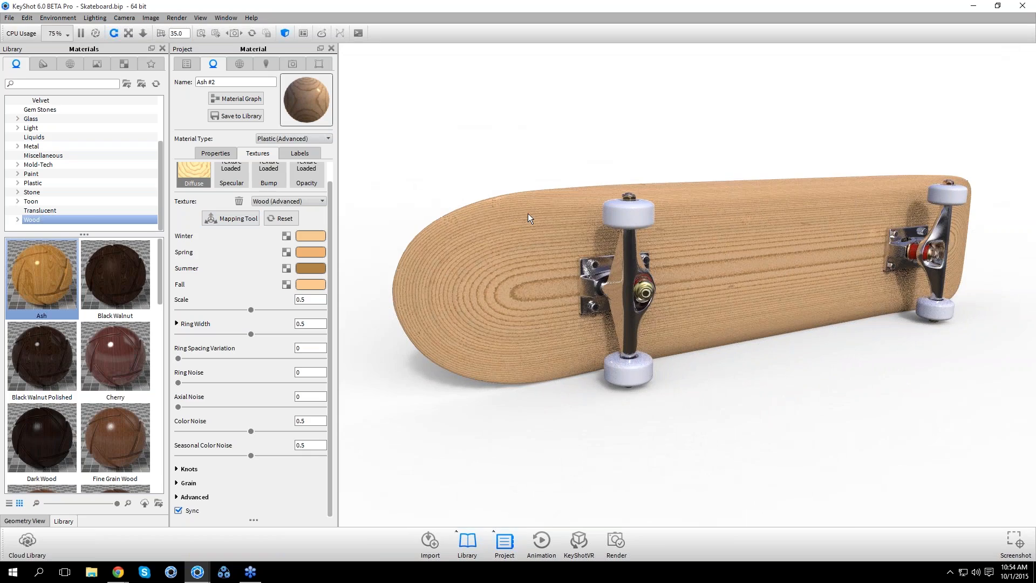
{"action": "left_click_drag", "start_coordinate": [577, 283], "coordinate": [624, 344]}
{"action": "left_click_drag", "start_coordinate": [475, 446], "coordinate": [638, 272]}
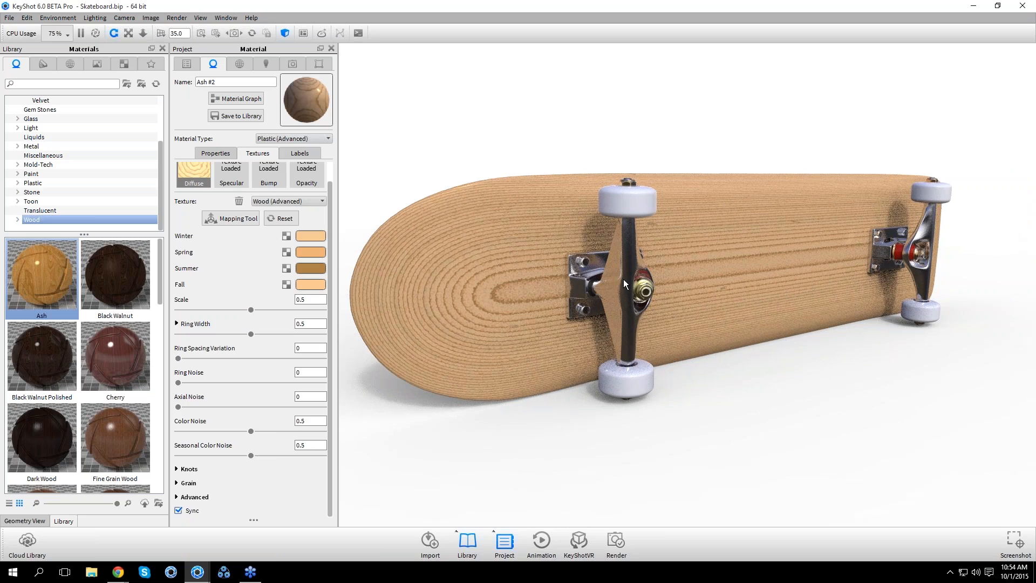
Open the steel material of the near truck's hanger and isolate that part in the scene
{"action": "left_click", "coordinate": [624, 279]}
{"action": "left_click_drag", "start_coordinate": [623, 279], "coordinate": [647, 295]}
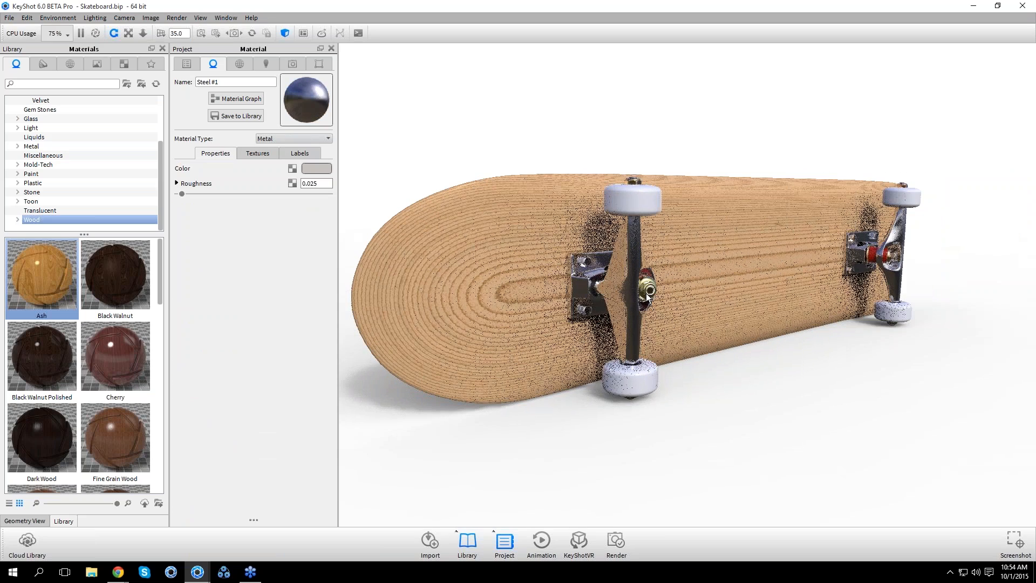
{"action": "scroll", "coordinate": [648, 297], "scroll_direction": "up", "scroll_amount": 5}
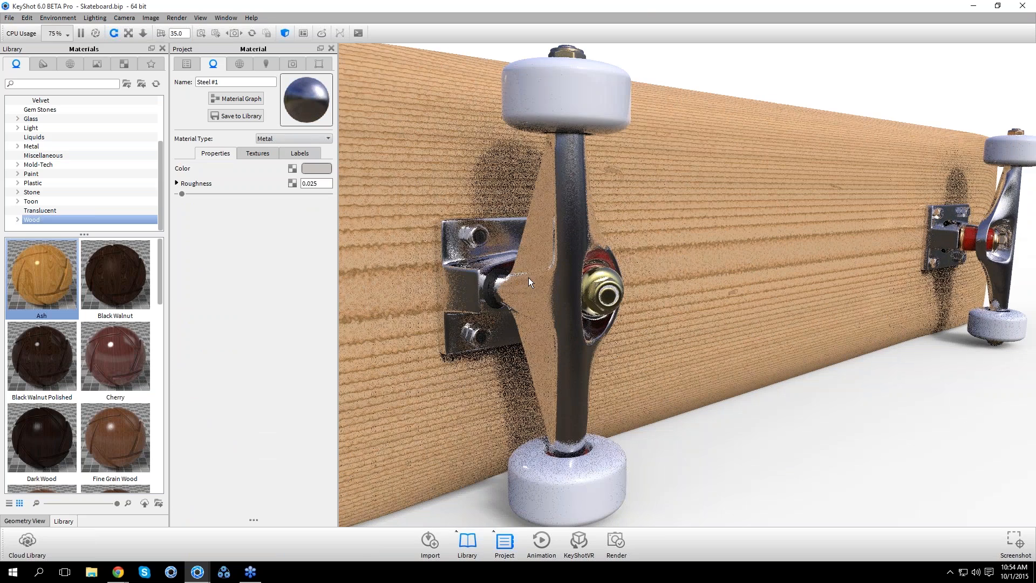
{"action": "right_click", "coordinate": [550, 276]}
{"action": "left_click", "coordinate": [604, 264]}
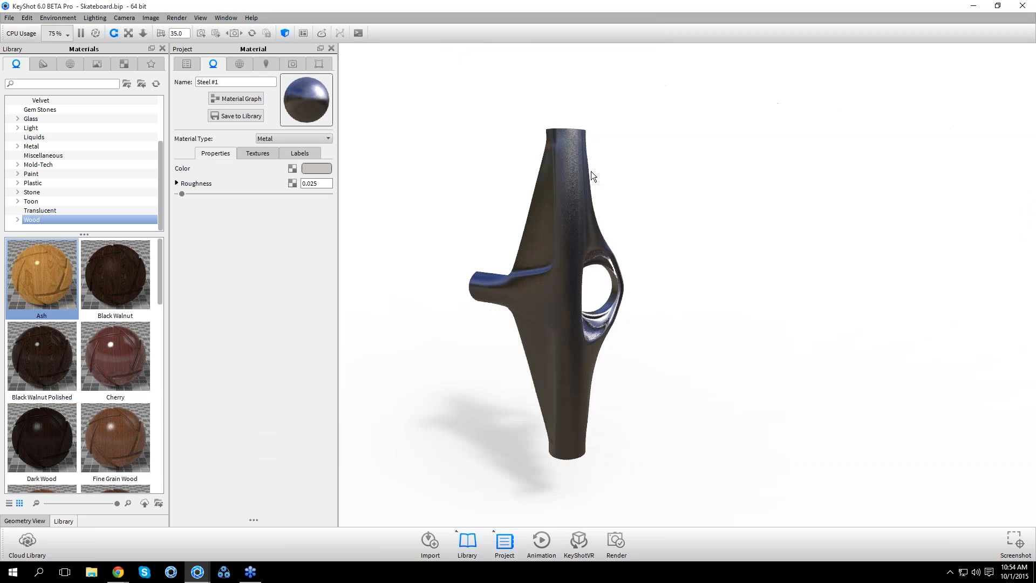
Assign the Noise (Fractal) procedural texture to the bump channel of the isolated hanger's steel material
{"action": "left_click_drag", "start_coordinate": [669, 335], "coordinate": [650, 316]}
{"action": "scroll", "coordinate": [625, 294], "scroll_direction": "up", "scroll_amount": 2}
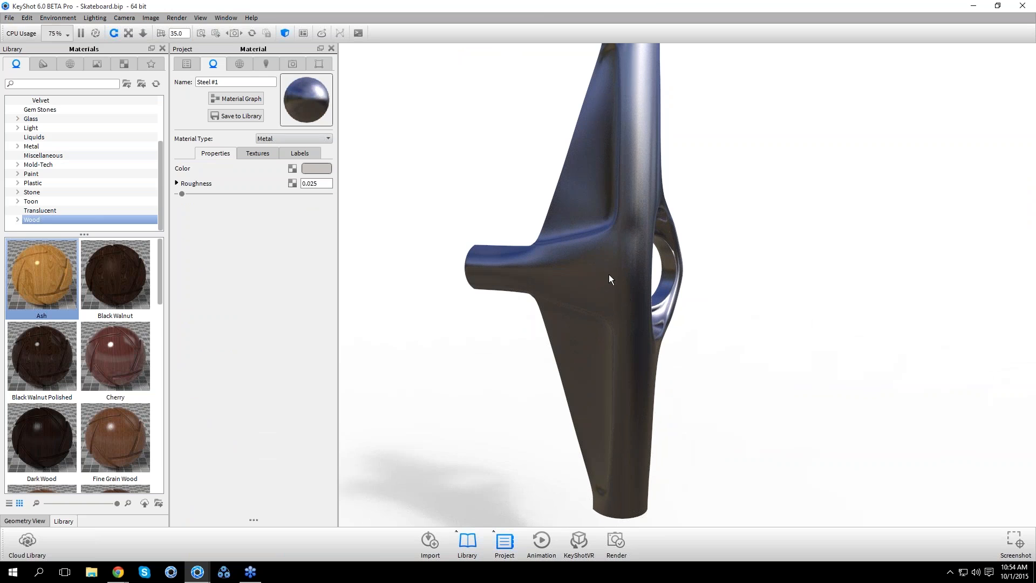
{"action": "scroll", "coordinate": [611, 270], "scroll_direction": "down", "scroll_amount": 2}
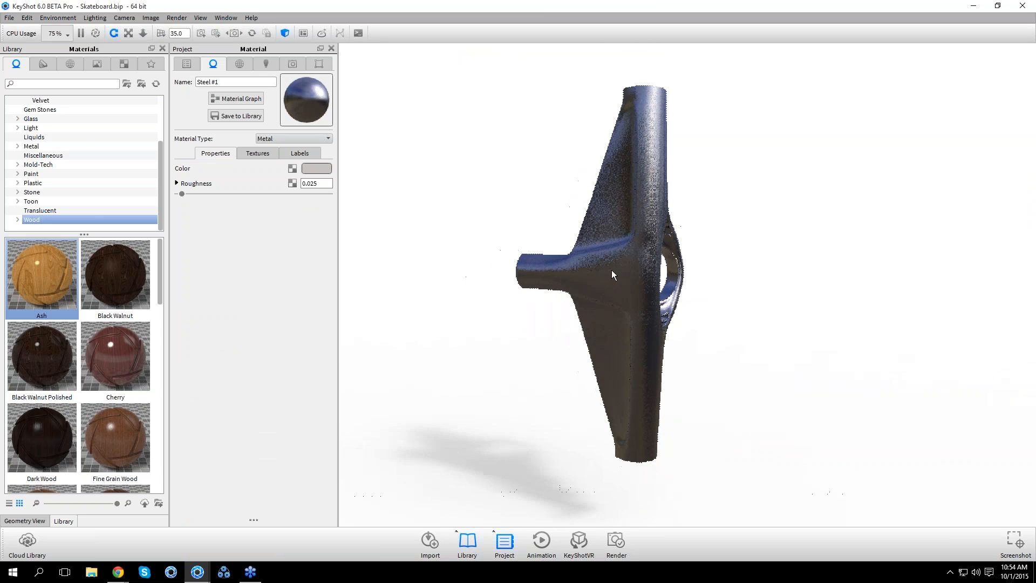
{"action": "left_click", "coordinate": [258, 154]}
{"action": "left_click", "coordinate": [259, 184]}
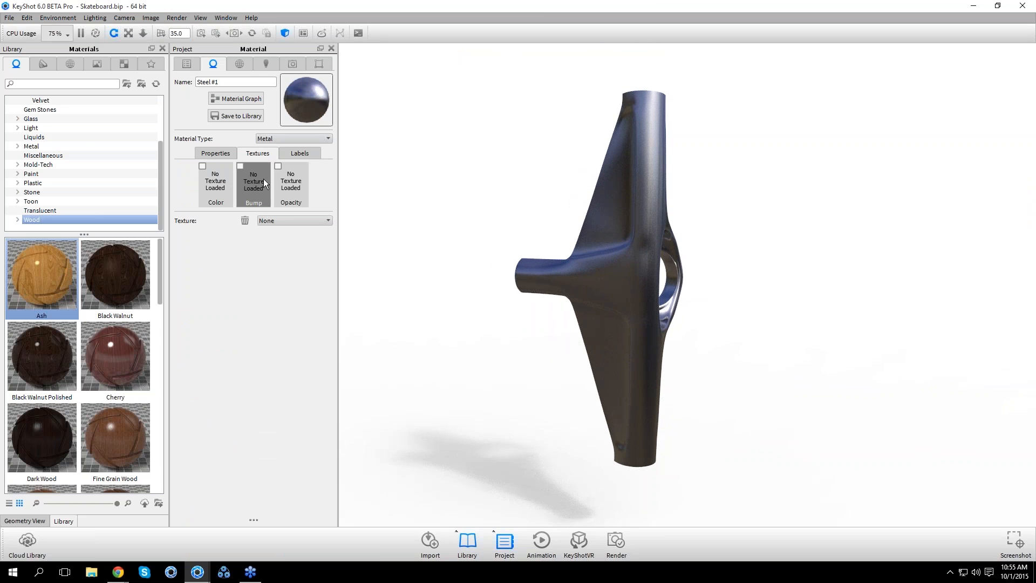
{"action": "left_click", "coordinate": [281, 220]}
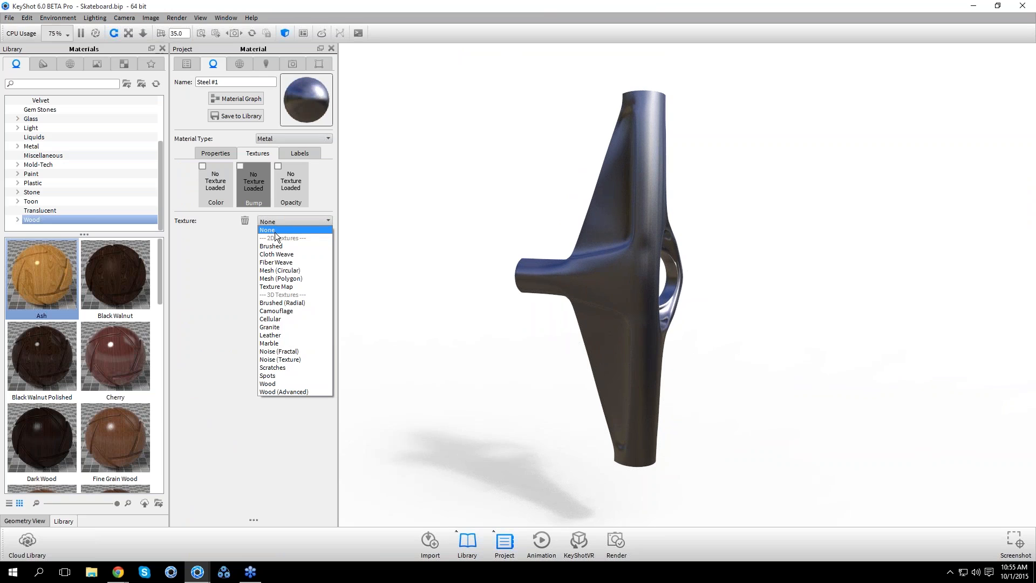
{"action": "left_click", "coordinate": [302, 351]}
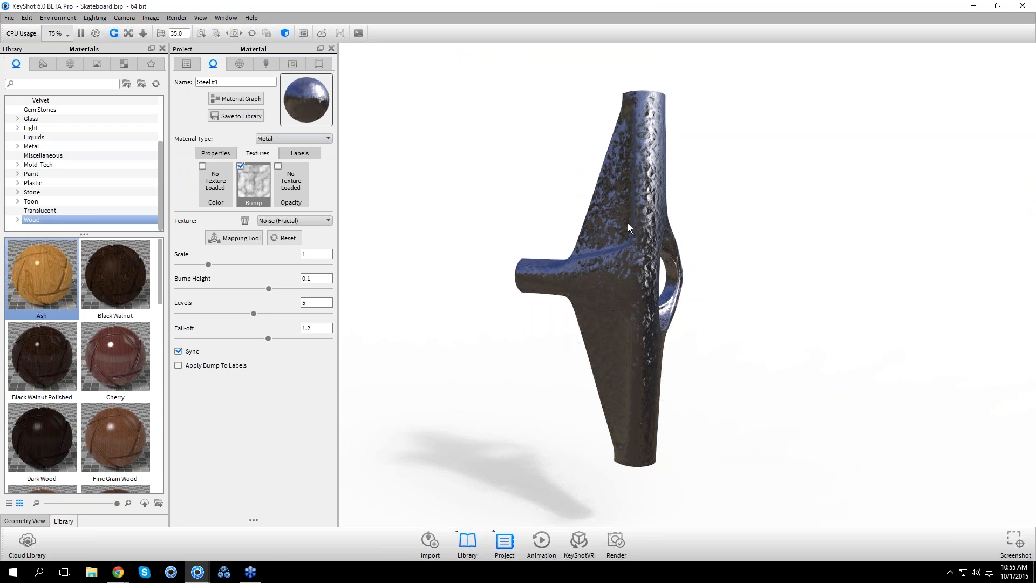
{"action": "scroll", "coordinate": [627, 222], "scroll_direction": "up", "scroll_amount": 2}
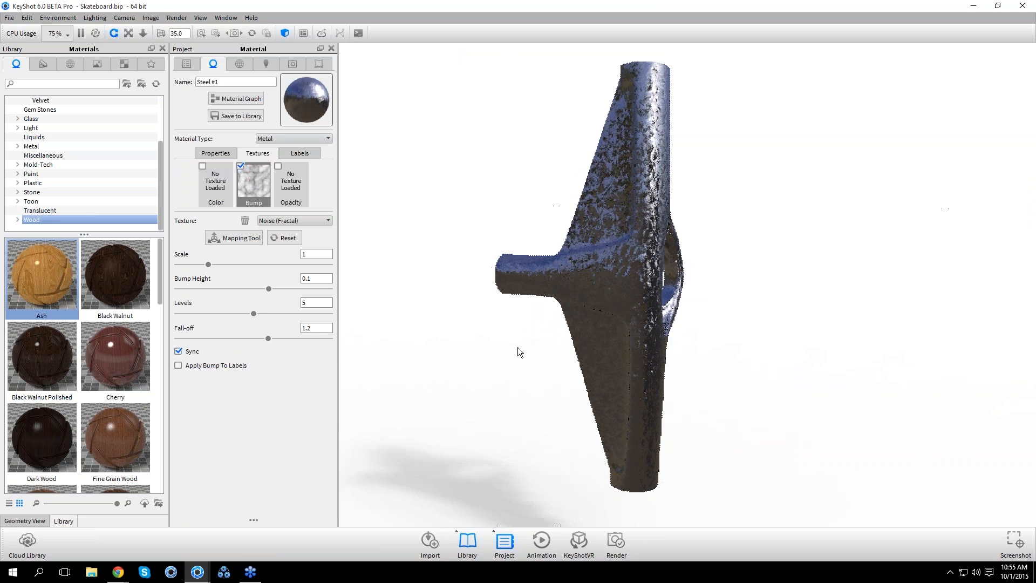
{"action": "scroll", "coordinate": [522, 346], "scroll_direction": "up", "scroll_amount": 3}
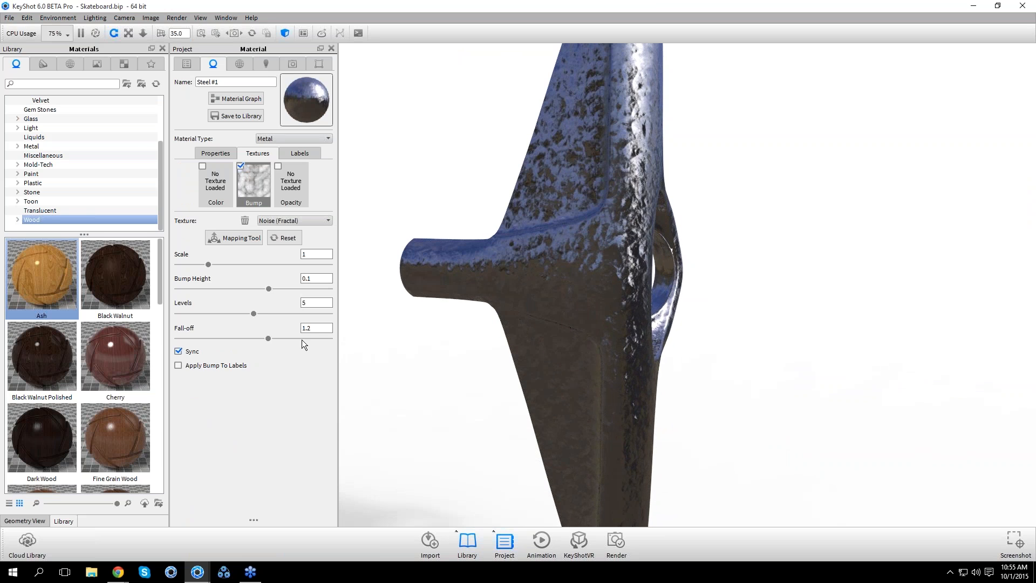
Try 1 level on the hanger's fractal noise bump for comparison, and set Levels to 3
{"action": "left_click_drag", "start_coordinate": [254, 313], "coordinate": [194, 314]}
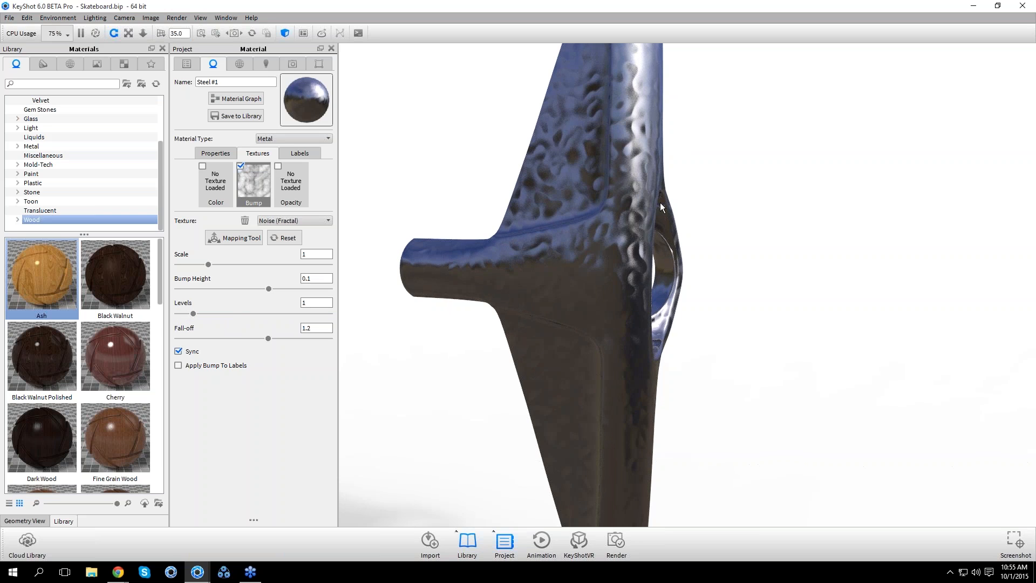
{"action": "left_click_drag", "start_coordinate": [667, 235], "coordinate": [650, 298]}
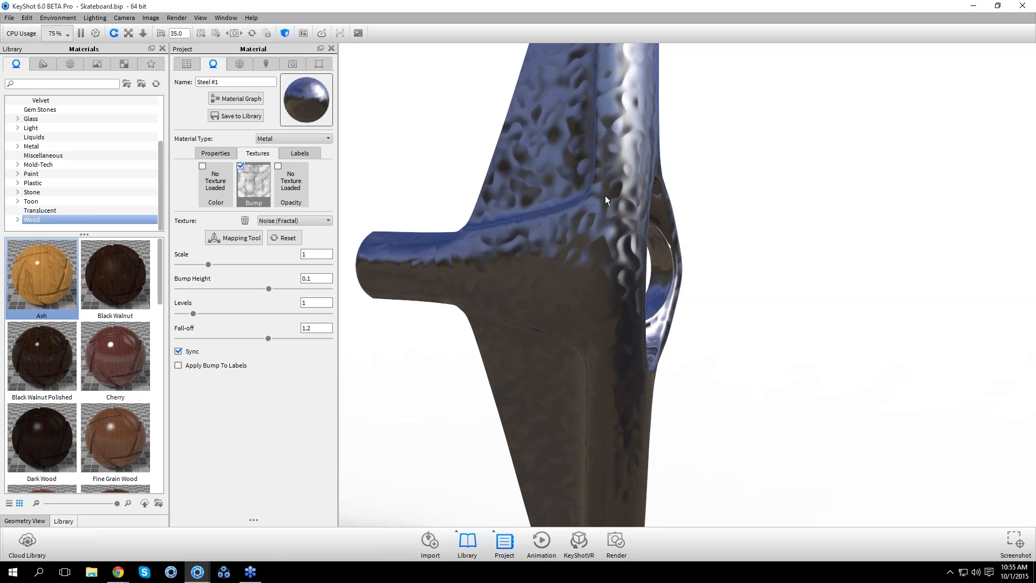
{"action": "left_click_drag", "start_coordinate": [194, 313], "coordinate": [208, 313]}
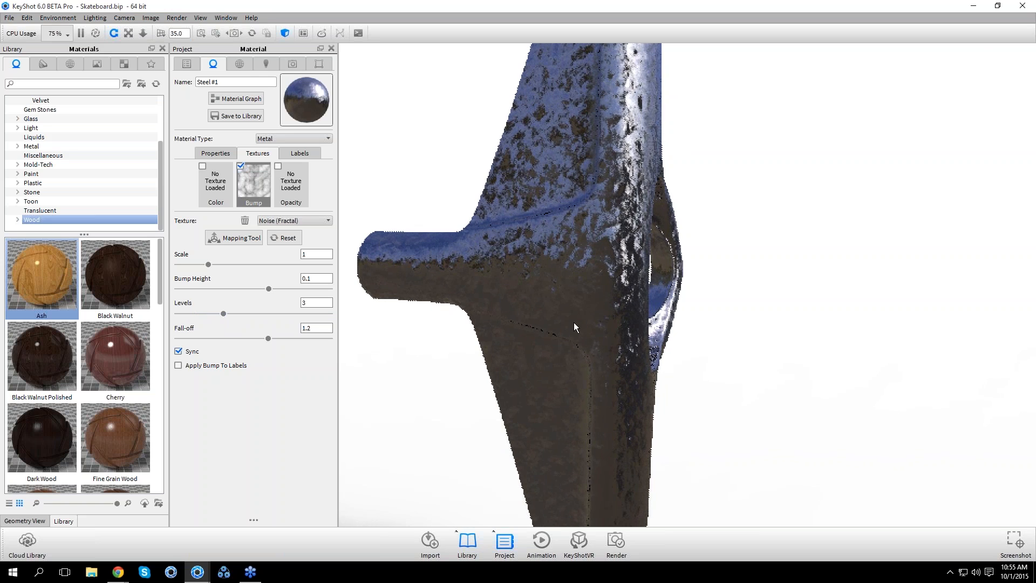
{"action": "left_click_drag", "start_coordinate": [572, 325], "coordinate": [604, 245]}
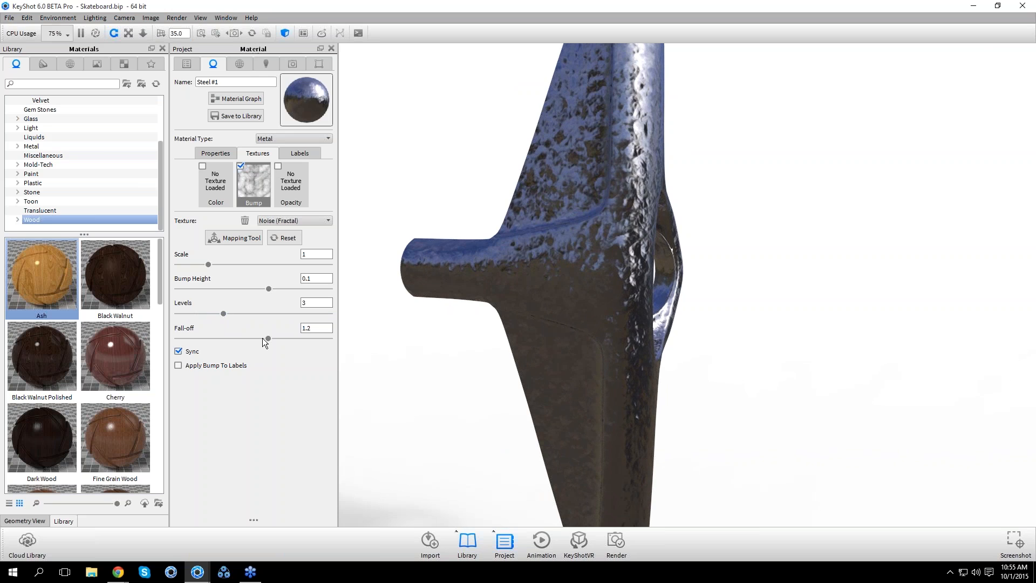
Raise the fractal noise bump's Fall-off to 2, to 5, and finally to 5.365, inspecting the pitting on the hanger up close
{"action": "left_click_drag", "start_coordinate": [267, 338], "coordinate": [333, 337]}
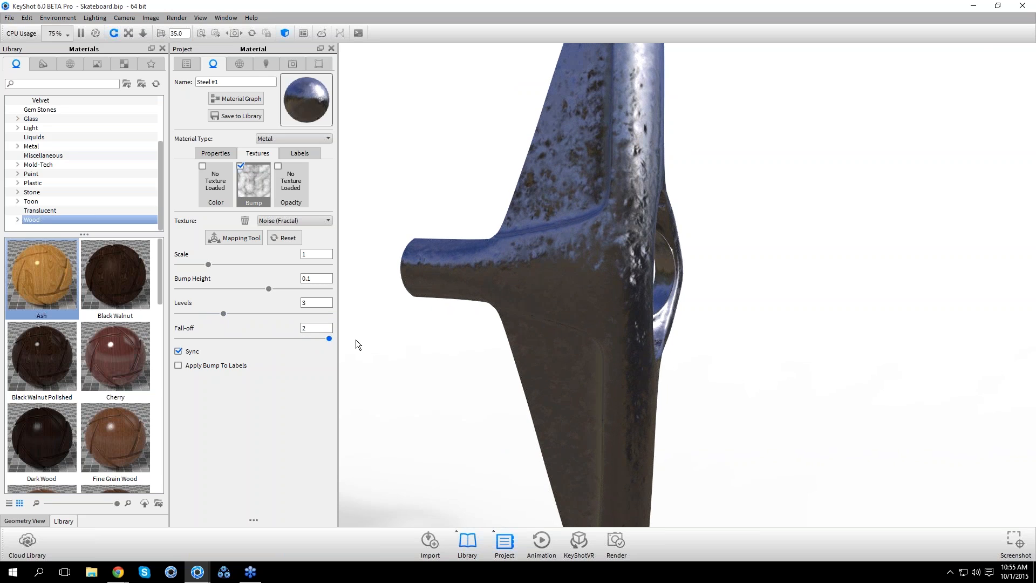
{"action": "left_click_drag", "start_coordinate": [329, 329], "coordinate": [242, 337]}
{"action": "type", "text": "1"}
{"action": "key", "text": "Return"}
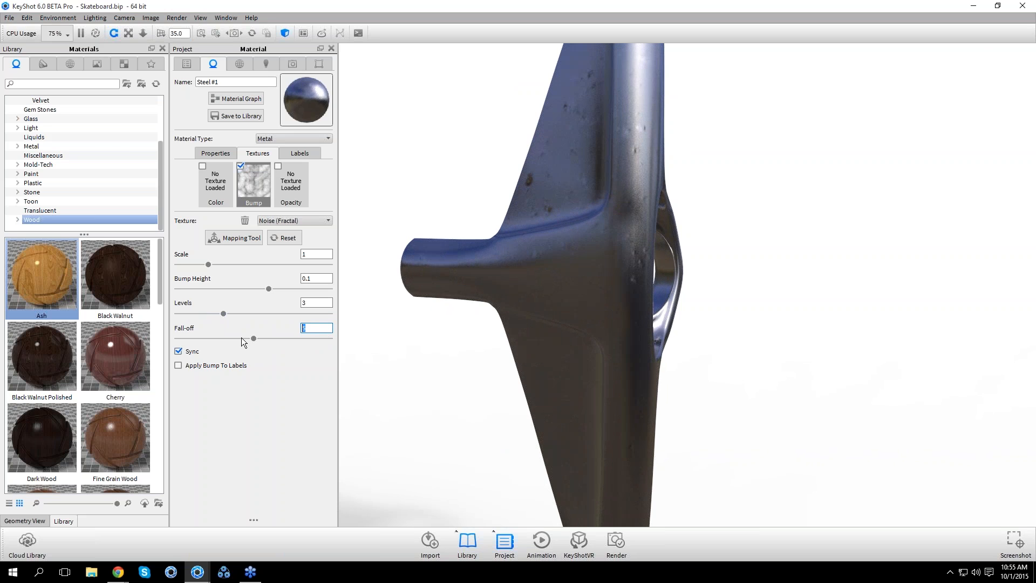
{"action": "left_click_drag", "start_coordinate": [449, 359], "coordinate": [473, 360]}
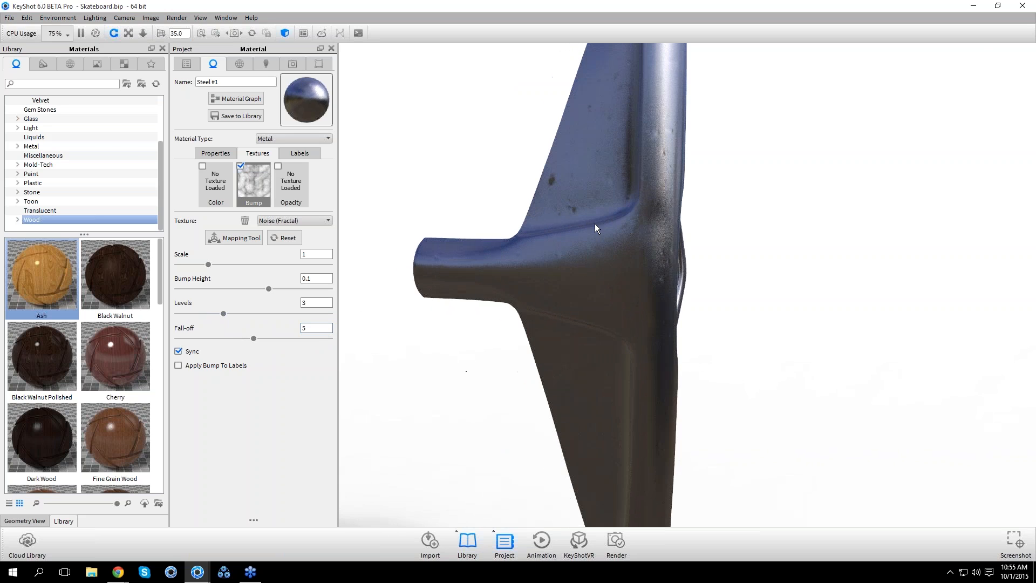
{"action": "scroll", "coordinate": [636, 254], "scroll_direction": "up", "scroll_amount": 3}
{"action": "left_click_drag", "start_coordinate": [637, 255], "coordinate": [618, 254]}
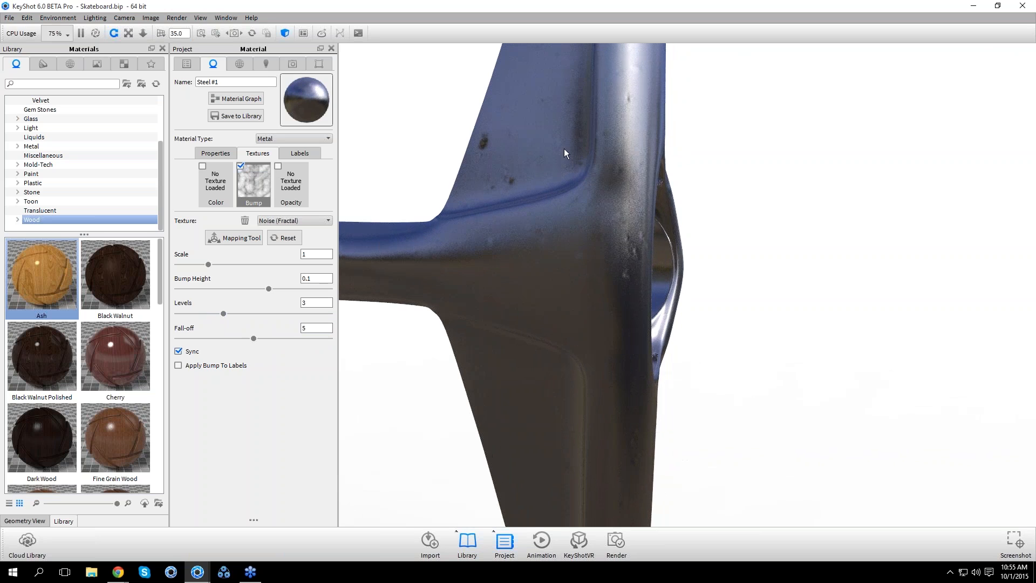
{"action": "left_click_drag", "start_coordinate": [529, 165], "coordinate": [524, 167]}
{"action": "mouse_move", "coordinate": [254, 338]}
{"action": "left_mouse_down"}
{"action": "mouse_move", "coordinate": [229, 338]}
{"action": "mouse_move", "coordinate": [259, 335]}
{"action": "left_mouse_up"}
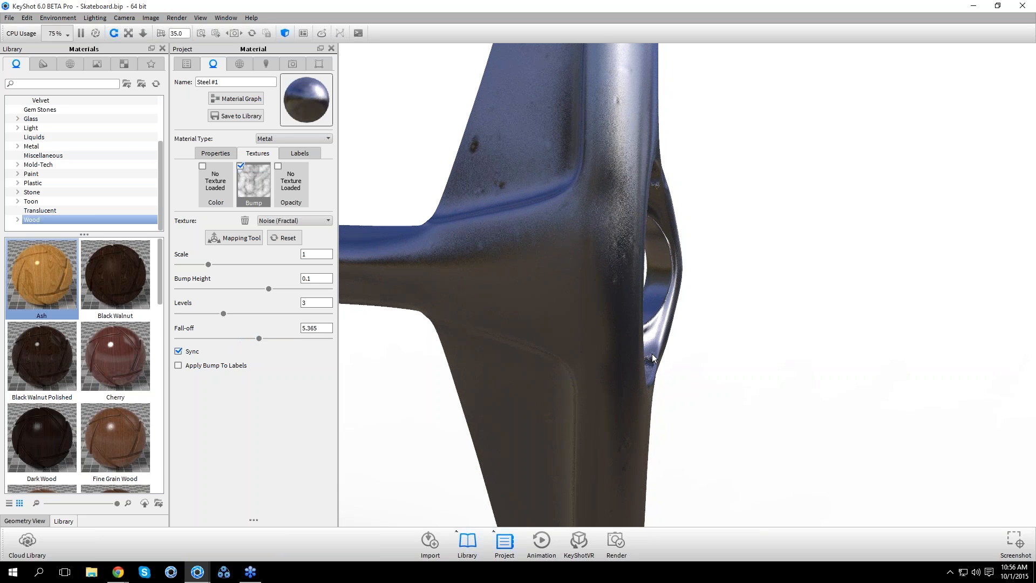
Set the fractal noise texture's Bump Height to 1 and check the pitting across the whole hanger
{"action": "scroll", "coordinate": [652, 356], "scroll_direction": "down", "scroll_amount": 3}
{"action": "left_click_drag", "start_coordinate": [327, 278], "coordinate": [297, 278]}
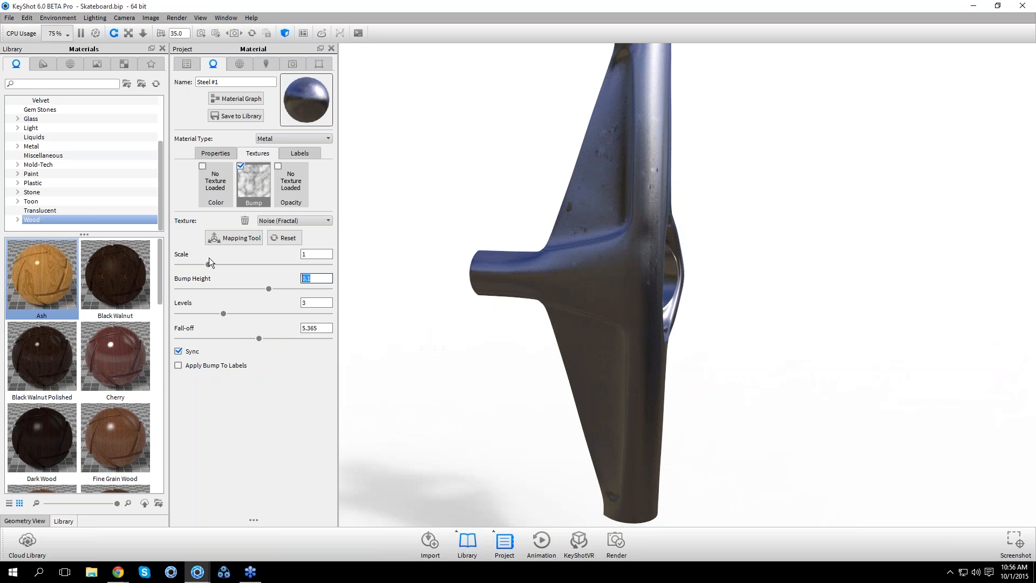
{"action": "type", "text": "1"}
{"action": "key", "text": "Return"}
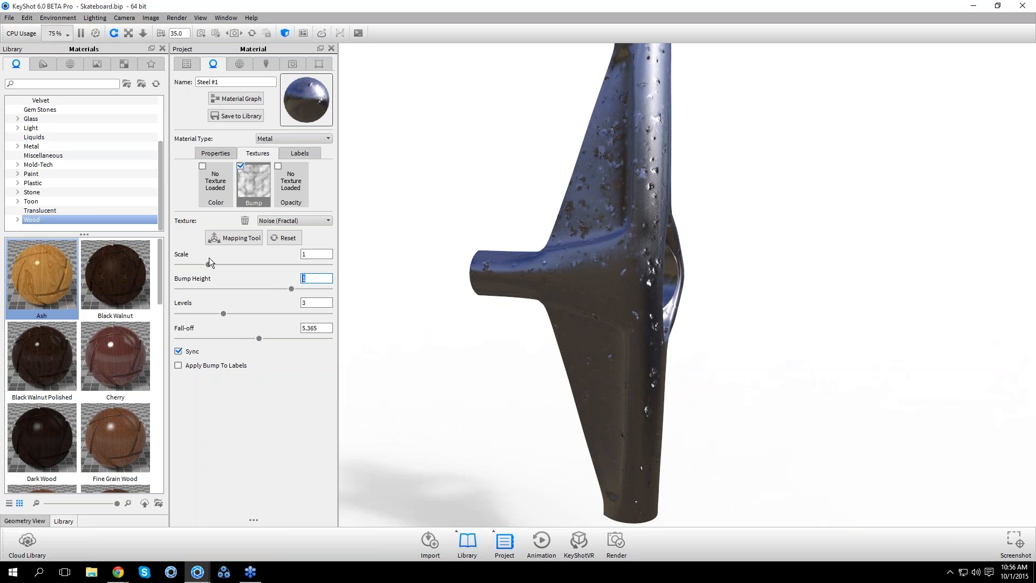
{"action": "left_click_drag", "start_coordinate": [756, 343], "coordinate": [738, 344]}
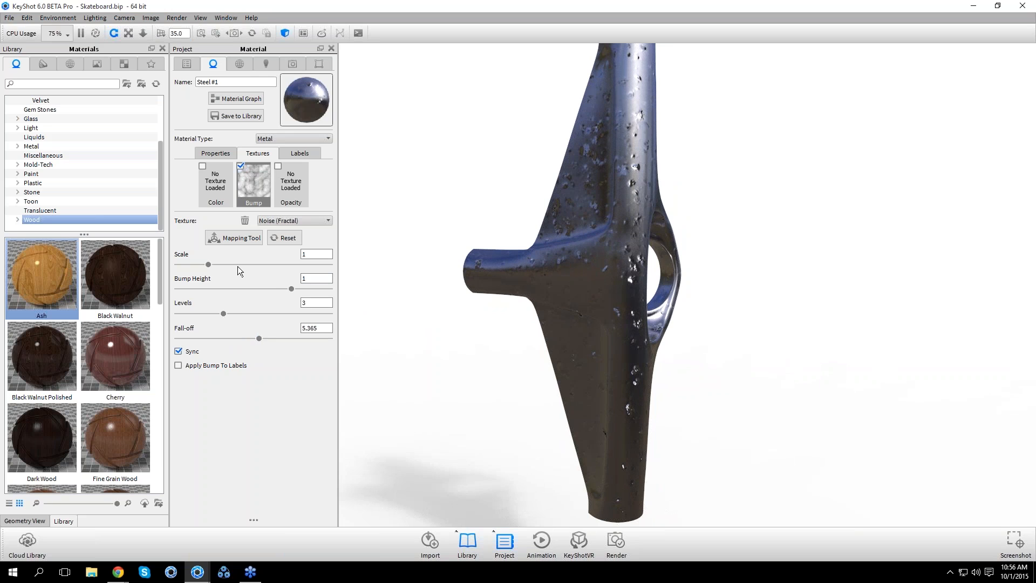
Set the Steel #1 fractal noise bump's scale to 0.68 and its fall-off to 7.932
{"action": "left_click_drag", "start_coordinate": [208, 264], "coordinate": [198, 267]}
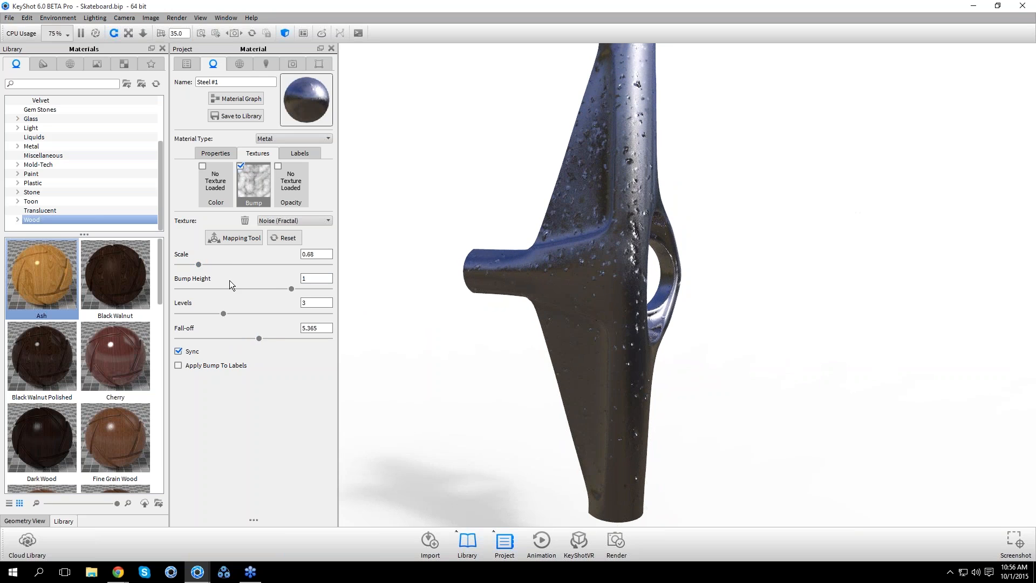
{"action": "left_click_drag", "start_coordinate": [258, 338], "coordinate": [299, 338]}
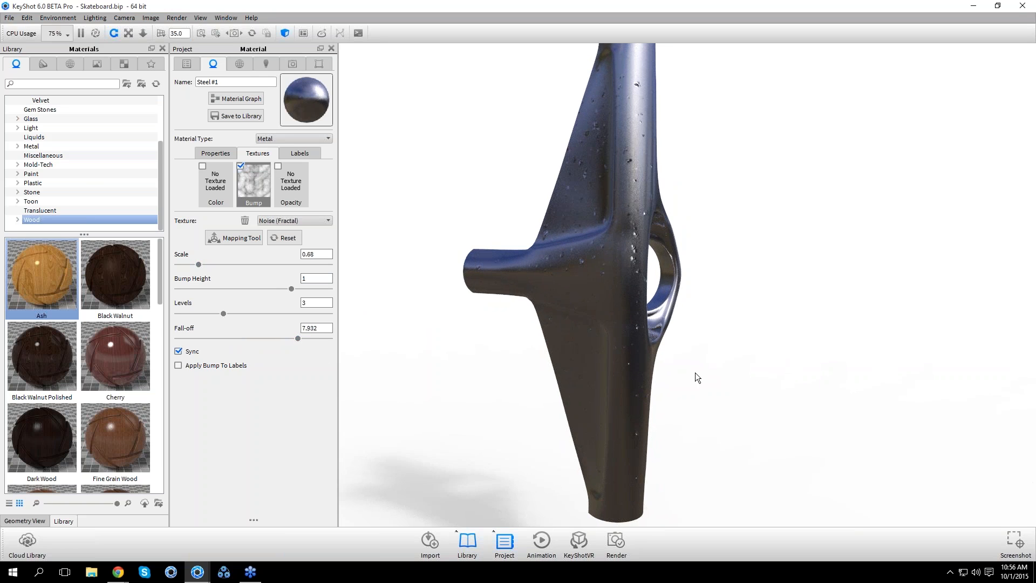
Show all parts of the skateboard again around the isolated truck hanger
{"action": "scroll", "coordinate": [695, 372], "scroll_direction": "down", "scroll_amount": 3}
{"action": "right_click", "coordinate": [745, 254]}
{"action": "left_click", "coordinate": [770, 275]}
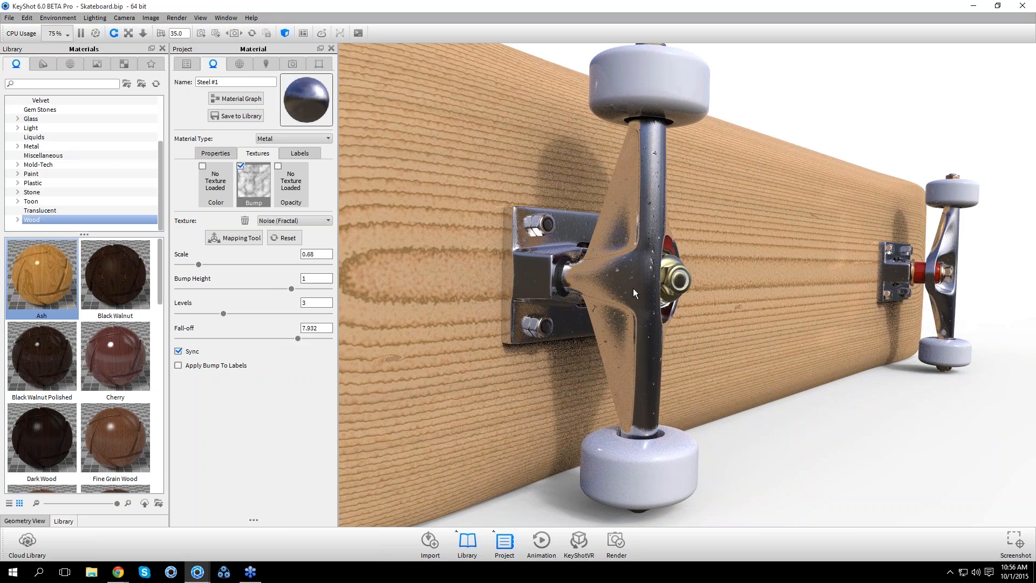
Unlink the pitted steel material of the front truck's hanger from the other parts that share it
{"action": "scroll", "coordinate": [633, 289], "scroll_direction": "up", "scroll_amount": 2}
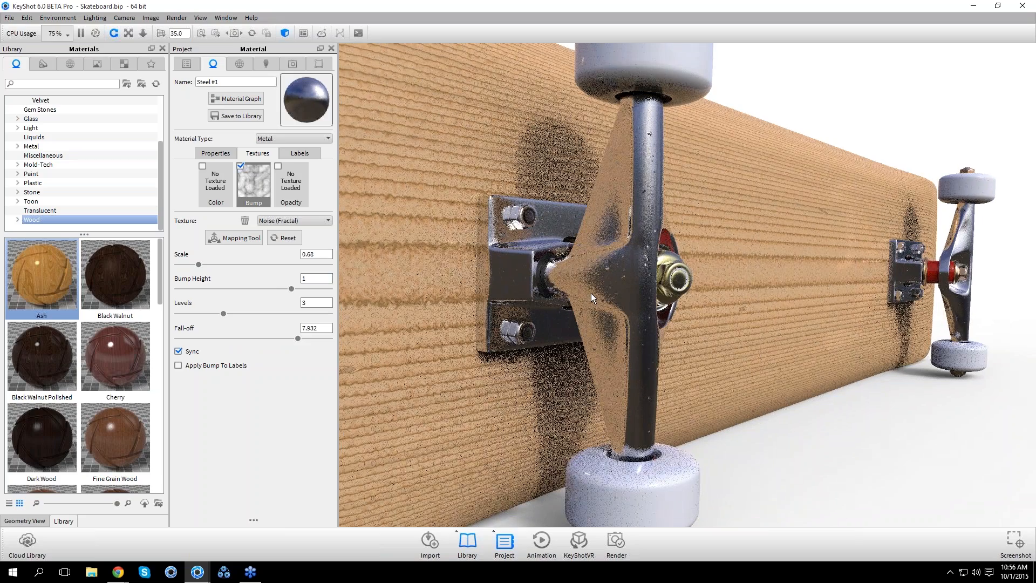
{"action": "scroll", "coordinate": [591, 293], "scroll_direction": "up", "scroll_amount": 1}
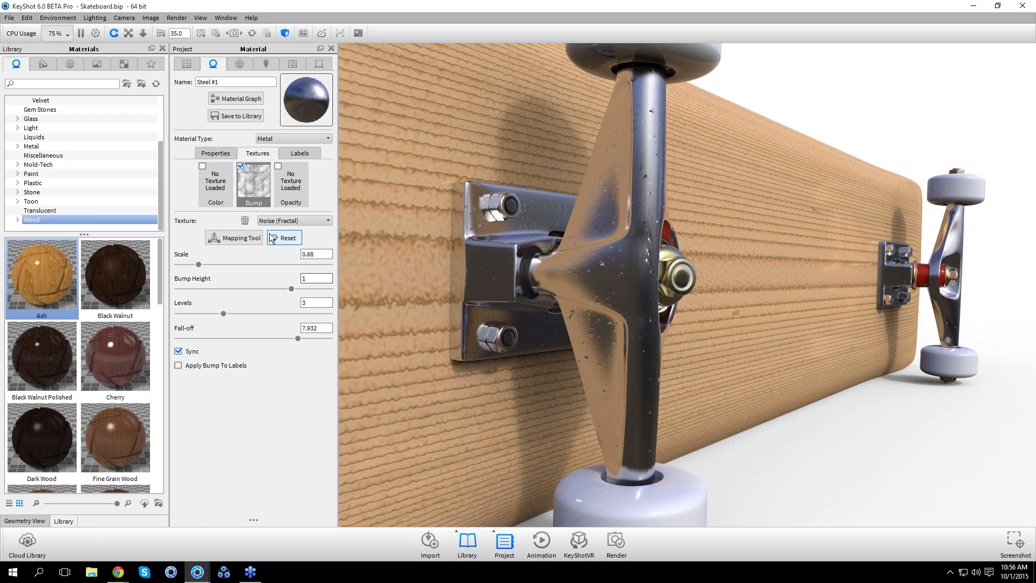
{"action": "left_click_drag", "start_coordinate": [611, 310], "coordinate": [567, 310]}
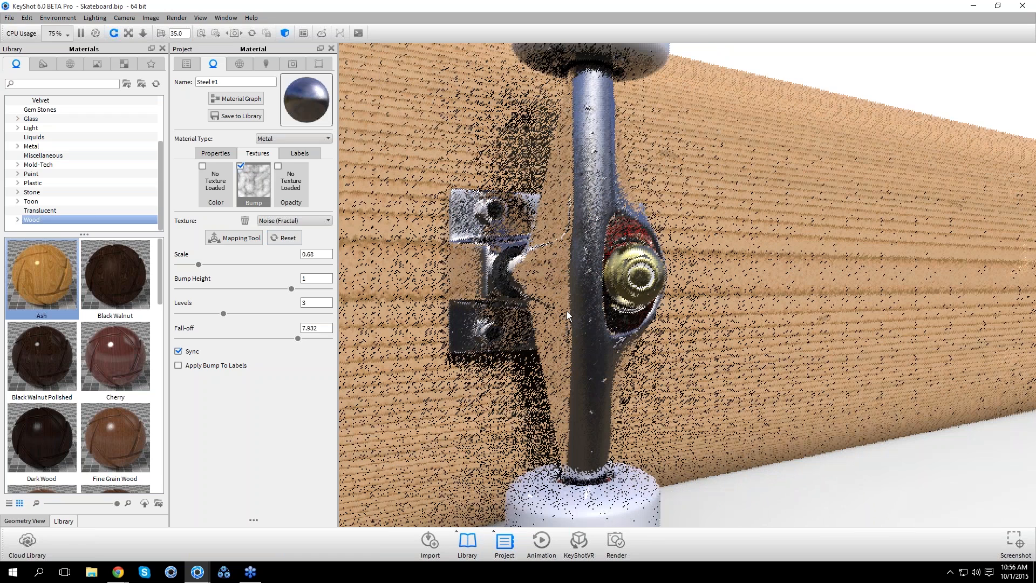
{"action": "scroll", "coordinate": [647, 335], "scroll_direction": "down", "scroll_amount": 3}
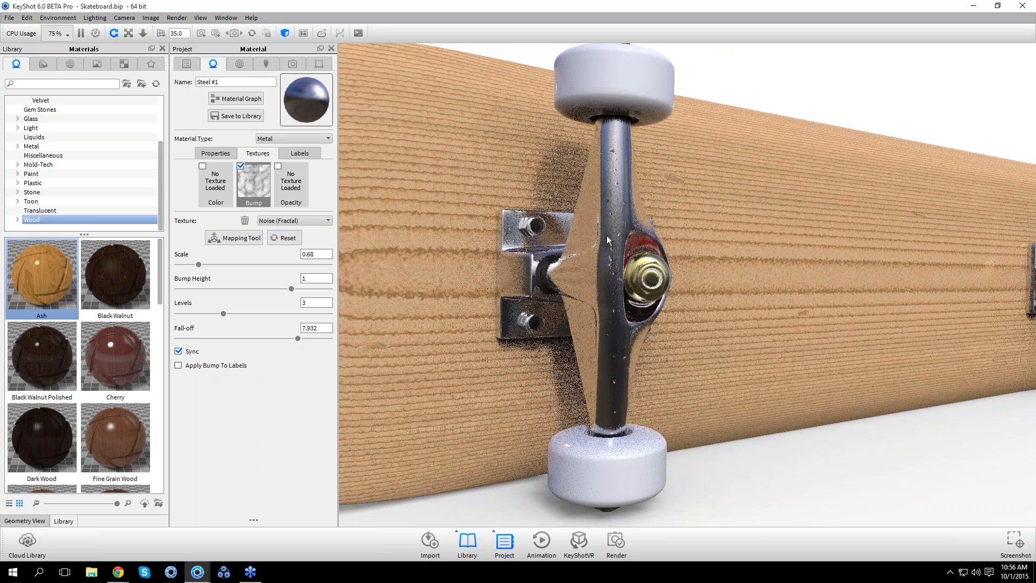
{"action": "left_click_drag", "start_coordinate": [614, 280], "coordinate": [618, 280]}
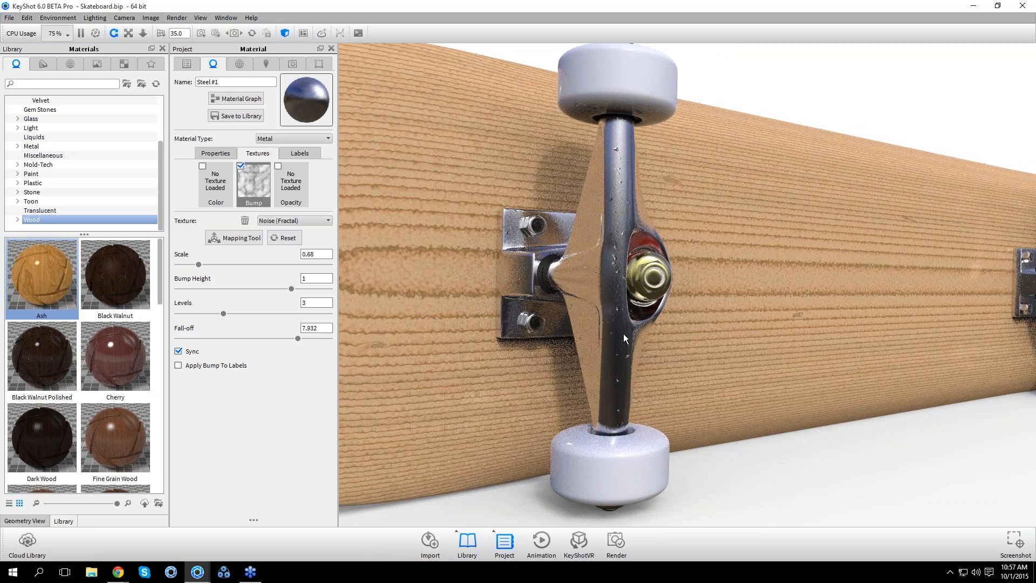
{"action": "left_click_drag", "start_coordinate": [623, 334], "coordinate": [670, 336]}
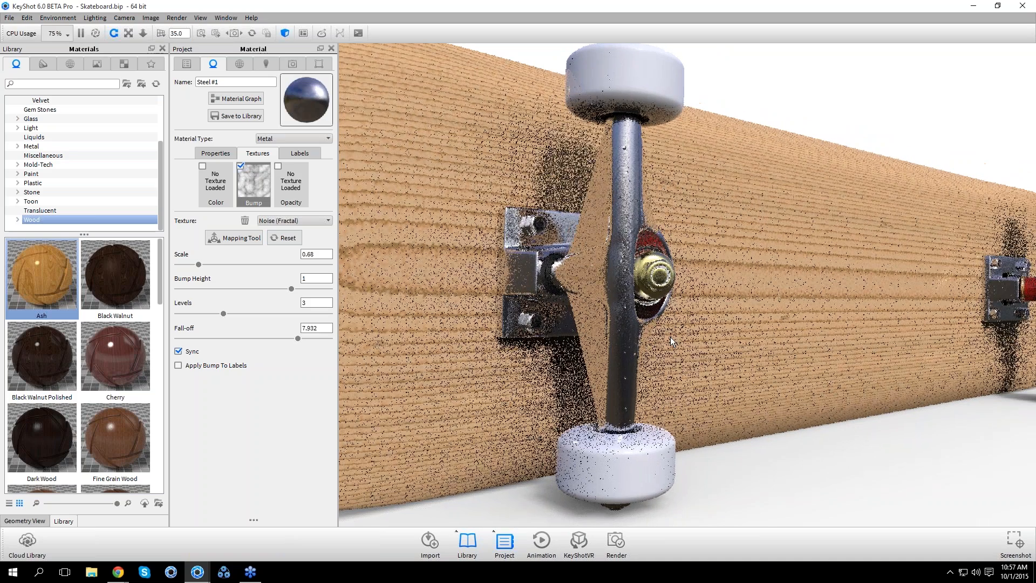
{"action": "right_click", "coordinate": [613, 270]}
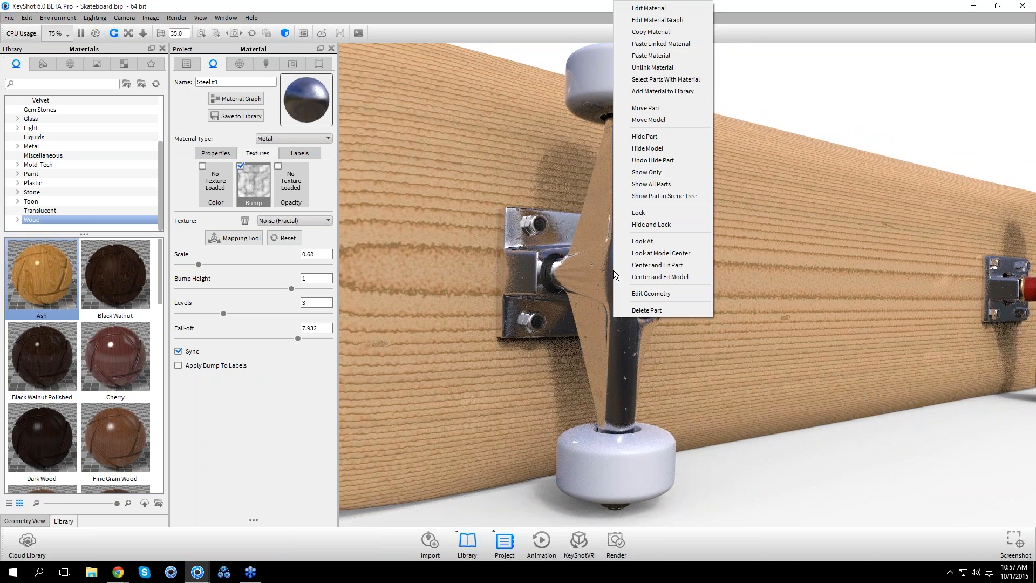
{"action": "left_click", "coordinate": [650, 78]}
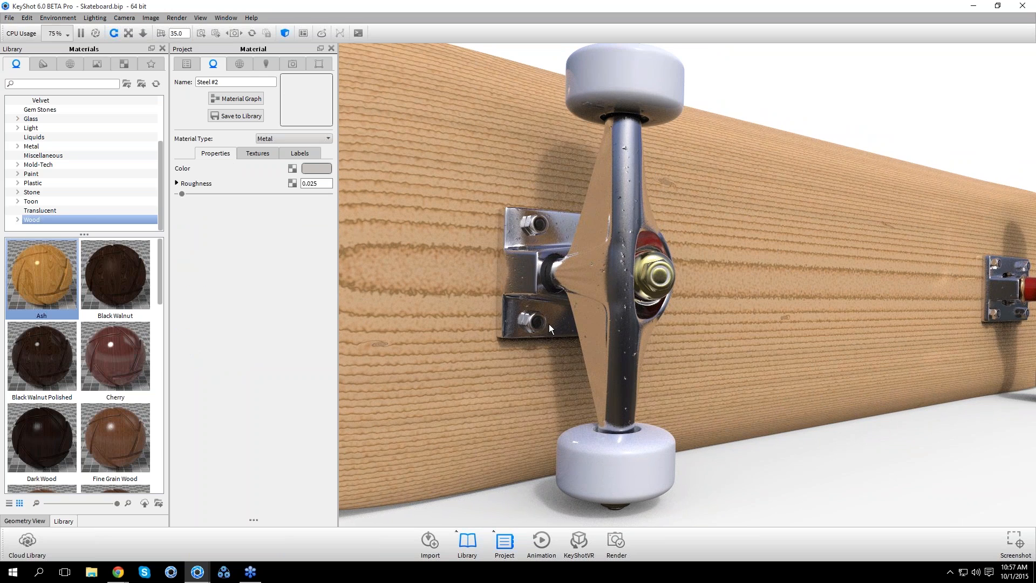
Show the textures of the hanger's Steel #2 material and open its material graph
{"action": "left_click_drag", "start_coordinate": [622, 339], "coordinate": [618, 338]}
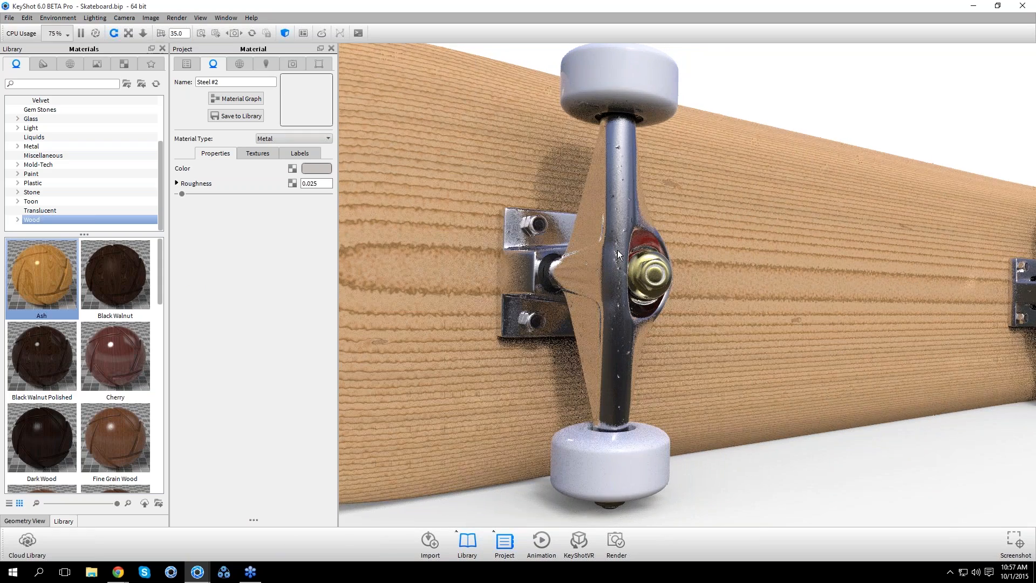
{"action": "left_click_drag", "start_coordinate": [618, 254], "coordinate": [609, 256]}
{"action": "left_click", "coordinate": [257, 154]}
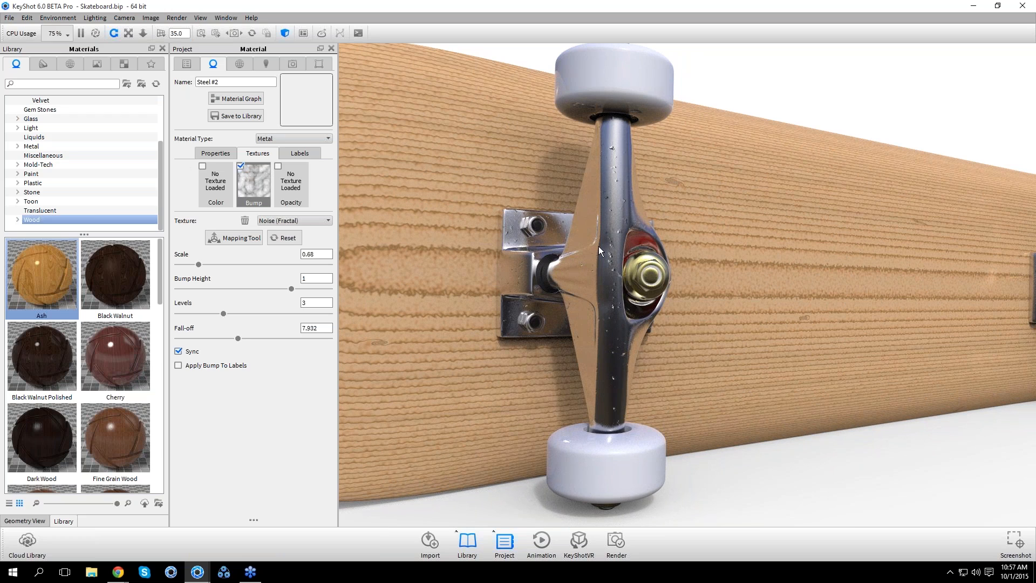
{"action": "left_click", "coordinate": [247, 97]}
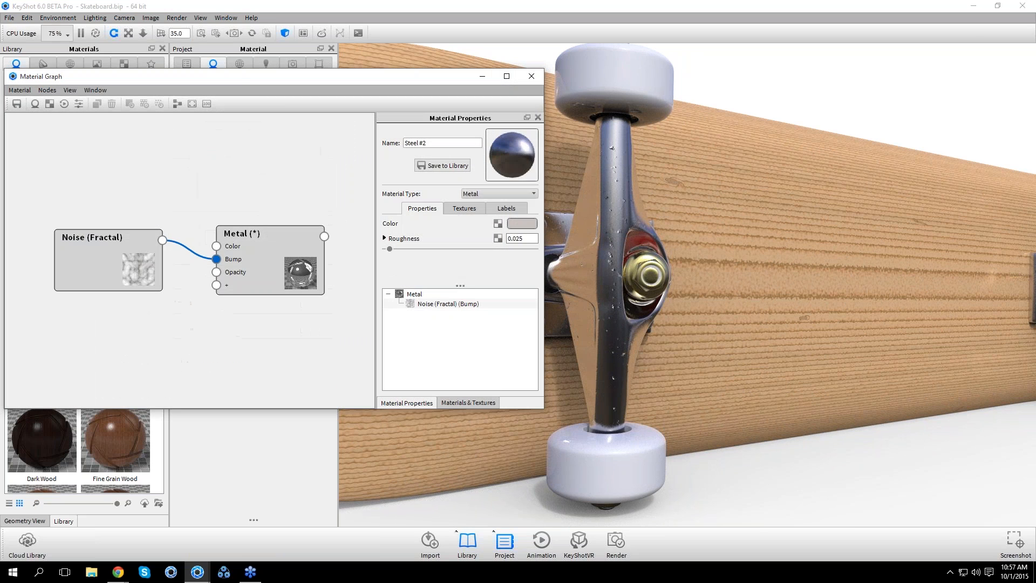
Shrink the material graph window clear of the truck and line up the Noise (Fractal) and Metal nodes near its upper edge
{"action": "left_click_drag", "start_coordinate": [241, 82], "coordinate": [272, 184]}
{"action": "left_click_drag", "start_coordinate": [574, 292], "coordinate": [454, 291]}
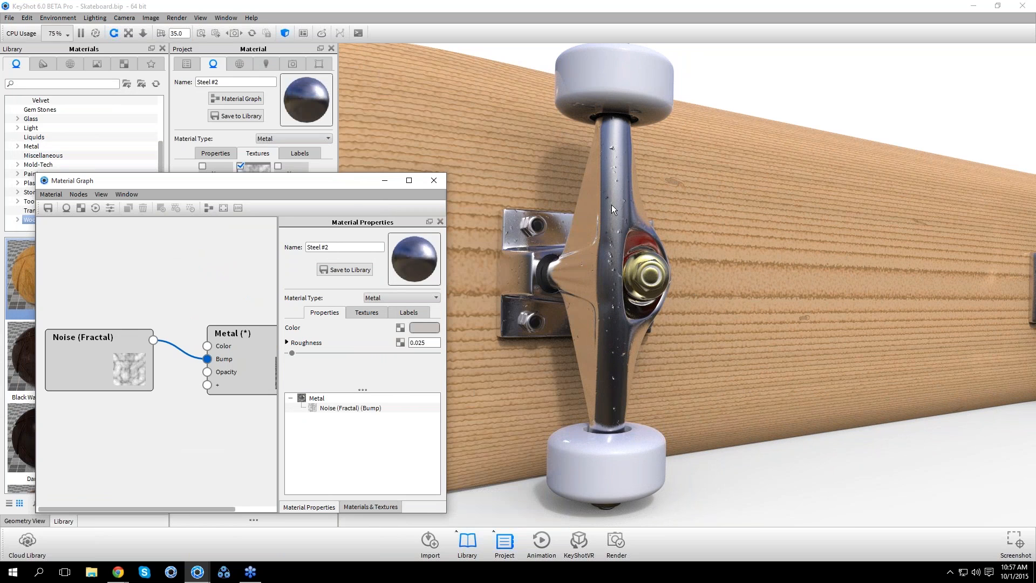
{"action": "left_click_drag", "start_coordinate": [226, 364], "coordinate": [189, 266]}
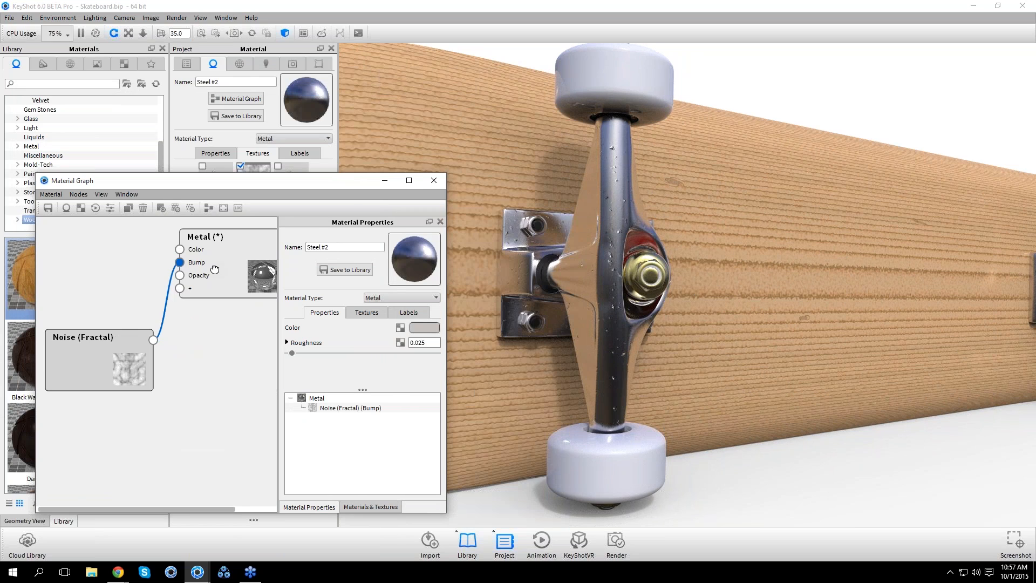
{"action": "left_click_drag", "start_coordinate": [99, 361], "coordinate": [99, 268]}
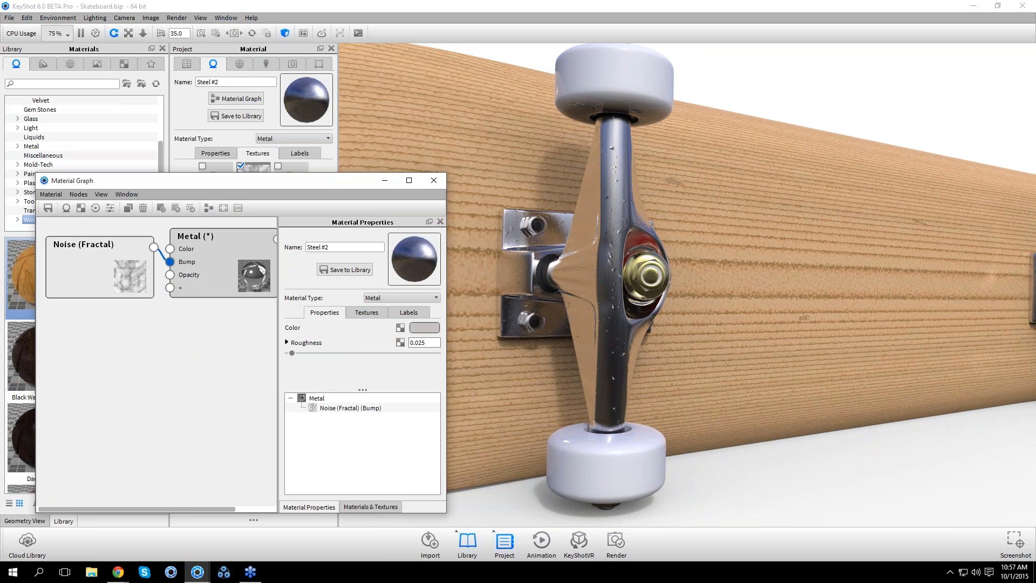
{"action": "left_click", "coordinate": [190, 391]}
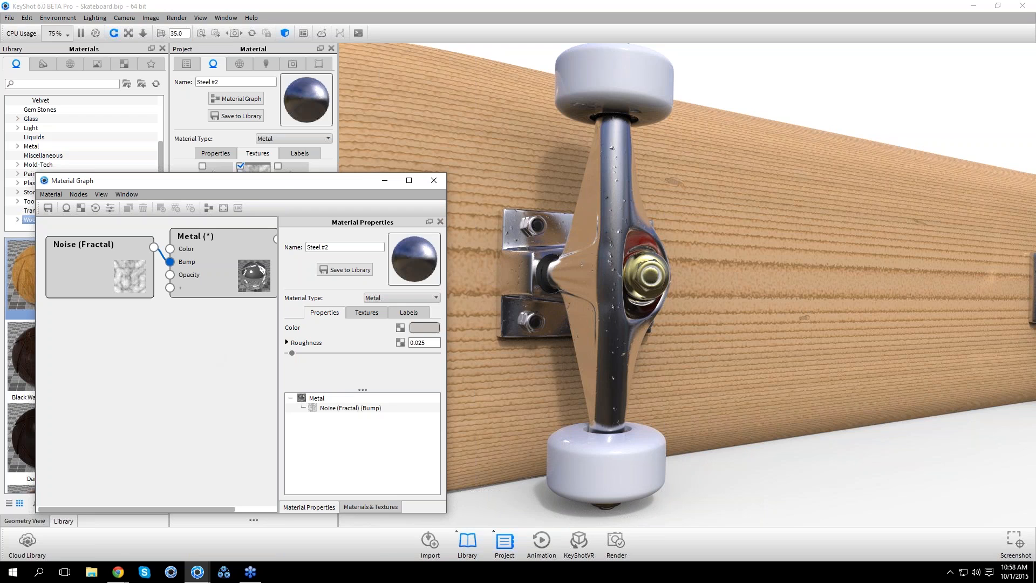
{"action": "left_click_drag", "start_coordinate": [278, 183], "coordinate": [268, 191]}
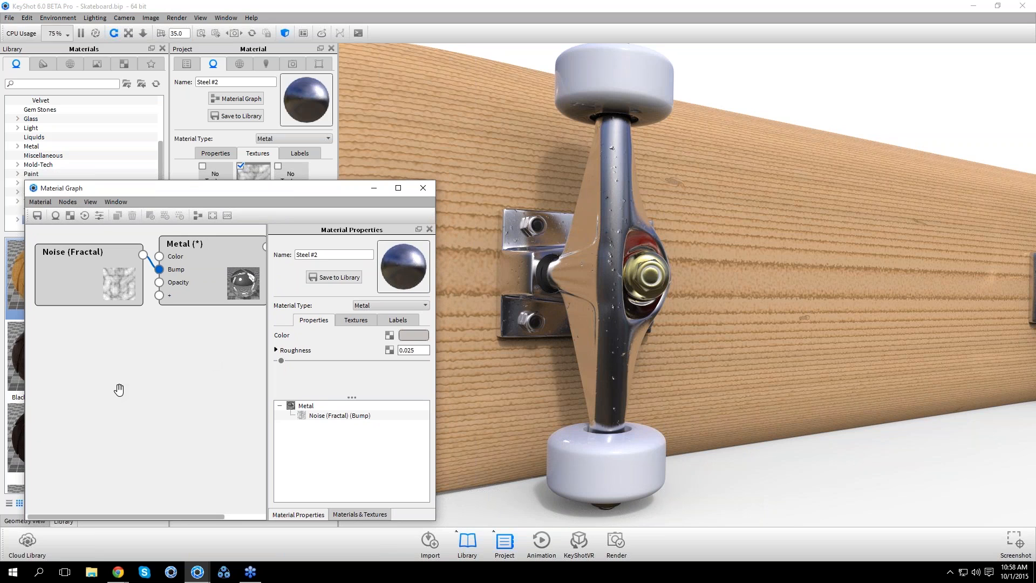
{"action": "left_click", "coordinate": [204, 287]}
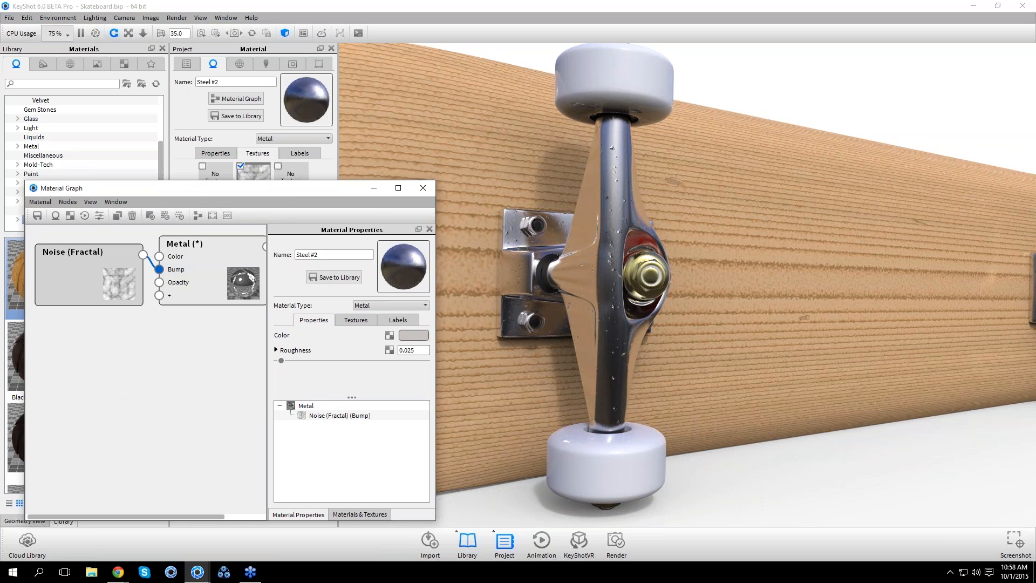
Search the material library for "polished" and add Chrome Polished to the graph as a node below the existing Metal node
{"action": "left_click_drag", "start_coordinate": [195, 193], "coordinate": [356, 181]}
{"action": "left_click", "coordinate": [37, 84]}
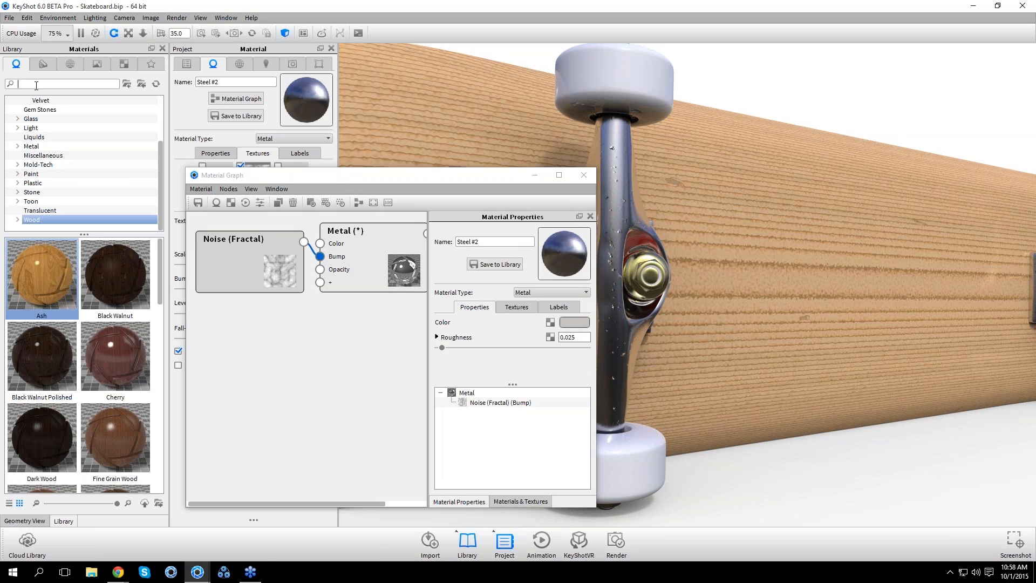
{"action": "type", "text": "polished"}
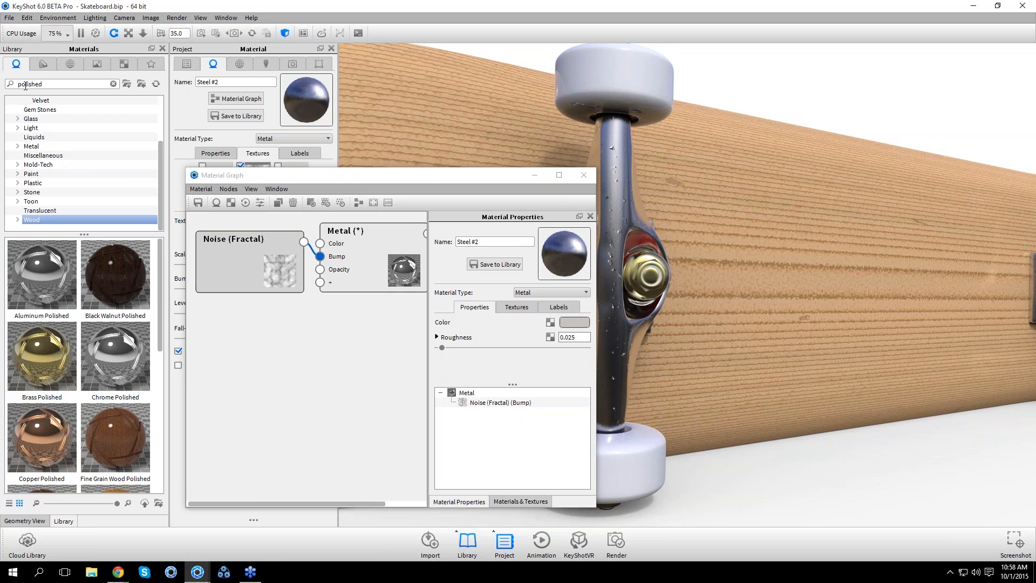
{"action": "left_click_drag", "start_coordinate": [114, 368], "coordinate": [300, 349]}
{"action": "left_click_drag", "start_coordinate": [356, 370], "coordinate": [303, 356]}
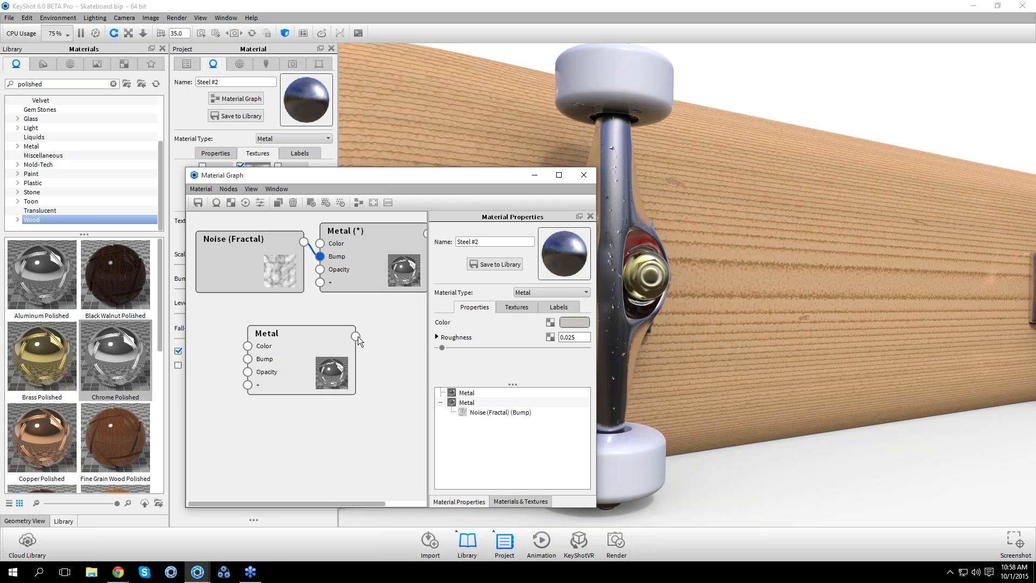
Connect the chrome Metal node to the base Metal node as a label and reveal the truck beside the graph
{"action": "left_click_drag", "start_coordinate": [356, 336], "coordinate": [324, 283]}
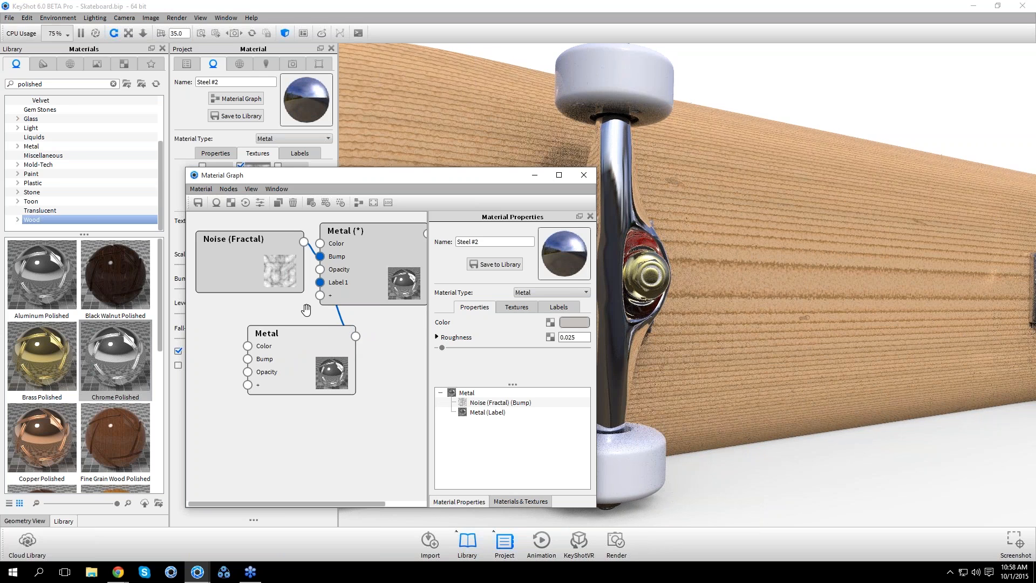
{"action": "left_click_drag", "start_coordinate": [468, 173], "coordinate": [346, 152]}
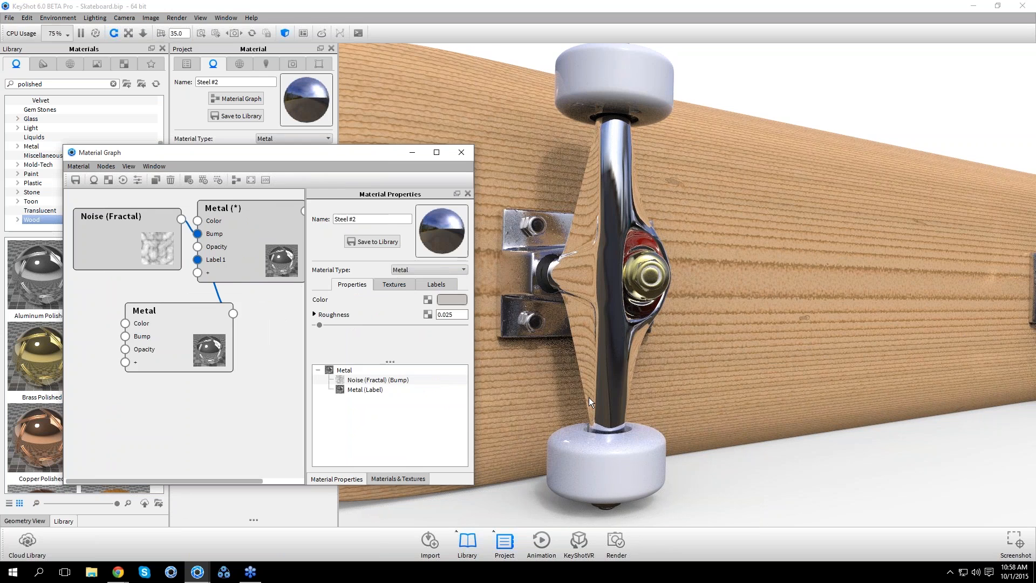
{"action": "left_click_drag", "start_coordinate": [189, 341], "coordinate": [204, 336]}
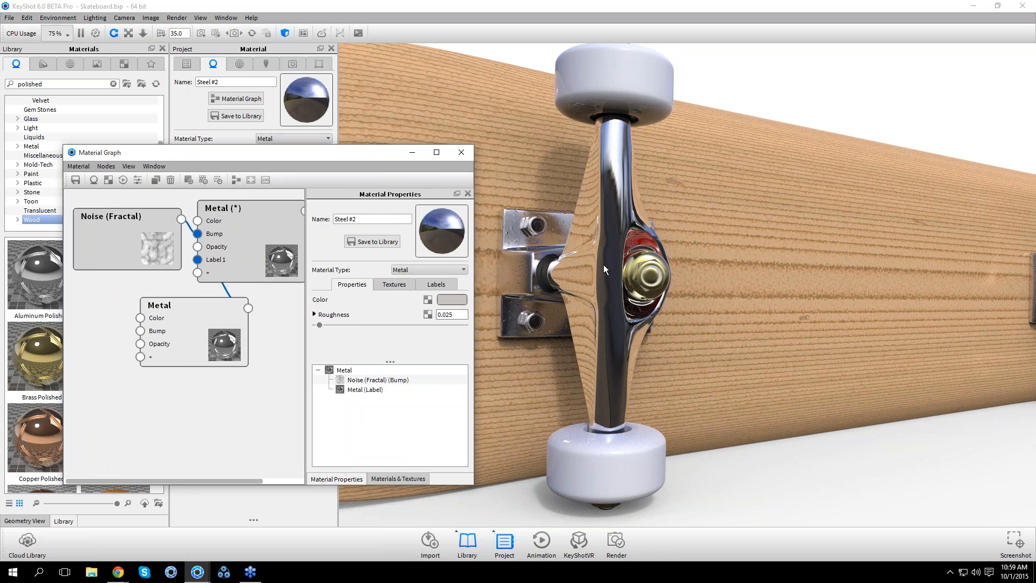
Add a Scratches texture node below the chrome Metal node and connect it to that node's opacity
{"action": "left_click_drag", "start_coordinate": [328, 152], "coordinate": [342, 101]}
{"action": "left_click_drag", "start_coordinate": [212, 291], "coordinate": [263, 270]}
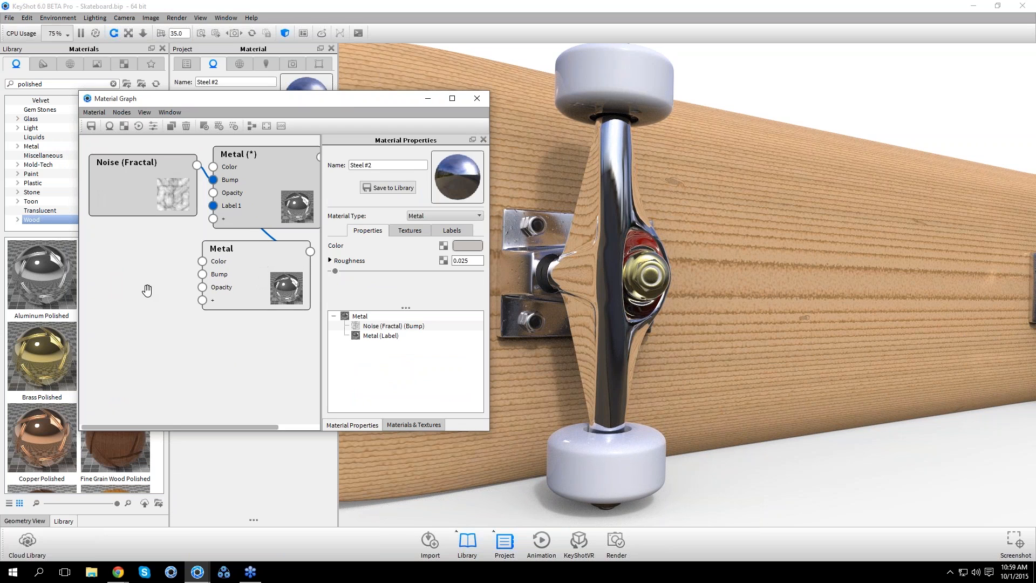
{"action": "right_click", "coordinate": [148, 292]}
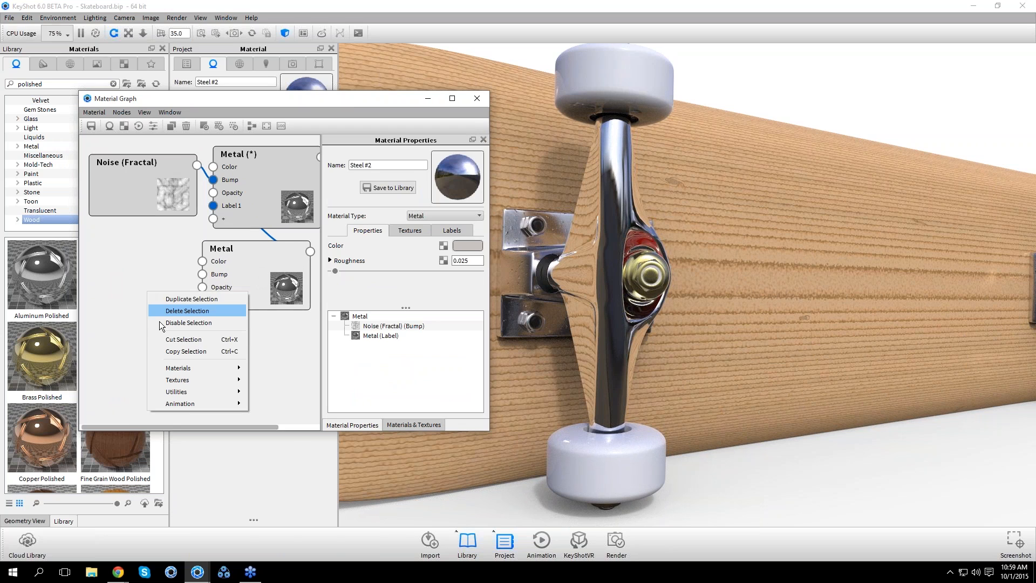
{"action": "mouse_move", "coordinate": [170, 381]}
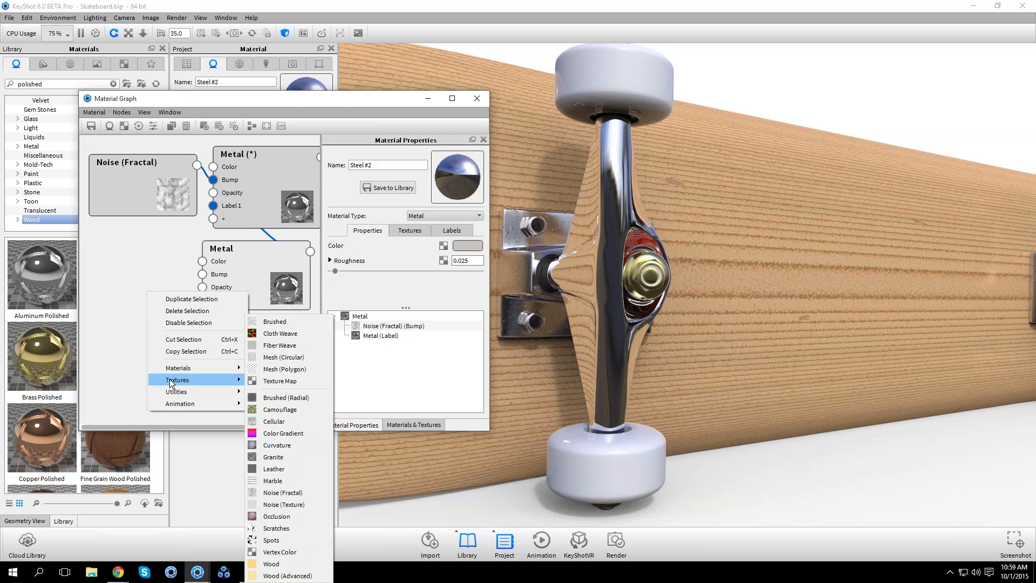
{"action": "left_click", "coordinate": [275, 528]}
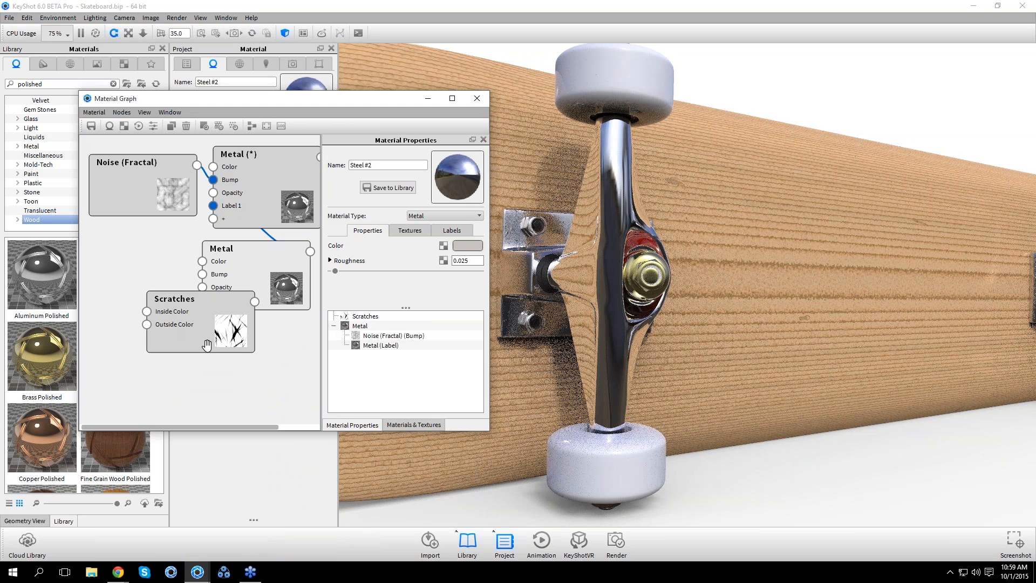
{"action": "left_click_drag", "start_coordinate": [207, 345], "coordinate": [148, 380]}
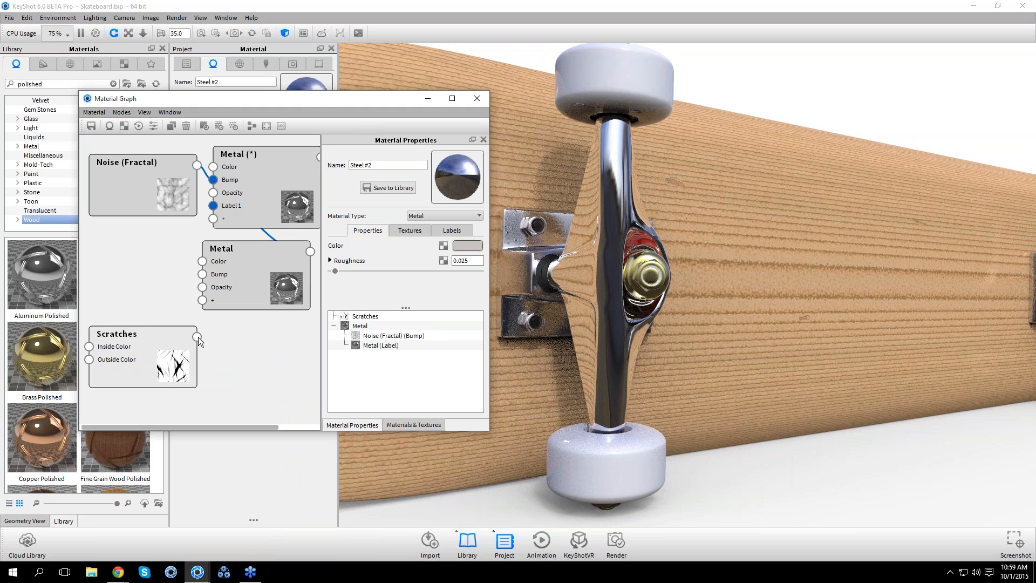
{"action": "left_click_drag", "start_coordinate": [197, 337], "coordinate": [203, 287]}
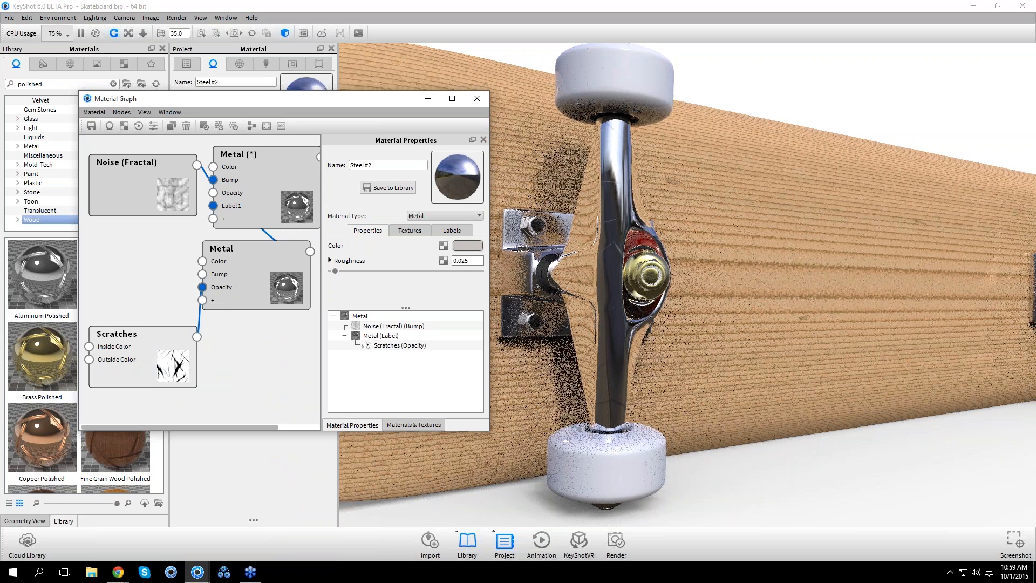
Set the Scratches texture's directional noise to 0, expanding its properties to reach the setting
{"action": "double_click", "coordinate": [174, 351]}
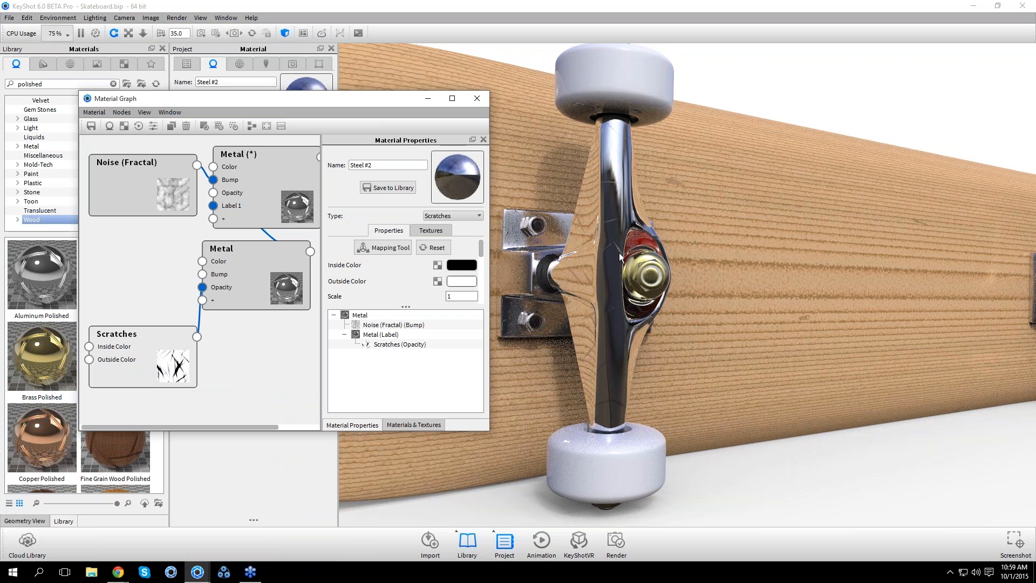
{"action": "left_click", "coordinate": [406, 306]}
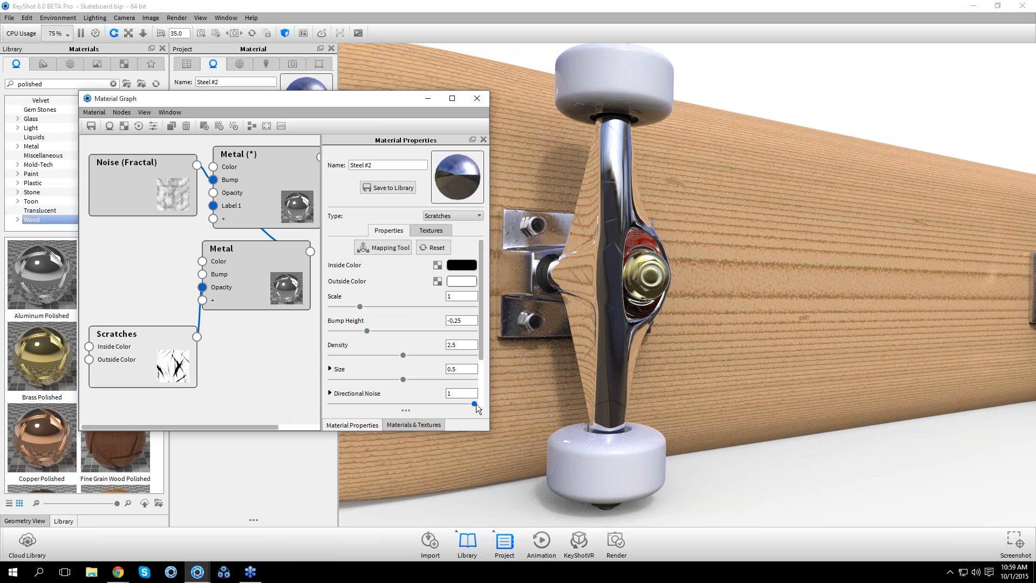
{"action": "left_click_drag", "start_coordinate": [474, 404], "coordinate": [331, 404]}
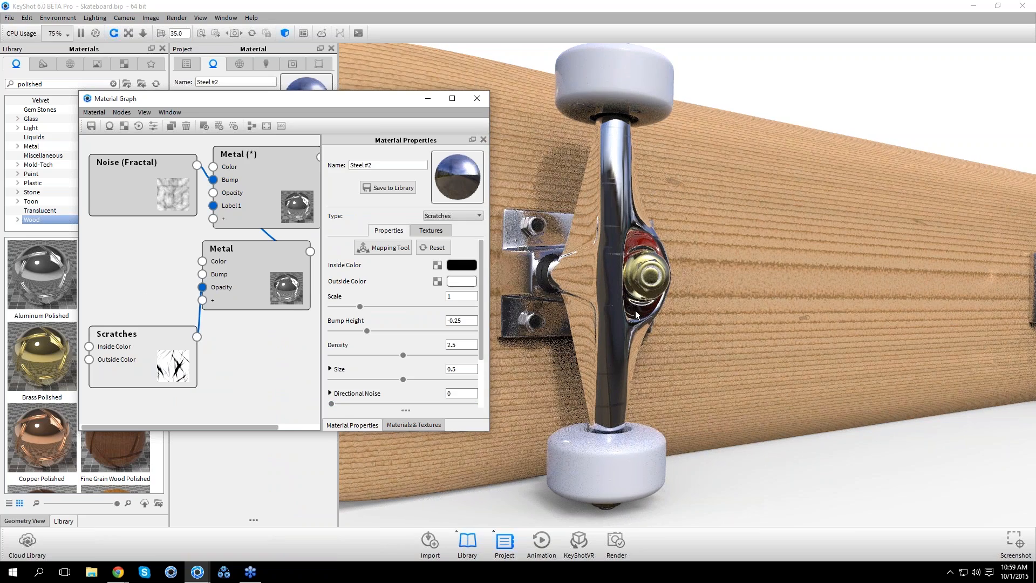
Set the Scratches texture's scale to 0.51 and preview the texture by itself on the truck
{"action": "mouse_move", "coordinate": [365, 308]}
{"action": "left_mouse_down"}
{"action": "mouse_move", "coordinate": [412, 307]}
{"action": "mouse_move", "coordinate": [346, 306]}
{"action": "left_mouse_up"}
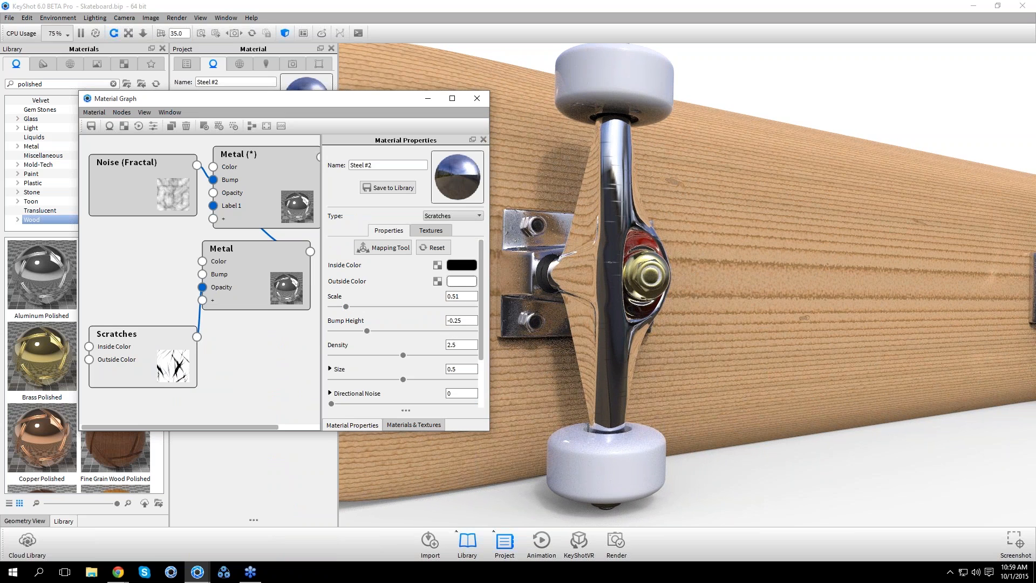
{"action": "left_click", "coordinate": [203, 126]}
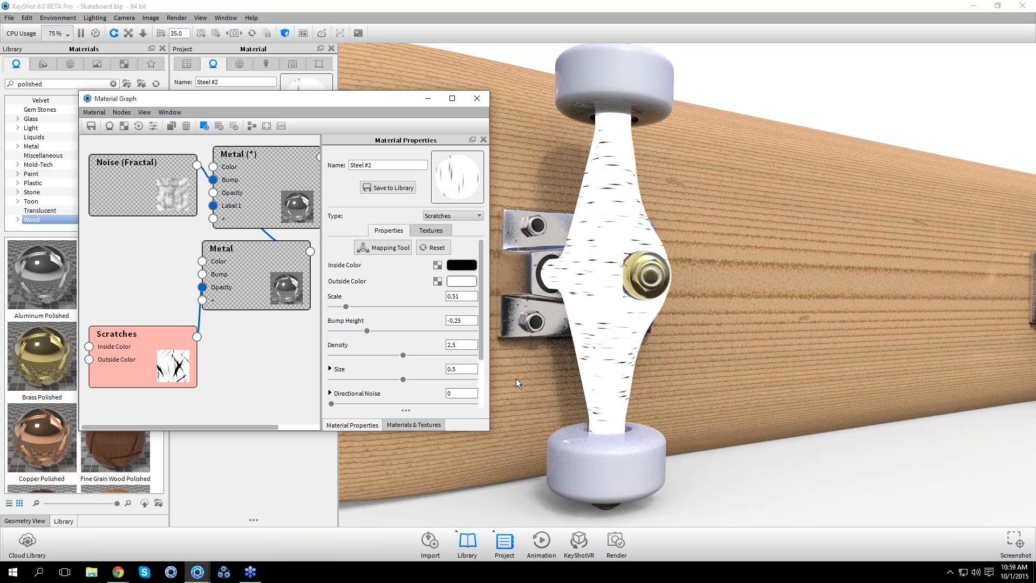
Set the Scratches texture's density to 5 and its scale to 0.945
{"action": "left_click_drag", "start_coordinate": [481, 352], "coordinate": [482, 373]}
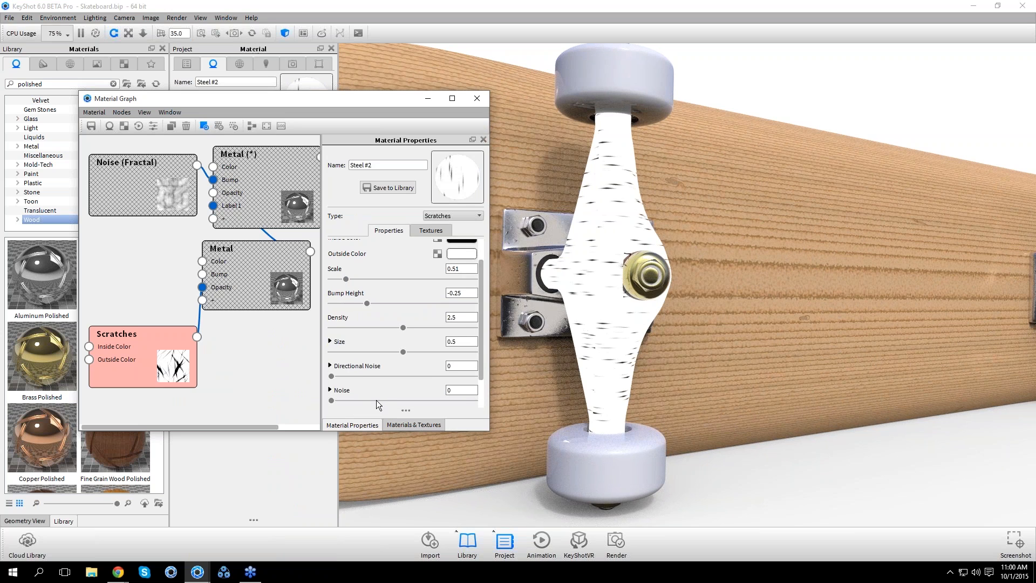
{"action": "left_click_drag", "start_coordinate": [474, 327], "coordinate": [477, 327]}
{"action": "left_click", "coordinate": [471, 316]}
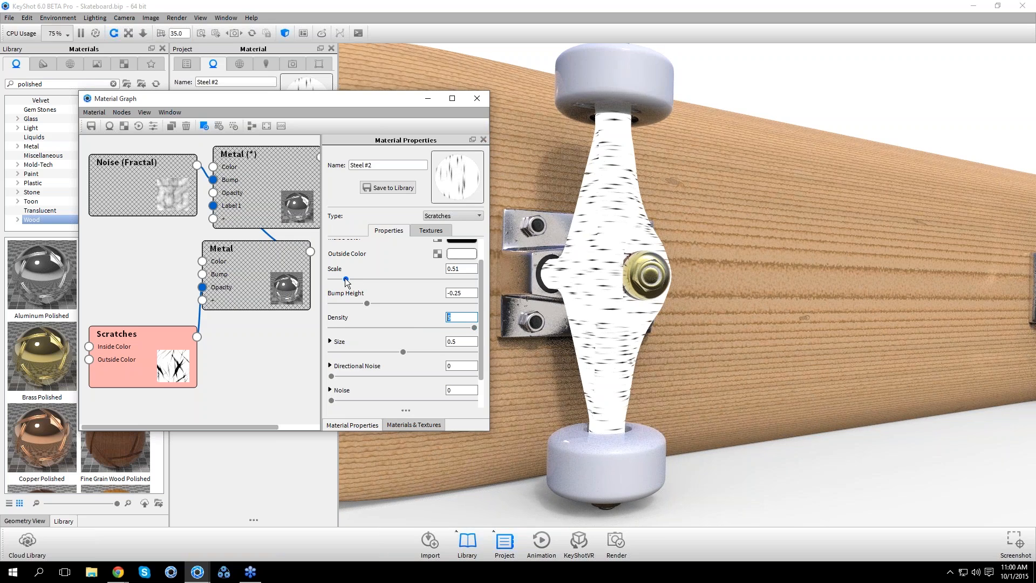
{"action": "left_click_drag", "start_coordinate": [346, 280], "coordinate": [358, 280]}
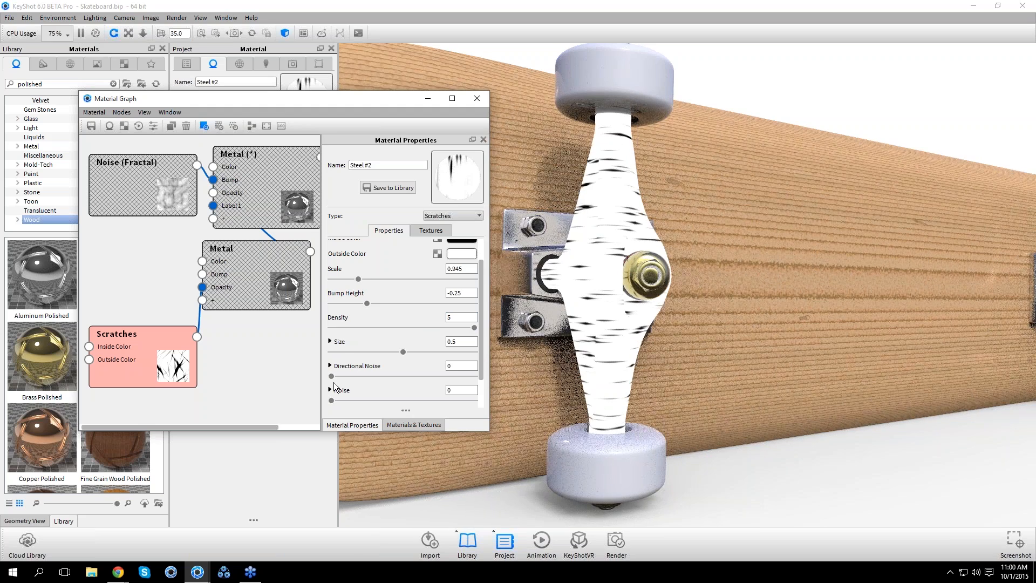
Set the thinness within the Scratches texture's size settings to about 1.344
{"action": "left_click", "coordinate": [345, 344]}
{"action": "left_click_drag", "start_coordinate": [348, 381], "coordinate": [383, 380]}
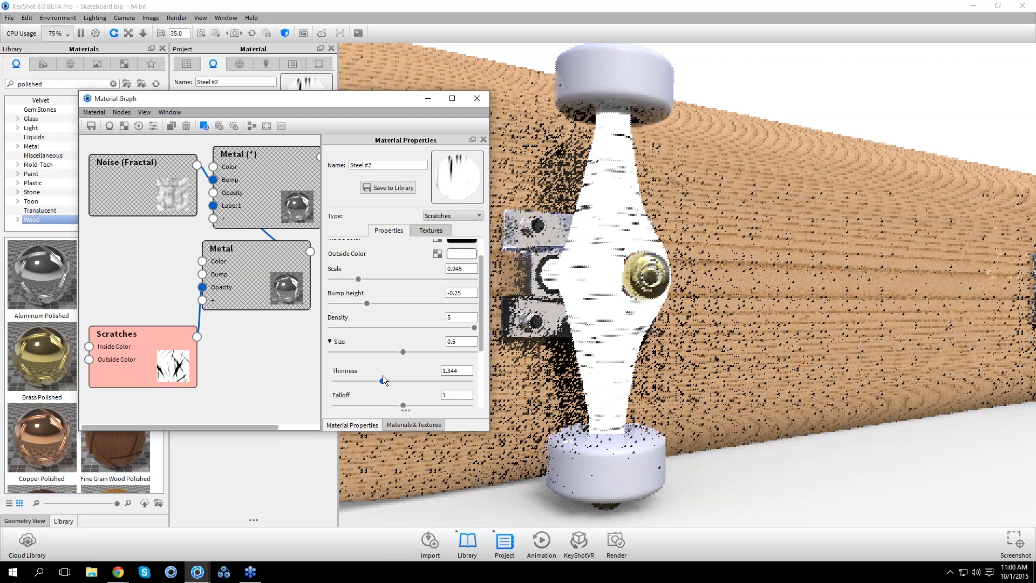
{"action": "left_click", "coordinate": [343, 344]}
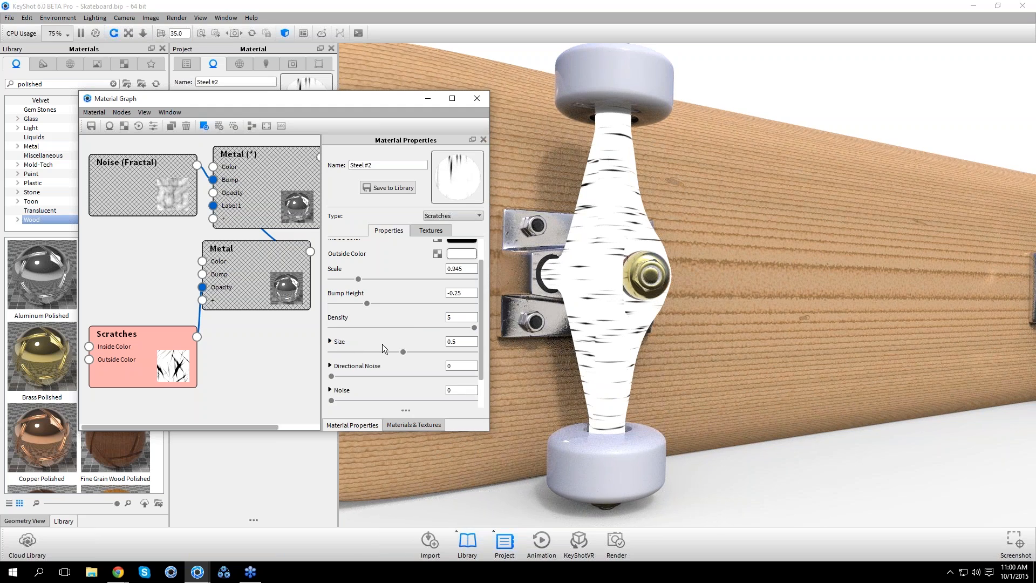
Try Scratches texture scales of 2.115 and 0.715 on the truck
{"action": "scroll", "coordinate": [382, 344], "scroll_direction": "up", "scroll_amount": 1}
{"action": "left_click_drag", "start_coordinate": [356, 306], "coordinate": [392, 308]}
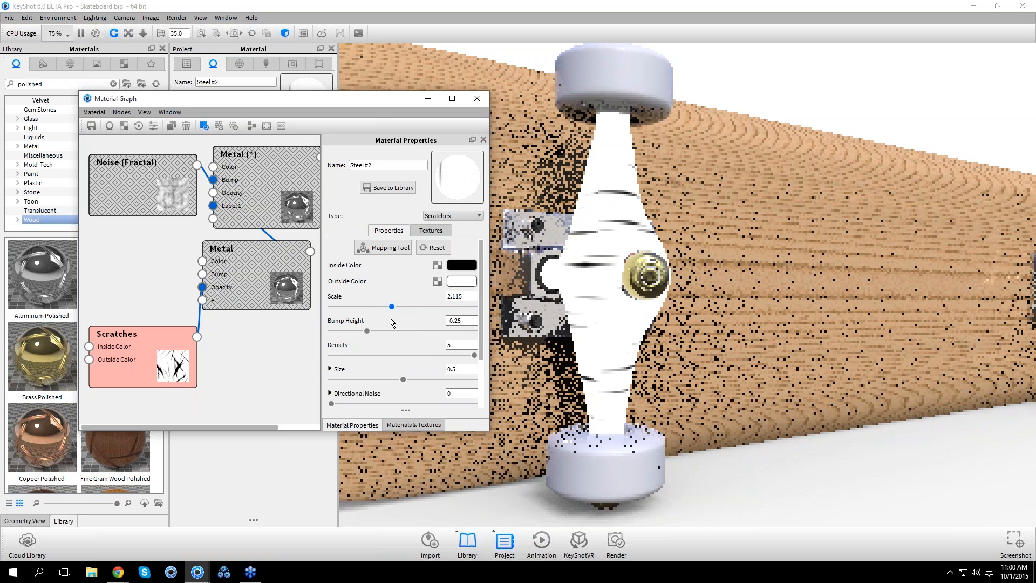
{"action": "double_click", "coordinate": [462, 346]}
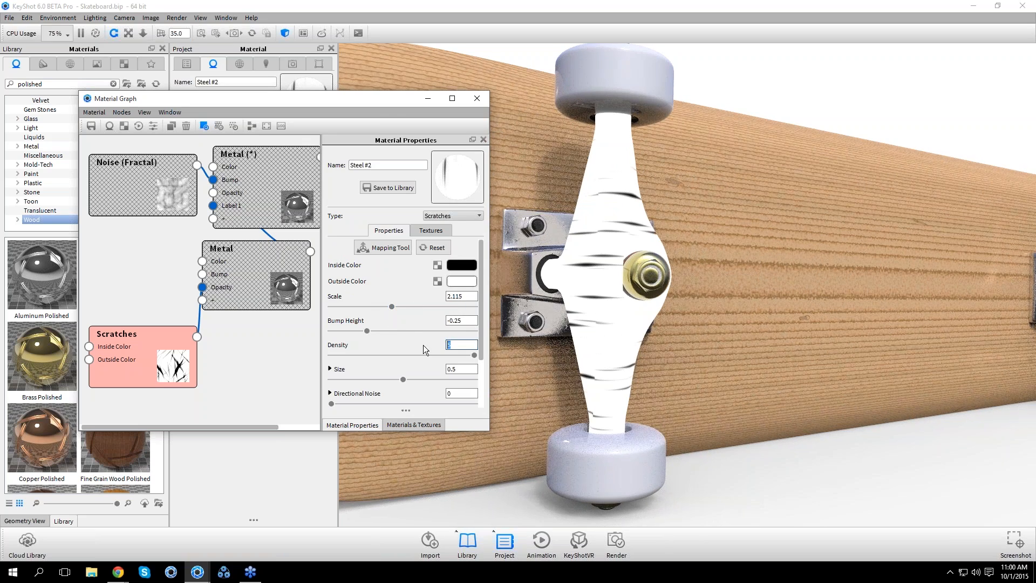
{"action": "type", "text": "1"}
{"action": "scroll", "coordinate": [481, 318], "scroll_direction": "down", "scroll_amount": 1}
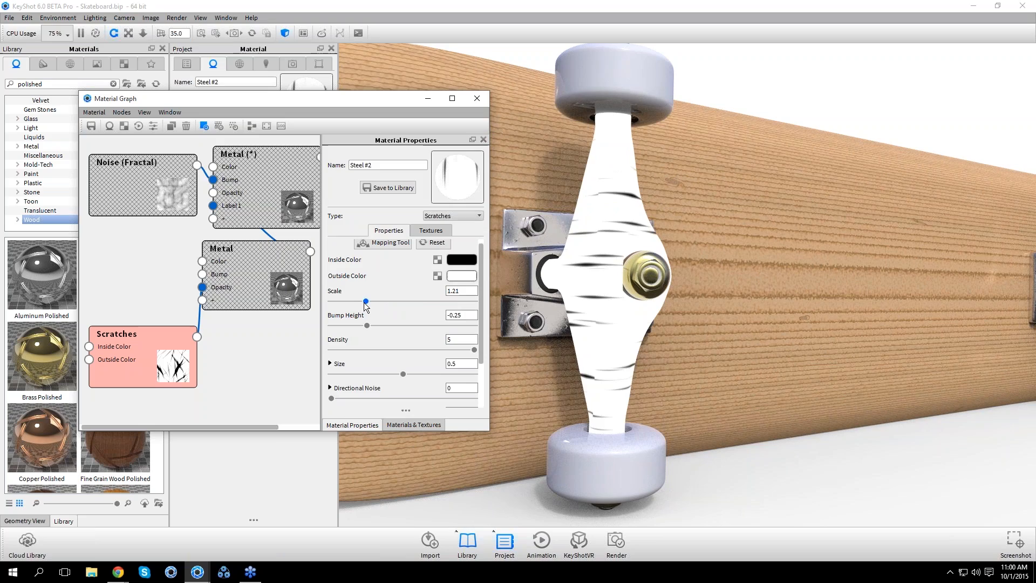
{"action": "left_click_drag", "start_coordinate": [392, 301], "coordinate": [351, 302]}
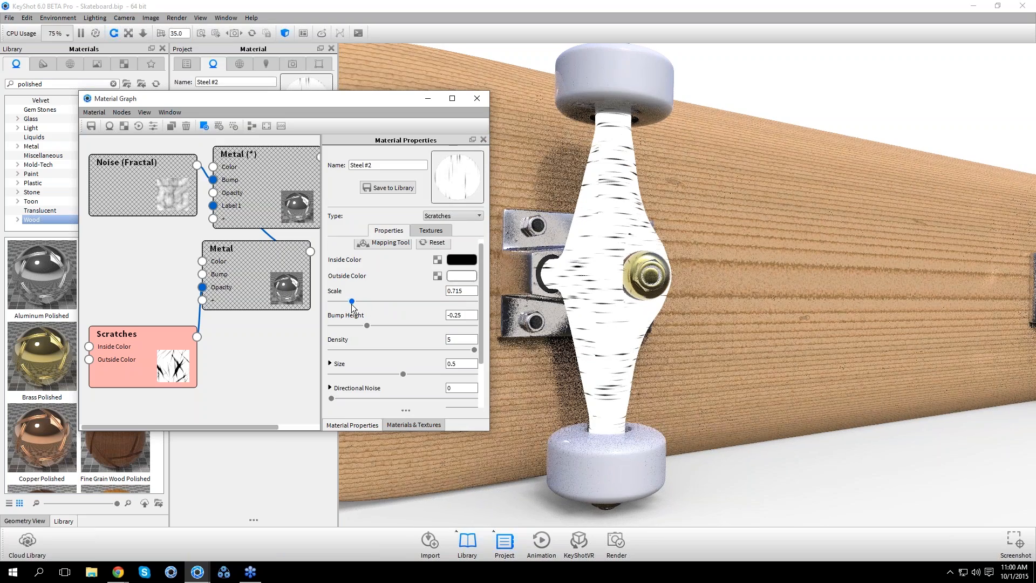
Set the Scratches texture's levels to 4 and its scale to 1.415
{"action": "scroll", "coordinate": [374, 359], "scroll_direction": "down", "scroll_amount": 3}
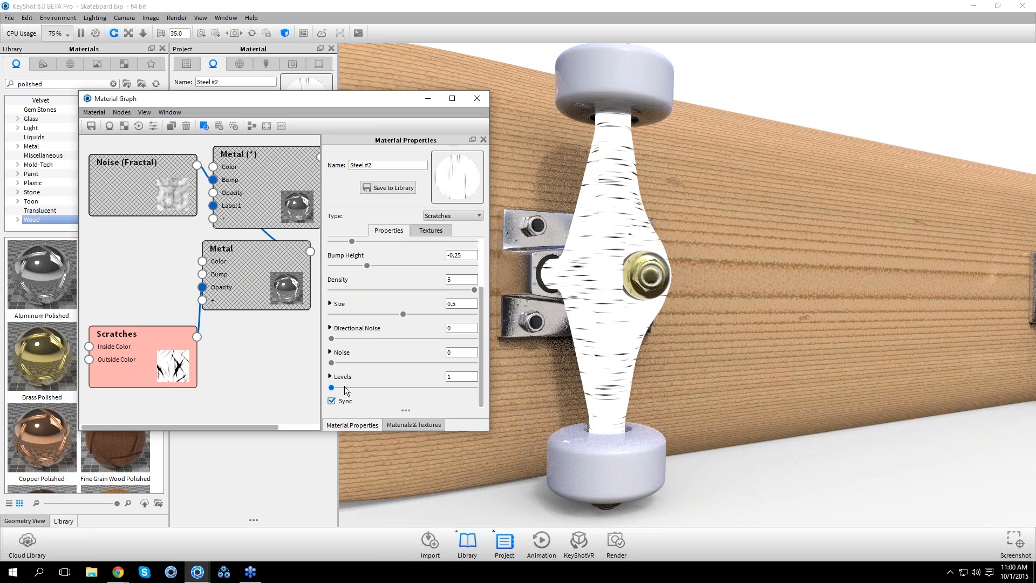
{"action": "left_click_drag", "start_coordinate": [346, 388], "coordinate": [423, 387]}
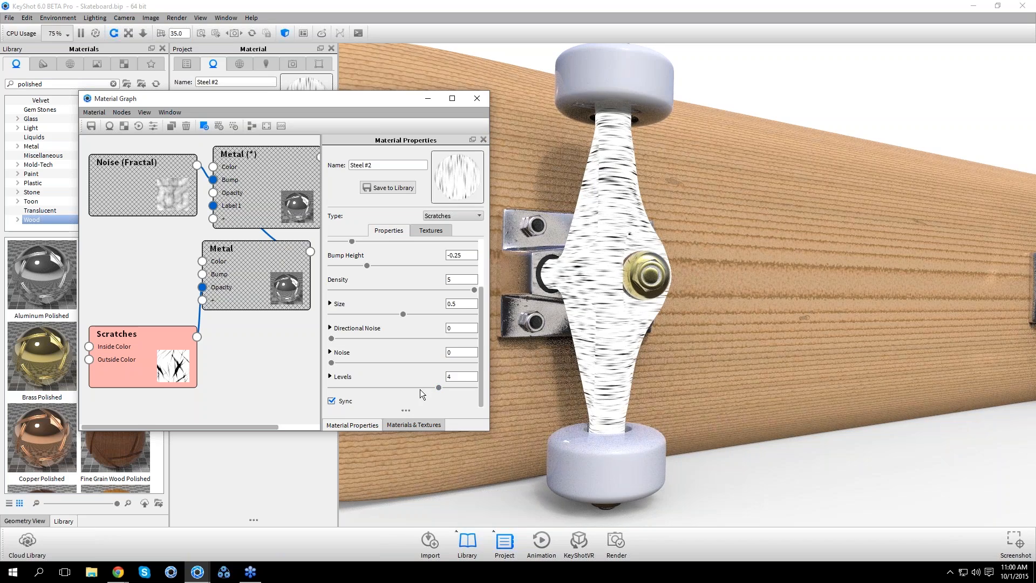
{"action": "scroll", "coordinate": [420, 390], "scroll_direction": "up", "scroll_amount": 2}
{"action": "left_click_drag", "start_coordinate": [352, 306], "coordinate": [373, 305]}
Expand the Scratches texture's levels settings and set the level scale to 1.276
{"action": "scroll", "coordinate": [429, 387], "scroll_direction": "down", "scroll_amount": 2}
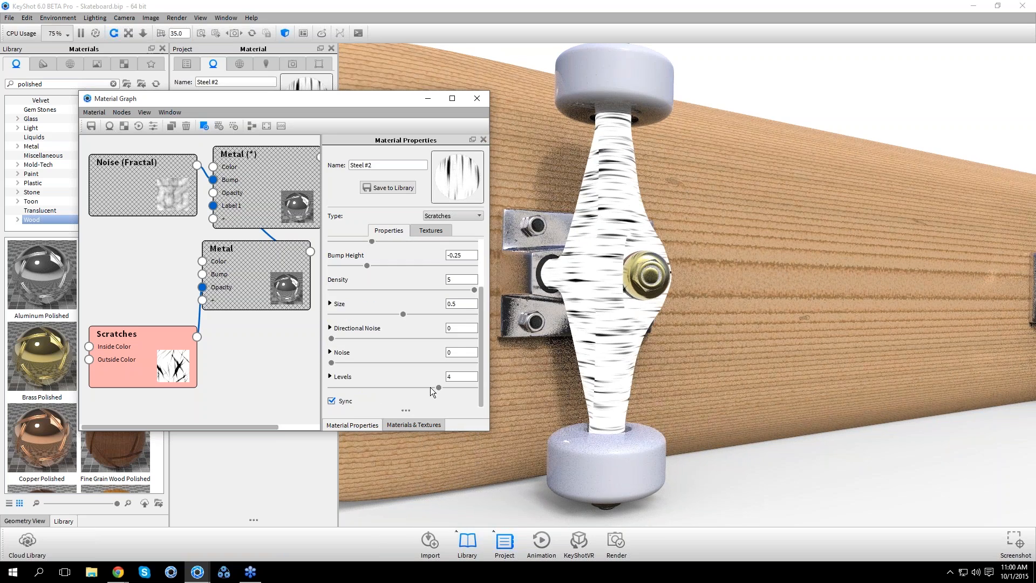
{"action": "left_click", "coordinate": [367, 382]}
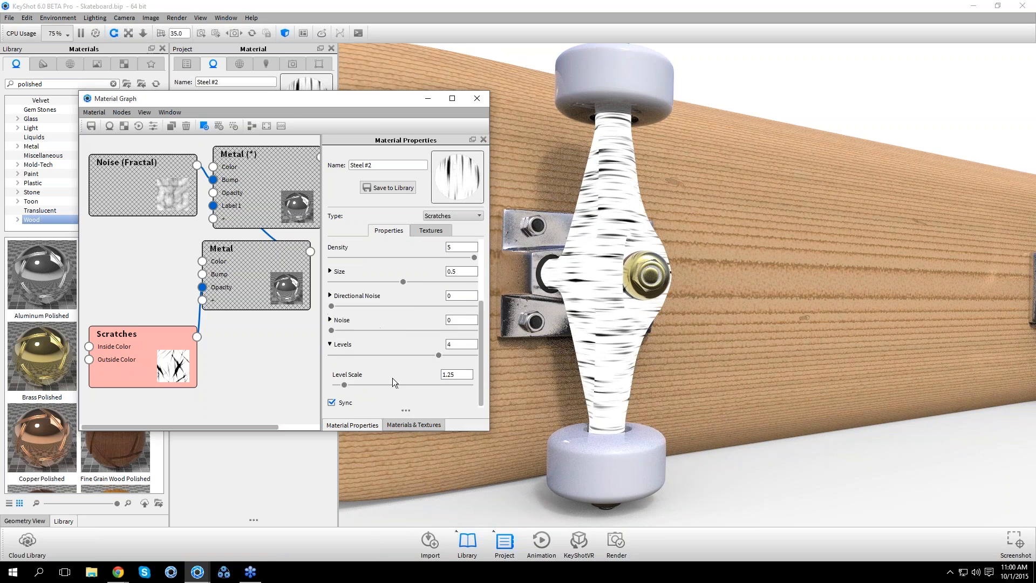
{"action": "mouse_move", "coordinate": [345, 385]}
{"action": "left_mouse_down"}
{"action": "mouse_move", "coordinate": [362, 385]}
{"action": "mouse_move", "coordinate": [346, 386]}
{"action": "left_mouse_up"}
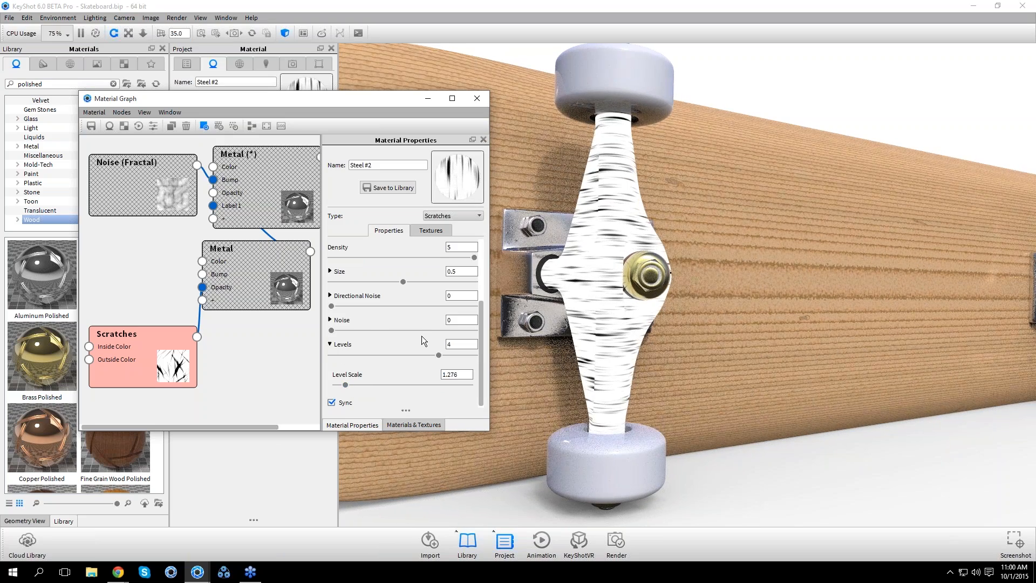
Enlarge the material graph window, move it clear of the truck, and turn off the isolated texture preview
{"action": "left_click_drag", "start_coordinate": [460, 430], "coordinate": [463, 488]}
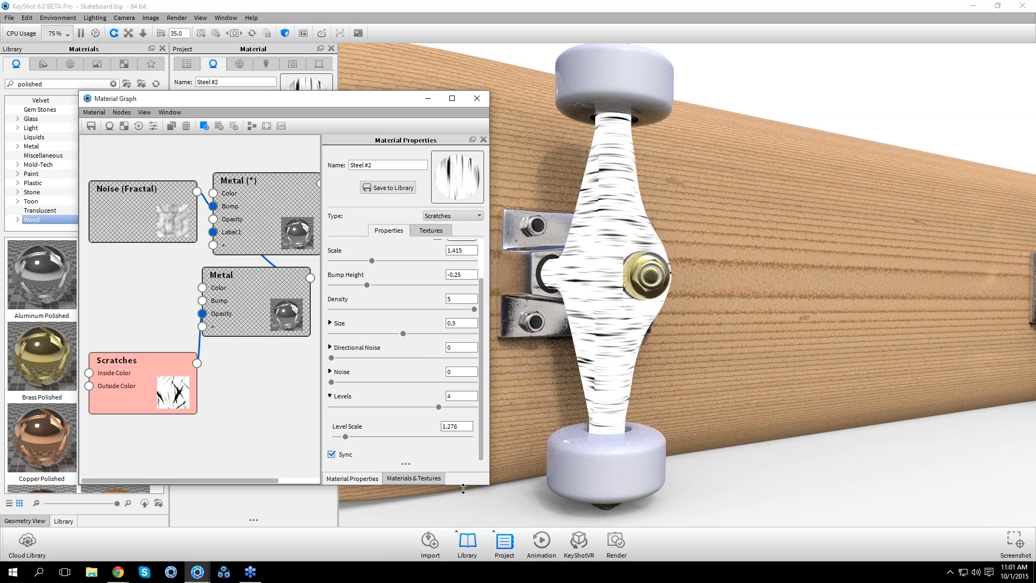
{"action": "left_click_drag", "start_coordinate": [392, 97], "coordinate": [357, 57]}
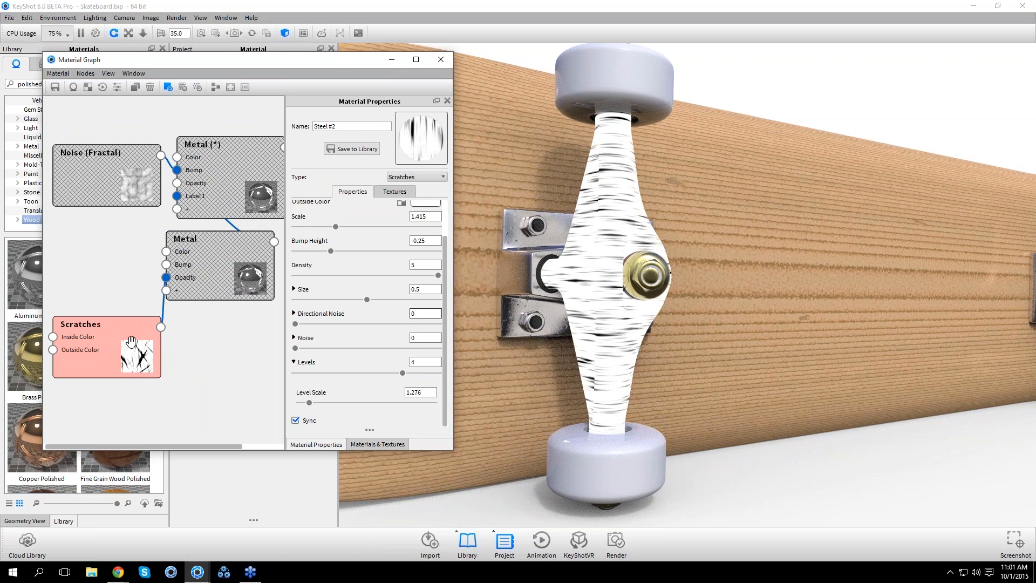
{"action": "left_click", "coordinate": [167, 88]}
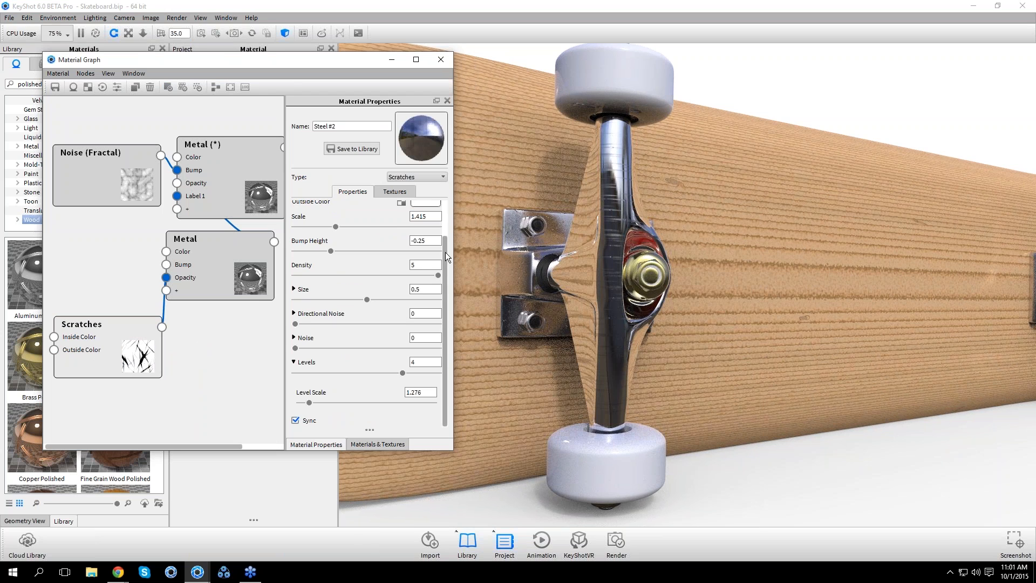
{"action": "scroll", "coordinate": [429, 227], "scroll_direction": "up", "scroll_amount": 2}
{"action": "left_click", "coordinate": [429, 228]}
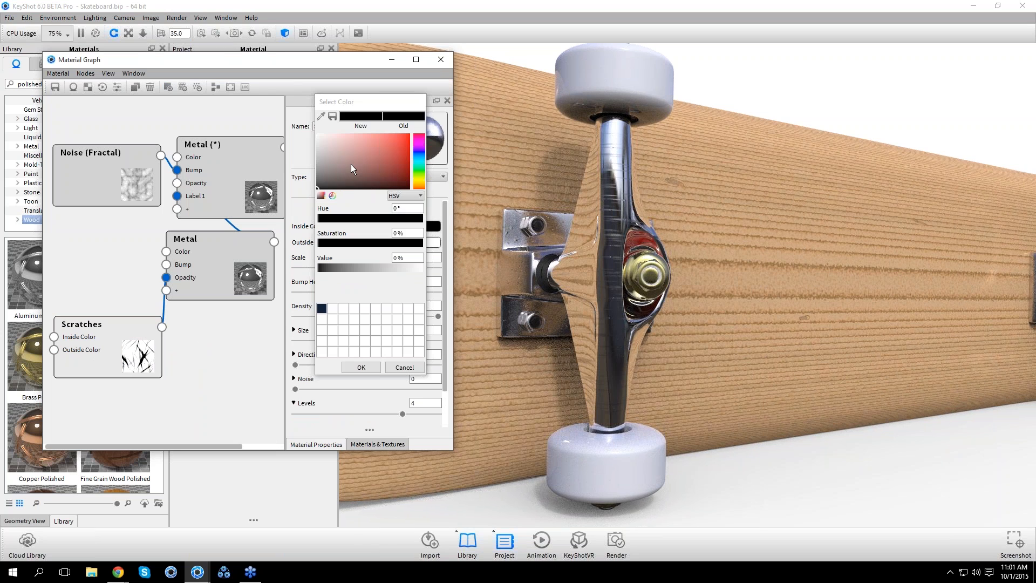
{"action": "left_click", "coordinate": [328, 146]}
{"action": "mouse_move", "coordinate": [288, 115]}
{"action": "left_mouse_down"}
{"action": "mouse_move", "coordinate": [271, 103]}
{"action": "mouse_move", "coordinate": [271, 369]}
{"action": "left_mouse_up"}
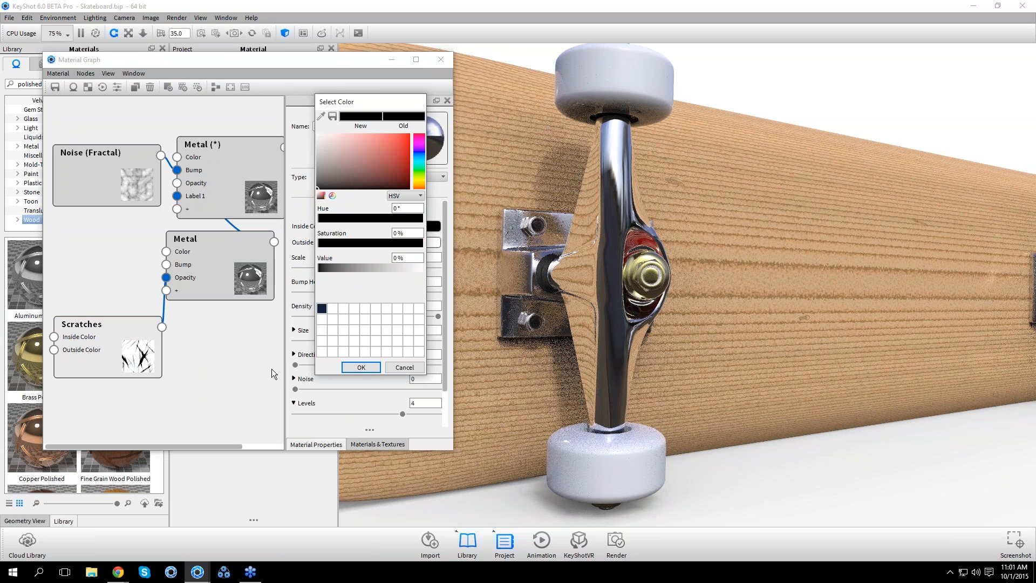
{"action": "left_click", "coordinate": [359, 367]}
Invert the Scratches texture's colors, with white as the inside color and black as the outside color
{"action": "left_click", "coordinate": [595, 365]}
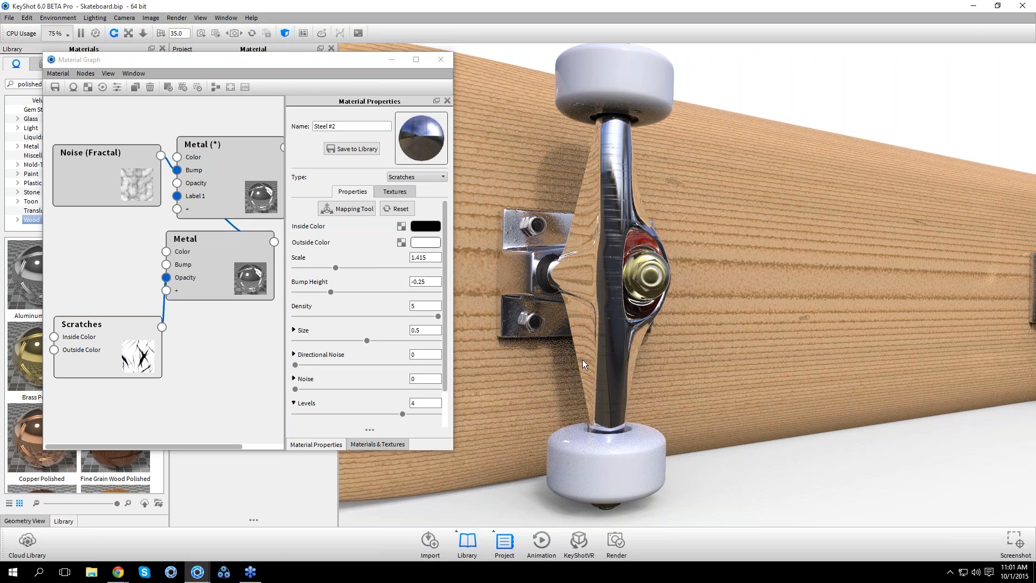
{"action": "left_click_drag", "start_coordinate": [582, 359], "coordinate": [575, 358]}
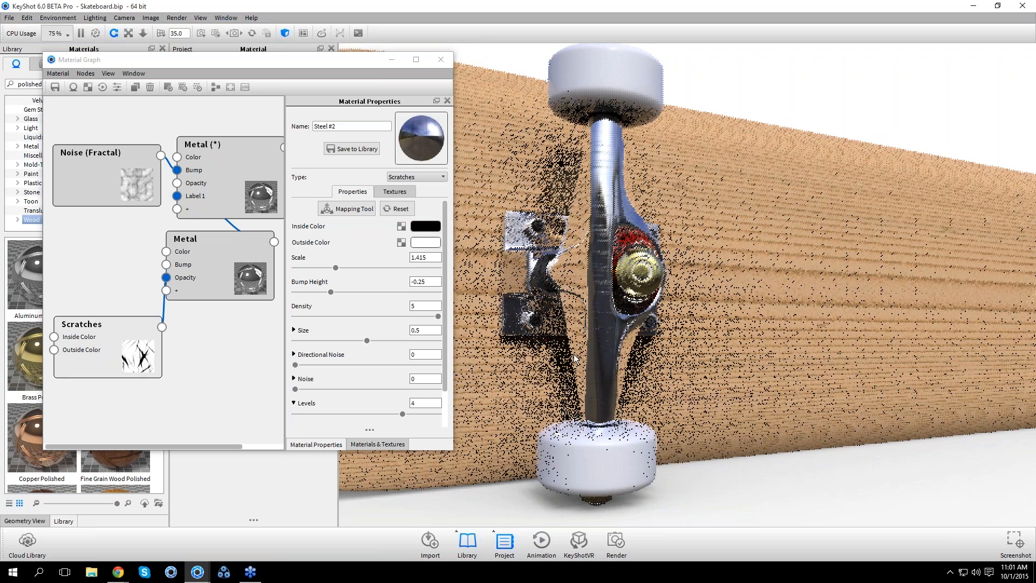
{"action": "scroll", "coordinate": [575, 357], "scroll_direction": "up", "scroll_amount": 5}
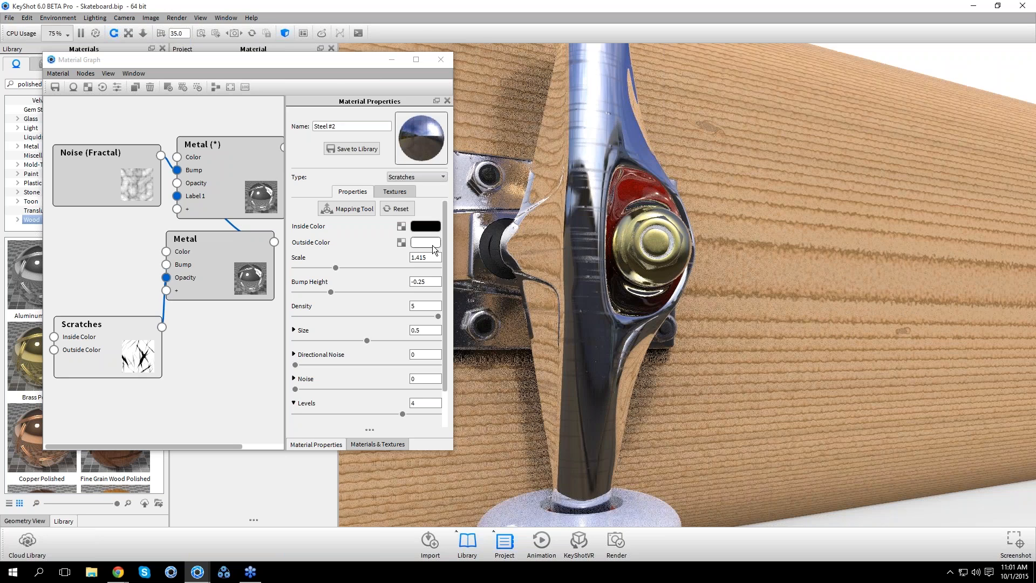
{"action": "left_click", "coordinate": [432, 245]}
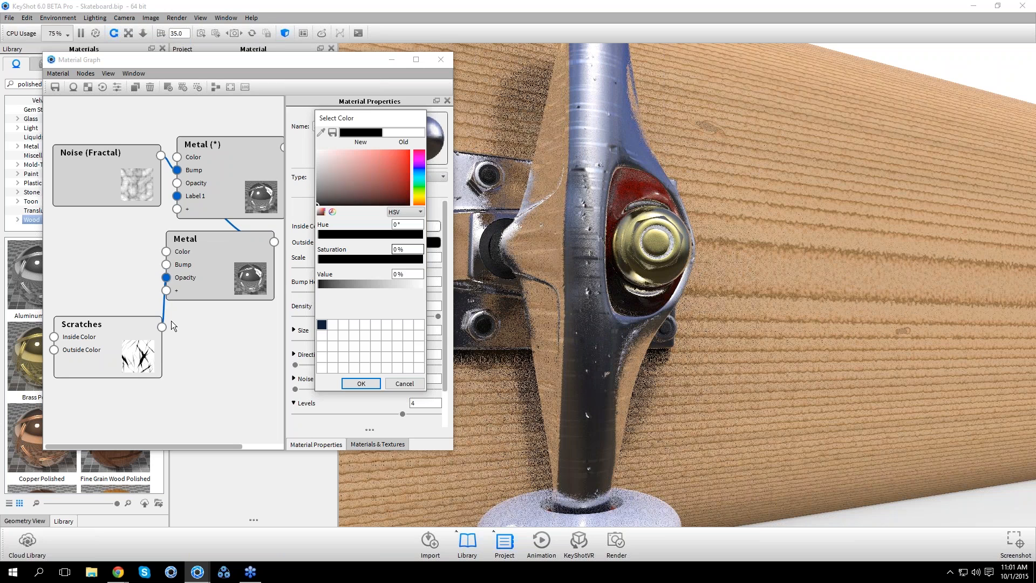
Duplicate the Scratches node and connect the copy to the chrome Metal node's bump input
{"action": "left_click_drag", "start_coordinate": [123, 346], "coordinate": [118, 339]}
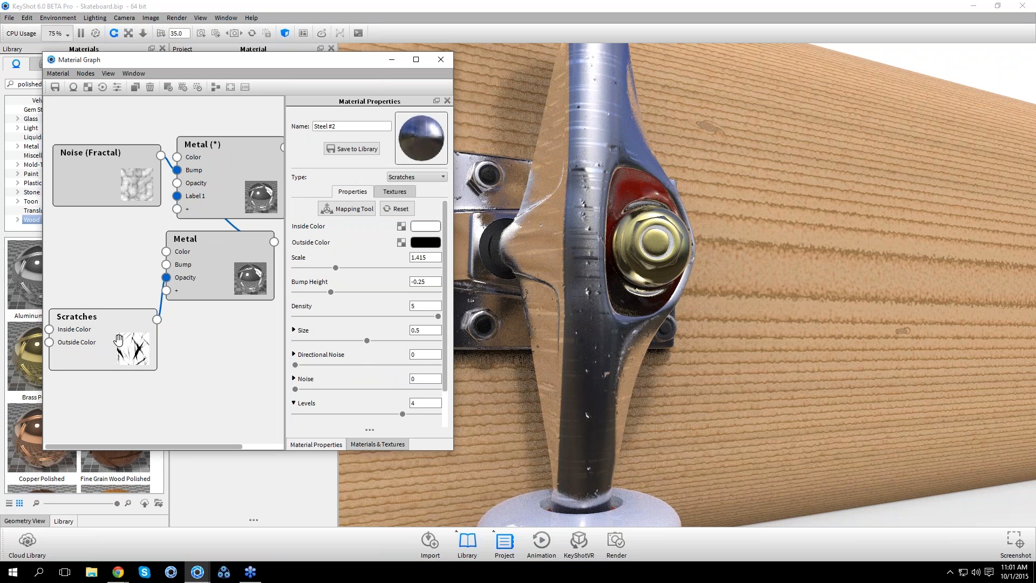
{"action": "left_click_drag", "start_coordinate": [202, 144], "coordinate": [240, 133]}
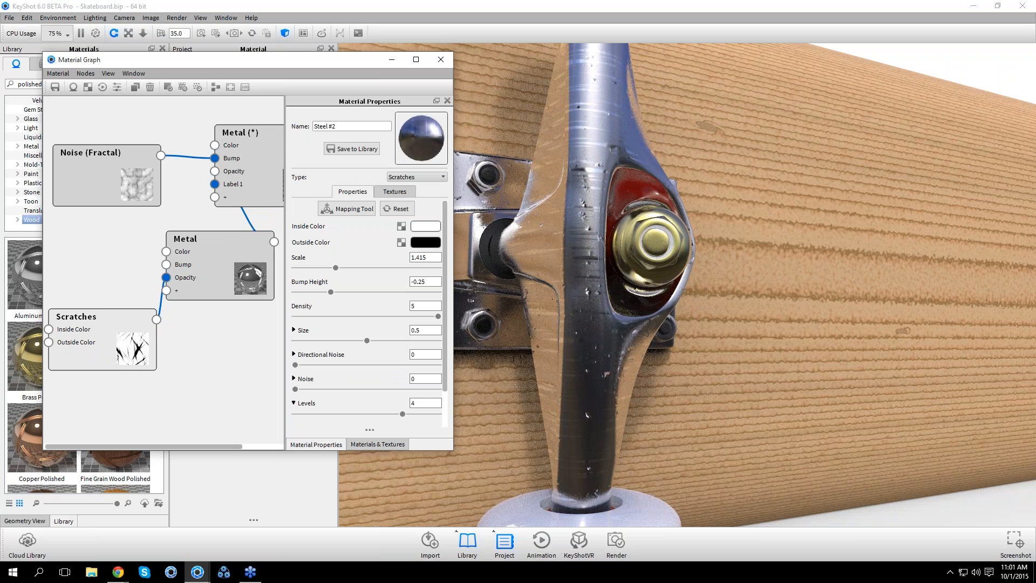
{"action": "key", "text": "ctrl+v"}
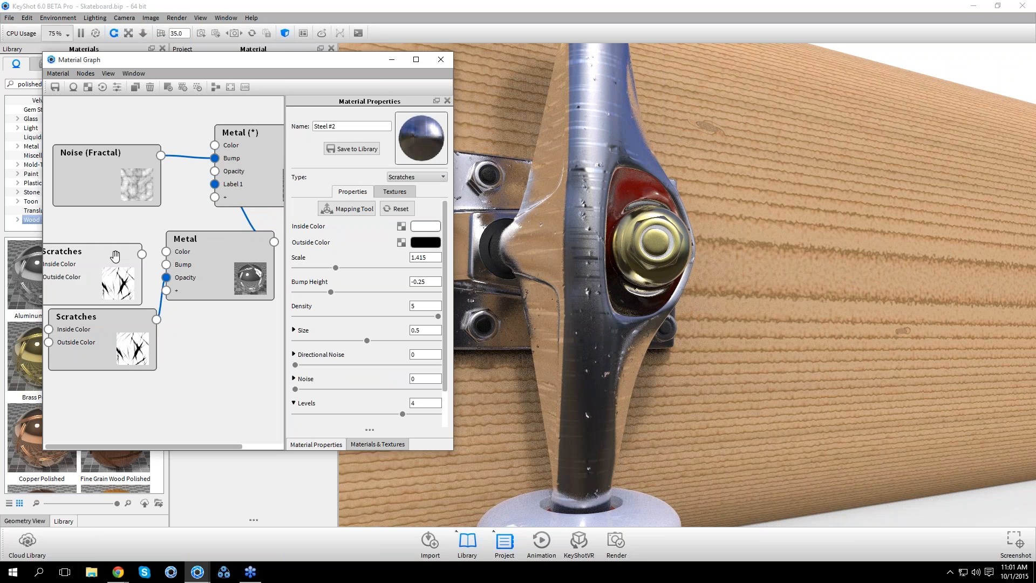
{"action": "left_click_drag", "start_coordinate": [142, 253], "coordinate": [166, 264]}
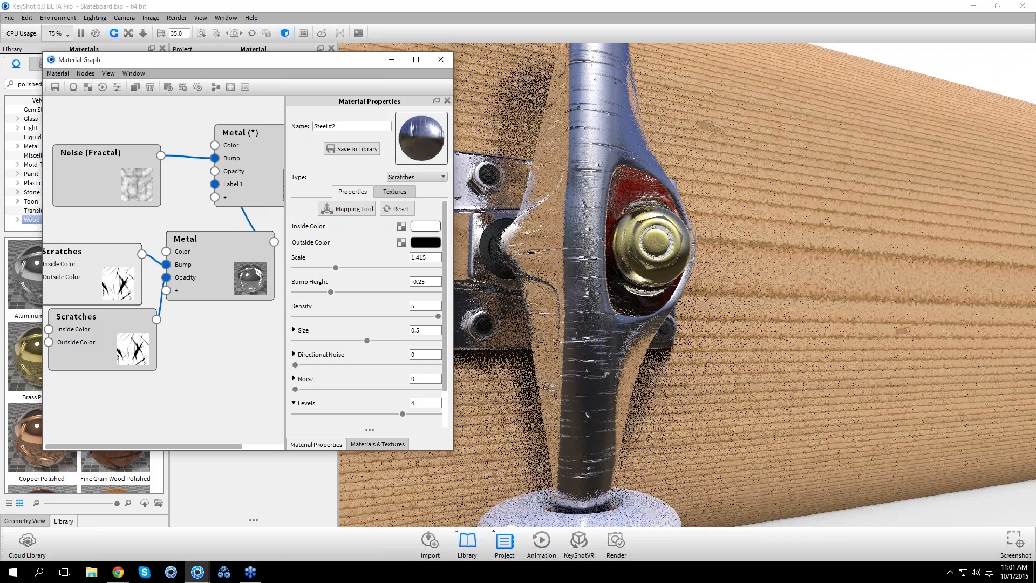
Inspect the scratched truck from another angle and spread the two Scratches nodes apart in the graph
{"action": "scroll", "coordinate": [737, 261], "scroll_direction": "down", "scroll_amount": 5}
{"action": "left_click_drag", "start_coordinate": [737, 262], "coordinate": [646, 322]}
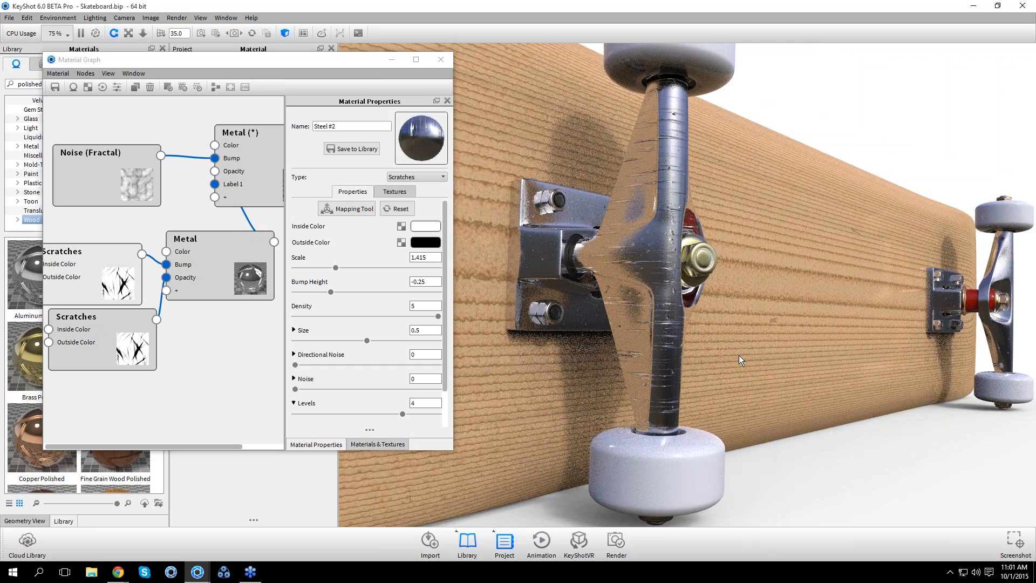
{"action": "scroll", "coordinate": [711, 359], "scroll_direction": "up", "scroll_amount": 3}
{"action": "mouse_move", "coordinate": [712, 359]}
{"action": "left_mouse_down"}
{"action": "mouse_move", "coordinate": [672, 358]}
{"action": "mouse_move", "coordinate": [705, 351]}
{"action": "left_mouse_up"}
{"action": "left_click_drag", "start_coordinate": [138, 319], "coordinate": [98, 340]}
{"action": "left_click_drag", "start_coordinate": [97, 255], "coordinate": [99, 222]}
Delete the lower Scratches node connected to the chrome Metal node's opacity
{"action": "left_click_drag", "start_coordinate": [88, 342], "coordinate": [124, 346]}
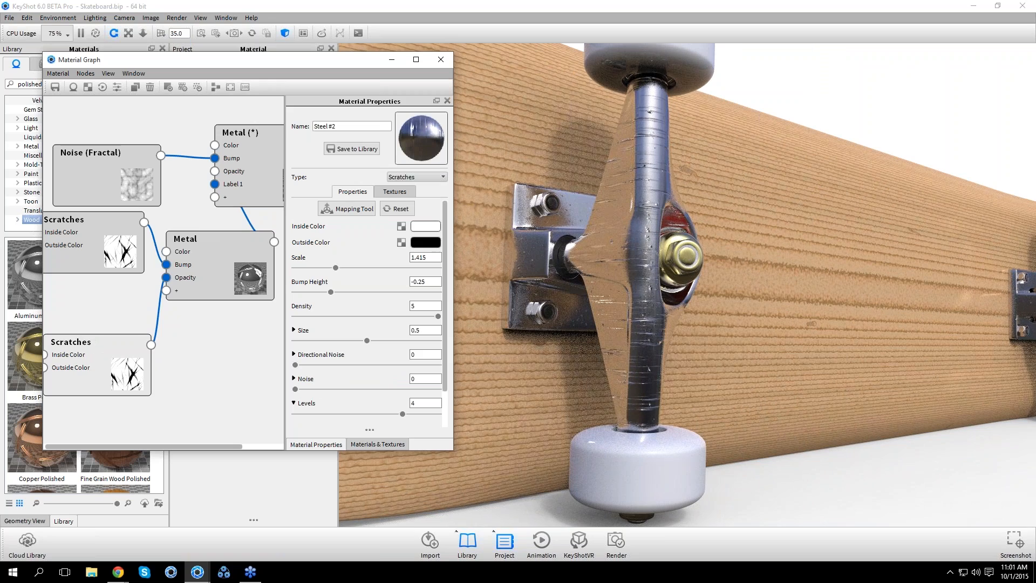
{"action": "key", "text": "Delete"}
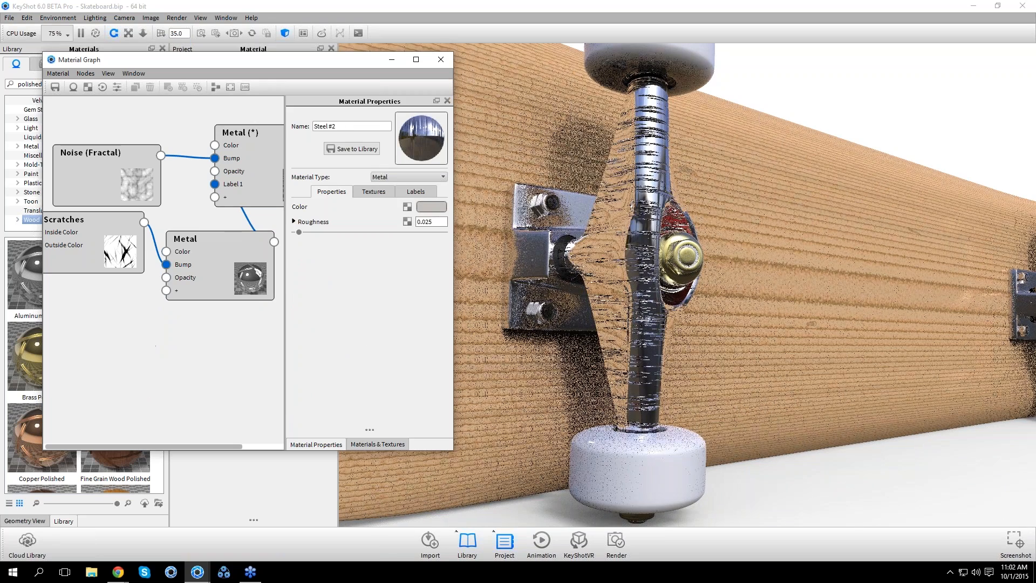
{"action": "left_click", "coordinate": [140, 256]}
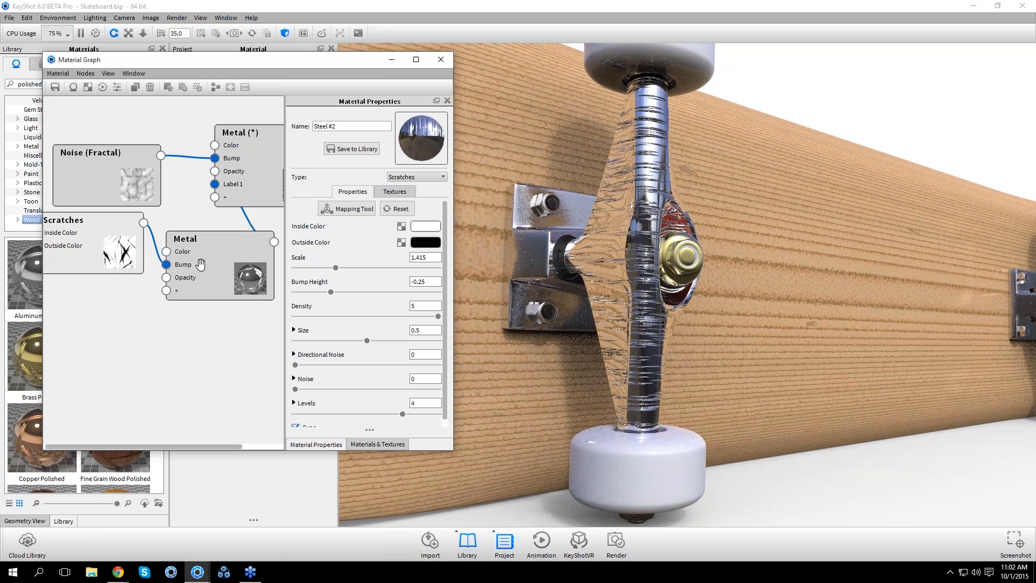
{"action": "left_click", "coordinate": [420, 227]}
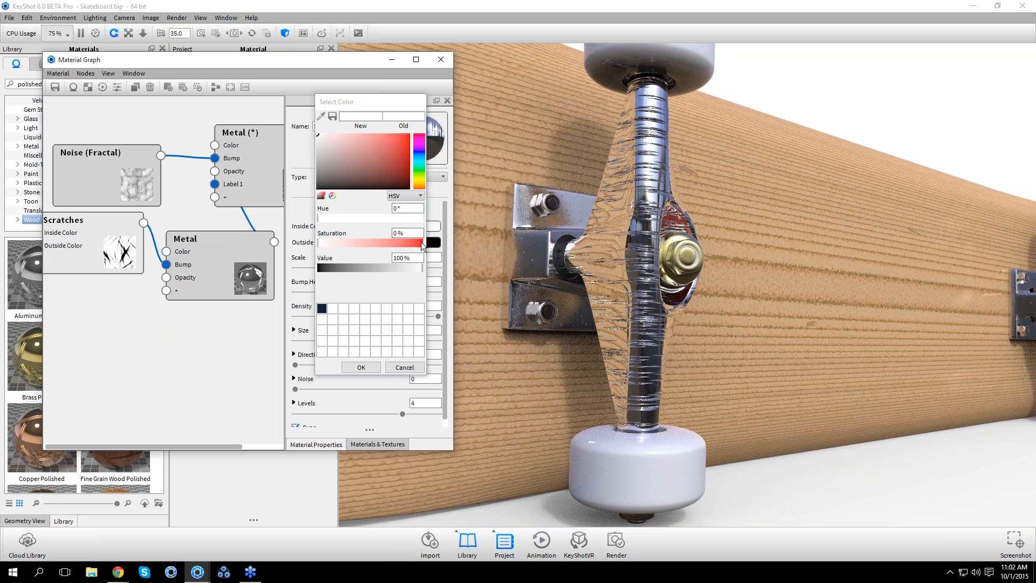
{"action": "left_click", "coordinate": [399, 367]}
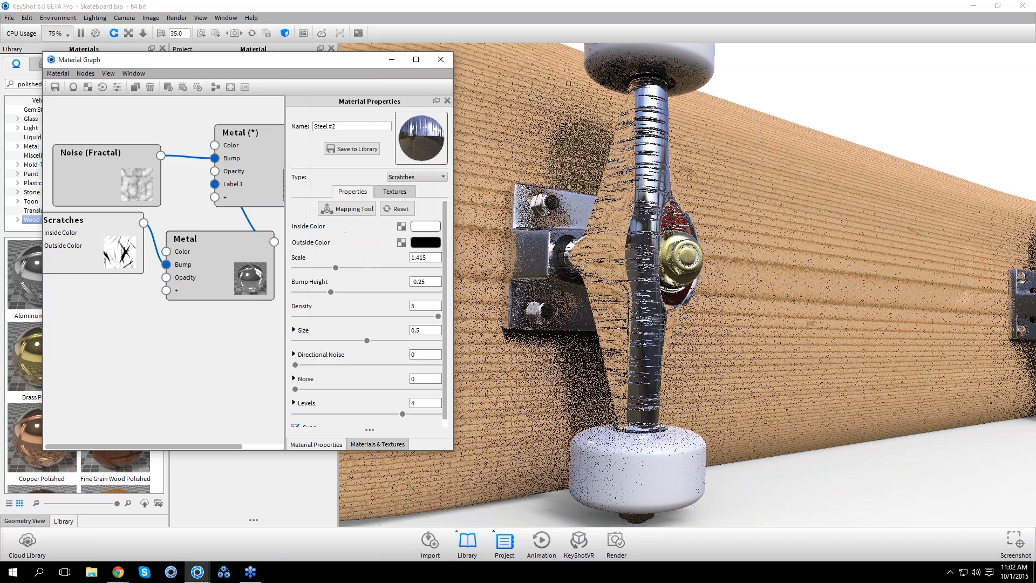
Add a Color Gradient texture node to the graph and connect it to the chrome Metal node's opacity input
{"action": "right_click", "coordinate": [119, 365]}
{"action": "mouse_move", "coordinate": [214, 453]}
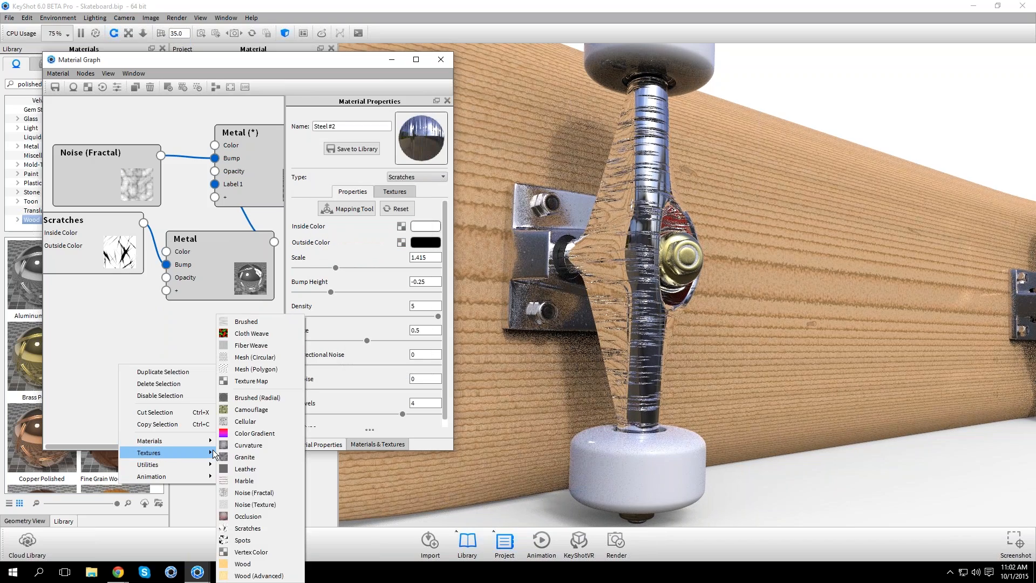
{"action": "left_click", "coordinate": [254, 433]}
{"action": "left_click_drag", "start_coordinate": [193, 392], "coordinate": [167, 278]}
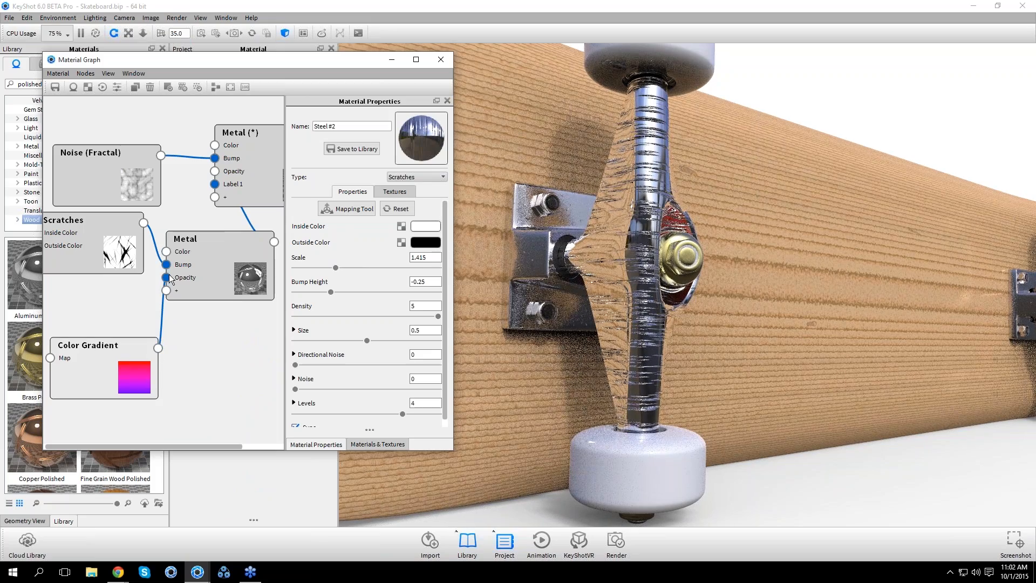
Preview the Color Gradient on the truck and set its starting color stop to black
{"action": "double_click", "coordinate": [133, 367]}
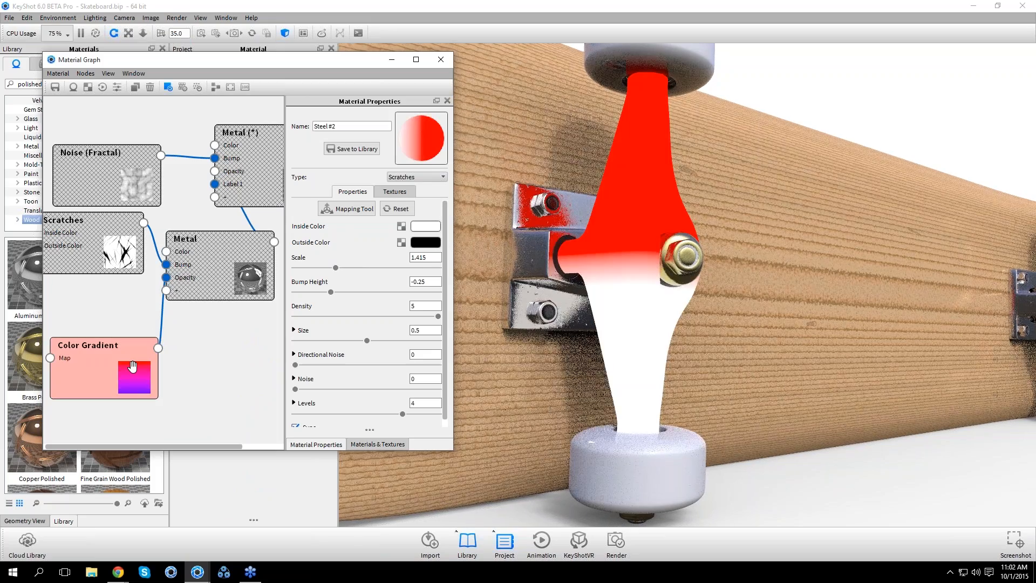
{"action": "left_click", "coordinate": [420, 268]}
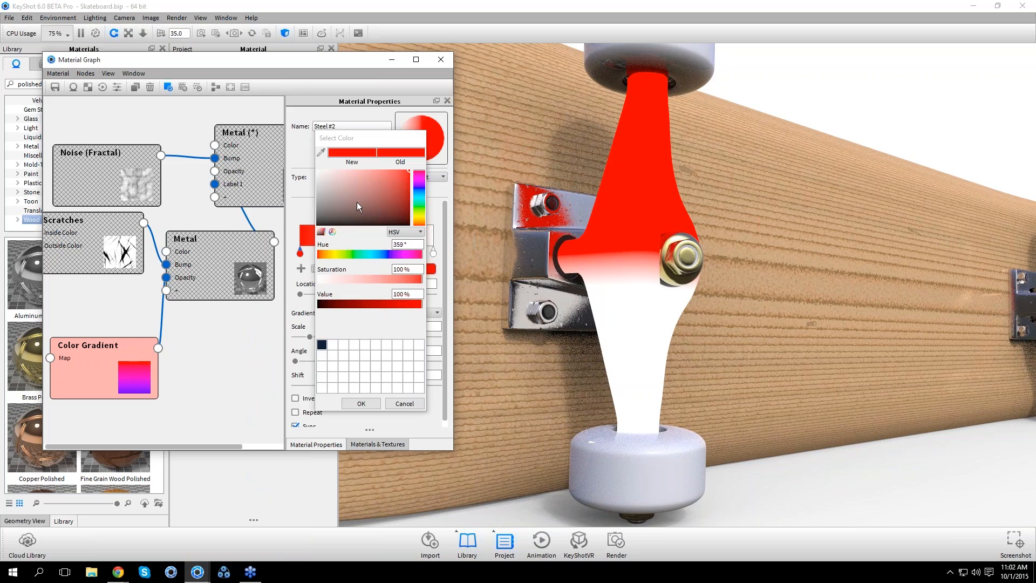
{"action": "left_click_drag", "start_coordinate": [357, 202], "coordinate": [280, 251]}
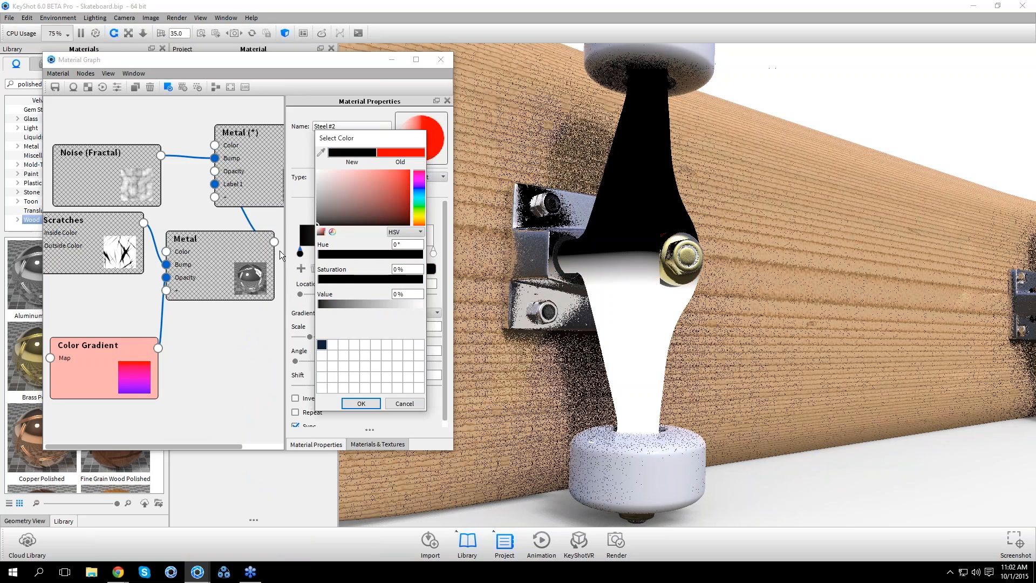
{"action": "left_click", "coordinate": [361, 404]}
Add a color stop at the middle of the gradient, making the end stop black and the middle stop white
{"action": "left_click", "coordinate": [300, 270]}
{"action": "left_click", "coordinate": [432, 254]}
{"action": "left_click", "coordinate": [429, 270]}
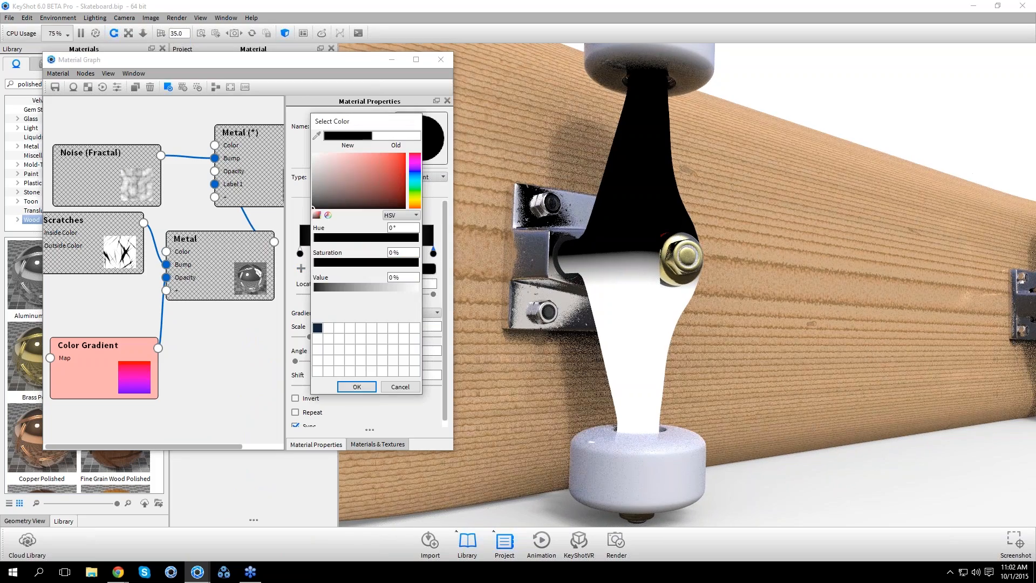
{"action": "left_click", "coordinate": [356, 386]}
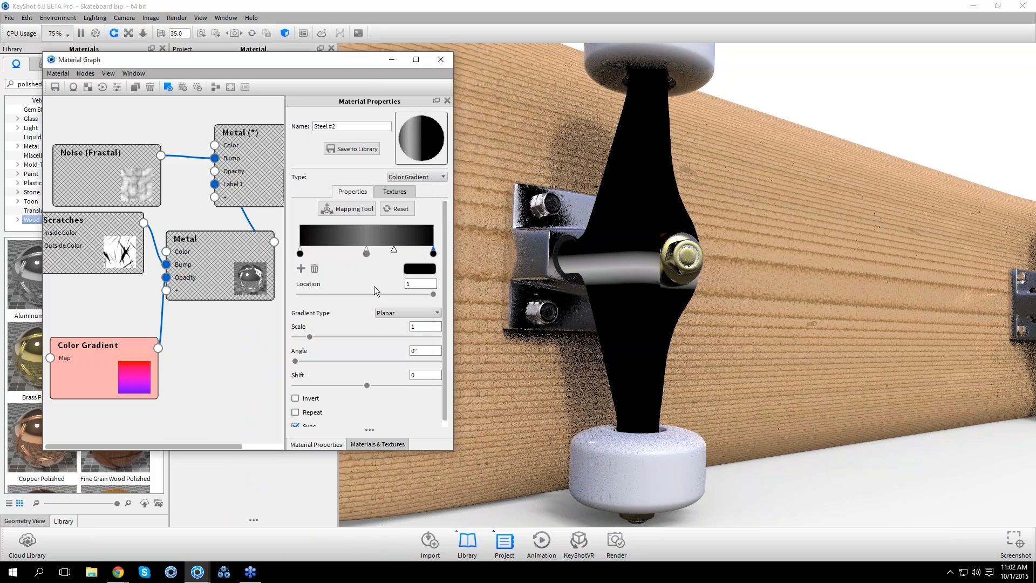
{"action": "left_click", "coordinate": [367, 252]}
{"action": "left_click", "coordinate": [420, 268]}
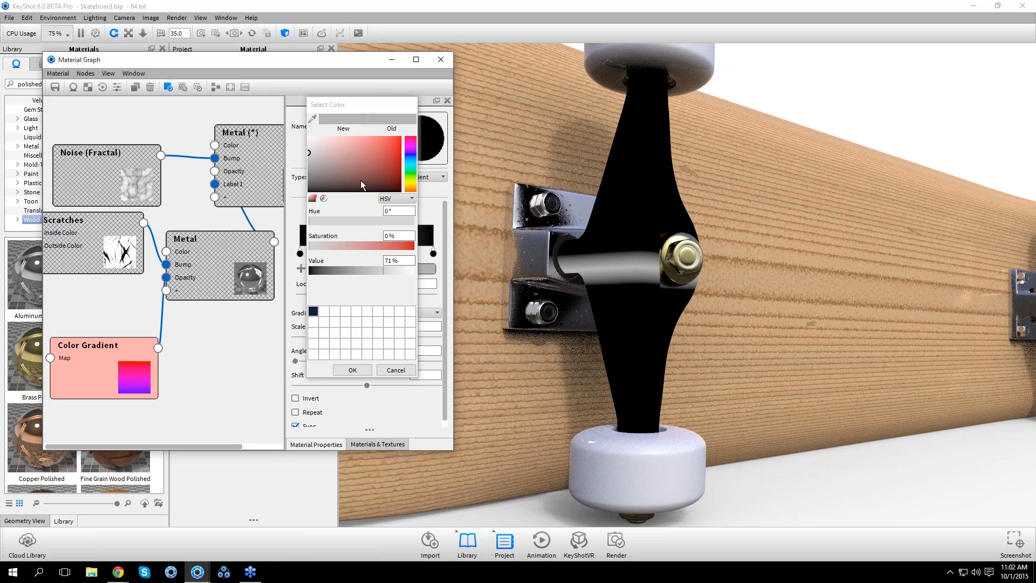
{"action": "left_click", "coordinate": [352, 369]}
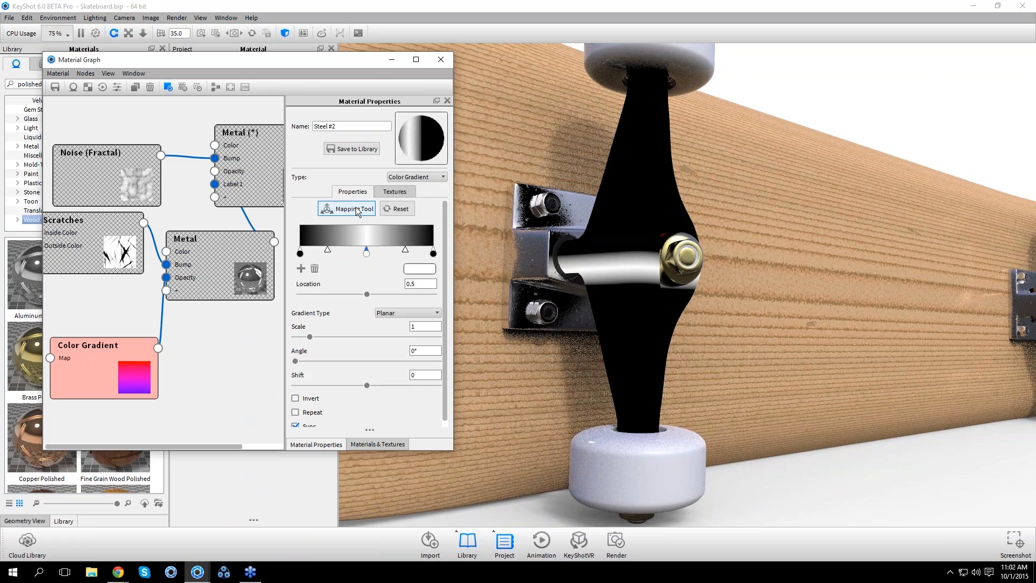
Rotate and shift the gradient mapping so its white band runs along the truck's axle, and accept the placement
{"action": "left_click", "coordinate": [354, 209]}
{"action": "left_click_drag", "start_coordinate": [975, 345], "coordinate": [907, 322]}
{"action": "left_click_drag", "start_coordinate": [856, 280], "coordinate": [558, 281]}
{"action": "left_click_drag", "start_coordinate": [680, 231], "coordinate": [681, 325]}
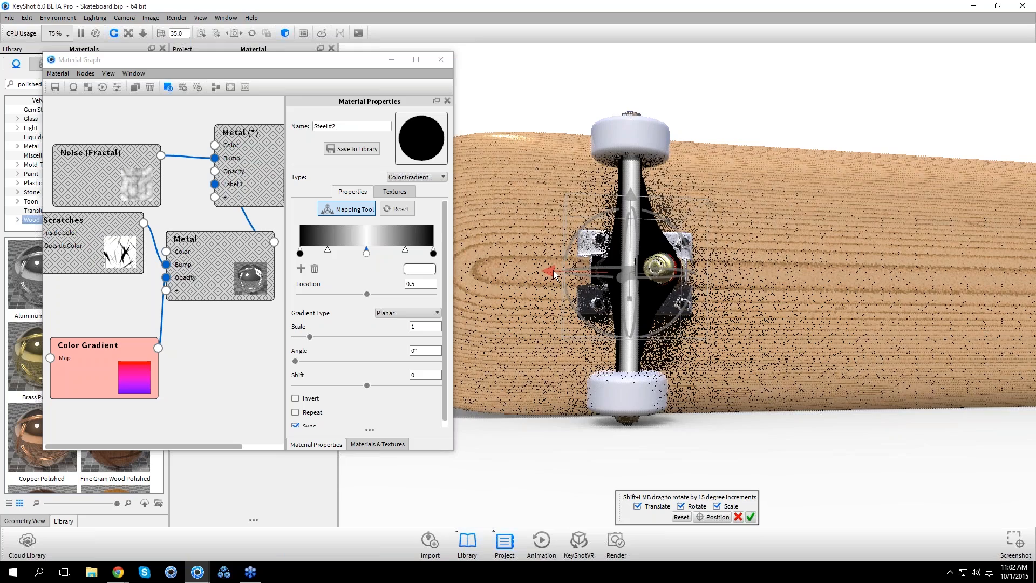
{"action": "left_click_drag", "start_coordinate": [552, 273], "coordinate": [554, 273]}
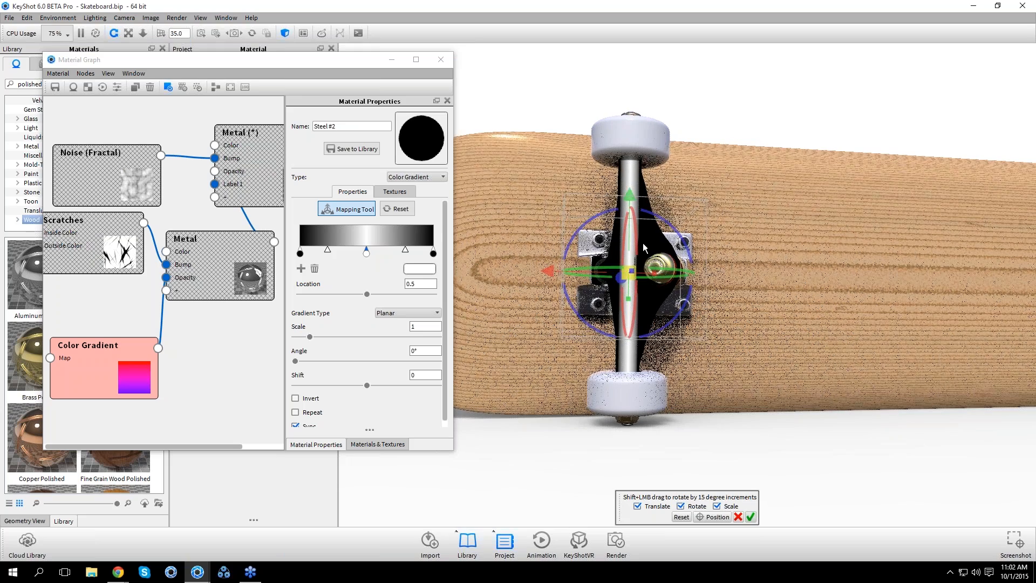
{"action": "left_click", "coordinate": [750, 516]}
Compare the isolated gradient with the full truck material up close and from several angles
{"action": "left_click", "coordinate": [116, 375]}
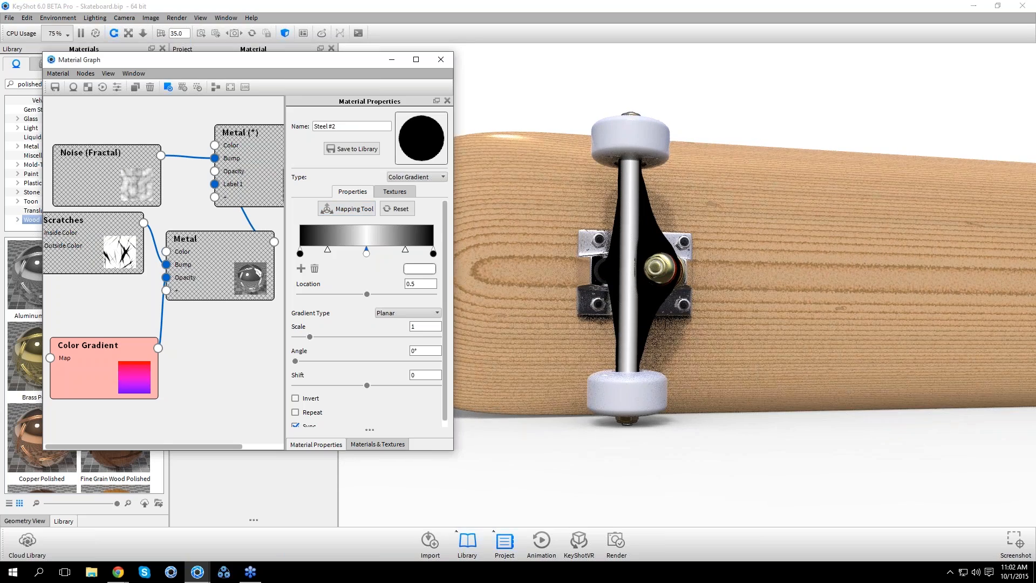
{"action": "key", "text": "c"}
{"action": "left_click", "coordinate": [662, 338]}
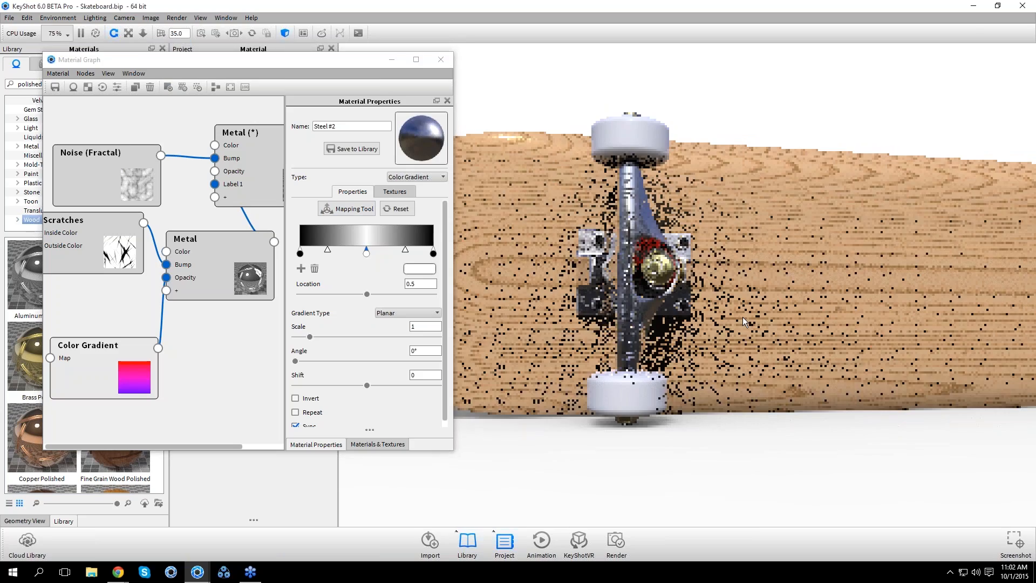
{"action": "left_click_drag", "start_coordinate": [781, 310], "coordinate": [747, 308]}
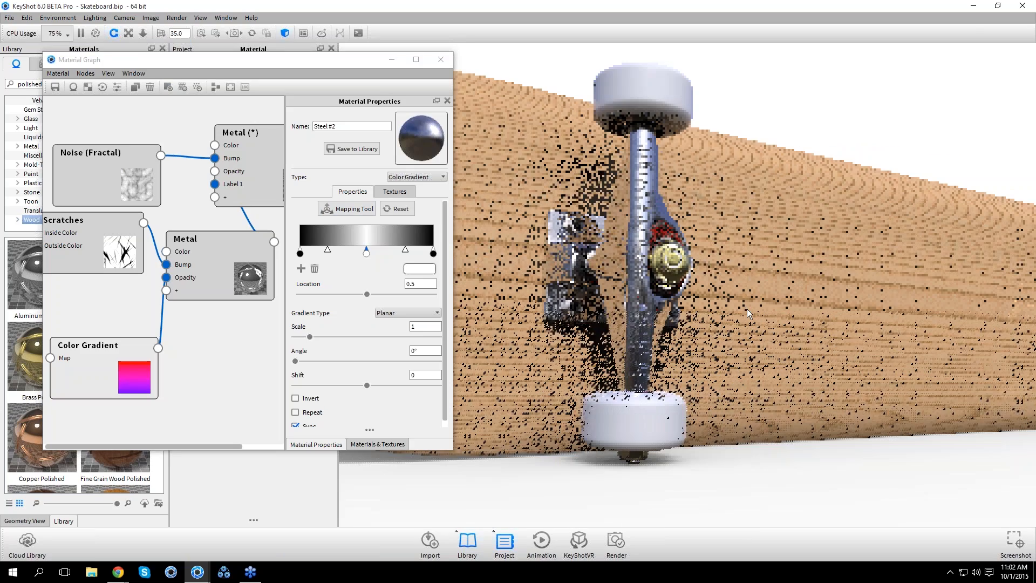
{"action": "scroll", "coordinate": [747, 308], "scroll_direction": "up", "scroll_amount": 3}
{"action": "scroll", "coordinate": [736, 309], "scroll_direction": "up", "scroll_amount": 1}
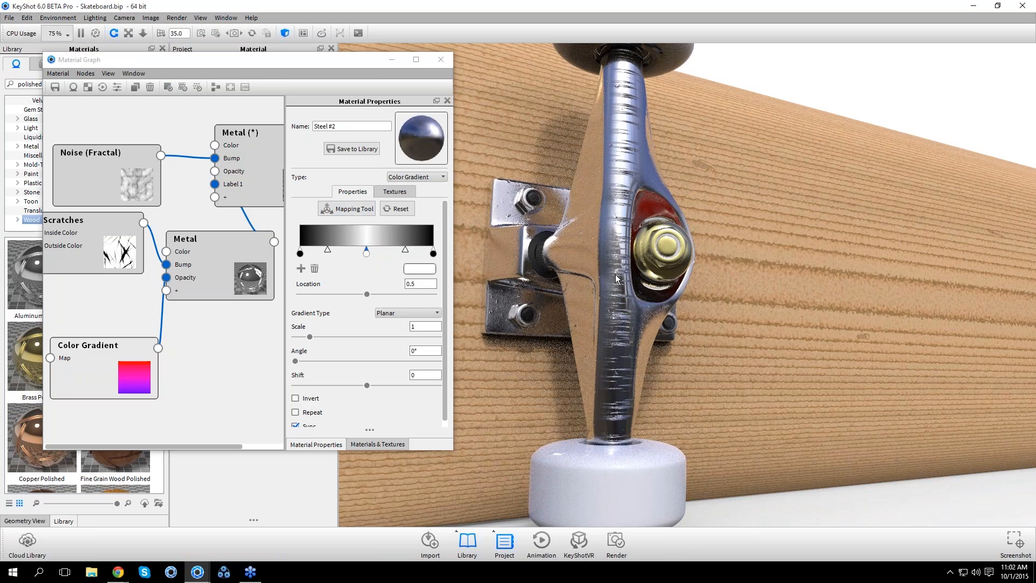
{"action": "left_click", "coordinate": [121, 387]}
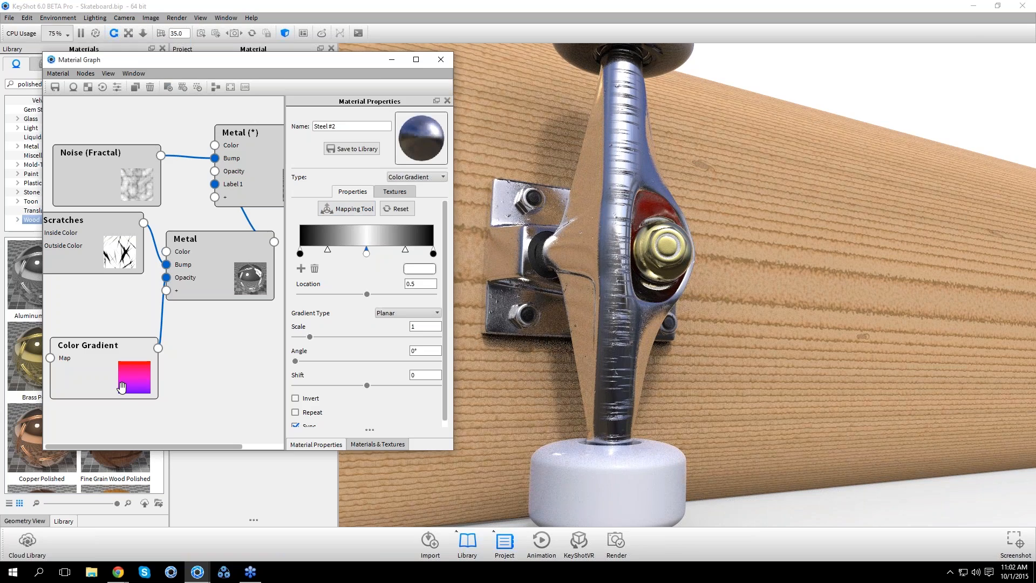
{"action": "double_click", "coordinate": [122, 387]}
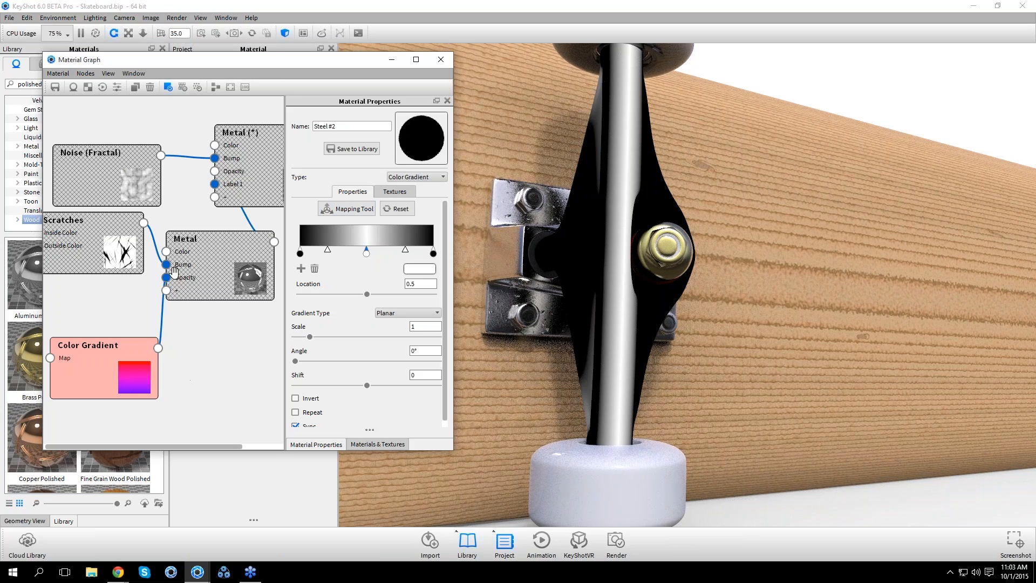
{"action": "left_click", "coordinate": [206, 383]}
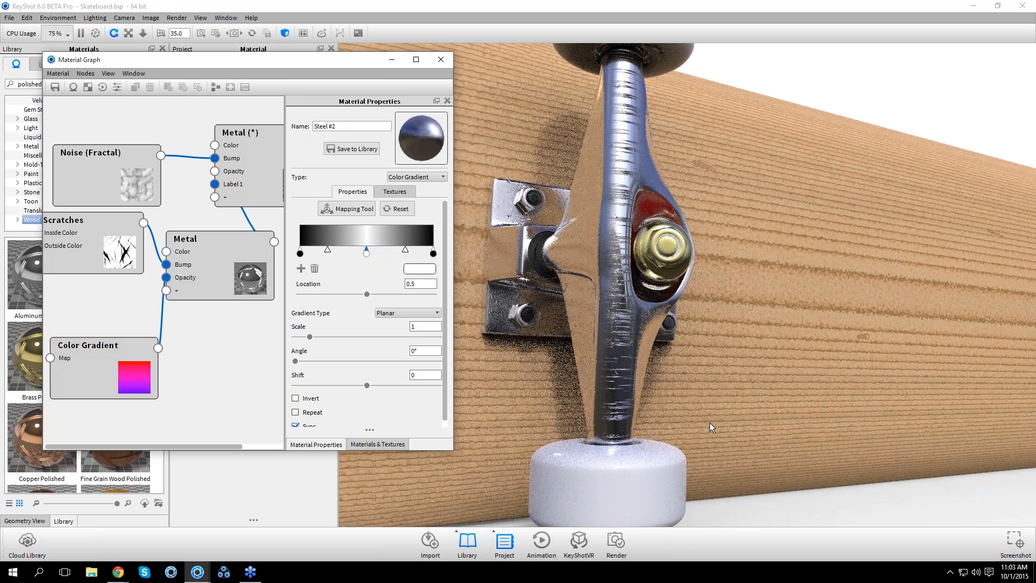
{"action": "left_click_drag", "start_coordinate": [710, 423], "coordinate": [782, 400]}
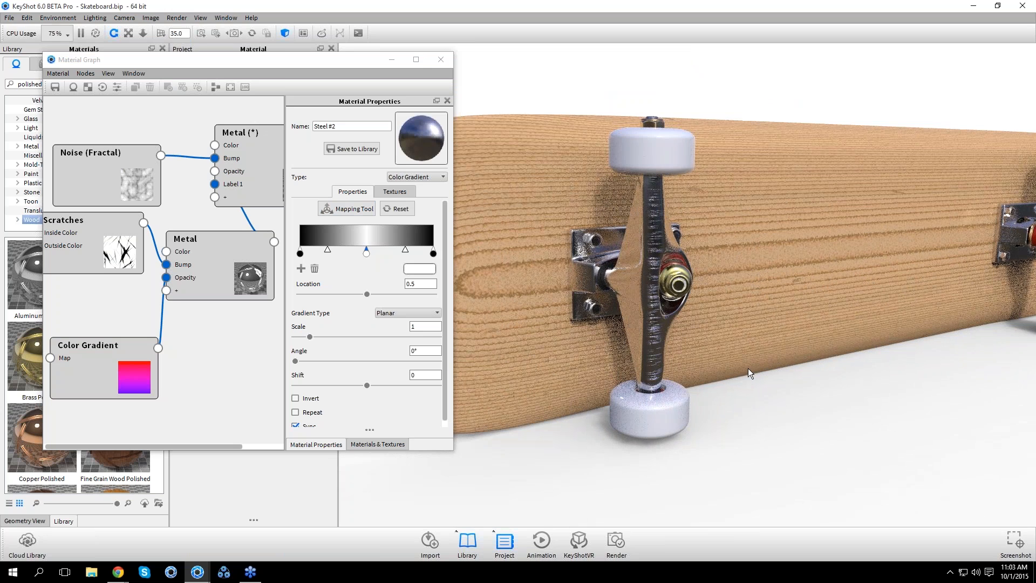
Bring the whole node graph into view and review the material and texture node types that can be added
{"action": "left_click_drag", "start_coordinate": [248, 61], "coordinate": [412, 50]}
{"action": "left_click_drag", "start_coordinate": [207, 258], "coordinate": [64, 257]}
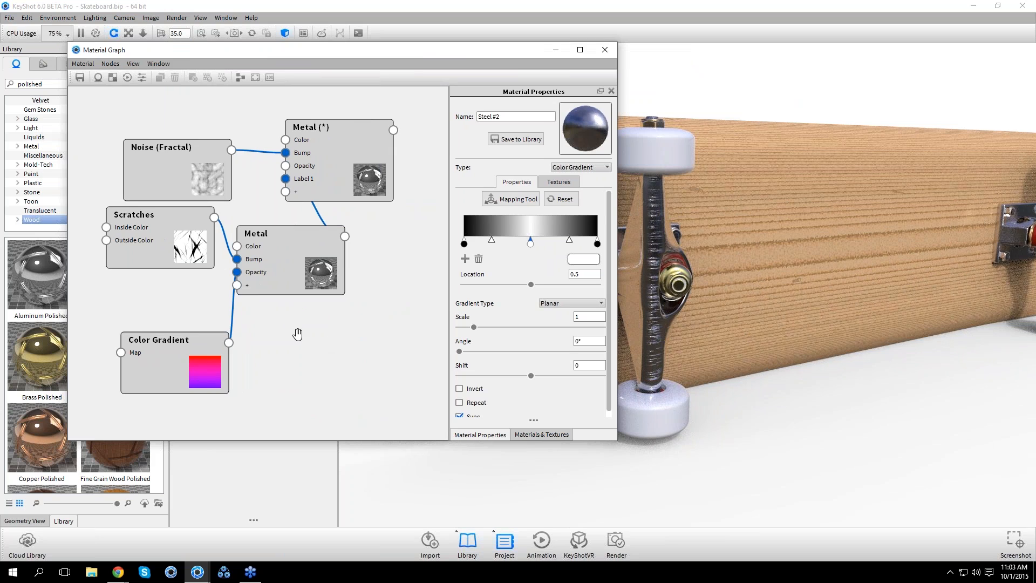
{"action": "right_click", "coordinate": [270, 333]}
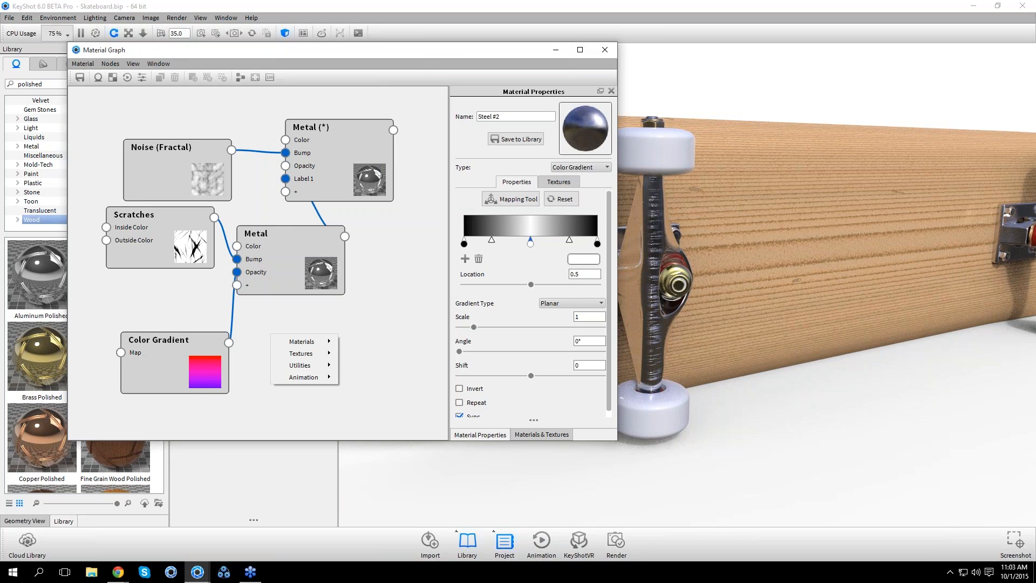
{"action": "mouse_move", "coordinate": [274, 342]}
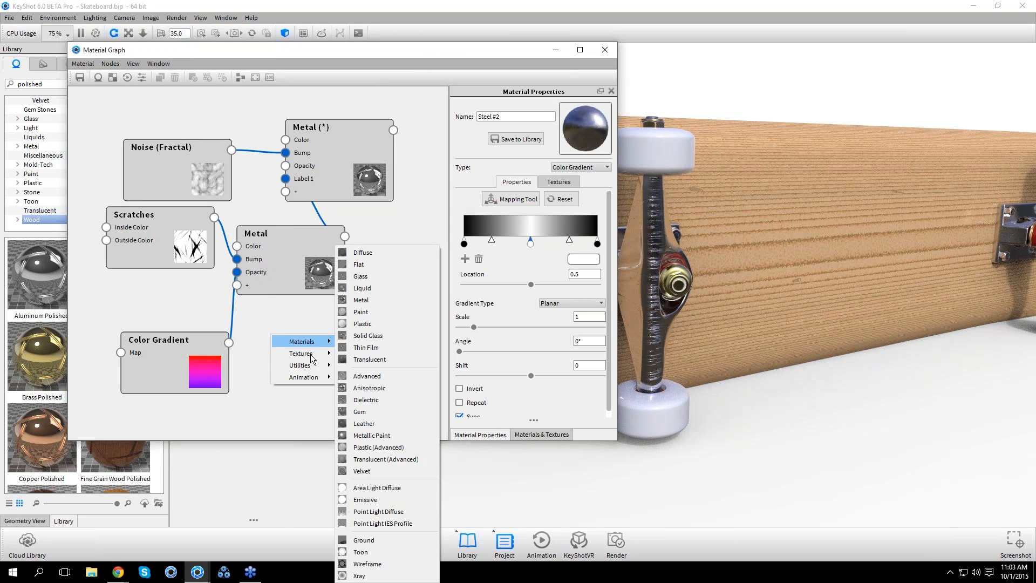
{"action": "mouse_move", "coordinate": [310, 358]}
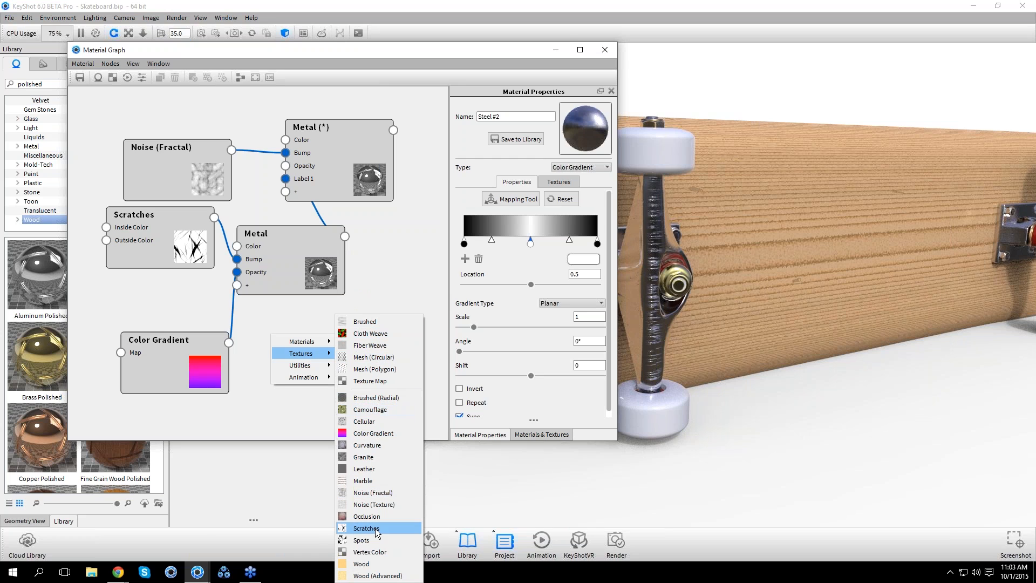
{"action": "left_click", "coordinate": [402, 284]}
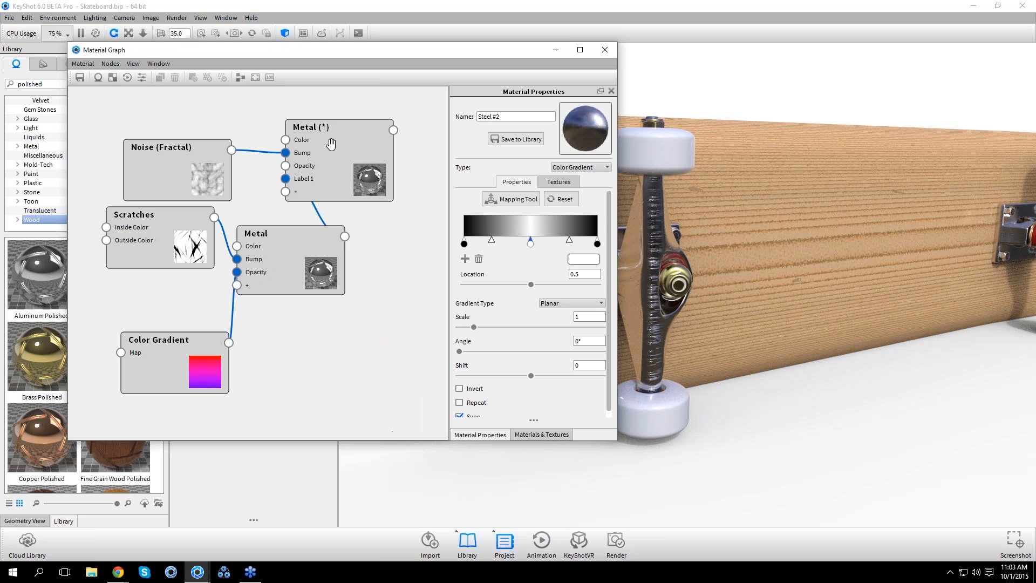
Automatically arrange the nodes of the truck material and close the Material Graph
{"action": "left_click", "coordinate": [240, 78]}
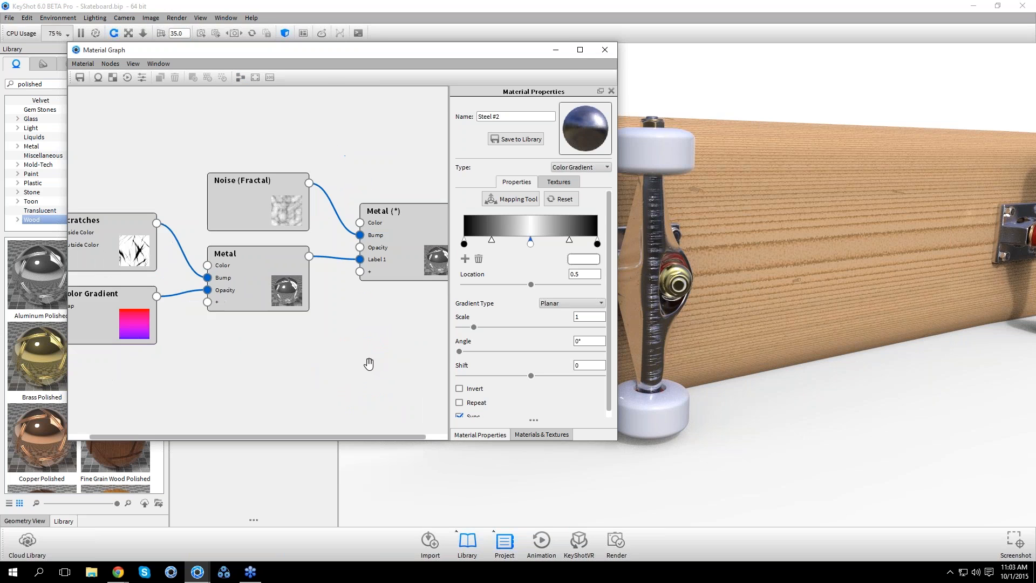
{"action": "left_click_drag", "start_coordinate": [377, 53], "coordinate": [315, 26]}
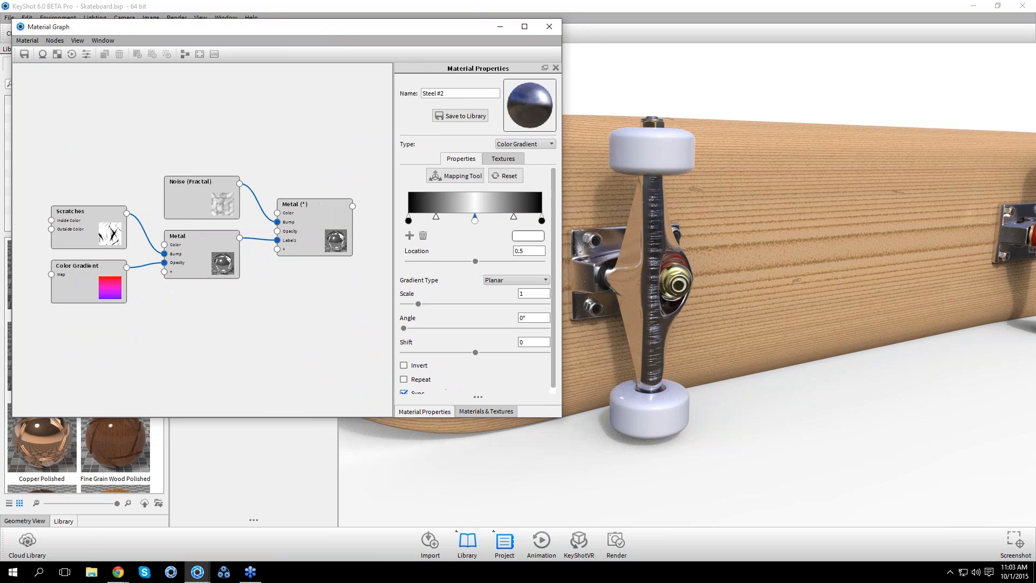
{"action": "left_click", "coordinate": [552, 28]}
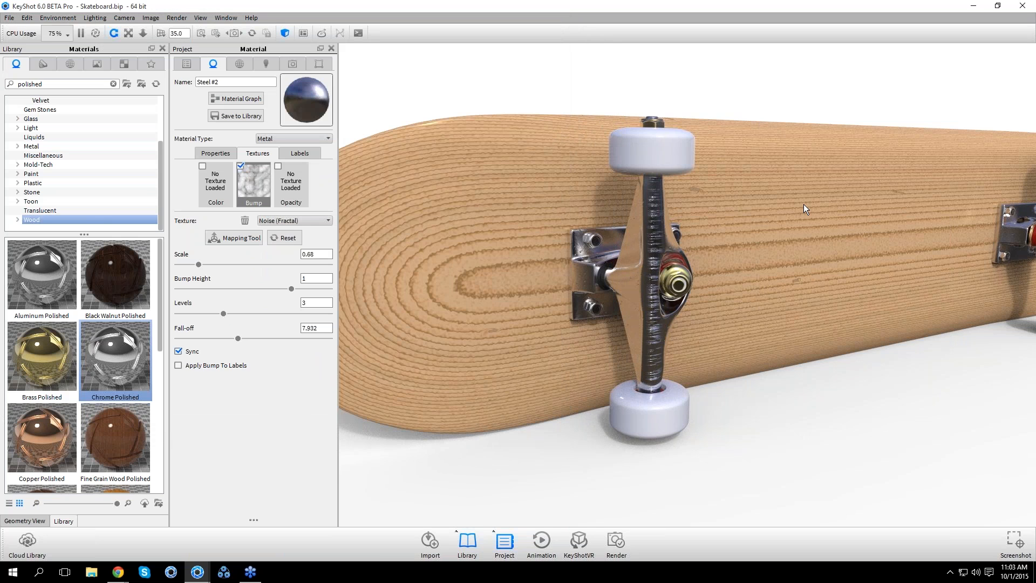
Examine the worn metal on the truck and axle up close from several angles
{"action": "middle_click_drag", "start_coordinate": [794, 209], "coordinate": [772, 218]}
{"action": "scroll", "coordinate": [714, 234], "scroll_direction": "up", "scroll_amount": 4}
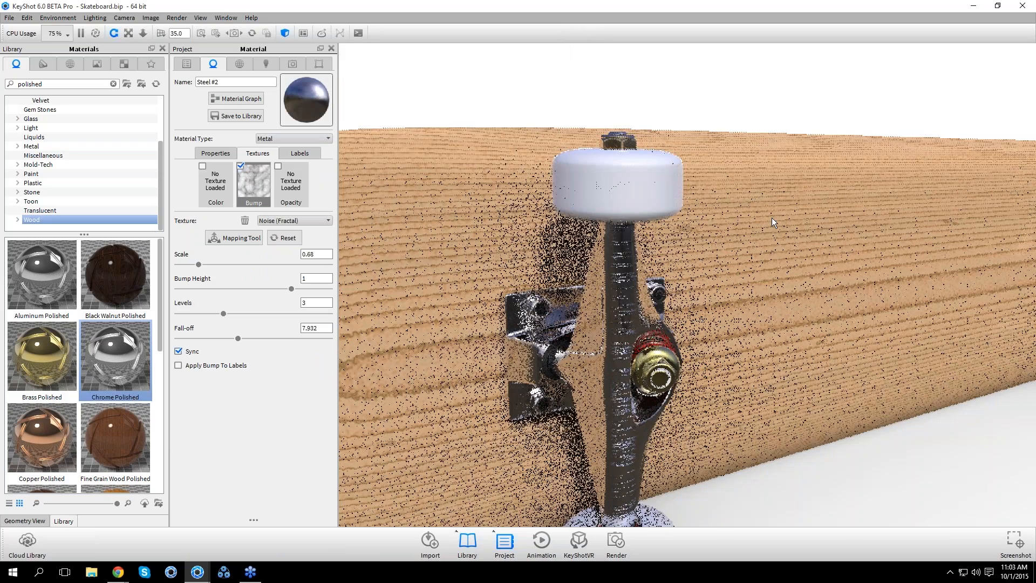
{"action": "scroll", "coordinate": [772, 218], "scroll_direction": "up", "scroll_amount": 1}
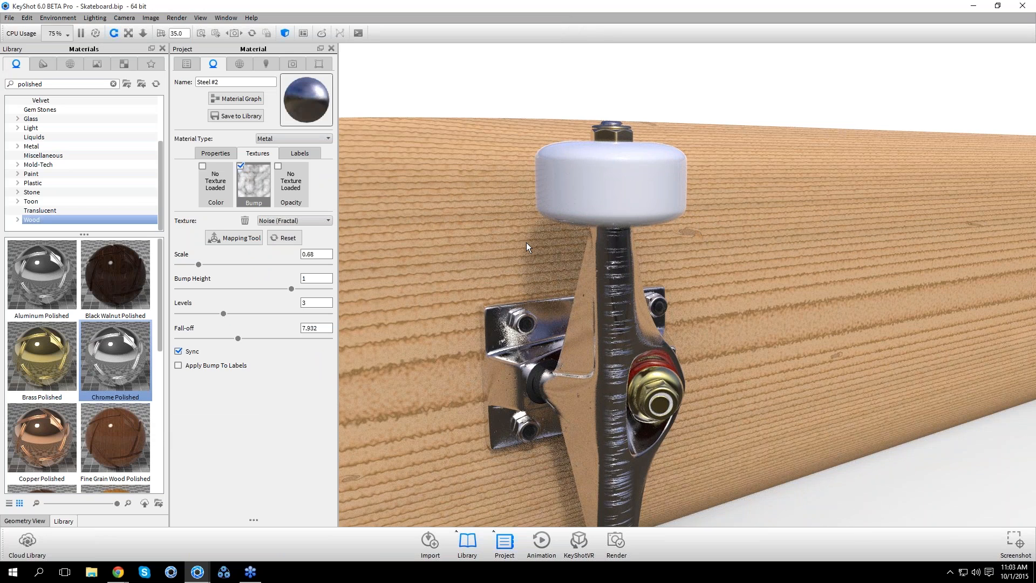
{"action": "left_click_drag", "start_coordinate": [564, 272], "coordinate": [535, 274]}
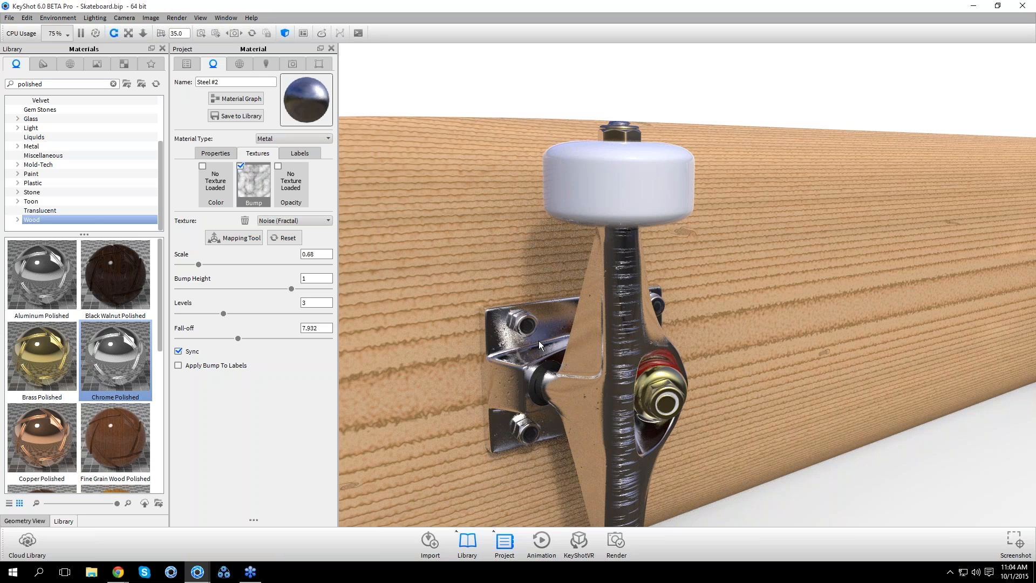
{"action": "left_click_drag", "start_coordinate": [639, 233], "coordinate": [659, 264]}
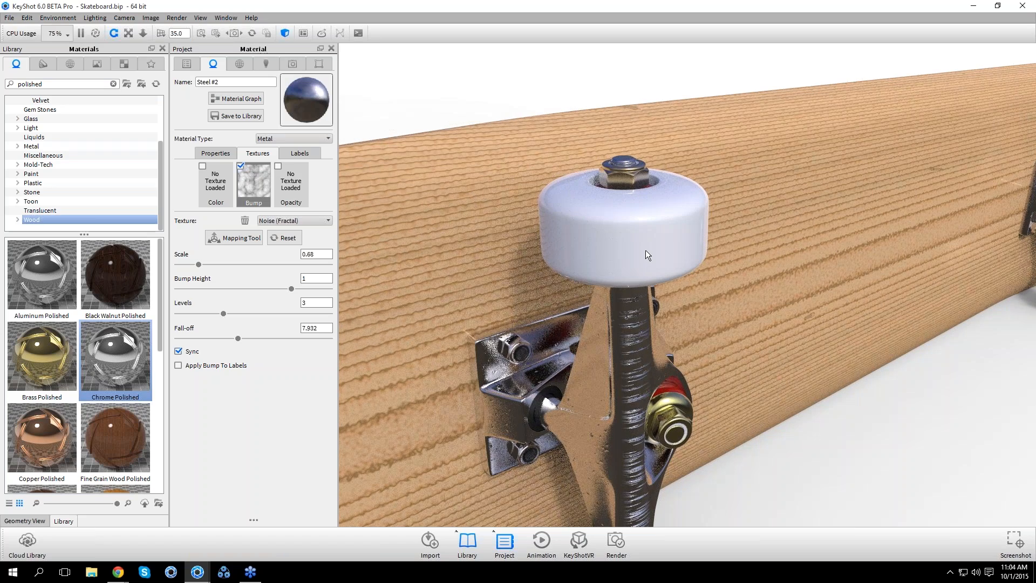
Select the wheel's white plastic material and open its Material Graph
{"action": "double_click", "coordinate": [646, 254]}
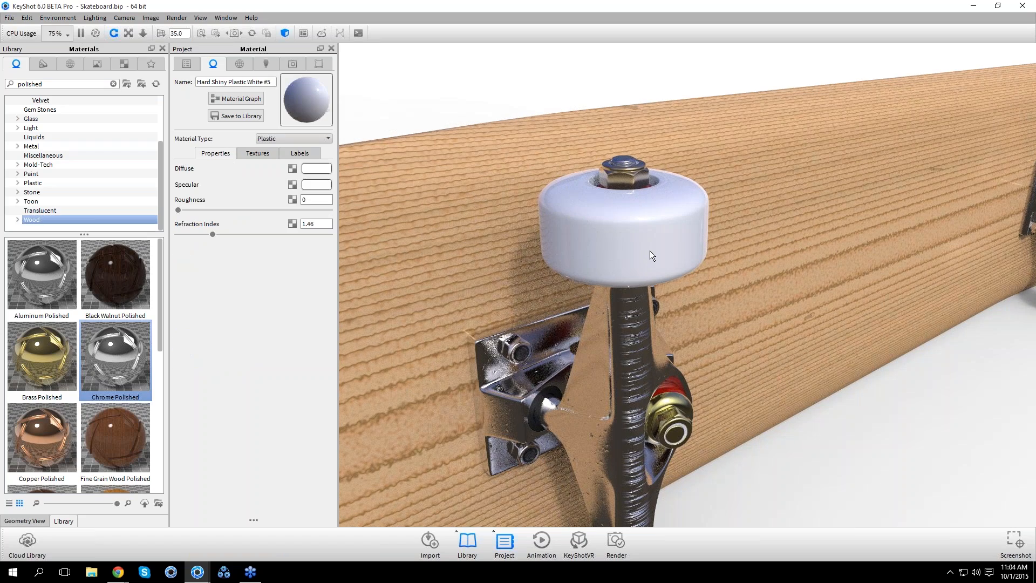
{"action": "left_click_drag", "start_coordinate": [650, 251], "coordinate": [650, 241]}
{"action": "scroll", "coordinate": [612, 186], "scroll_direction": "up", "scroll_amount": 5}
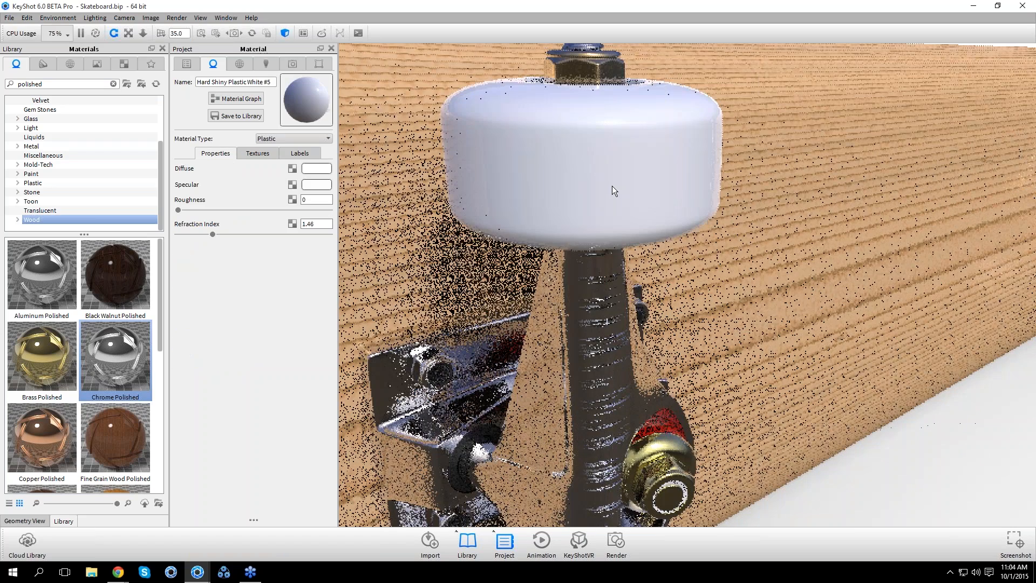
{"action": "left_click_drag", "start_coordinate": [612, 185], "coordinate": [659, 322]}
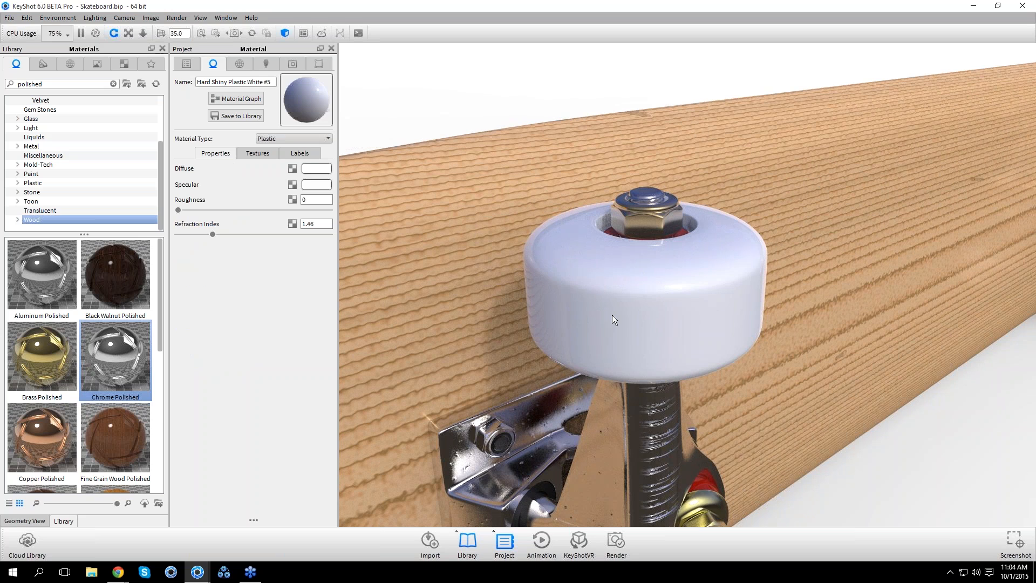
{"action": "left_click", "coordinate": [251, 101]}
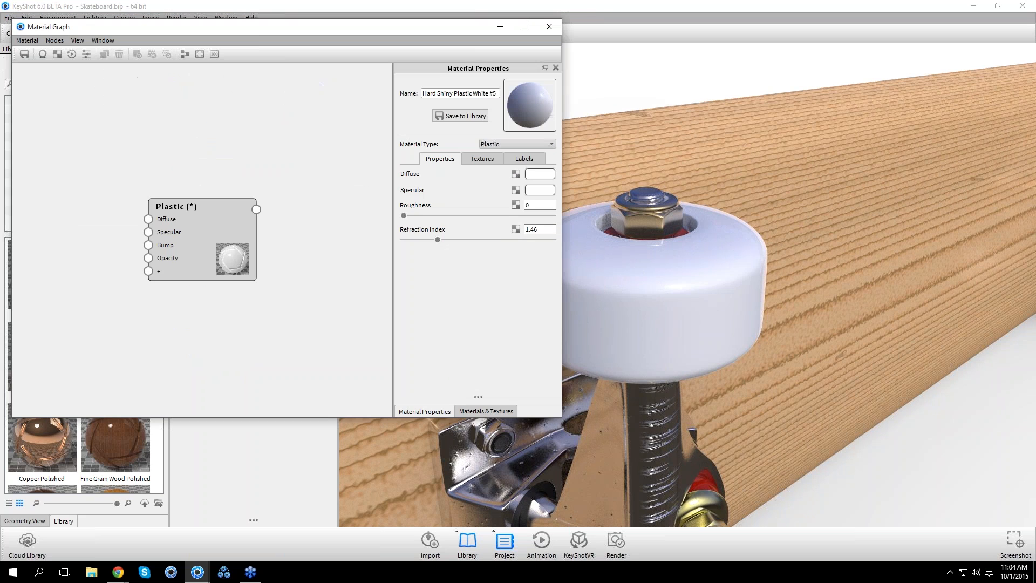
Add a Curvature texture node and connect it to the Diffuse input of the wheel's Plastic material
{"action": "left_click_drag", "start_coordinate": [259, 28], "coordinate": [259, 87]}
{"action": "left_click_drag", "start_coordinate": [206, 328], "coordinate": [280, 256]}
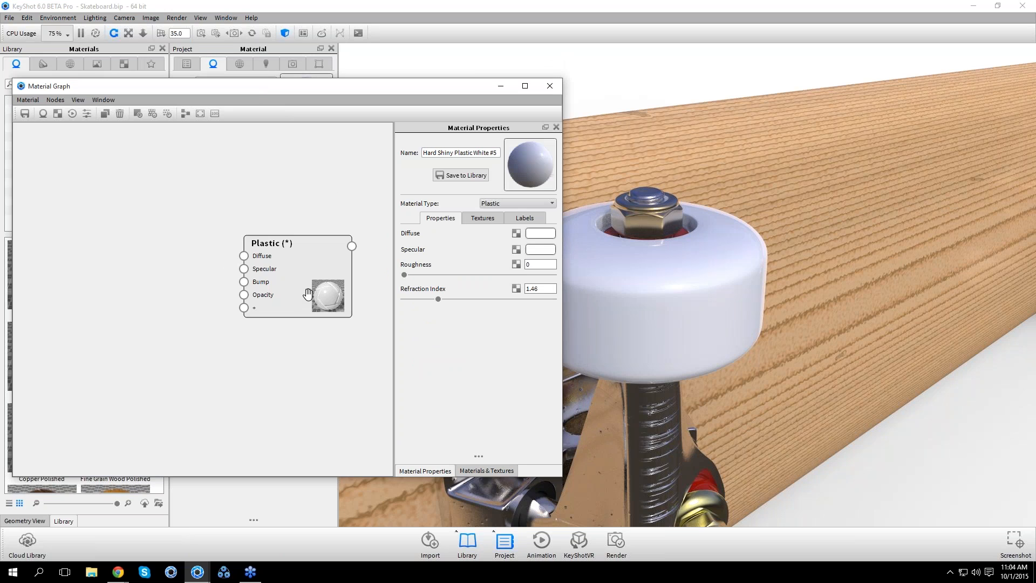
{"action": "left_click_drag", "start_coordinate": [303, 282], "coordinate": [312, 259]}
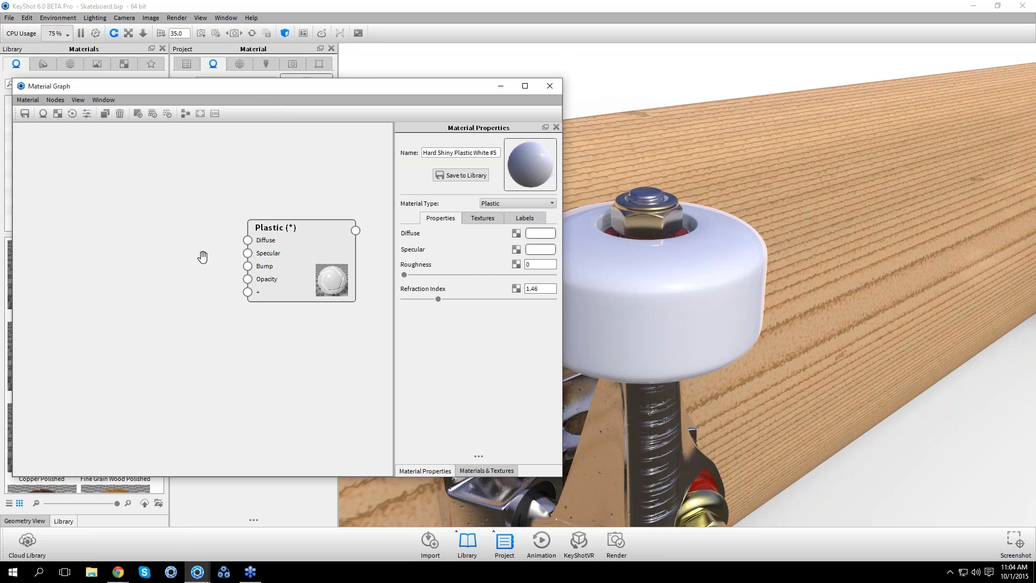
{"action": "right_click", "coordinate": [115, 259]}
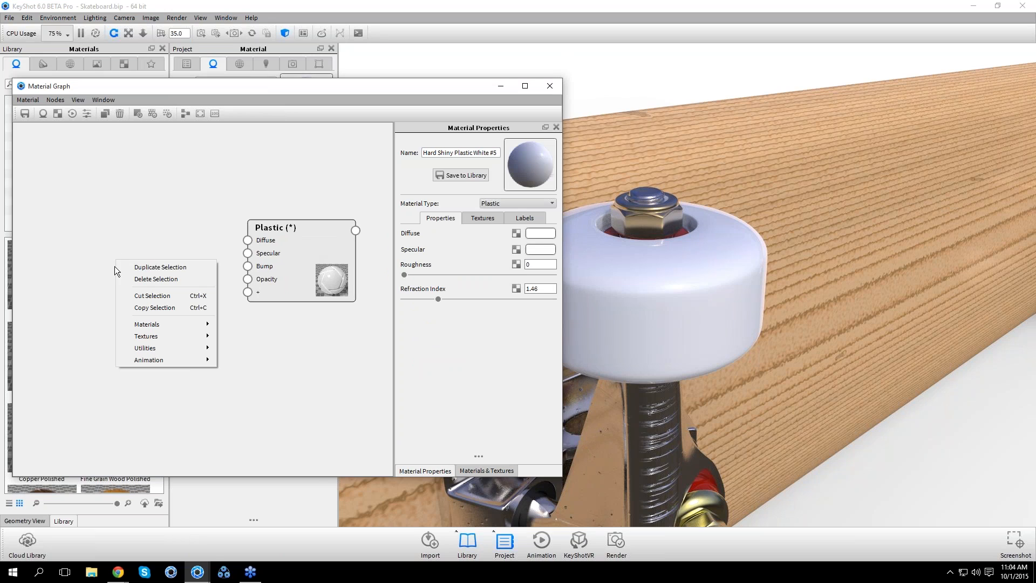
{"action": "mouse_move", "coordinate": [151, 335]}
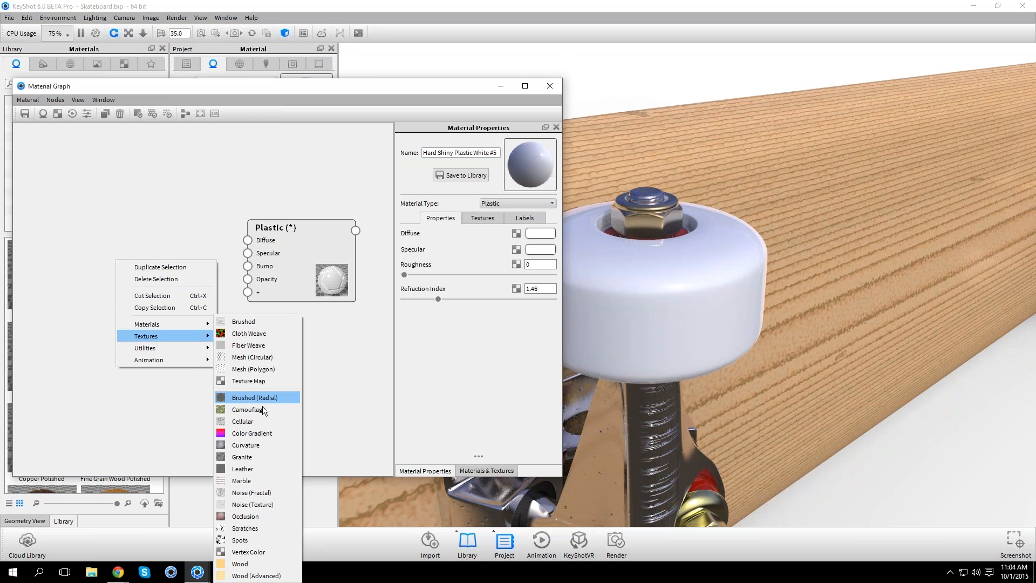
{"action": "left_click", "coordinate": [262, 446]}
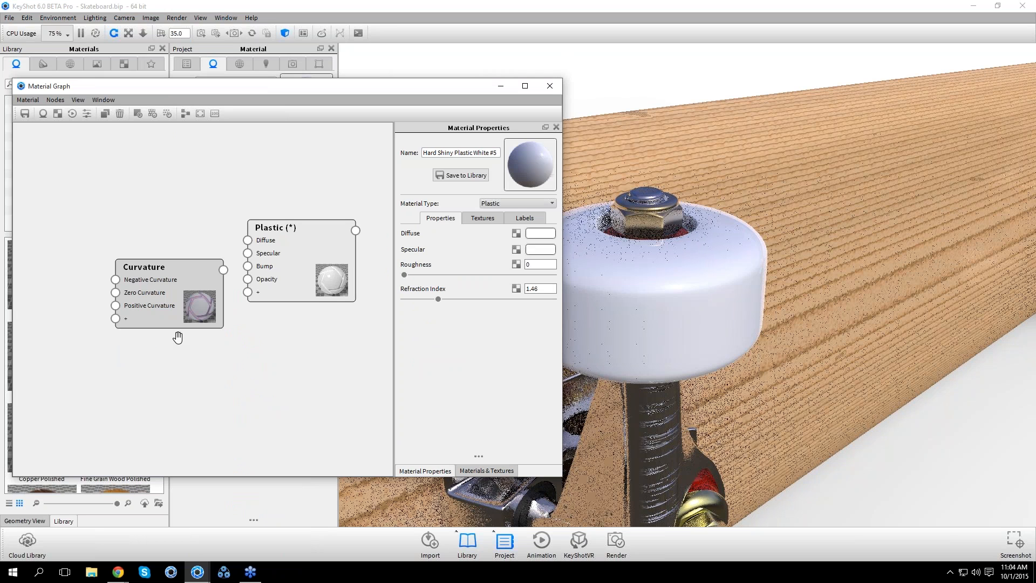
{"action": "left_click_drag", "start_coordinate": [178, 320], "coordinate": [133, 301]}
{"action": "left_click_drag", "start_coordinate": [179, 251], "coordinate": [249, 243]}
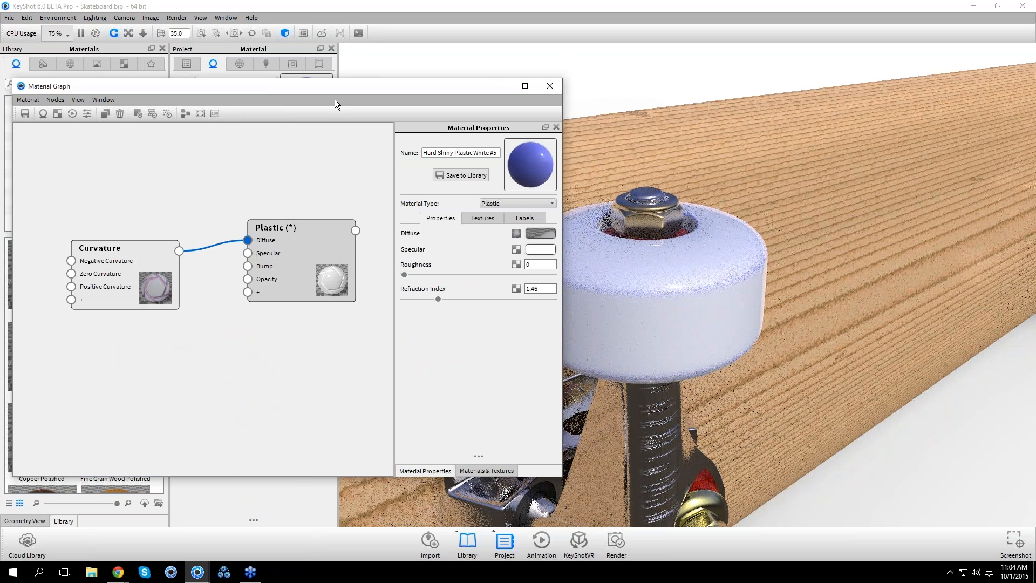
Set the Curvature node's zero curvature color to dark brown with hue 42°, saturation 55% and value 22%
{"action": "left_click_drag", "start_coordinate": [336, 87], "coordinate": [306, 42]}
{"action": "left_click_drag", "start_coordinate": [281, 220], "coordinate": [283, 167]}
{"action": "left_click_drag", "start_coordinate": [111, 239], "coordinate": [146, 226]}
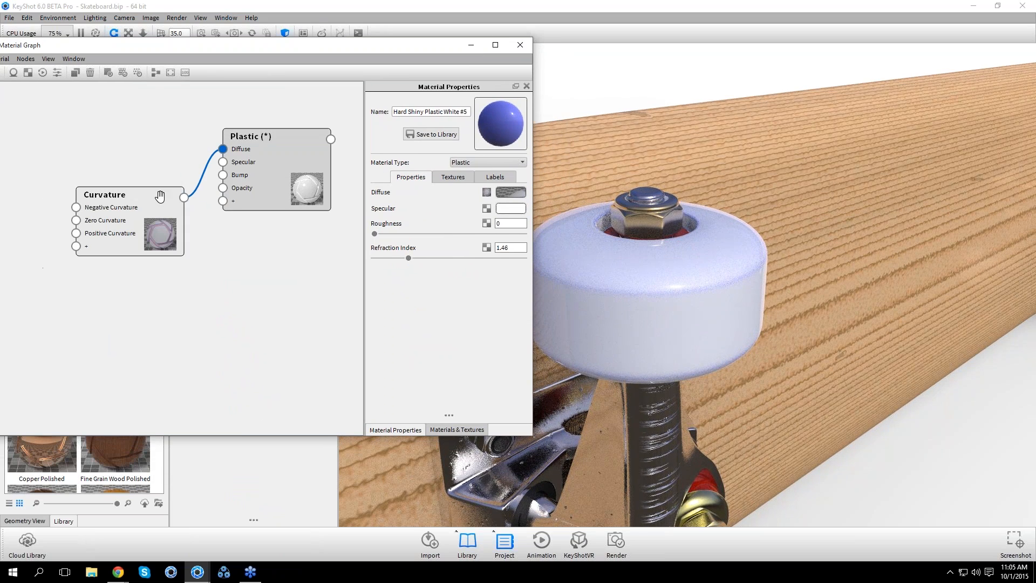
{"action": "left_click", "coordinate": [145, 211]}
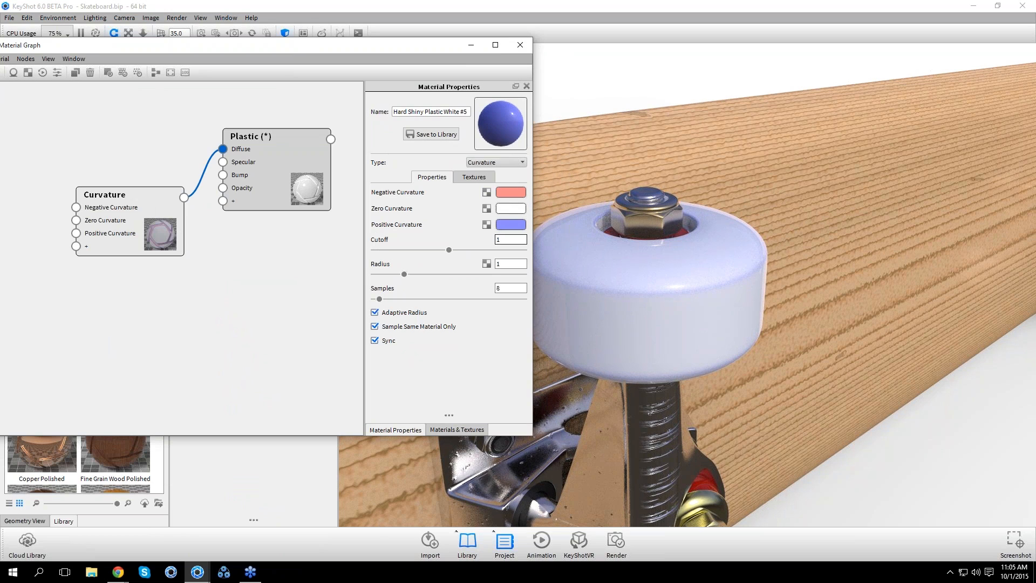
{"action": "left_click", "coordinate": [510, 209]}
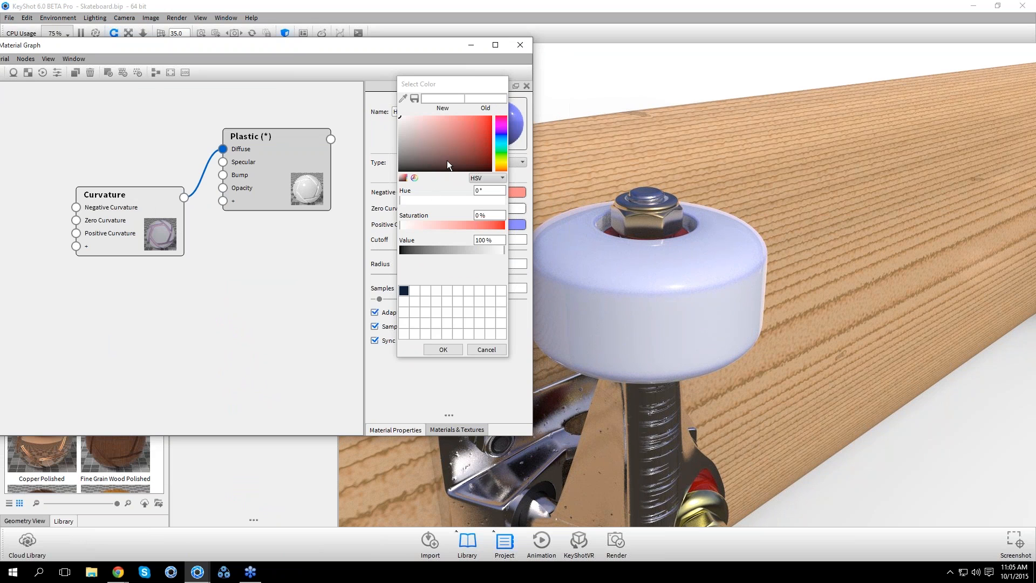
{"action": "left_click", "coordinate": [448, 161]}
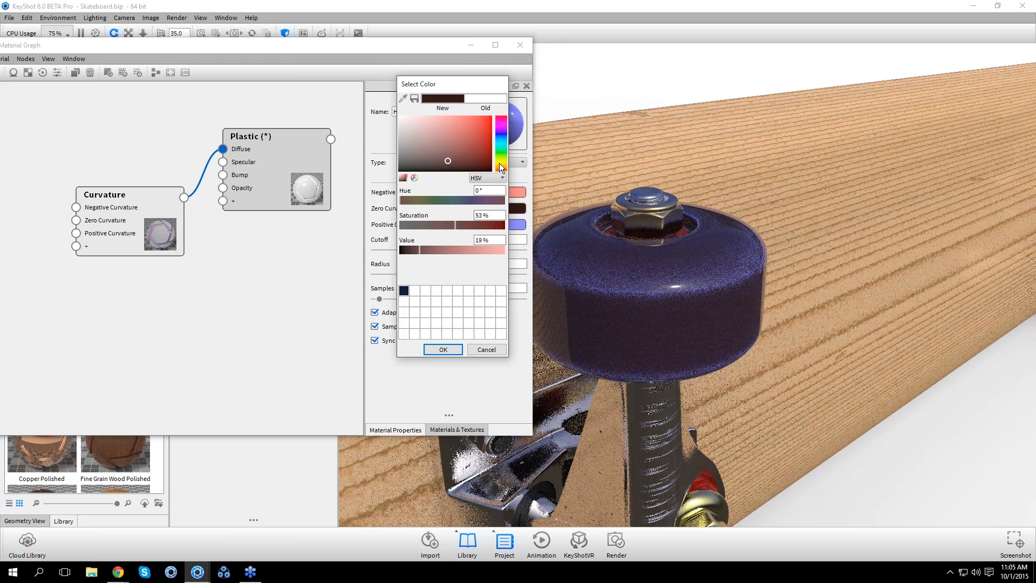
{"action": "left_click", "coordinate": [501, 166]}
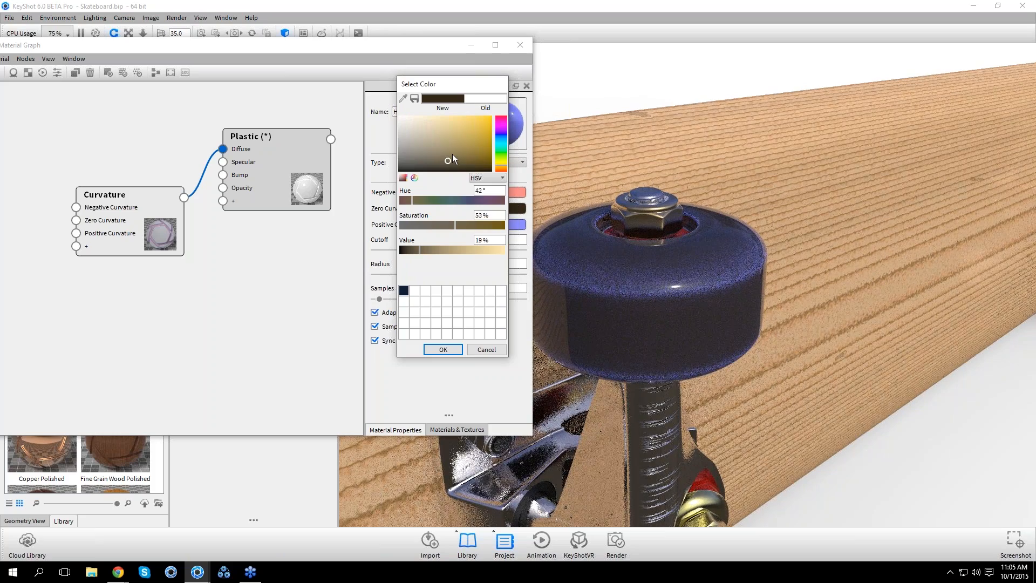
{"action": "left_click", "coordinate": [450, 160]}
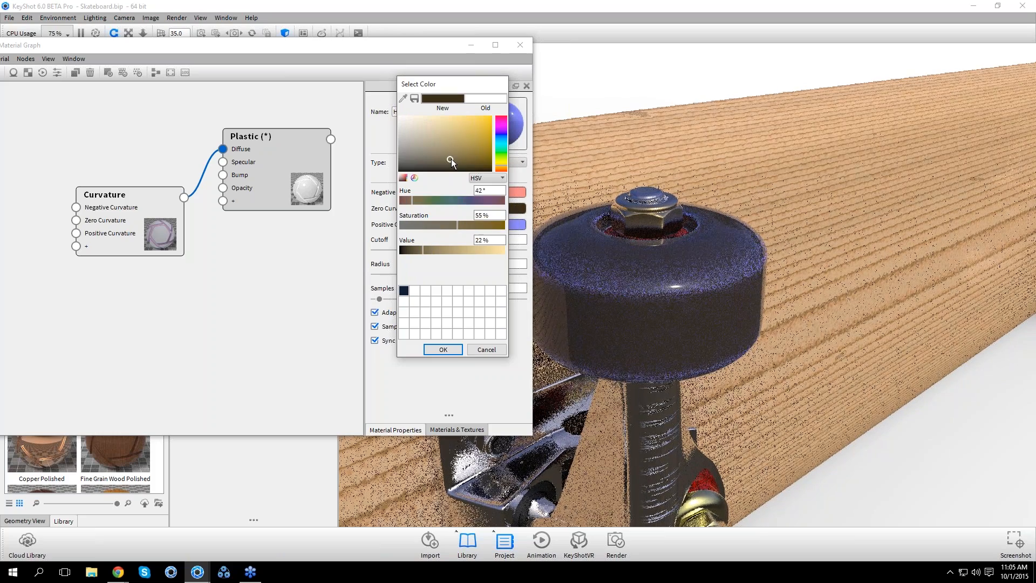
{"action": "left_click", "coordinate": [441, 351]}
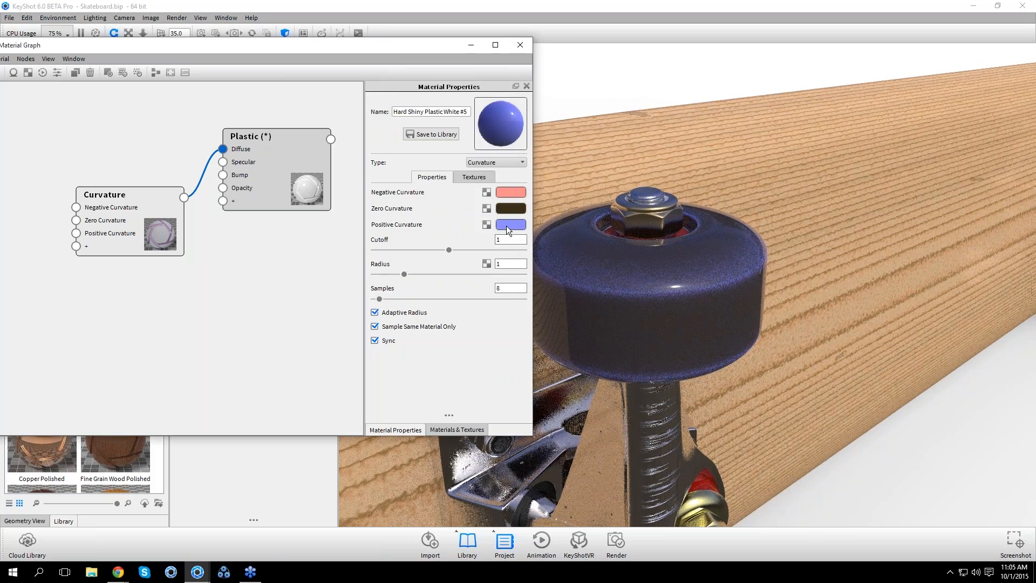
Set both the positive and the negative curvature colors to white
{"action": "left_click", "coordinate": [506, 225]}
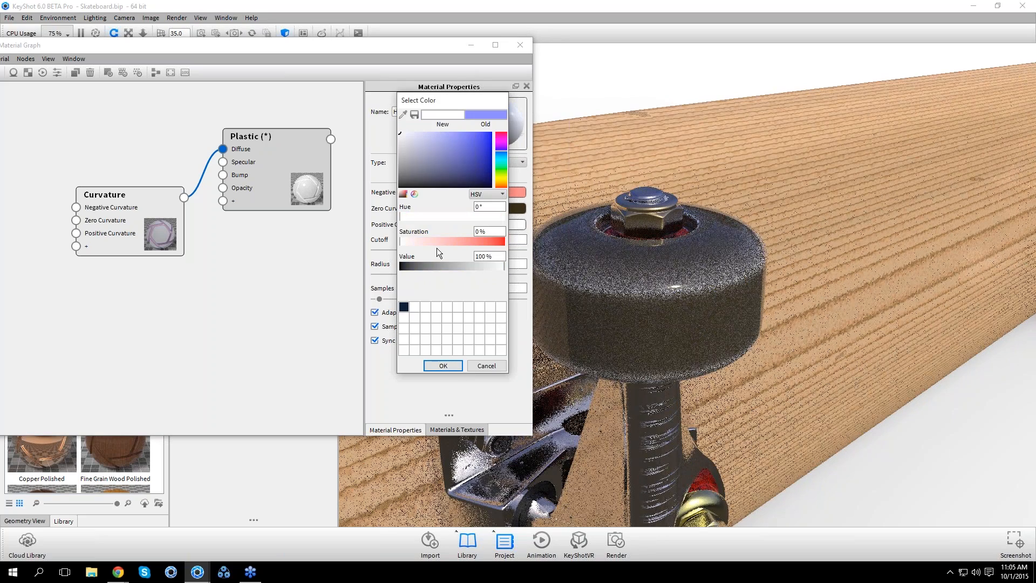
{"action": "left_click", "coordinate": [443, 366]}
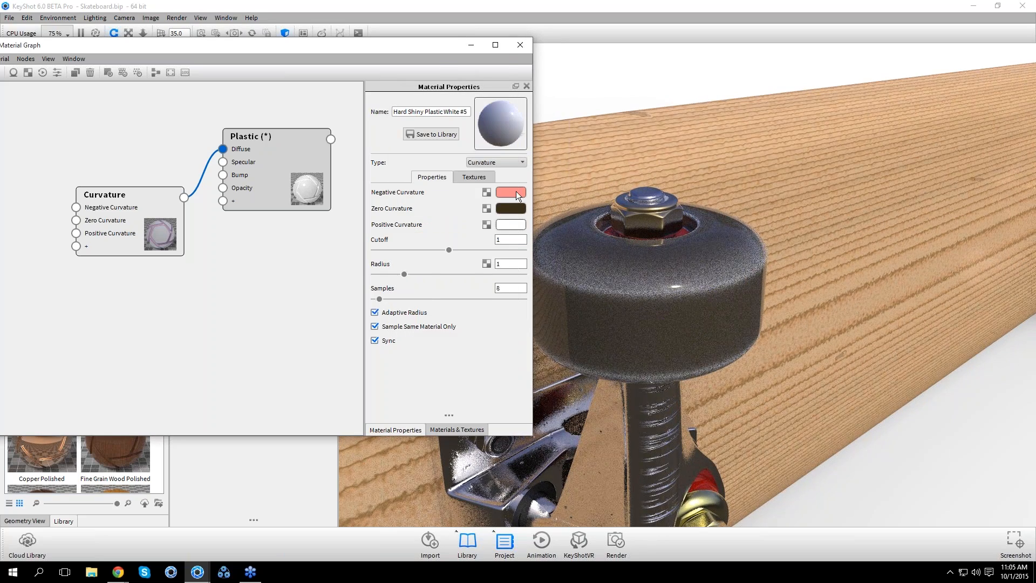
{"action": "left_click", "coordinate": [516, 192]}
{"action": "left_click_drag", "start_coordinate": [420, 118], "coordinate": [313, 43]}
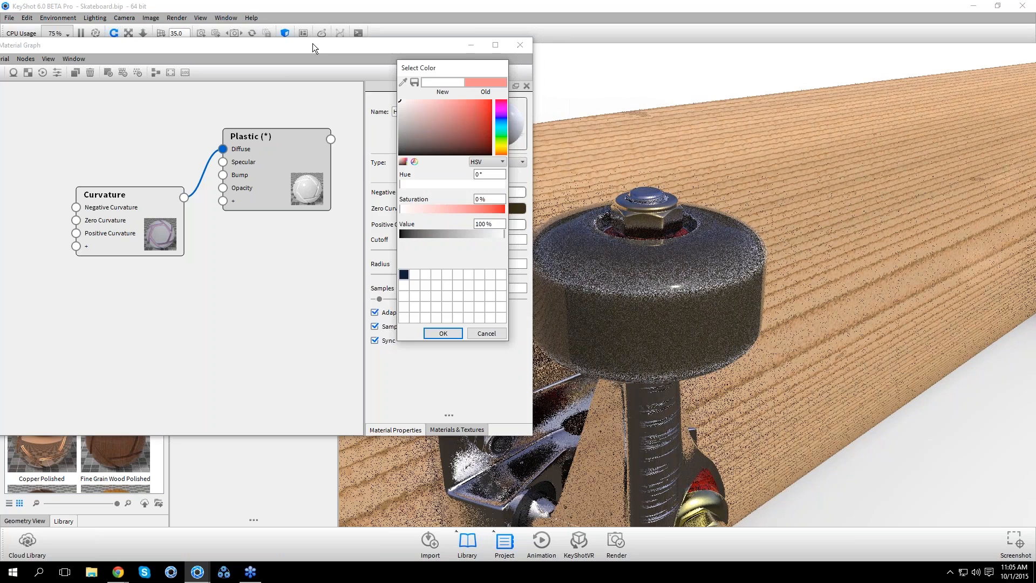
{"action": "left_click", "coordinate": [443, 333]}
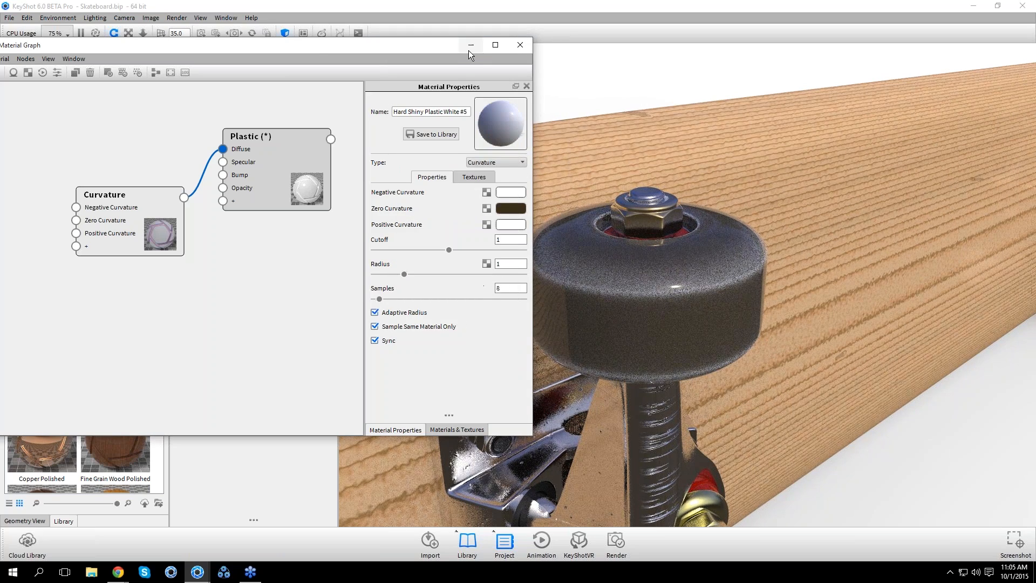
Set the Curvature node's cutoff to 2 and its radius to 2.79
{"action": "left_click_drag", "start_coordinate": [431, 48], "coordinate": [407, 44]}
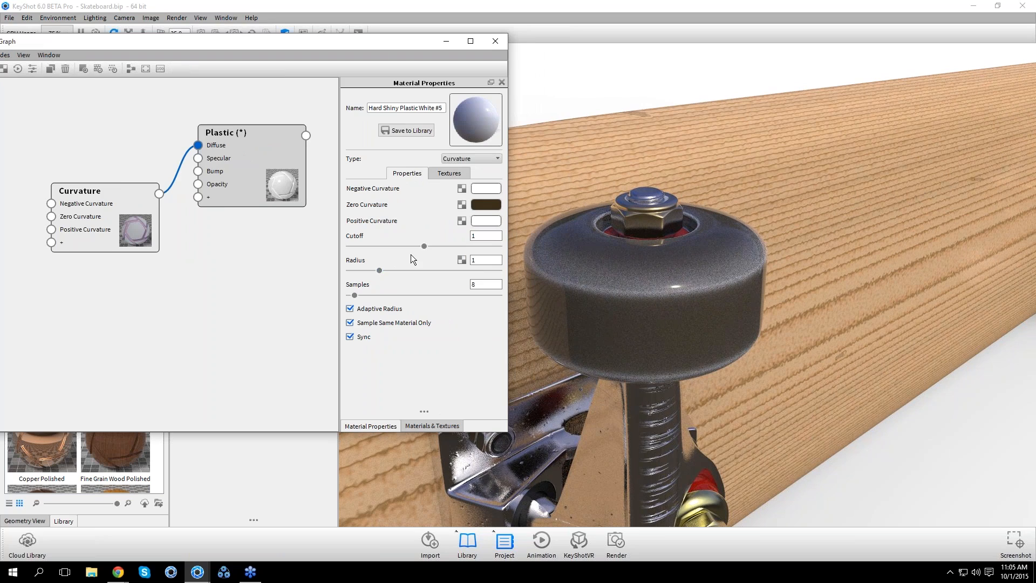
{"action": "left_click_drag", "start_coordinate": [426, 247], "coordinate": [503, 256]}
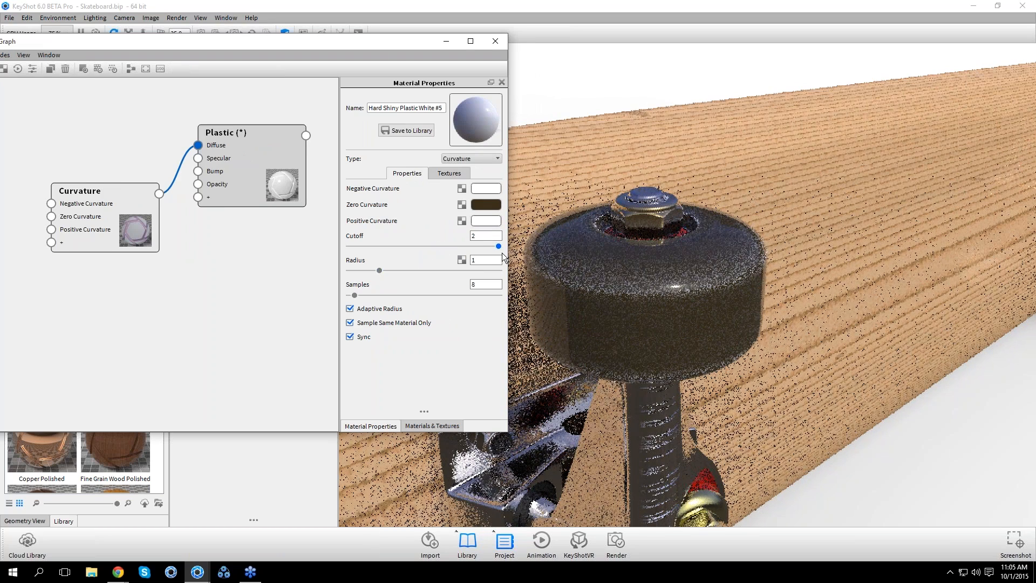
{"action": "left_click_drag", "start_coordinate": [380, 271], "coordinate": [419, 271]}
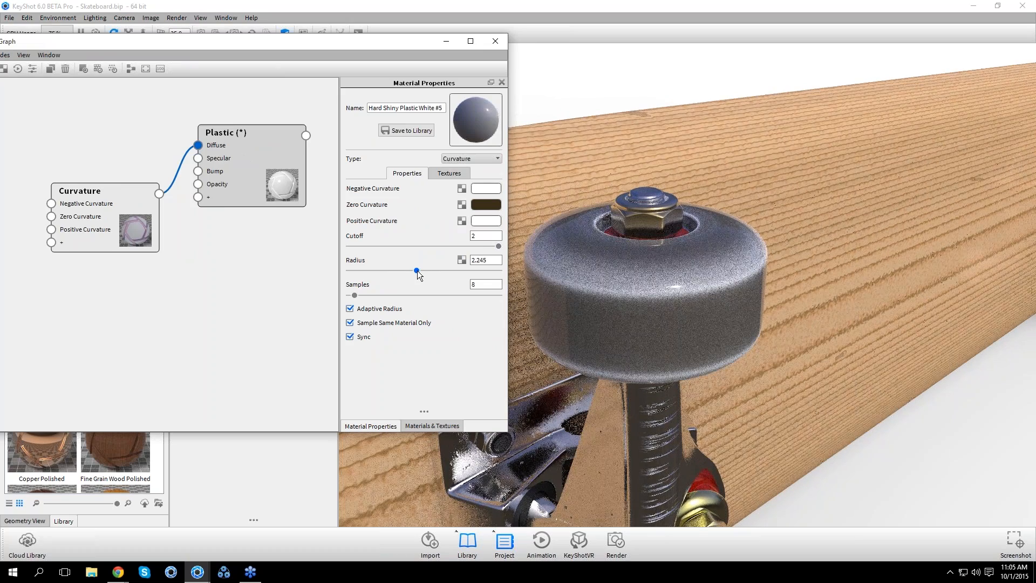
{"action": "left_click_drag", "start_coordinate": [416, 271], "coordinate": [433, 270]}
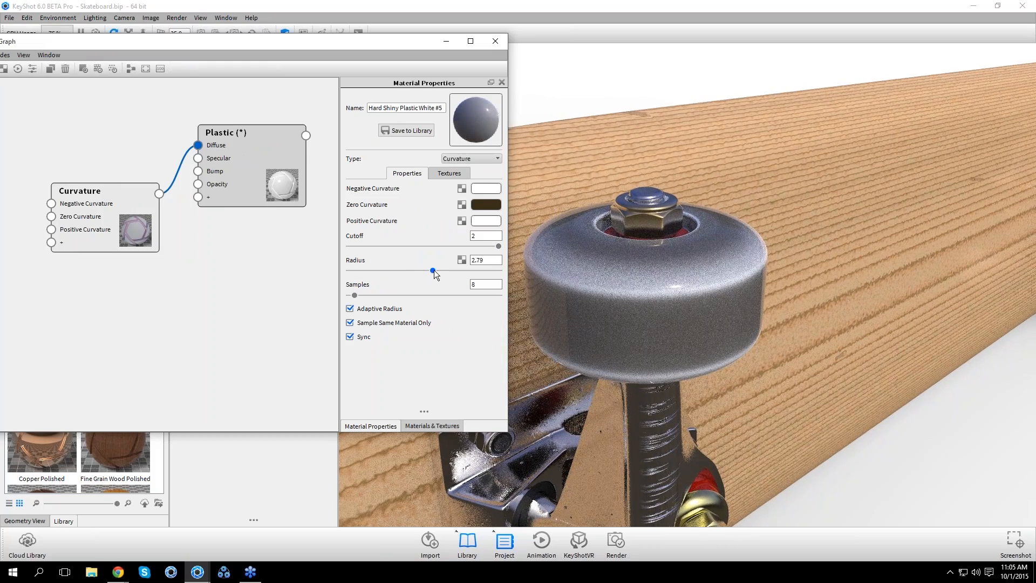
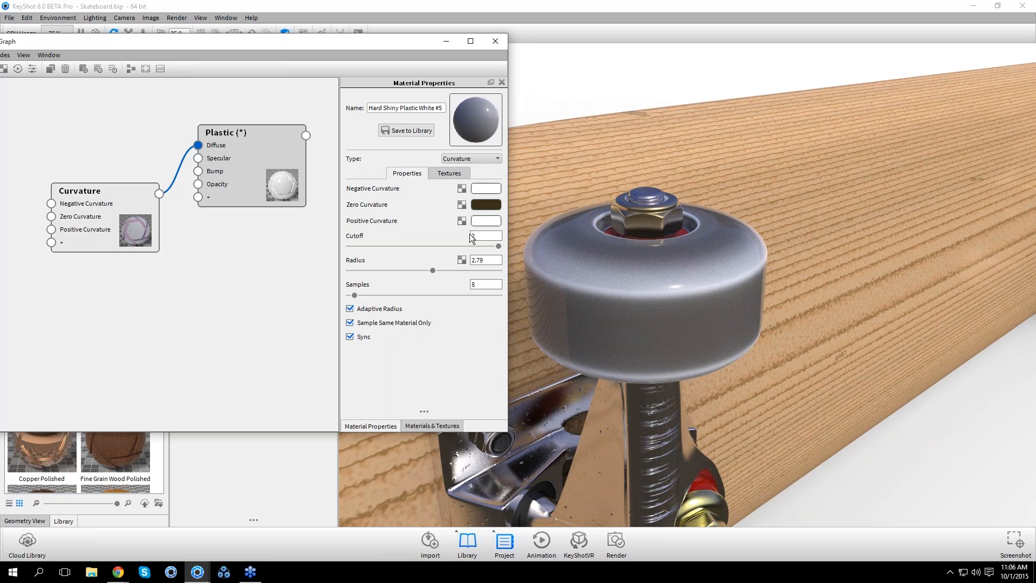
Duplicate the Plastic node and connect the copy to the main Plastic material as a label
{"action": "left_click", "coordinate": [303, 229]}
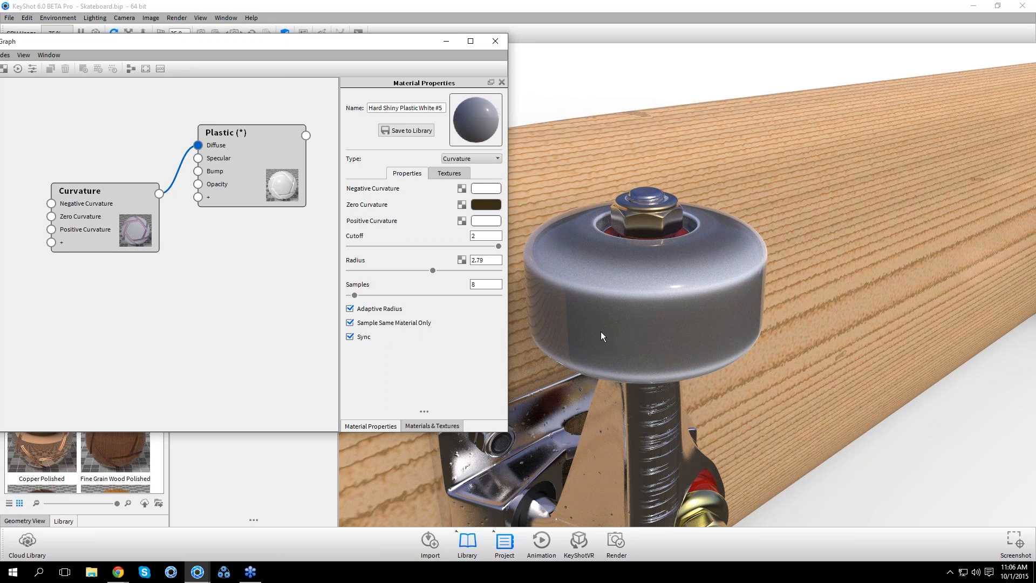
{"action": "right_click", "coordinate": [294, 193]}
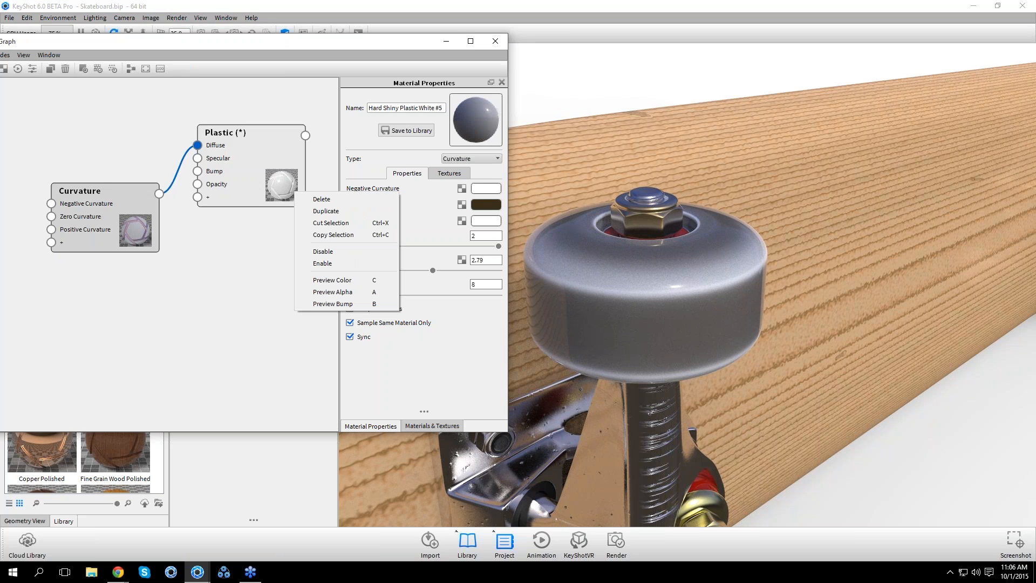
{"action": "left_click", "coordinate": [326, 211]}
{"action": "left_click_drag", "start_coordinate": [105, 335], "coordinate": [104, 339]}
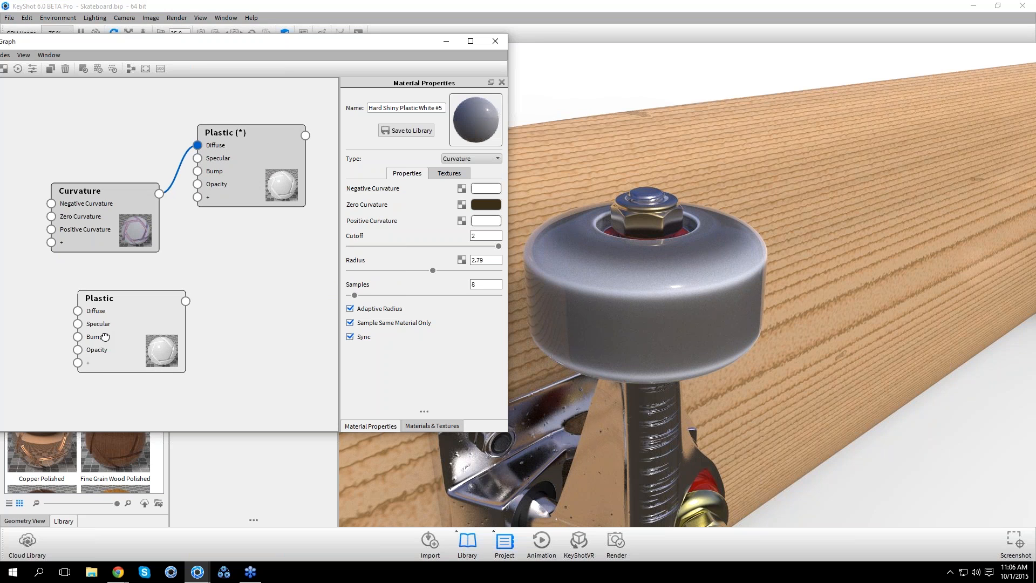
{"action": "left_click_drag", "start_coordinate": [185, 300], "coordinate": [244, 190]}
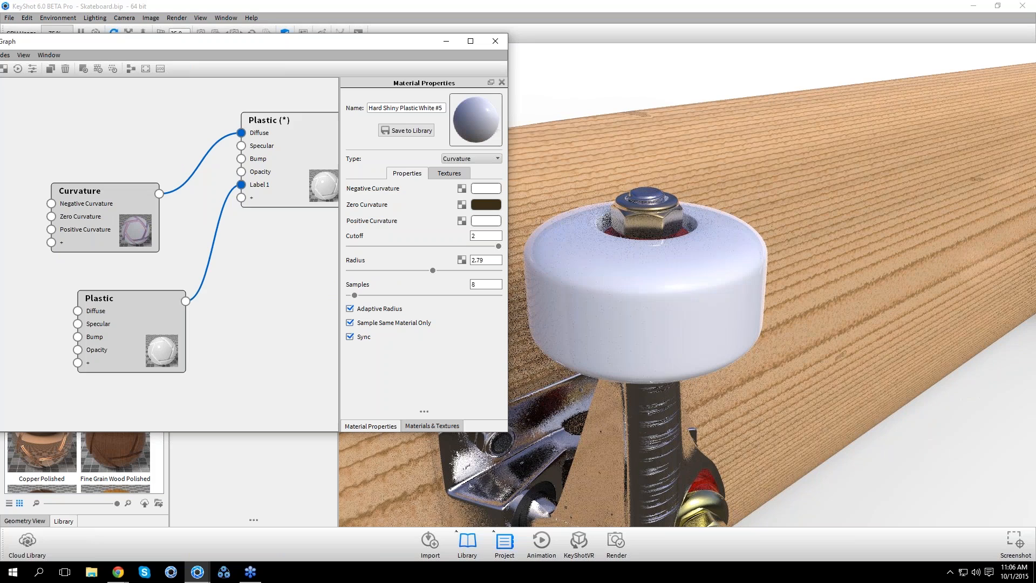
{"action": "left_click_drag", "start_coordinate": [157, 361], "coordinate": [221, 328]}
Reroute the Curvature connection from the main material to the Diffuse input of the duplicated Plastic node
{"action": "left_click", "coordinate": [131, 220]}
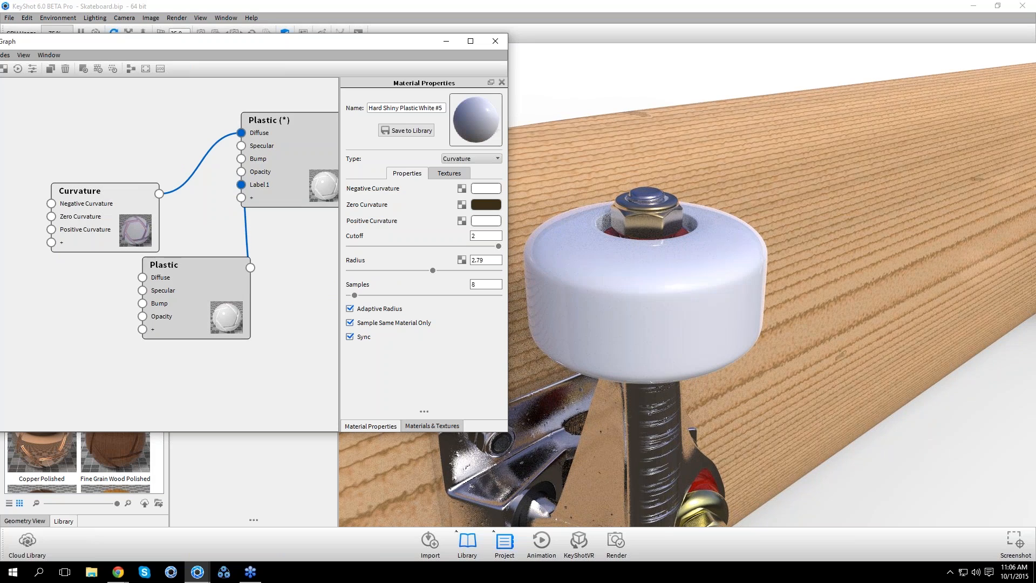
{"action": "left_click_drag", "start_coordinate": [130, 220], "coordinate": [87, 219]}
{"action": "left_click_drag", "start_coordinate": [241, 135], "coordinate": [146, 277]}
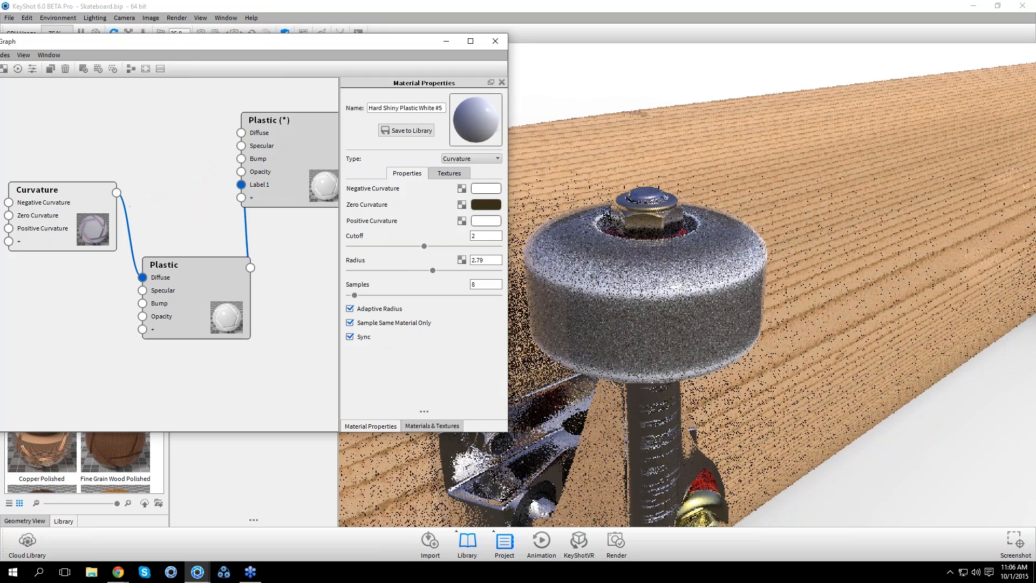
Set the roughness of the label's Plastic node to 0.2
{"action": "double_click", "coordinate": [207, 328]}
{"action": "left_click_drag", "start_coordinate": [487, 218], "coordinate": [439, 202]}
{"action": "type", "text": "0.2"}
{"action": "key", "text": "Return"}
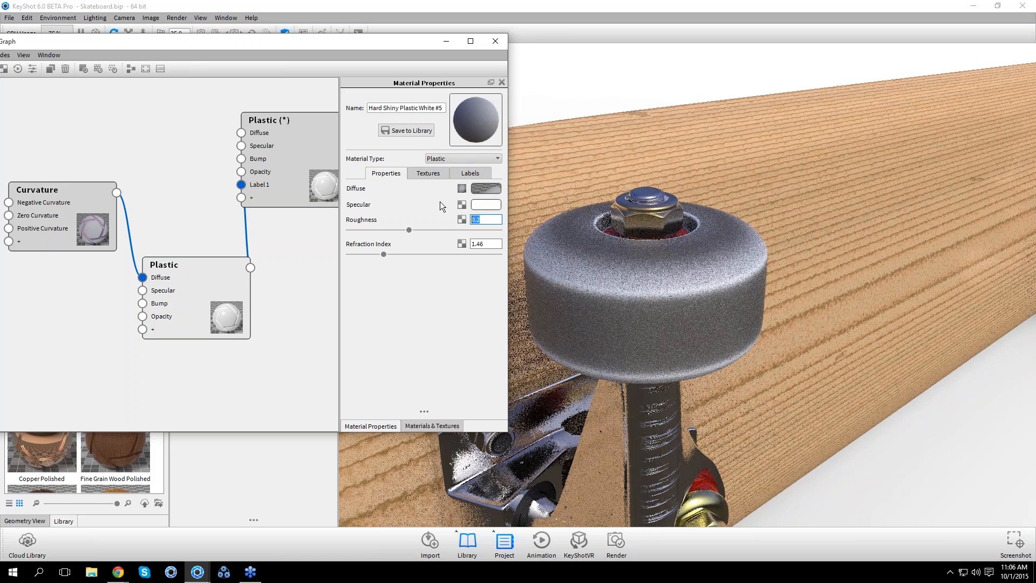
Add a Color Gradient texture node and connect it to the Opacity input of the label's Plastic node
{"action": "left_click_drag", "start_coordinate": [253, 308], "coordinate": [287, 274]}
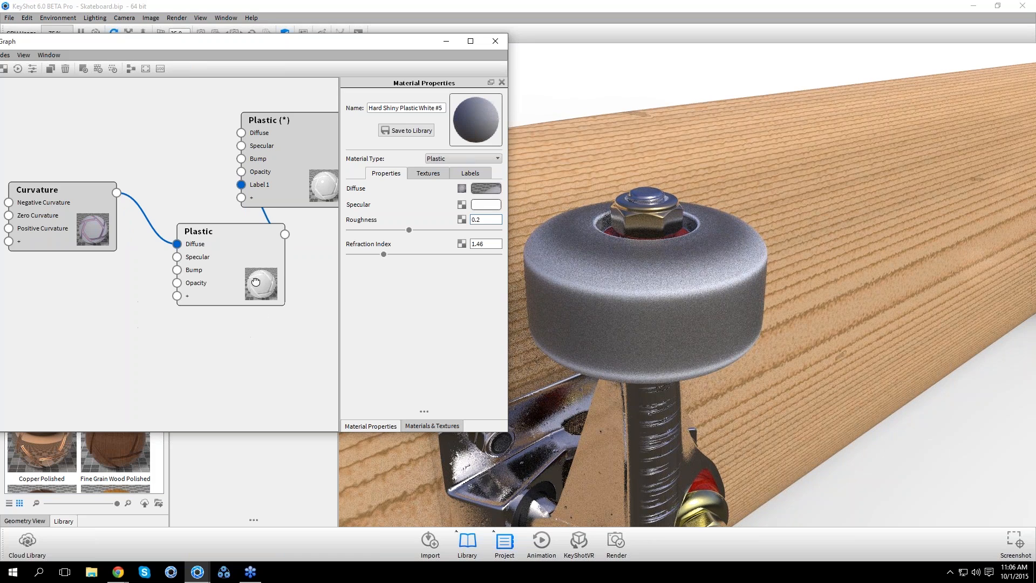
{"action": "right_click", "coordinate": [112, 344]}
{"action": "mouse_move", "coordinate": [203, 431]}
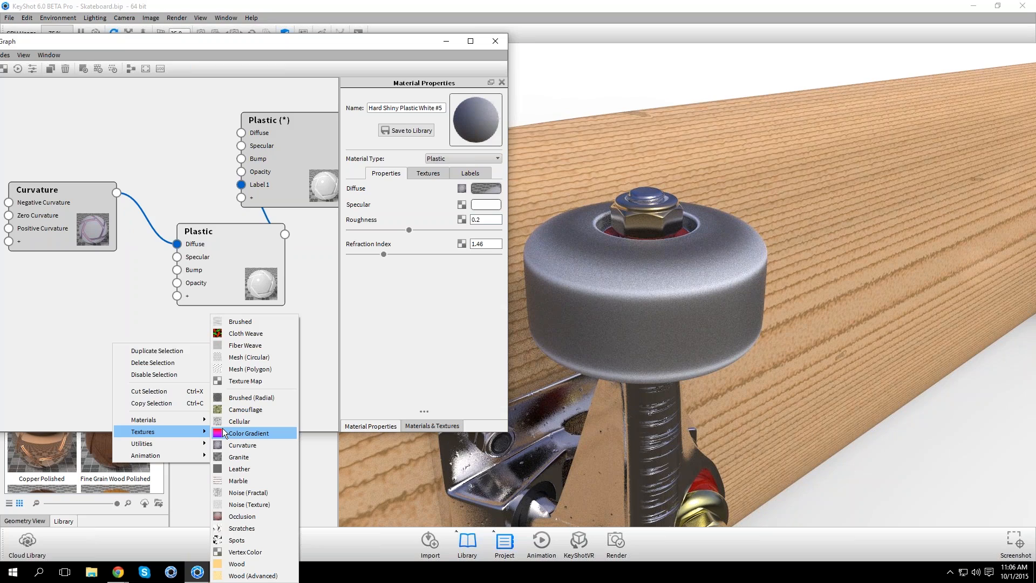
{"action": "left_click", "coordinate": [222, 429]}
{"action": "left_click_drag", "start_coordinate": [220, 350], "coordinate": [178, 282]}
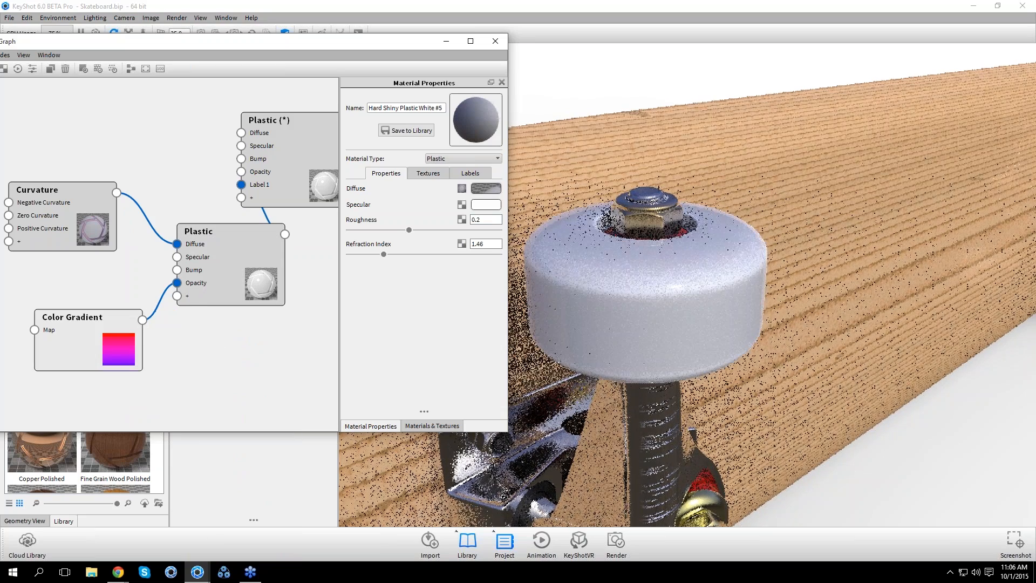
Change the gradient's starting color at location 0 to black
{"action": "double_click", "coordinate": [81, 336]}
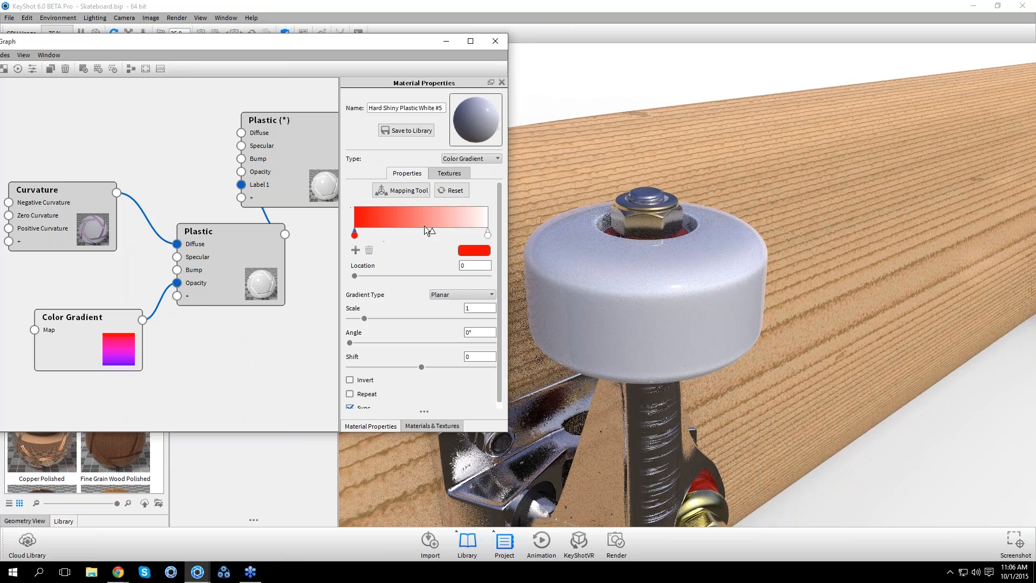
{"action": "left_click", "coordinate": [473, 252]}
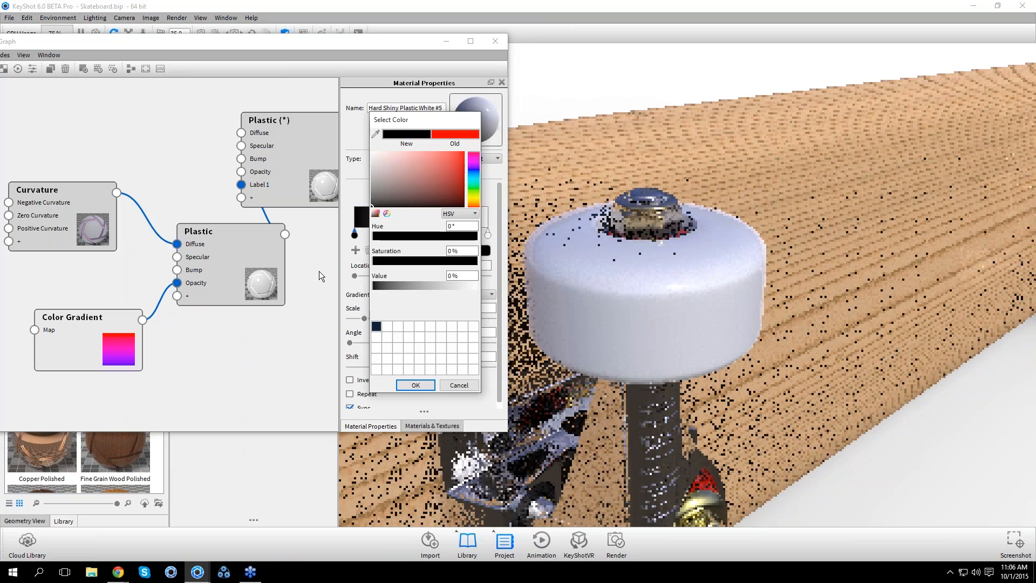
{"action": "left_click", "coordinate": [415, 386]}
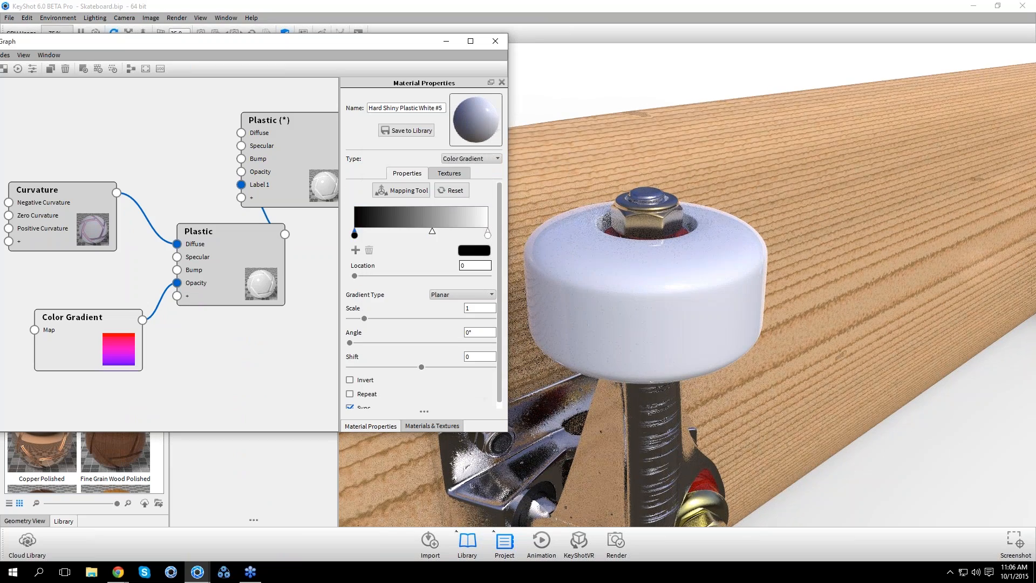
Change the opacity gradient's ending color at location 1 to black
{"action": "left_click", "coordinate": [357, 251]}
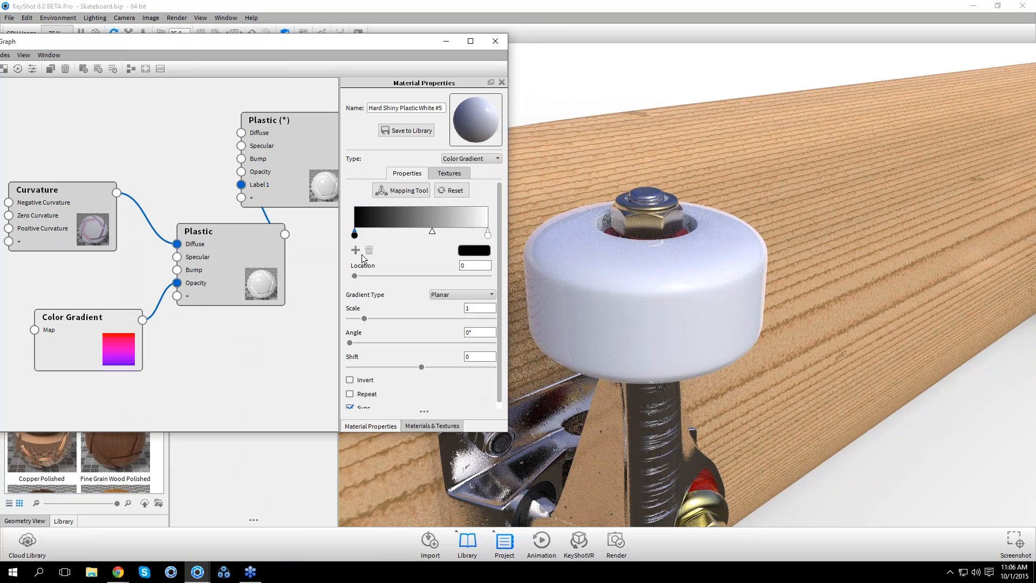
{"action": "left_click", "coordinate": [487, 235]}
{"action": "left_click", "coordinate": [486, 252]}
{"action": "left_click_drag", "start_coordinate": [468, 268], "coordinate": [299, 258]}
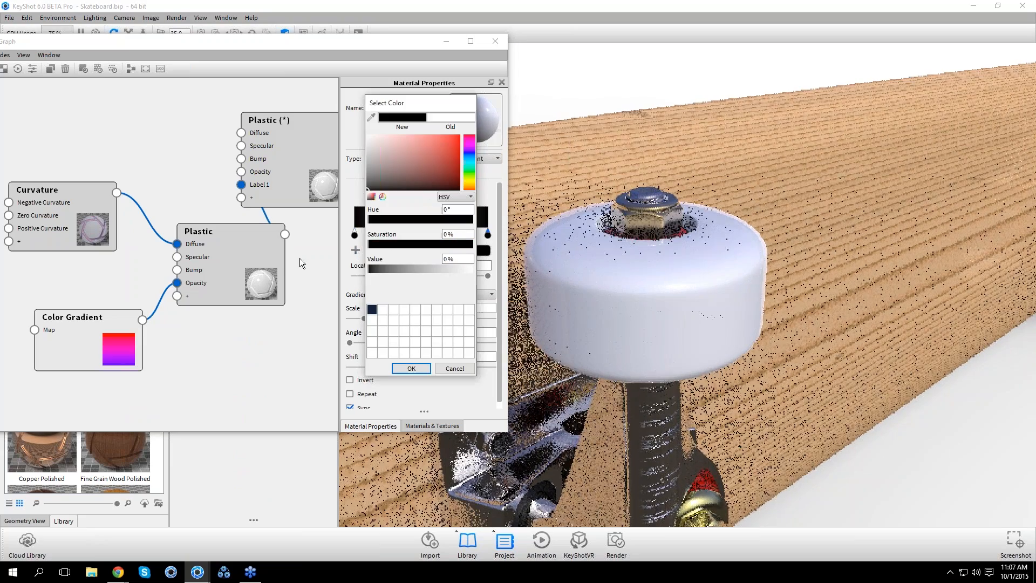
{"action": "left_click", "coordinate": [427, 366]}
Add a color stop at location 0.5 of the gradient and make it white, with a value of 100%
{"action": "left_click", "coordinate": [421, 235]}
{"action": "left_click", "coordinate": [474, 251]}
{"action": "left_click_drag", "start_coordinate": [393, 144], "coordinate": [242, 48]}
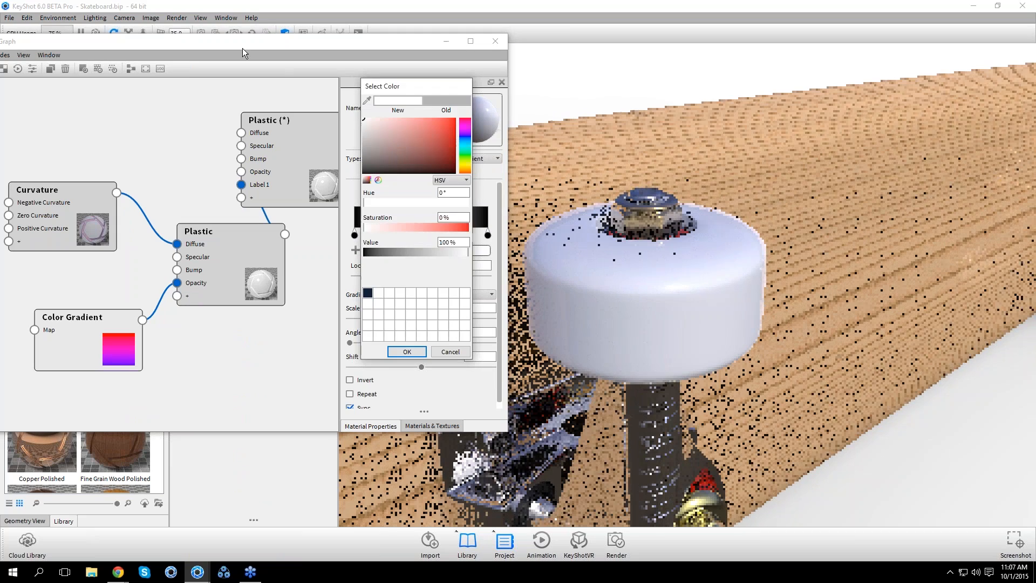
{"action": "left_click", "coordinate": [410, 353]}
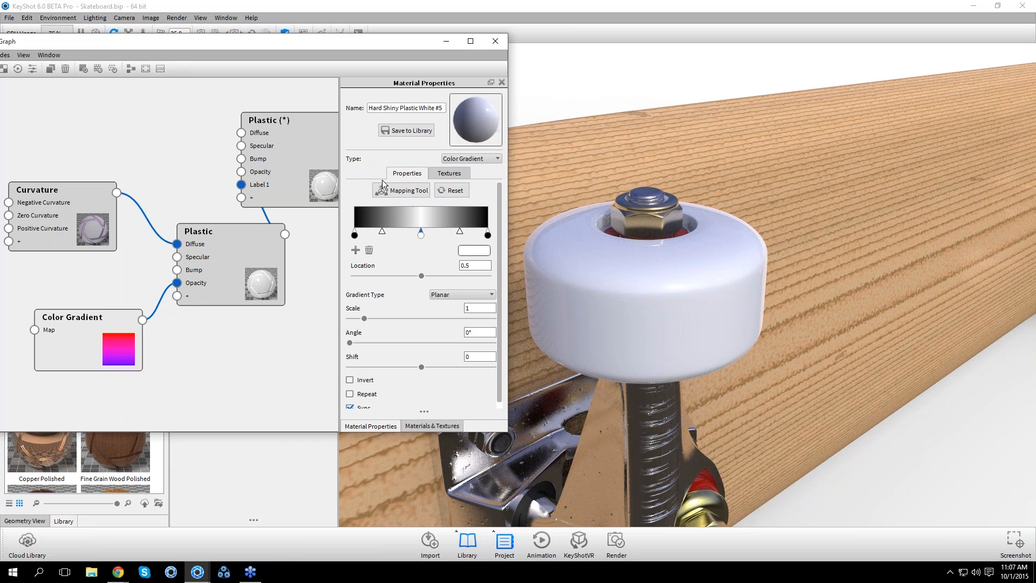
Position the color gradient's mapping on the upper wheel of the near truck with the Mapping Tool
{"action": "left_click", "coordinate": [402, 190]}
{"action": "scroll", "coordinate": [785, 342], "scroll_direction": "down", "scroll_amount": 8}
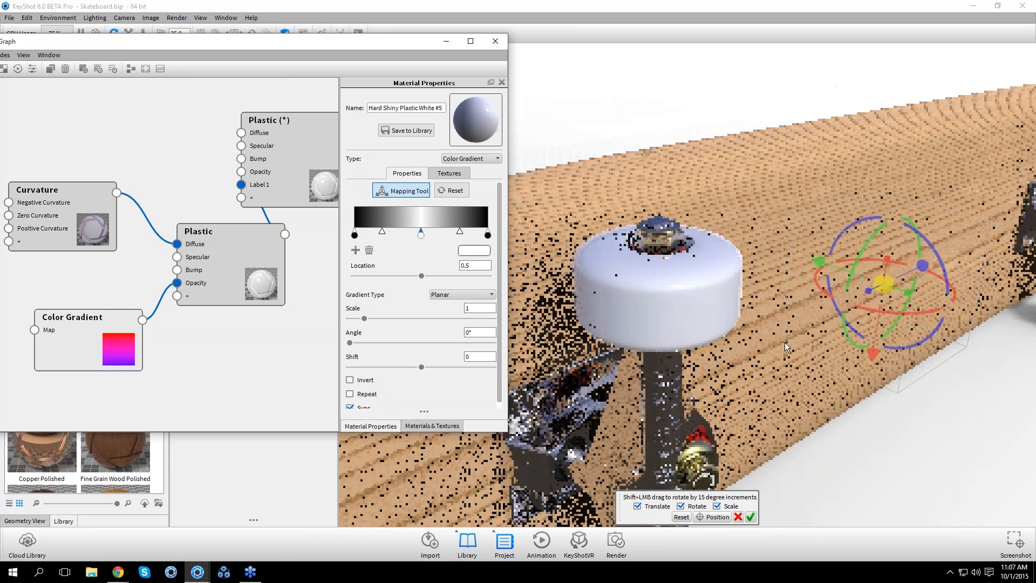
{"action": "left_click_drag", "start_coordinate": [837, 404], "coordinate": [600, 309]}
{"action": "left_click_drag", "start_coordinate": [872, 468], "coordinate": [777, 432]}
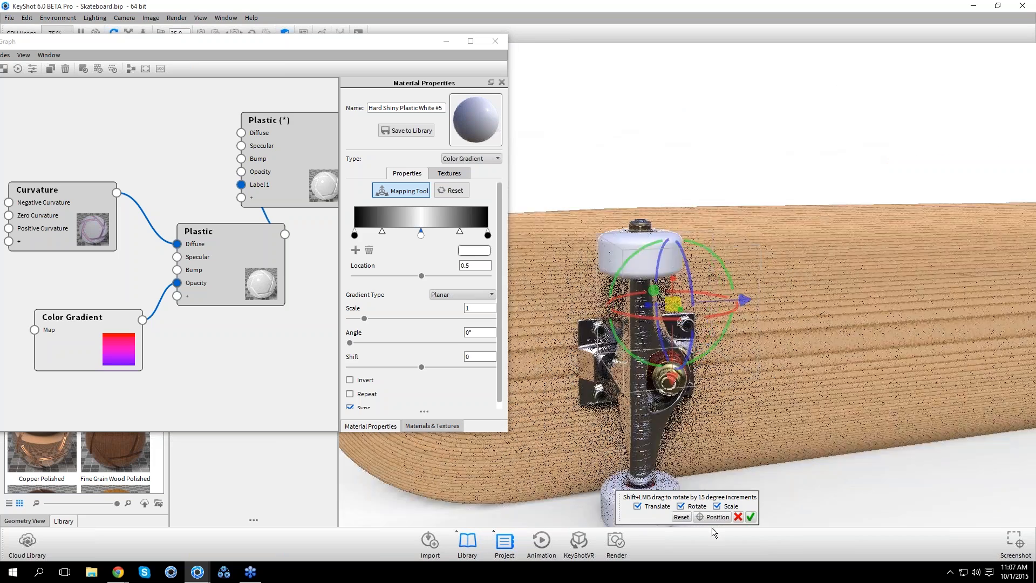
{"action": "left_click", "coordinate": [714, 517]}
{"action": "left_click", "coordinate": [641, 258]}
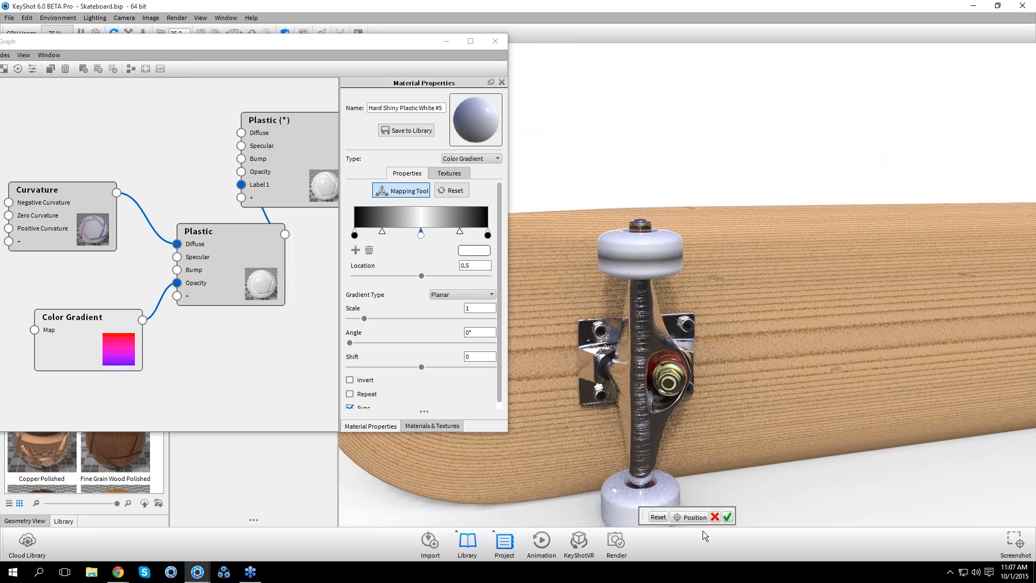
{"action": "scroll", "coordinate": [678, 423], "scroll_direction": "up", "scroll_amount": 2}
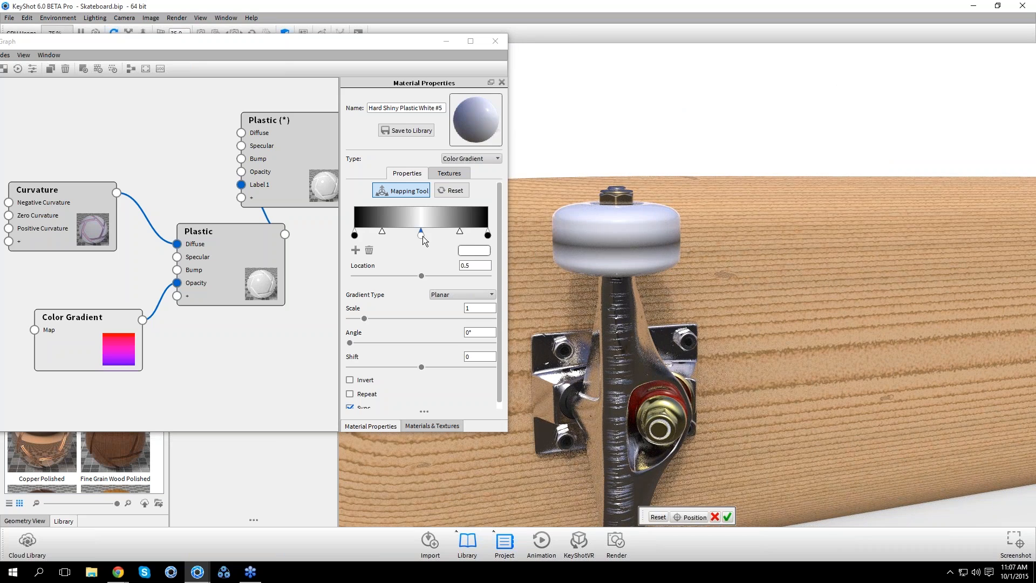
Try to widen the gradient's white band by moving both midpoint markers toward the black end stops
{"action": "left_click", "coordinate": [487, 233]}
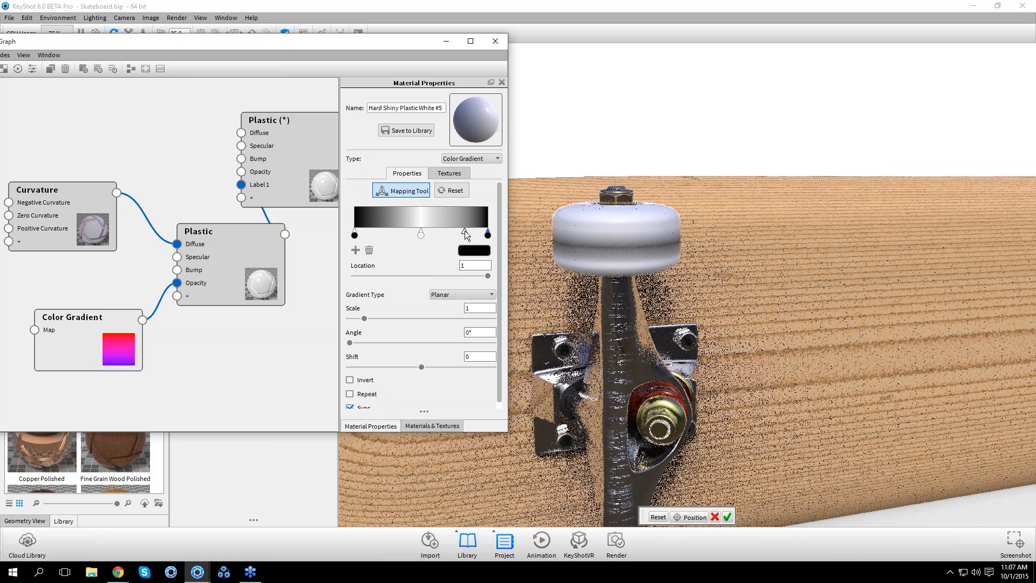
{"action": "left_click_drag", "start_coordinate": [465, 231], "coordinate": [495, 232]}
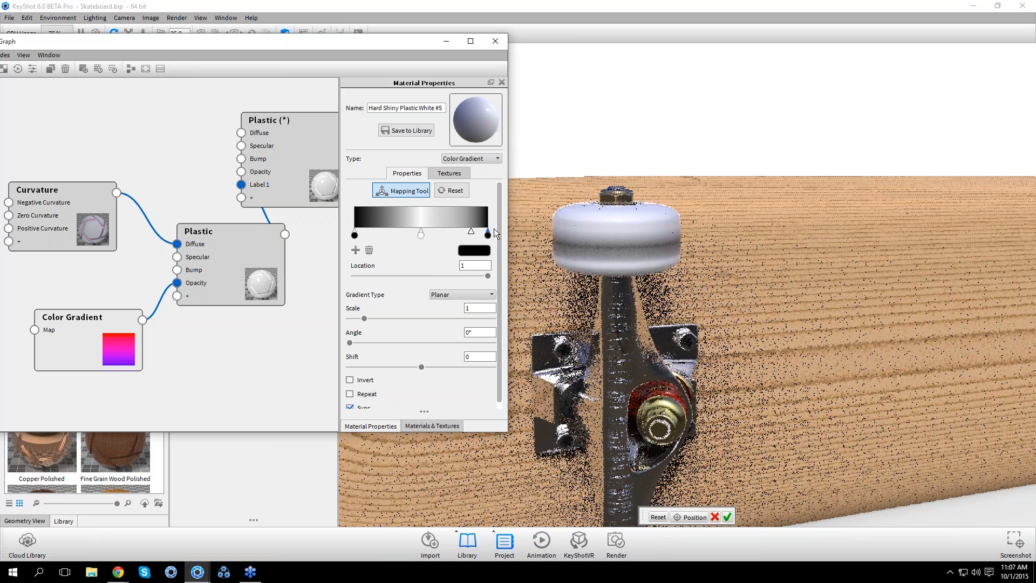
{"action": "left_click", "coordinate": [355, 234]}
{"action": "left_click_drag", "start_coordinate": [395, 231], "coordinate": [368, 233]}
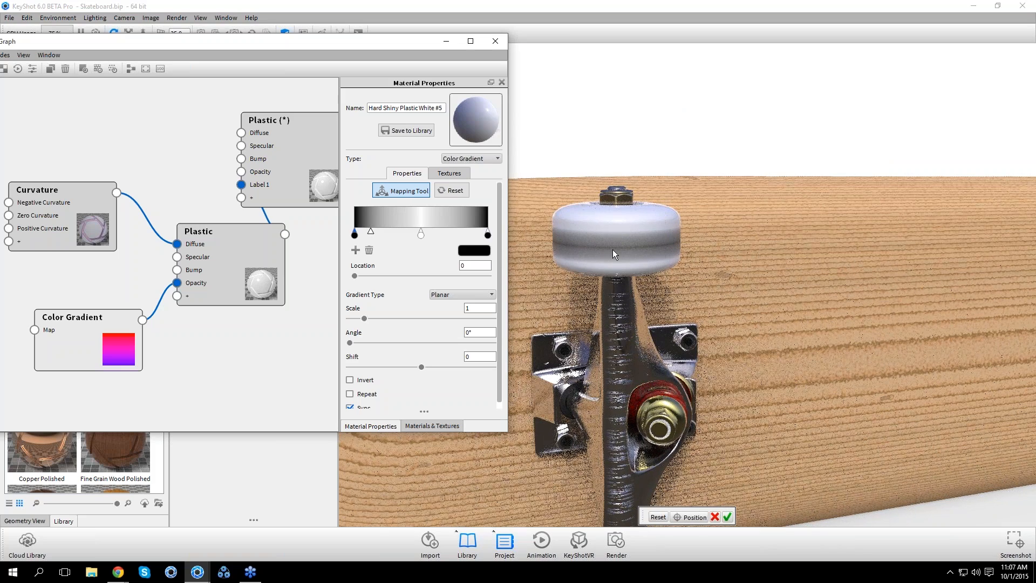
{"action": "left_click", "coordinate": [422, 234]}
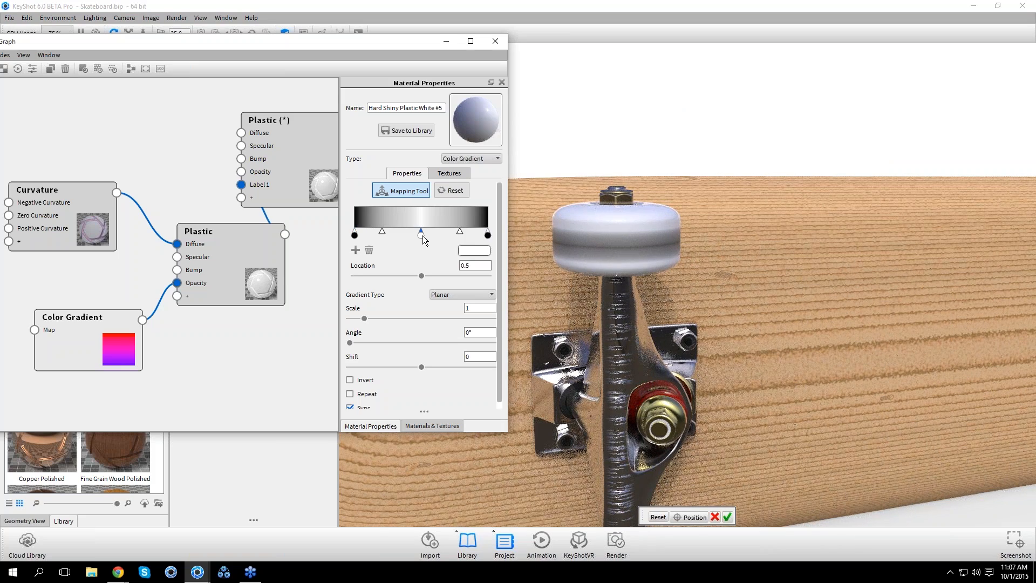
Set the gradient's scale to 1.25 and move the midpoints on both sides of the white stop outward
{"action": "left_click_drag", "start_coordinate": [371, 320], "coordinate": [369, 319]}
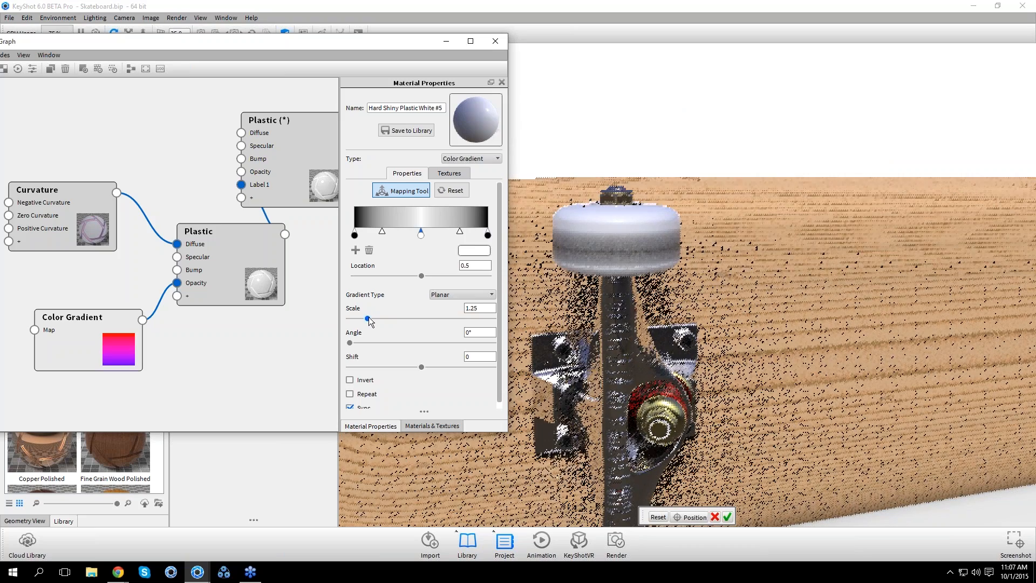
{"action": "double_click", "coordinate": [420, 234]}
{"action": "key", "text": "Escape"}
{"action": "left_click_drag", "start_coordinate": [382, 231], "coordinate": [367, 231]}
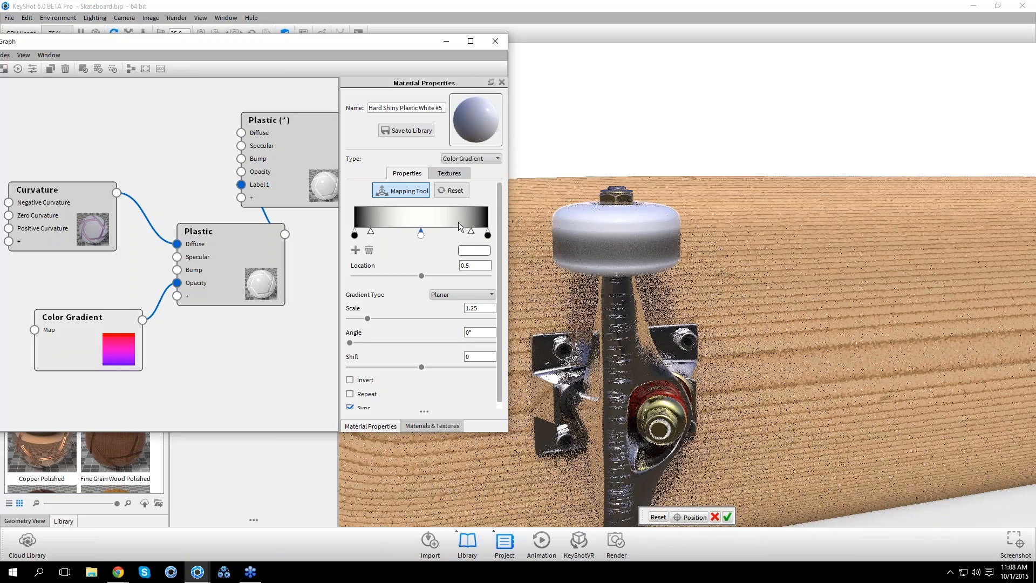
Accept the mapping position, shift the gradient slightly upward along the wheel's axis, and apply the mapping
{"action": "left_click", "coordinate": [728, 517]}
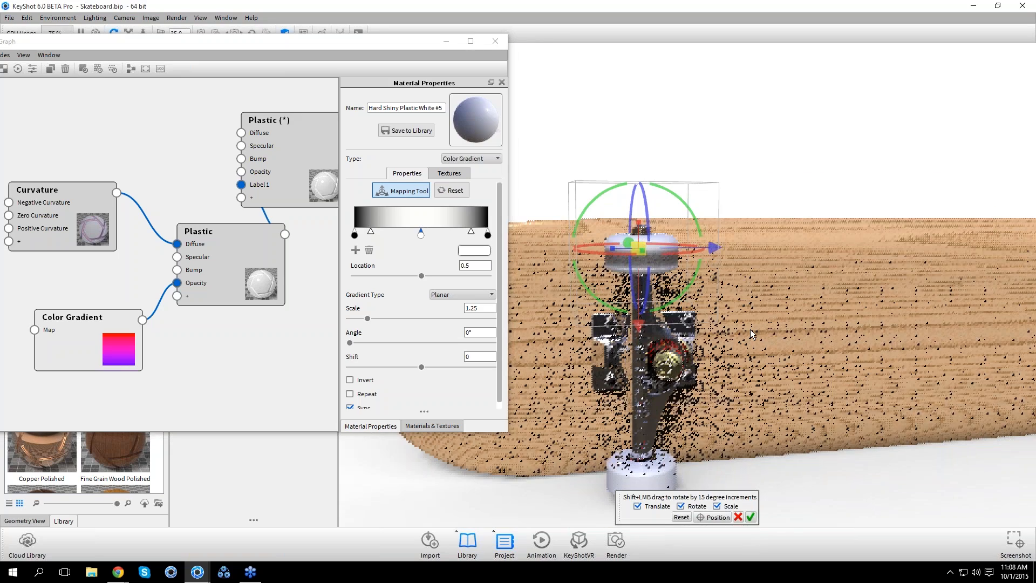
{"action": "scroll", "coordinate": [750, 329], "scroll_direction": "up", "scroll_amount": 4}
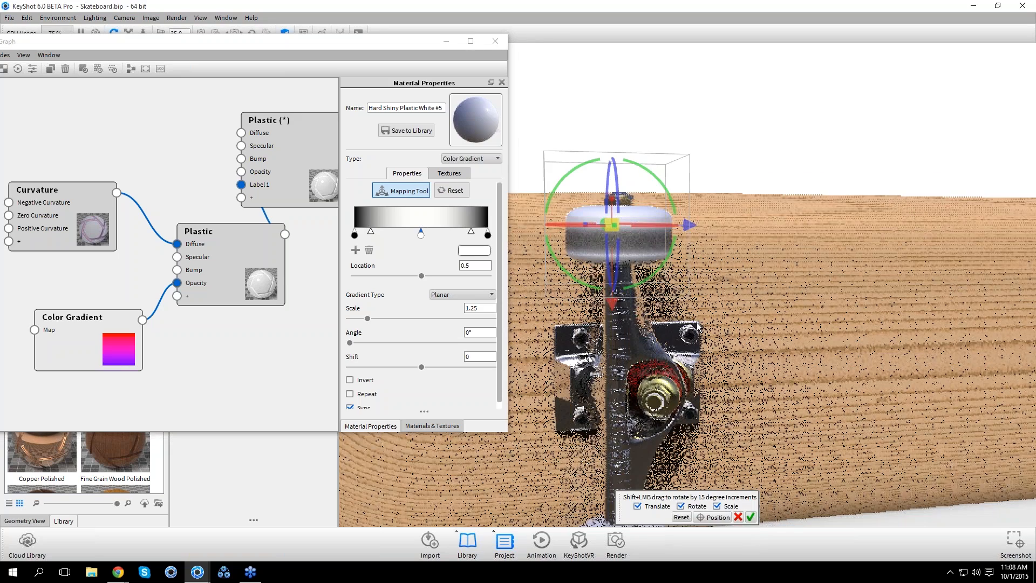
{"action": "left_click_drag", "start_coordinate": [613, 304], "coordinate": [613, 299]}
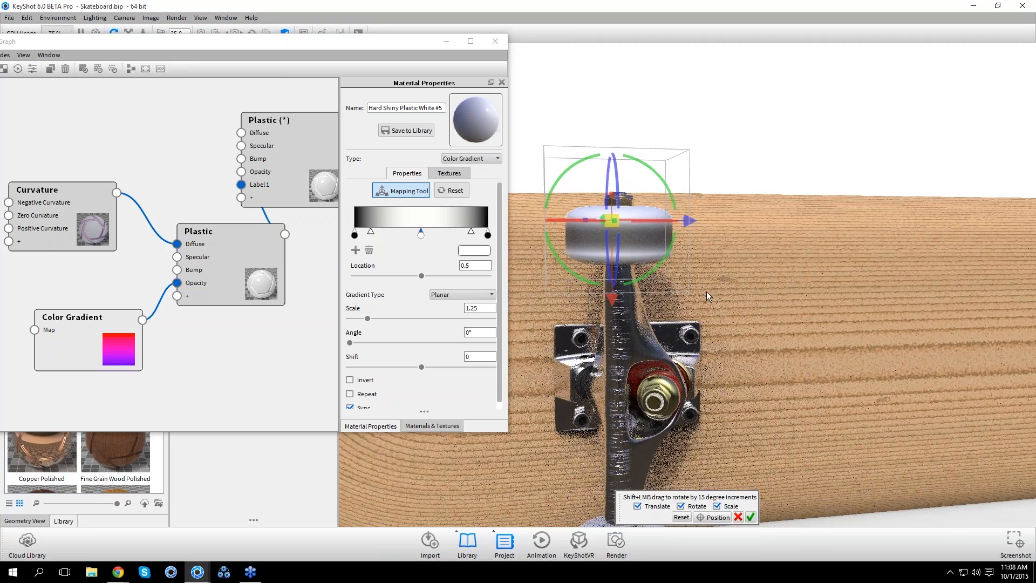
{"action": "left_click_drag", "start_coordinate": [707, 292], "coordinate": [728, 292]}
{"action": "left_click_drag", "start_coordinate": [632, 196], "coordinate": [632, 192]}
{"action": "left_click_drag", "start_coordinate": [634, 301], "coordinate": [634, 291]}
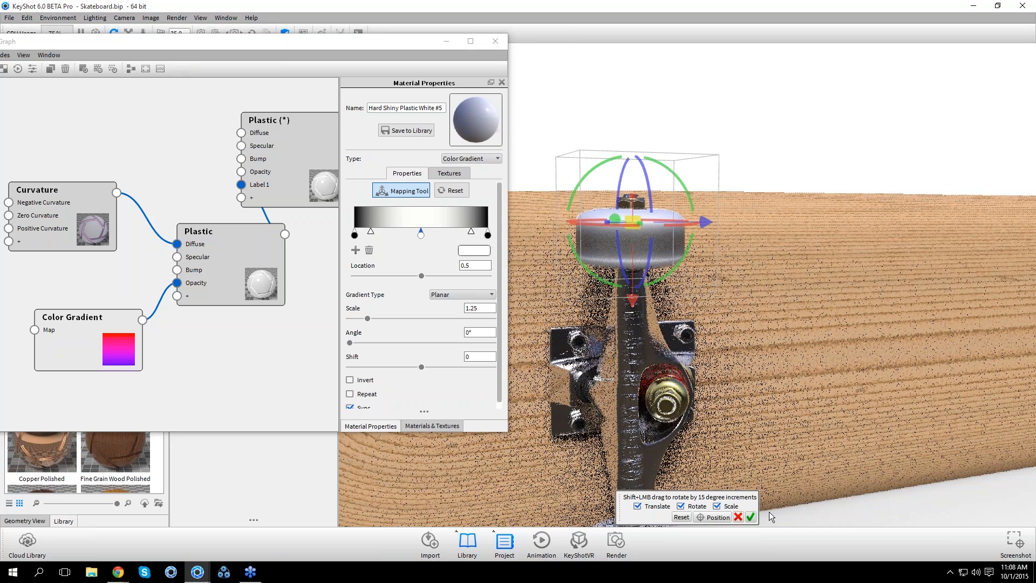
{"action": "left_click", "coordinate": [751, 517]}
Examine the wheel's worn gradient effect from close up and from farther away, along with the rest of the skateboard
{"action": "left_click_drag", "start_coordinate": [773, 459], "coordinate": [852, 372]}
{"action": "scroll", "coordinate": [852, 372], "scroll_direction": "down", "scroll_amount": 3}
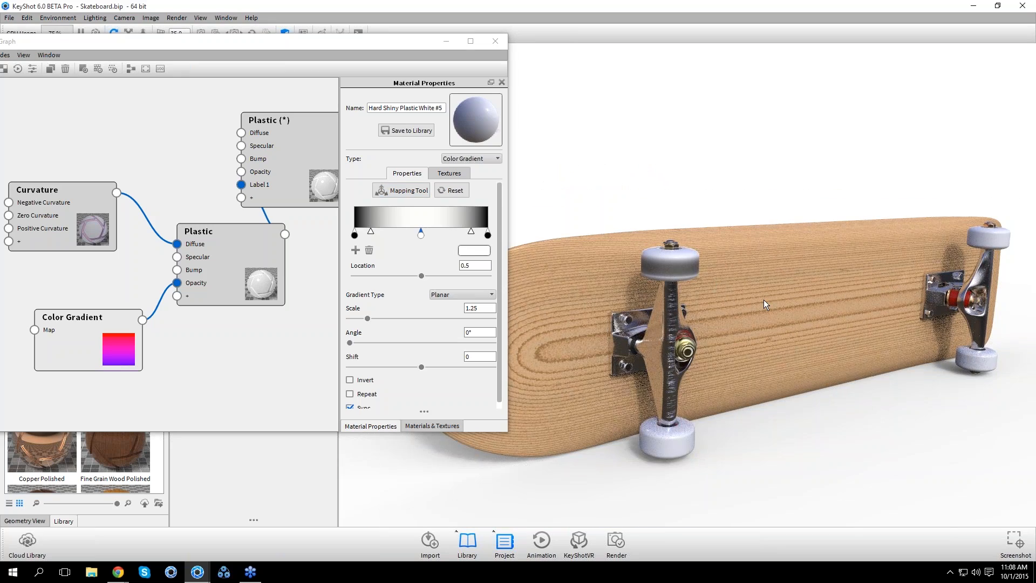
{"action": "scroll", "coordinate": [745, 309], "scroll_direction": "up", "scroll_amount": 5}
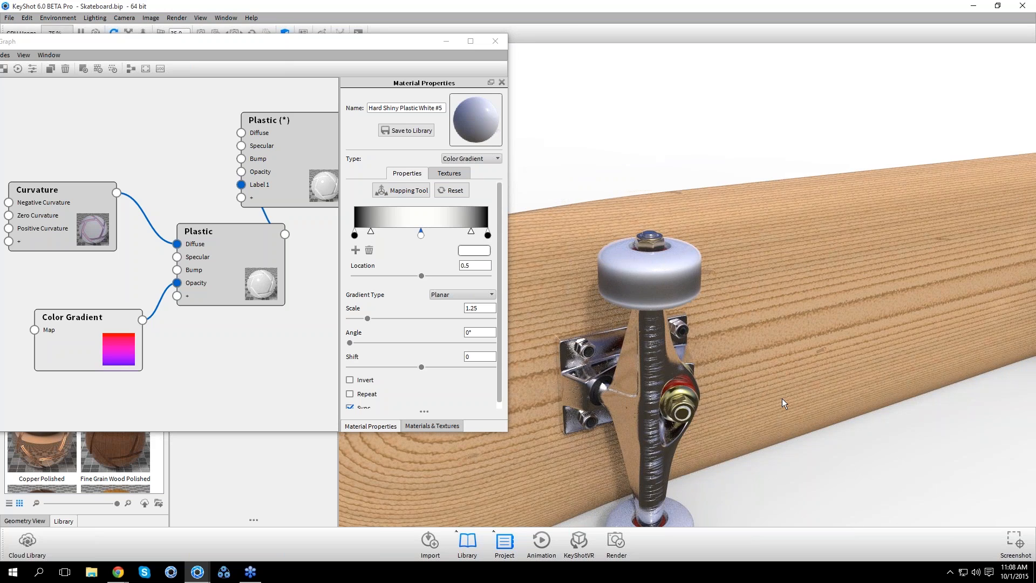
{"action": "scroll", "coordinate": [782, 398], "scroll_direction": "down", "scroll_amount": 5}
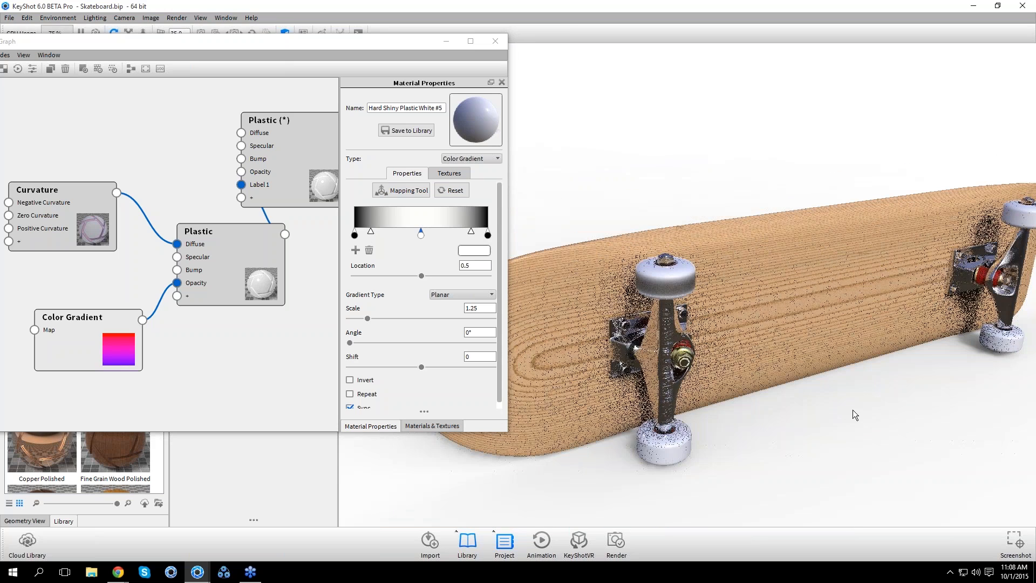
{"action": "middle_click_drag", "start_coordinate": [892, 421], "coordinate": [784, 426]}
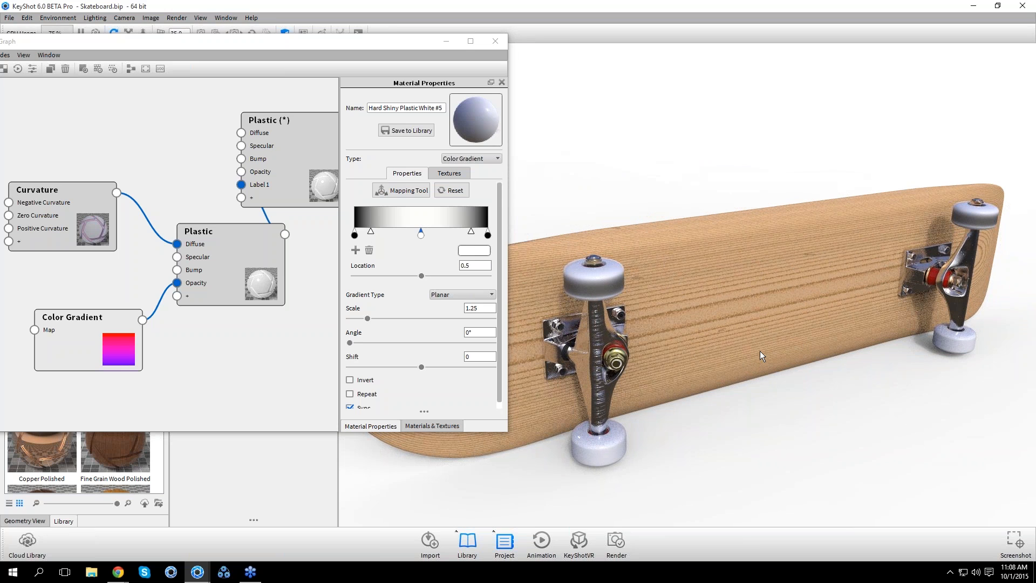
{"action": "right_click", "coordinate": [600, 292]}
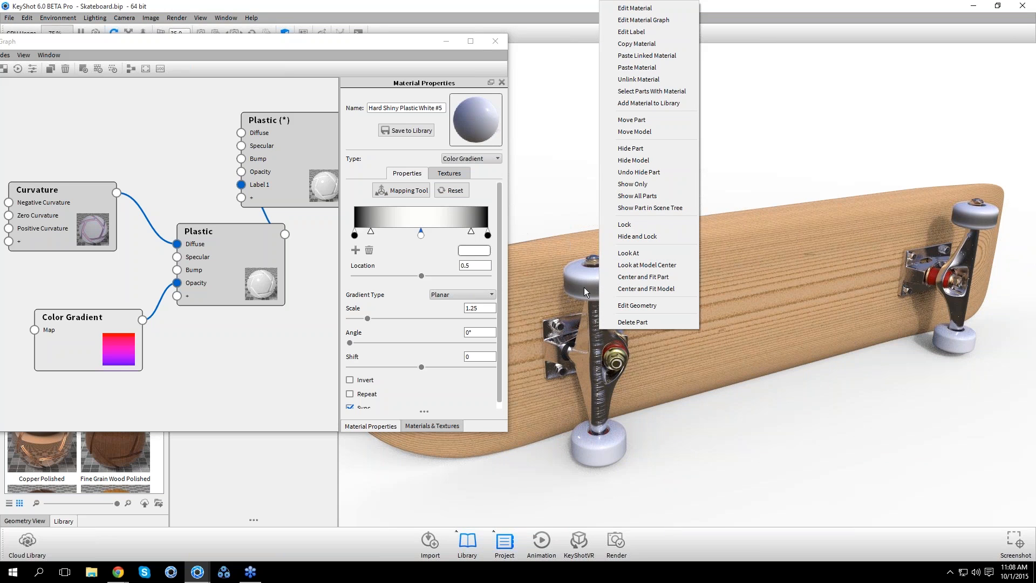
{"action": "left_click", "coordinate": [587, 287]}
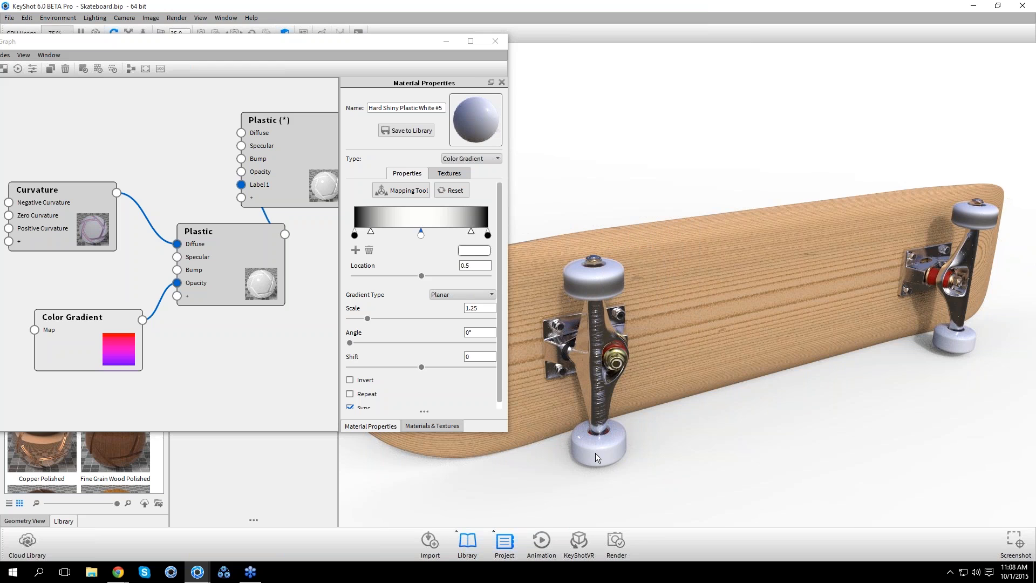
Copy the upper wheel's material and paste it as an unlinked material onto the lower wheel of the same truck
{"action": "middle_click_drag", "start_coordinate": [600, 457], "coordinate": [625, 375]}
{"action": "scroll", "coordinate": [625, 374], "scroll_direction": "up", "scroll_amount": 3}
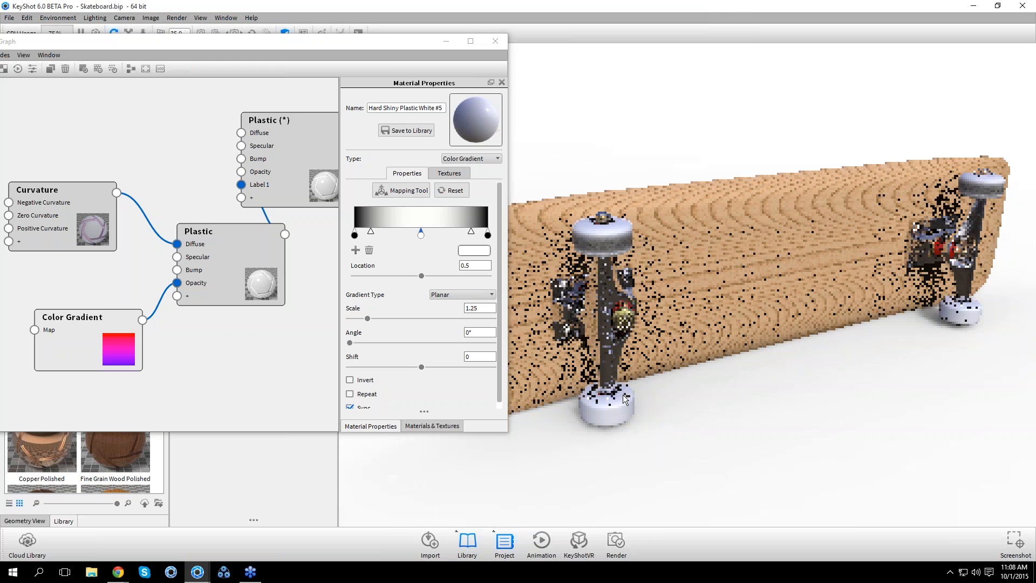
{"action": "scroll", "coordinate": [625, 375], "scroll_direction": "up", "scroll_amount": 2}
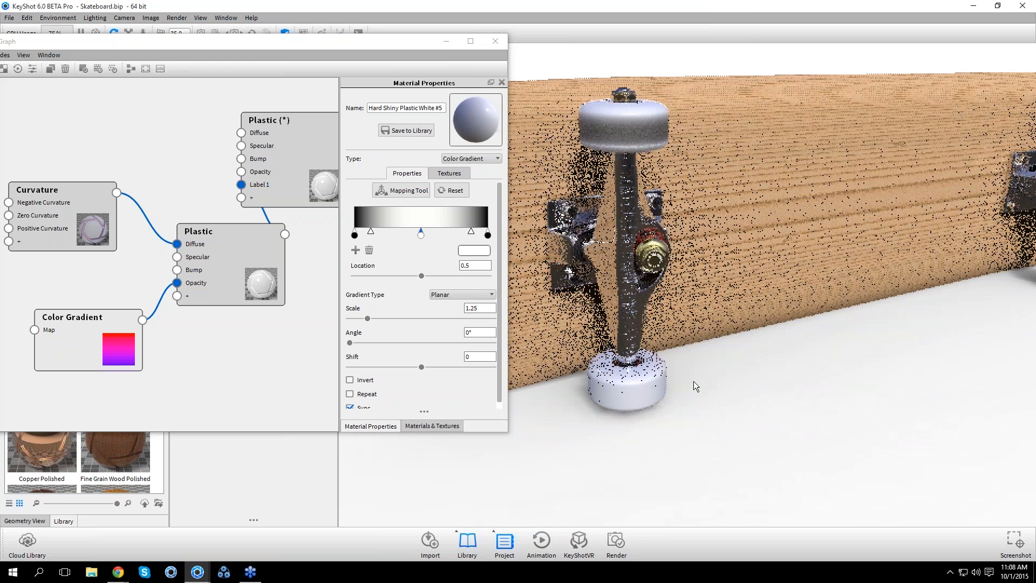
{"action": "right_click", "coordinate": [634, 126]}
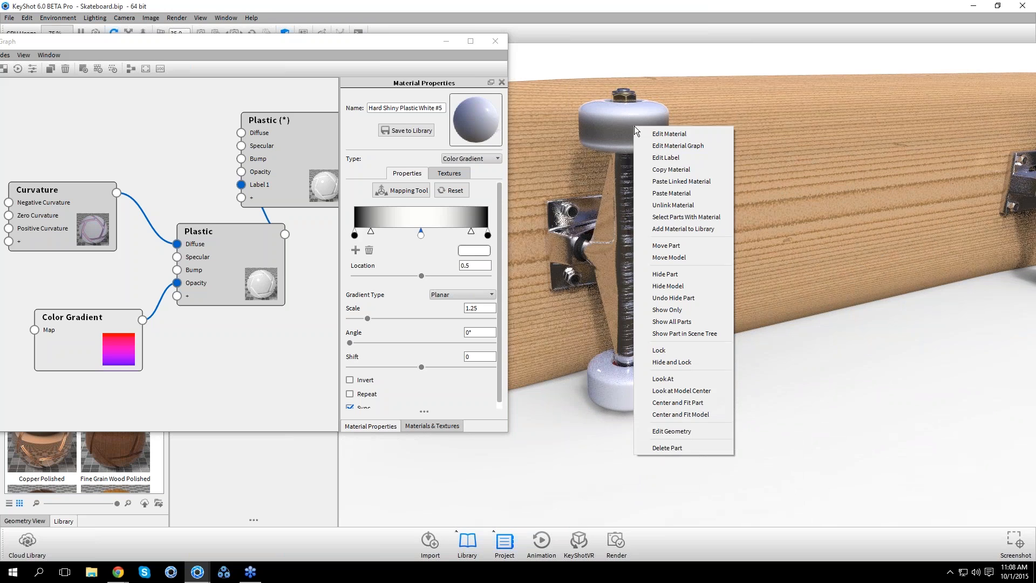
{"action": "left_click", "coordinate": [657, 172]}
{"action": "right_click", "coordinate": [622, 395]}
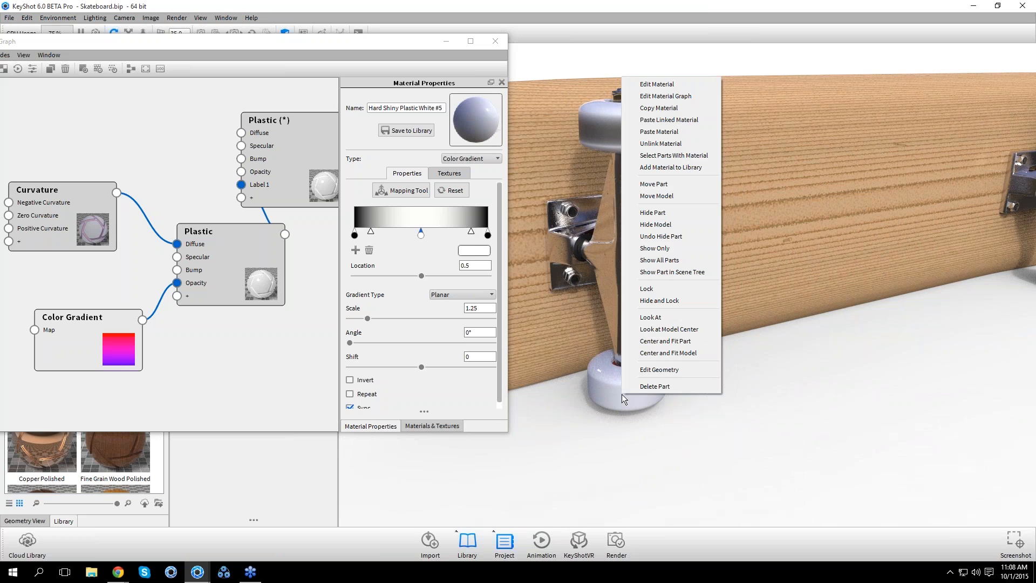
{"action": "left_click", "coordinate": [664, 132]}
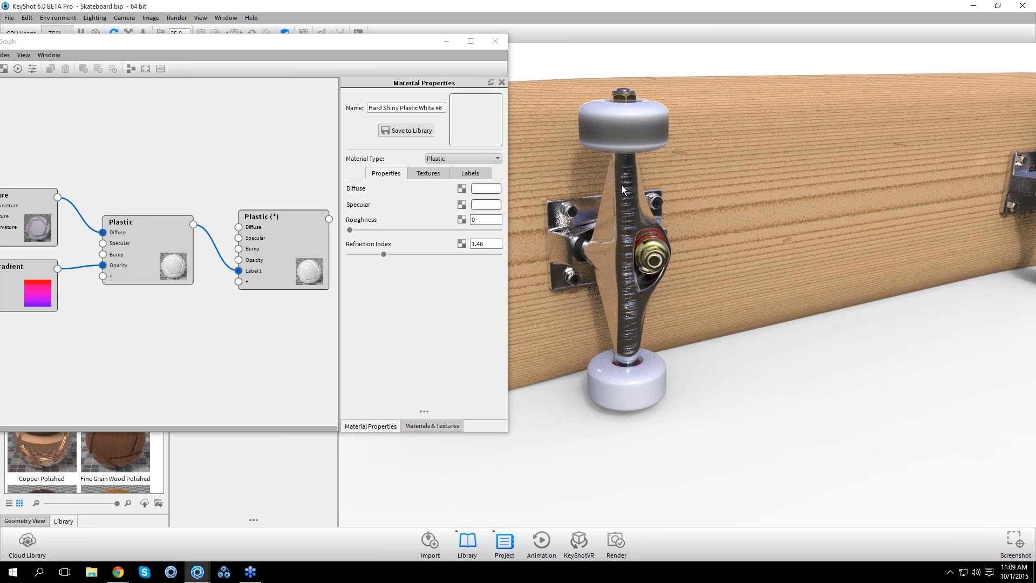
Close the Material Graph and move the opacity gradient mapping of the pasted material's label down onto the lower wheel
{"action": "left_click", "coordinate": [496, 42]}
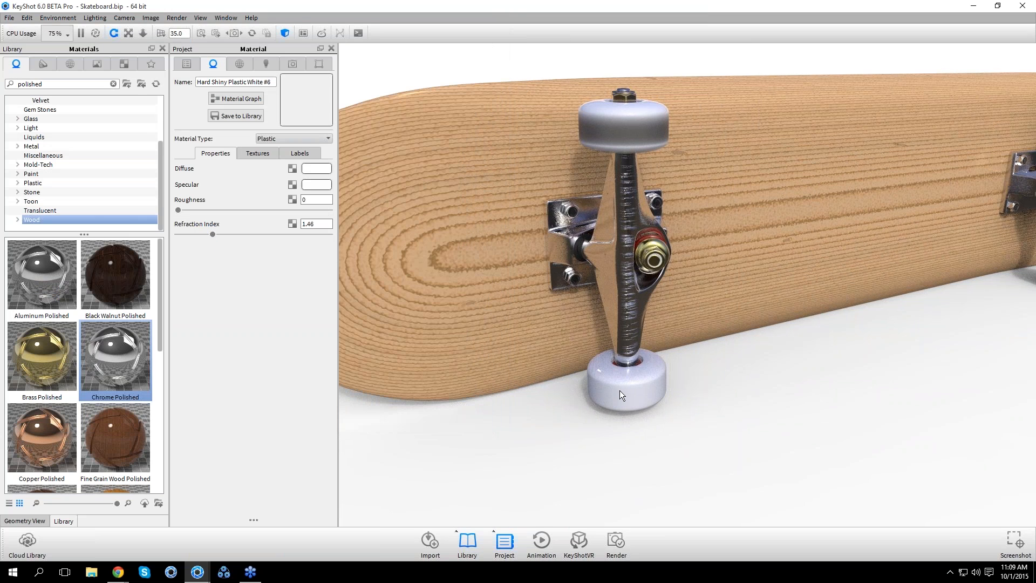
{"action": "left_click", "coordinate": [299, 154]}
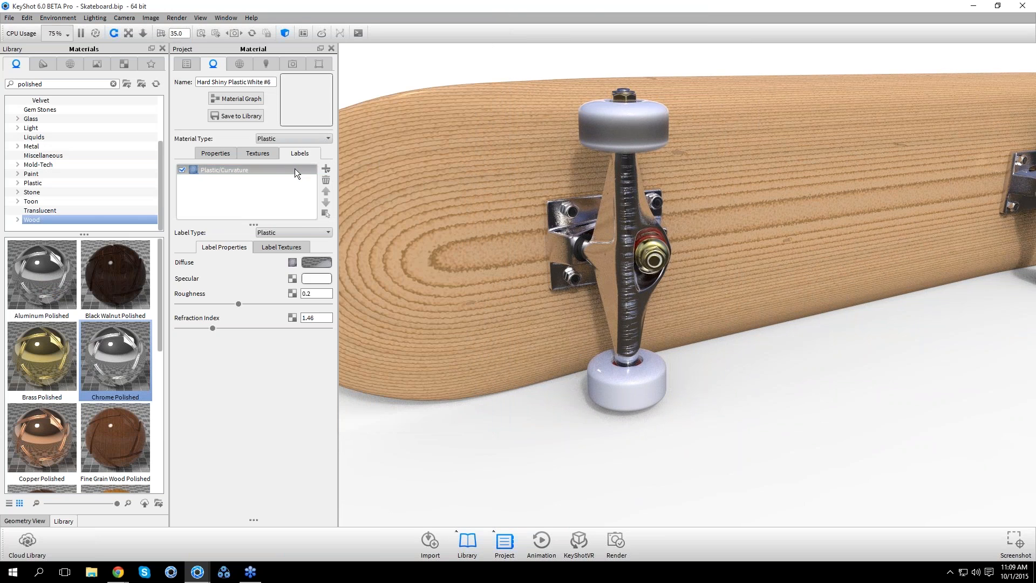
{"action": "left_click", "coordinate": [292, 248]}
{"action": "left_click", "coordinate": [306, 270]}
{"action": "left_click", "coordinate": [237, 332]}
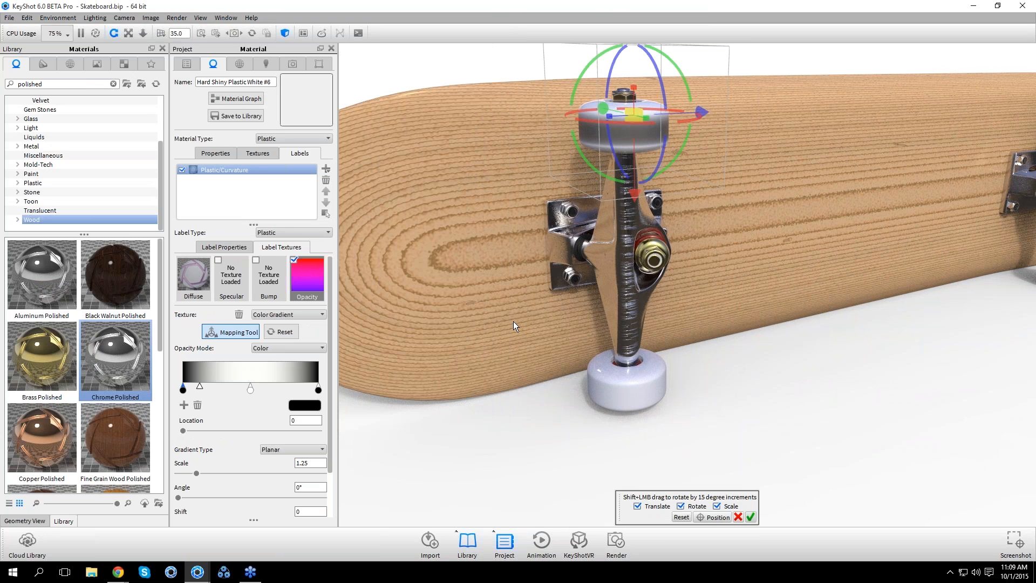
{"action": "left_click_drag", "start_coordinate": [655, 309], "coordinate": [655, 413]}
{"action": "left_click", "coordinate": [750, 517]}
{"action": "left_click_drag", "start_coordinate": [850, 431], "coordinate": [655, 354]}
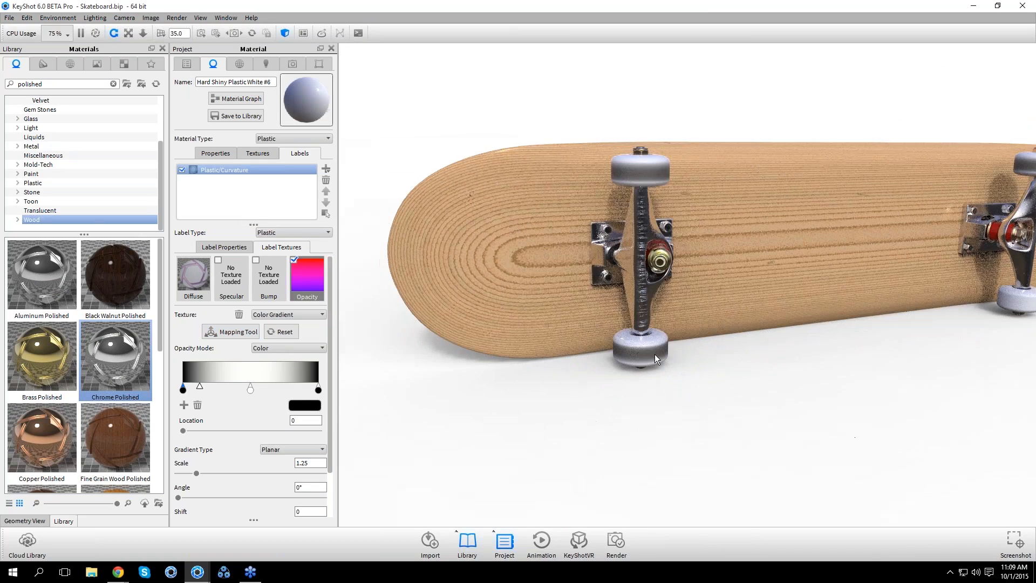
{"action": "left_click_drag", "start_coordinate": [935, 374], "coordinate": [808, 357]}
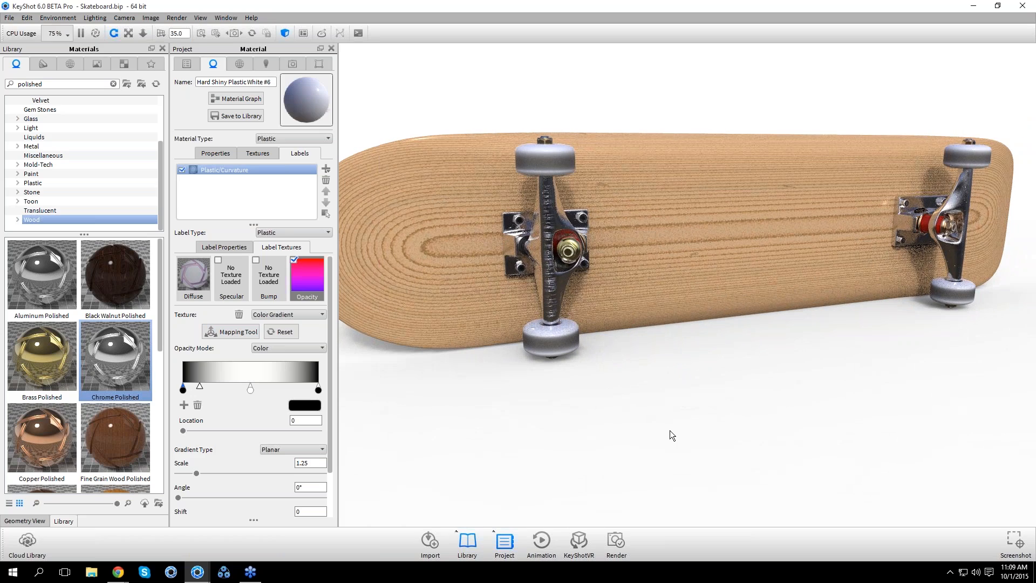
{"action": "left_click_drag", "start_coordinate": [669, 429], "coordinate": [711, 383]}
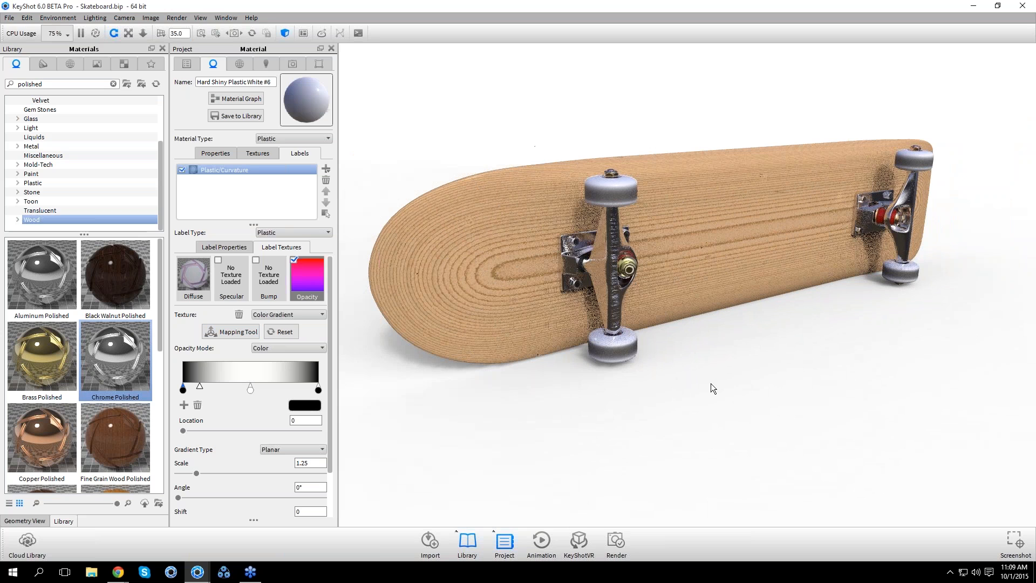
Open the nearest upper wheel's material in the Material Graph and arrange the nodes and window so that wheel is visible up close
{"action": "left_click_drag", "start_coordinate": [723, 390], "coordinate": [728, 379]}
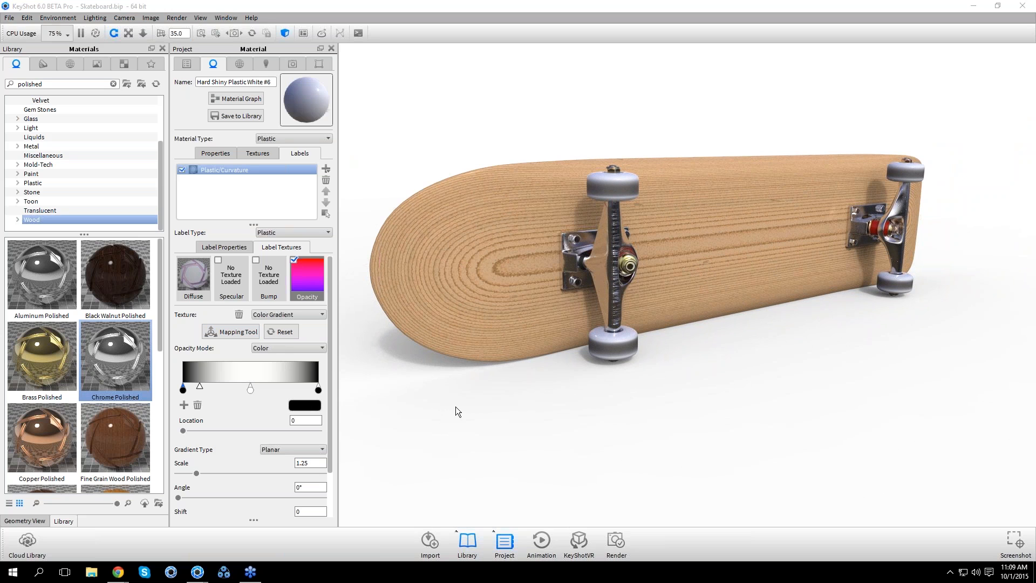
{"action": "left_click_drag", "start_coordinate": [505, 394], "coordinate": [508, 399]}
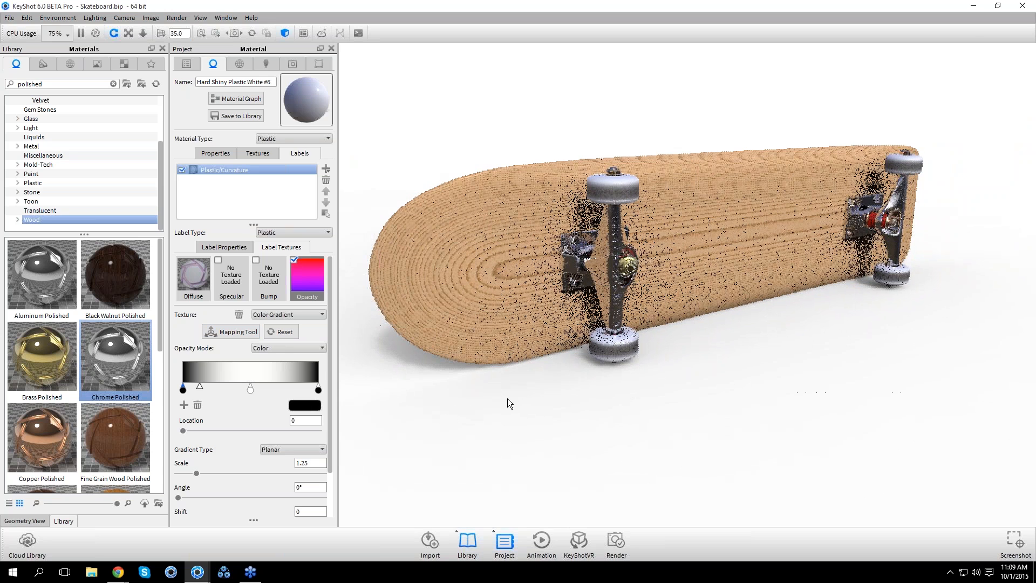
{"action": "double_click", "coordinate": [584, 188]}
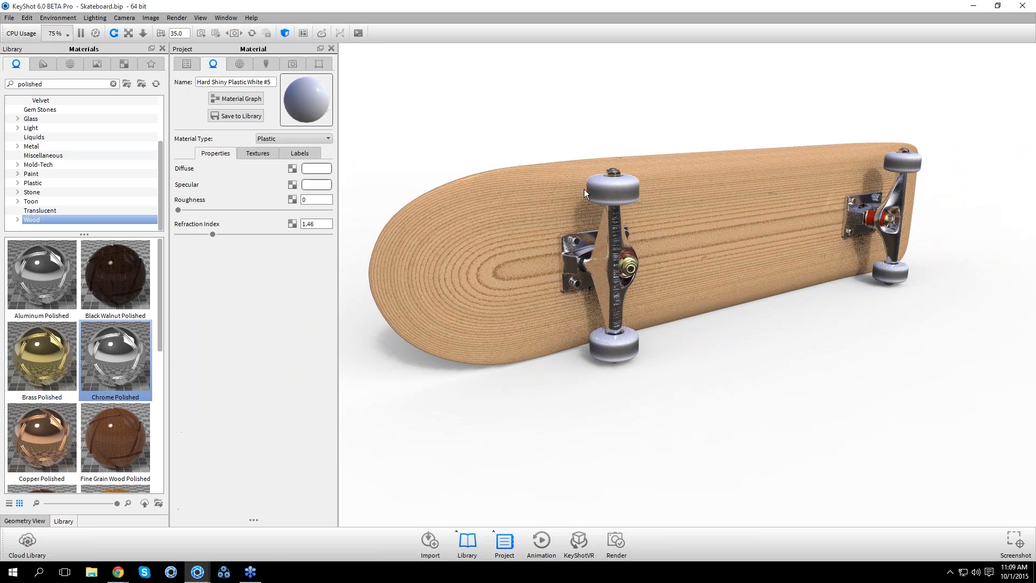
{"action": "left_click", "coordinate": [236, 98]}
{"action": "left_click_drag", "start_coordinate": [225, 47], "coordinate": [341, 65]}
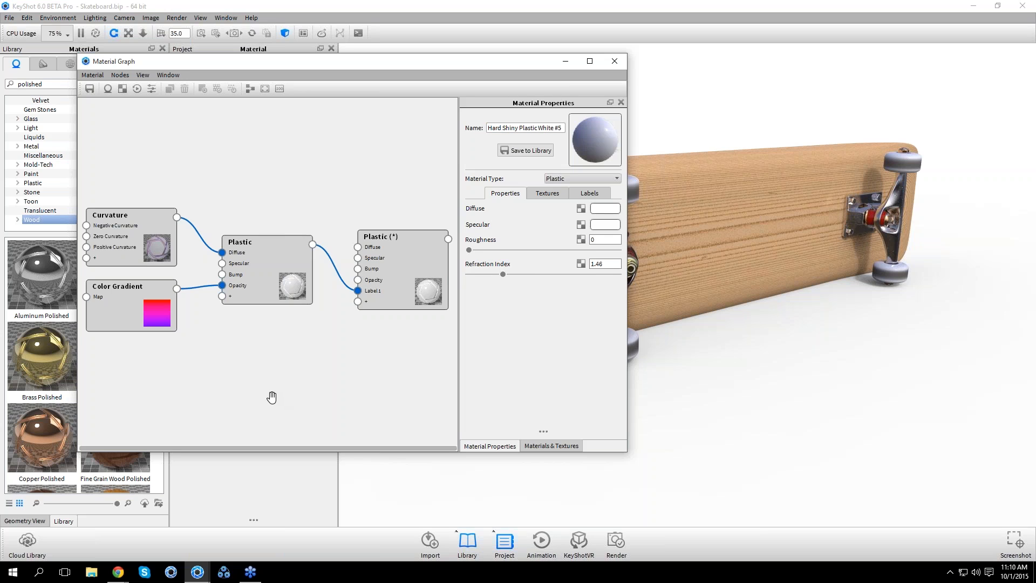
{"action": "left_click_drag", "start_coordinate": [391, 294], "coordinate": [378, 232]}
{"action": "left_click_drag", "start_coordinate": [298, 289], "coordinate": [306, 289]}
{"action": "left_click_drag", "start_coordinate": [349, 64], "coordinate": [293, 67]}
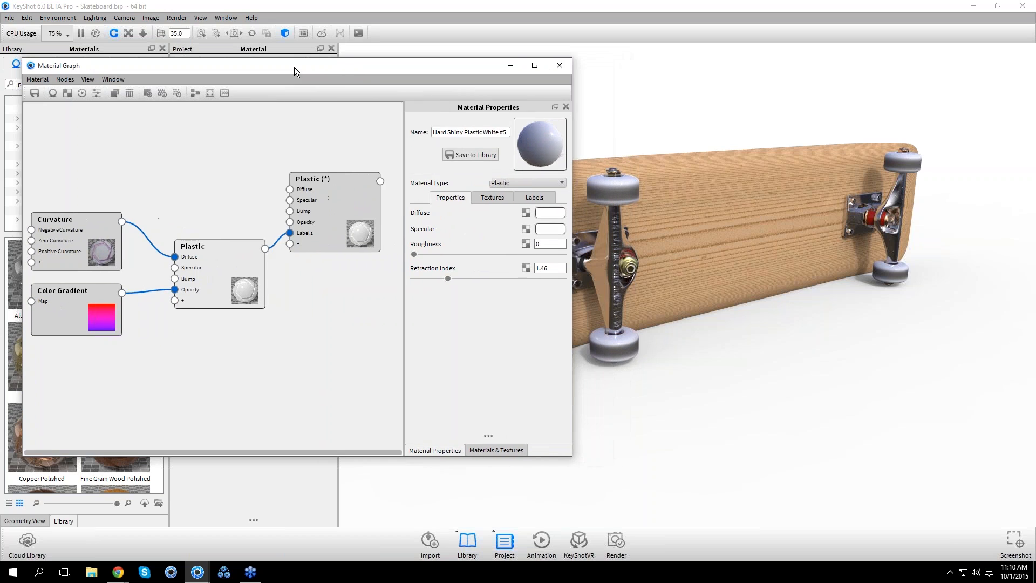
{"action": "left_click", "coordinate": [663, 248]}
{"action": "left_click_drag", "start_coordinate": [663, 242], "coordinate": [781, 266]}
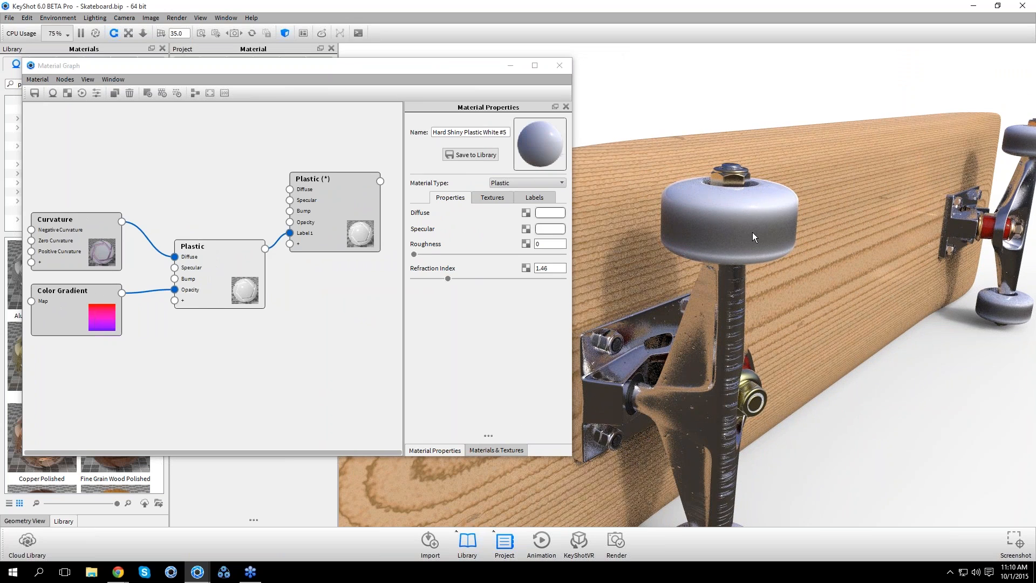
Disable the Curvature link to the label's diffuse and set the label's diffuse color to dark brown with hue 31°, saturation 46%, value 18%
{"action": "left_click_drag", "start_coordinate": [102, 325], "coordinate": [114, 339]}
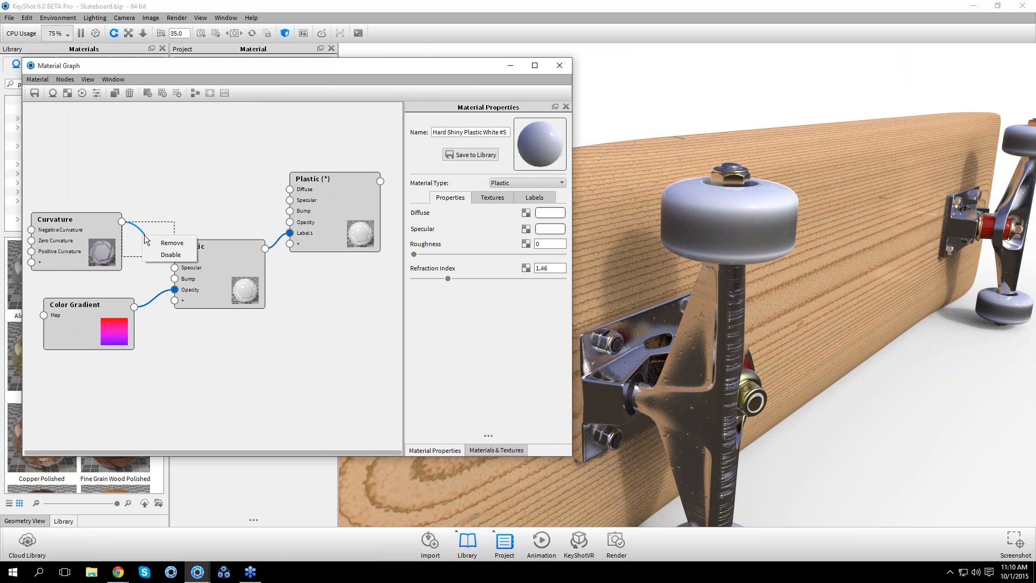
{"action": "left_click", "coordinate": [147, 239]}
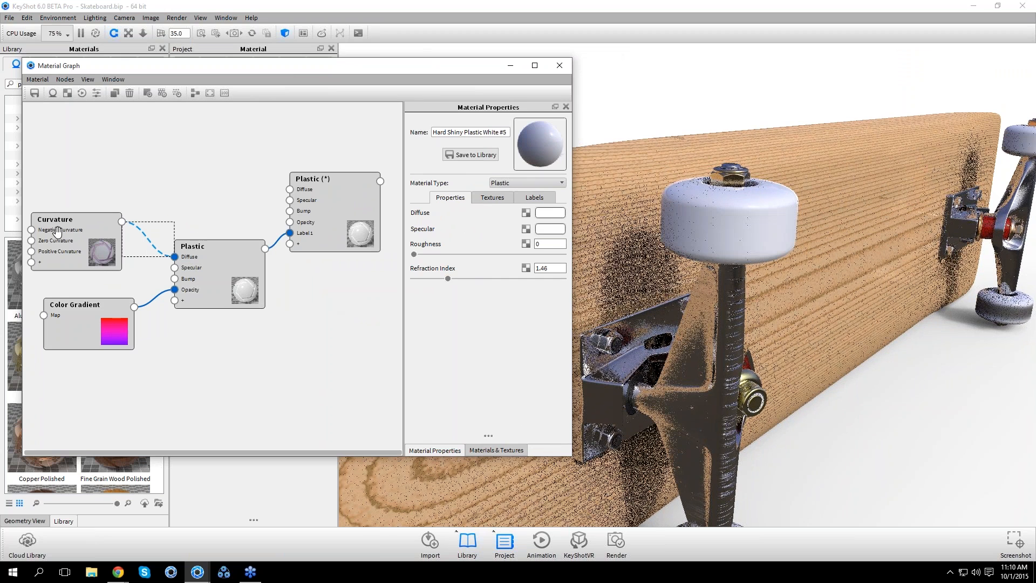
{"action": "left_click", "coordinate": [150, 276]}
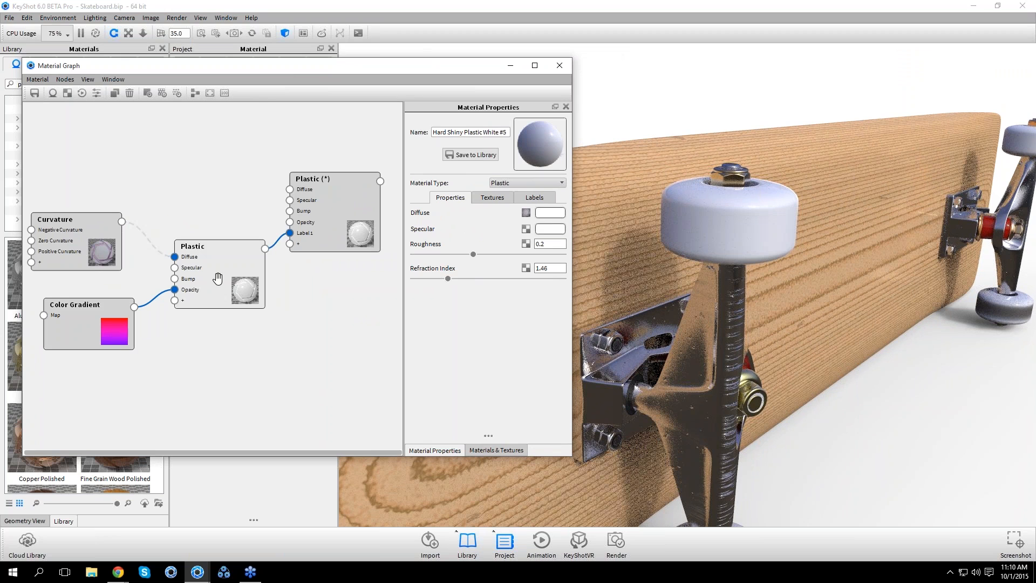
{"action": "left_click", "coordinate": [546, 213]}
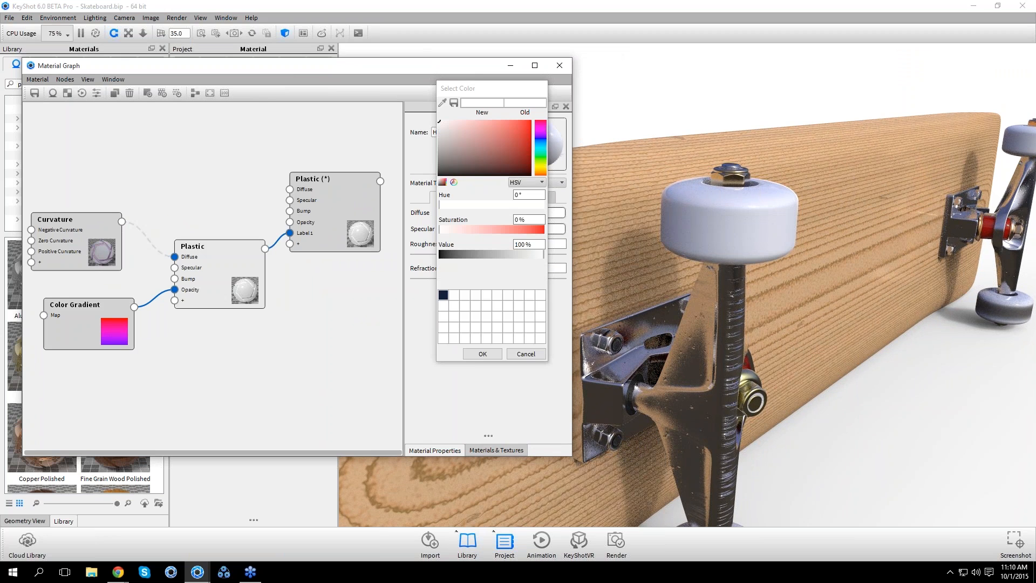
{"action": "left_click", "coordinate": [541, 172]}
{"action": "left_click", "coordinate": [487, 165]}
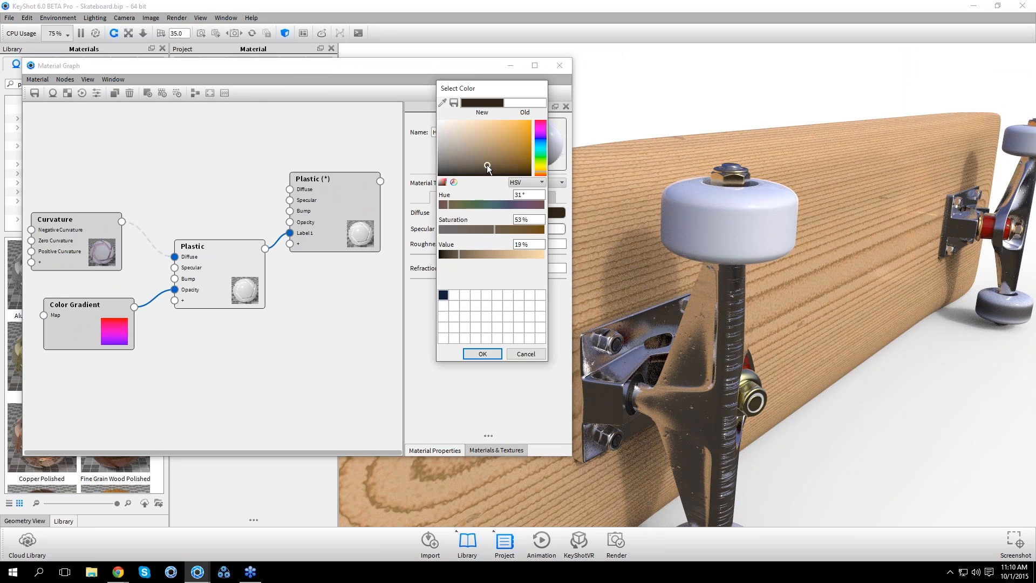
{"action": "left_click", "coordinate": [481, 165]}
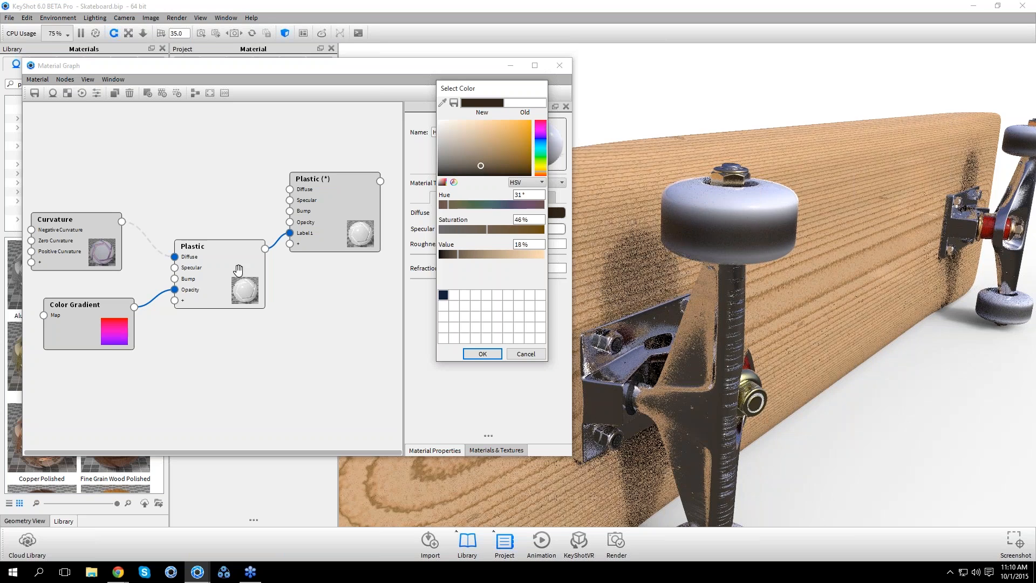
{"action": "left_click", "coordinate": [488, 354]}
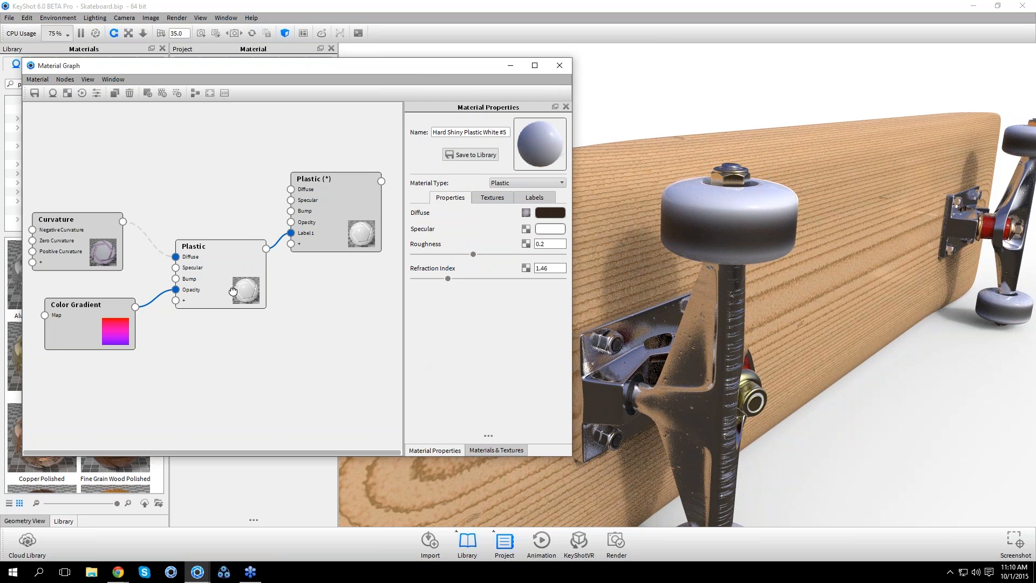
Re-enable the Curvature link to the label's diffuse and compare the wheel's look with and without the curvature texture
{"action": "left_click_drag", "start_coordinate": [232, 292], "coordinate": [234, 289]}
{"action": "mouse_move", "coordinate": [842, 277]}
{"action": "left_mouse_down"}
{"action": "mouse_move", "coordinate": [838, 263]}
{"action": "mouse_move", "coordinate": [795, 252]}
{"action": "mouse_move", "coordinate": [855, 266]}
{"action": "left_mouse_up"}
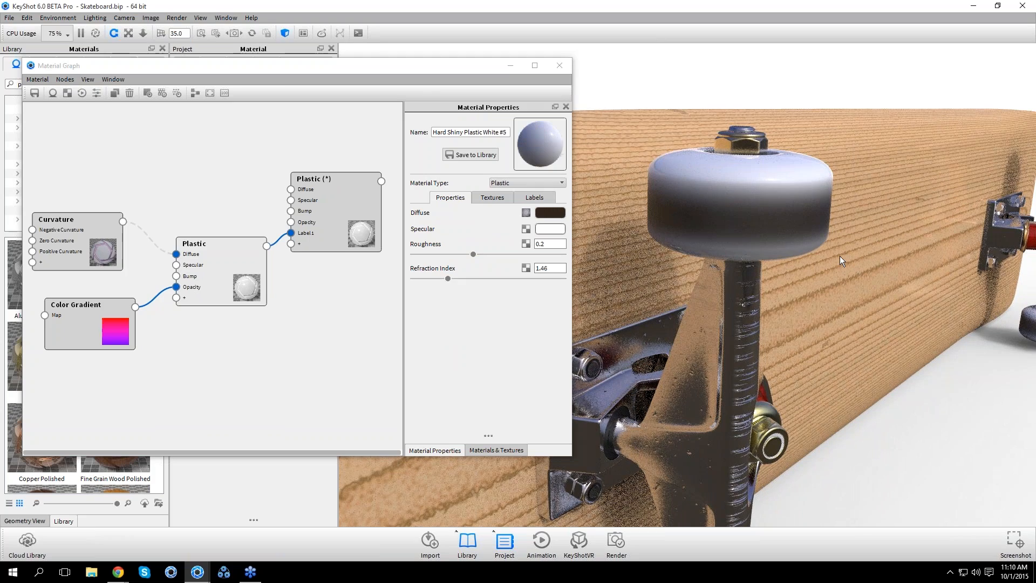
{"action": "left_click_drag", "start_coordinate": [839, 257], "coordinate": [824, 241]}
{"action": "scroll", "coordinate": [824, 240], "scroll_direction": "up", "scroll_amount": 2}
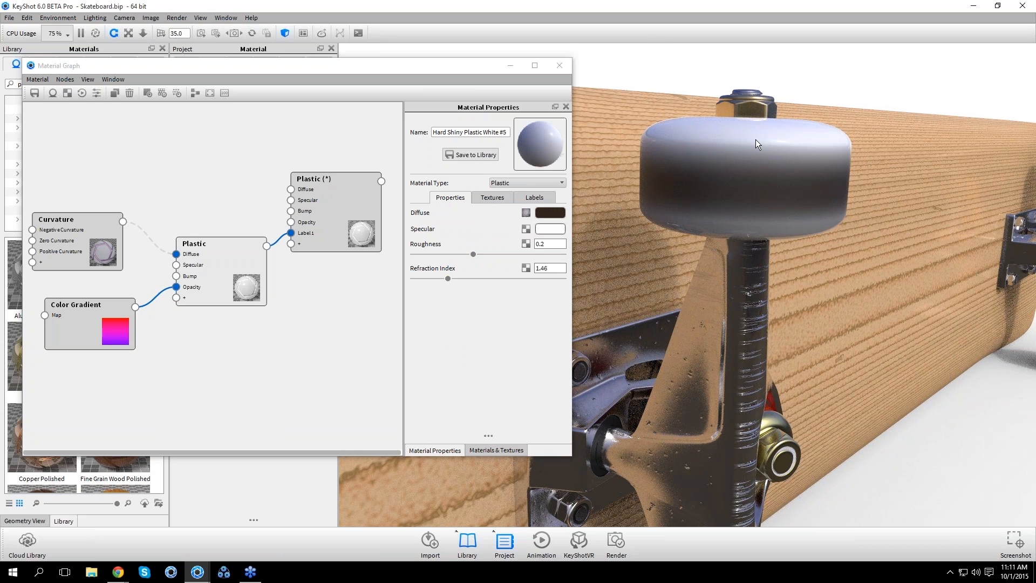
{"action": "right_click", "coordinate": [148, 236]}
{"action": "left_click", "coordinate": [176, 255]}
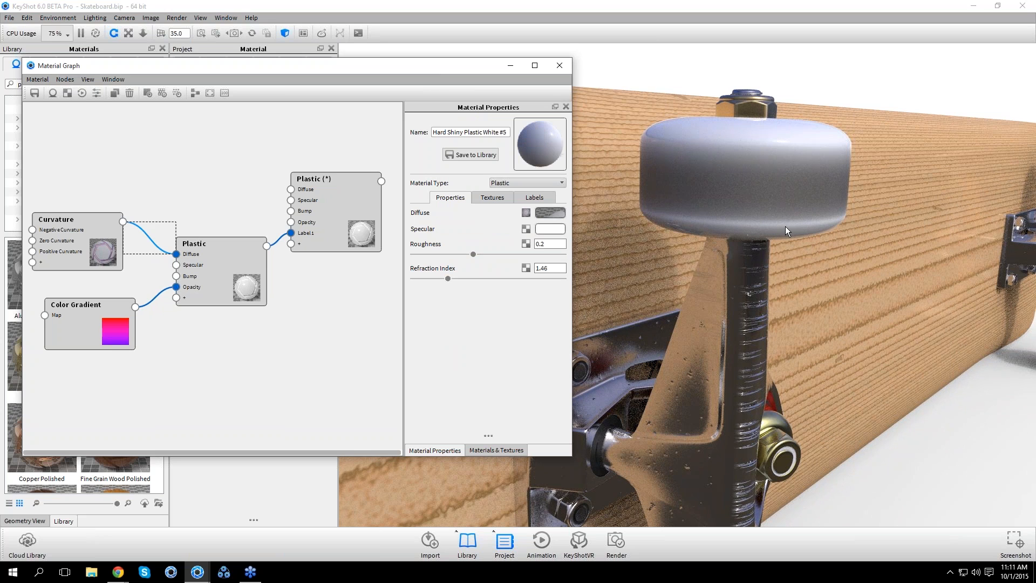
{"action": "left_click_drag", "start_coordinate": [756, 226], "coordinate": [780, 223]}
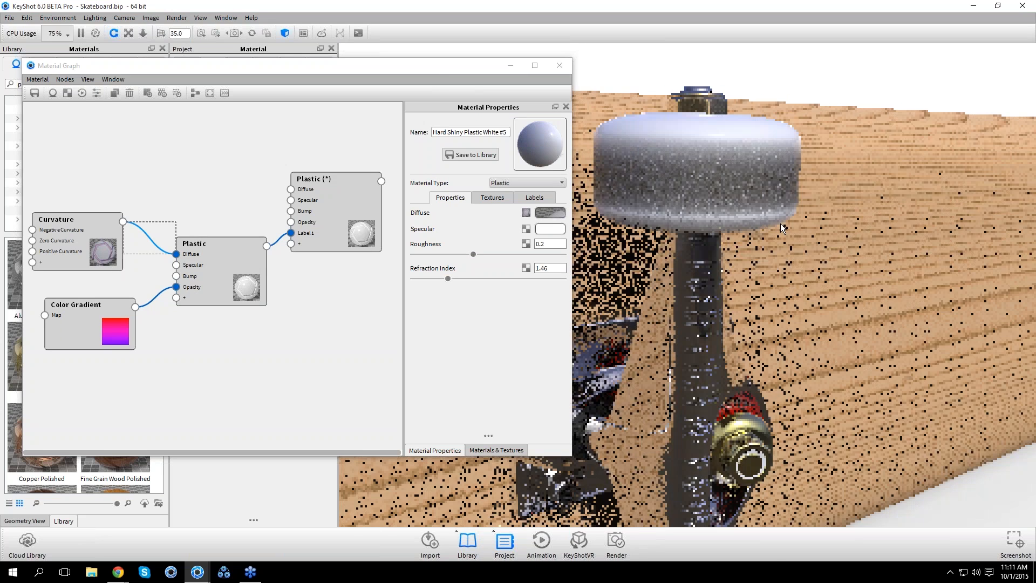
{"action": "left_click_drag", "start_coordinate": [746, 241], "coordinate": [670, 201]}
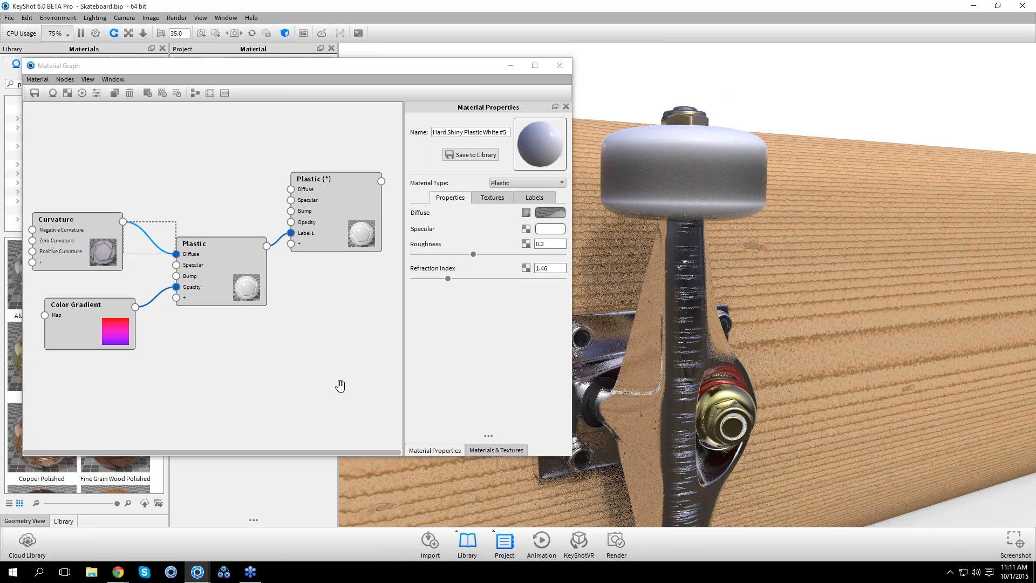
Remove the Curvature link from the label's diffuse, check the wheel from several angles, and close the Material Graph
{"action": "right_click", "coordinate": [150, 241]}
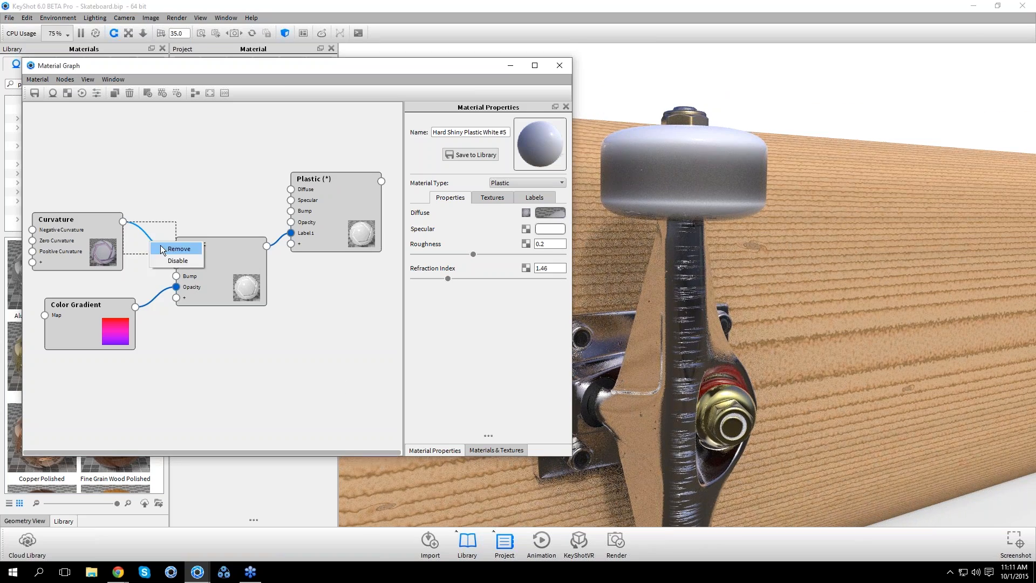
{"action": "left_click", "coordinate": [177, 249]}
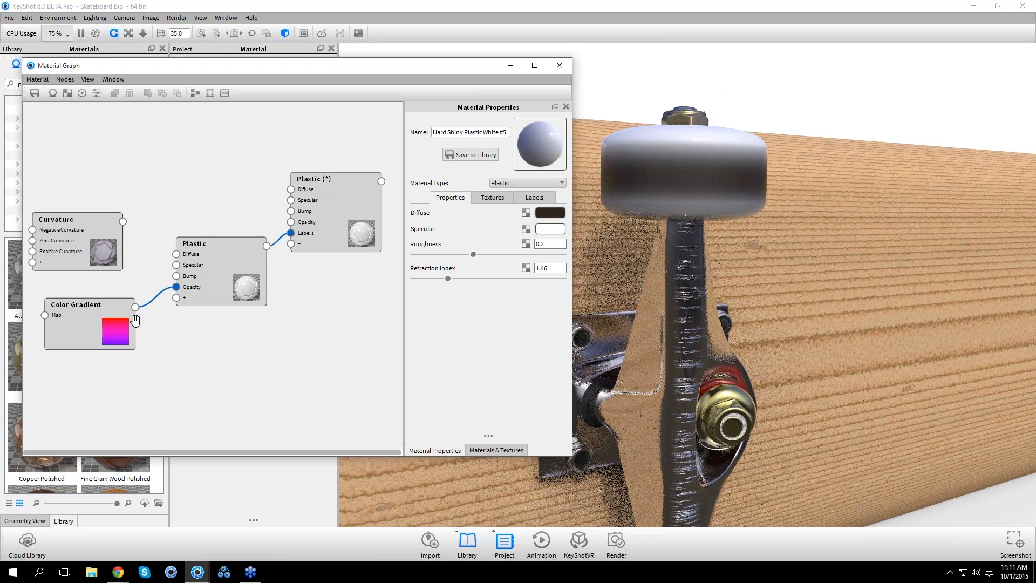
{"action": "left_click_drag", "start_coordinate": [234, 285], "coordinate": [231, 277]}
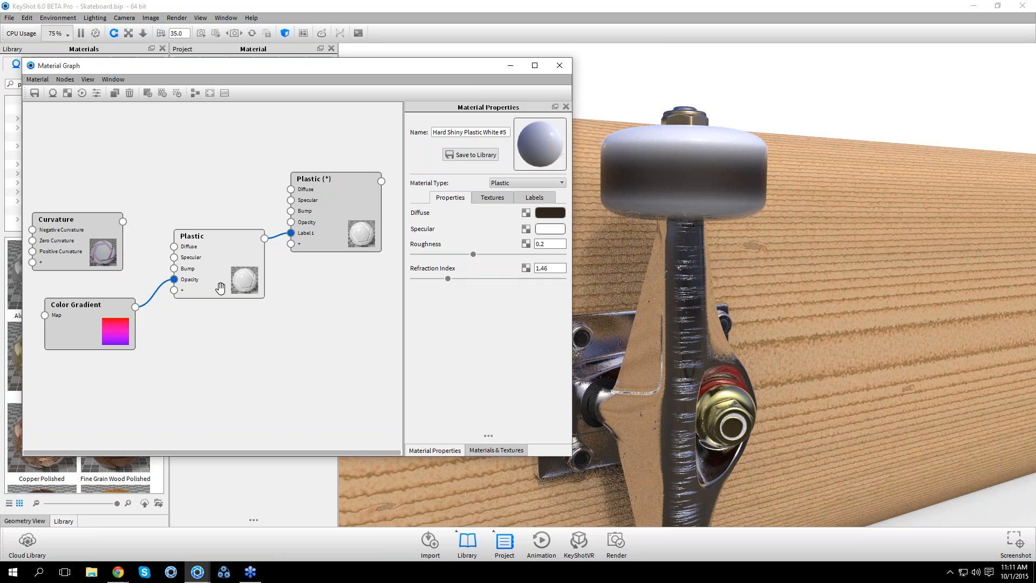
{"action": "left_click_drag", "start_coordinate": [685, 197], "coordinate": [695, 212]}
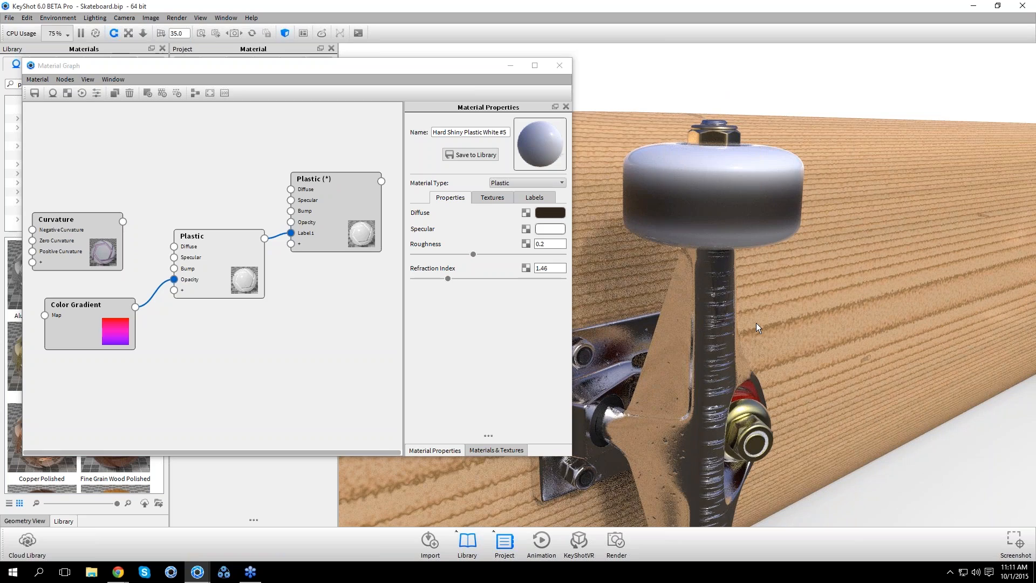
{"action": "left_click_drag", "start_coordinate": [806, 231], "coordinate": [767, 277]}
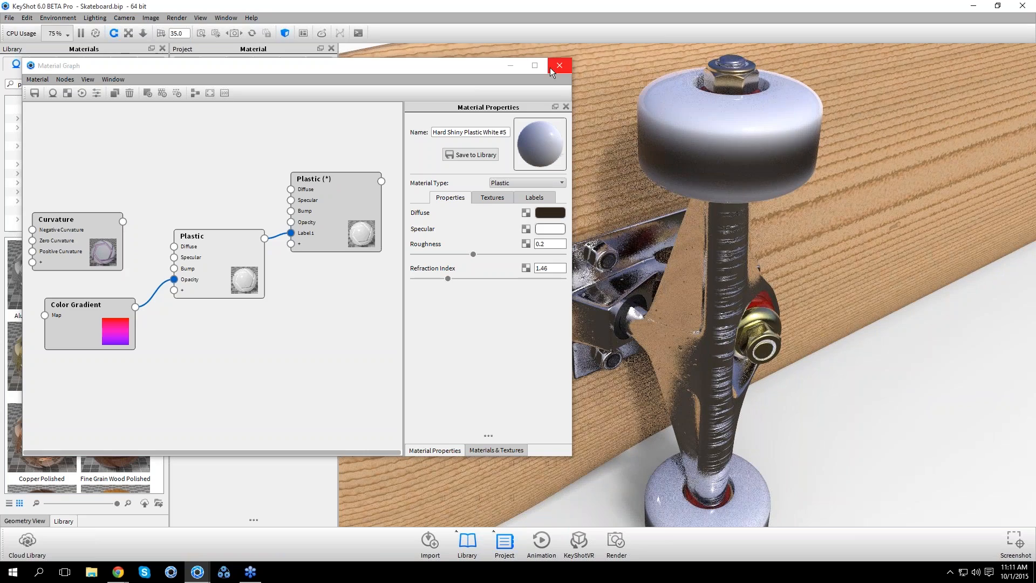
{"action": "left_click_drag", "start_coordinate": [782, 219], "coordinate": [751, 254]}
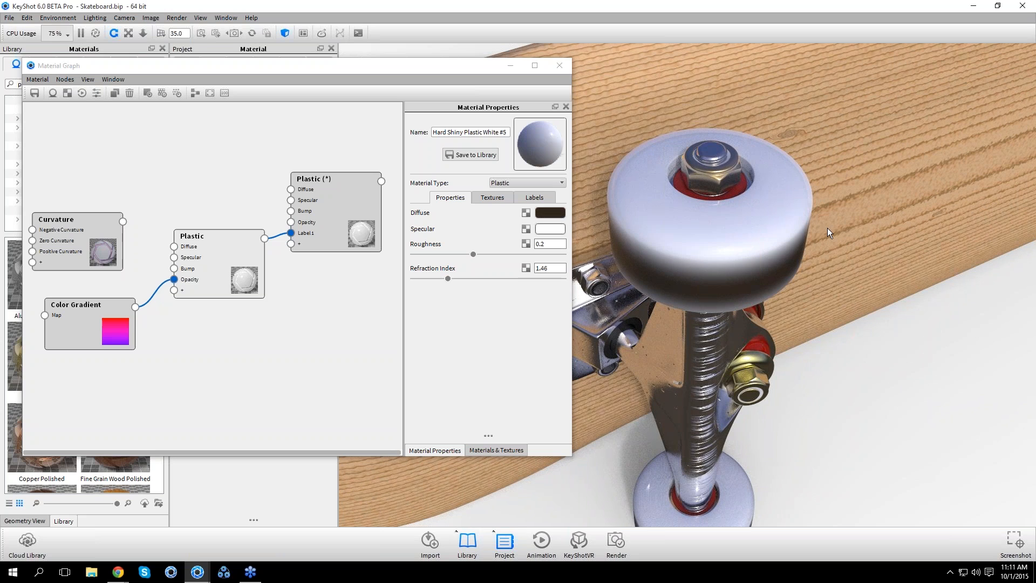
{"action": "left_click_drag", "start_coordinate": [789, 218], "coordinate": [729, 370]}
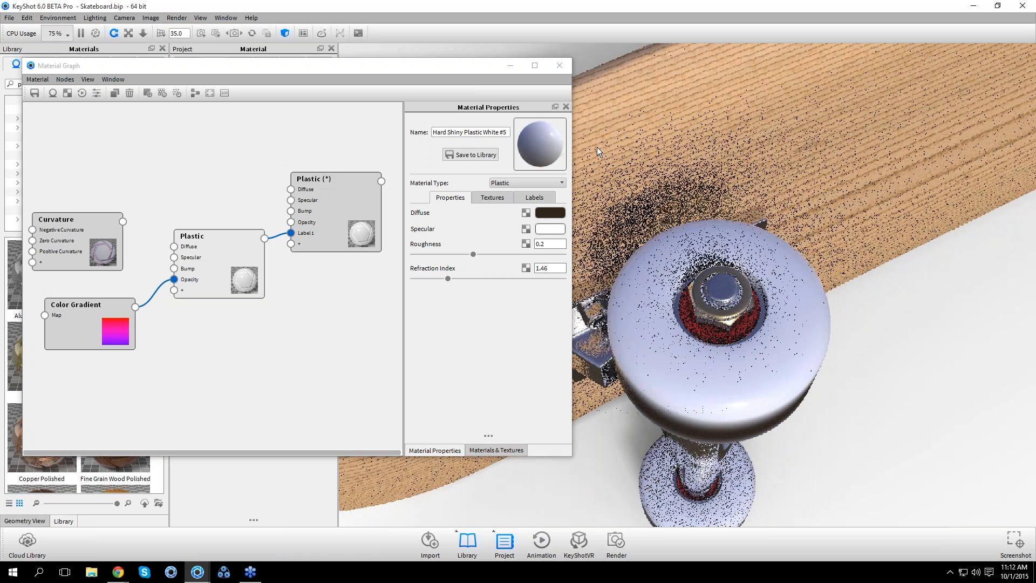
{"action": "left_click", "coordinate": [559, 65]}
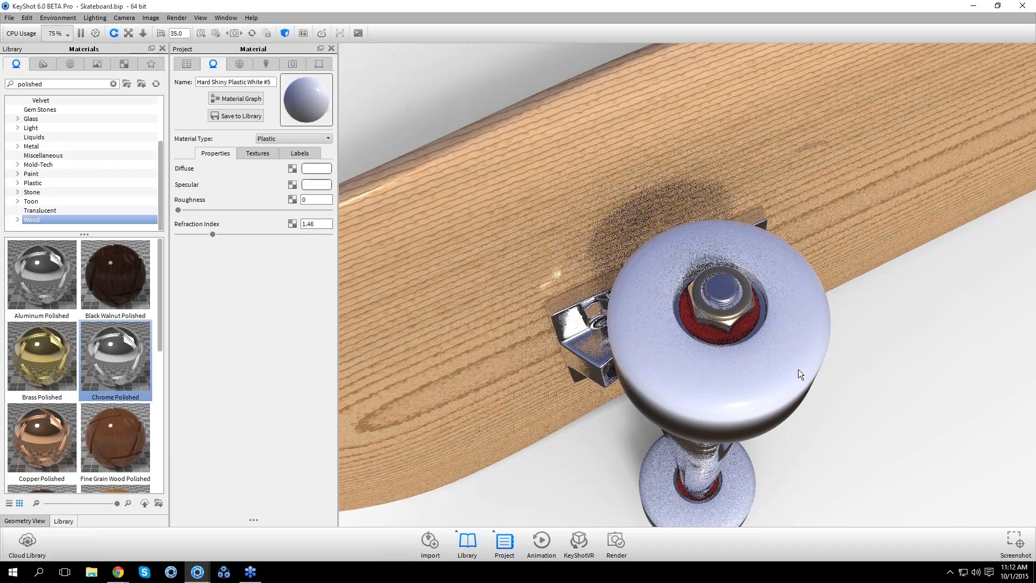
Unlink the material of the red ring beneath the nut at the wheel's center
{"action": "scroll", "coordinate": [799, 369], "scroll_direction": "up", "scroll_amount": 5}
{"action": "scroll", "coordinate": [762, 361], "scroll_direction": "down", "scroll_amount": 3}
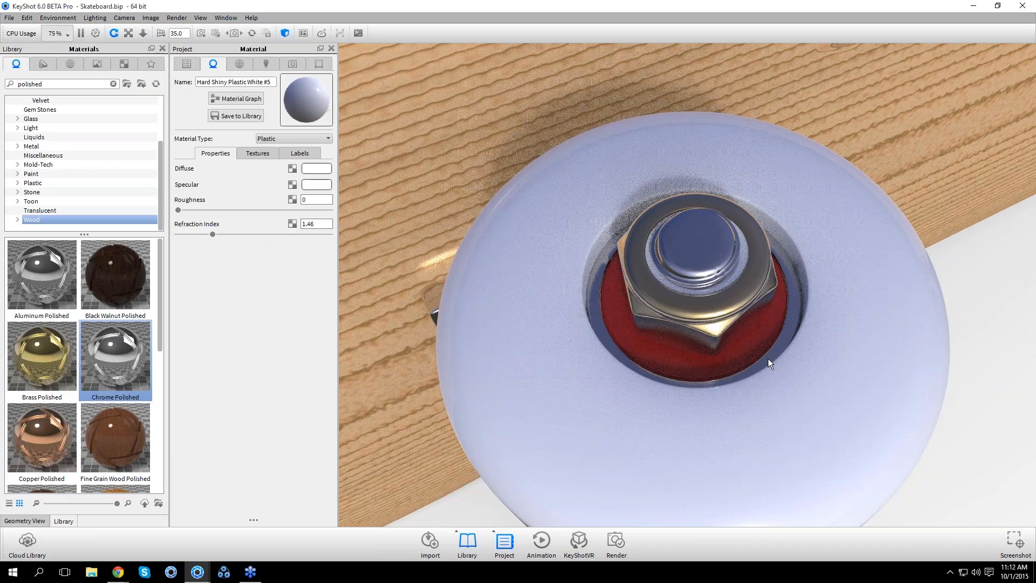
{"action": "double_click", "coordinate": [763, 347]}
{"action": "right_click", "coordinate": [763, 347]}
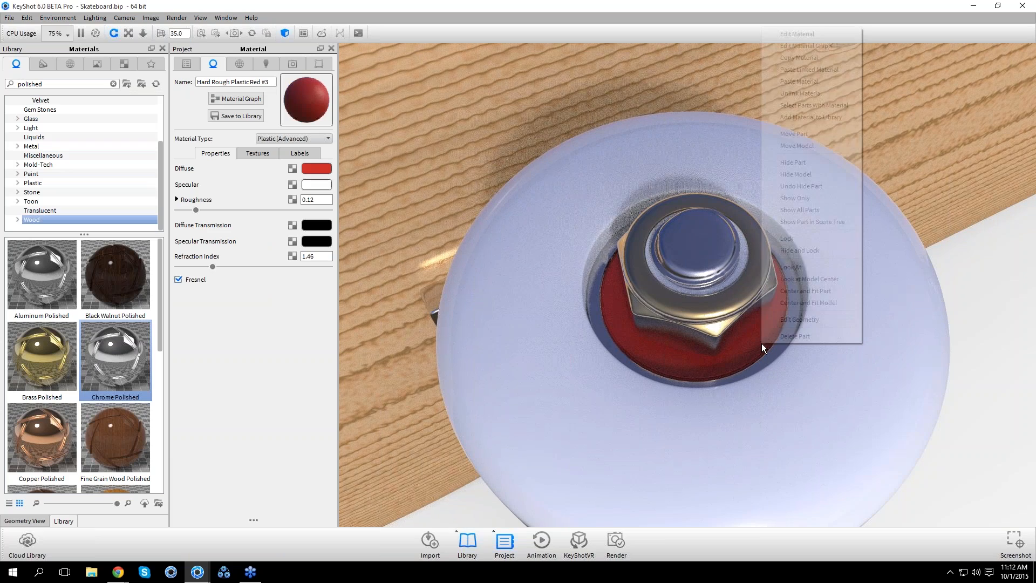
{"action": "left_click", "coordinate": [810, 94]}
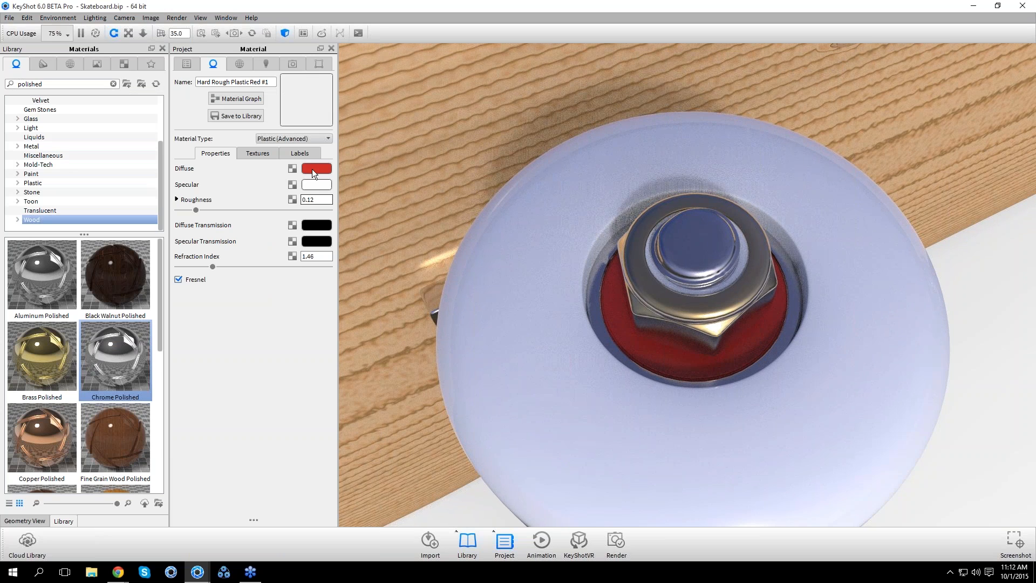
Add Chrome Polished to the red ring's Material Graph and connect it to the advanced plastic as a label
{"action": "left_click", "coordinate": [304, 153]}
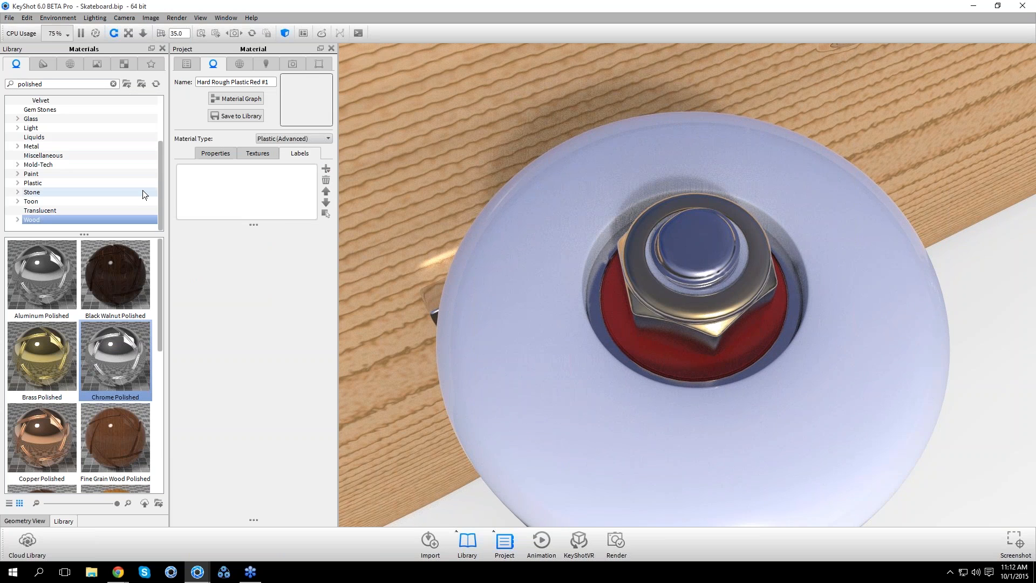
{"action": "left_click", "coordinate": [237, 99]}
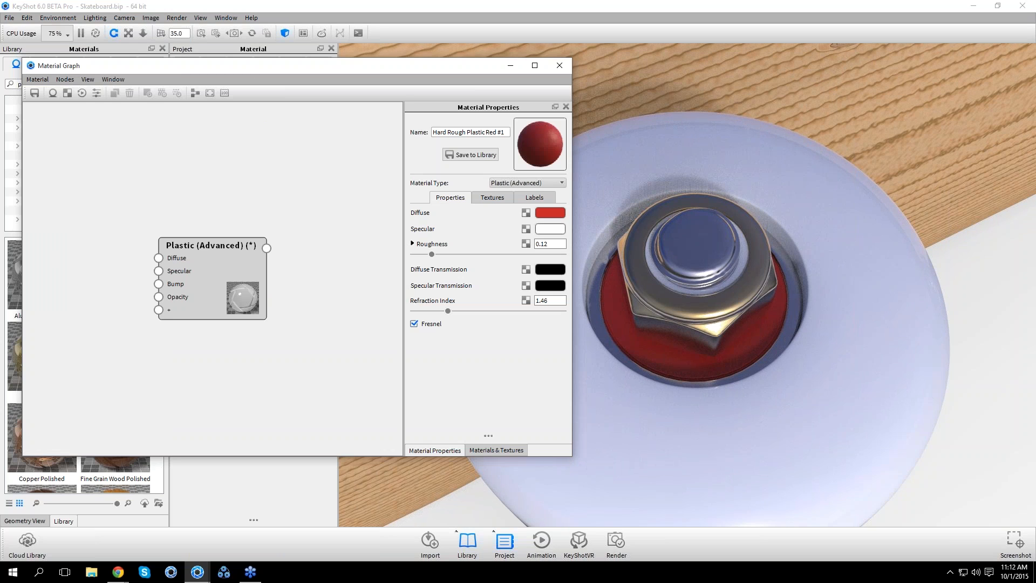
{"action": "left_click_drag", "start_coordinate": [22, 259], "coordinate": [147, 259]}
{"action": "left_click_drag", "start_coordinate": [275, 280], "coordinate": [338, 194]}
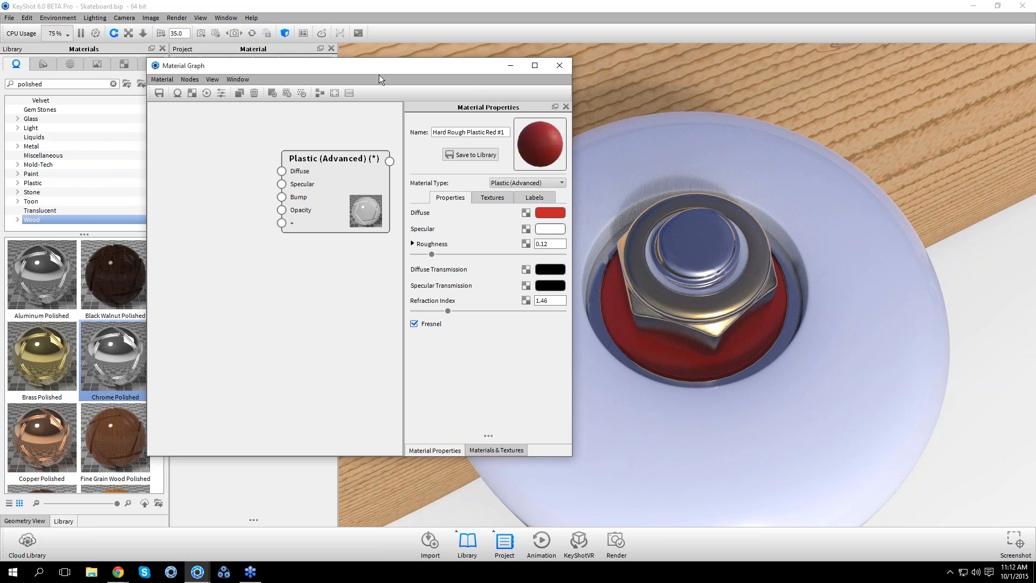
{"action": "left_click_drag", "start_coordinate": [374, 65], "coordinate": [397, 48]}
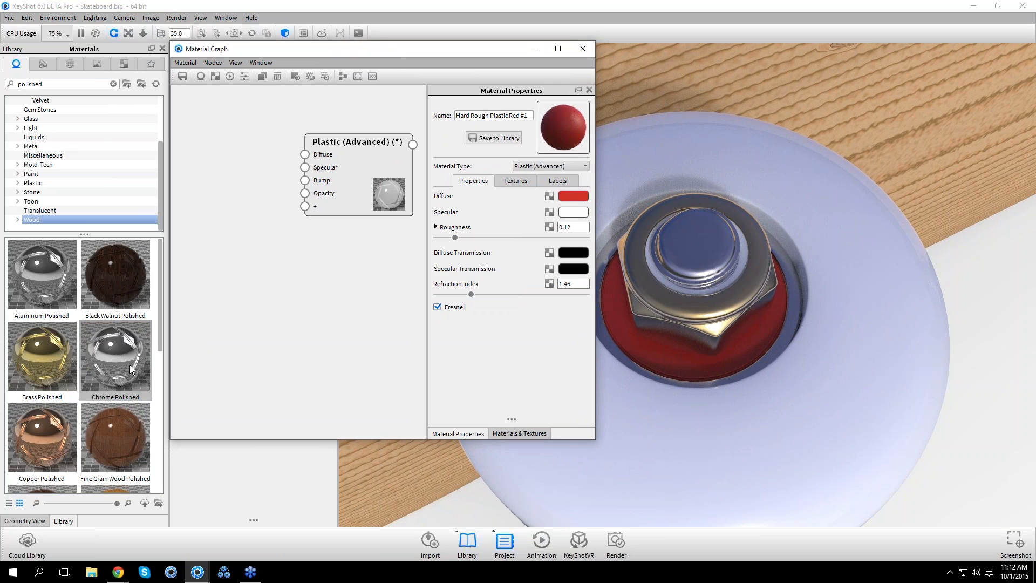
{"action": "left_click_drag", "start_coordinate": [129, 365], "coordinate": [269, 286]}
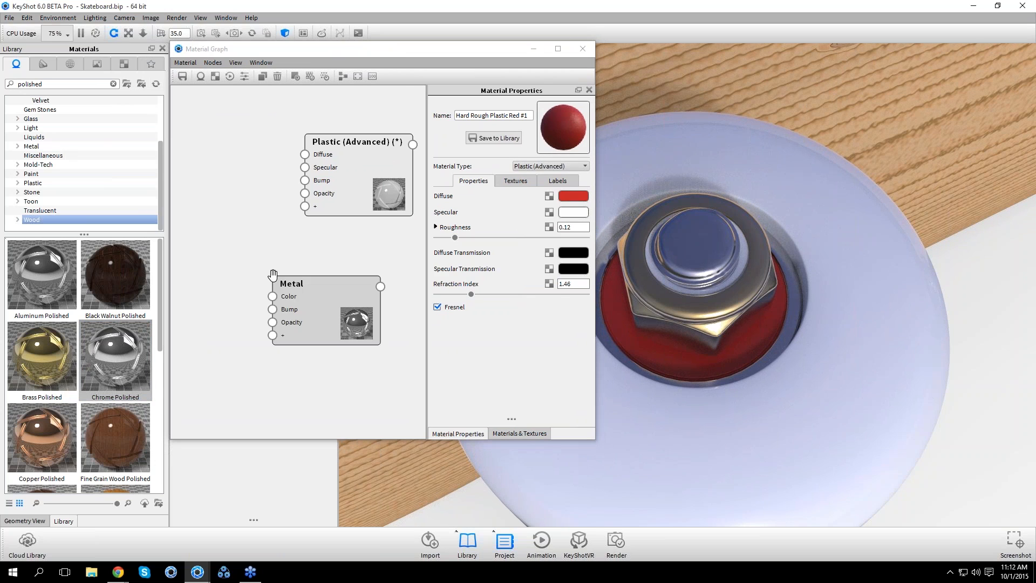
{"action": "left_click_drag", "start_coordinate": [324, 312], "coordinate": [315, 302]}
{"action": "left_click_drag", "start_coordinate": [360, 264], "coordinate": [305, 206]}
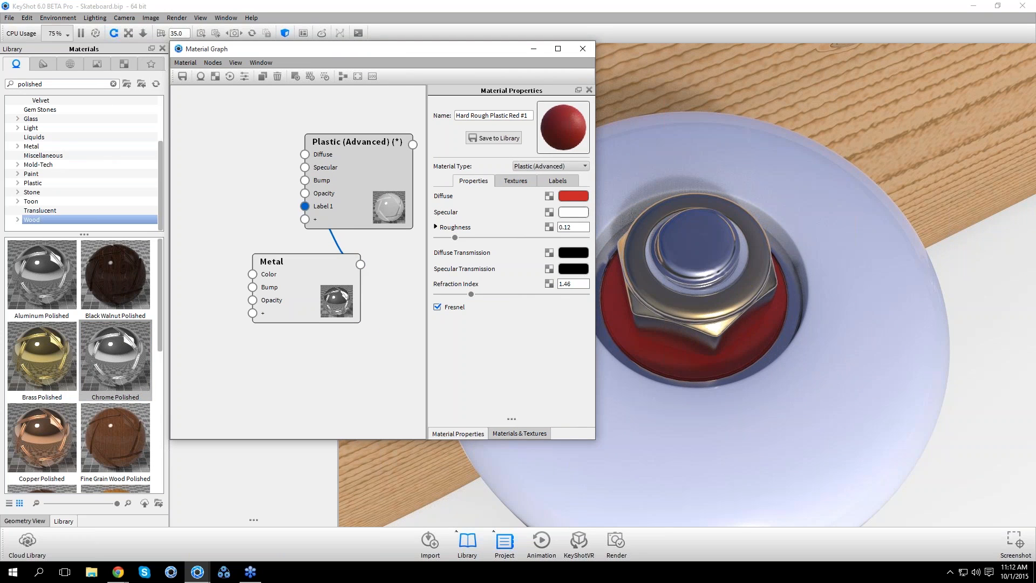
Set the Metal label's color to a dark blue with hue 232°, saturation 27% and value 28%
{"action": "left_click", "coordinate": [315, 291]}
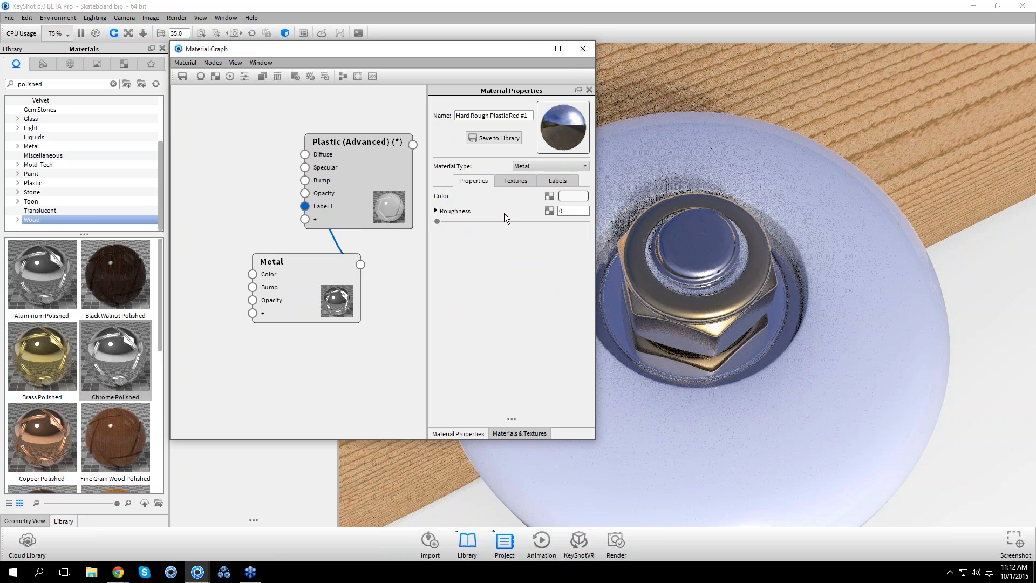
{"action": "left_click", "coordinate": [573, 196]}
{"action": "left_click", "coordinate": [488, 150]}
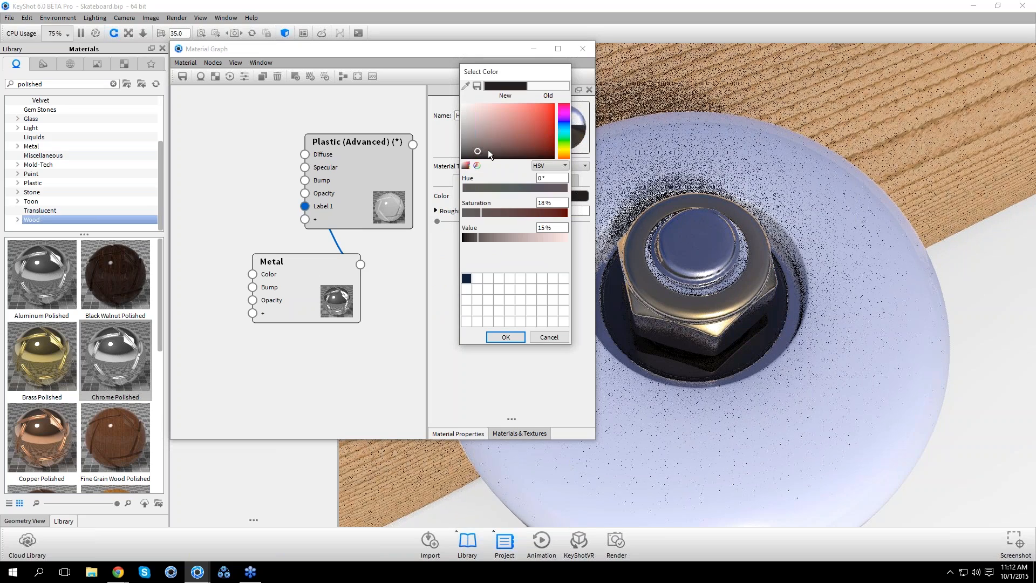
{"action": "left_click", "coordinate": [565, 124]}
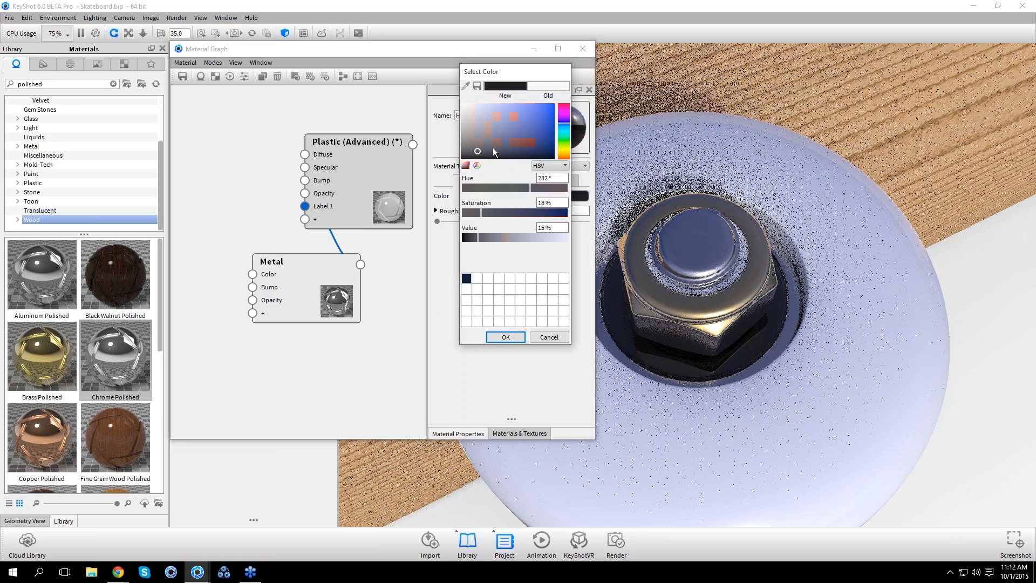
{"action": "left_click", "coordinate": [488, 144]}
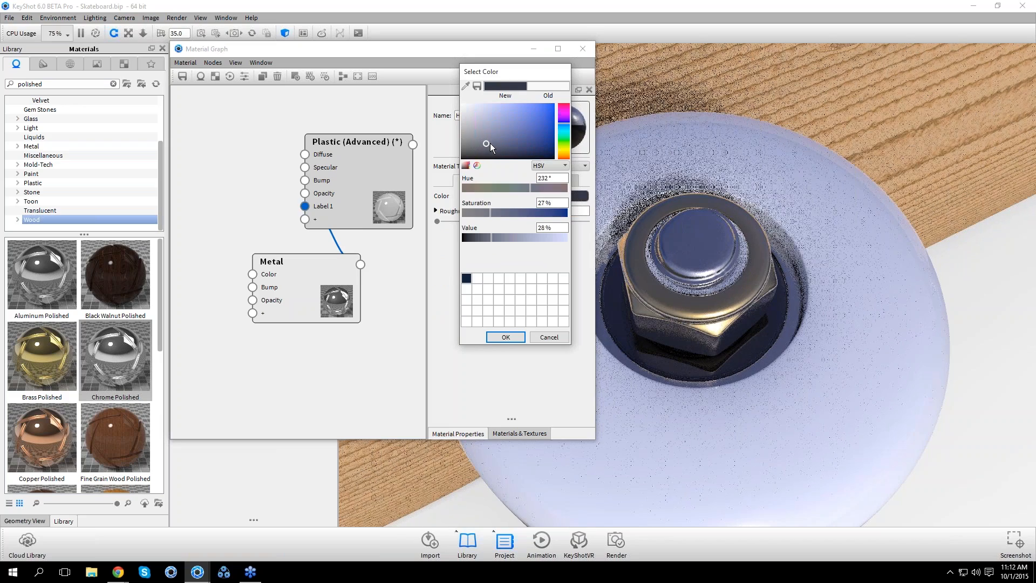
{"action": "left_click", "coordinate": [513, 337]}
Move the Material Graph clear of the wheel and place the Metal node beside the Plastic (Advanced) node
{"action": "left_click_drag", "start_coordinate": [484, 52], "coordinate": [422, 52]}
{"action": "left_click_drag", "start_coordinate": [298, 173], "coordinate": [341, 164]}
{"action": "left_click_drag", "start_coordinate": [277, 286], "coordinate": [241, 241]}
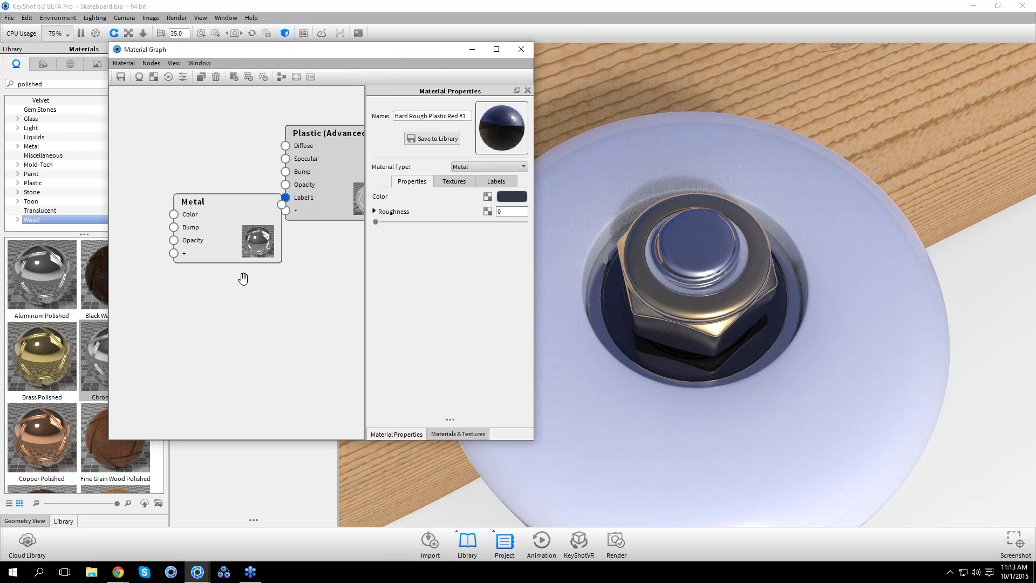
Add an Occlusion texture to the graph and connect it to the Metal label's opacity
{"action": "right_click", "coordinate": [162, 308]}
{"action": "mouse_move", "coordinate": [208, 397]}
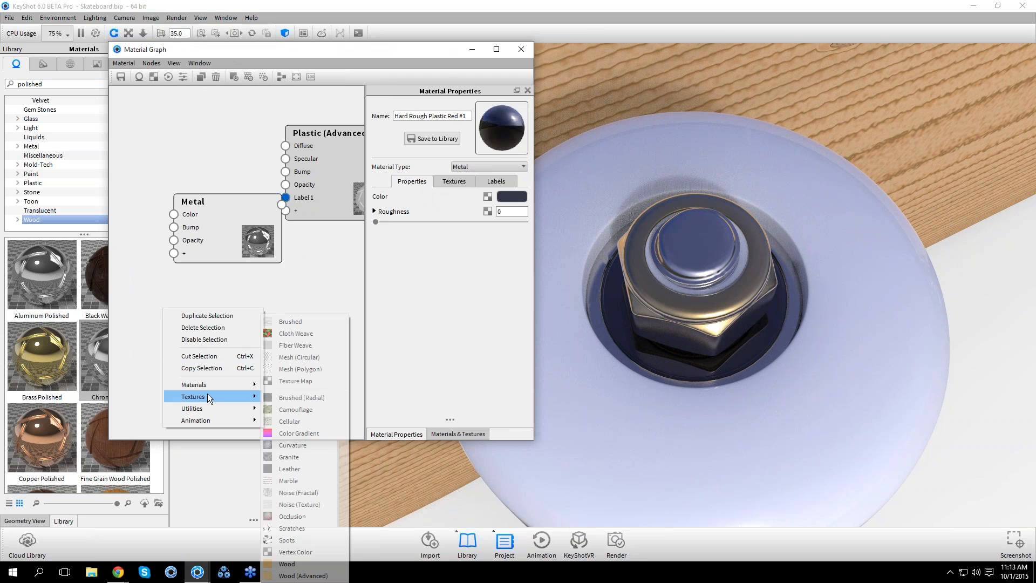
{"action": "left_click", "coordinate": [302, 515]}
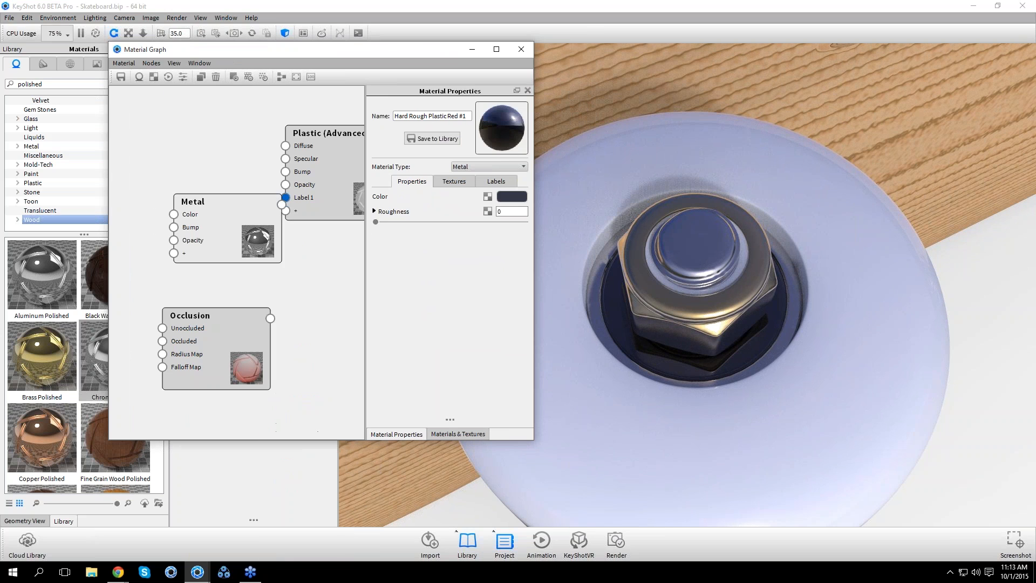
{"action": "left_click_drag", "start_coordinate": [270, 319], "coordinate": [175, 240]}
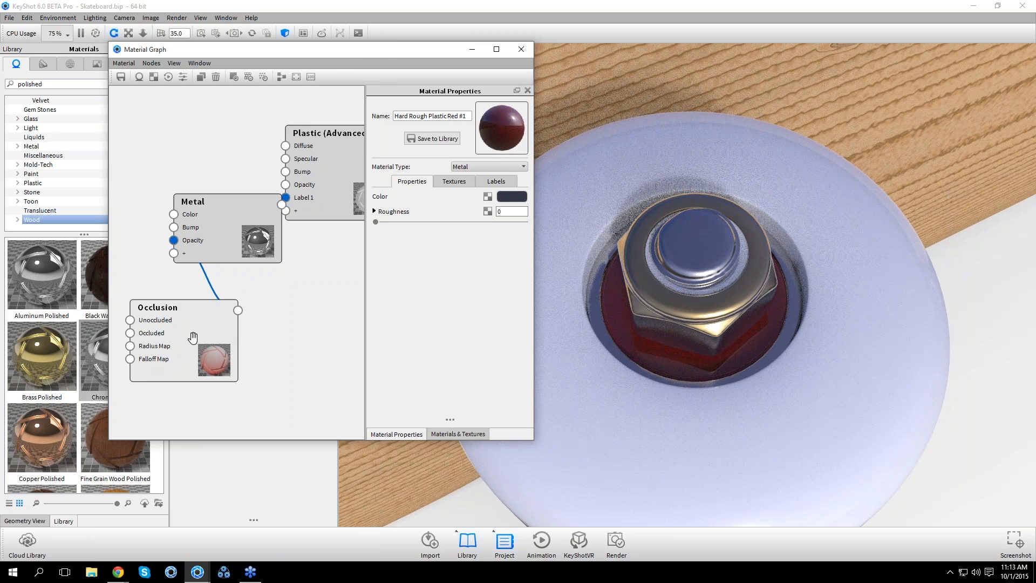
Set the Occlusion texture's occluded color to black, and delete the Occlusion node
{"action": "left_click", "coordinate": [193, 337]}
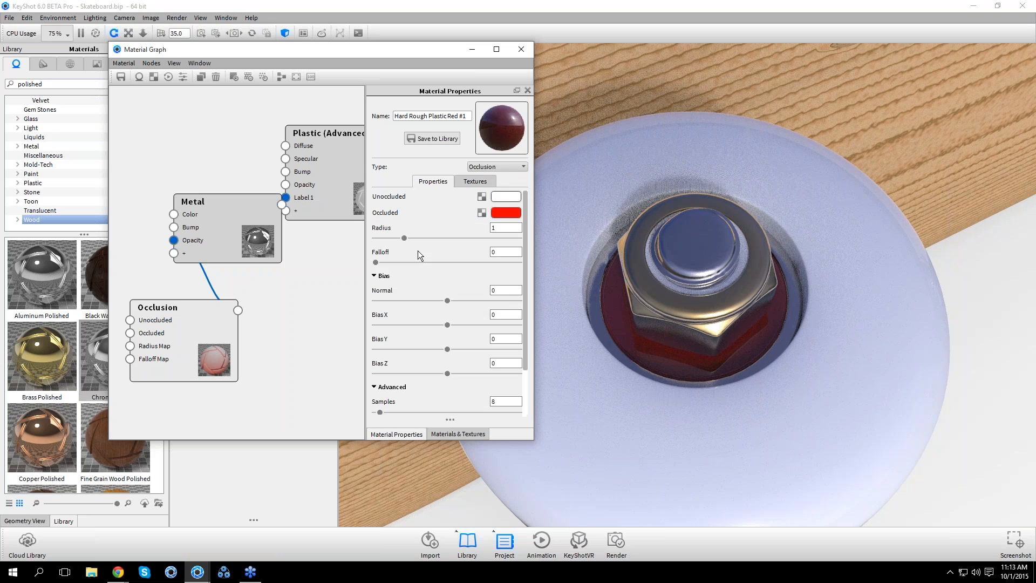
{"action": "left_click", "coordinate": [500, 213]}
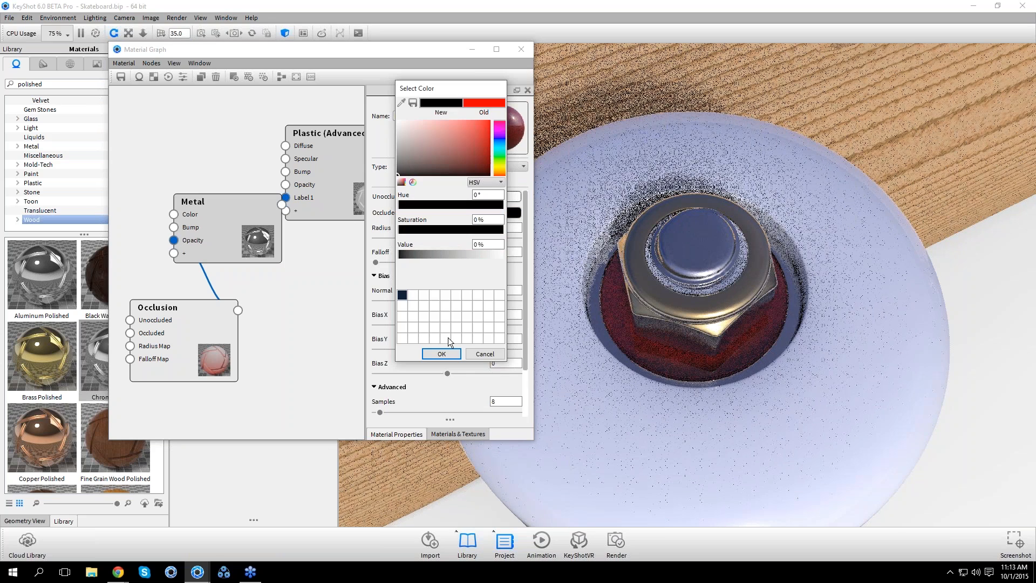
{"action": "left_click", "coordinate": [432, 353]}
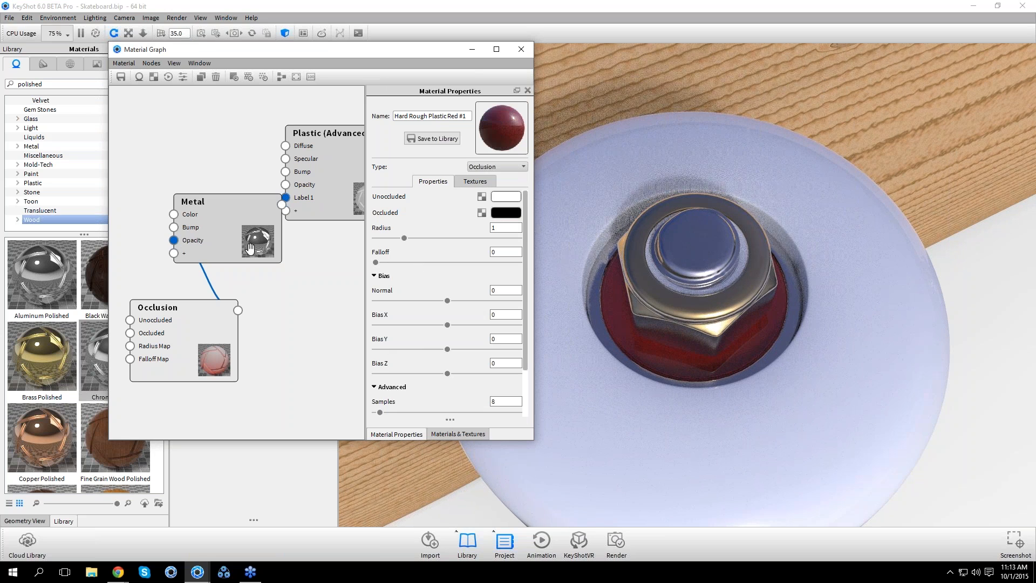
{"action": "right_click", "coordinate": [197, 338]}
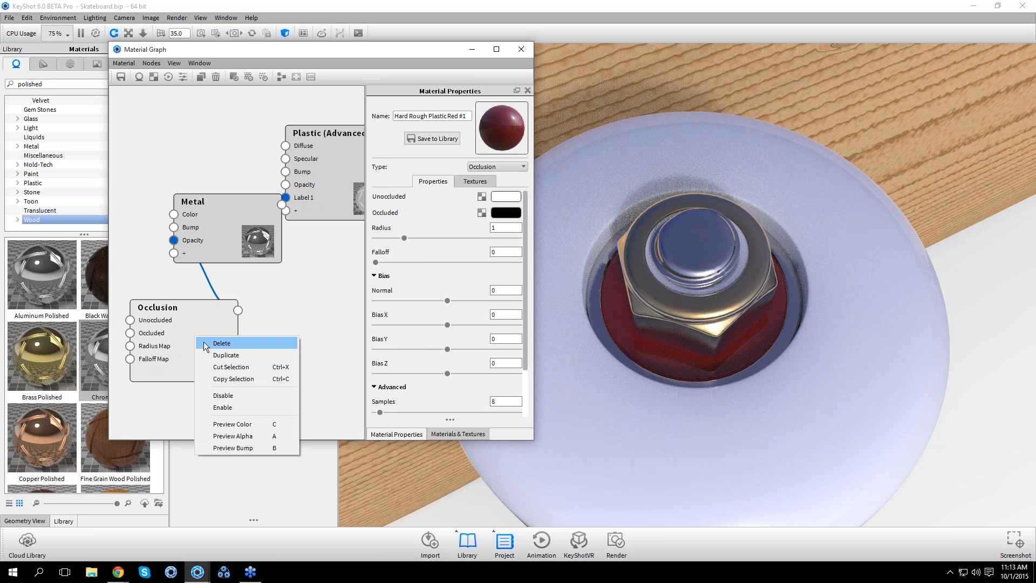
{"action": "left_click", "coordinate": [205, 344]}
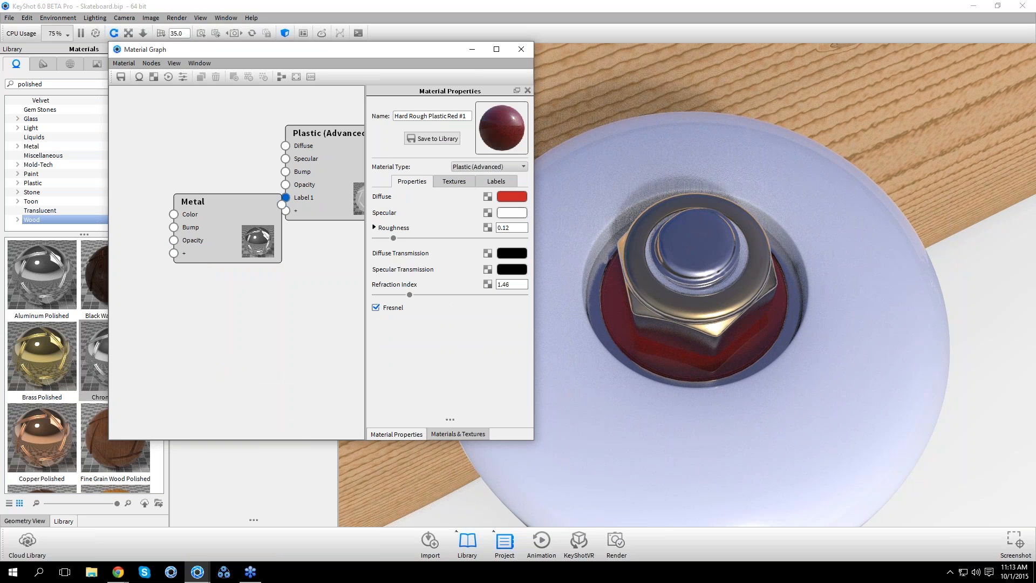
Add a Camouflage texture to the graph and connect it to the Metal label's opacity
{"action": "right_click", "coordinate": [197, 327]}
{"action": "mouse_move", "coordinate": [209, 344]}
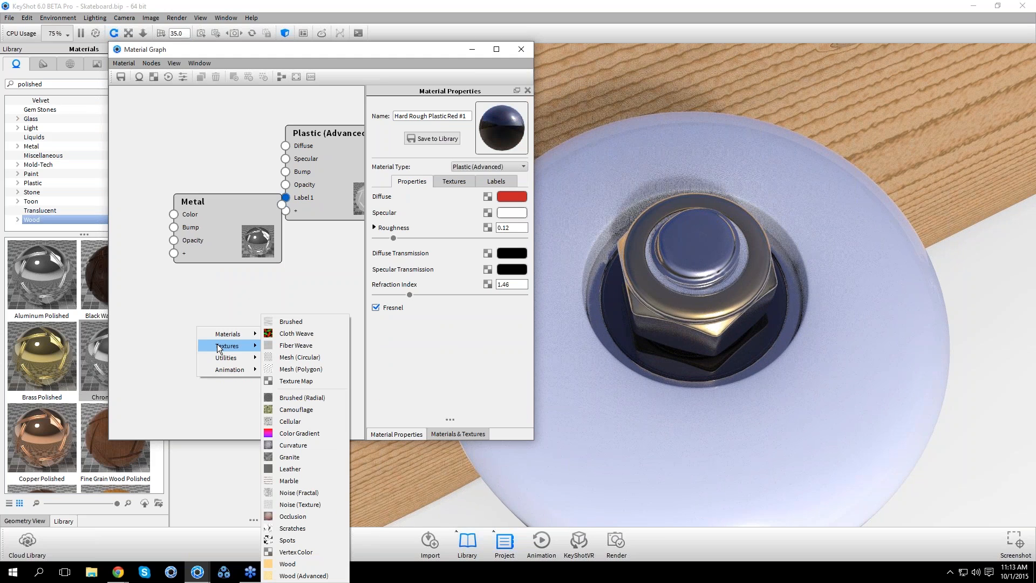
{"action": "left_click", "coordinate": [294, 409]}
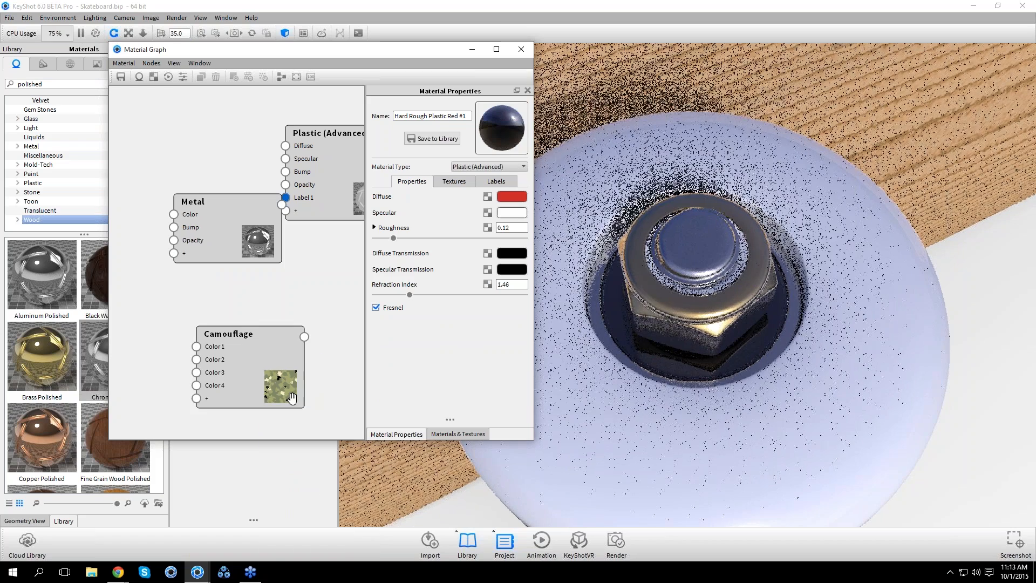
{"action": "left_click_drag", "start_coordinate": [300, 335], "coordinate": [173, 240]}
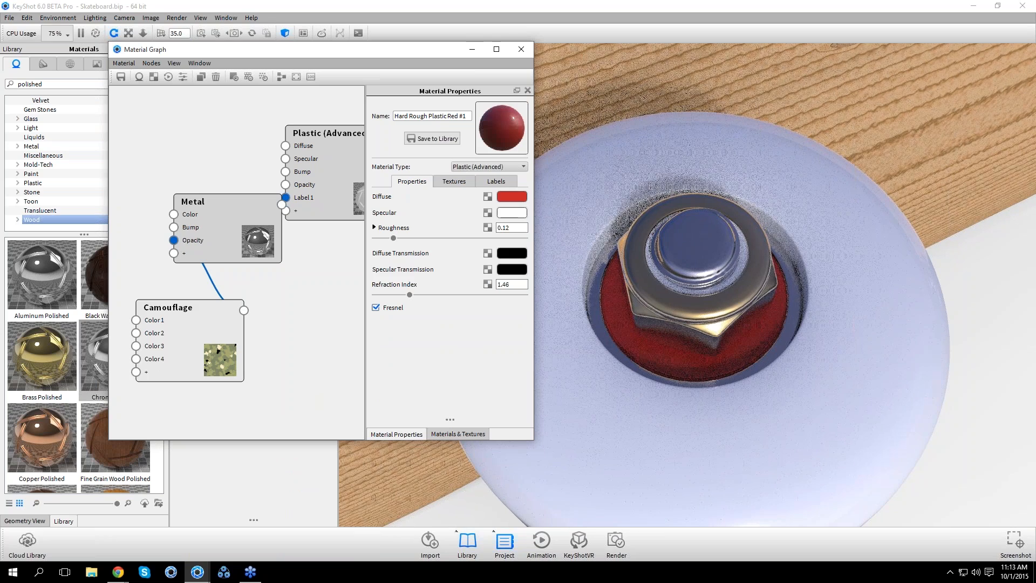
Reduce the Camouflage texture's scale to 0.19
{"action": "double_click", "coordinate": [224, 359]}
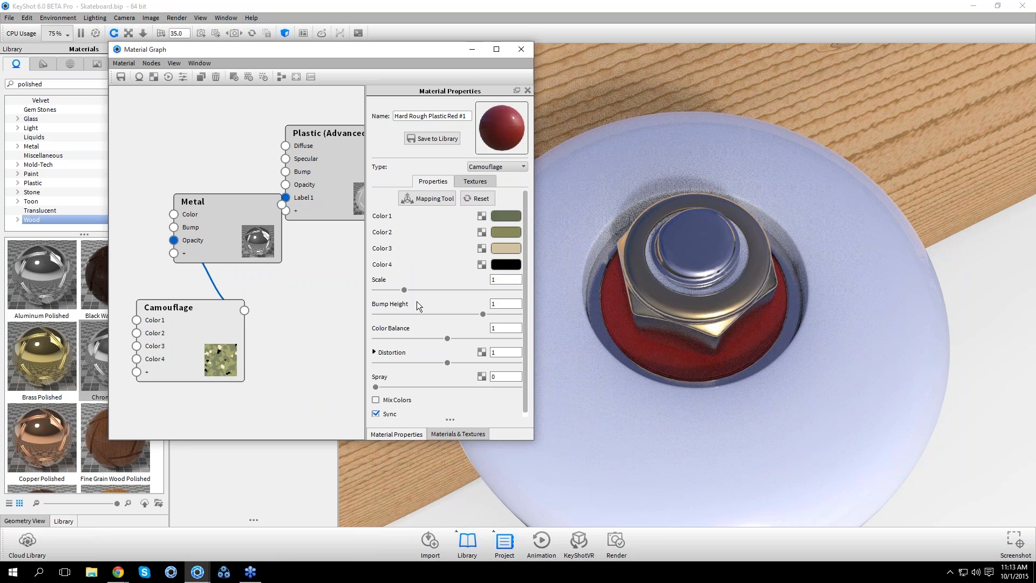
{"action": "left_click_drag", "start_coordinate": [404, 289], "coordinate": [386, 289]}
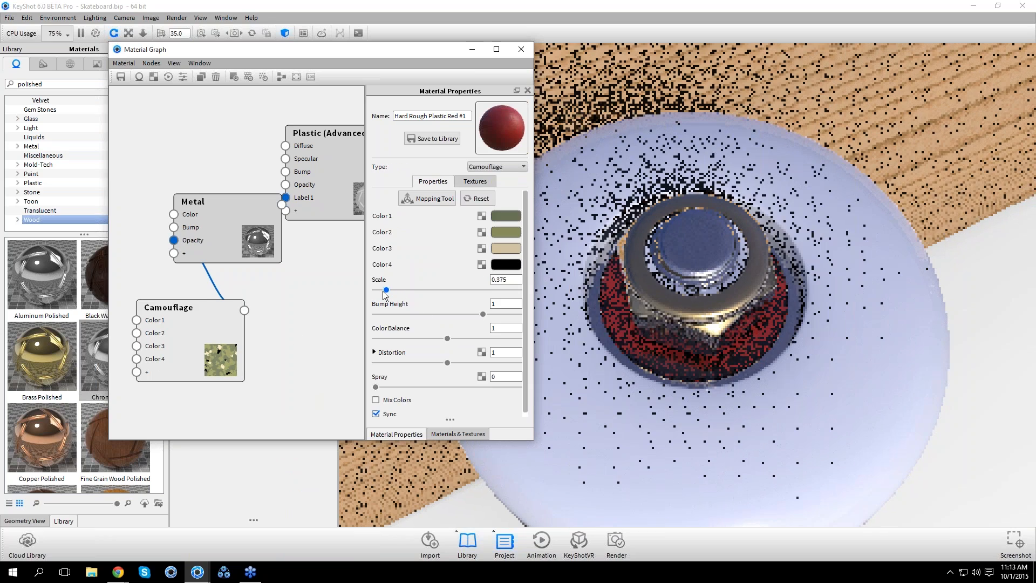
{"action": "left_click_drag", "start_coordinate": [385, 290], "coordinate": [381, 290]}
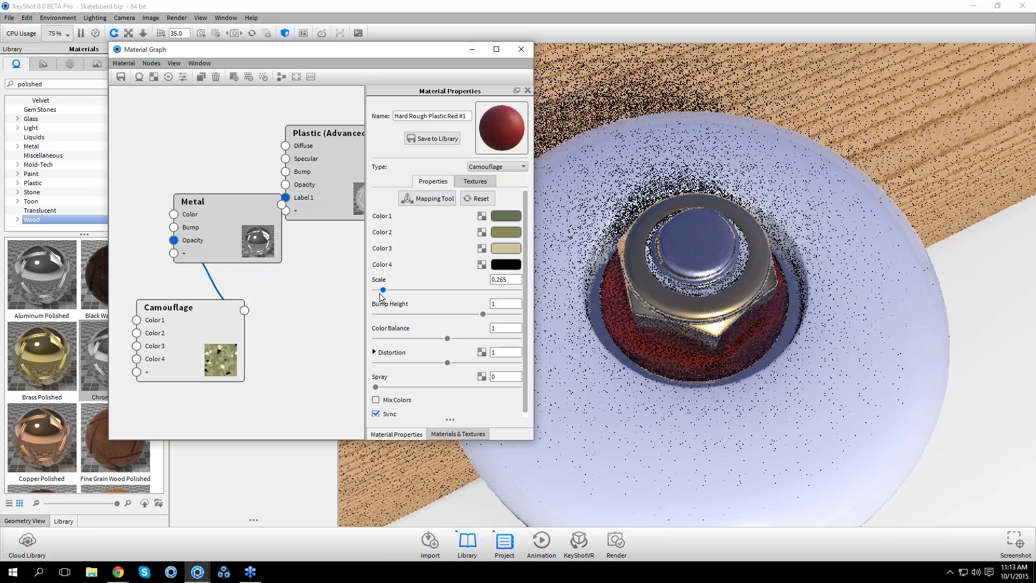
Set the Camouflage texture's Color 1 and Color 3 to white
{"action": "left_click", "coordinate": [511, 227]}
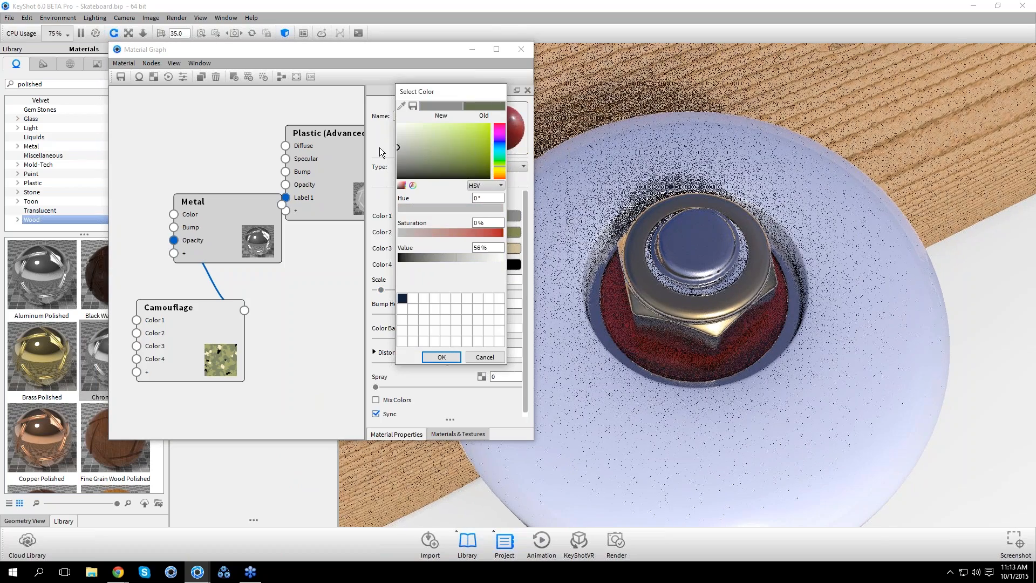
{"action": "left_click_drag", "start_coordinate": [380, 147], "coordinate": [381, 117]}
{"action": "key", "text": "Escape"}
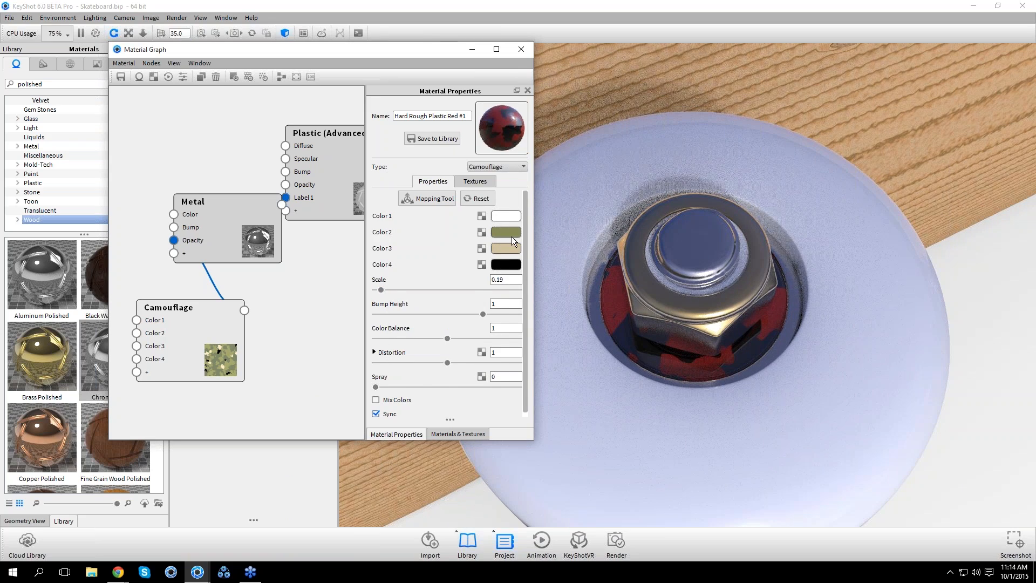
{"action": "left_click", "coordinate": [511, 246]}
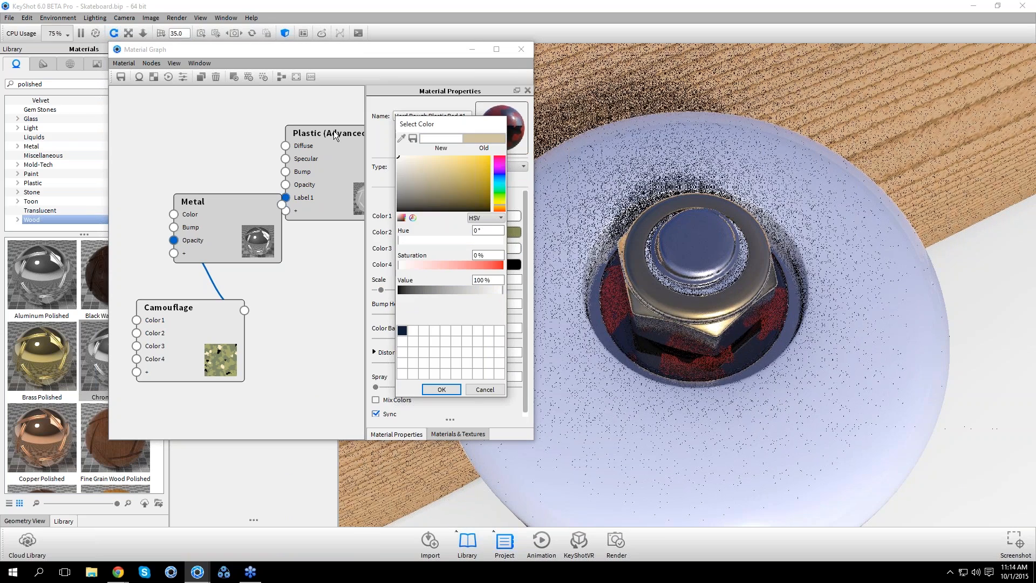
{"action": "left_click", "coordinate": [442, 389]}
Inspect the camouflage pattern on the ring up close and raise the texture's spray to 0.728
{"action": "scroll", "coordinate": [604, 374], "scroll_direction": "up", "scroll_amount": 5}
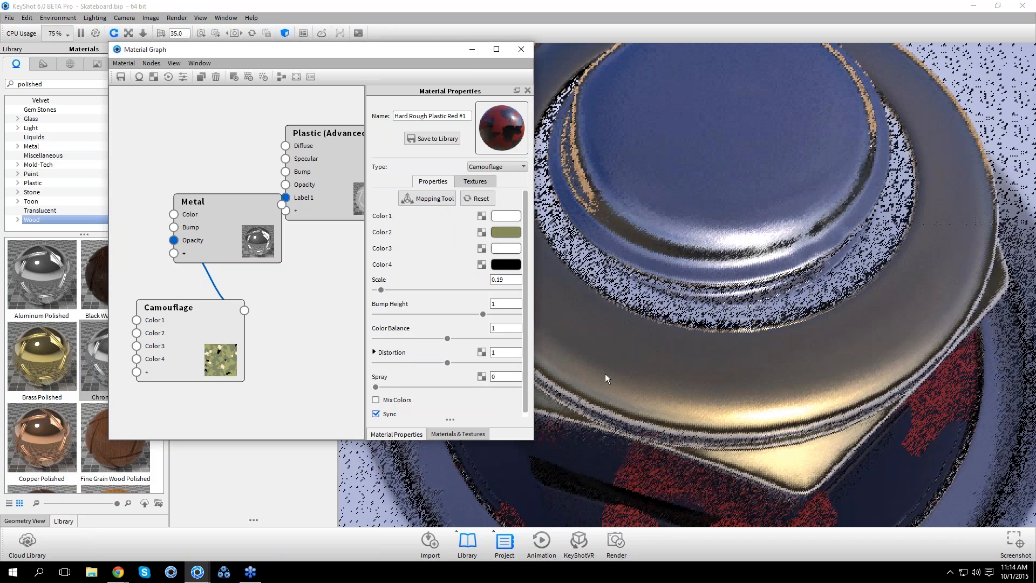
{"action": "scroll", "coordinate": [605, 373], "scroll_direction": "down", "scroll_amount": 5}
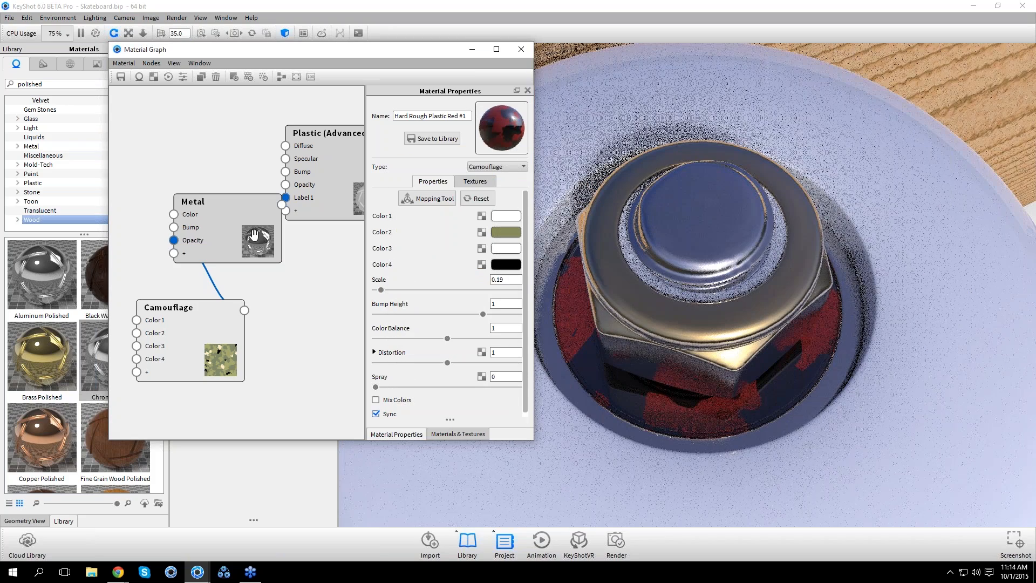
{"action": "left_click_drag", "start_coordinate": [254, 234], "coordinate": [246, 236]}
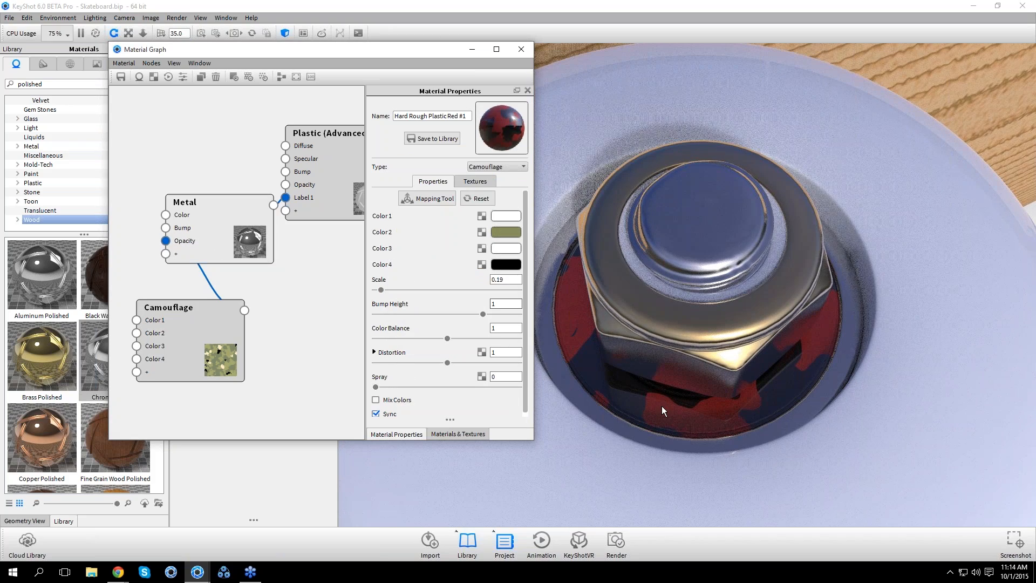
{"action": "mouse_move", "coordinate": [377, 387]}
{"action": "left_mouse_down"}
{"action": "mouse_move", "coordinate": [513, 384]}
{"action": "mouse_move", "coordinate": [480, 383]}
{"action": "left_mouse_up"}
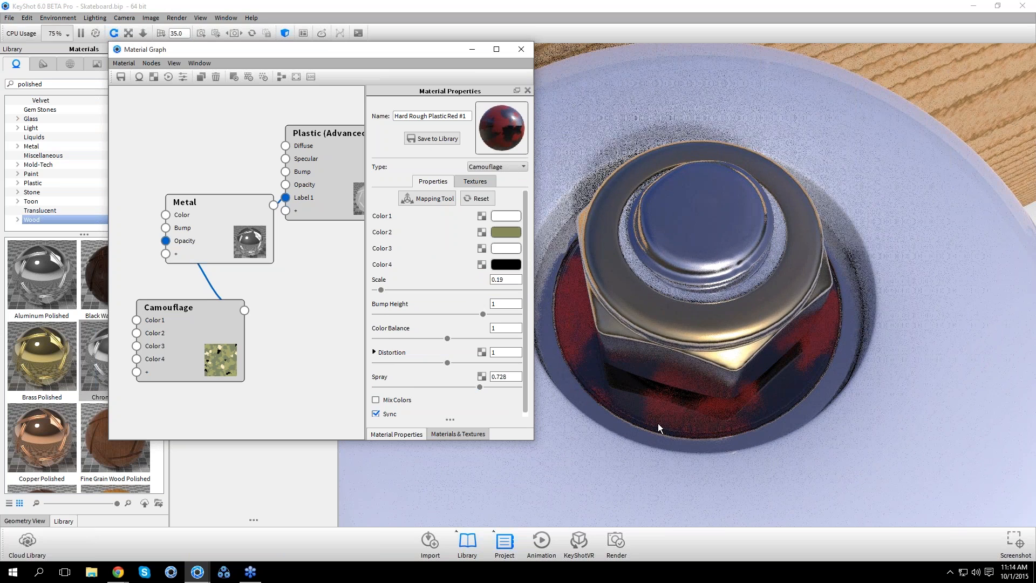
Set the Metal label's roughness to 0.01
{"action": "double_click", "coordinate": [258, 249]}
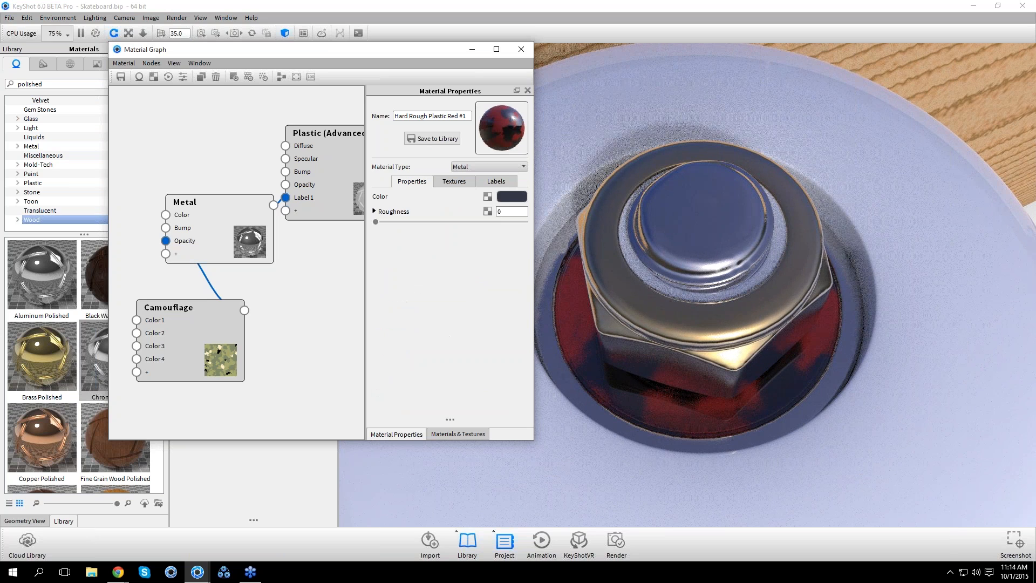
{"action": "left_click_drag", "start_coordinate": [524, 212], "coordinate": [489, 212]}
{"action": "type", "text": "0.01"}
{"action": "key", "text": "Return"}
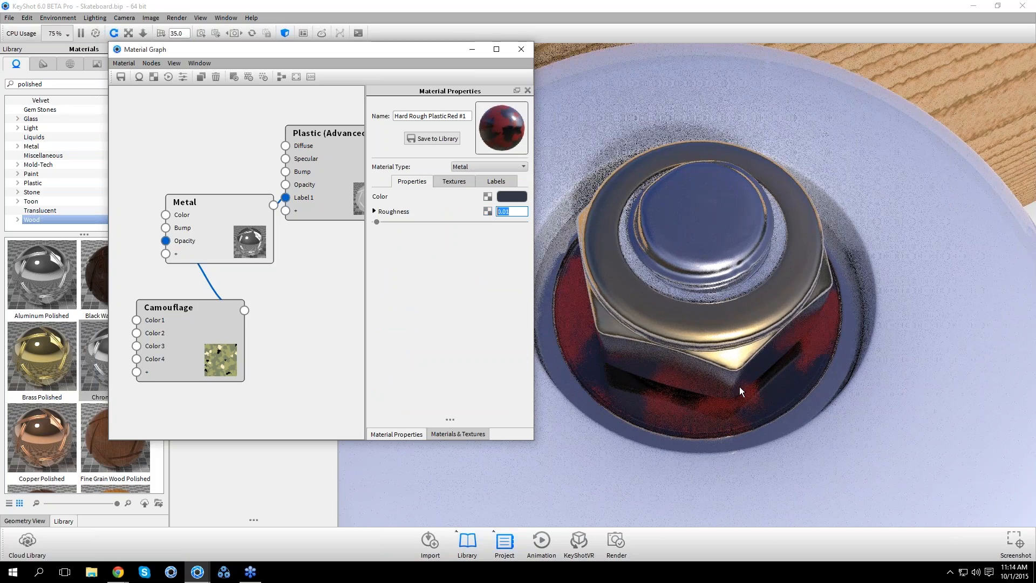
Change the camouflage-masked label's material type from Metal to Diffuse
{"action": "scroll", "coordinate": [866, 405], "scroll_direction": "down", "scroll_amount": 5}
{"action": "left_click_drag", "start_coordinate": [866, 406], "coordinate": [844, 402]}
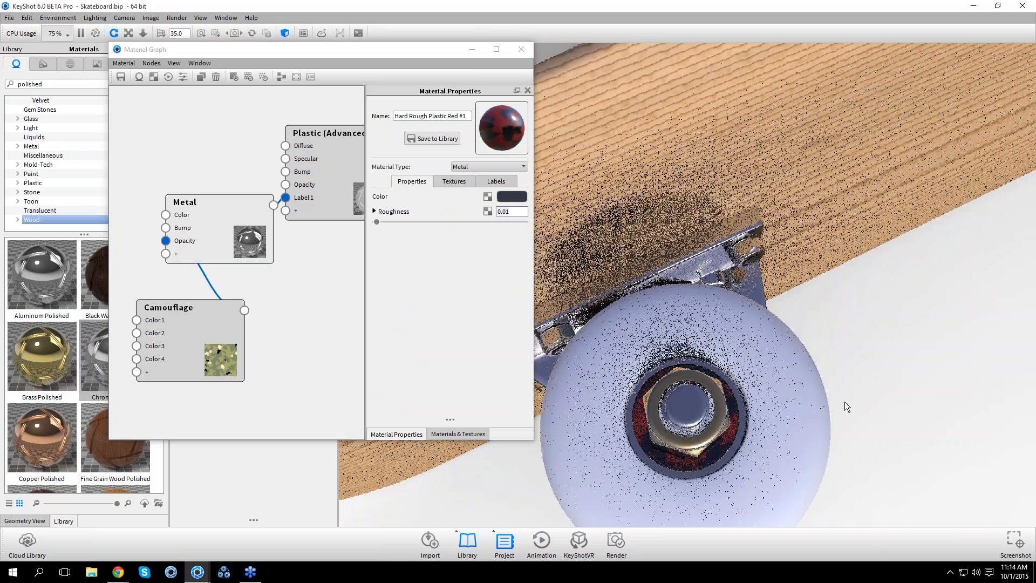
{"action": "middle_click_drag", "start_coordinate": [802, 458], "coordinate": [823, 418]}
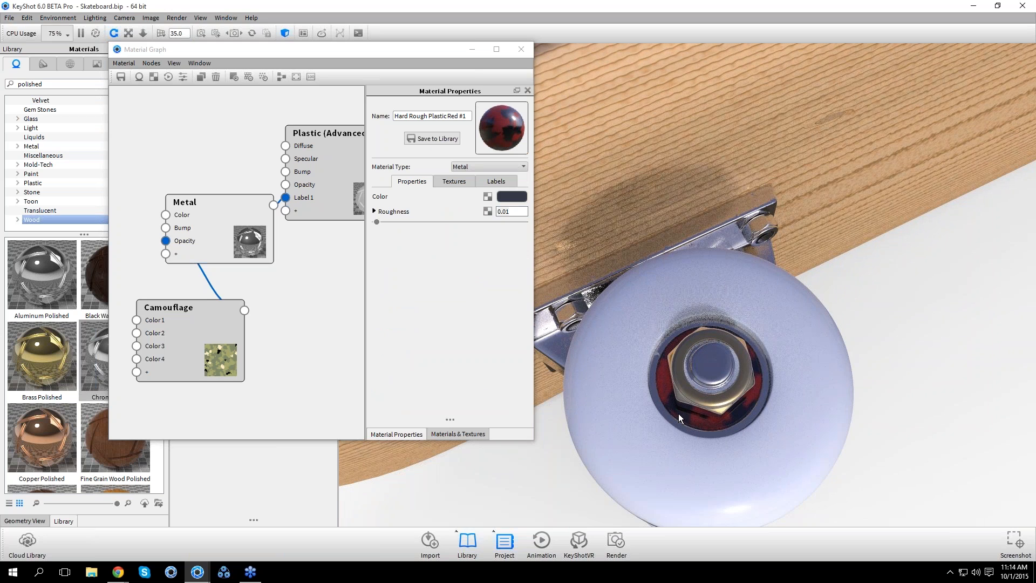
{"action": "left_click", "coordinate": [443, 215]}
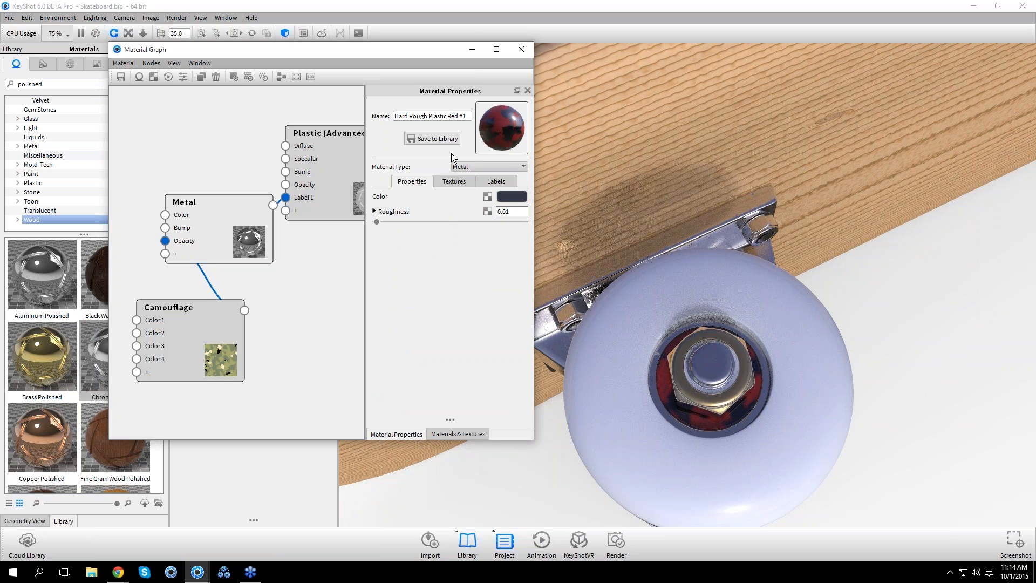
{"action": "left_click", "coordinate": [474, 166]}
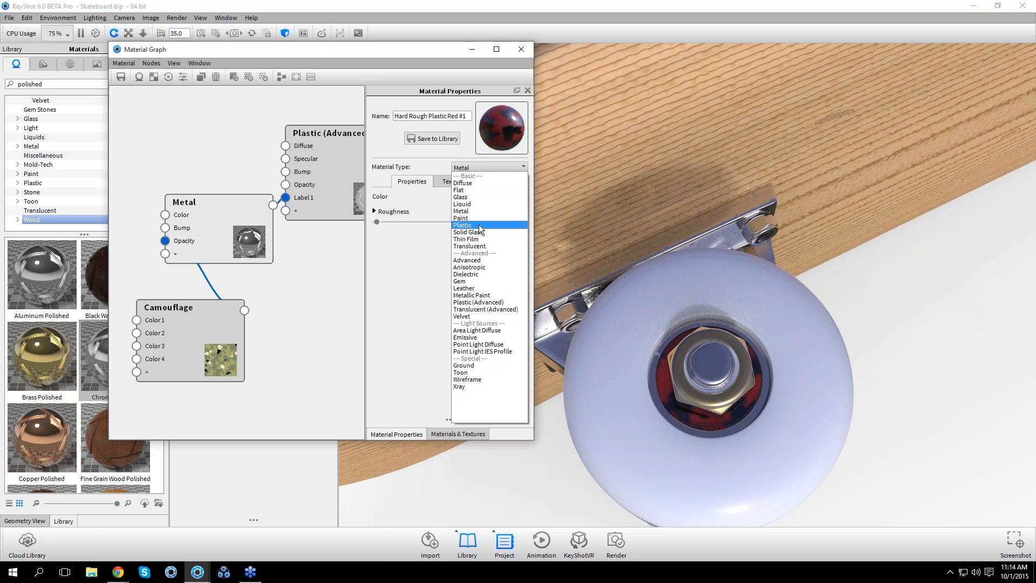
{"action": "left_click", "coordinate": [481, 184]}
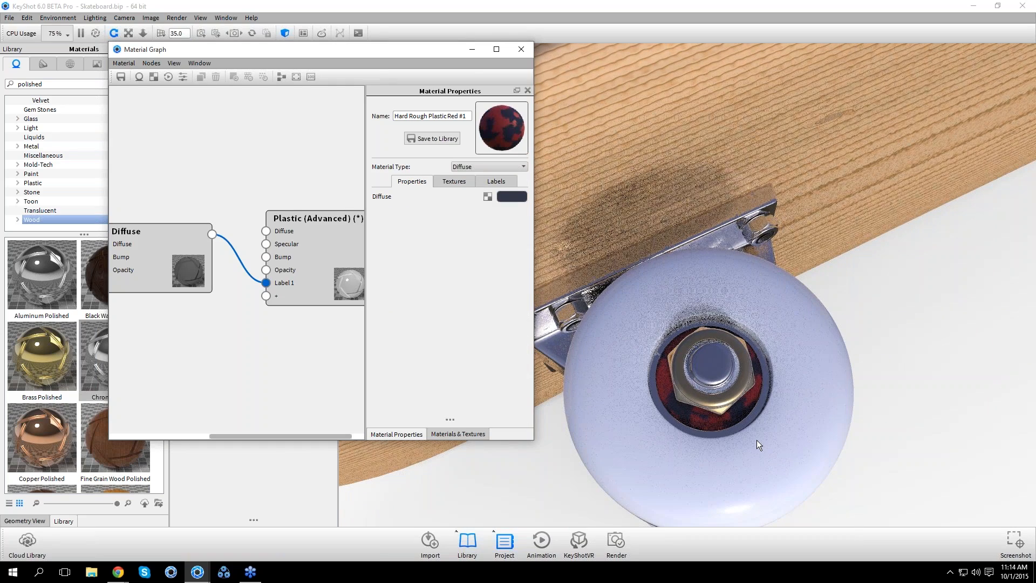
Close the Material Graph and view the whole skateboard from its underside
{"action": "left_click_drag", "start_coordinate": [759, 378], "coordinate": [828, 366]}
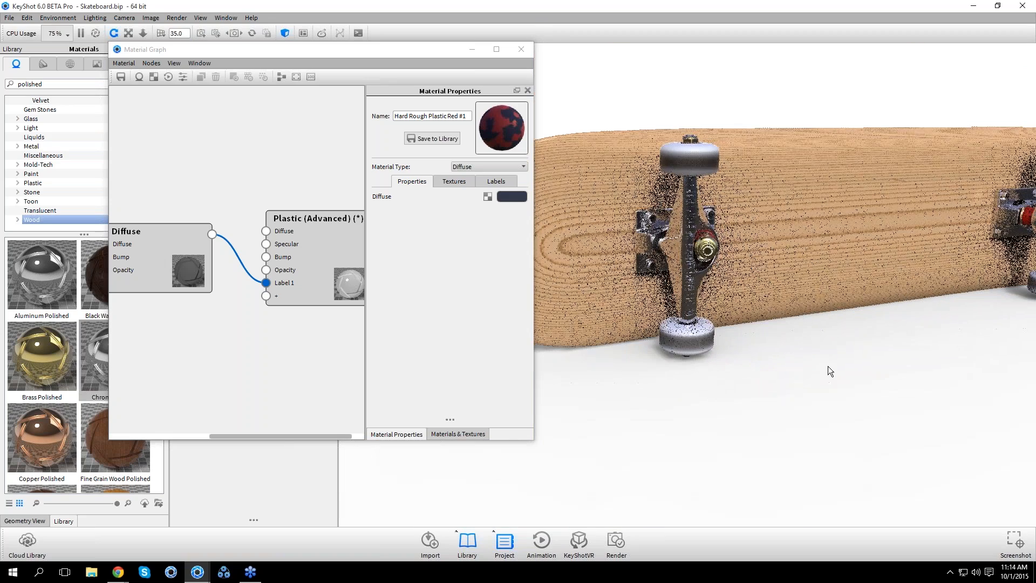
{"action": "left_click", "coordinate": [525, 50]}
{"action": "left_click_drag", "start_coordinate": [730, 409], "coordinate": [612, 418]}
{"action": "left_click_drag", "start_coordinate": [716, 387], "coordinate": [688, 416]}
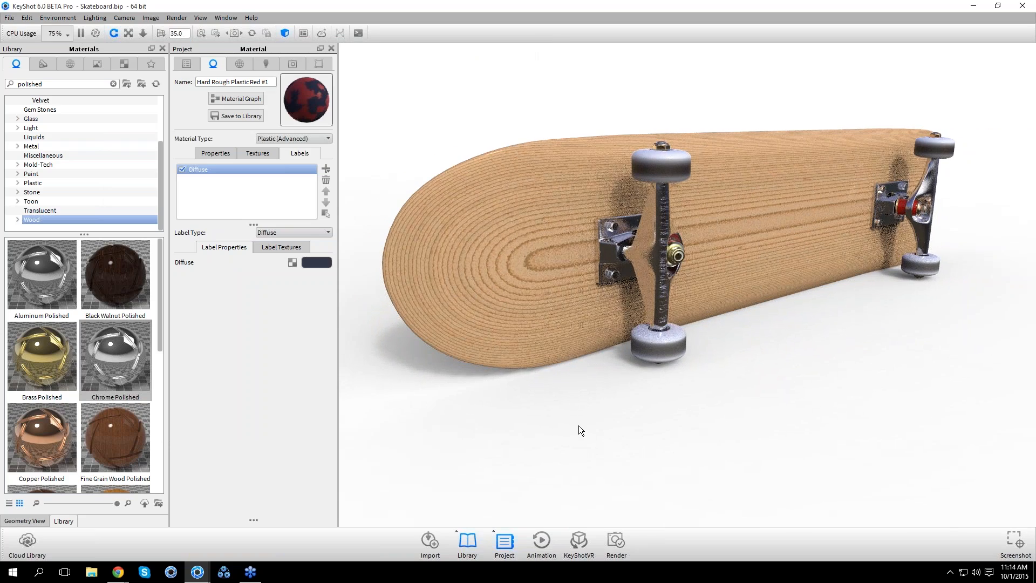
{"action": "left_click_drag", "start_coordinate": [530, 417], "coordinate": [551, 417]}
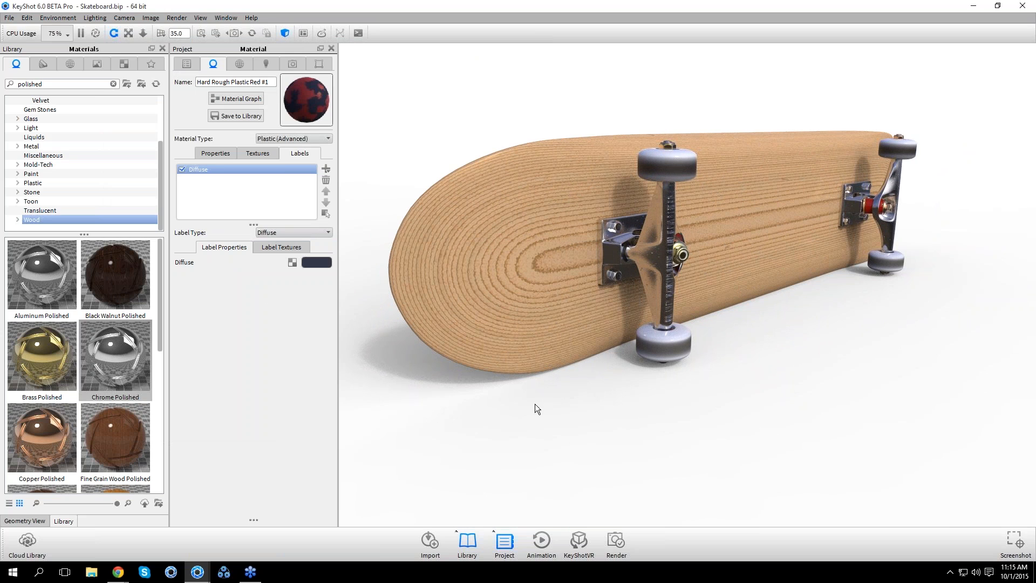
{"action": "left_click_drag", "start_coordinate": [528, 409], "coordinate": [522, 427]}
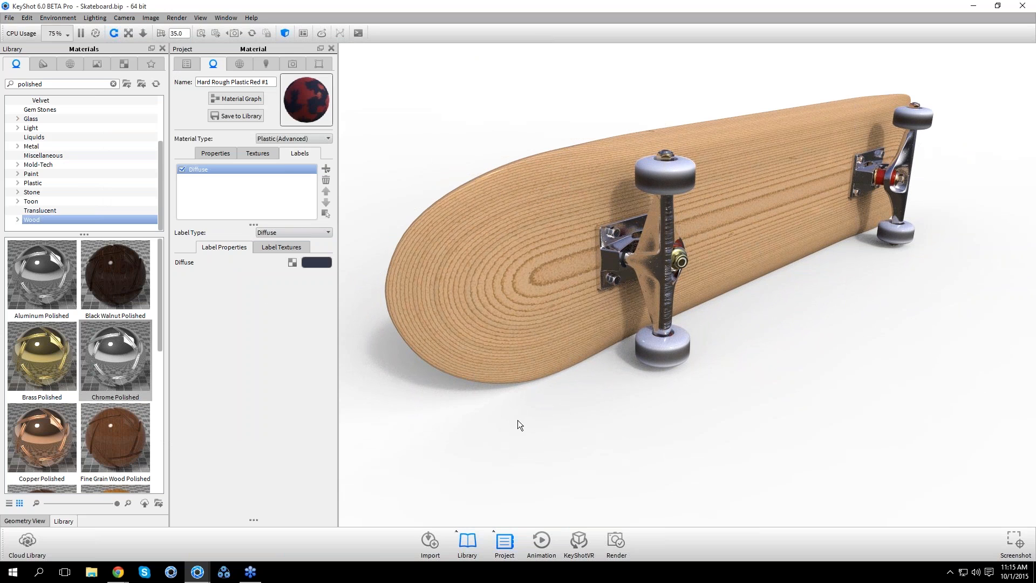
{"action": "mouse_move", "coordinate": [600, 415]}
{"action": "left_mouse_down"}
{"action": "mouse_move", "coordinate": [610, 407]}
{"action": "mouse_move", "coordinate": [593, 395]}
{"action": "left_mouse_up"}
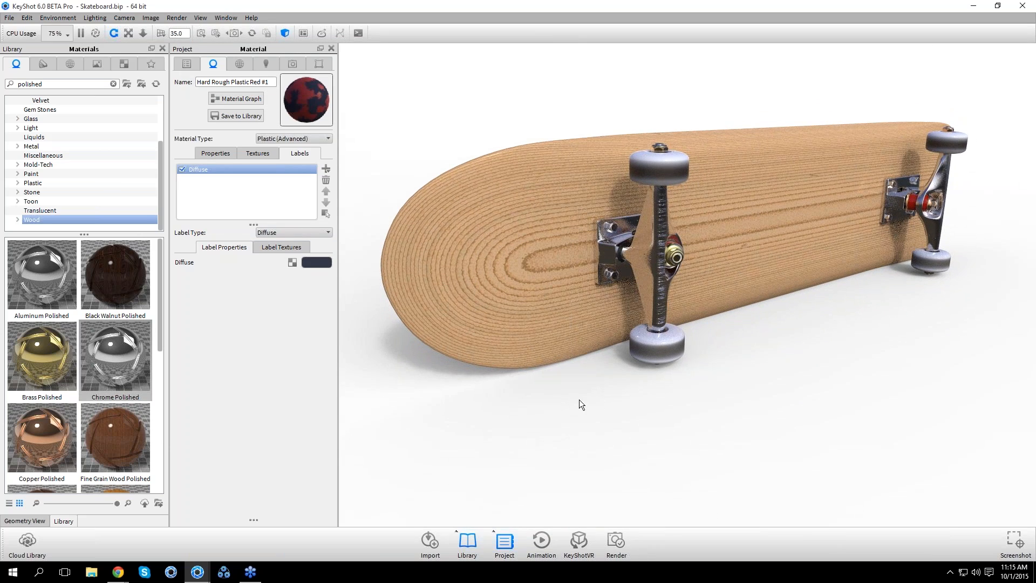
{"action": "left_click_drag", "start_coordinate": [574, 401], "coordinate": [593, 395]}
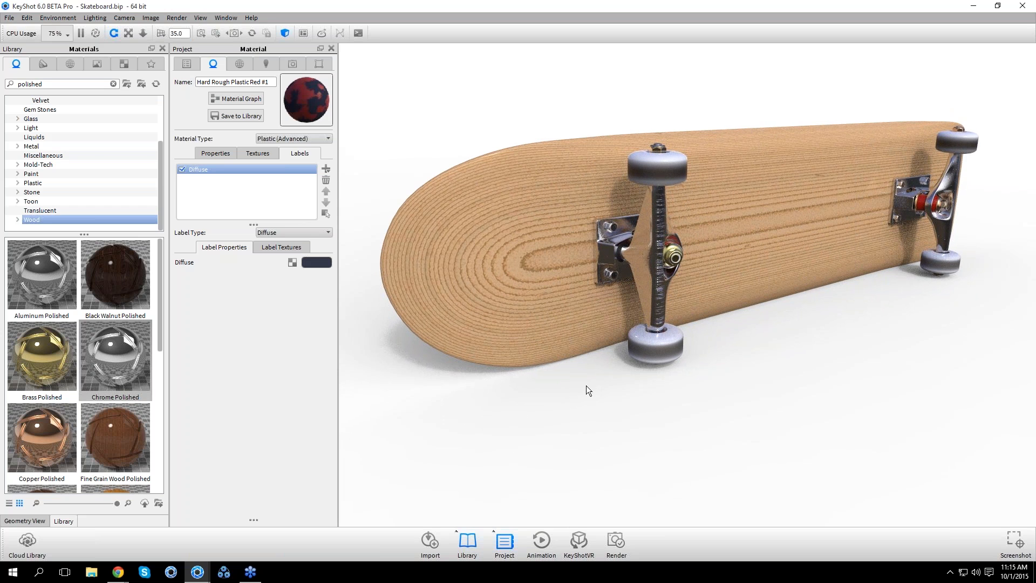
{"action": "left_click_drag", "start_coordinate": [633, 387], "coordinate": [607, 388]}
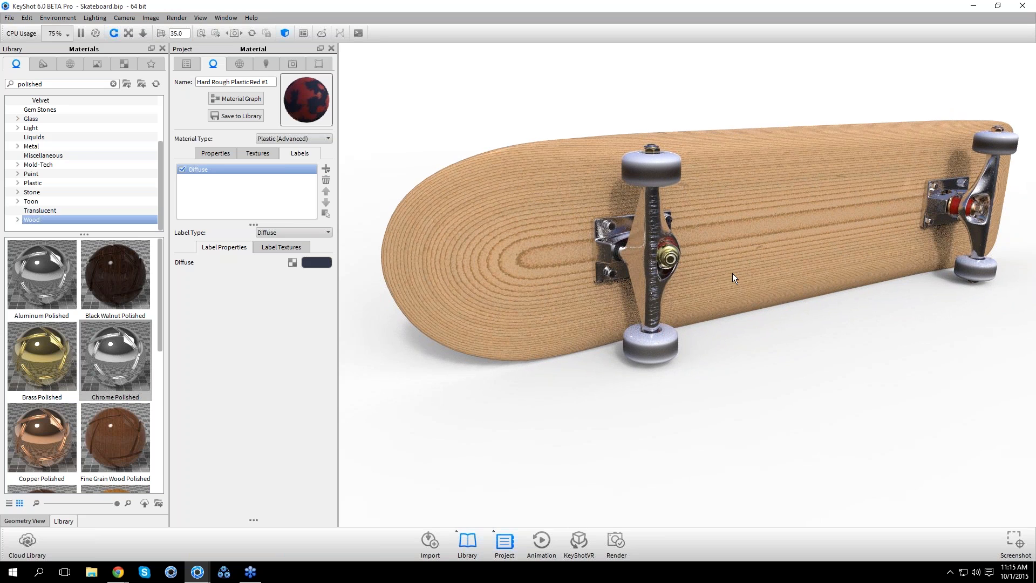
Change the material type of the deck's wooden underside to Plastic
{"action": "double_click", "coordinate": [509, 274]}
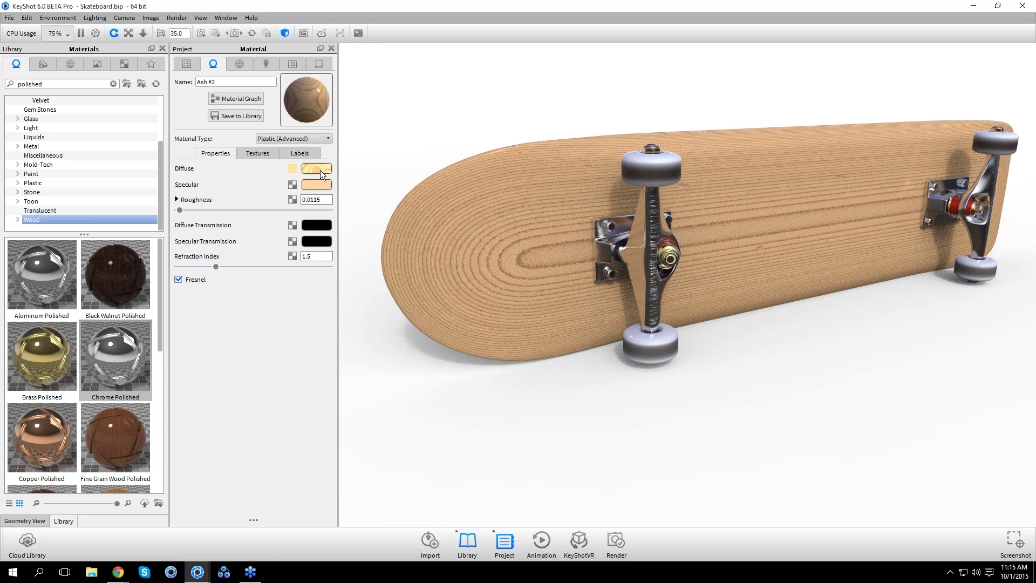
{"action": "left_click", "coordinate": [316, 139]}
{"action": "left_click", "coordinate": [308, 197]}
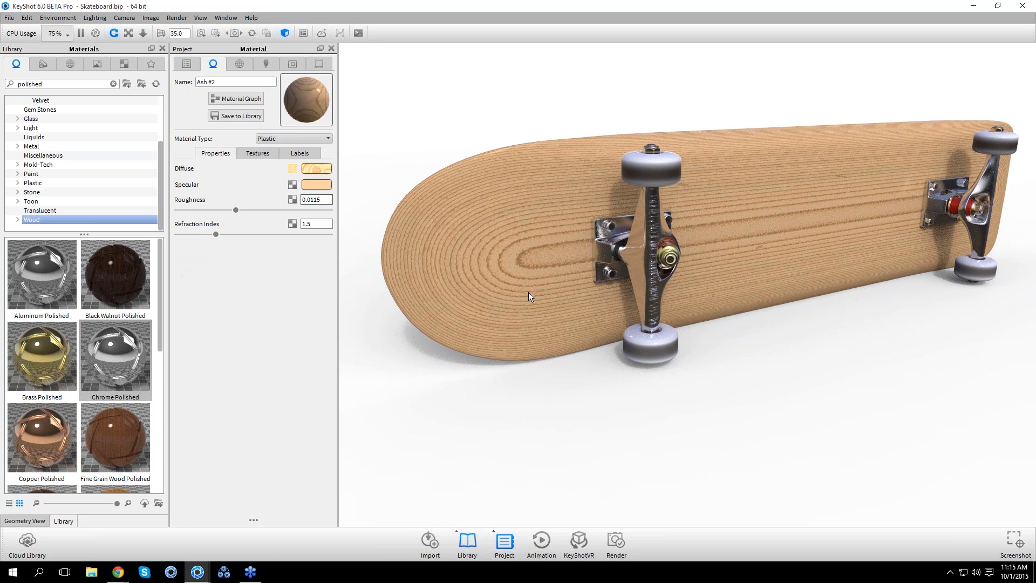
Unlink the material of the deck's underside from the other parts and open it for editing
{"action": "left_click_drag", "start_coordinate": [520, 293], "coordinate": [516, 291]}
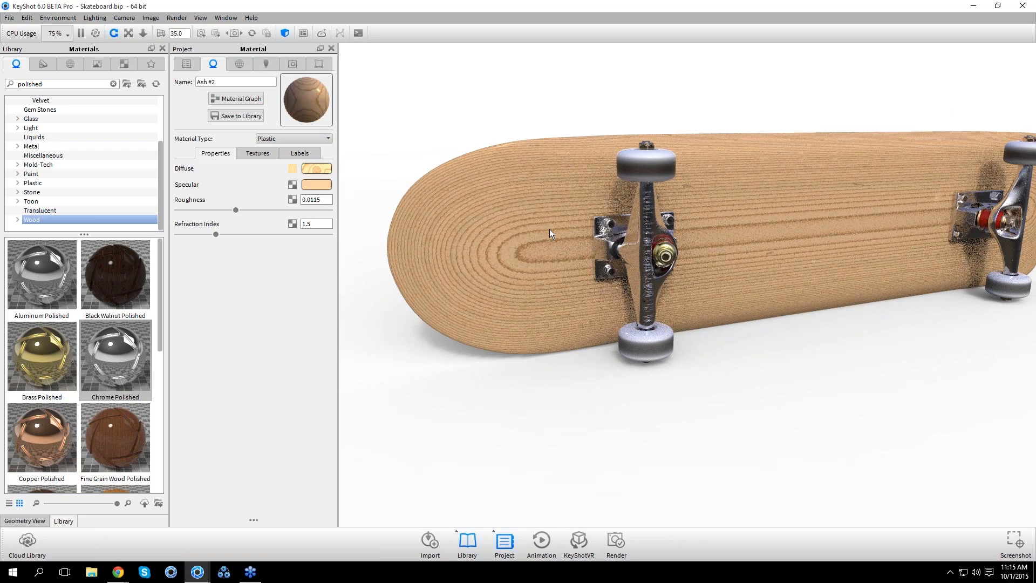
{"action": "left_click_drag", "start_coordinate": [550, 229], "coordinate": [620, 240]}
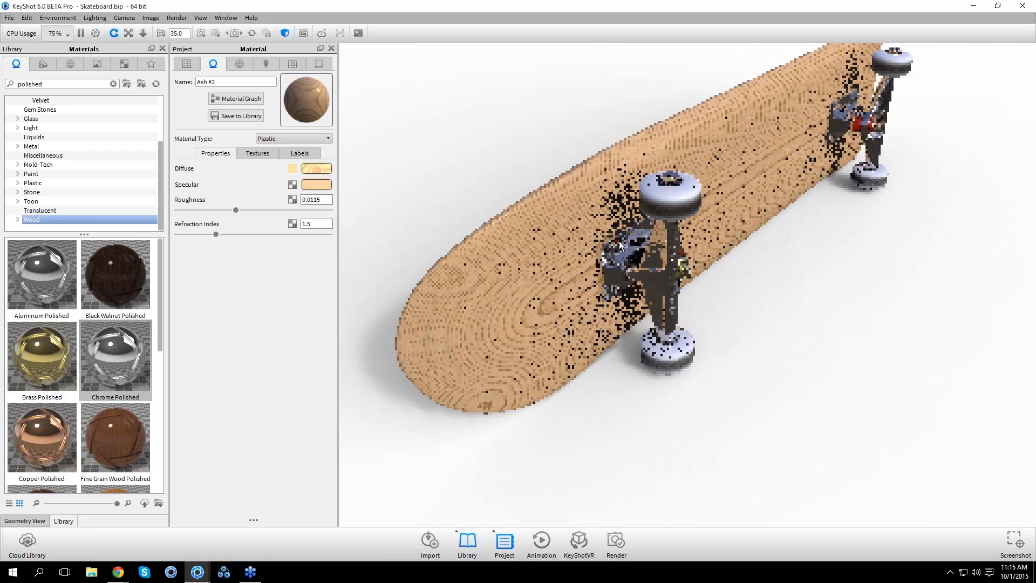
{"action": "left_click", "coordinate": [187, 63]}
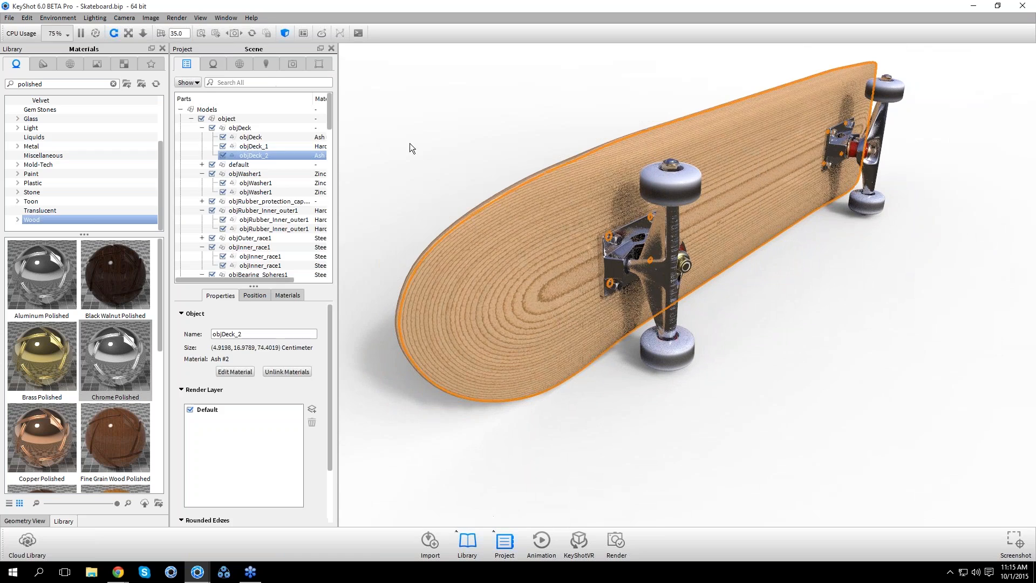
{"action": "right_click", "coordinate": [531, 258]}
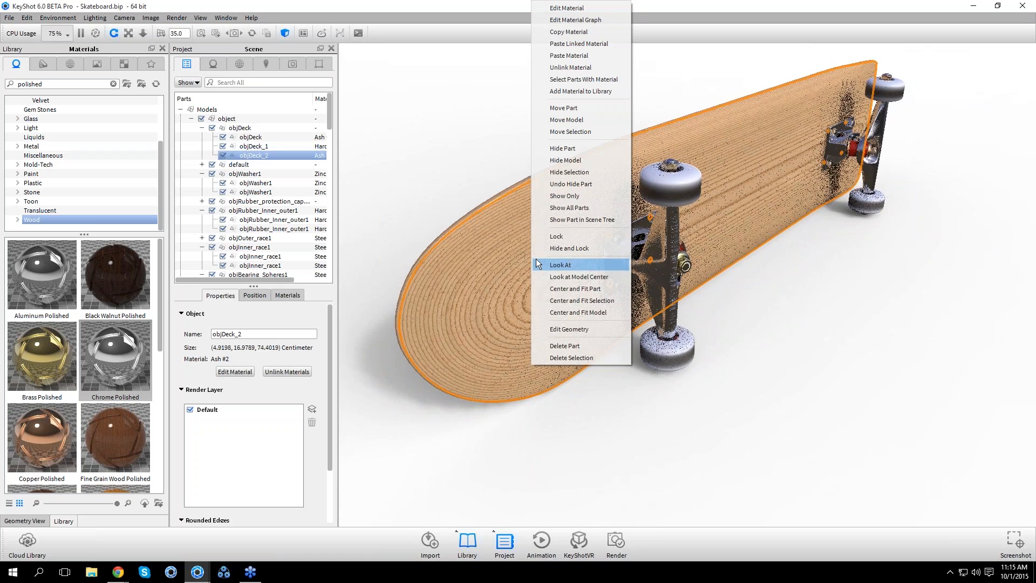
{"action": "left_click", "coordinate": [565, 67]}
{"action": "double_click", "coordinate": [500, 326]}
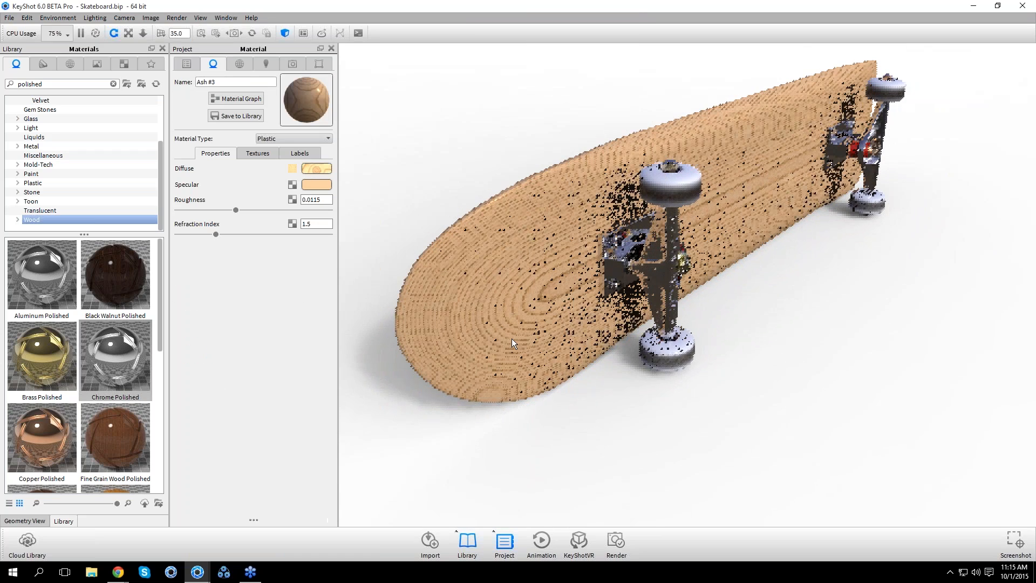
Check the deck underside's labels and open its material in the Material Graph
{"action": "left_click_drag", "start_coordinate": [512, 339], "coordinate": [566, 354]}
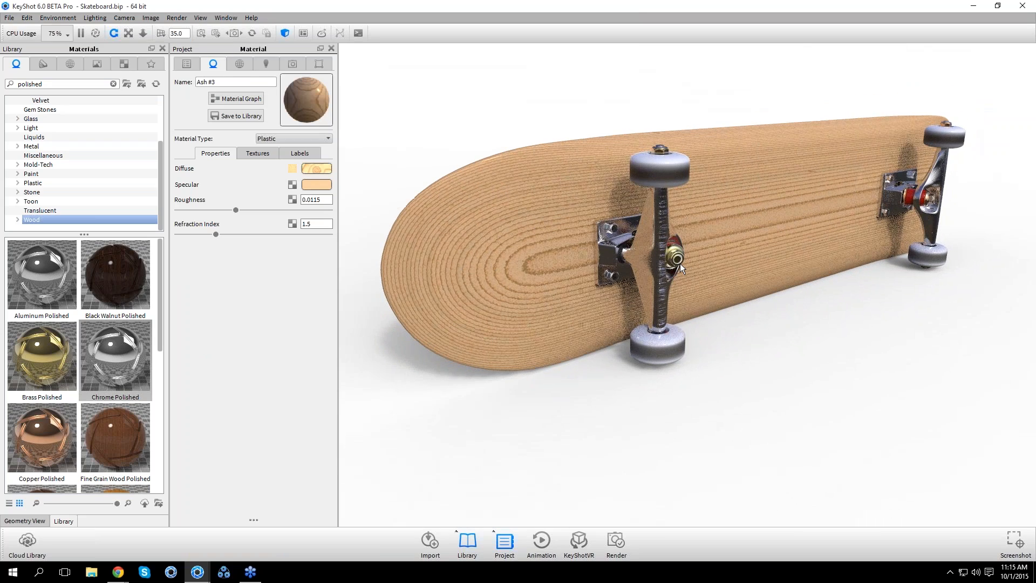
{"action": "left_click_drag", "start_coordinate": [760, 277], "coordinate": [775, 275]}
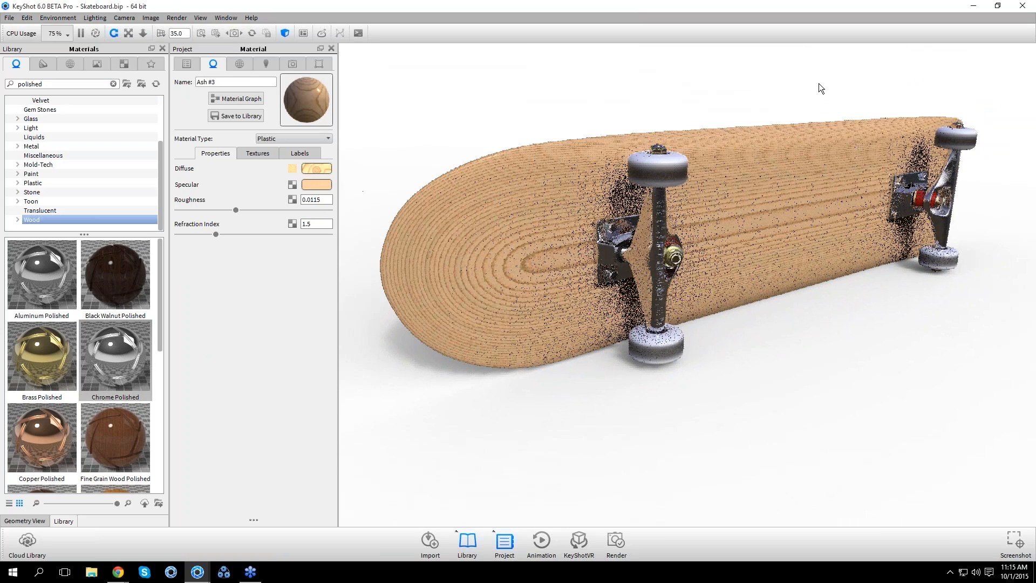
{"action": "left_click_drag", "start_coordinate": [562, 304], "coordinate": [591, 282]}
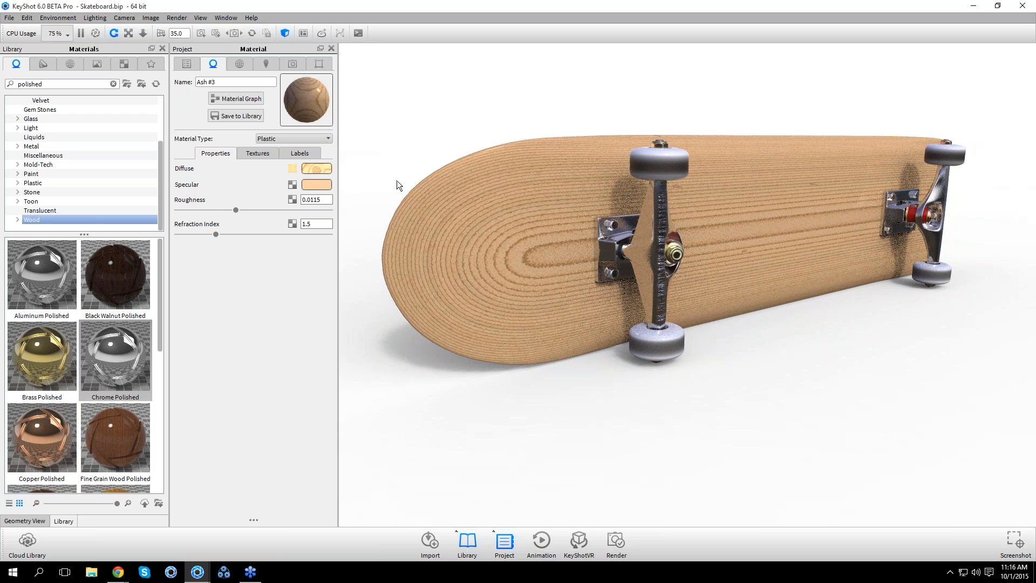
{"action": "left_click", "coordinate": [318, 156]}
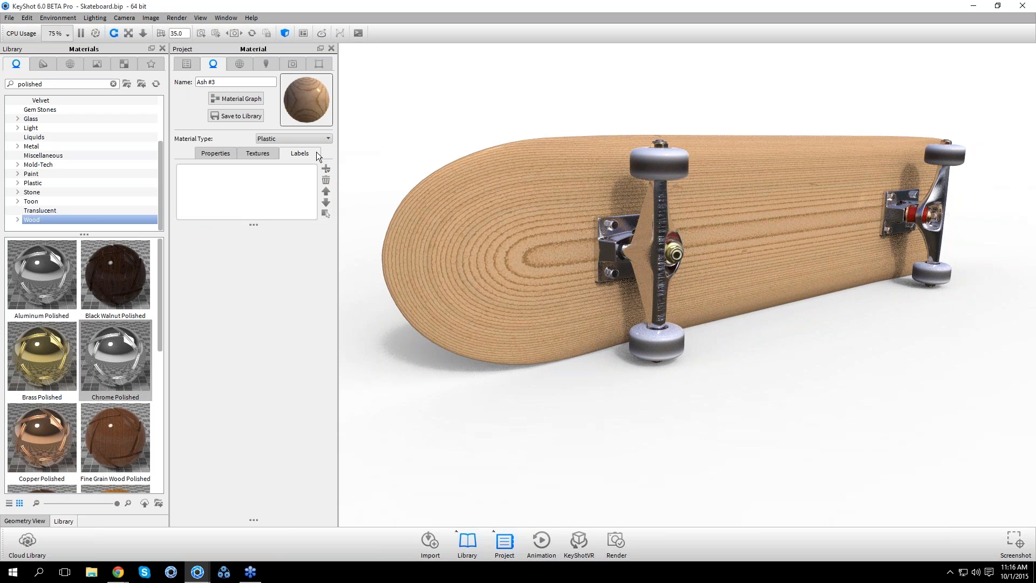
{"action": "left_click", "coordinate": [251, 102]}
{"action": "left_click_drag", "start_coordinate": [241, 54], "coordinate": [309, 114]}
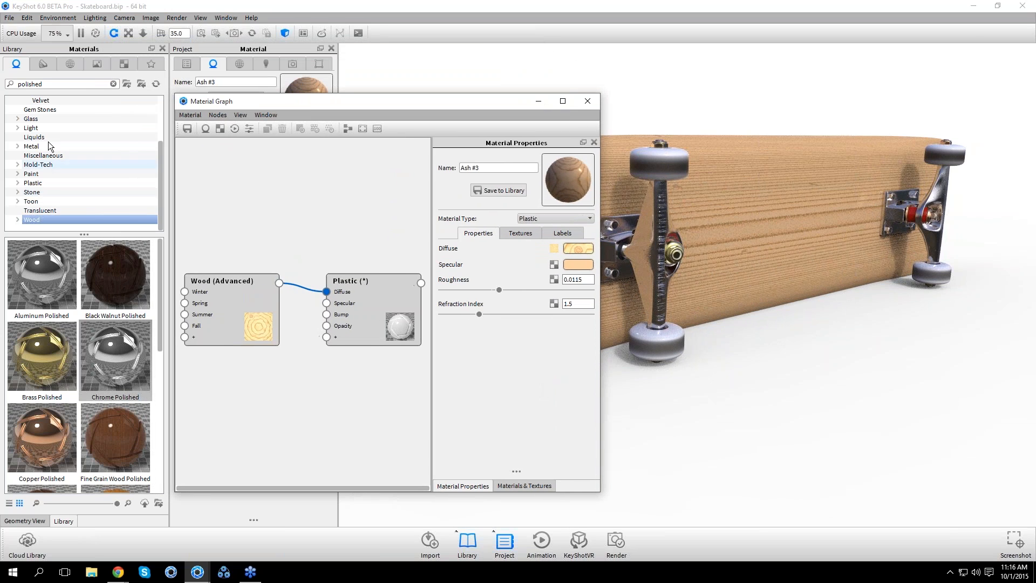
Search the material library for "white plastic", add Hard Shiny Plastic White to the graph and connect it to the base Plastic as a label
{"action": "double_click", "coordinate": [100, 83]}
{"action": "type", "text": "w"}
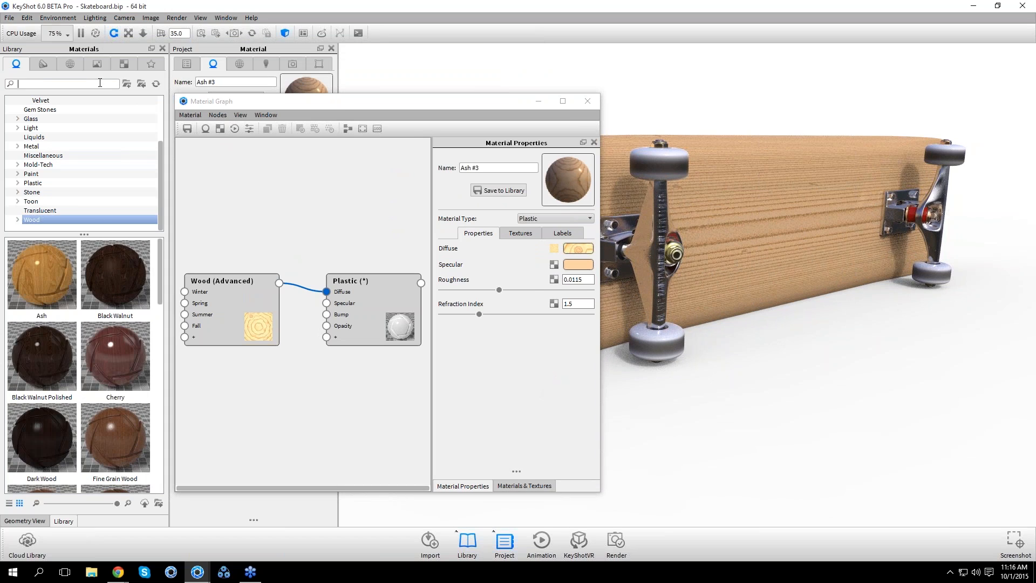
{"action": "type", "text": "hite plastic"}
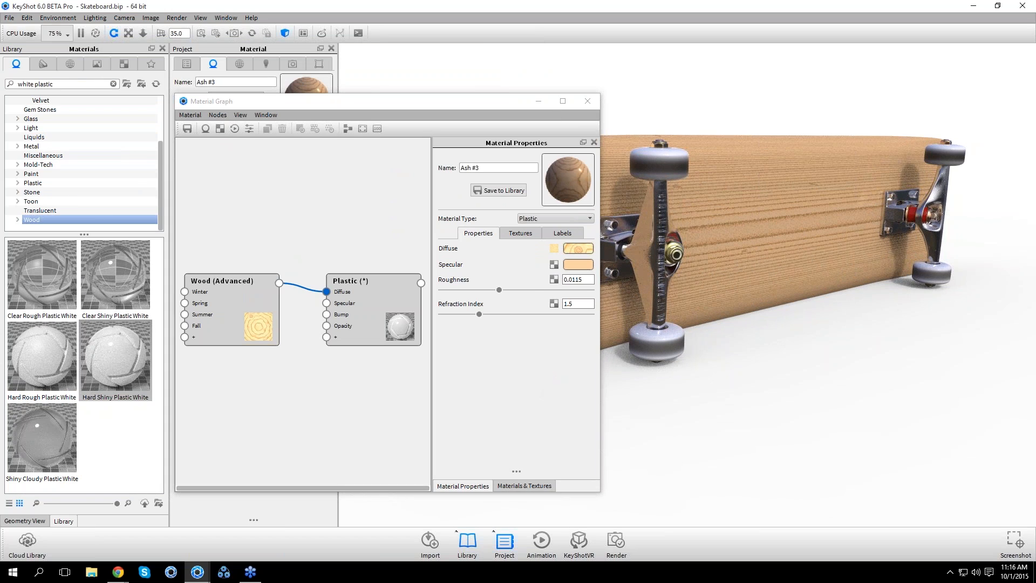
{"action": "left_click_drag", "start_coordinate": [133, 356], "coordinate": [262, 382]}
{"action": "left_click_drag", "start_coordinate": [321, 411], "coordinate": [327, 338]}
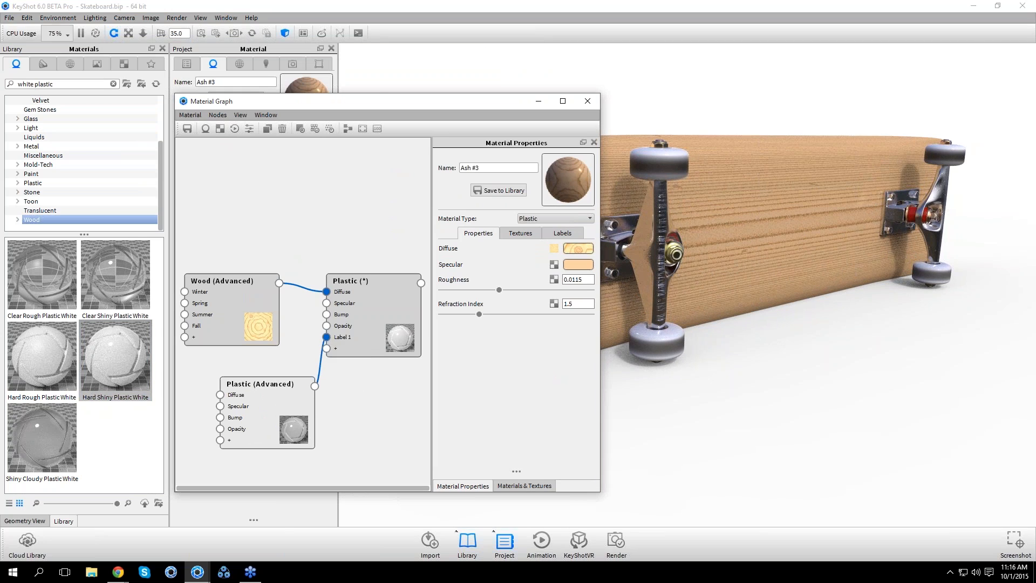
{"action": "left_click_drag", "start_coordinate": [412, 106], "coordinate": [279, 71]}
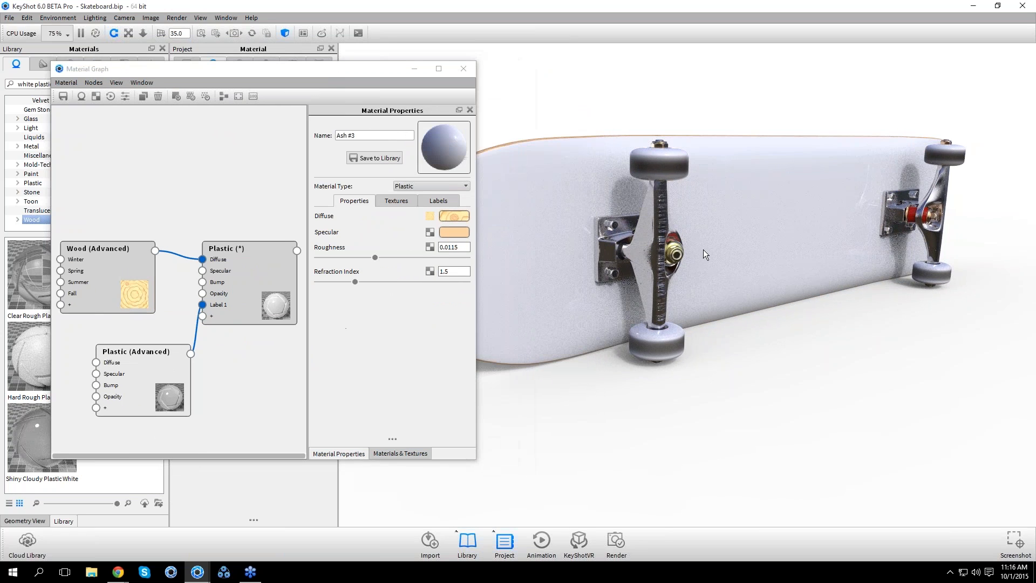
{"action": "left_click_drag", "start_coordinate": [704, 249], "coordinate": [593, 319]}
{"action": "left_click_drag", "start_coordinate": [810, 295], "coordinate": [804, 269]}
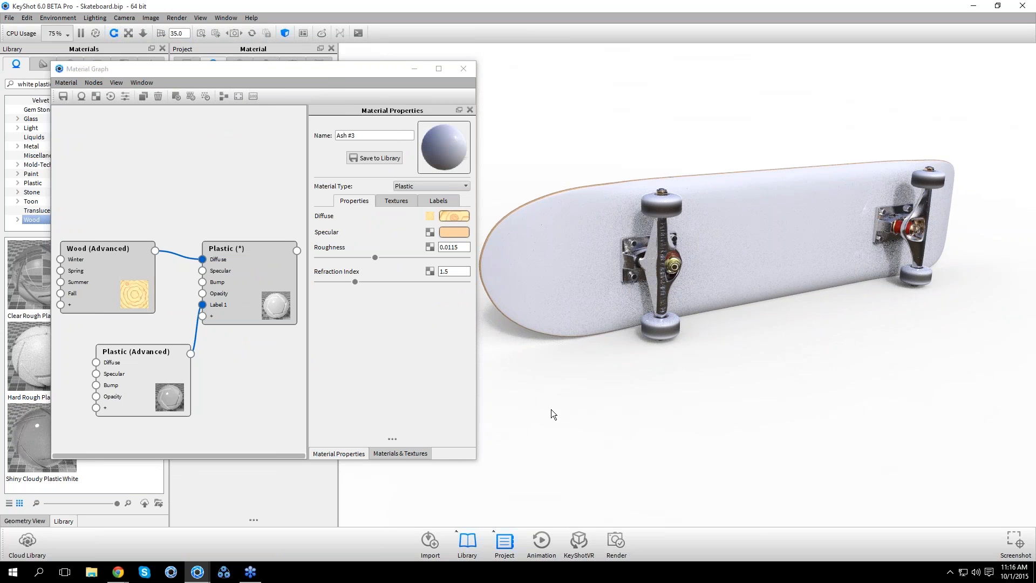
Rearrange the Wood (Advanced), Plastic (Advanced) and base Plastic nodes to make room in the graph
{"action": "left_click_drag", "start_coordinate": [270, 279], "coordinate": [287, 245]}
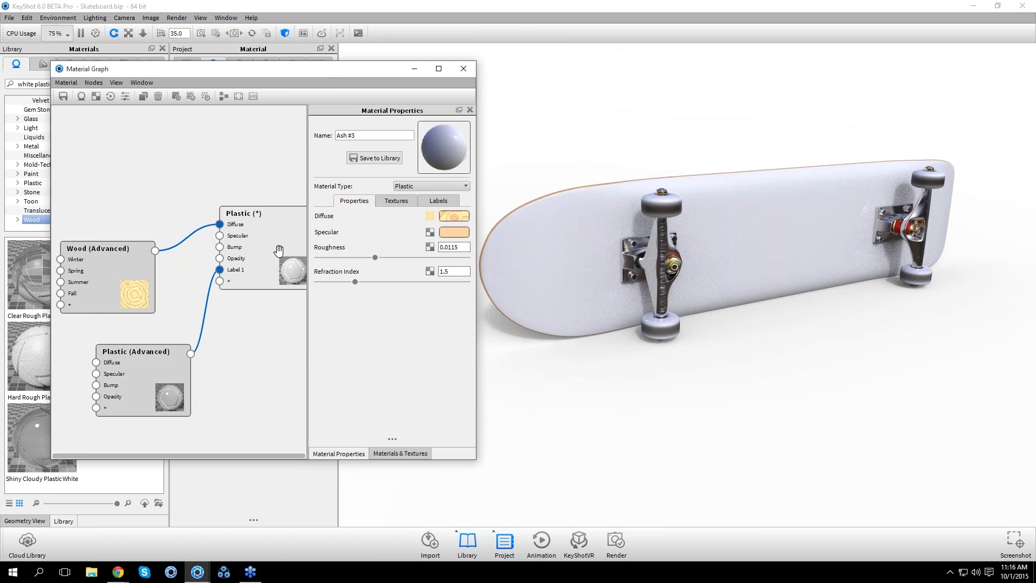
{"action": "left_click_drag", "start_coordinate": [153, 372], "coordinate": [152, 361]}
{"action": "left_click_drag", "start_coordinate": [143, 300], "coordinate": [152, 227]}
{"action": "left_click_drag", "start_coordinate": [185, 365], "coordinate": [186, 320]}
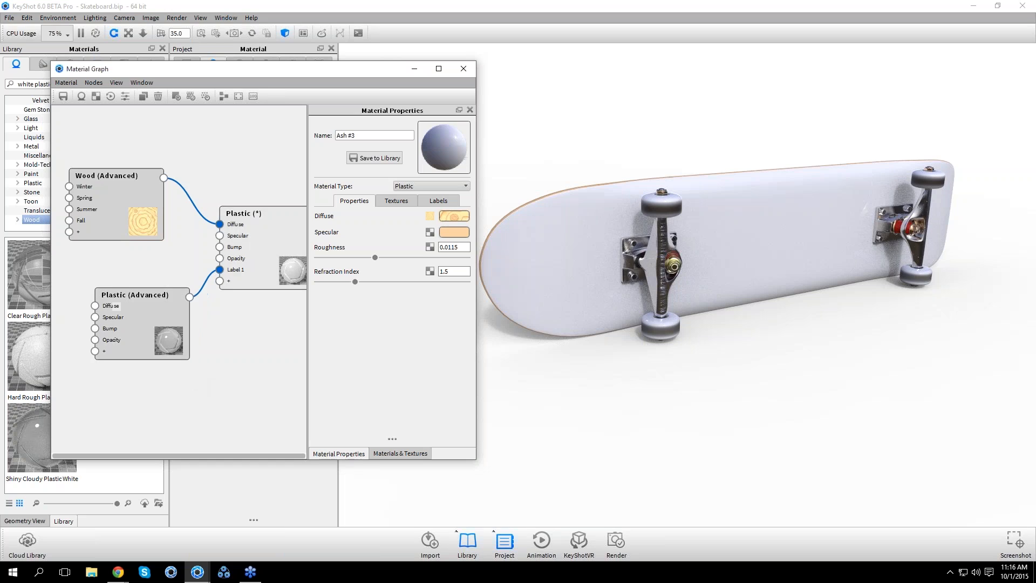
{"action": "left_click_drag", "start_coordinate": [251, 276], "coordinate": [285, 254]}
{"action": "left_click_drag", "start_coordinate": [161, 327], "coordinate": [199, 304]}
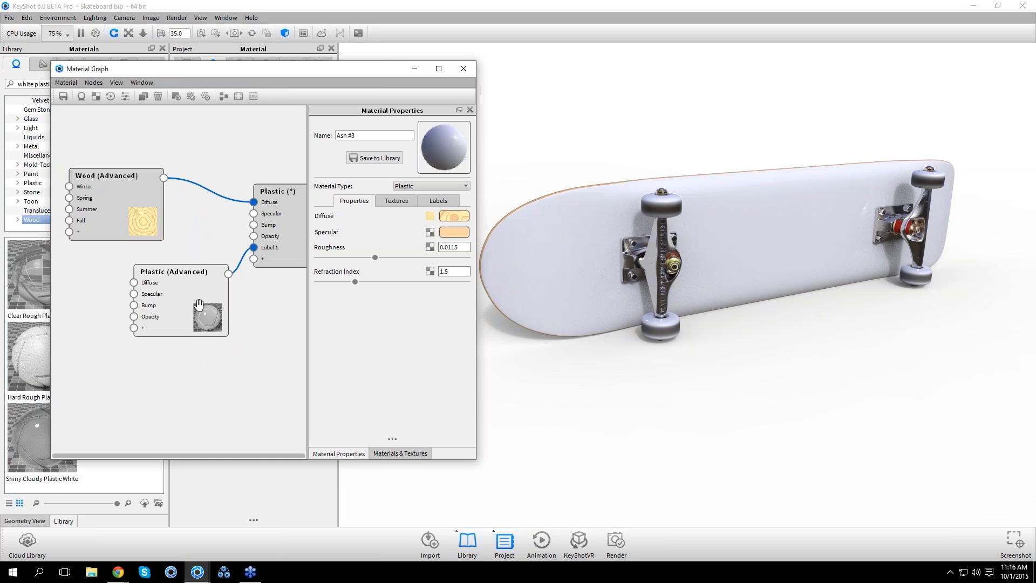
{"action": "left_click_drag", "start_coordinate": [199, 304], "coordinate": [215, 303]}
{"action": "left_click_drag", "start_coordinate": [273, 264], "coordinate": [281, 258]}
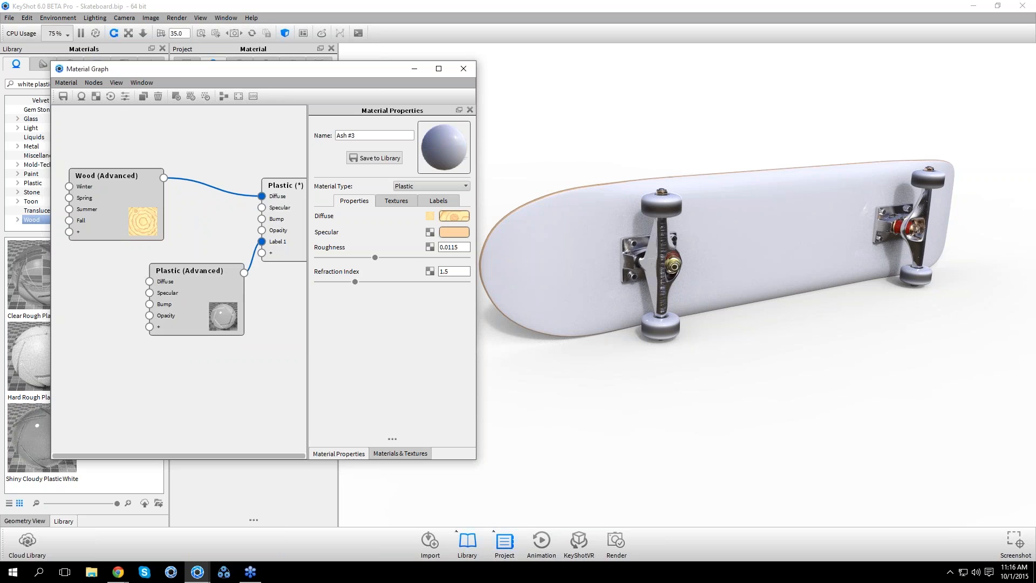
{"action": "left_click_drag", "start_coordinate": [232, 300], "coordinate": [221, 290]}
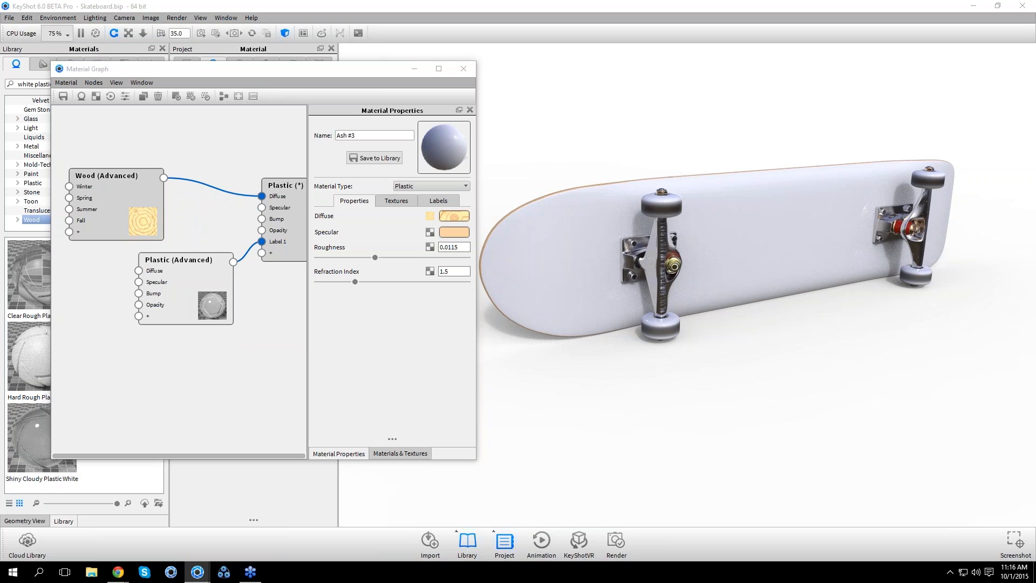
Add a Color Composite utility, connect it to the white plastic label's Diffuse input and rearrange the nodes around it
{"action": "right_click", "coordinate": [164, 364]}
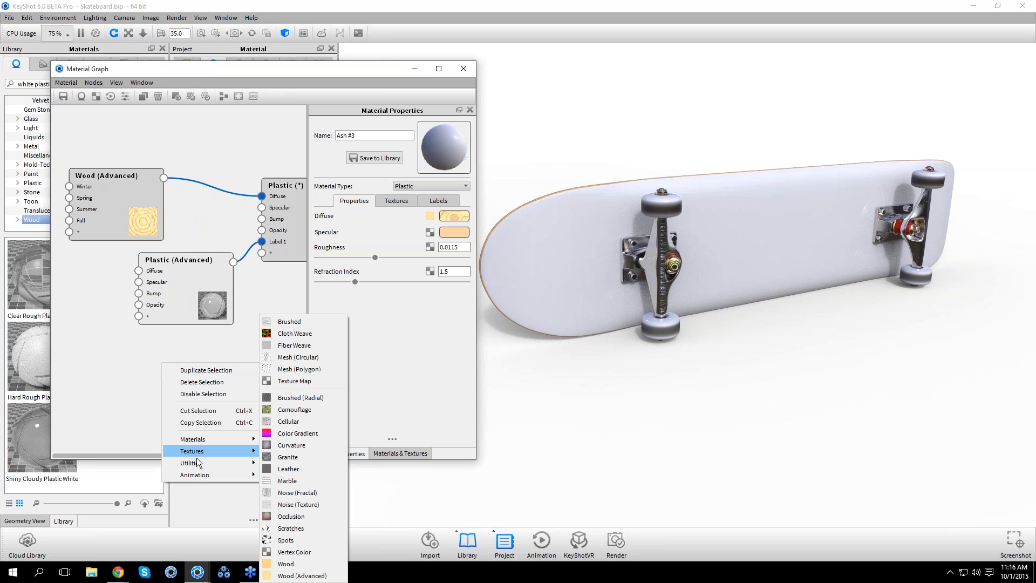
{"action": "mouse_move", "coordinate": [199, 464]}
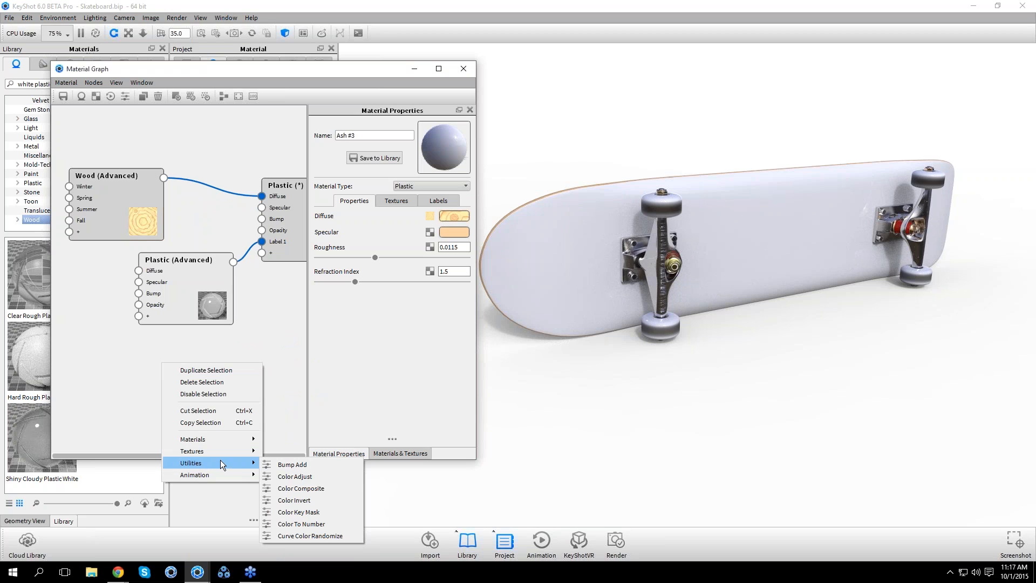
{"action": "left_click", "coordinate": [291, 488]}
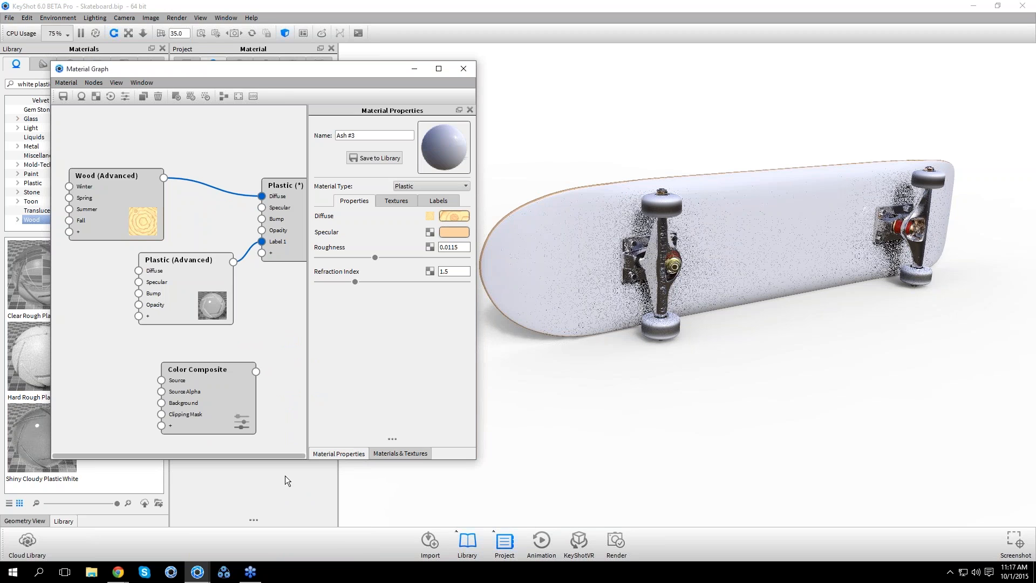
{"action": "left_click_drag", "start_coordinate": [228, 409], "coordinate": [146, 381]}
{"action": "left_click_drag", "start_coordinate": [145, 304], "coordinate": [193, 317]}
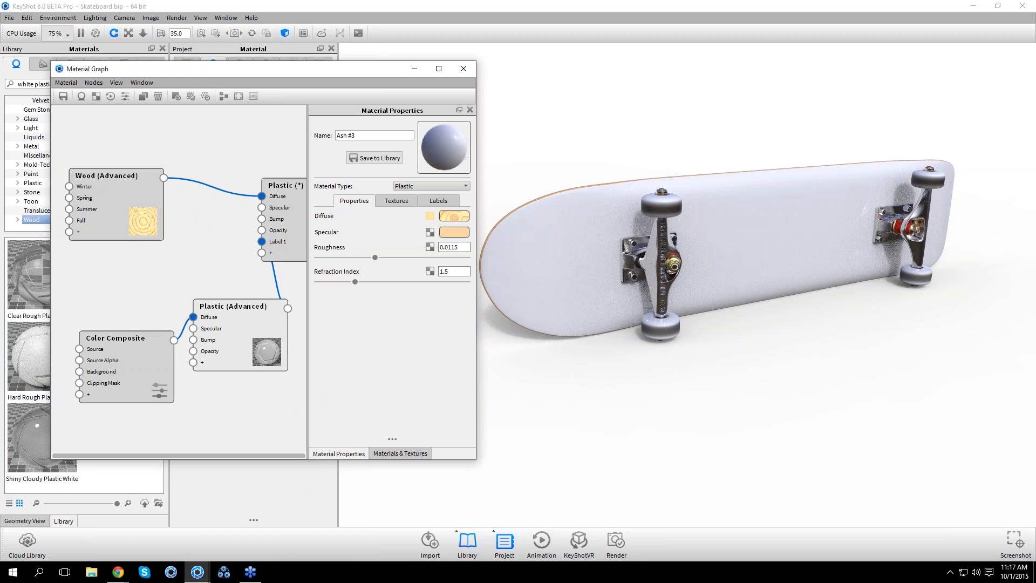
{"action": "left_click_drag", "start_coordinate": [291, 244], "coordinate": [308, 238]}
{"action": "left_click_drag", "start_coordinate": [247, 353], "coordinate": [247, 320]}
{"action": "left_click_drag", "start_coordinate": [108, 369], "coordinate": [109, 343]}
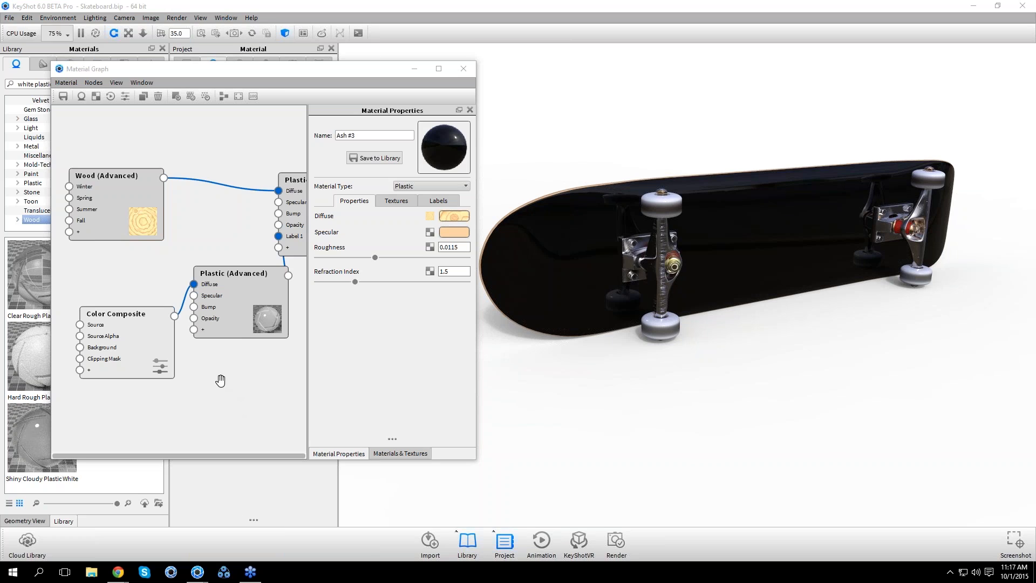
Add a Scratches texture, connect it to the Color Composite's Source input and open the texture's properties
{"action": "left_click_drag", "start_coordinate": [236, 331], "coordinate": [246, 332]}
{"action": "left_click_drag", "start_coordinate": [128, 359], "coordinate": [138, 337]}
{"action": "right_click", "coordinate": [112, 383]}
{"action": "mouse_move", "coordinate": [151, 470]}
{"action": "left_click", "coordinate": [259, 528]}
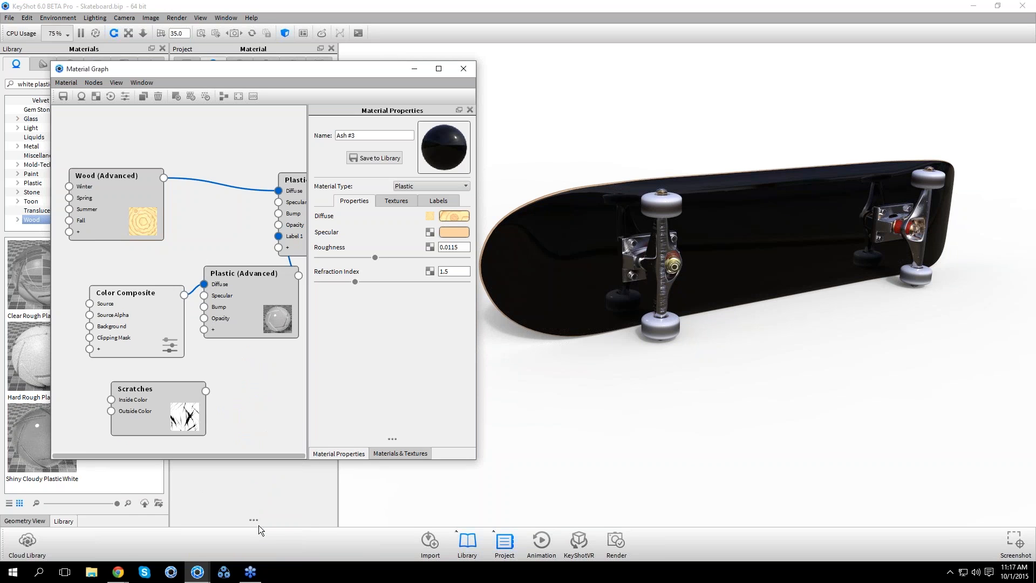
{"action": "mouse_move", "coordinate": [206, 390]}
{"action": "left_mouse_down"}
{"action": "mouse_move", "coordinate": [102, 330]}
{"action": "mouse_move", "coordinate": [90, 304]}
{"action": "left_mouse_up"}
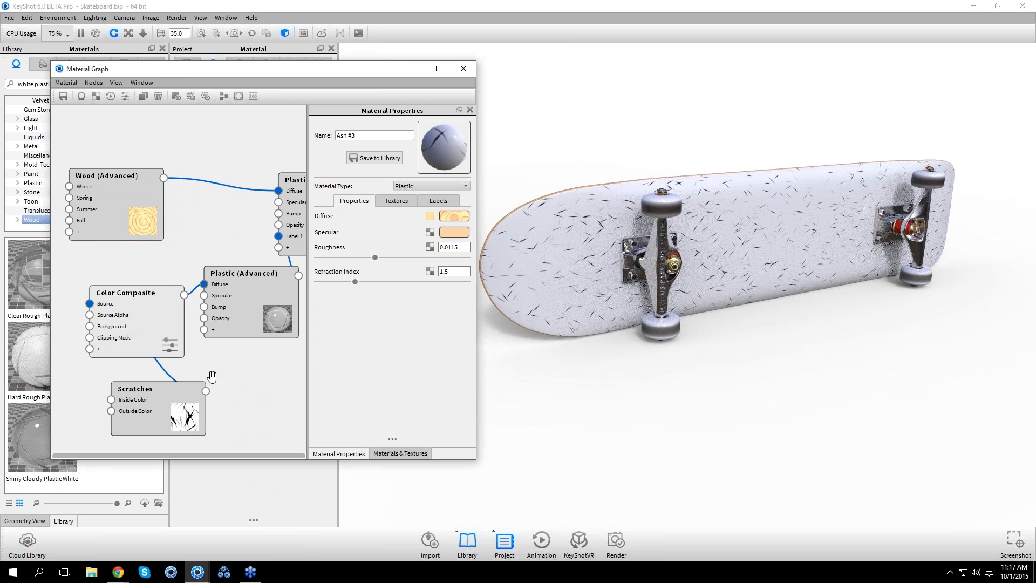
{"action": "left_click_drag", "start_coordinate": [171, 335], "coordinate": [178, 319]}
{"action": "left_click", "coordinate": [166, 422]}
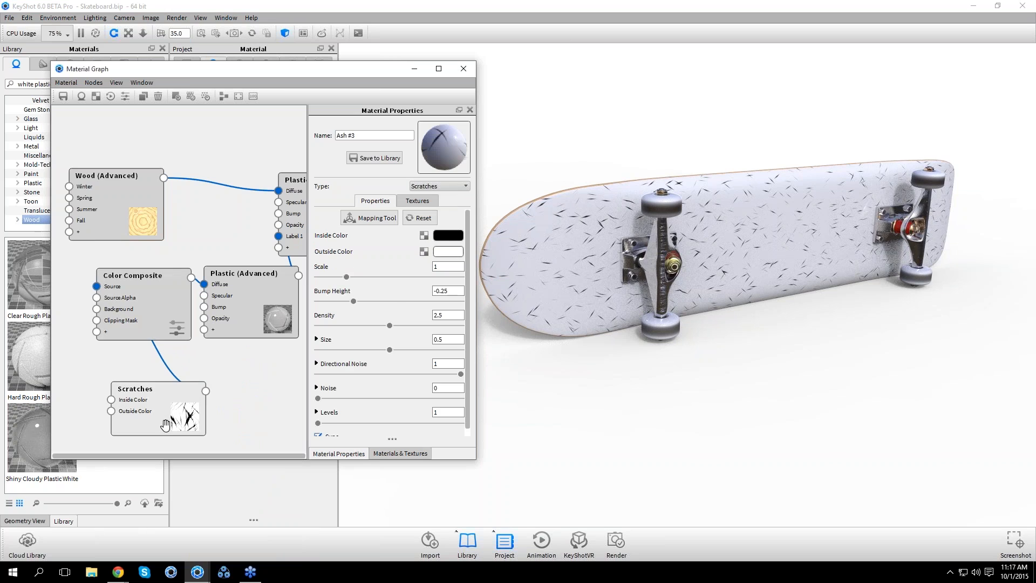
Set the Scratches' Directional Noise to 0 and rotate the texture mapping so the scratches run across the deck's width
{"action": "left_click_drag", "start_coordinate": [381, 368], "coordinate": [315, 367]}
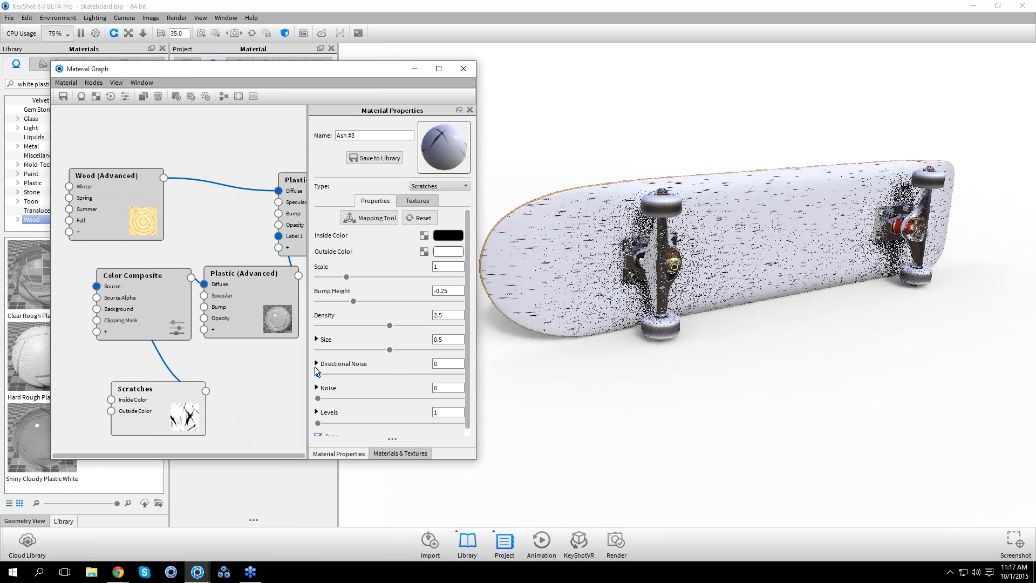
{"action": "left_click", "coordinate": [377, 218]}
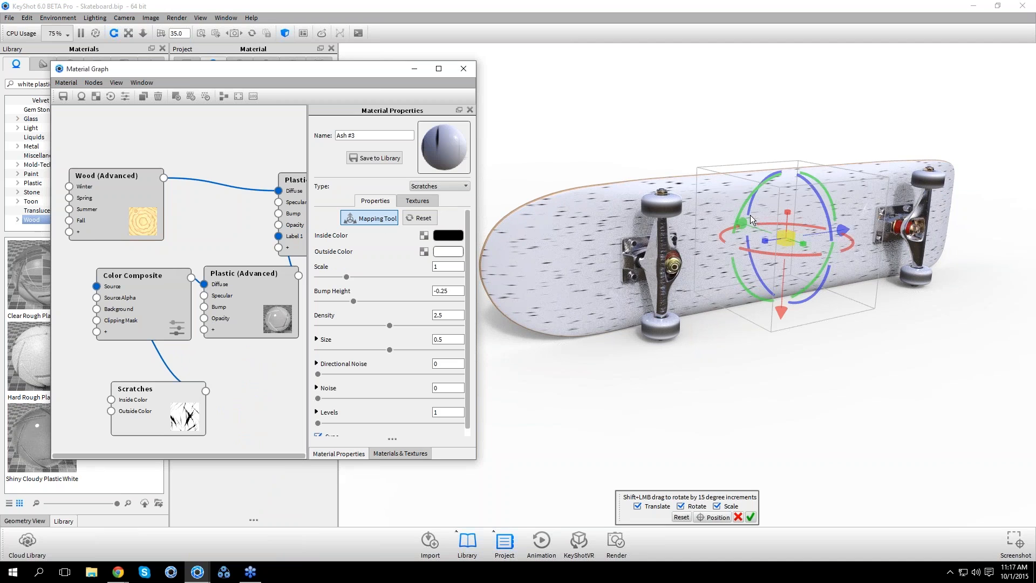
{"action": "left_click_drag", "start_coordinate": [804, 177], "coordinate": [718, 205]}
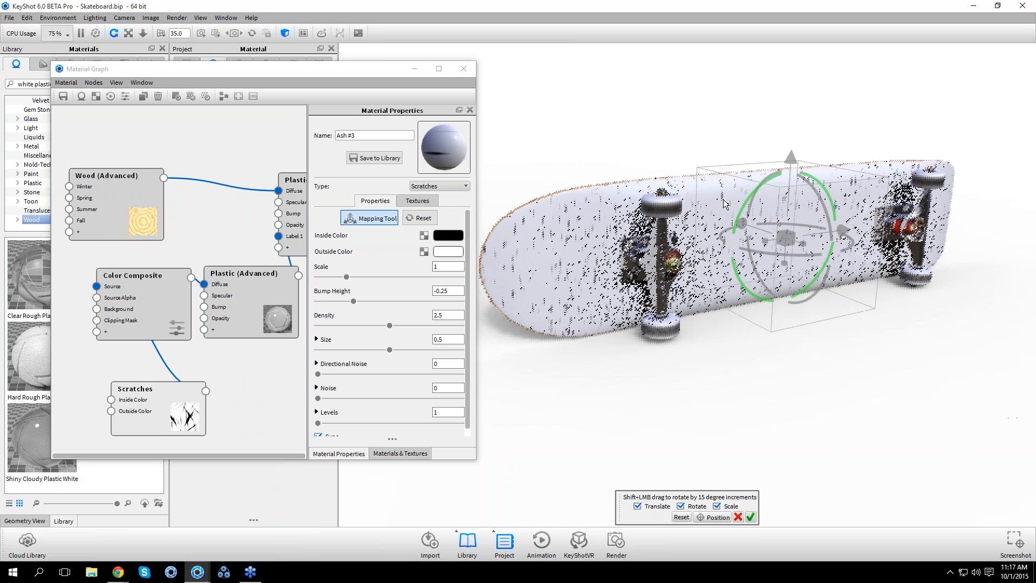
{"action": "left_click_drag", "start_coordinate": [724, 199], "coordinate": [723, 200]}
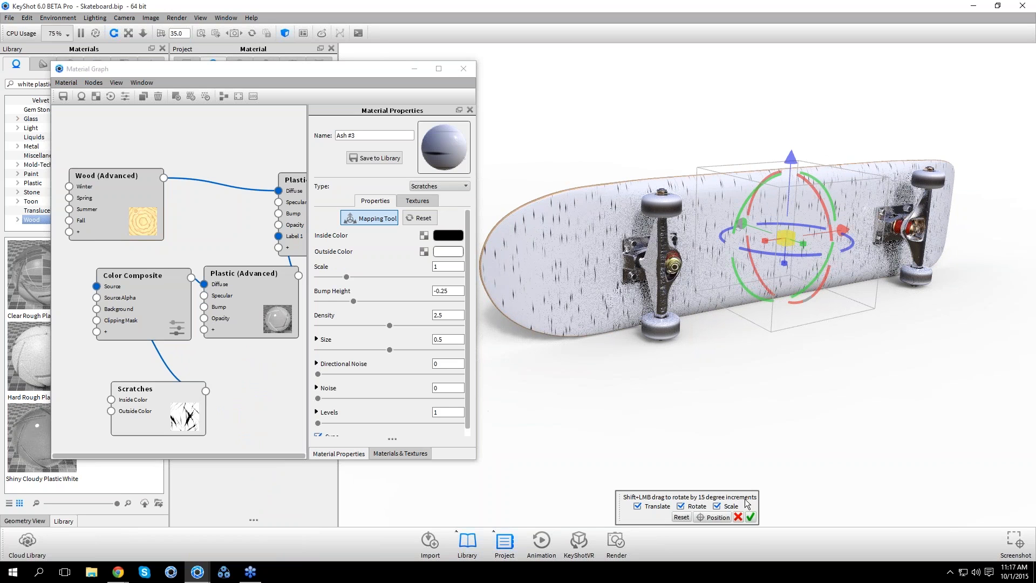
{"action": "left_click", "coordinate": [750, 517]}
Set the Scratches texture's Levels and Density to 5 and its Scale to 10
{"action": "left_click_drag", "start_coordinate": [346, 276], "coordinate": [465, 270]}
{"action": "left_click_drag", "start_coordinate": [321, 424], "coordinate": [475, 424]}
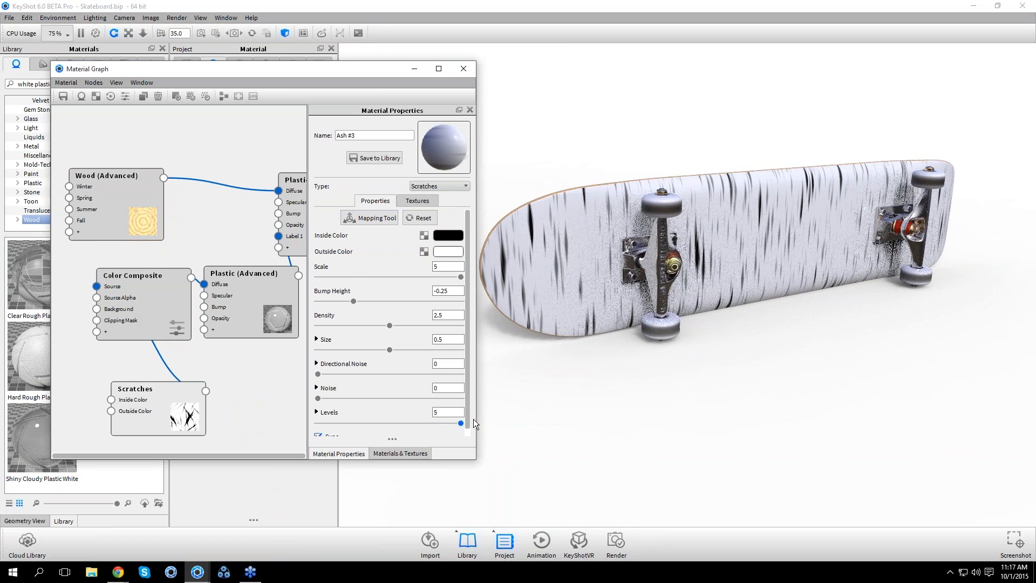
{"action": "left_click_drag", "start_coordinate": [389, 326], "coordinate": [482, 324]}
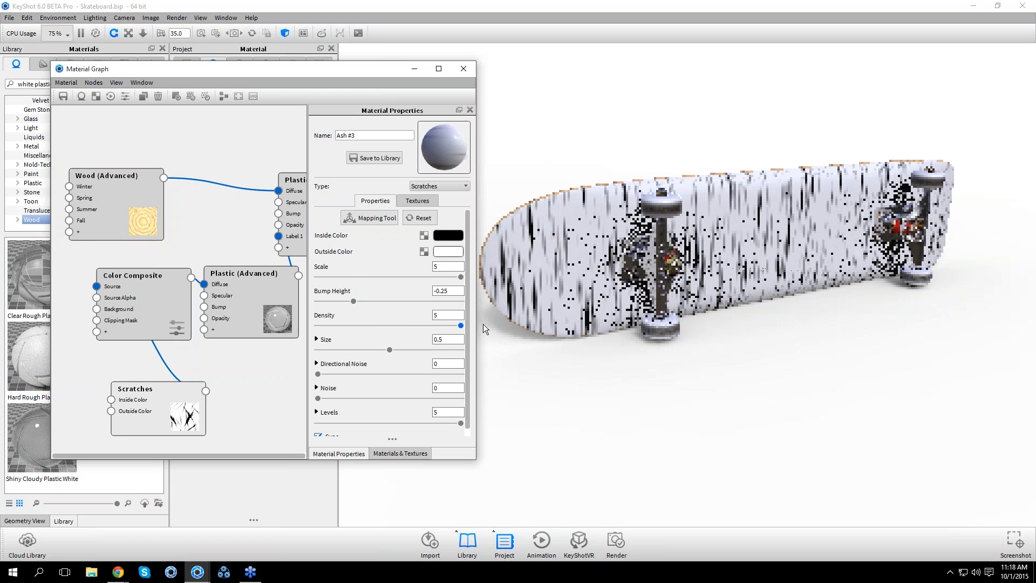
{"action": "double_click", "coordinate": [447, 267]}
{"action": "type", "text": "10"}
{"action": "key", "text": "Return"}
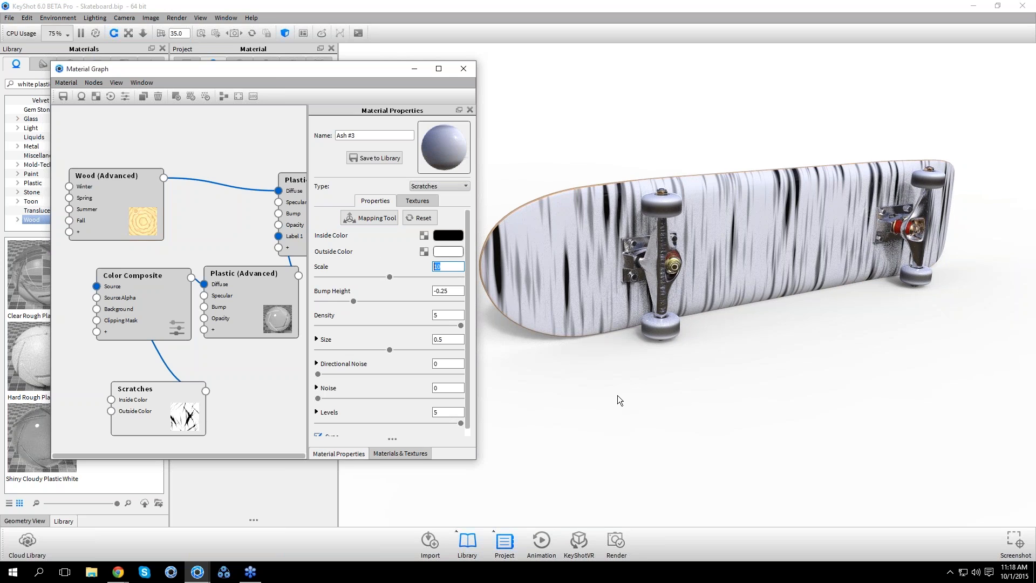
{"action": "left_click_drag", "start_coordinate": [597, 382], "coordinate": [603, 371]}
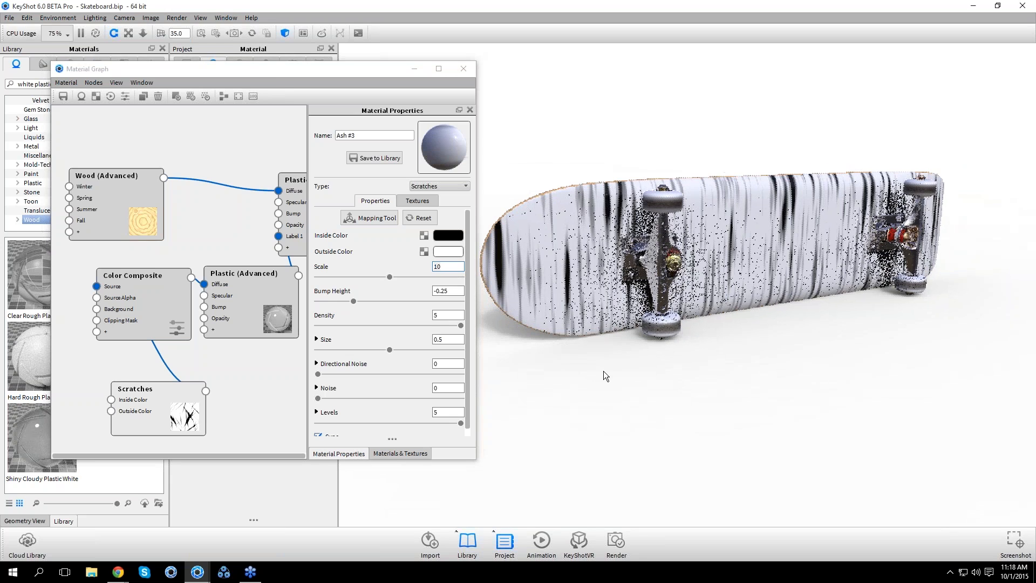
Try a duplicate of the Scratches texture on the Color Composite's Background input and delete the duplicate
{"action": "left_click_drag", "start_coordinate": [162, 330], "coordinate": [234, 302]}
{"action": "left_click_drag", "start_coordinate": [170, 408], "coordinate": [163, 404]}
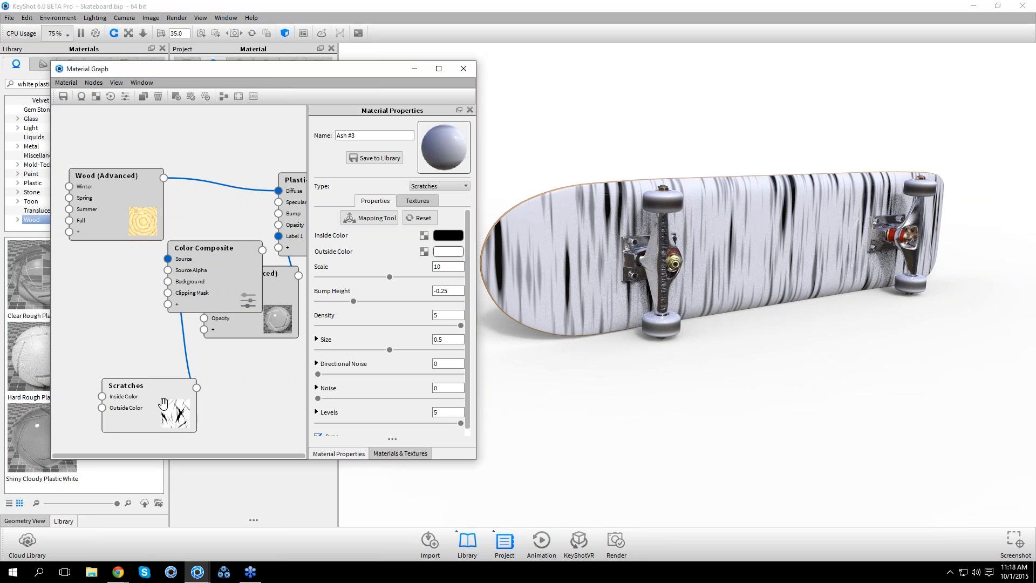
{"action": "right_click", "coordinate": [163, 403]}
{"action": "left_click", "coordinate": [197, 423]}
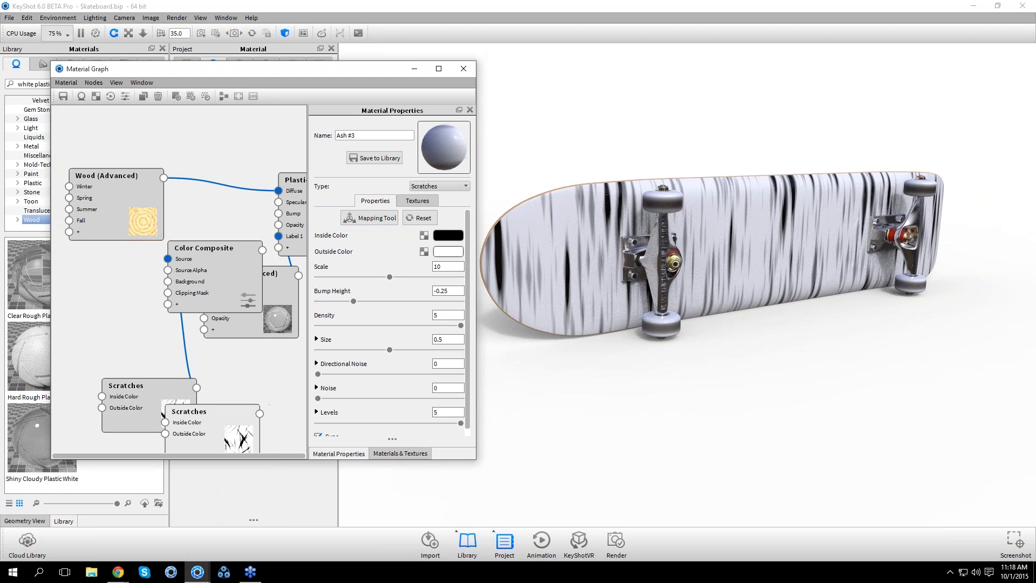
{"action": "left_click_drag", "start_coordinate": [163, 415], "coordinate": [41, 315]}
{"action": "left_click_drag", "start_coordinate": [137, 313], "coordinate": [168, 281]}
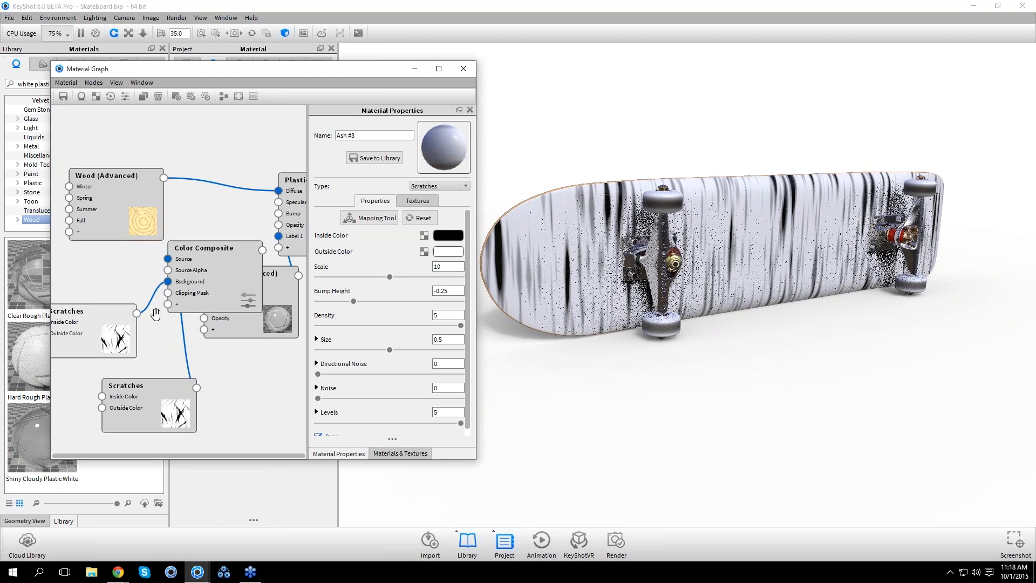
{"action": "mouse_move", "coordinate": [96, 342]}
{"action": "left_mouse_down"}
{"action": "mouse_move", "coordinate": [144, 335]}
{"action": "mouse_move", "coordinate": [108, 336]}
{"action": "left_mouse_up"}
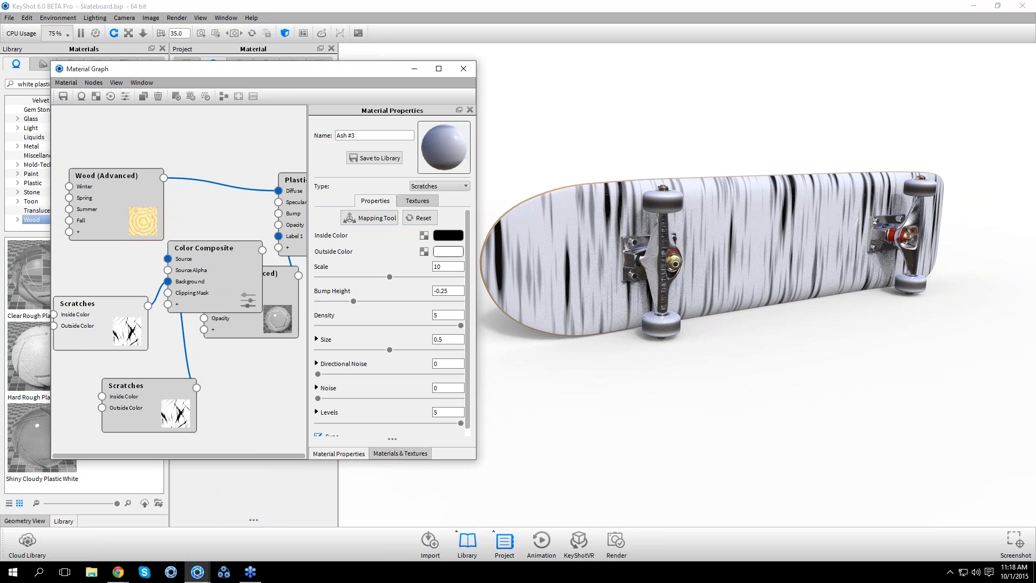
{"action": "right_click", "coordinate": [116, 334]}
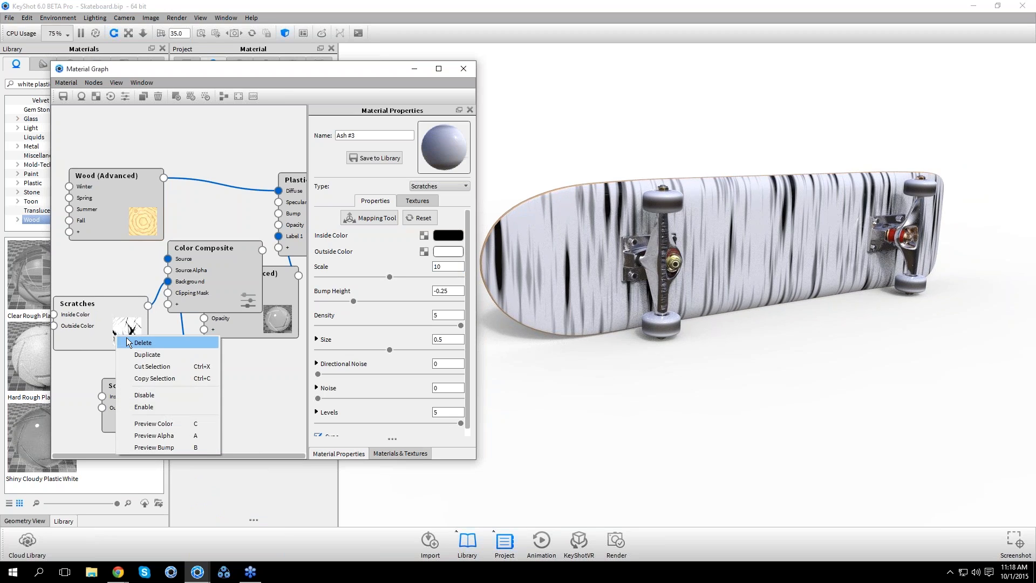
{"action": "left_click", "coordinate": [136, 341]}
Duplicate the Wood (Advanced) node, connect the copy to the Scratches' Inside Color and rearrange the Color Composite and Scratches nodes
{"action": "right_click", "coordinate": [123, 199]}
{"action": "left_click", "coordinate": [142, 219]}
{"action": "mouse_move", "coordinate": [217, 209]}
{"action": "left_mouse_down"}
{"action": "mouse_move", "coordinate": [153, 255]}
{"action": "mouse_move", "coordinate": [102, 396]}
{"action": "left_mouse_up"}
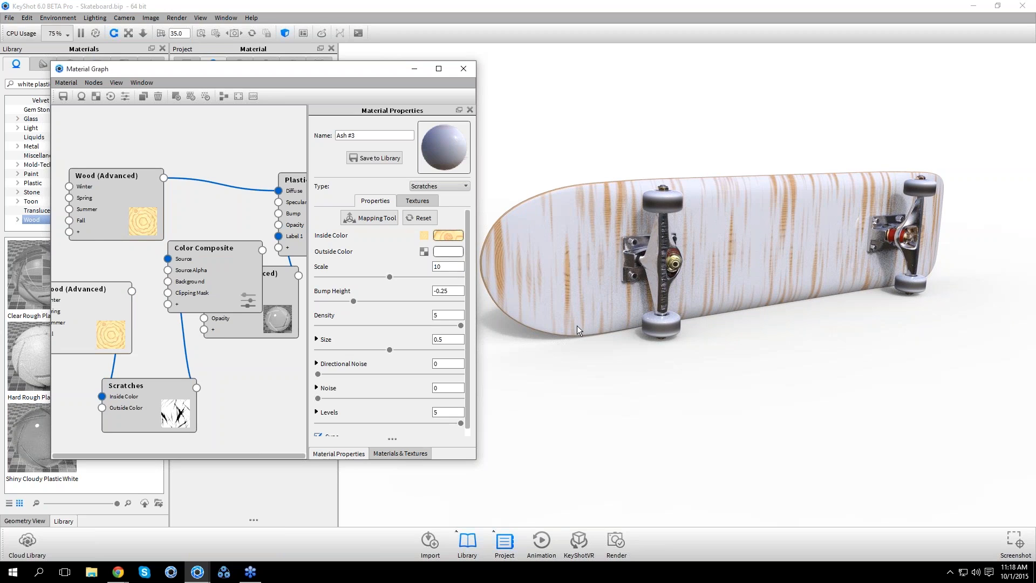
{"action": "left_click_drag", "start_coordinate": [236, 304], "coordinate": [280, 373]}
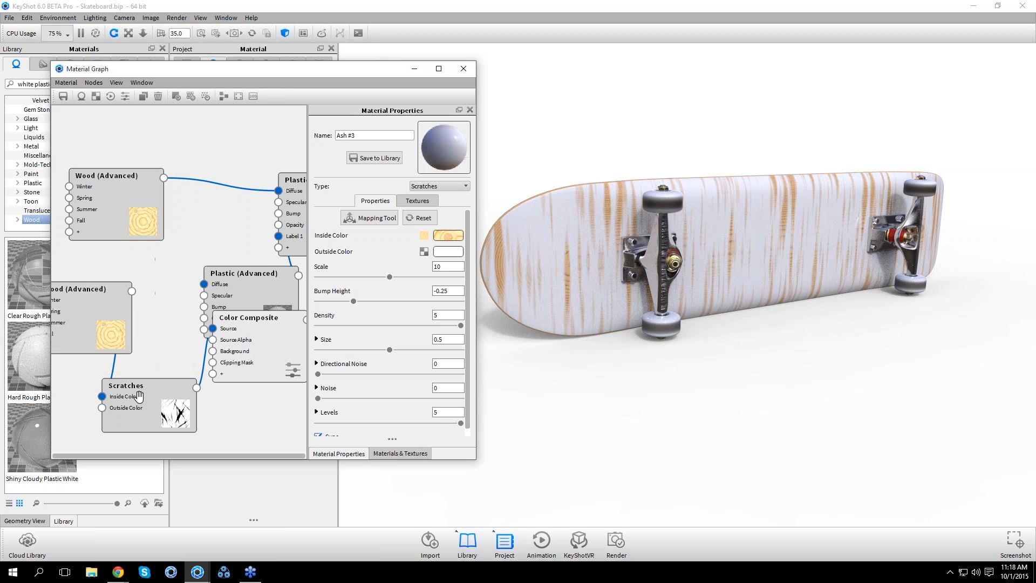
{"action": "left_click_drag", "start_coordinate": [138, 396], "coordinate": [131, 353]}
{"action": "left_click", "coordinate": [225, 98]}
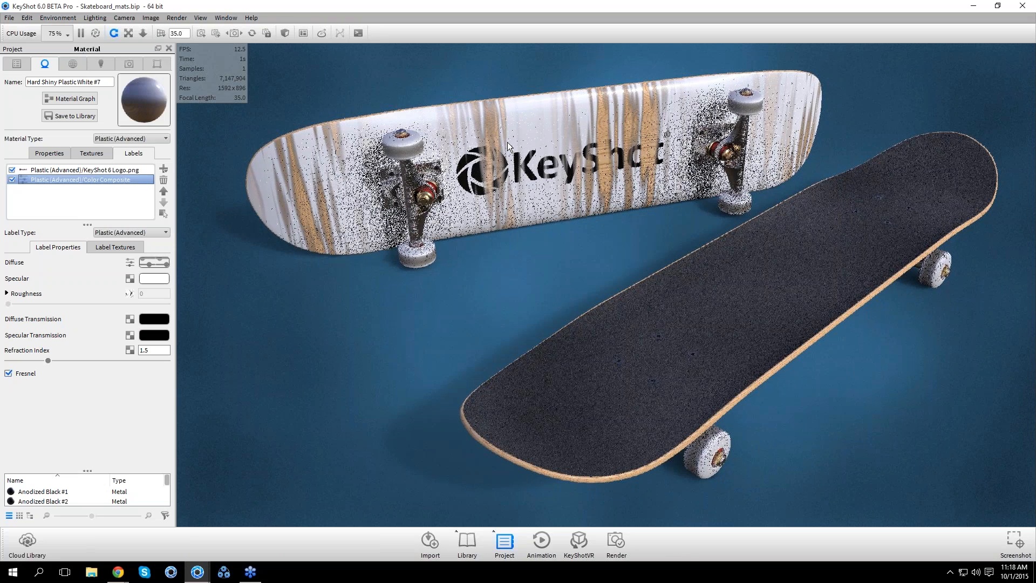
In the finished Skateboard_mats.bip scene, disable the deck's KeyShot 6 Logo label and open the deck material's graph
{"action": "left_click", "coordinate": [115, 169]}
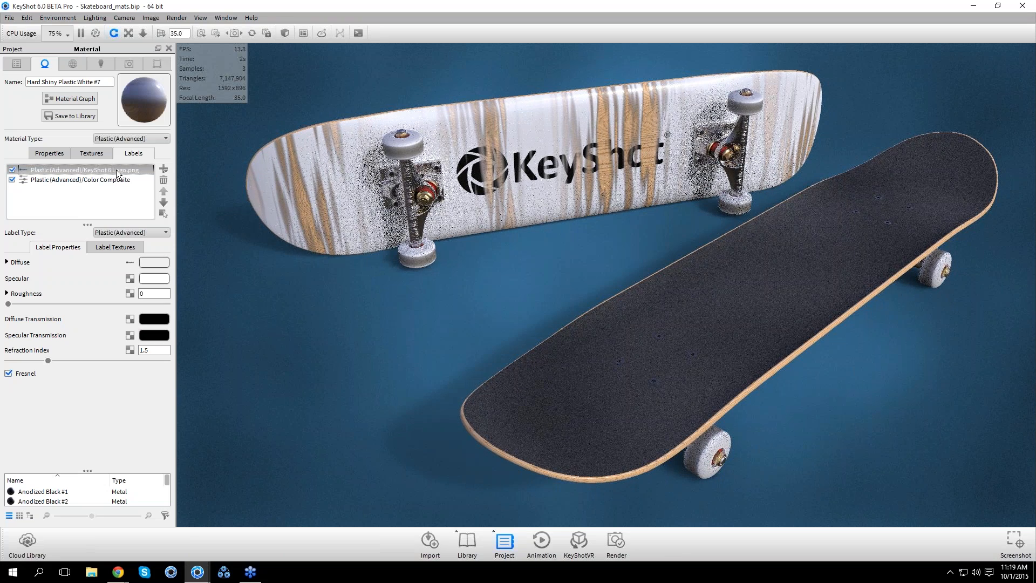
{"action": "left_click", "coordinate": [11, 170]}
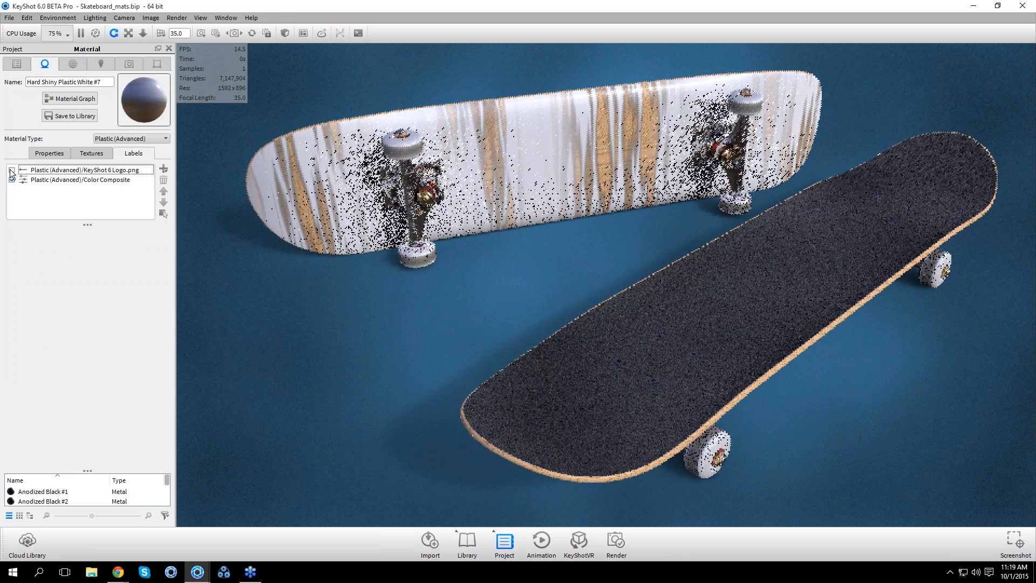
{"action": "mouse_move", "coordinate": [17, 172]}
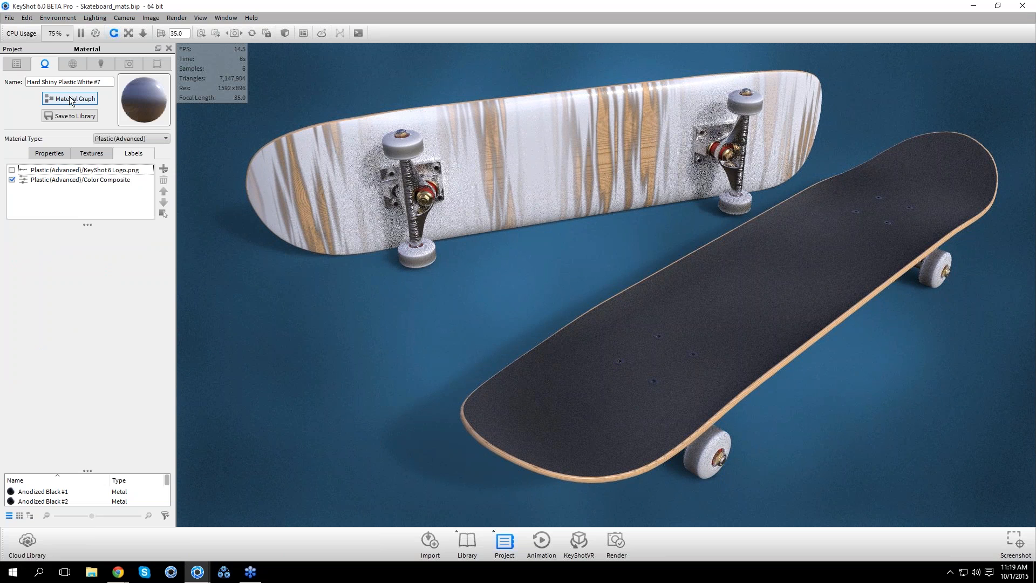
{"action": "left_click", "coordinate": [91, 100]}
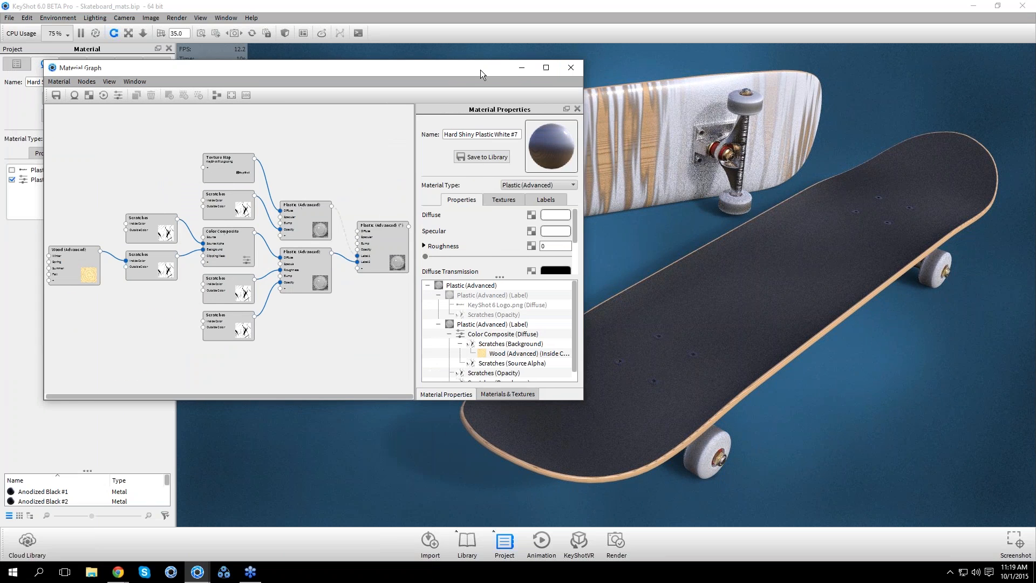
{"action": "left_click_drag", "start_coordinate": [480, 69], "coordinate": [469, 73]}
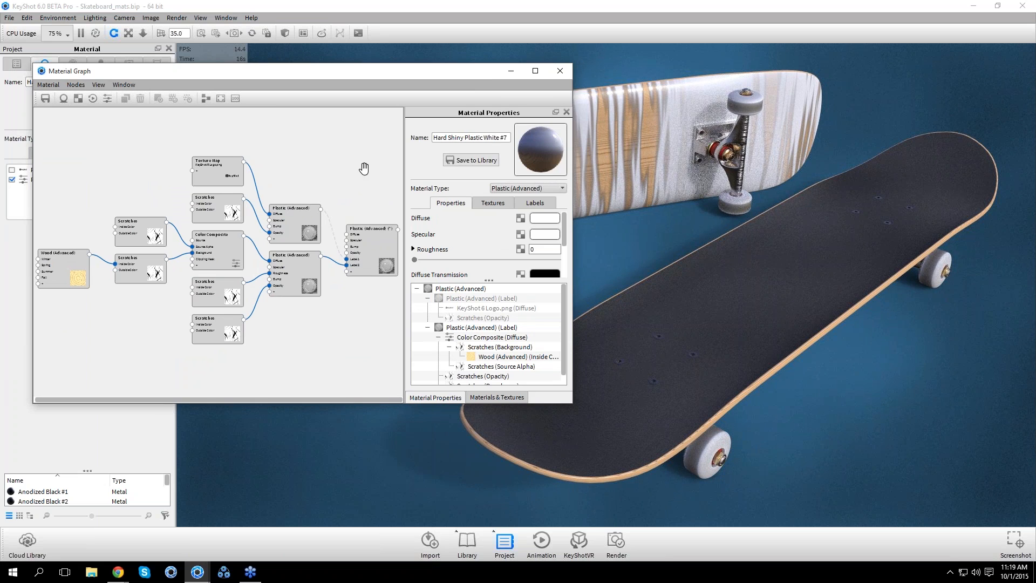
Preview the color of the Scratches texture feeding the Color Composite's Source Alpha on the deck and end the preview
{"action": "left_click", "coordinate": [218, 257]}
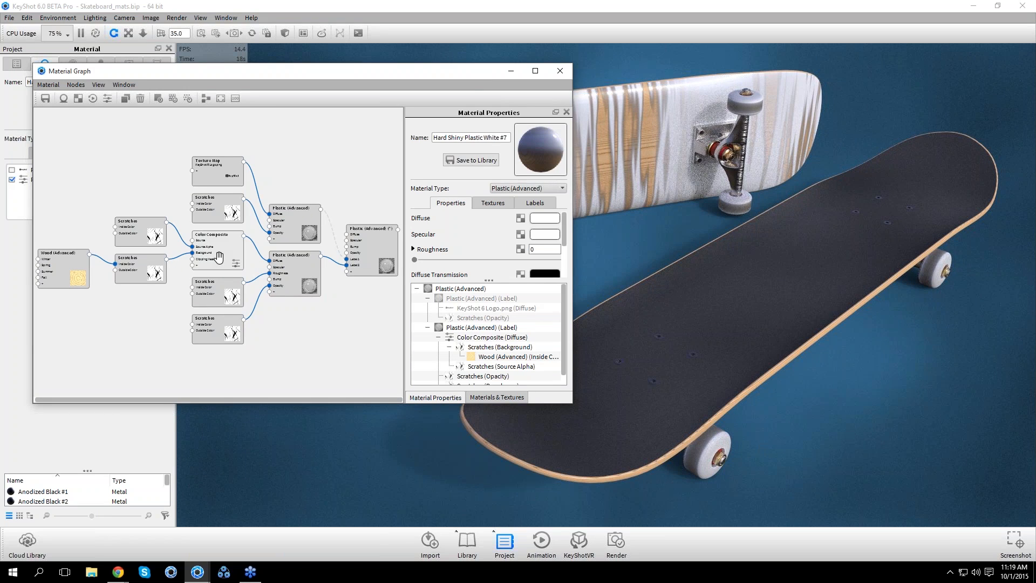
{"action": "scroll", "coordinate": [144, 315], "scroll_direction": "down", "scroll_amount": 1}
{"action": "scroll", "coordinate": [144, 315], "scroll_direction": "up", "scroll_amount": 1}
{"action": "scroll", "coordinate": [145, 314], "scroll_direction": "up", "scroll_amount": 2}
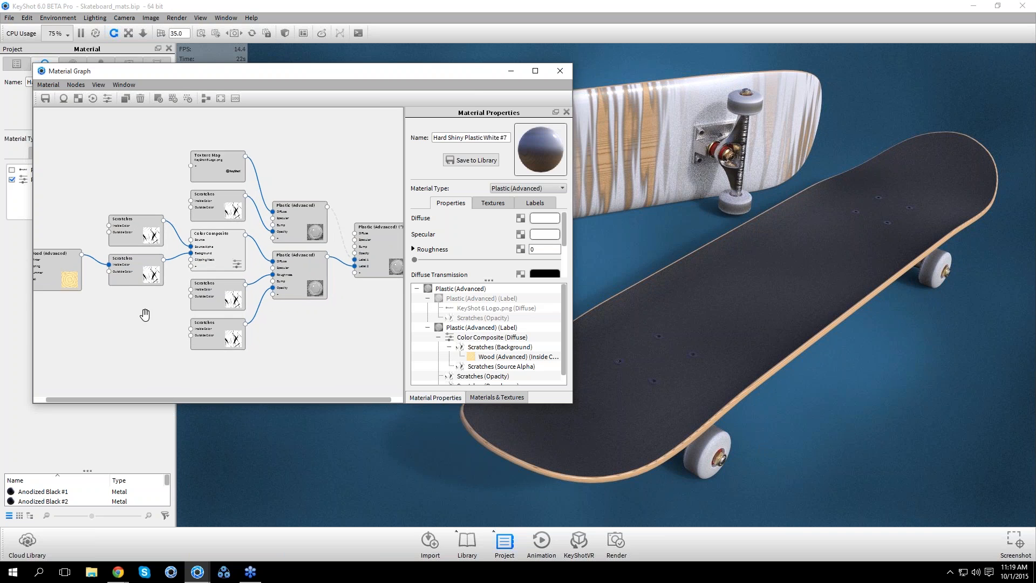
{"action": "left_click", "coordinate": [113, 226]}
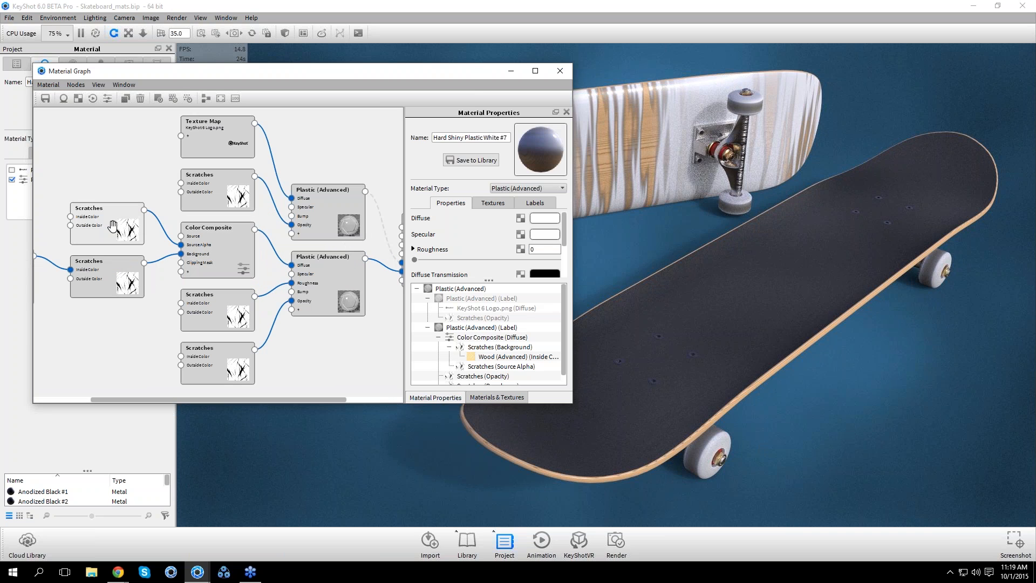
{"action": "key", "text": "c"}
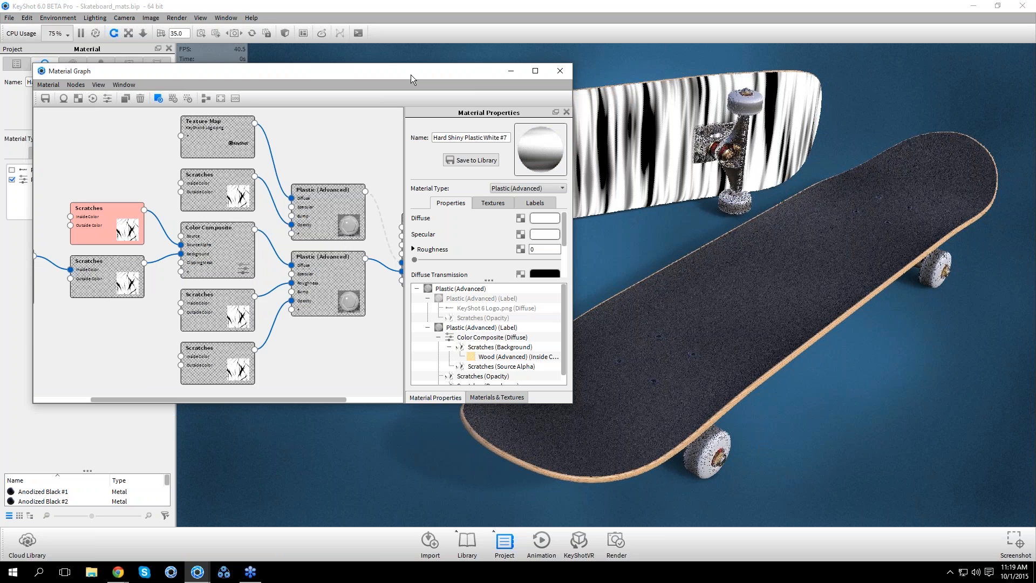
{"action": "left_click_drag", "start_coordinate": [385, 75], "coordinate": [393, 193]}
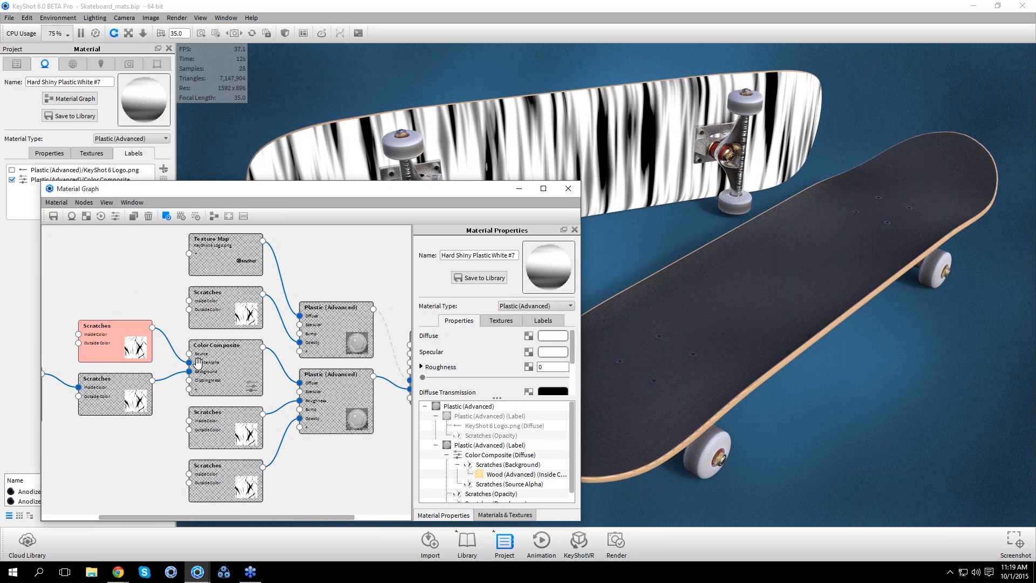
{"action": "left_click_drag", "start_coordinate": [185, 366], "coordinate": [189, 362]}
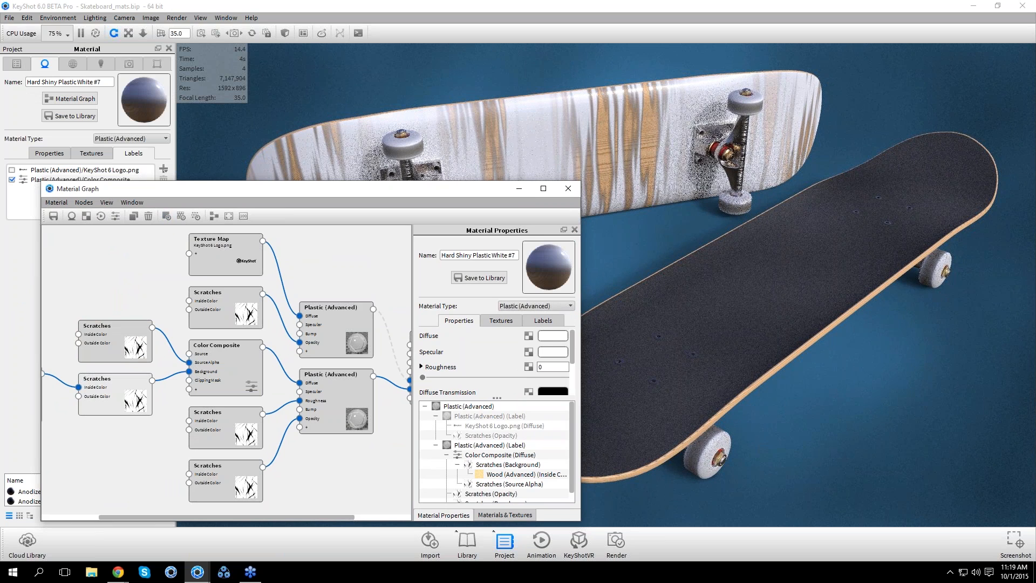
Preview the color of the wood-filled Scratches texture feeding the Color Composite's Background, end the preview and close the graph
{"action": "key", "text": "c"}
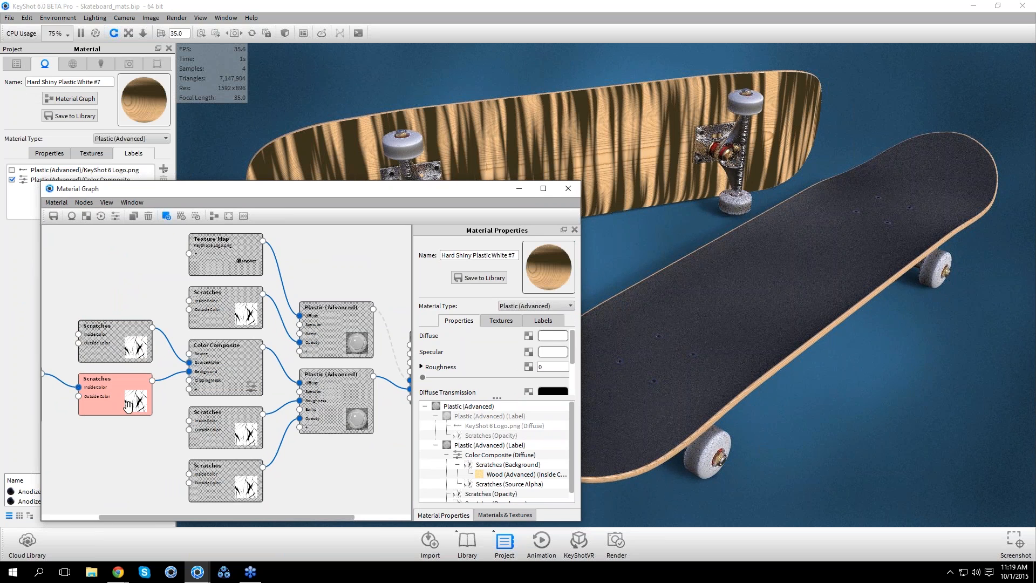
{"action": "left_click_drag", "start_coordinate": [131, 436], "coordinate": [186, 440]}
{"action": "key", "text": "c"}
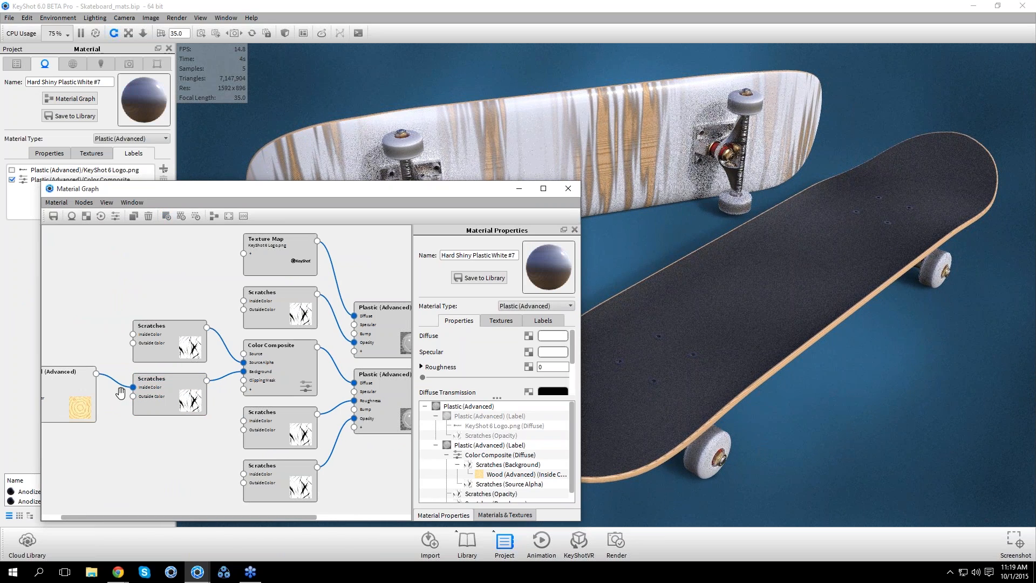
{"action": "left_click", "coordinate": [569, 188]}
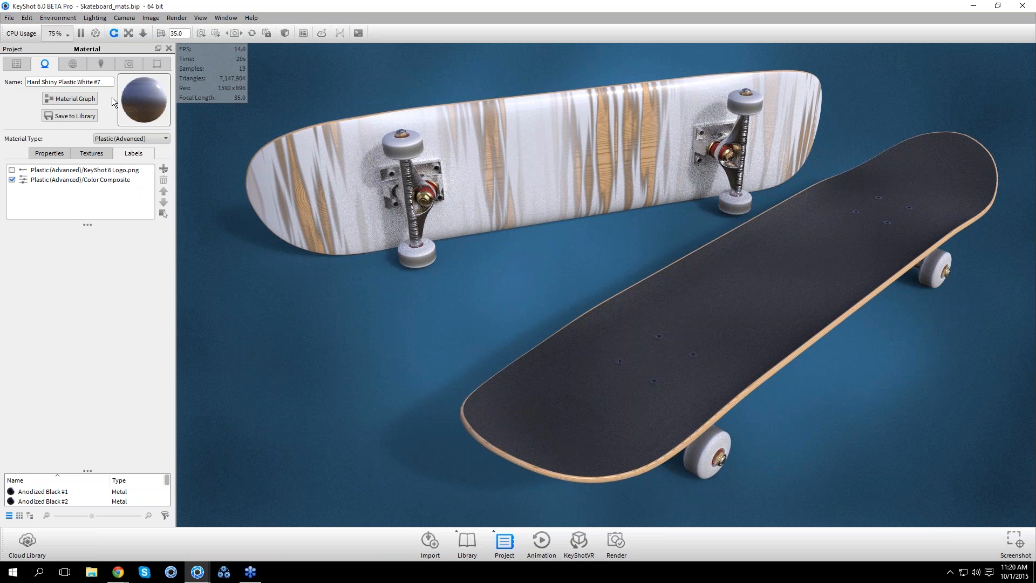
Reopen the deck's material graph, duplicate the Wood (Advanced) node and place the copy above the original
{"action": "left_click", "coordinate": [81, 99]}
{"action": "left_click_drag", "start_coordinate": [303, 178], "coordinate": [367, 132]}
{"action": "left_click_drag", "start_coordinate": [327, 210], "coordinate": [289, 244]}
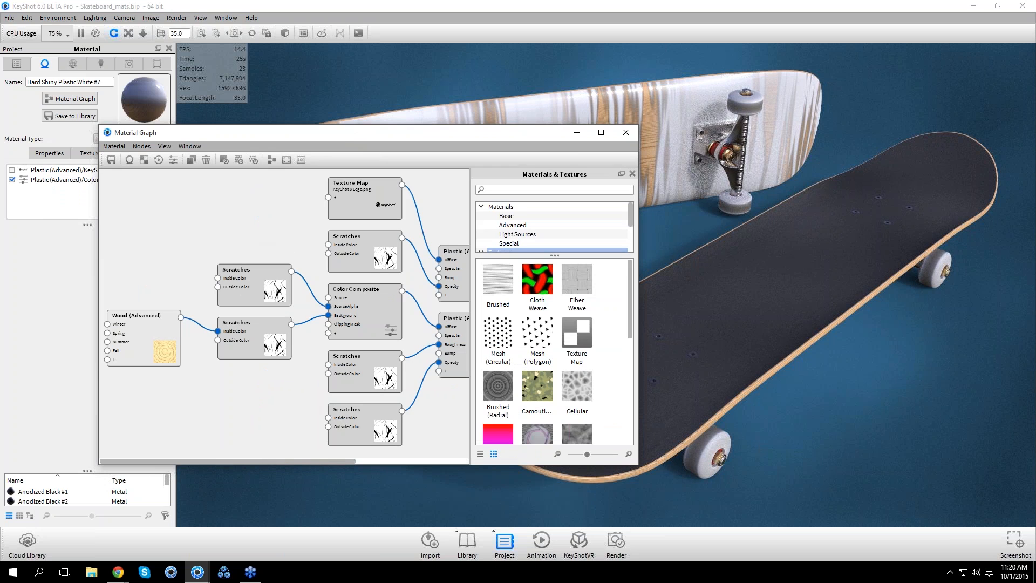
{"action": "right_click", "coordinate": [168, 331]}
{"action": "left_click", "coordinate": [185, 350]}
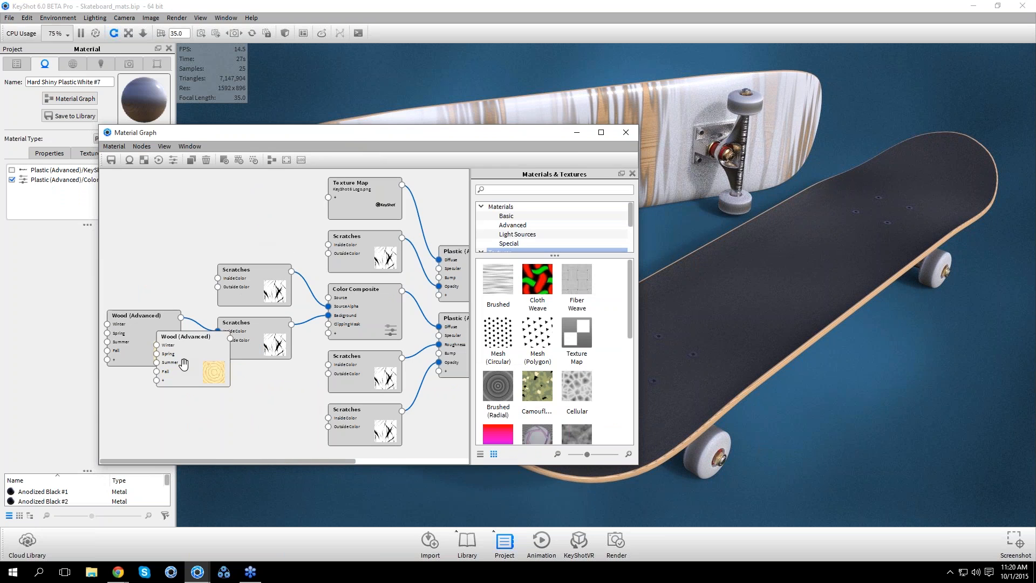
{"action": "left_click_drag", "start_coordinate": [184, 364], "coordinate": [165, 229]}
Examine the duplicated Wood (Advanced) node's color, scale, ring and noise properties and close the graph
{"action": "left_click", "coordinate": [173, 225]}
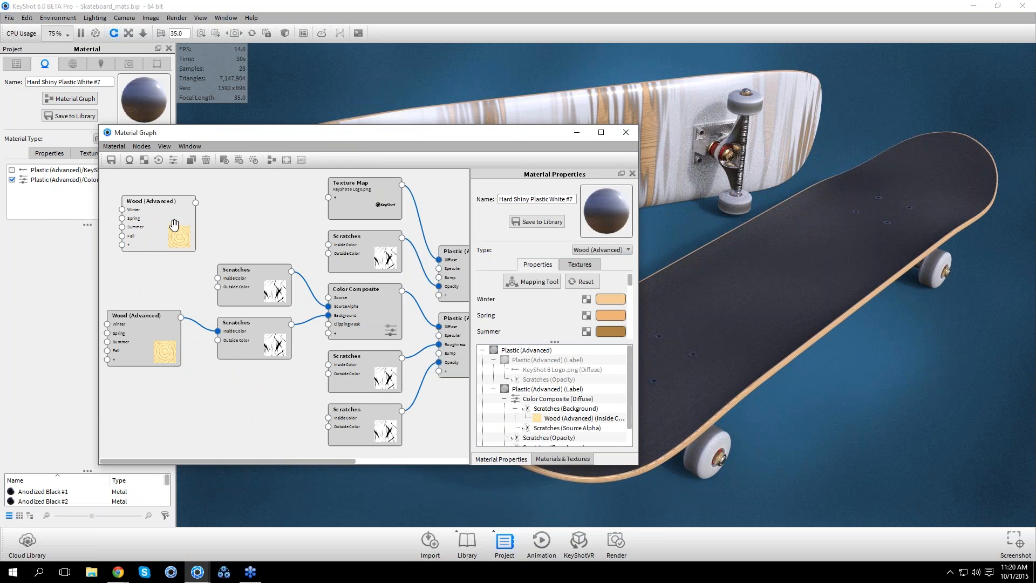
{"action": "left_click", "coordinate": [555, 341]}
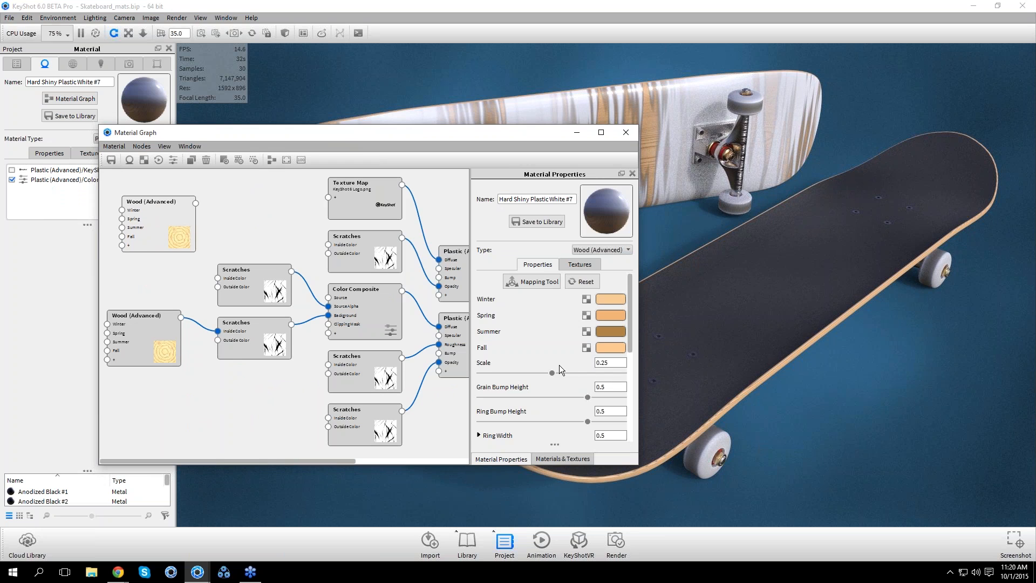
{"action": "scroll", "coordinate": [559, 348], "scroll_direction": "down", "scroll_amount": 5}
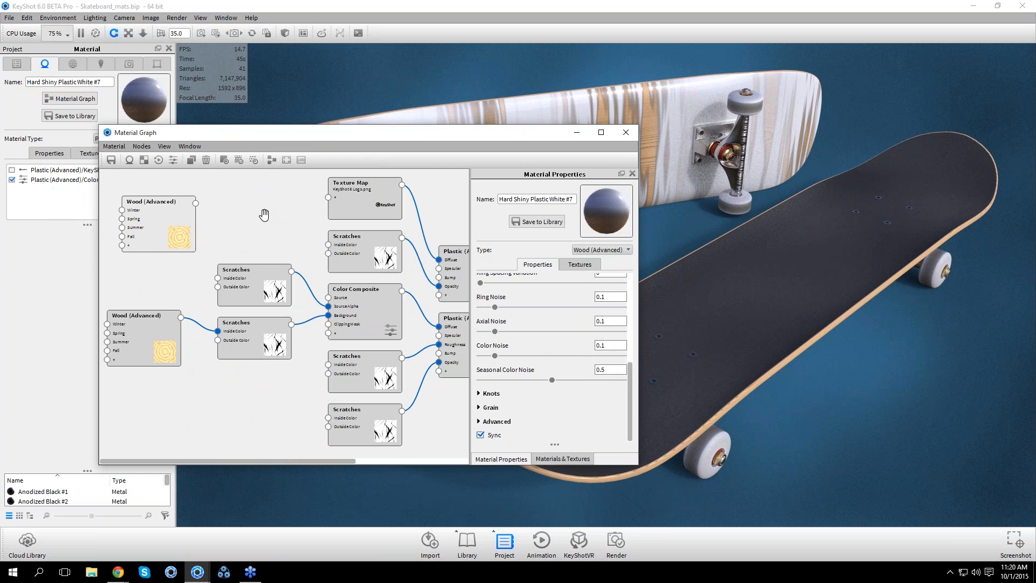
{"action": "left_click", "coordinate": [623, 139]}
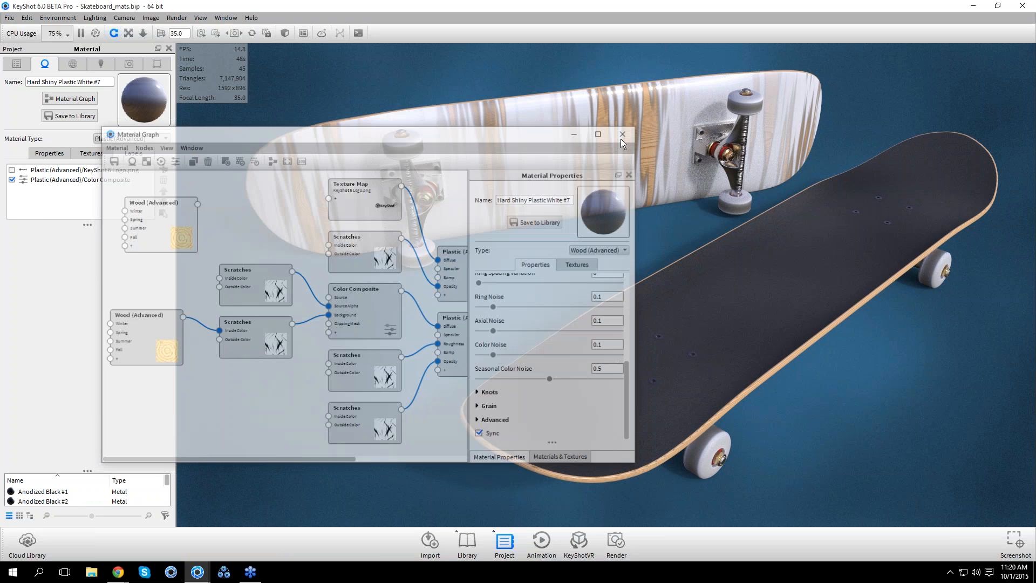